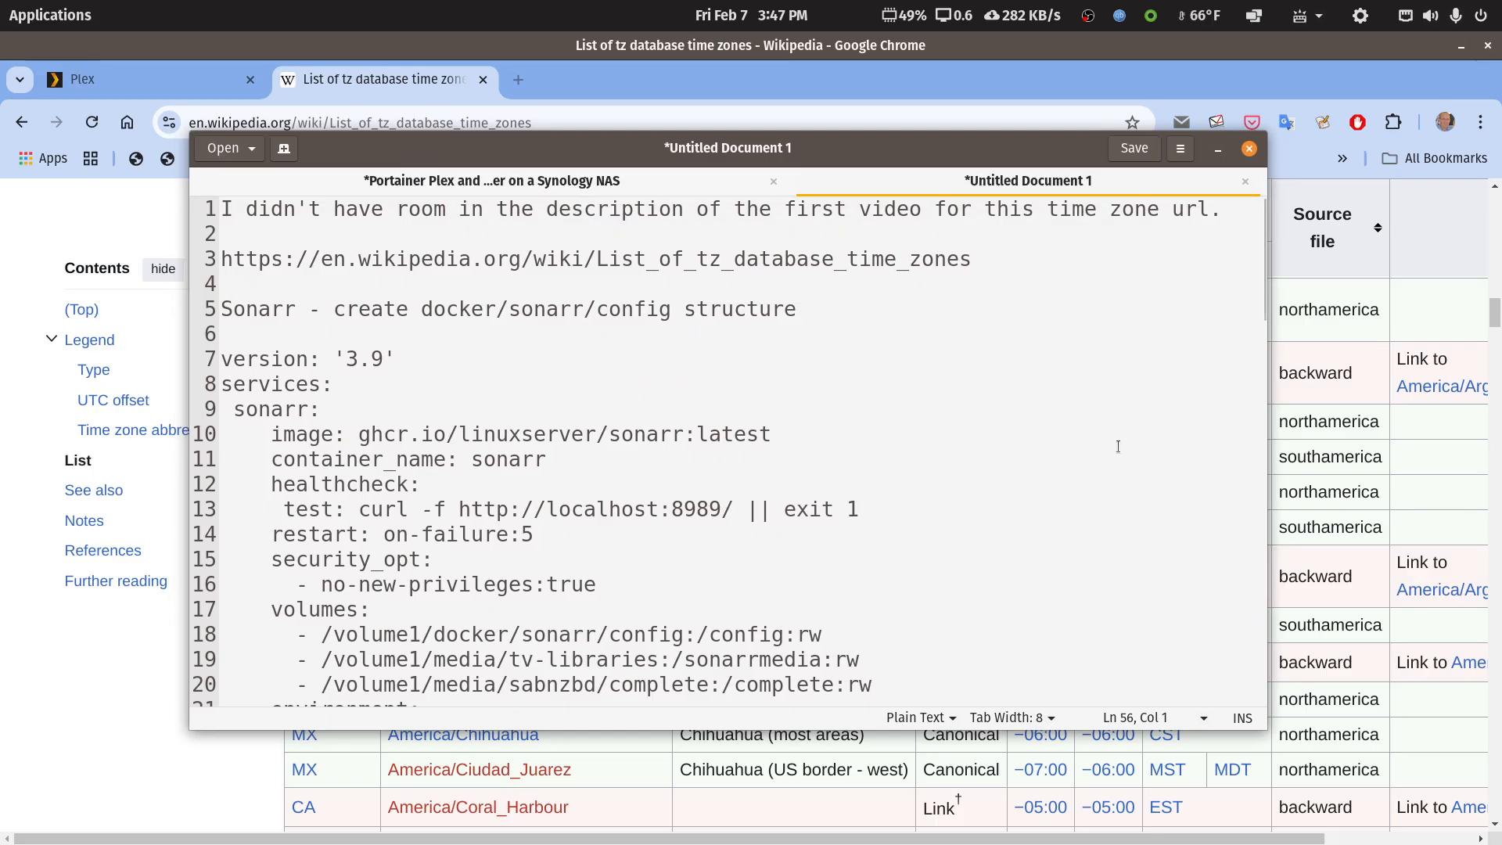
- Review the Sonarr, Radarr and Lidarr compose notes and highlight the Radarr block's time zone line
{"action": "scroll", "coordinate": [1117, 445], "scroll_direction": "down", "scroll_amount": 3}
{"action": "scroll", "coordinate": [1118, 446], "scroll_direction": "down", "scroll_amount": 12}
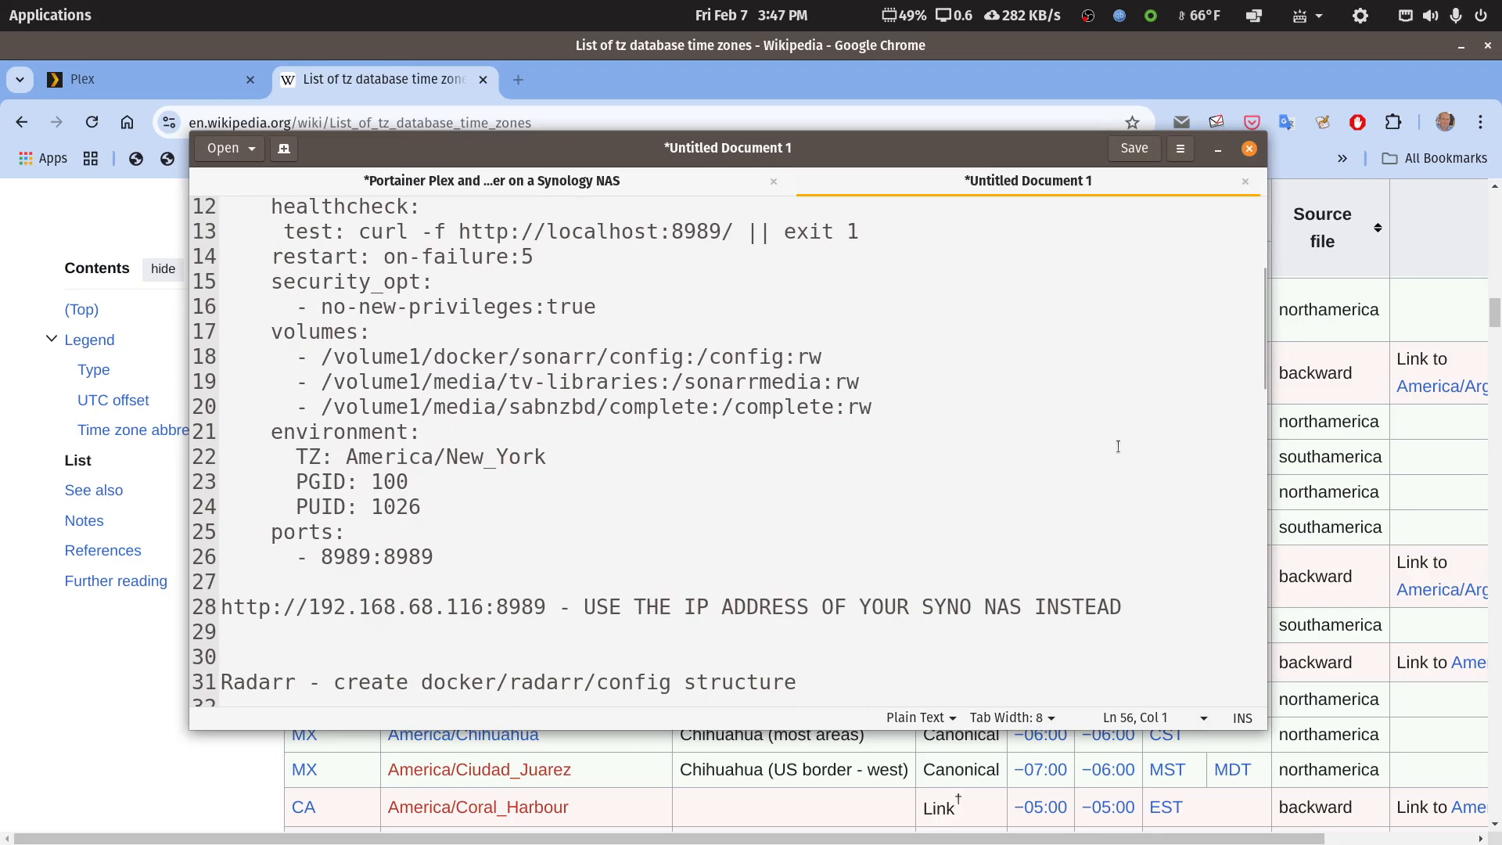
{"action": "scroll", "coordinate": [1115, 446], "scroll_direction": "down", "scroll_amount": 8}
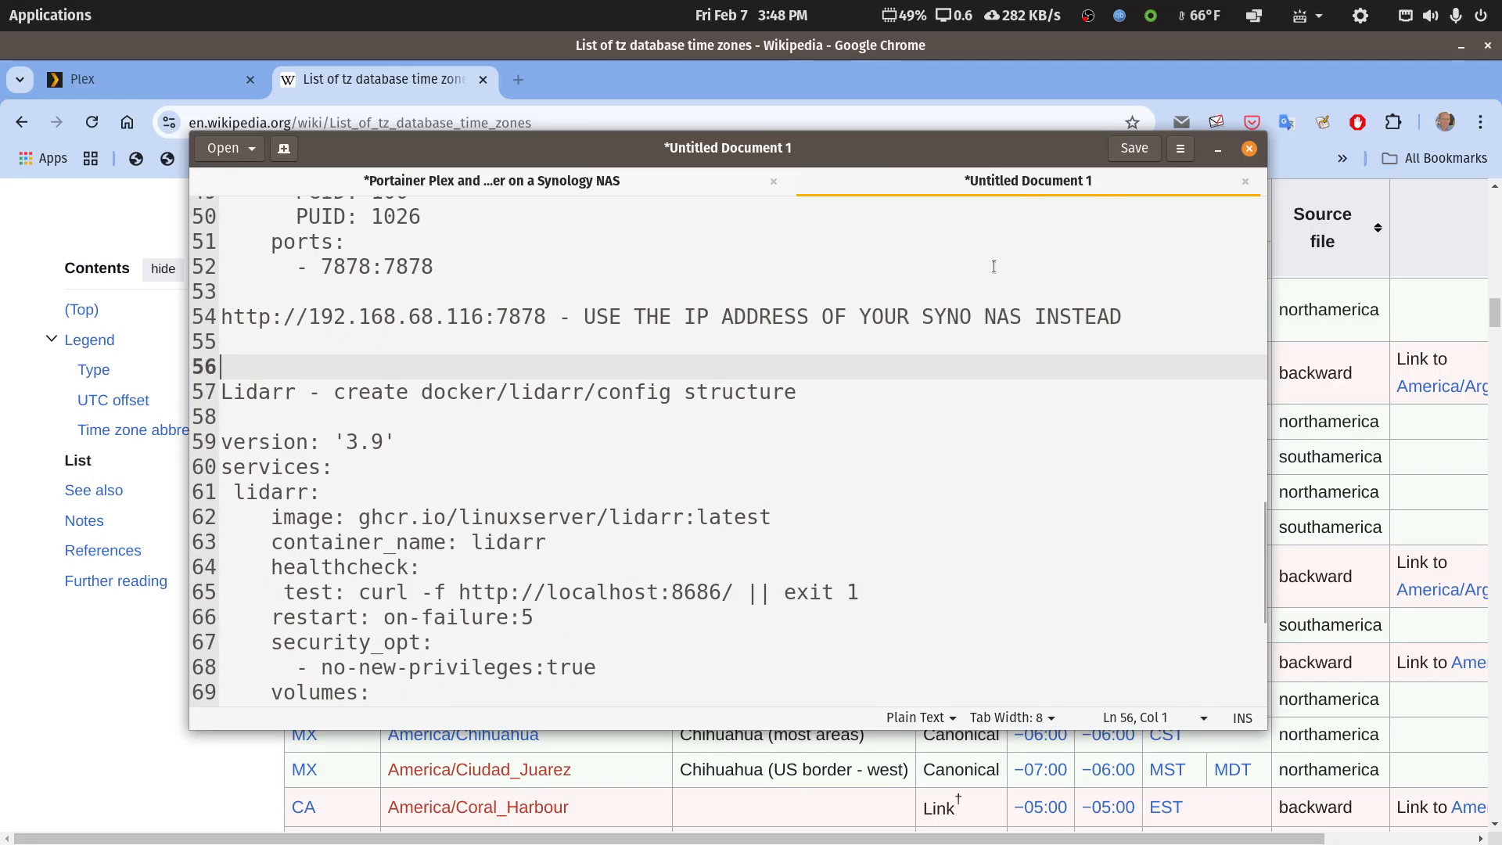
{"action": "scroll", "coordinate": [975, 327], "scroll_direction": "up", "scroll_amount": 3}
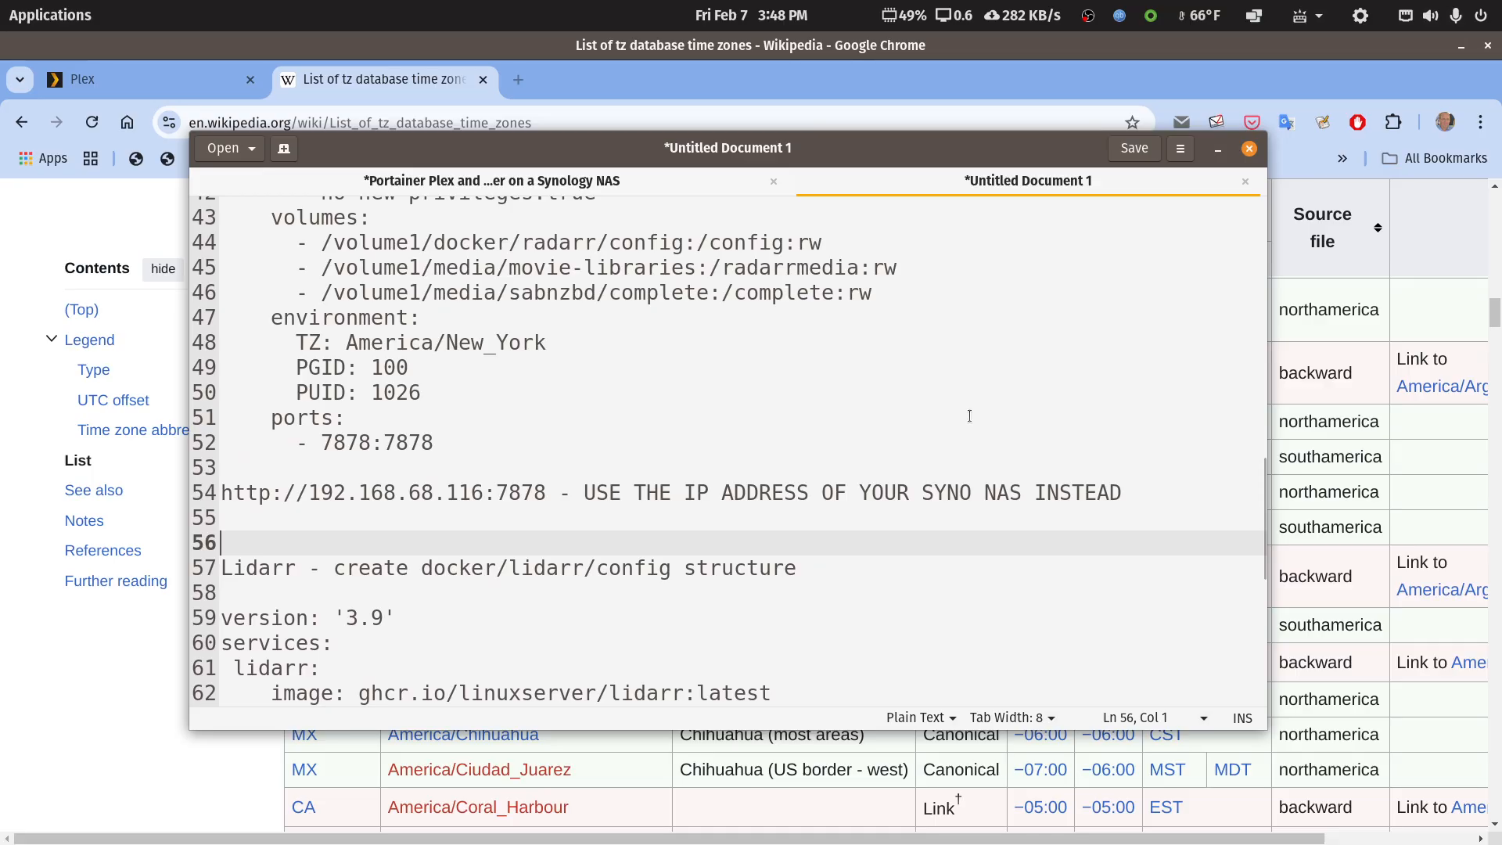
{"action": "scroll", "coordinate": [966, 416], "scroll_direction": "up", "scroll_amount": 1}
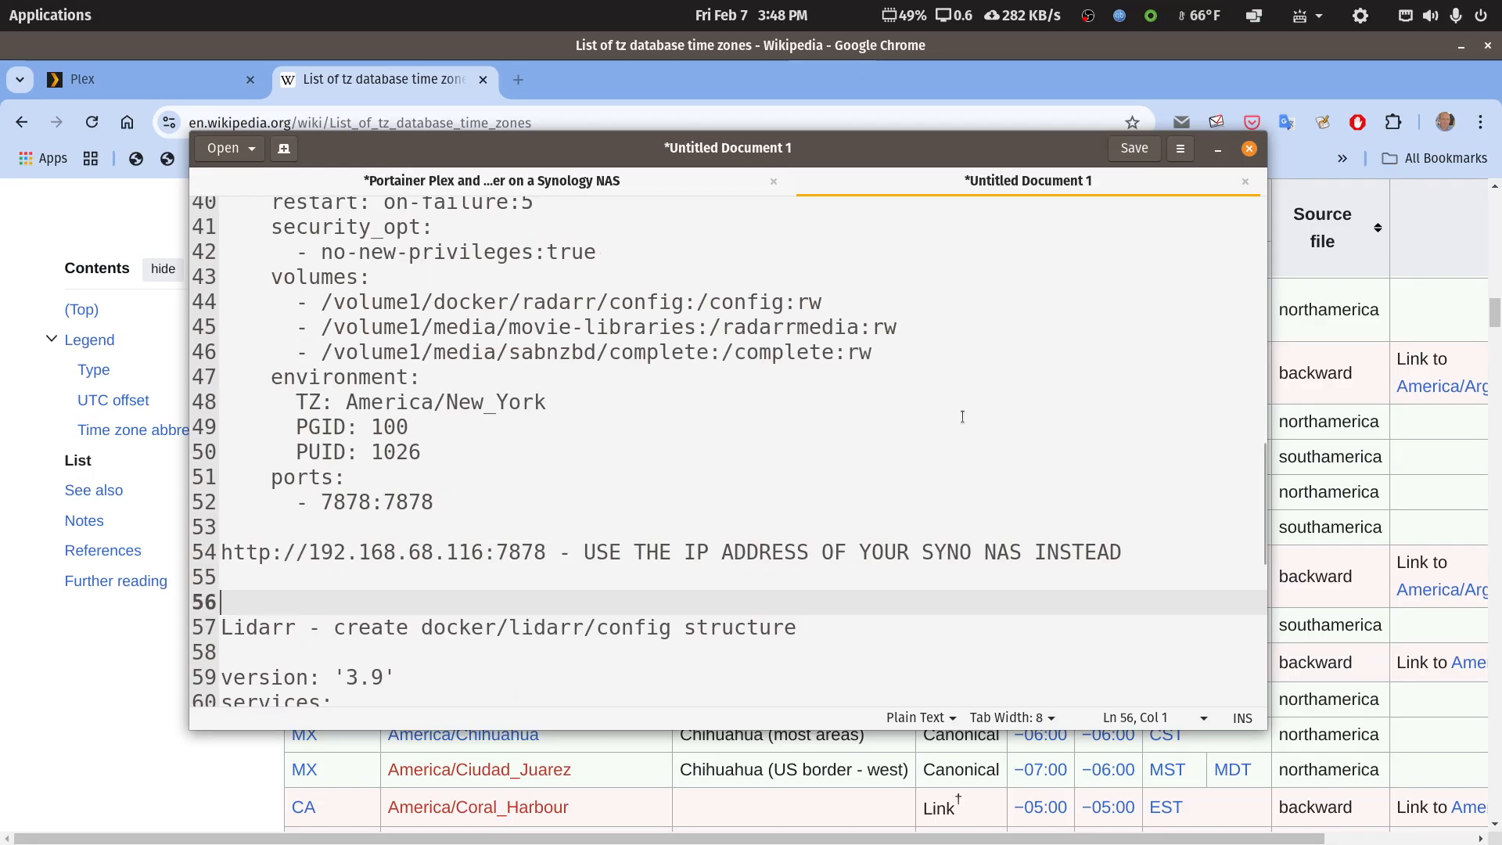
{"action": "left_click", "coordinate": [300, 404]}
{"action": "left_click_drag", "start_coordinate": [301, 404], "coordinate": [546, 404]}
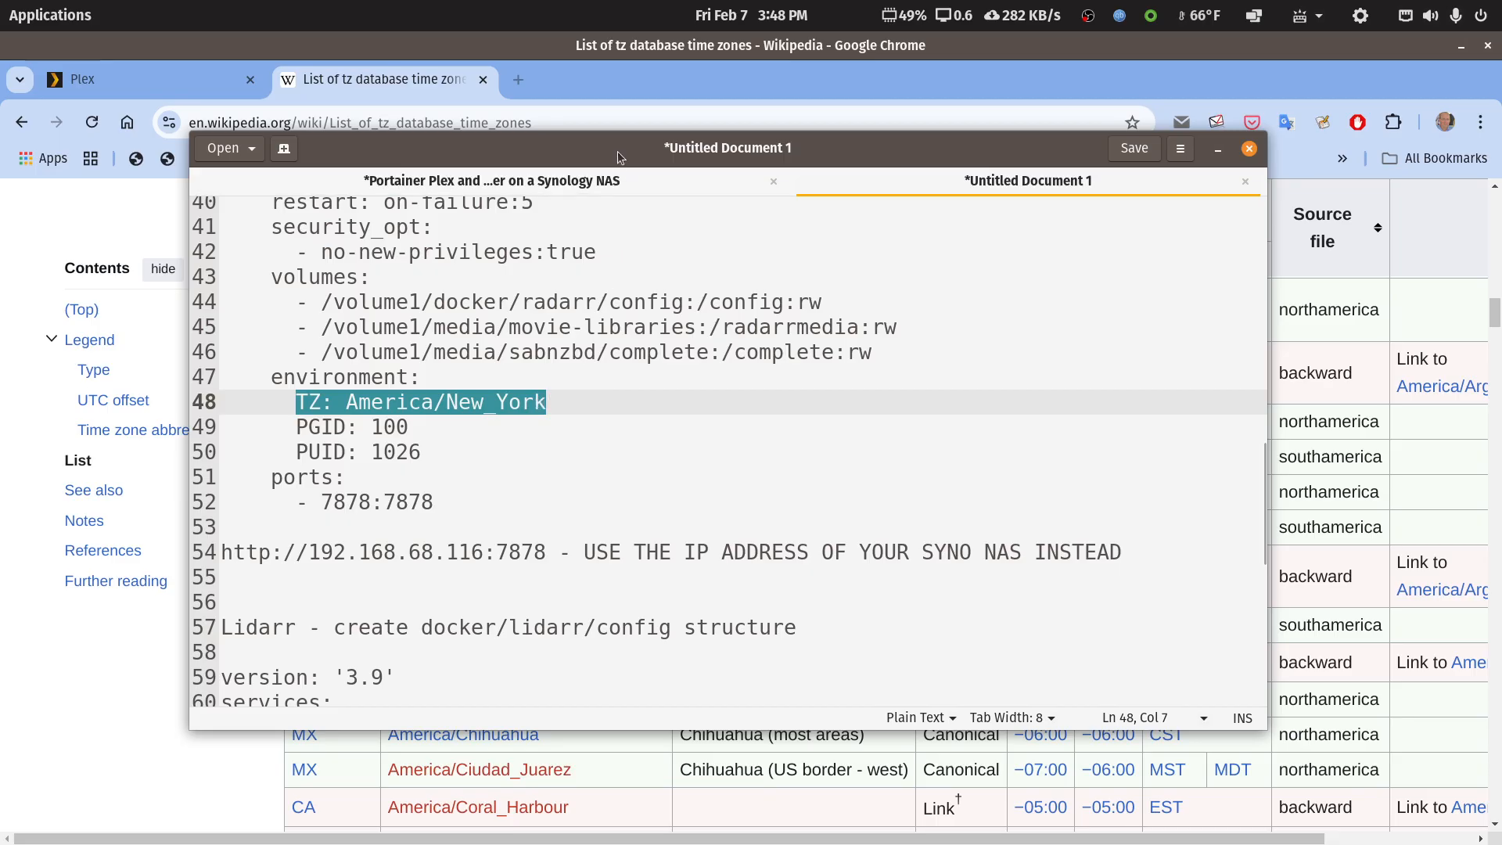
- Switch to Wikipedia's tz database list in Chrome and copy the identifier America/Detroit
{"action": "left_click_drag", "start_coordinate": [618, 152], "coordinate": [1501, 388]}
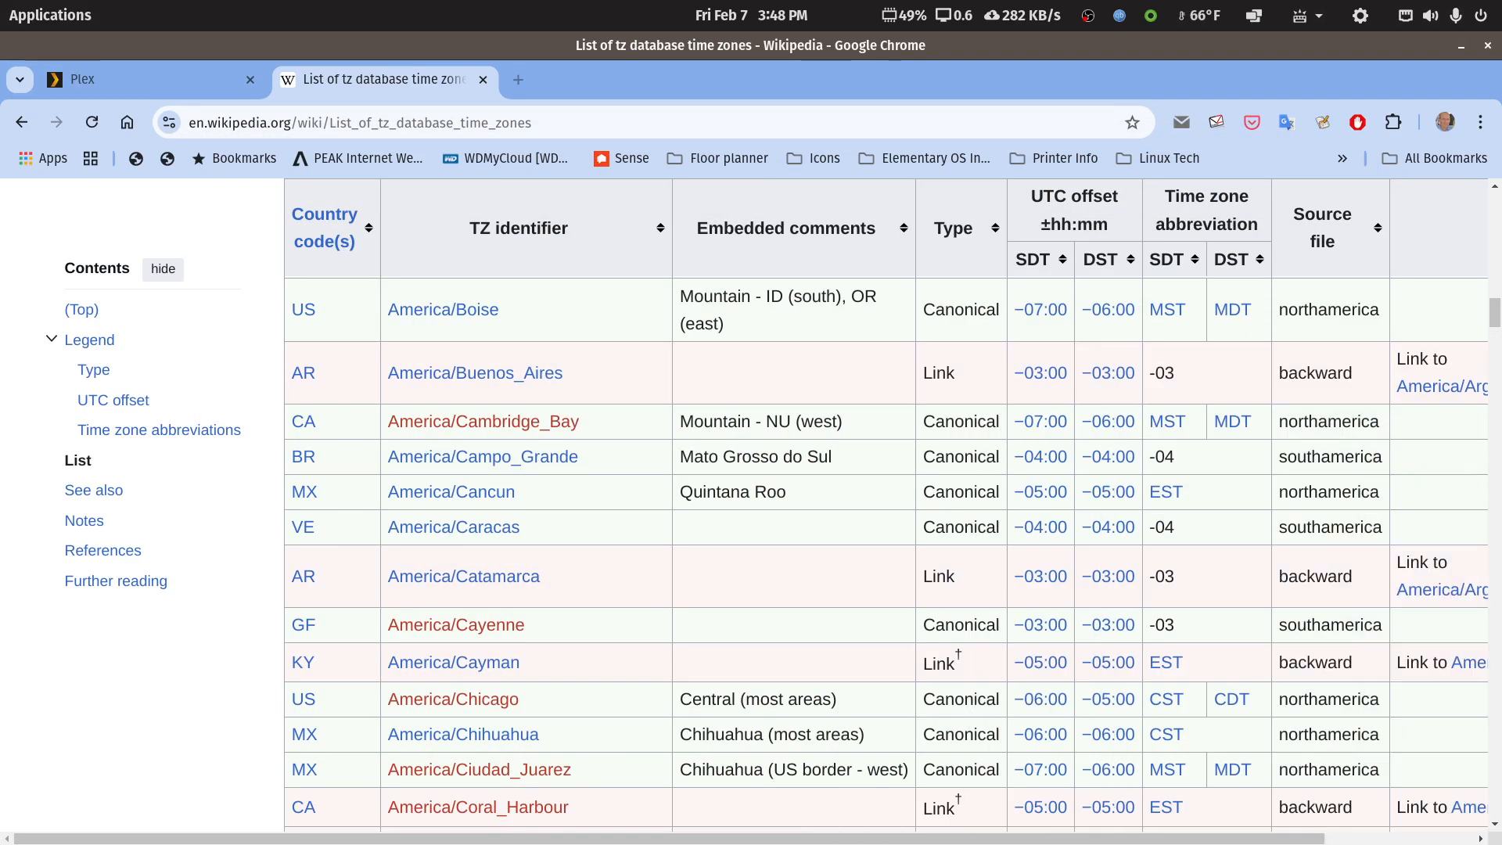
{"action": "left_click", "coordinate": [415, 131]}
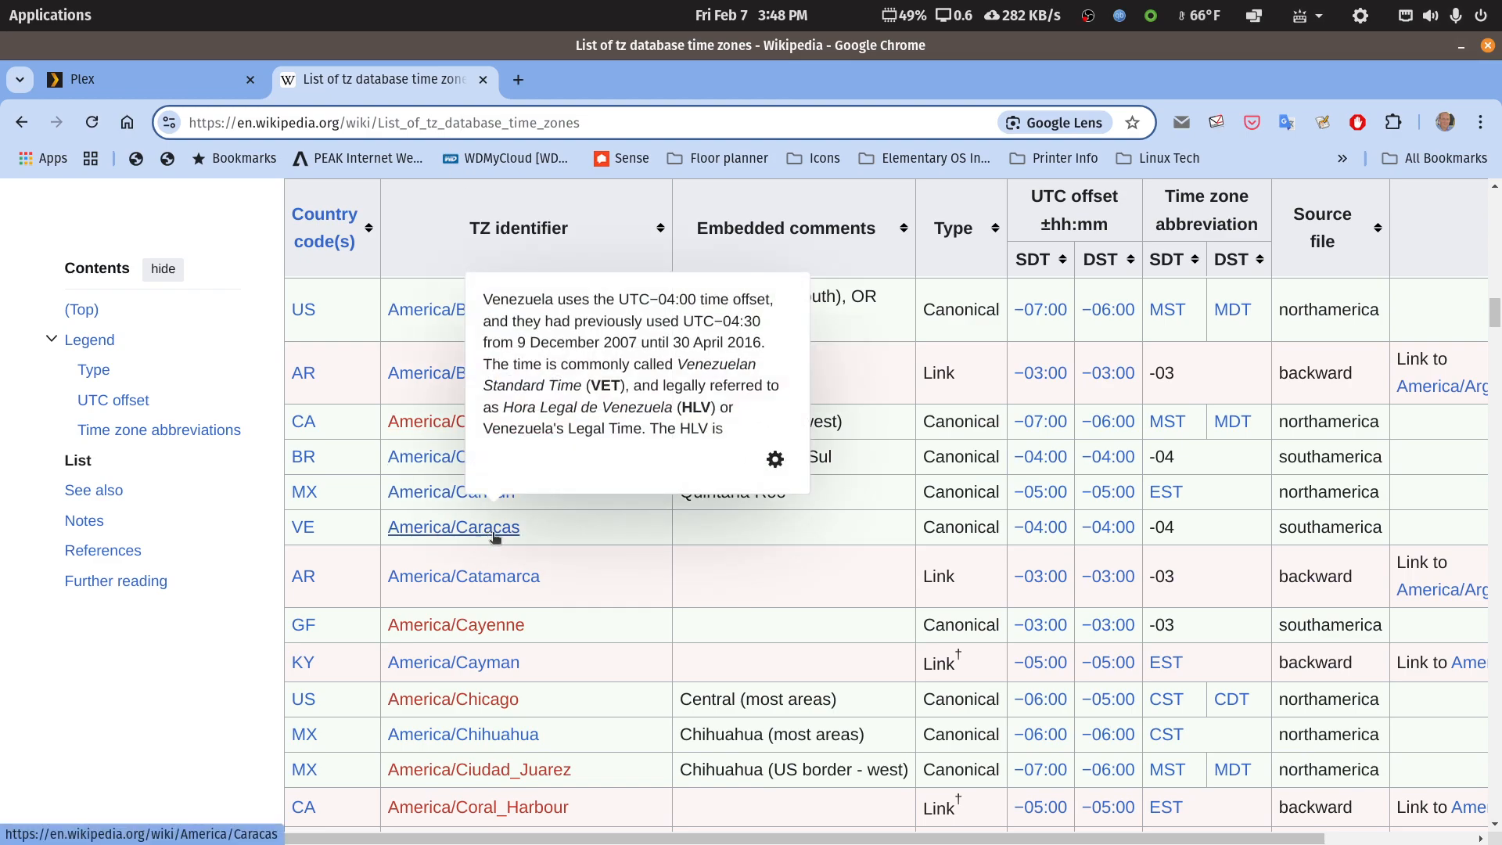
{"action": "scroll", "coordinate": [678, 658], "scroll_direction": "down", "scroll_amount": 3}
{"action": "scroll", "coordinate": [676, 650], "scroll_direction": "up", "scroll_amount": 4}
{"action": "scroll", "coordinate": [618, 600], "scroll_direction": "up", "scroll_amount": 4}
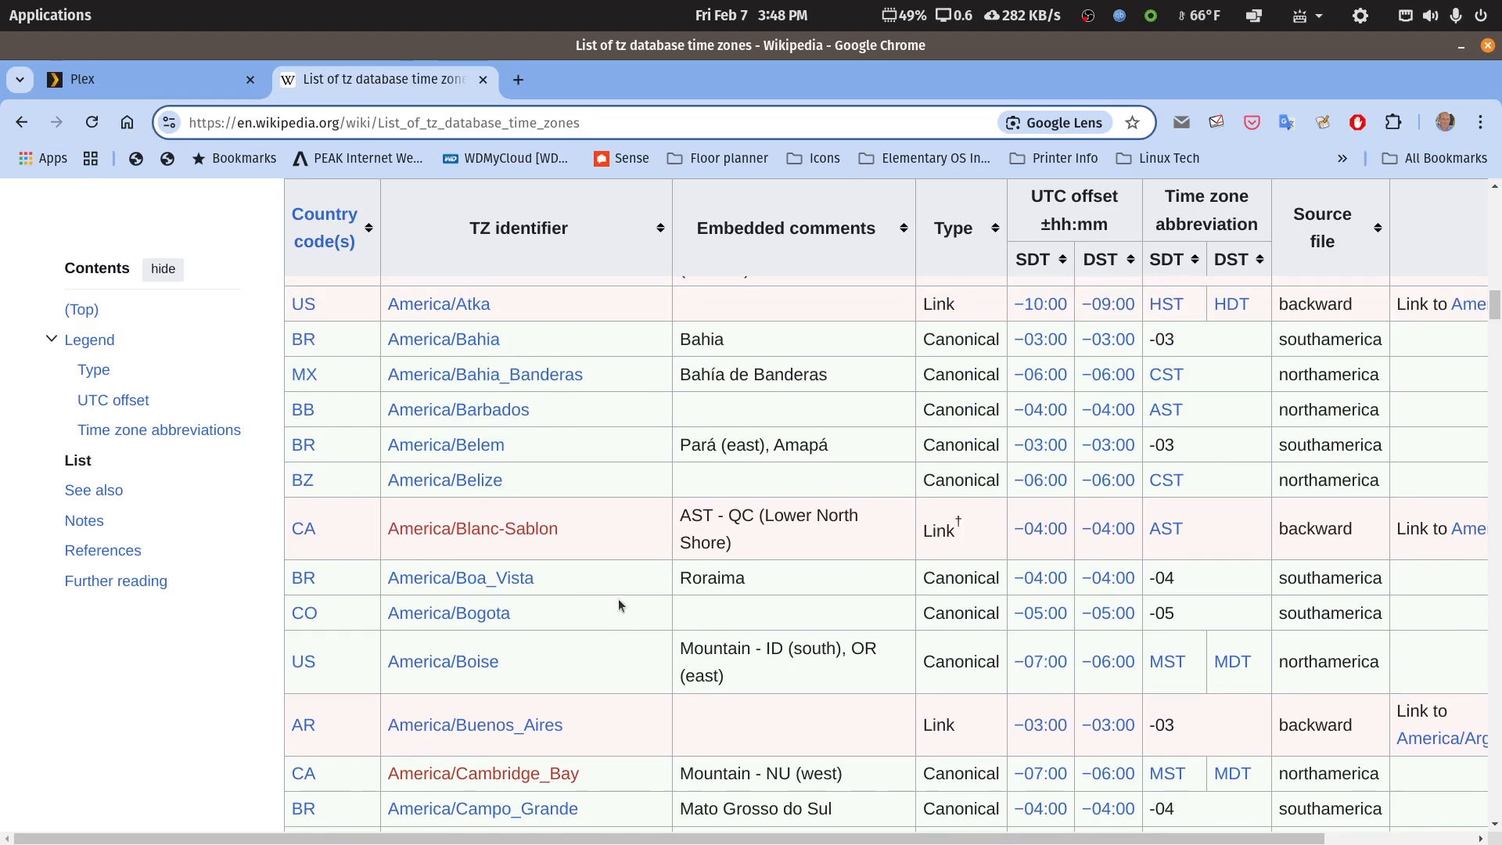
{"action": "scroll", "coordinate": [618, 599], "scroll_direction": "up", "scroll_amount": 3}
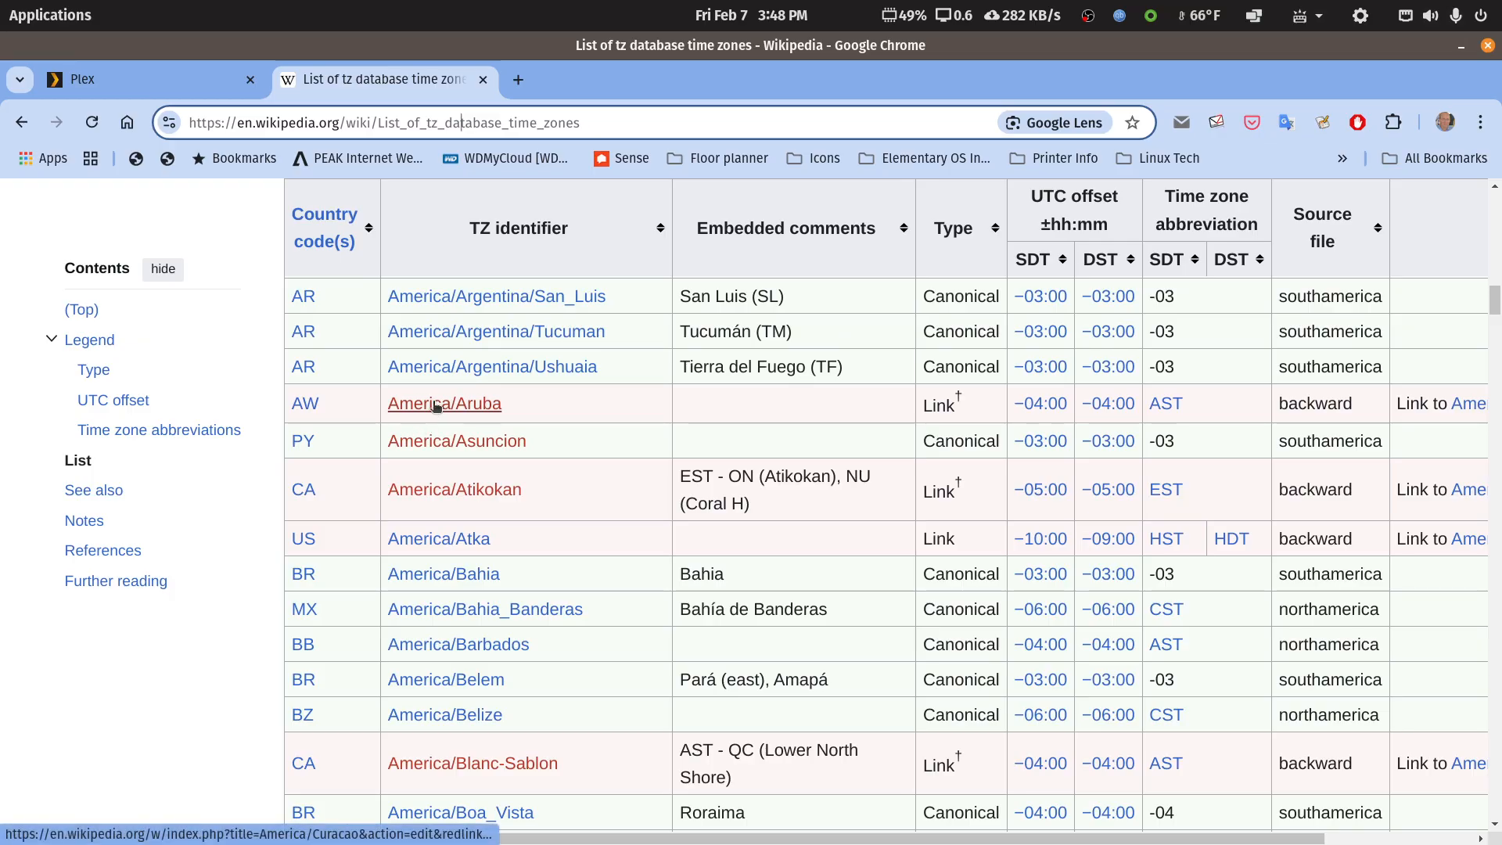
{"action": "scroll", "coordinate": [452, 403], "scroll_direction": "down", "scroll_amount": 7}
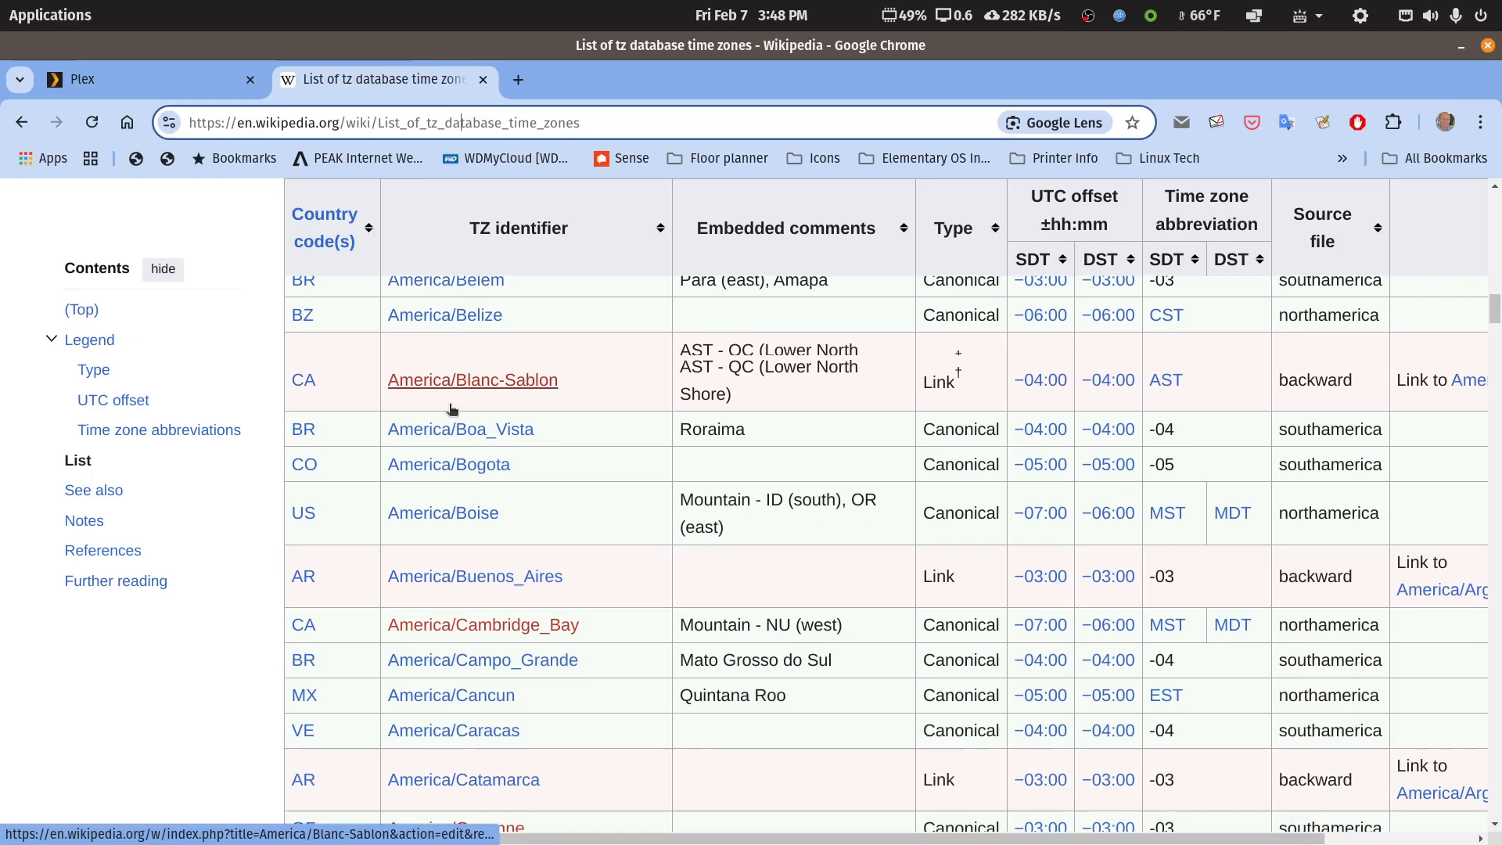
{"action": "scroll", "coordinate": [452, 408], "scroll_direction": "down", "scroll_amount": 3}
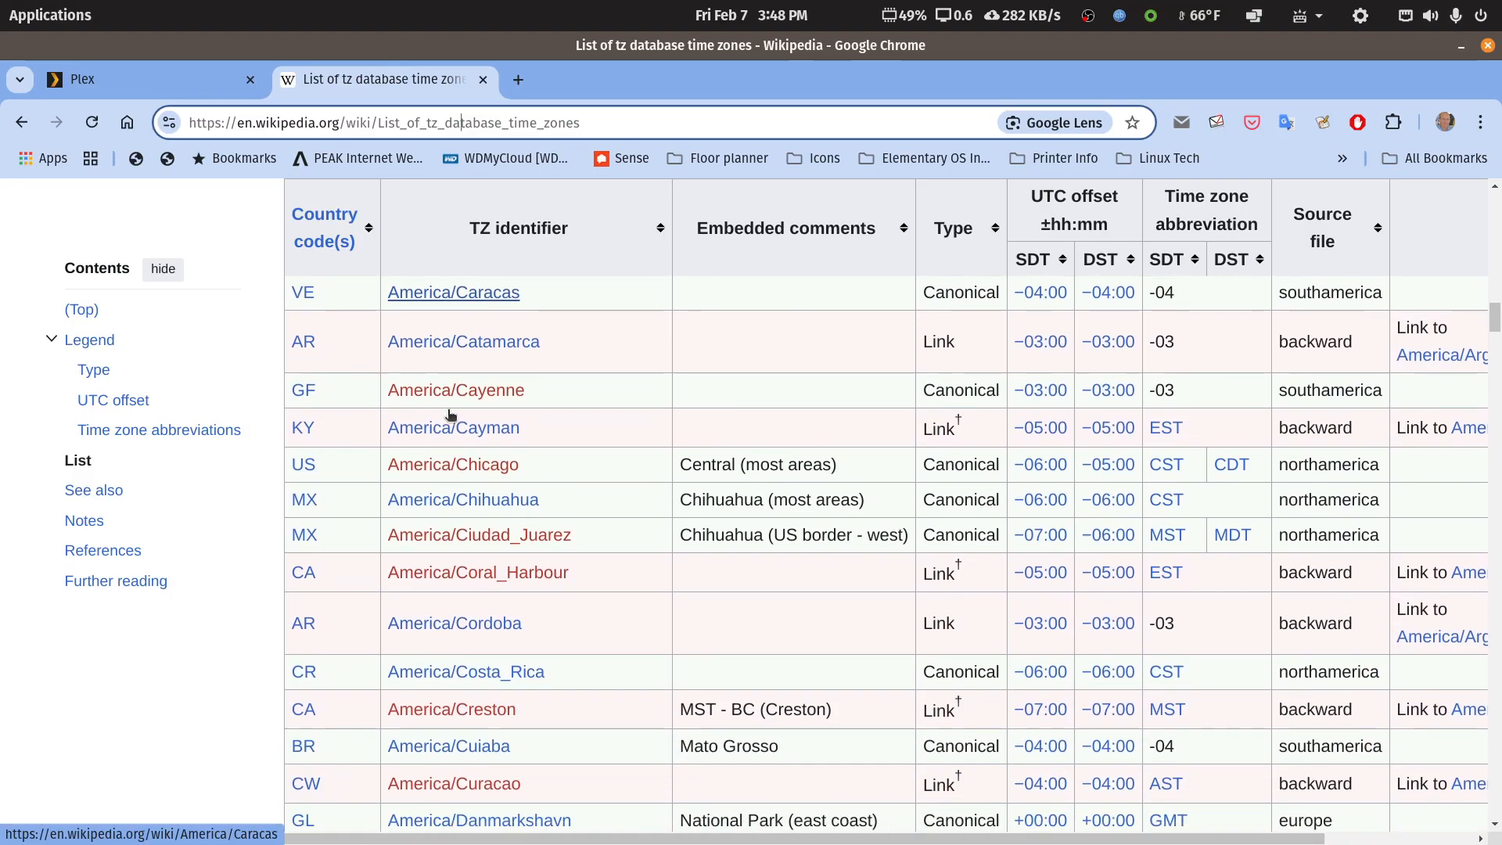
{"action": "scroll", "coordinate": [452, 454], "scroll_direction": "down", "scroll_amount": 8}
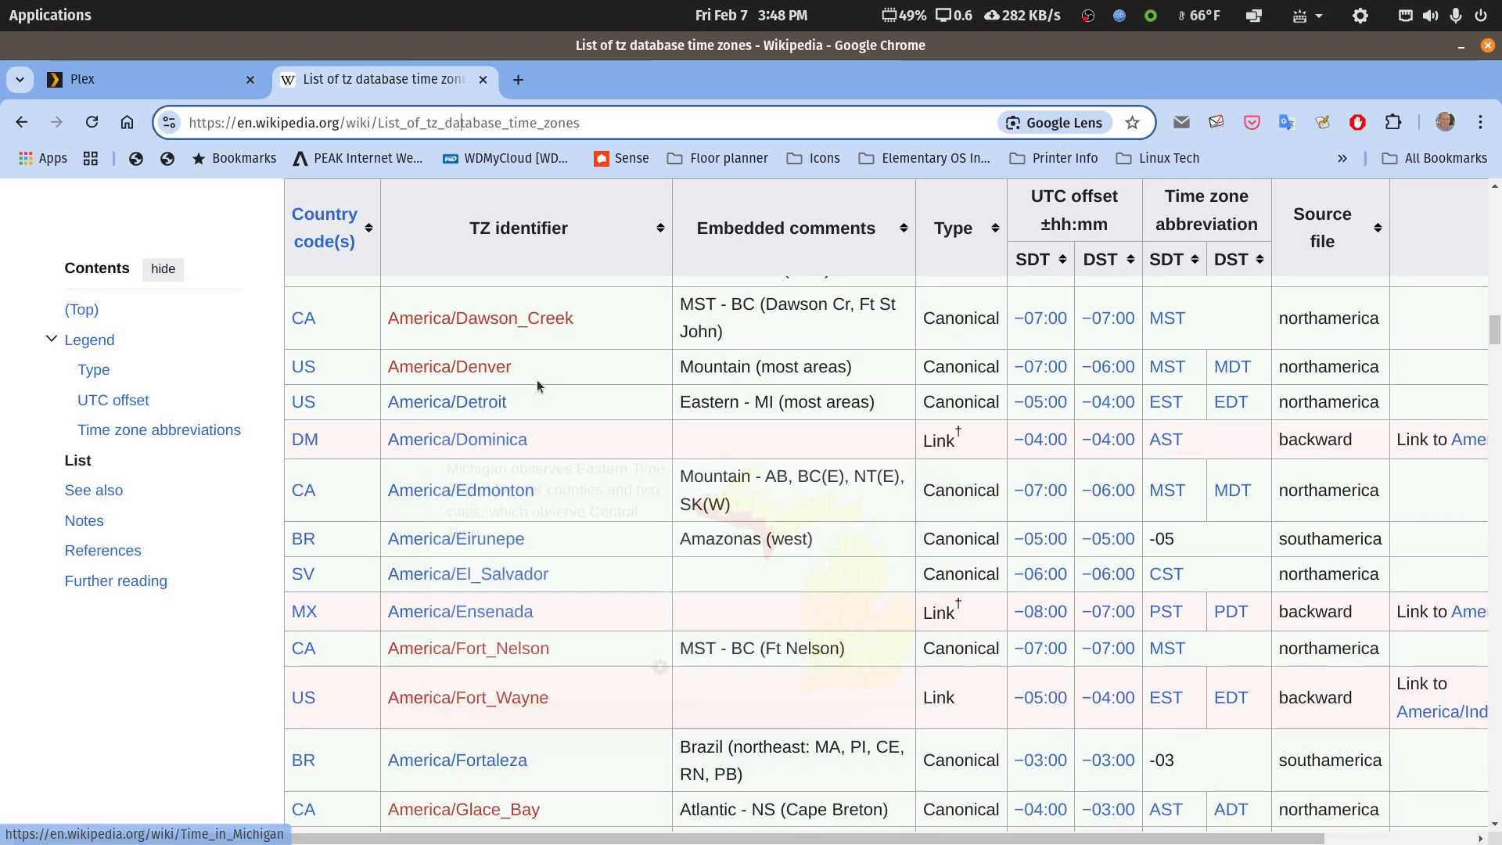
{"action": "left_click_drag", "start_coordinate": [526, 405], "coordinate": [393, 418]}
{"action": "key", "text": "ctrl+c"}
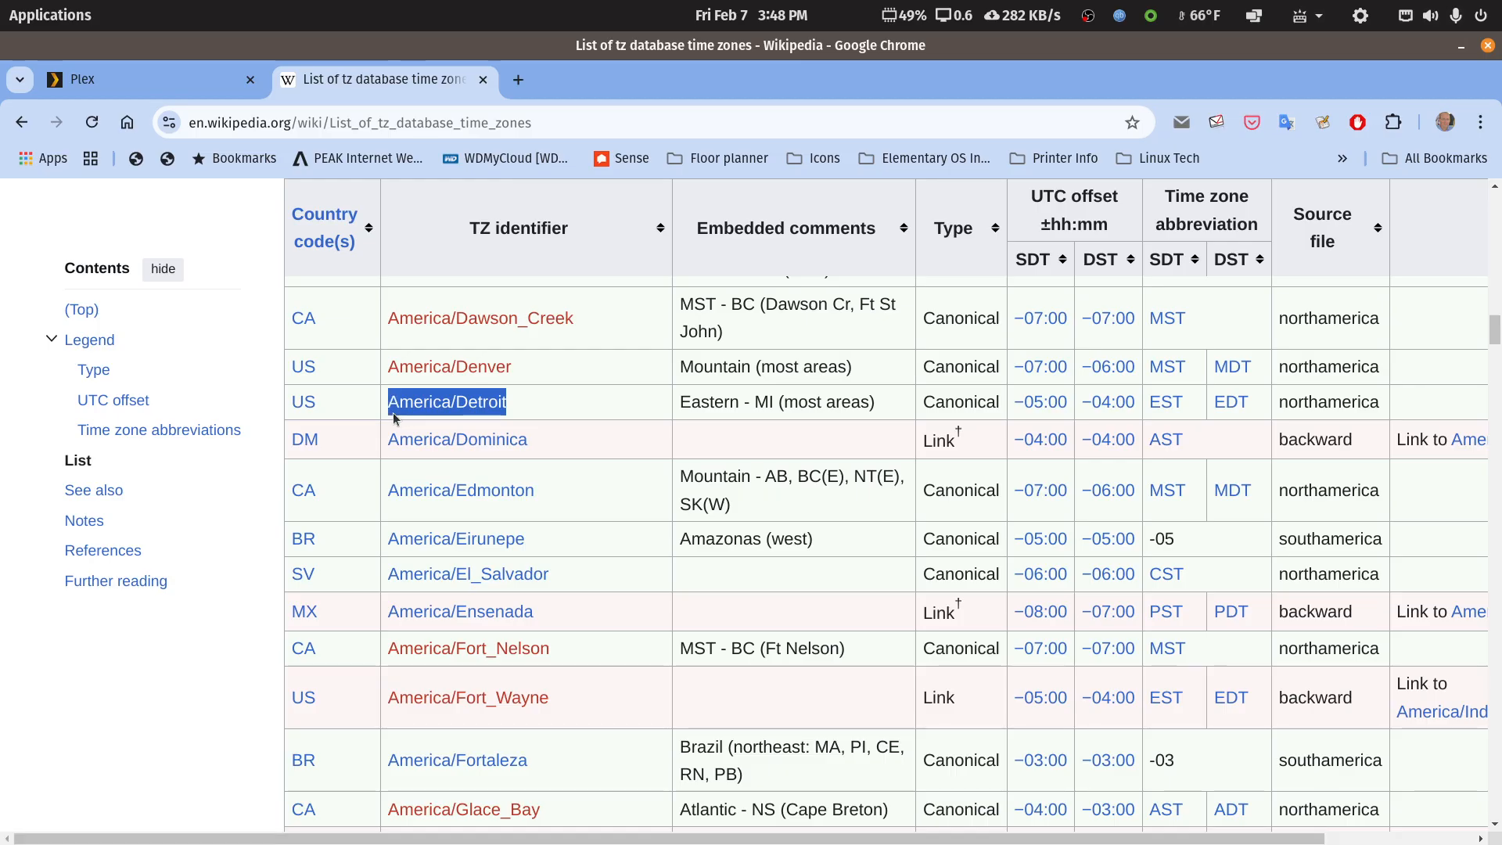
- Switch to the text editor, try America/Detroit as the Radarr block's TZ value, and undo the replacement
{"action": "key", "text": "alt+Tab"}
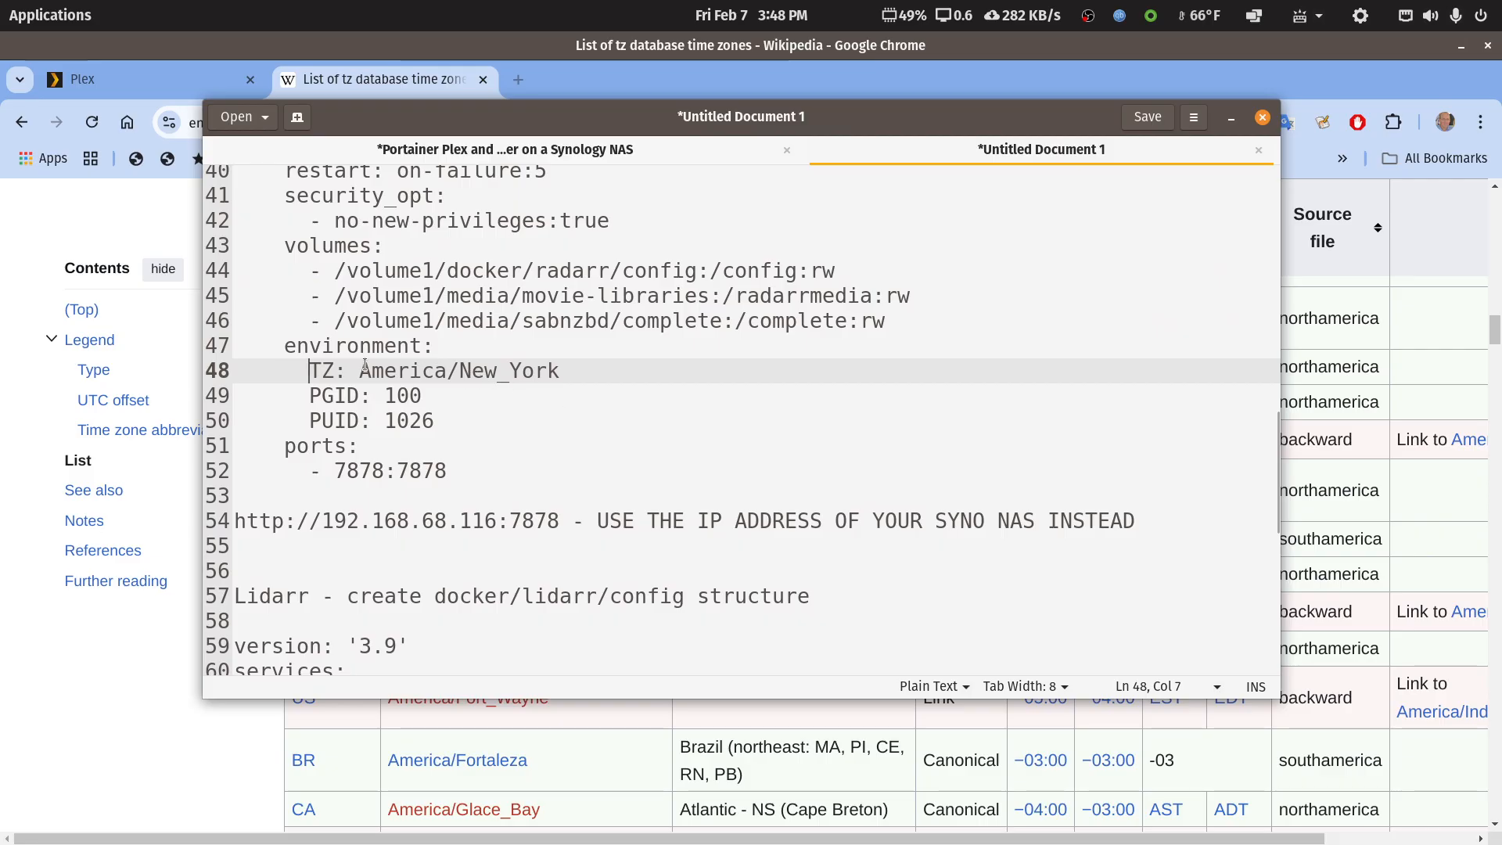
{"action": "left_click_drag", "start_coordinate": [362, 370], "coordinate": [564, 373]}
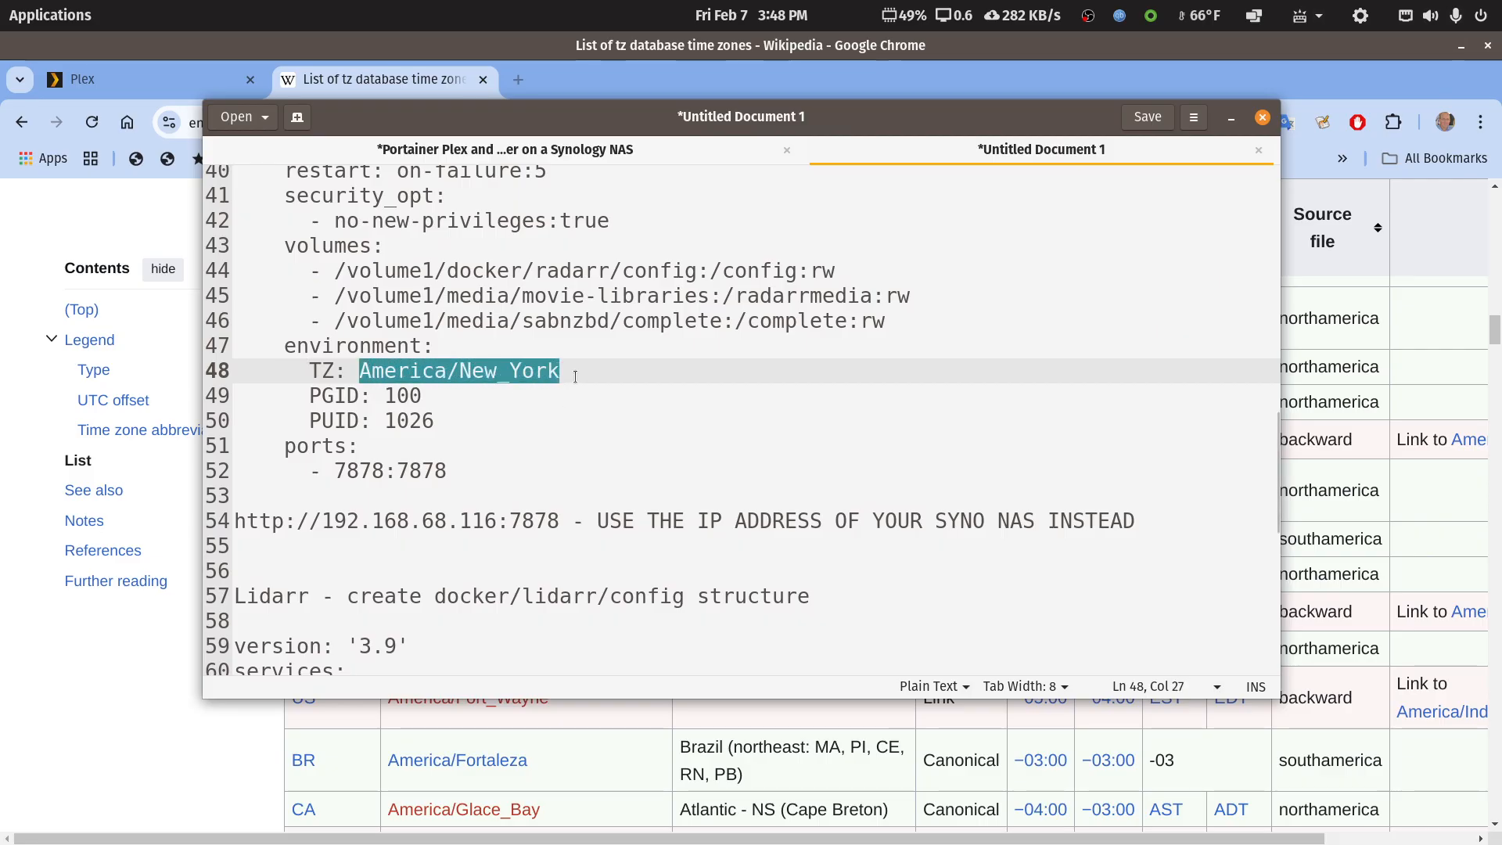
{"action": "key", "text": "ctrl+v"}
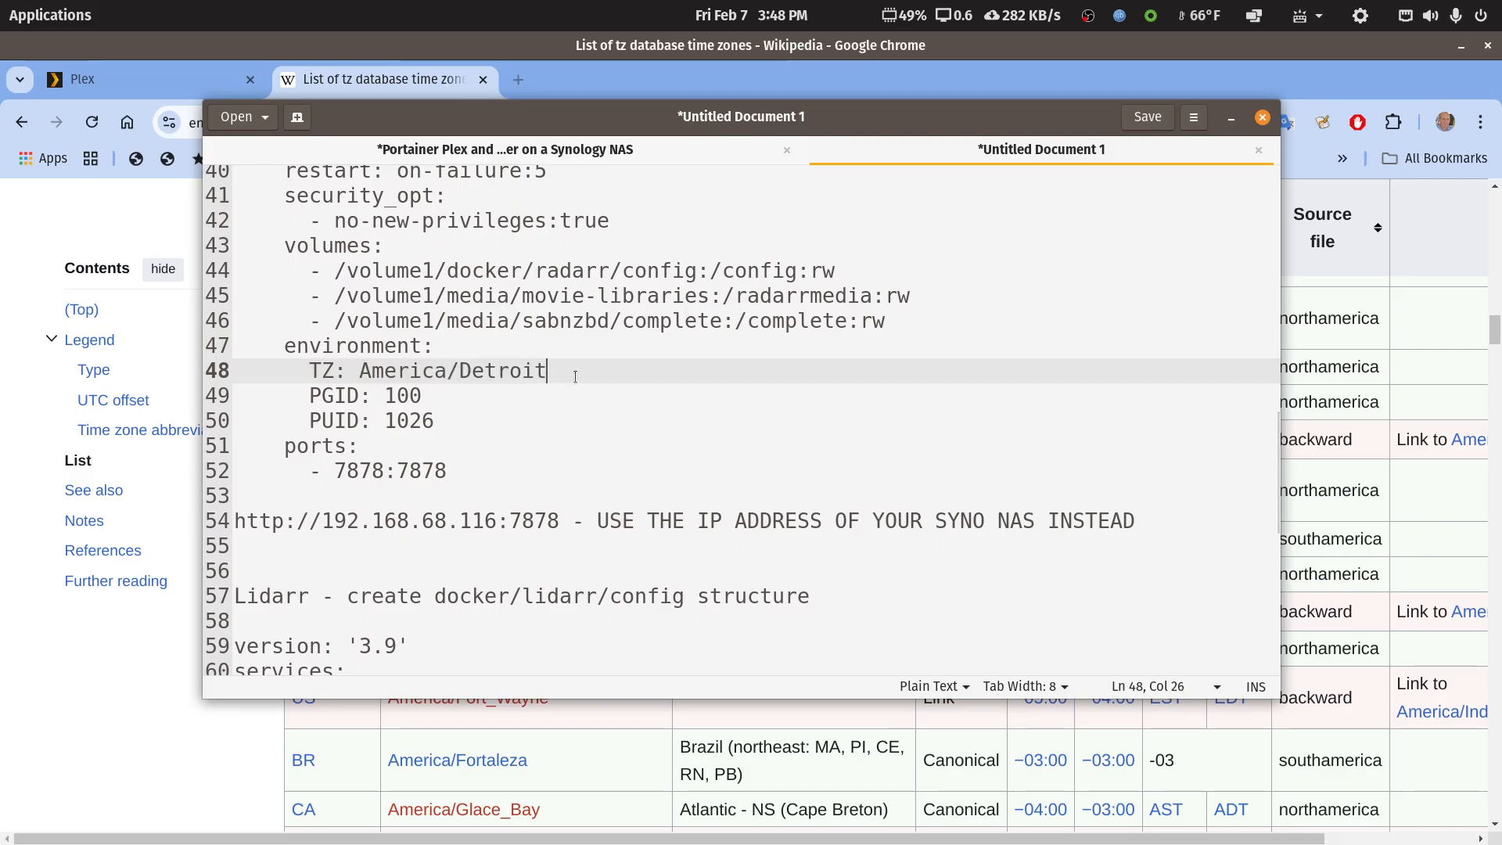
{"action": "key", "text": "ctrl+z"}
- Return to Wikipedia's time zone list in Chrome and copy the identifier America/Indiana/Tell_City
{"action": "key", "text": "alt+Tab"}
{"action": "scroll", "coordinate": [519, 516], "scroll_direction": "down", "scroll_amount": 5}
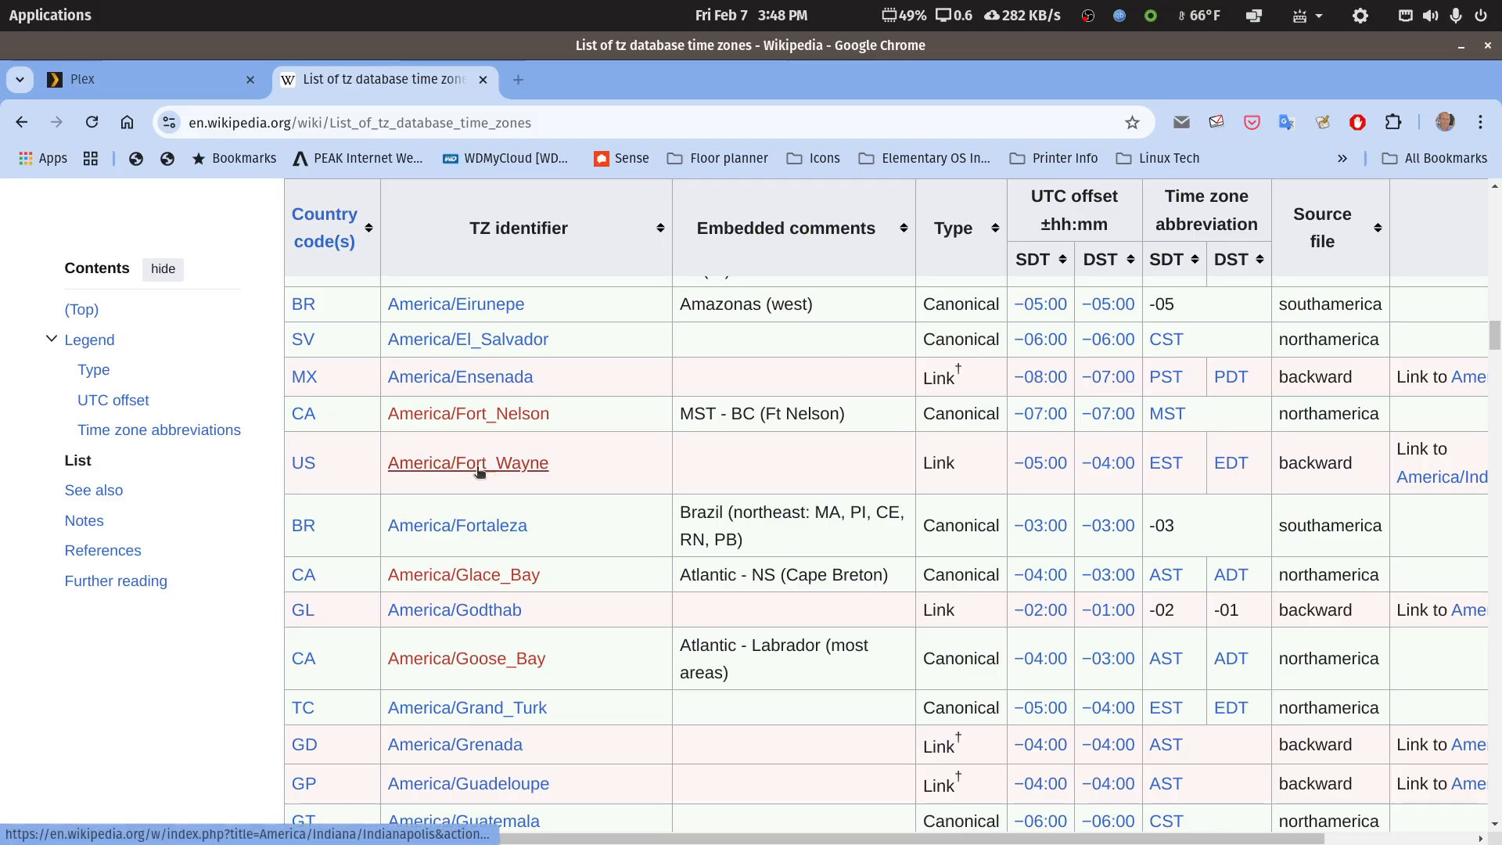
{"action": "scroll", "coordinate": [514, 516], "scroll_direction": "down", "scroll_amount": 5}
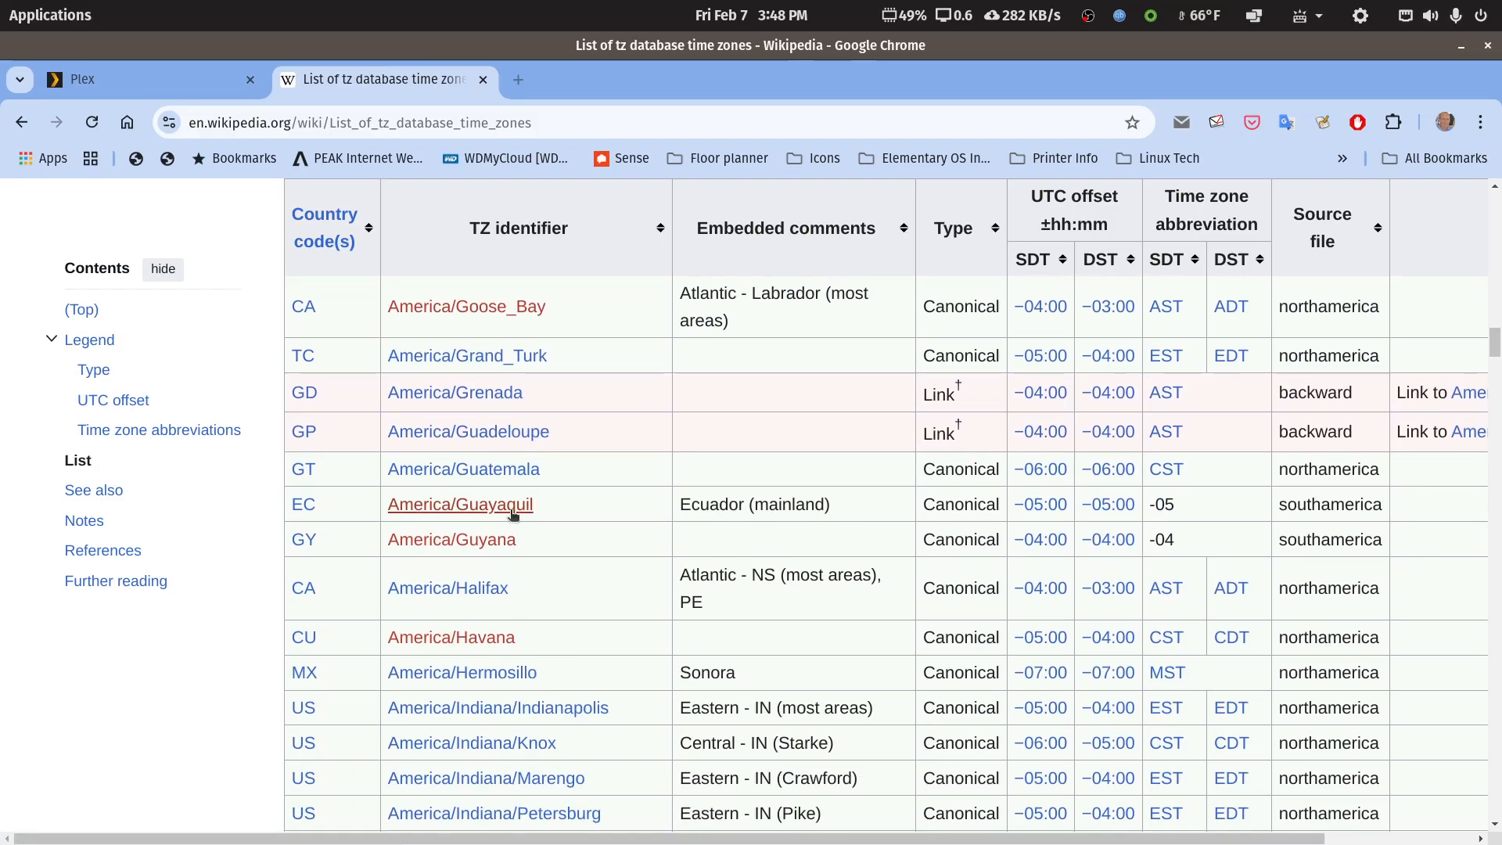
{"action": "scroll", "coordinate": [512, 515], "scroll_direction": "down", "scroll_amount": 1}
{"action": "scroll", "coordinate": [513, 515], "scroll_direction": "down", "scroll_amount": 5}
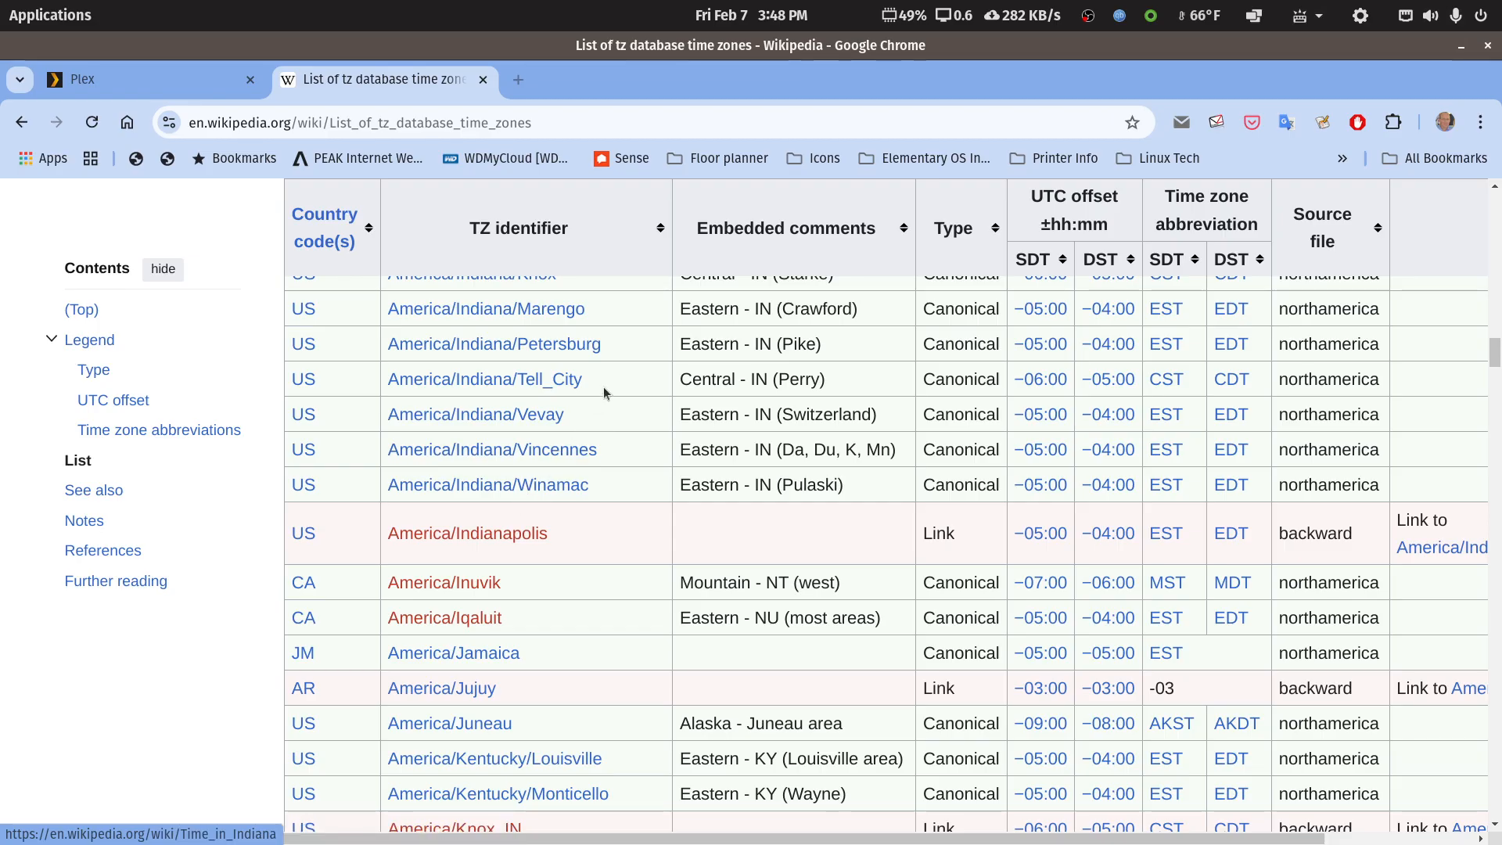
{"action": "left_click_drag", "start_coordinate": [592, 386], "coordinate": [392, 381]}
{"action": "key", "text": "ctrl+c"}
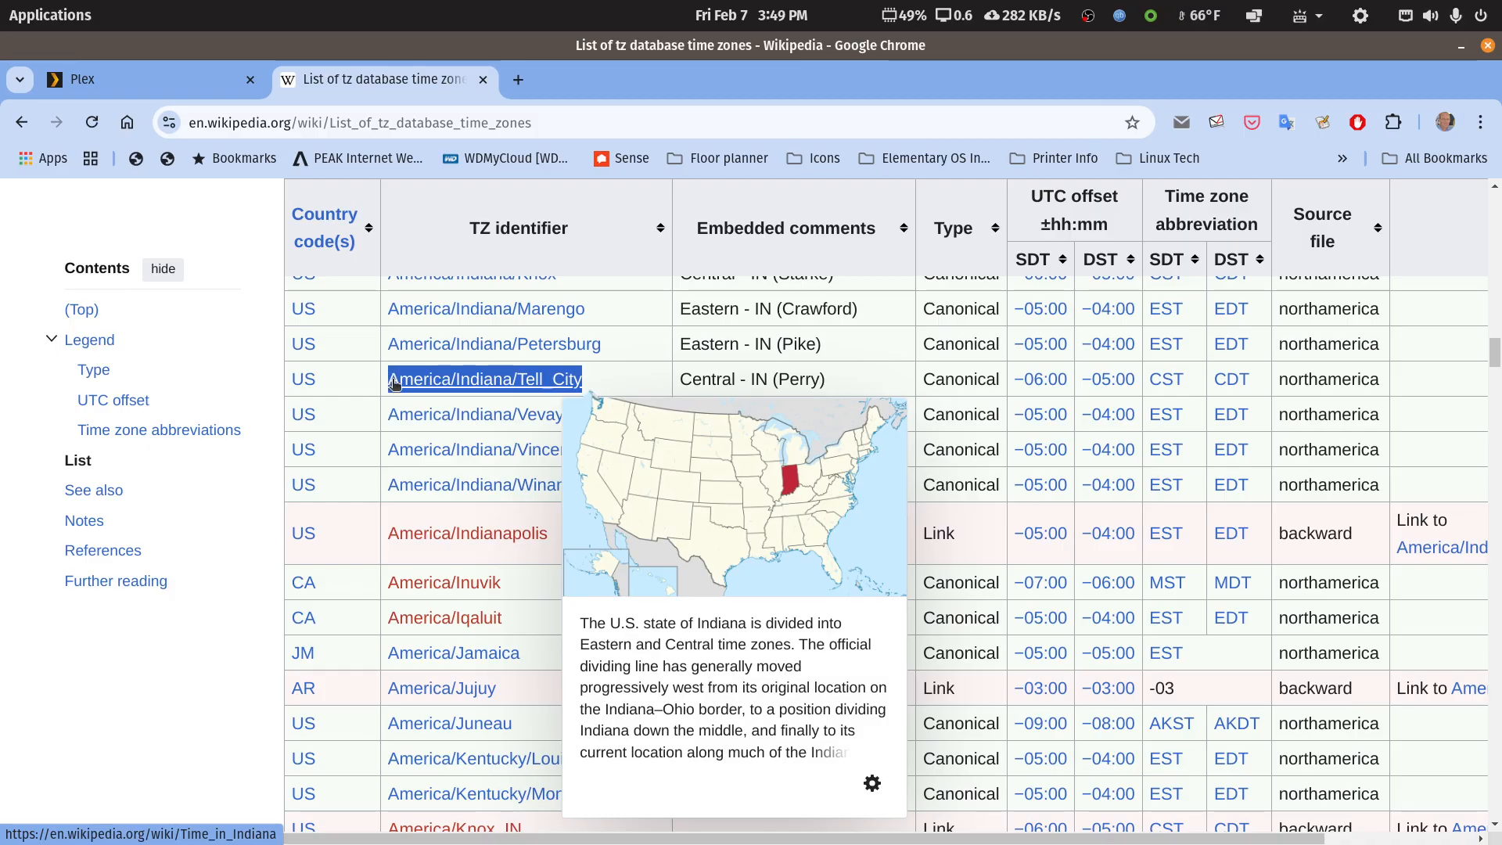
- Back in the text editor, try America/Indiana/Tell_City as the Radarr block's TZ value and undo the replacement
{"action": "key", "text": "alt+Tab"}
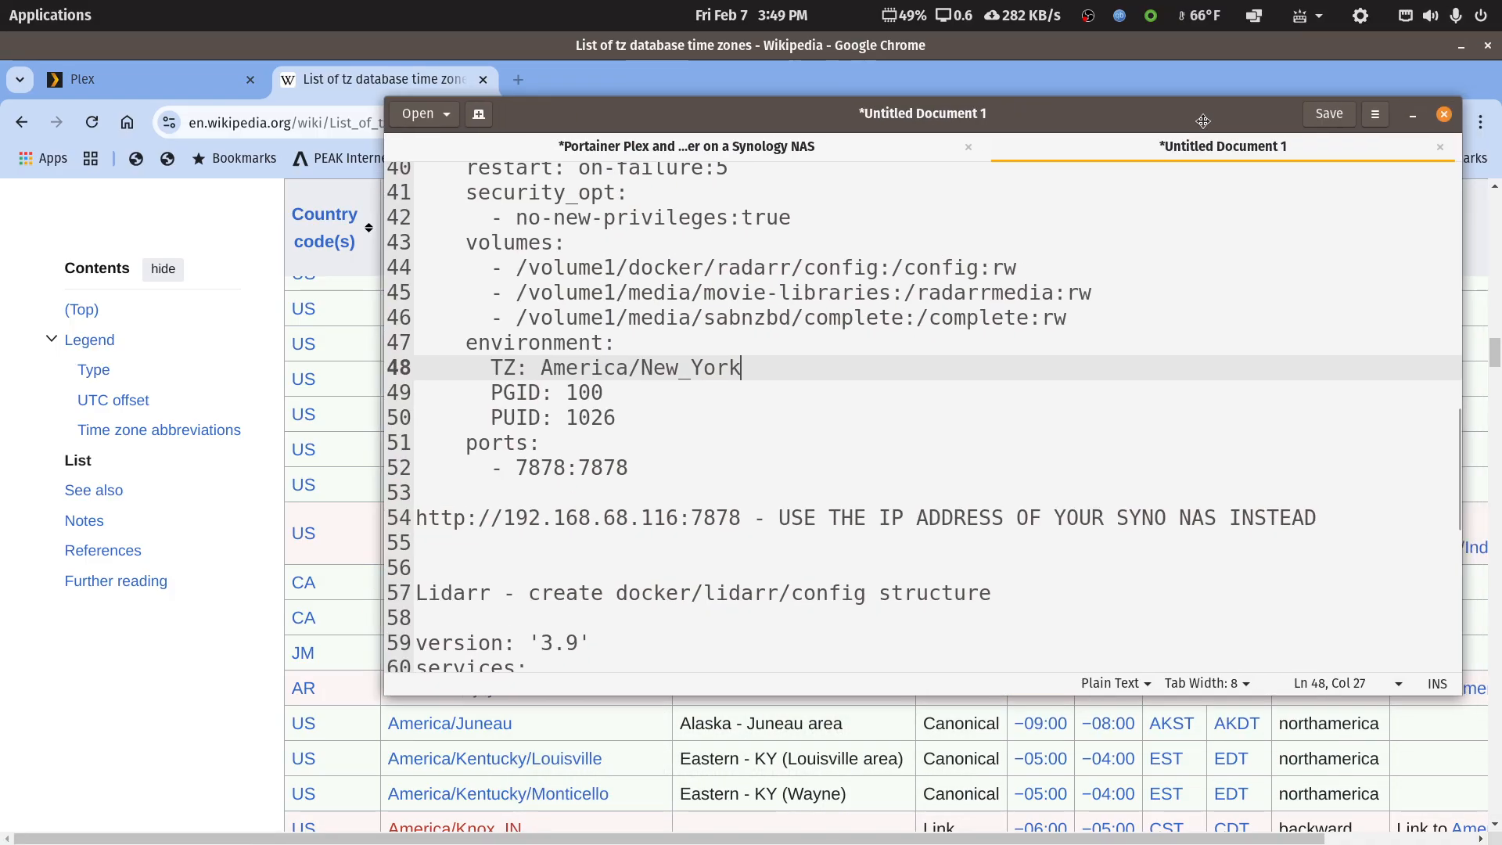
{"action": "left_click_drag", "start_coordinate": [1217, 121], "coordinate": [941, 160]}
{"action": "left_click_drag", "start_coordinate": [483, 412], "coordinate": [280, 407]}
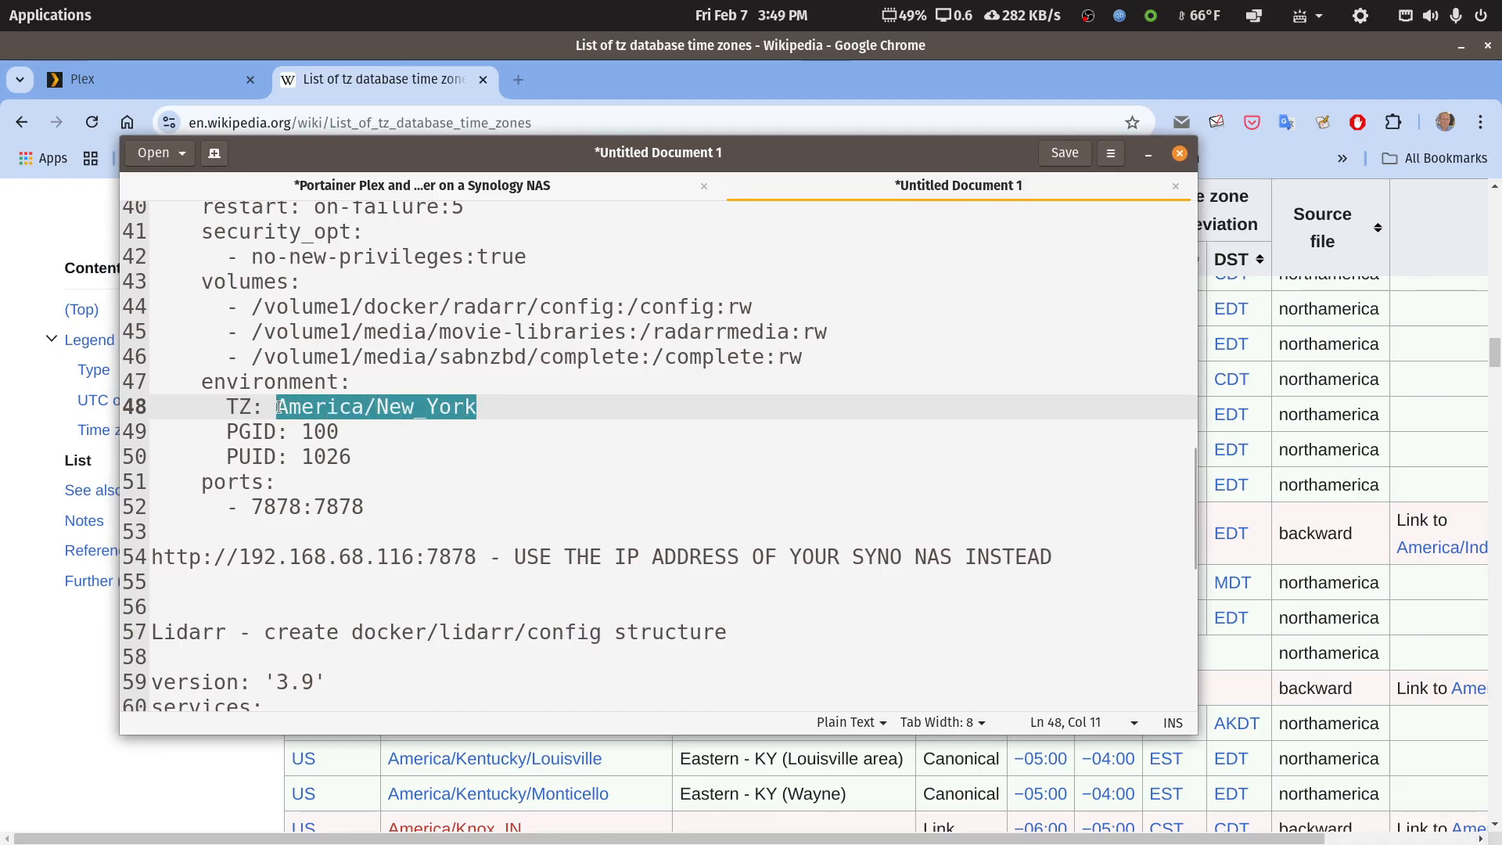
{"action": "key", "text": "ctrl+v"}
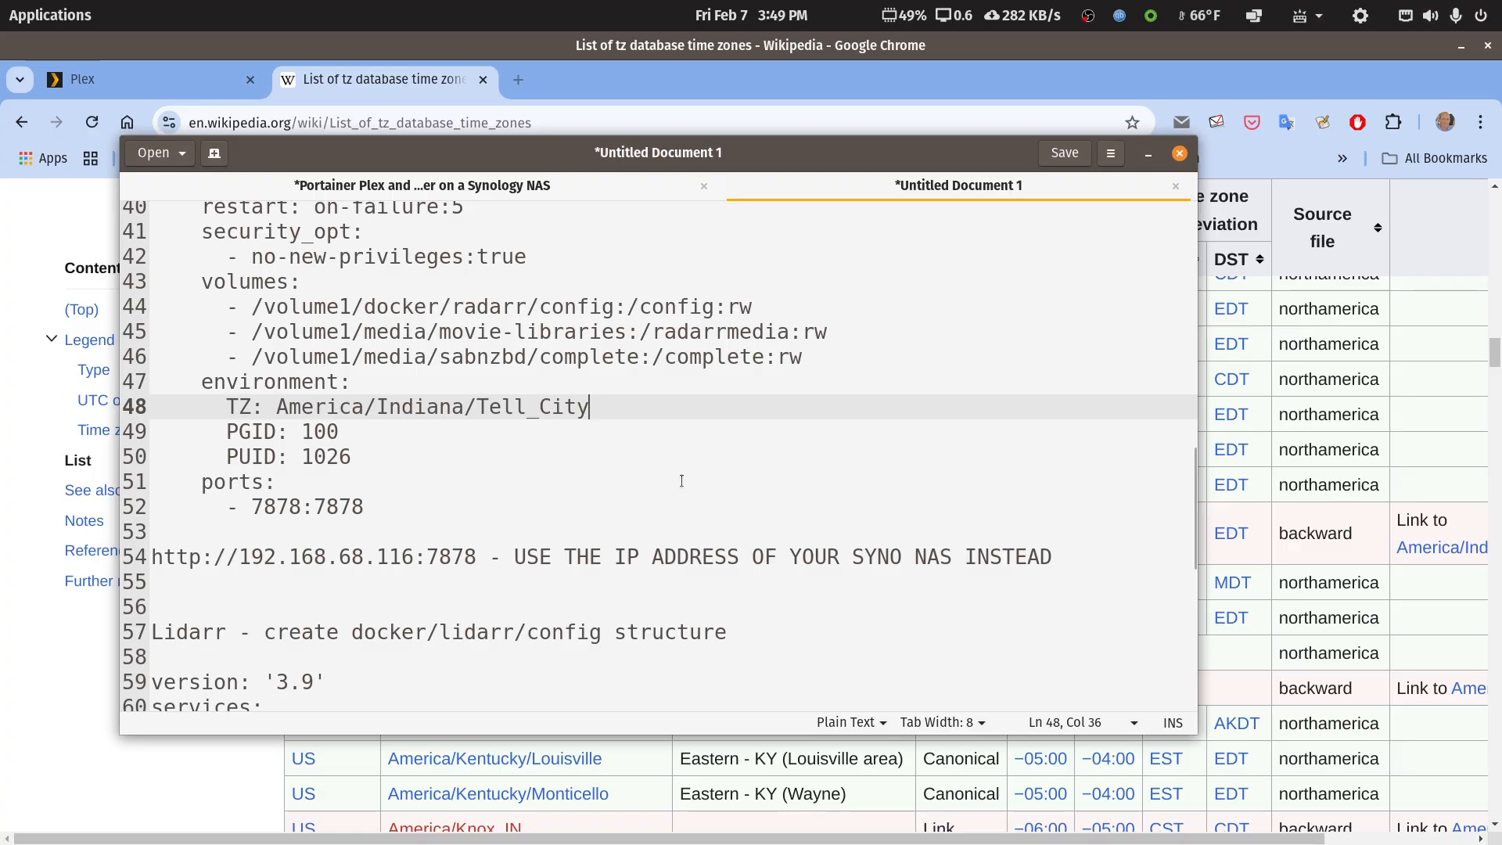
{"action": "key", "text": "ctrl+z"}
- Move the text editor aside, minimize the Wikipedia window, and tile Portainer beside the media folder window
{"action": "left_click_drag", "start_coordinate": [816, 157], "coordinate": [1501, 235]}
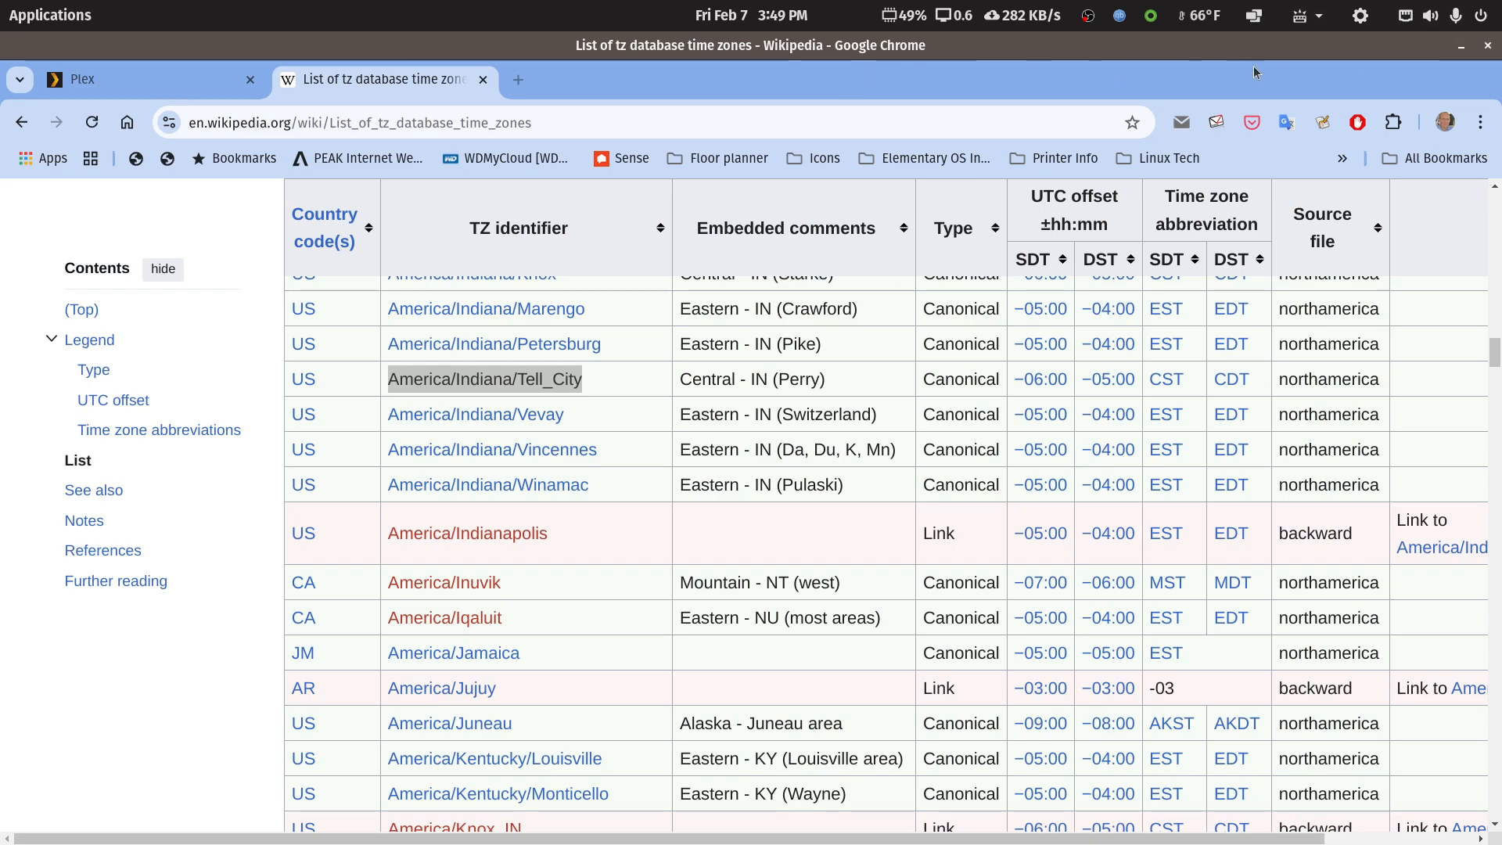
{"action": "double_click", "coordinate": [1410, 51]}
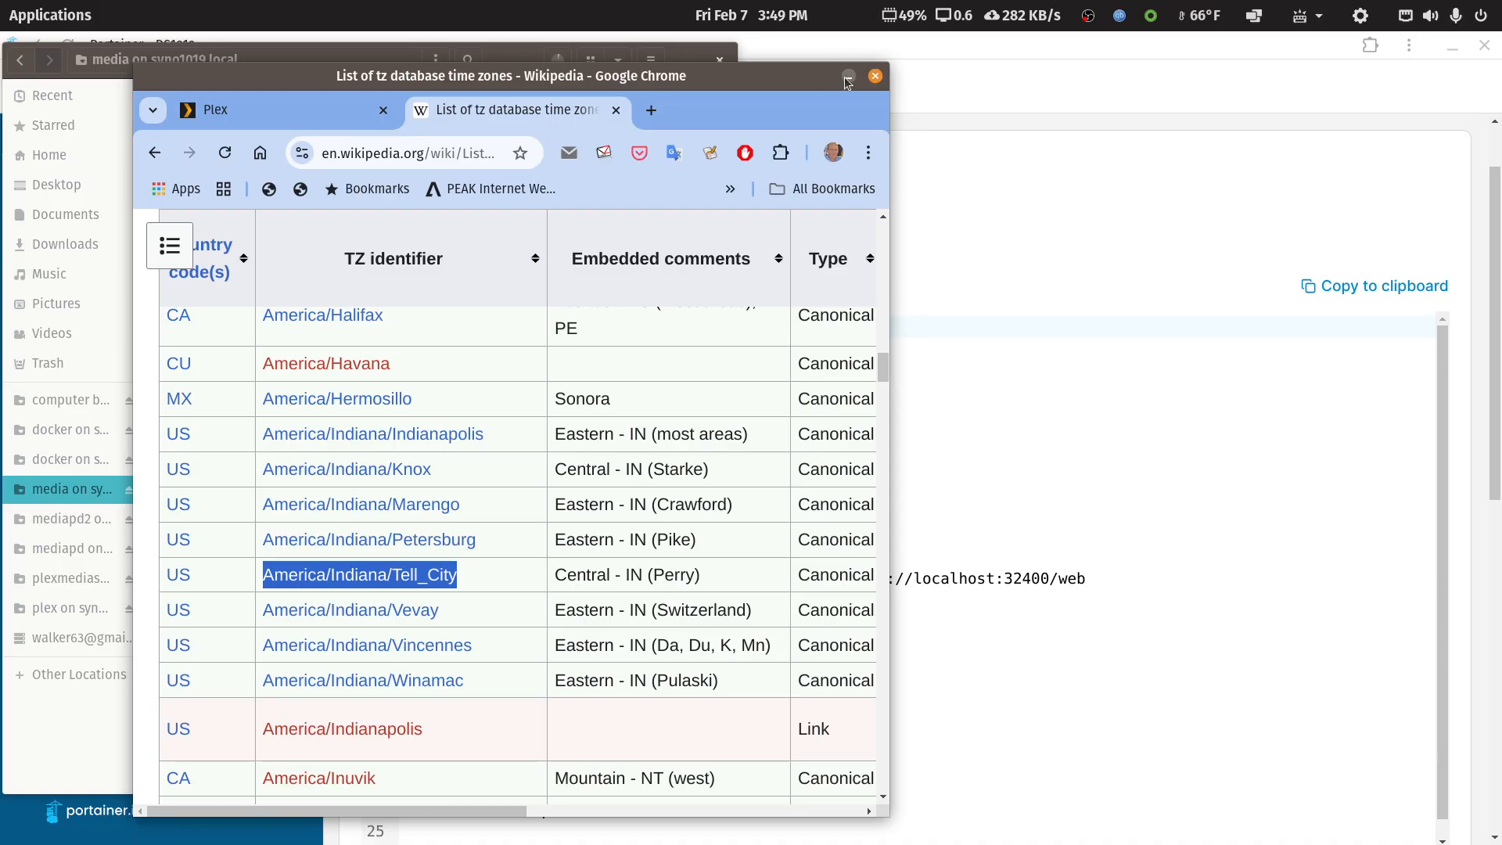
{"action": "left_click", "coordinate": [848, 76]}
{"action": "left_click", "coordinate": [802, 49]}
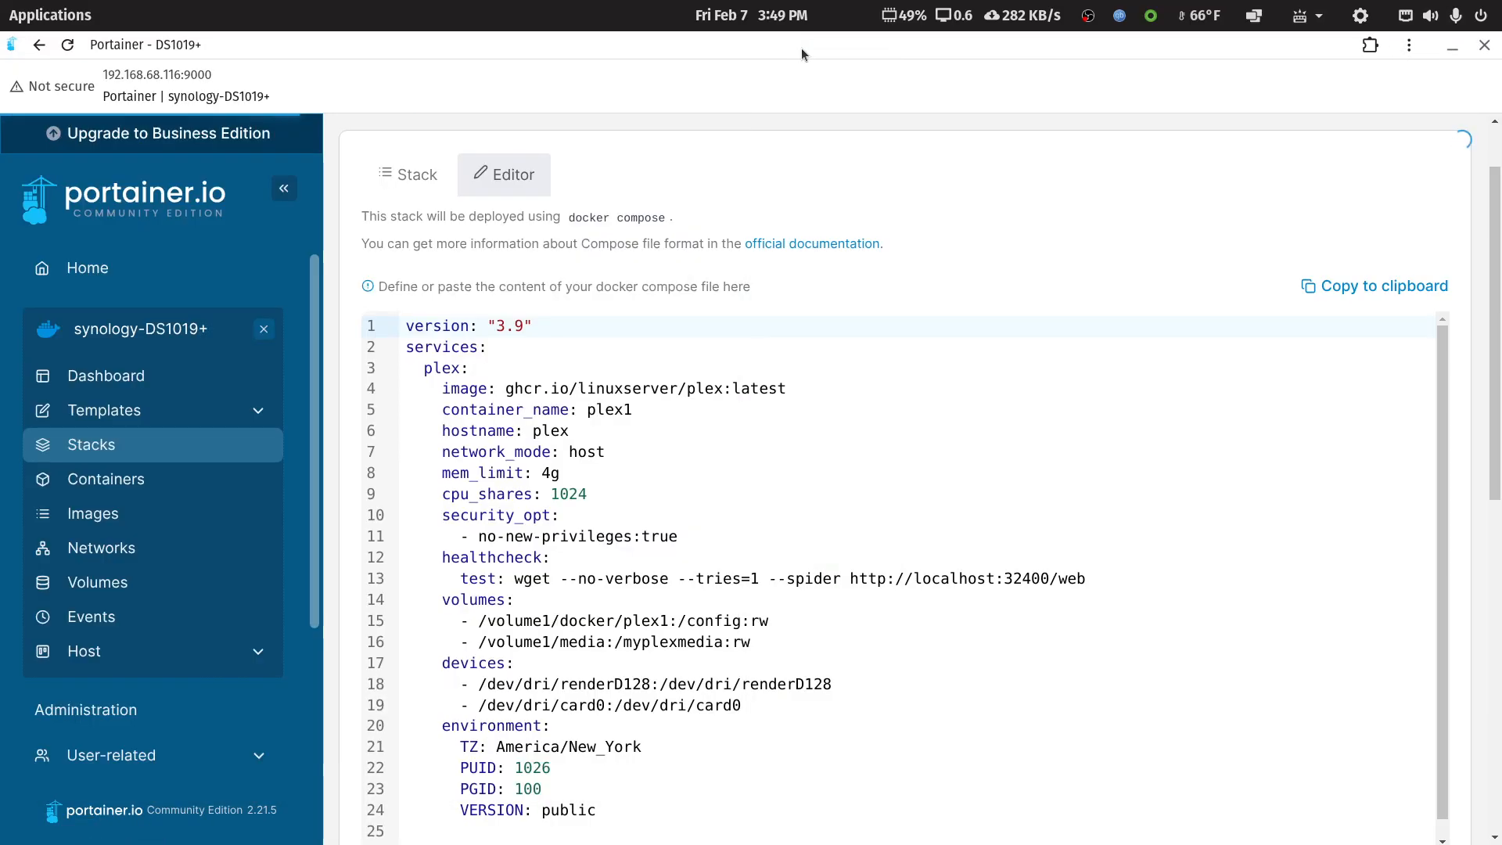
{"action": "key", "text": "super+Right"}
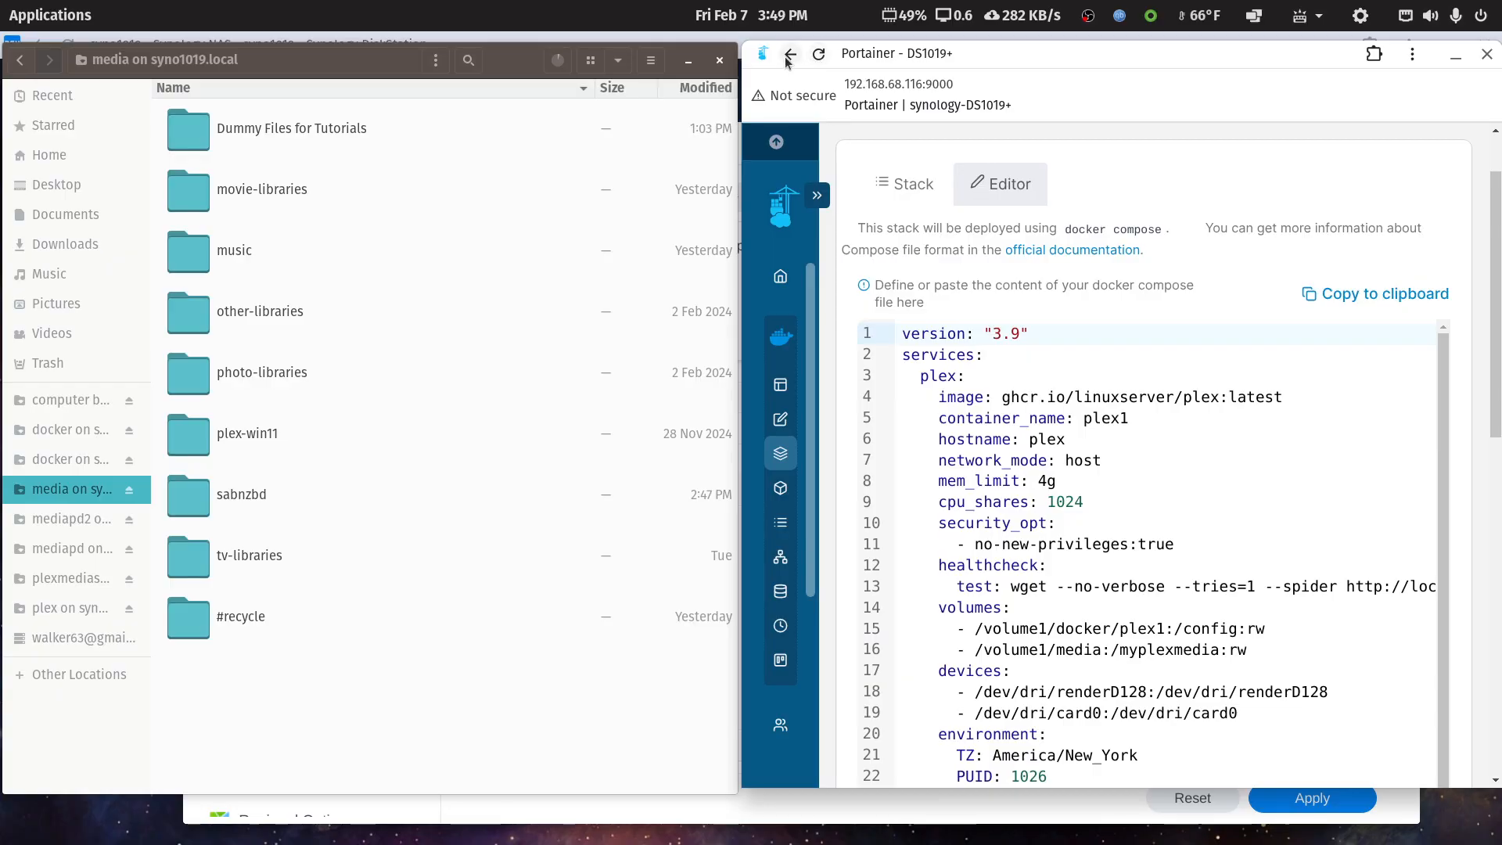
- Go back to Portainer's Stacks list and keep its window tiled beside the media folder
{"action": "left_click", "coordinate": [793, 56]}
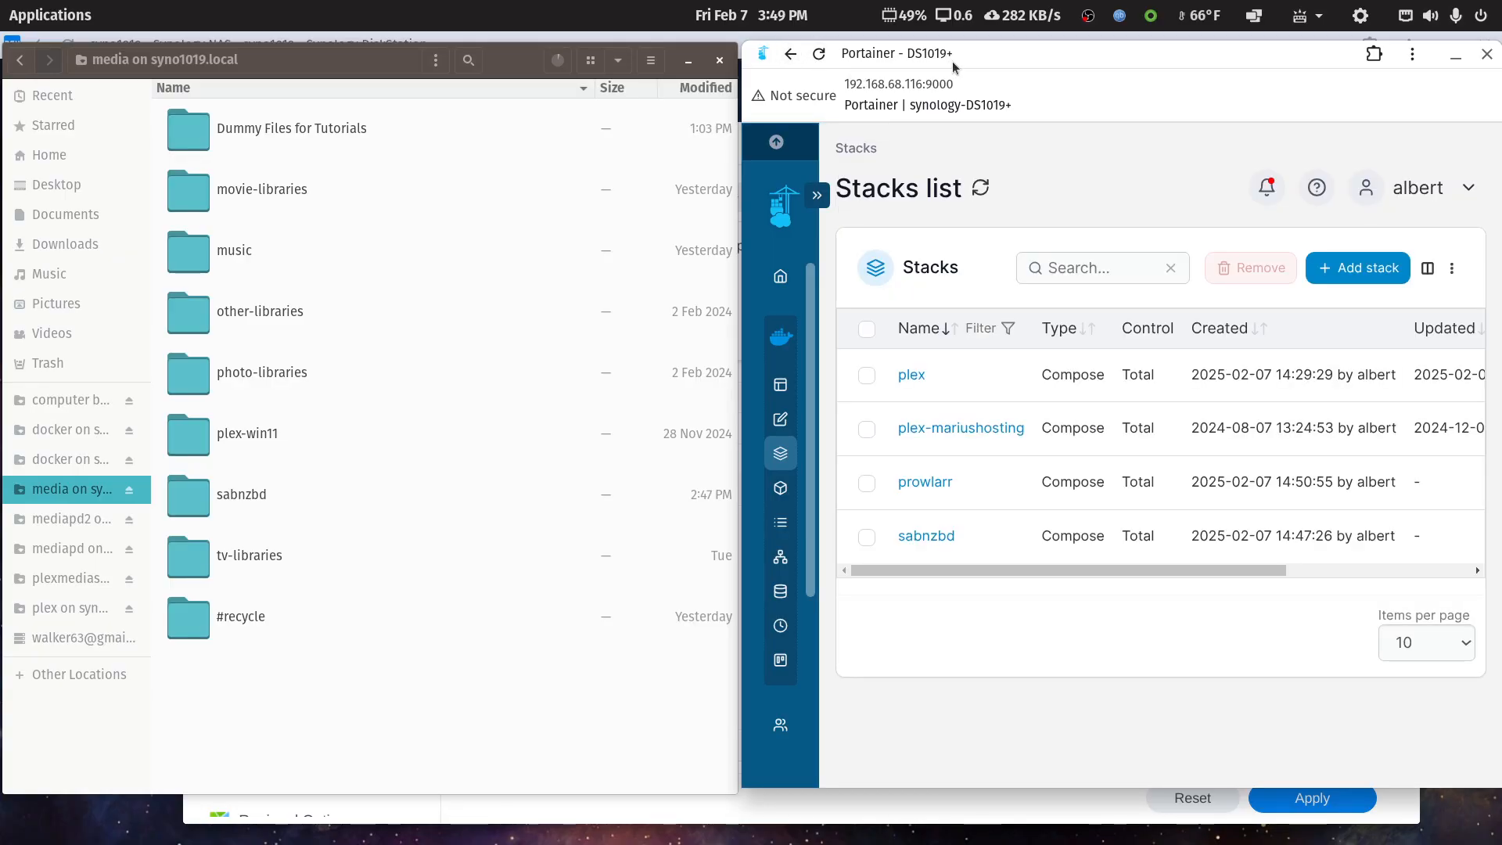
{"action": "double_click", "coordinate": [861, 59]}
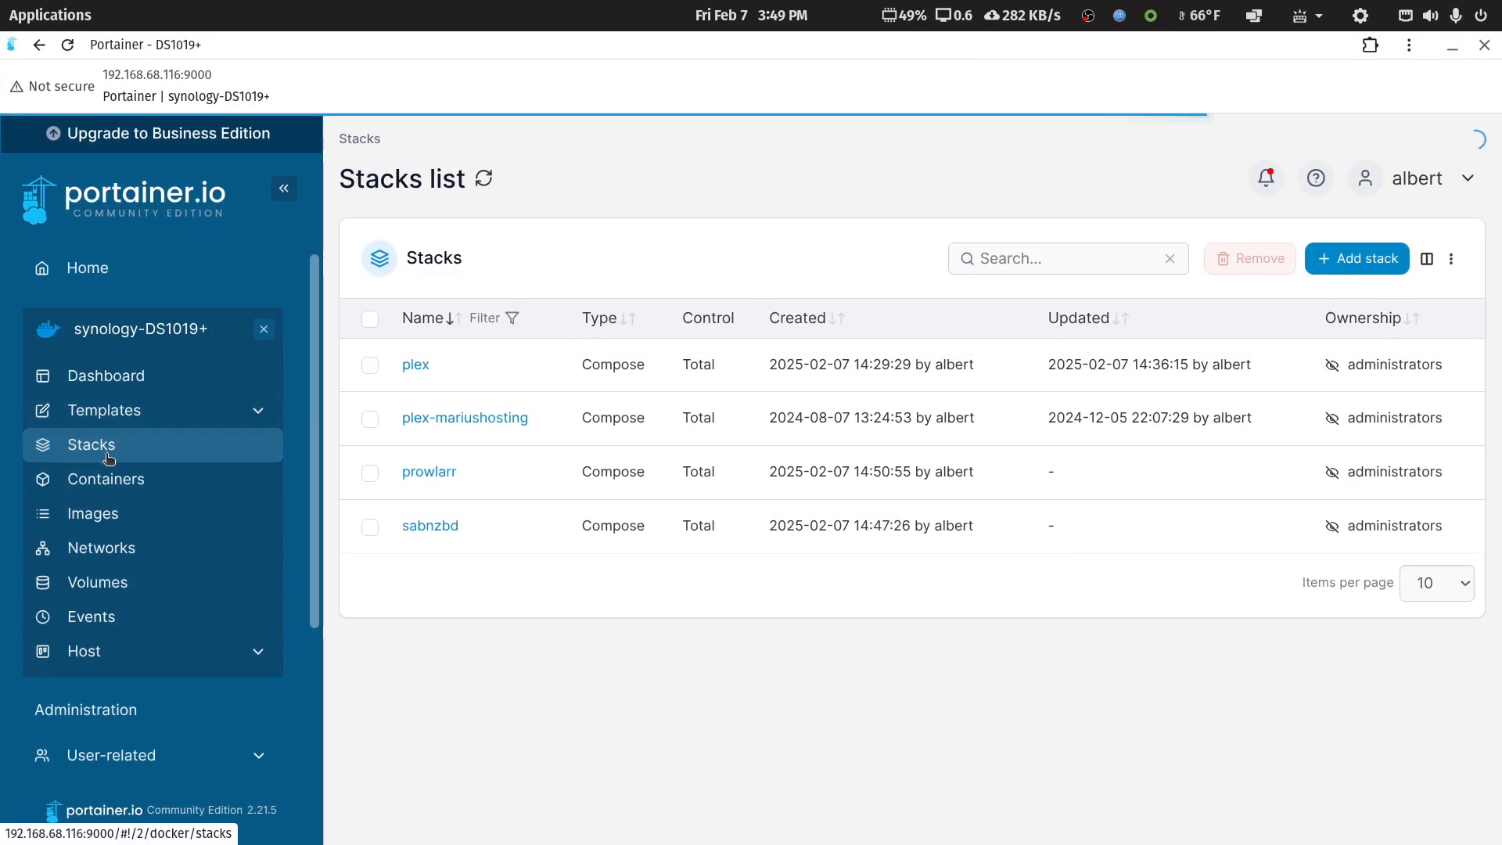
{"action": "double_click", "coordinate": [995, 50]}
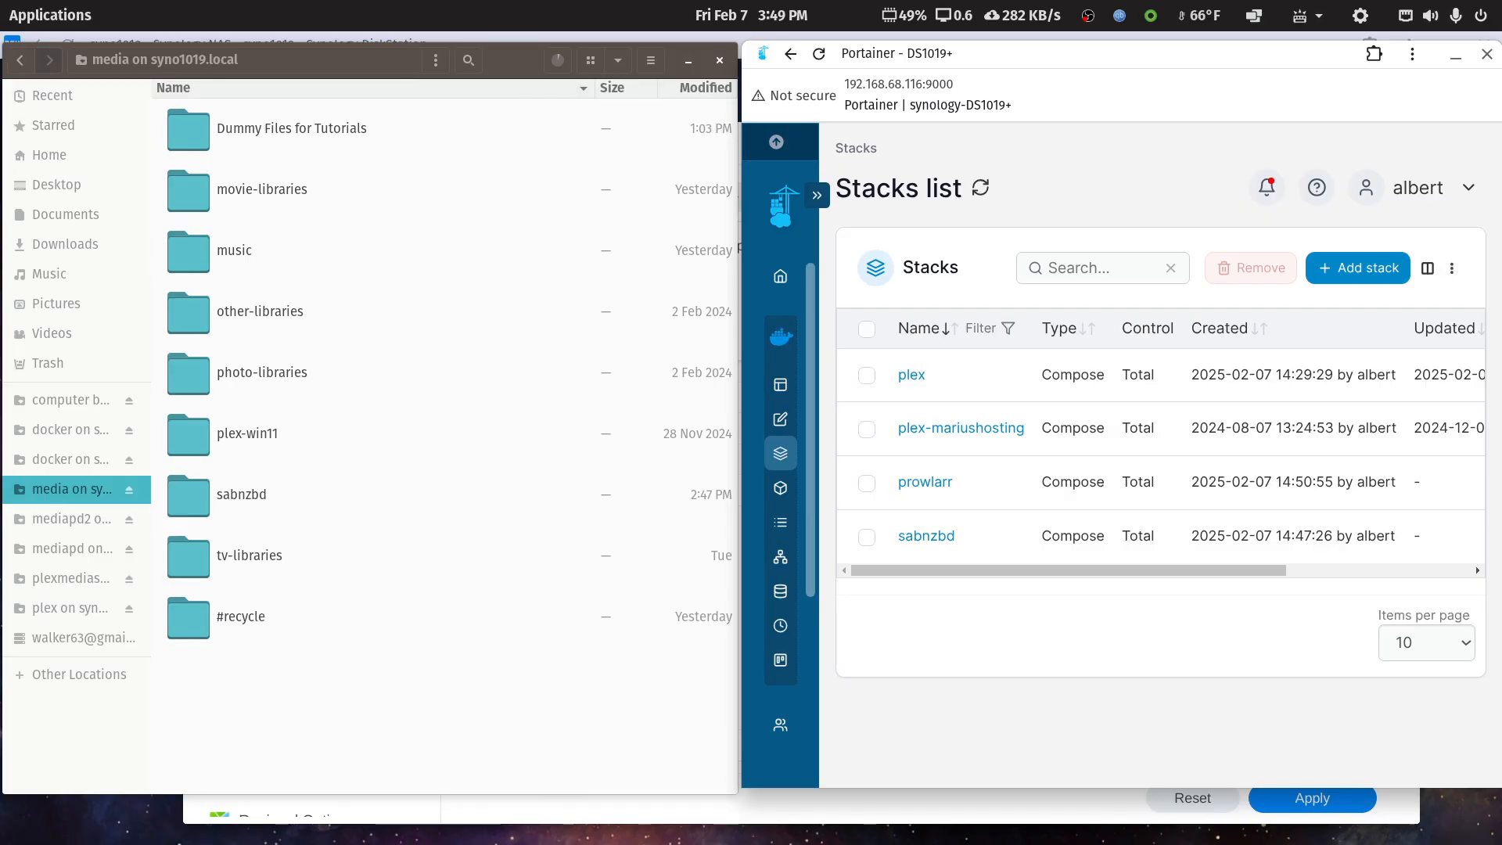
{"action": "left_click_drag", "start_coordinate": [1501, 266], "coordinate": [1327, 186]}
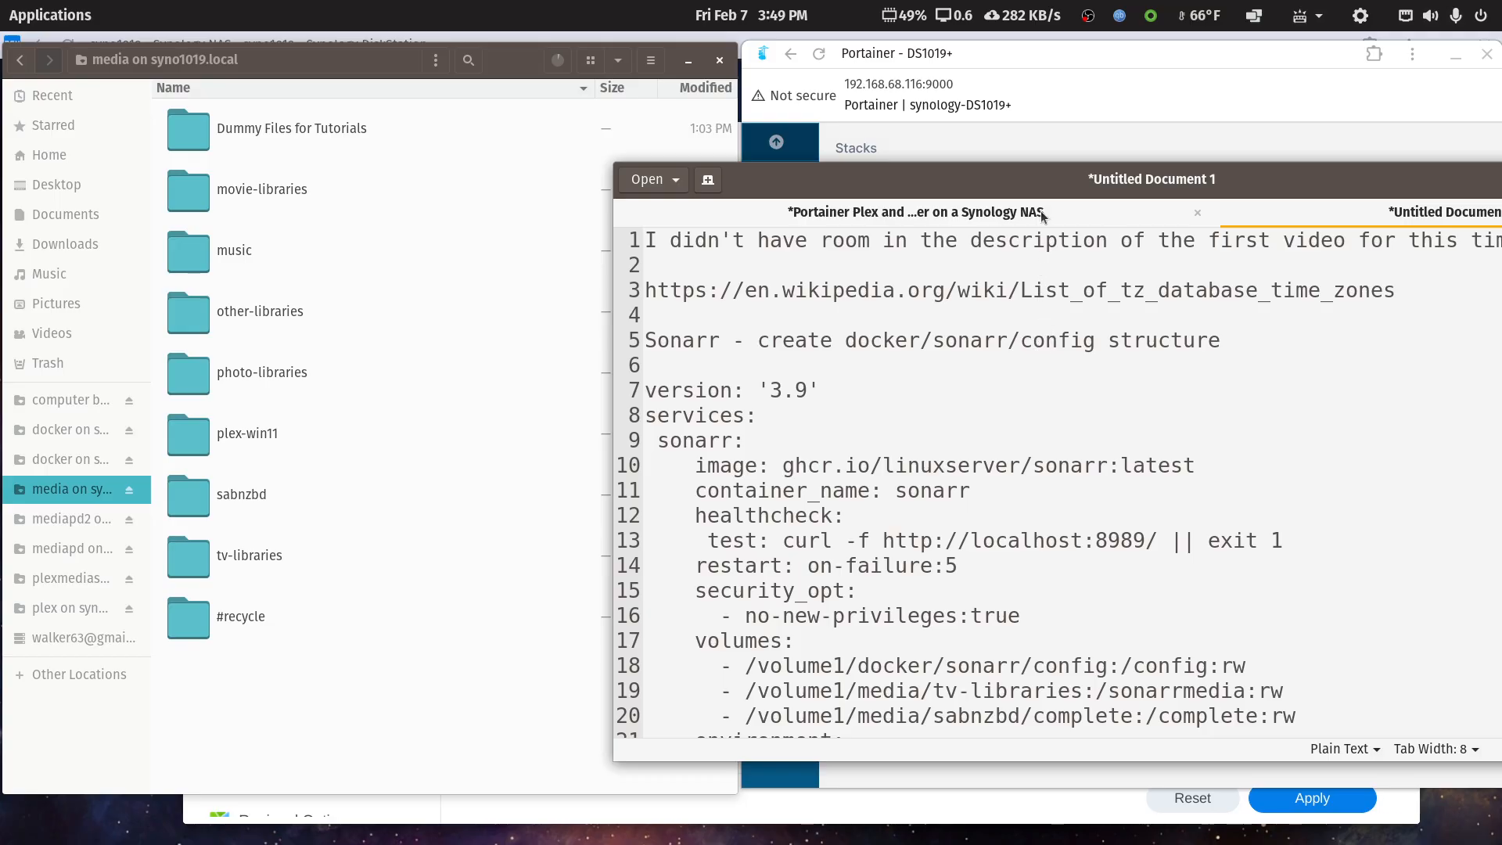
{"action": "left_click_drag", "start_coordinate": [1039, 186], "coordinate": [1501, 257]}
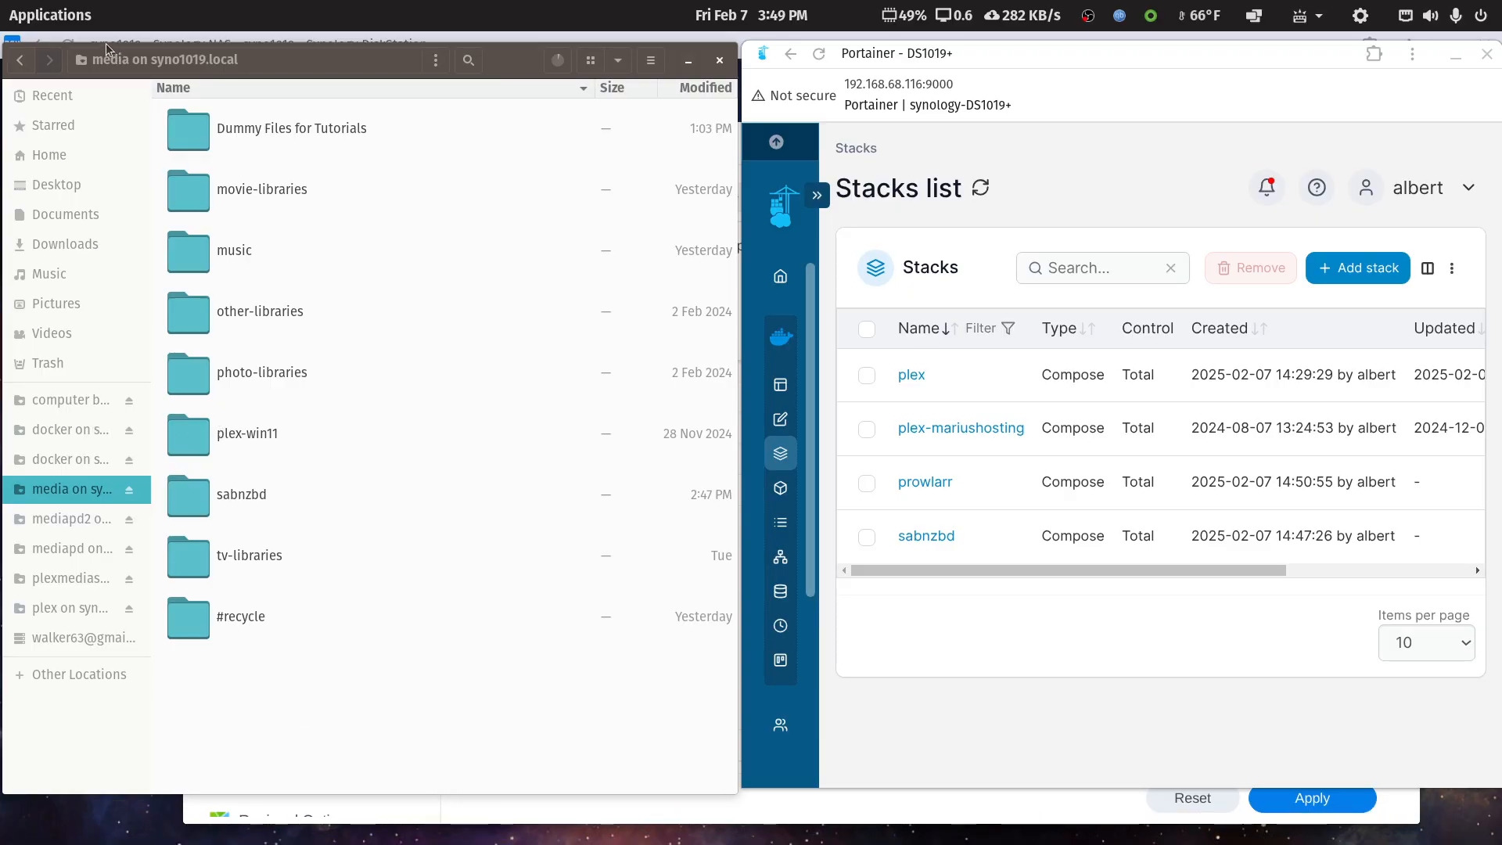
{"action": "left_click", "coordinate": [506, 58]}
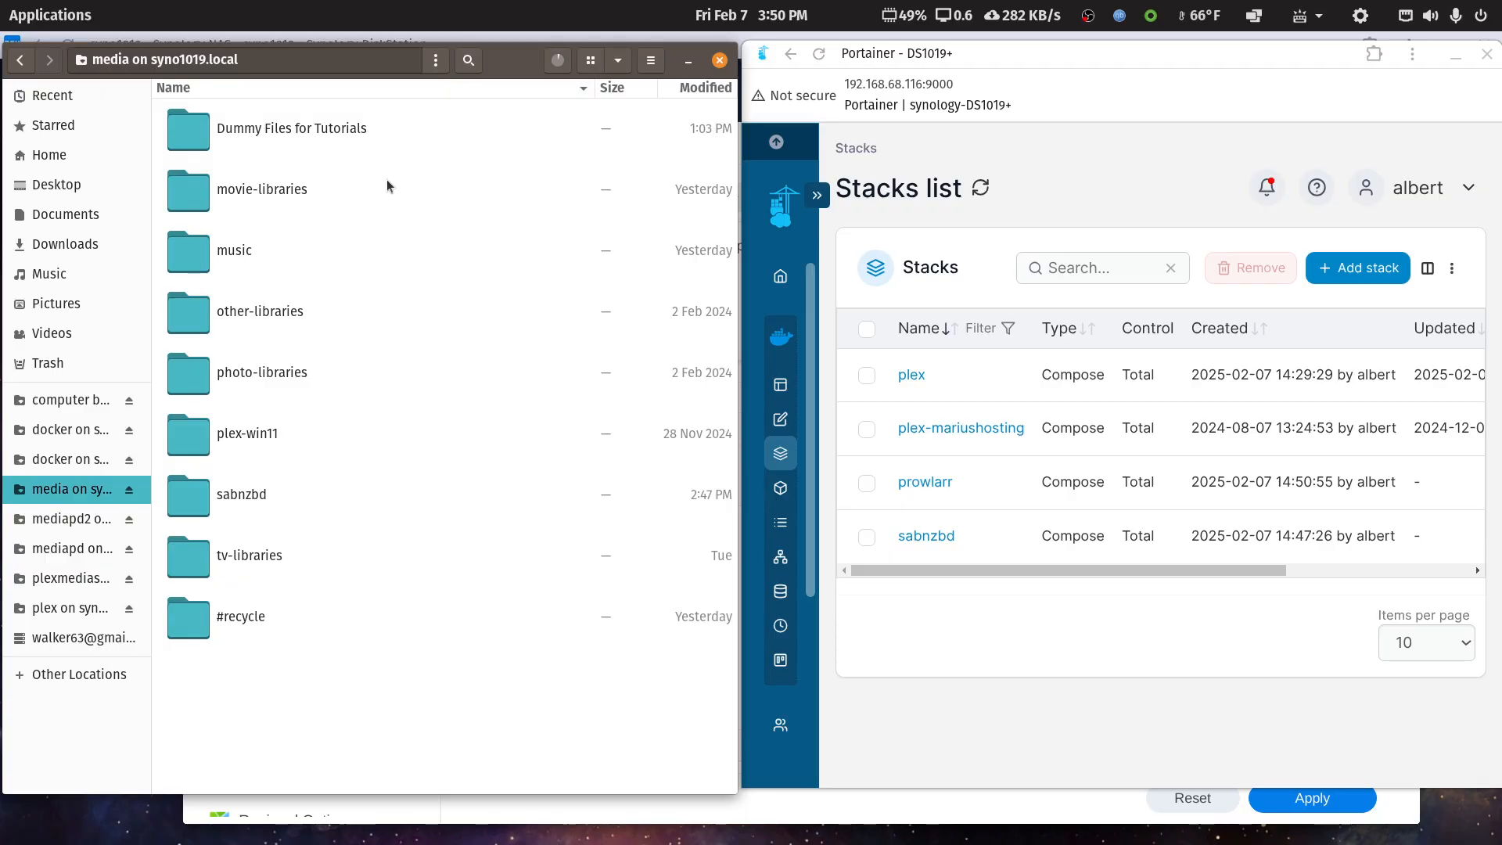
- Switch to the syno1019 DSM desktop and open File Station in place of Control Panel
{"action": "left_click", "coordinate": [24, 15]}
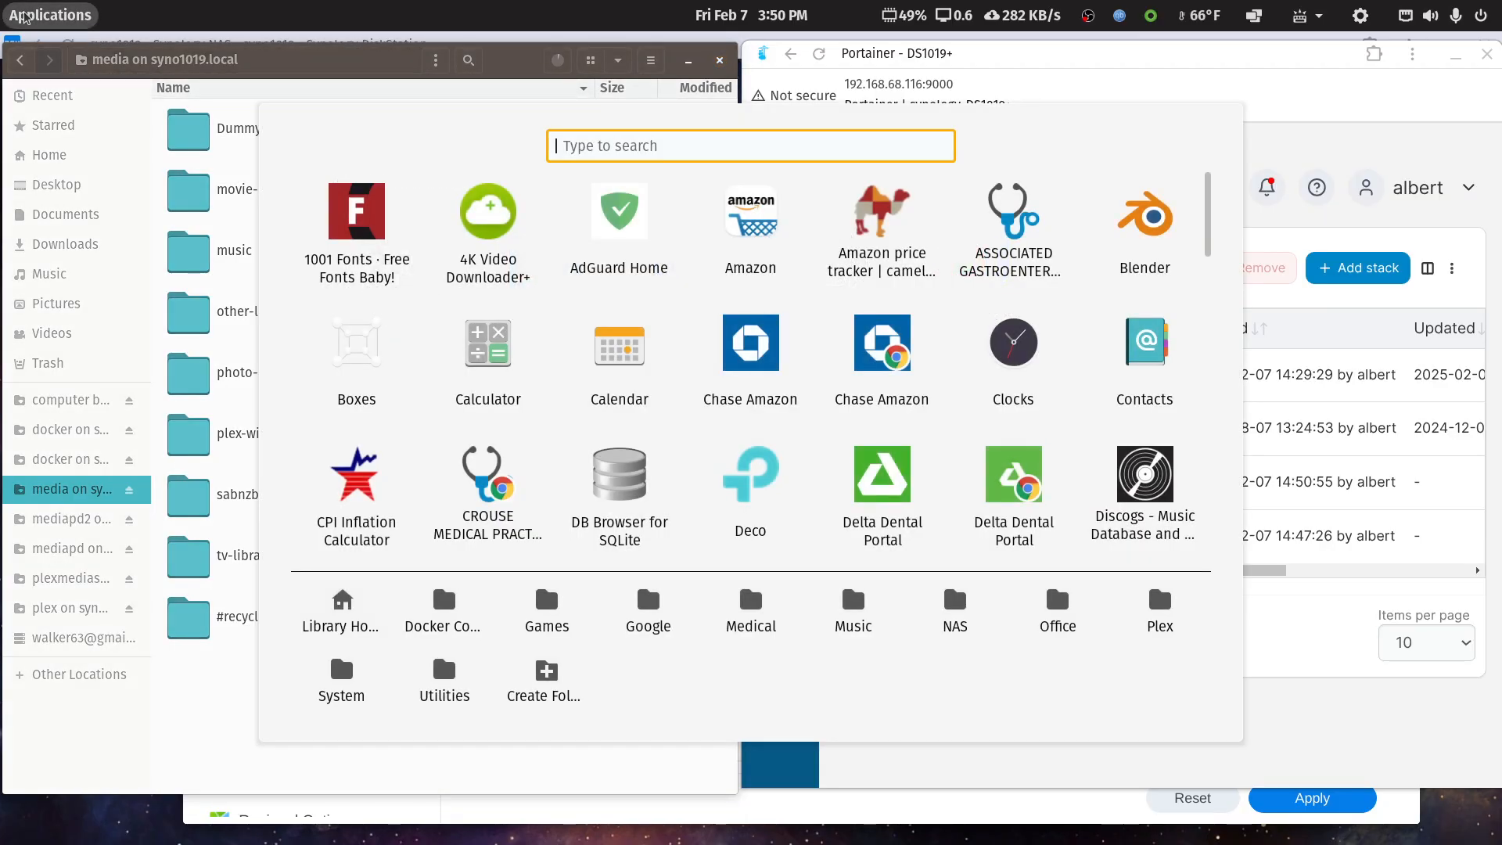
{"action": "type", "text": "sy"}
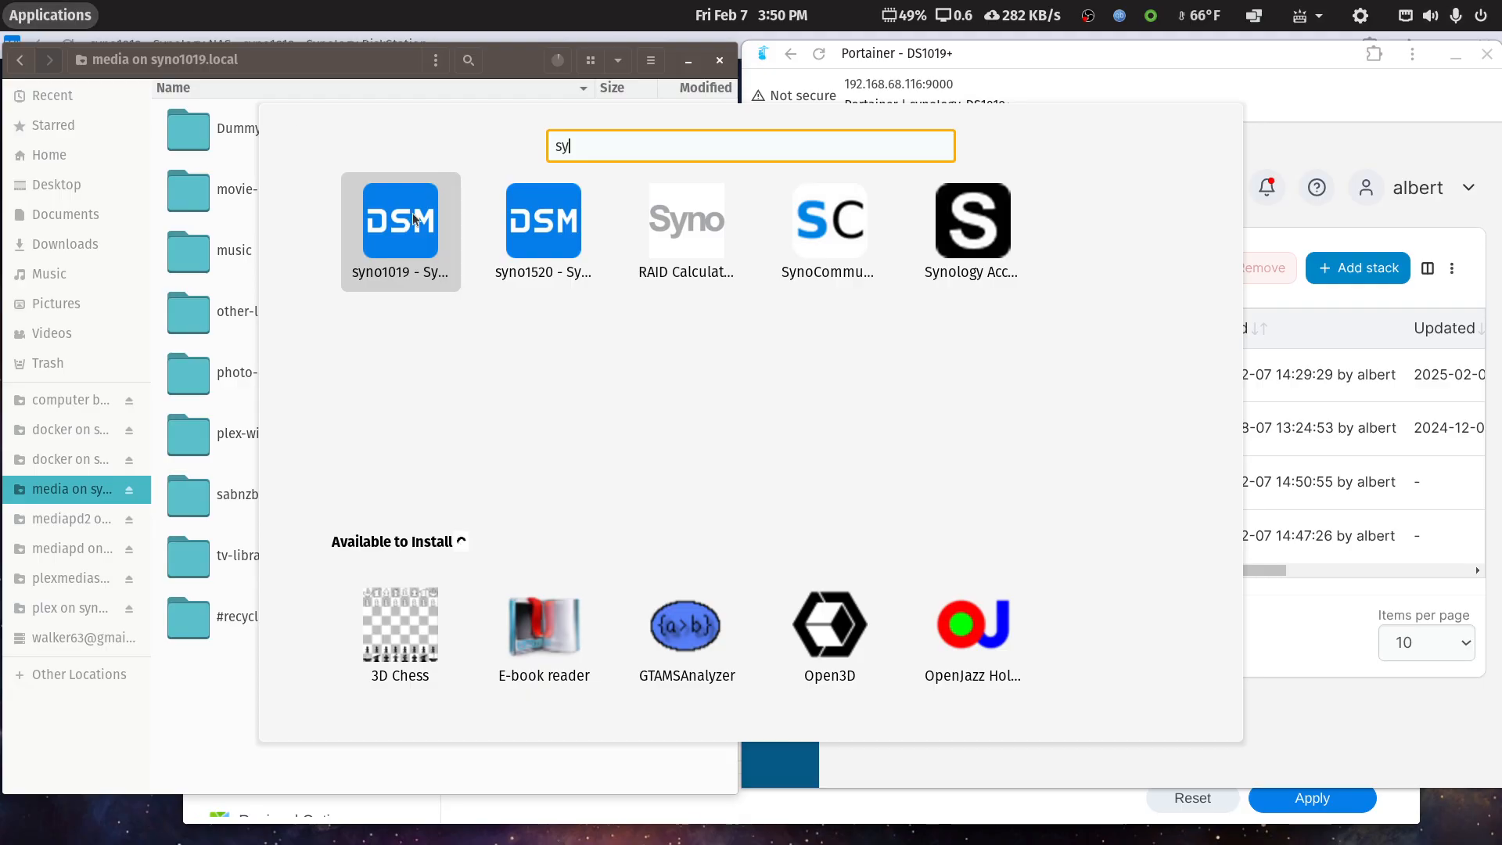
{"action": "left_click", "coordinate": [415, 215]}
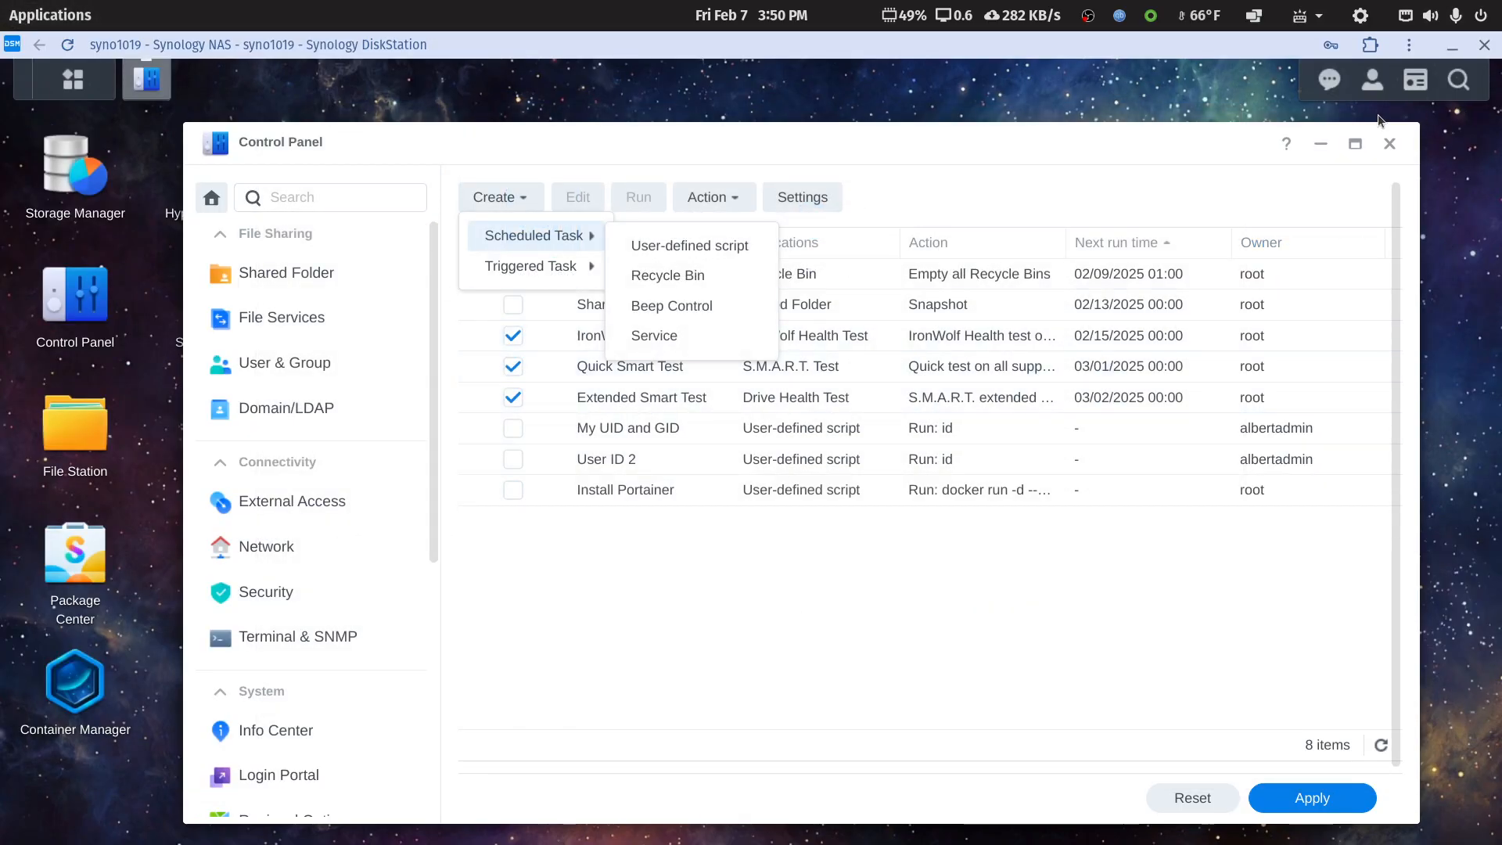
{"action": "left_click", "coordinate": [1389, 143]}
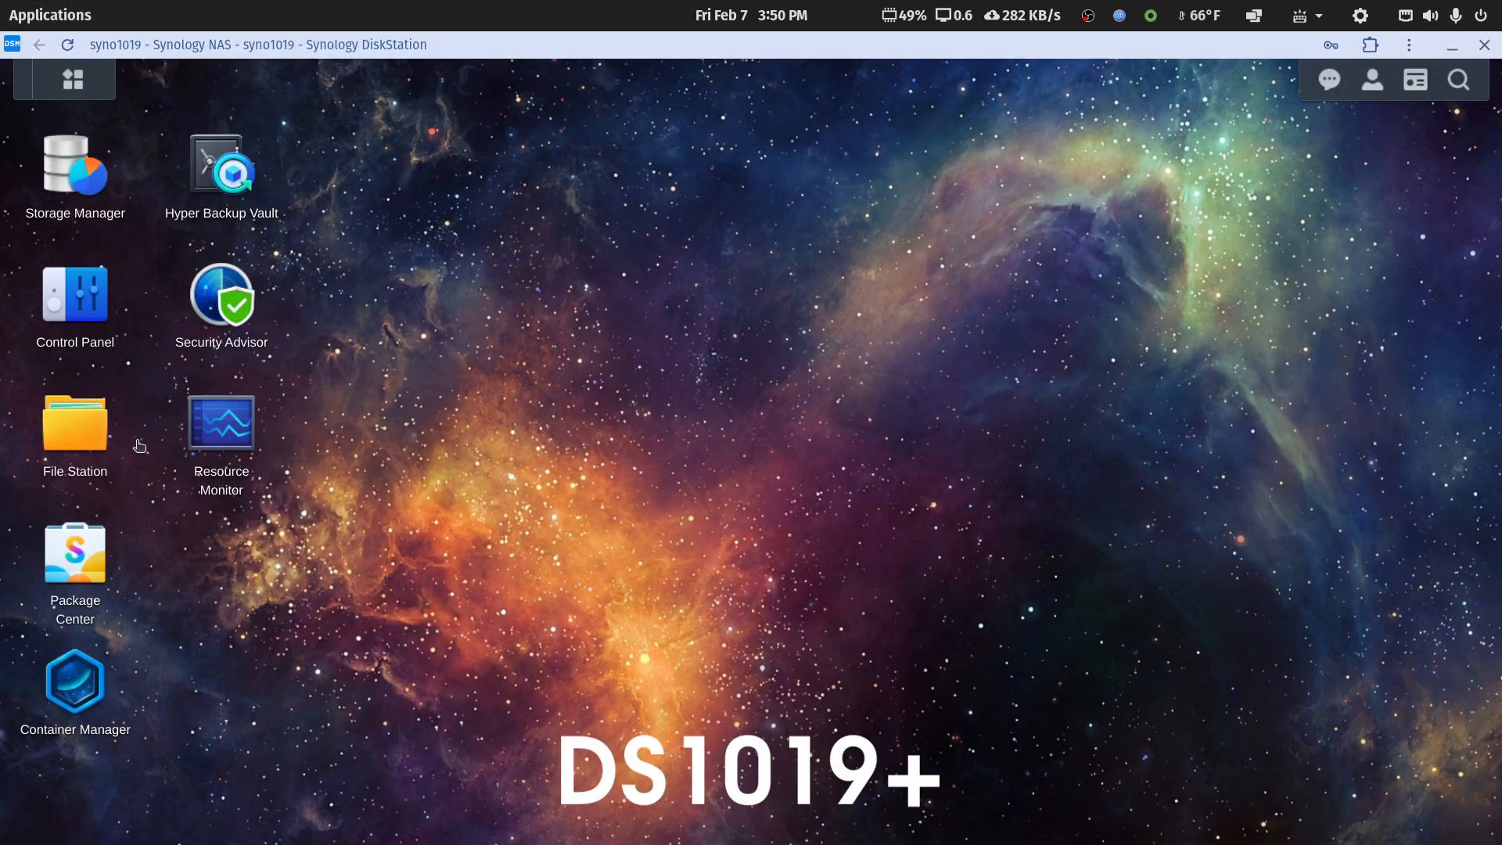
{"action": "double_click", "coordinate": [81, 432]}
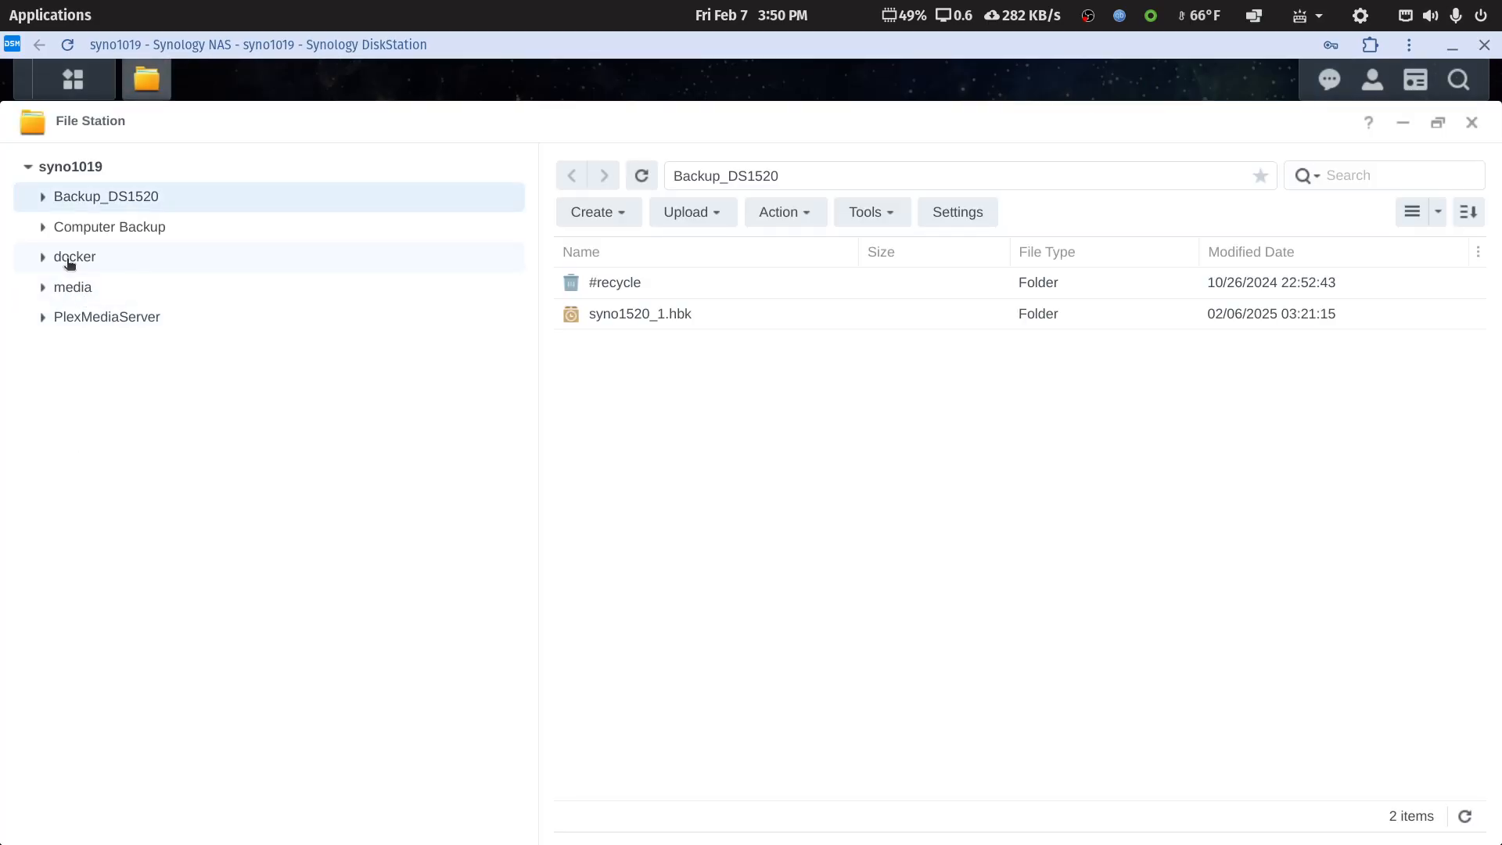
- Create a folder named sonarr in the NAS's docker shared folder
{"action": "left_click", "coordinate": [70, 258]}
{"action": "left_click", "coordinate": [593, 212]}
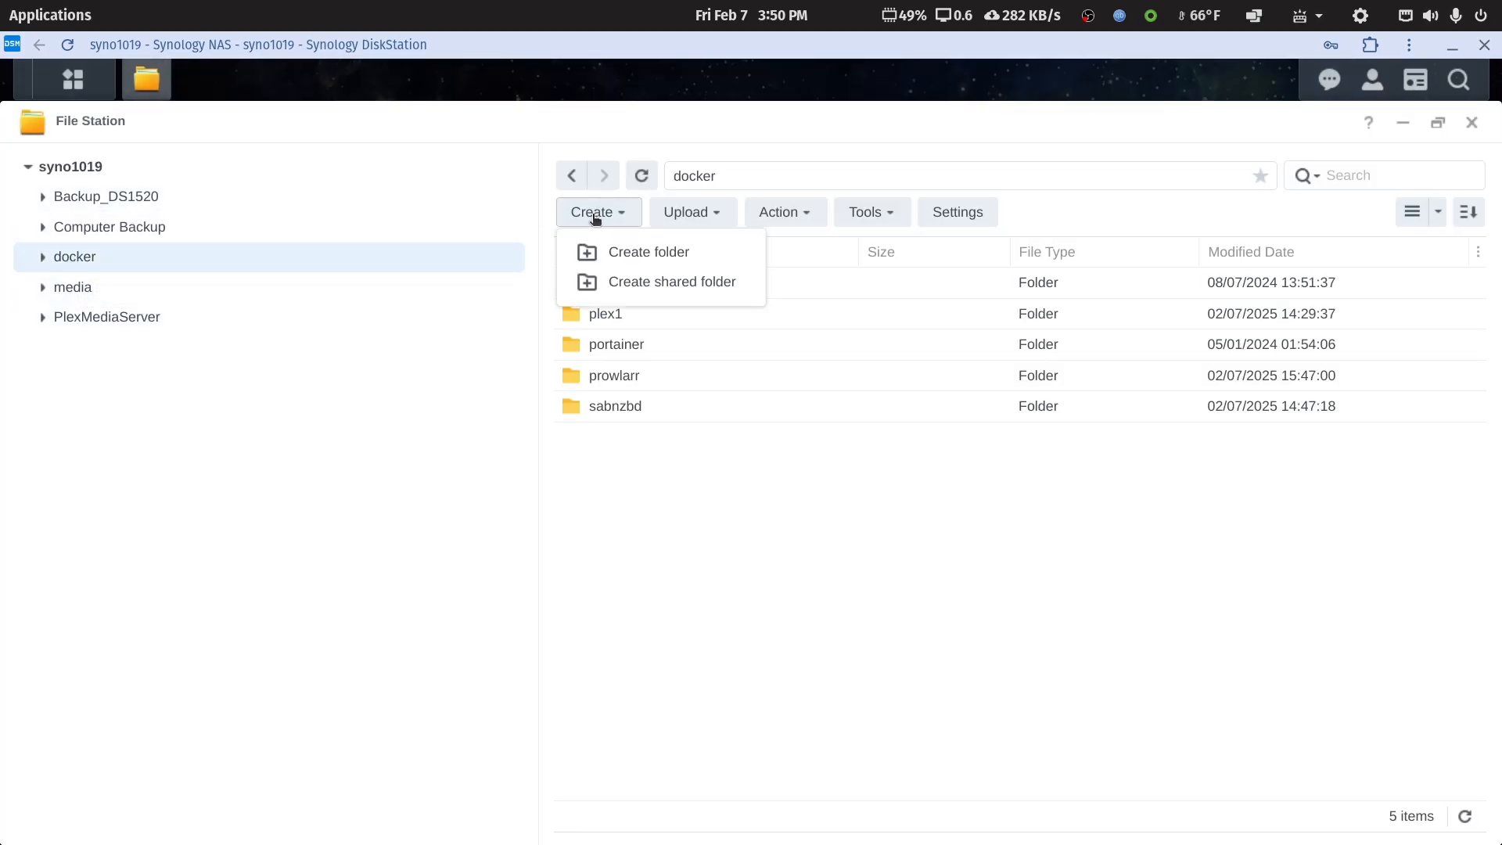
{"action": "left_click", "coordinate": [612, 250]}
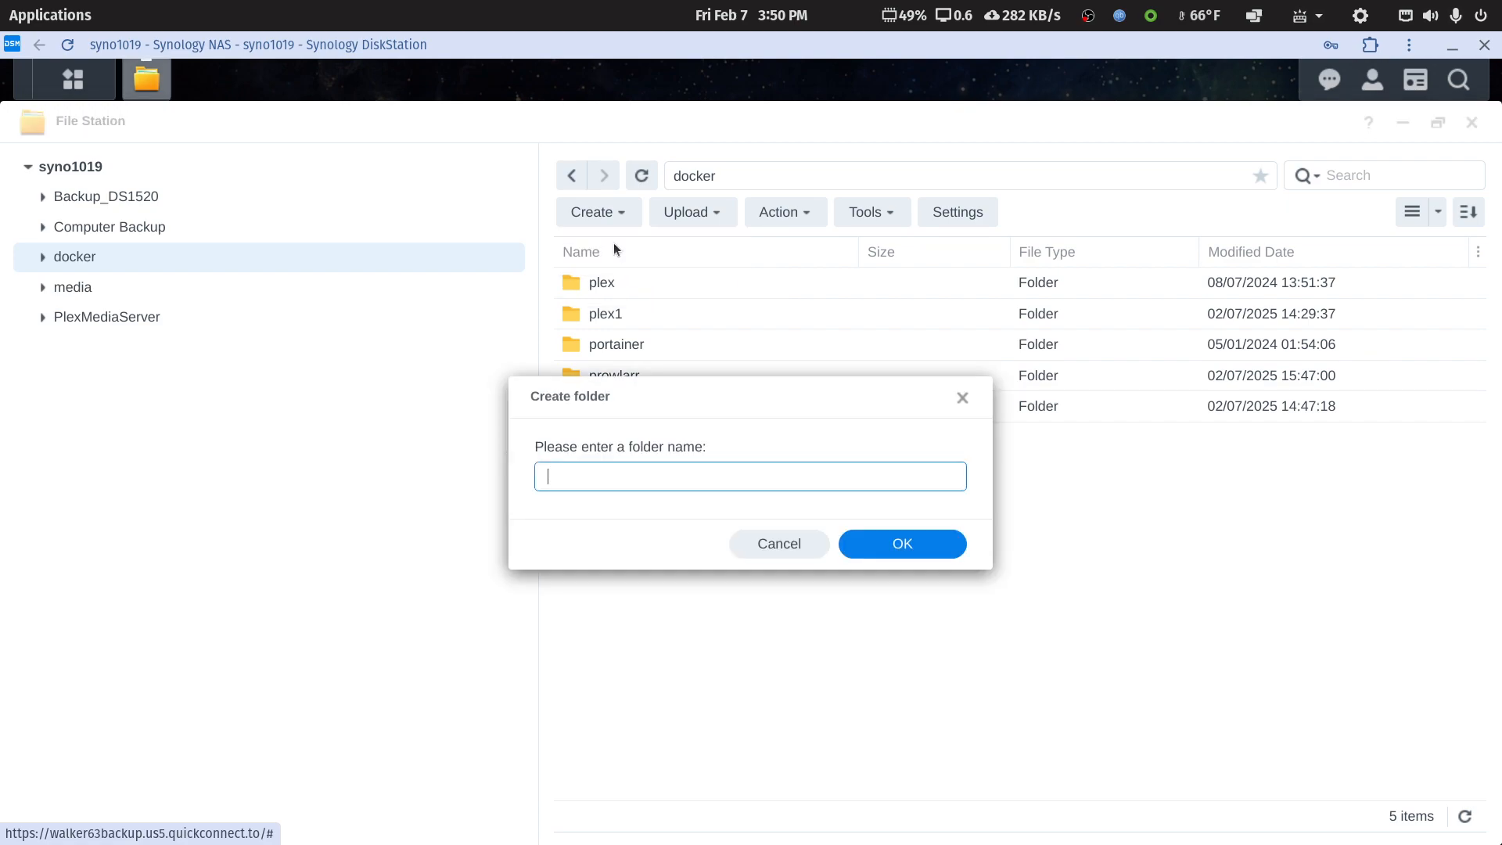
{"action": "type", "text": "sonarr"}
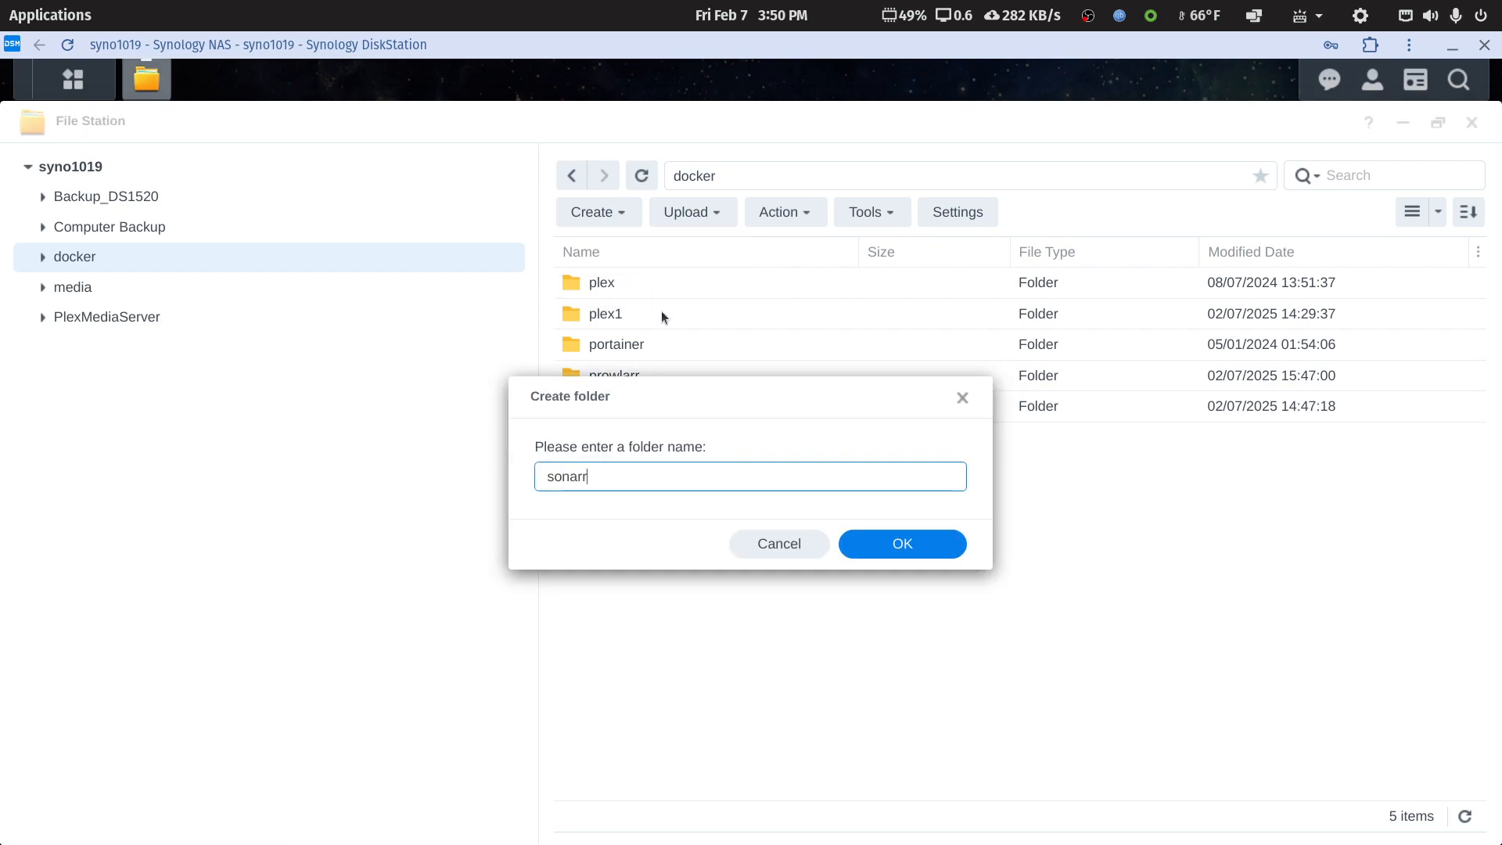
{"action": "left_click", "coordinate": [870, 541]}
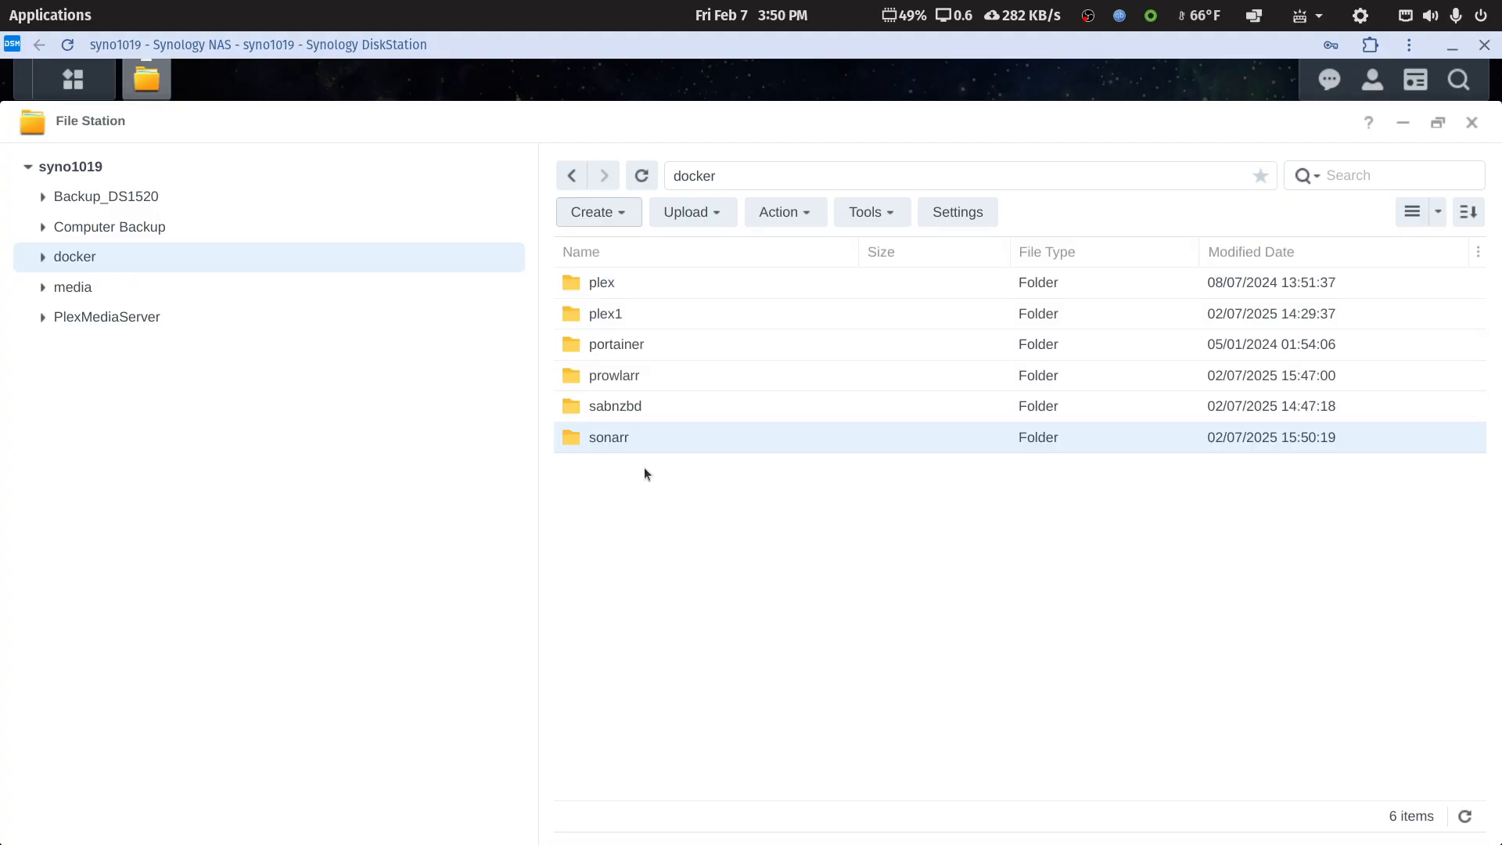
- Create a config folder directly in the docker shared folder and delete that misplaced folder
{"action": "left_click", "coordinate": [623, 222]}
{"action": "left_click", "coordinate": [617, 252]}
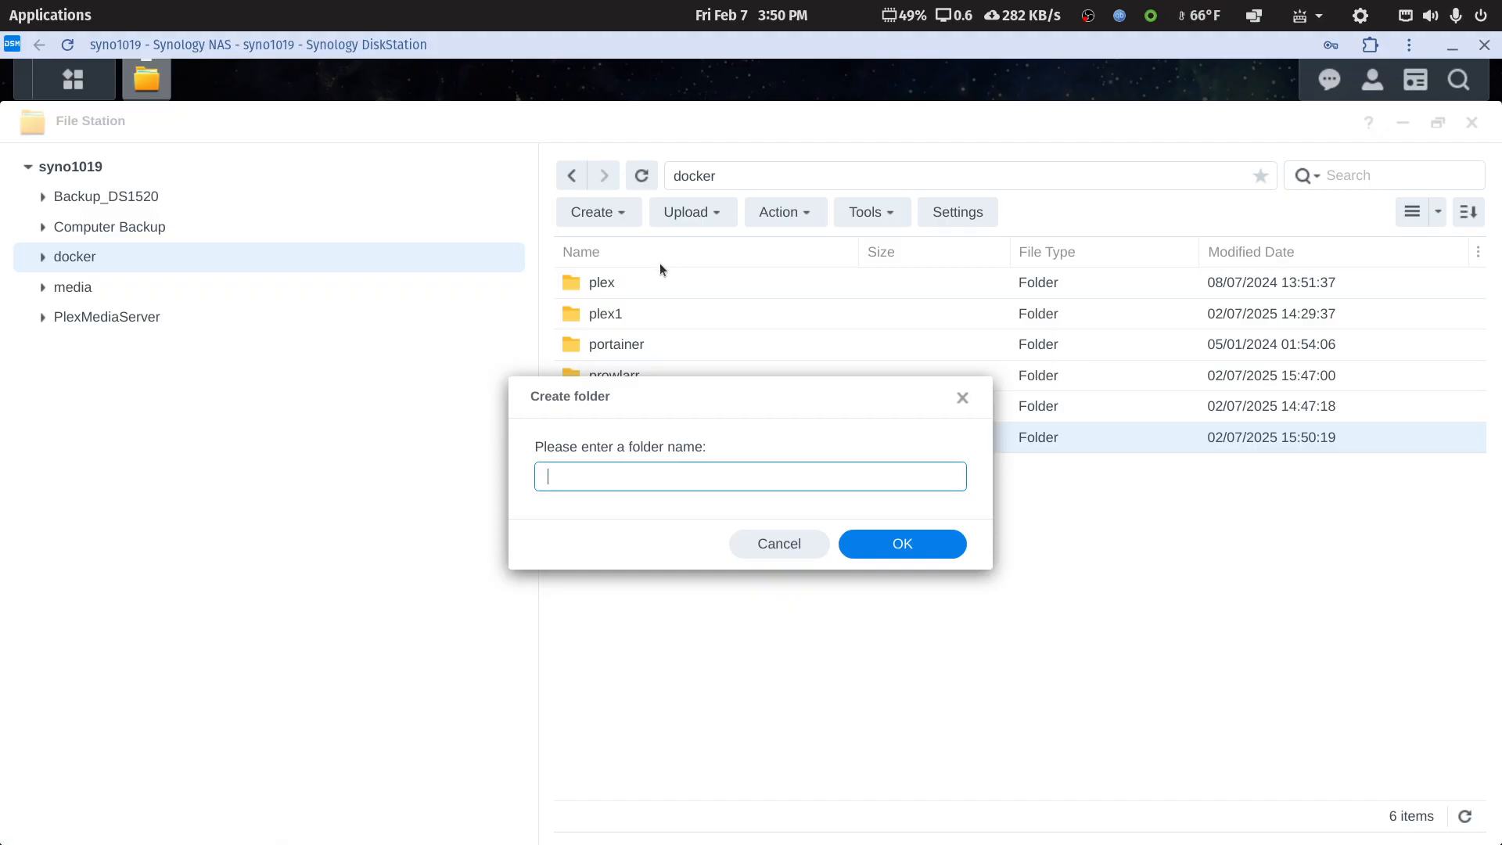
{"action": "type", "text": "config"}
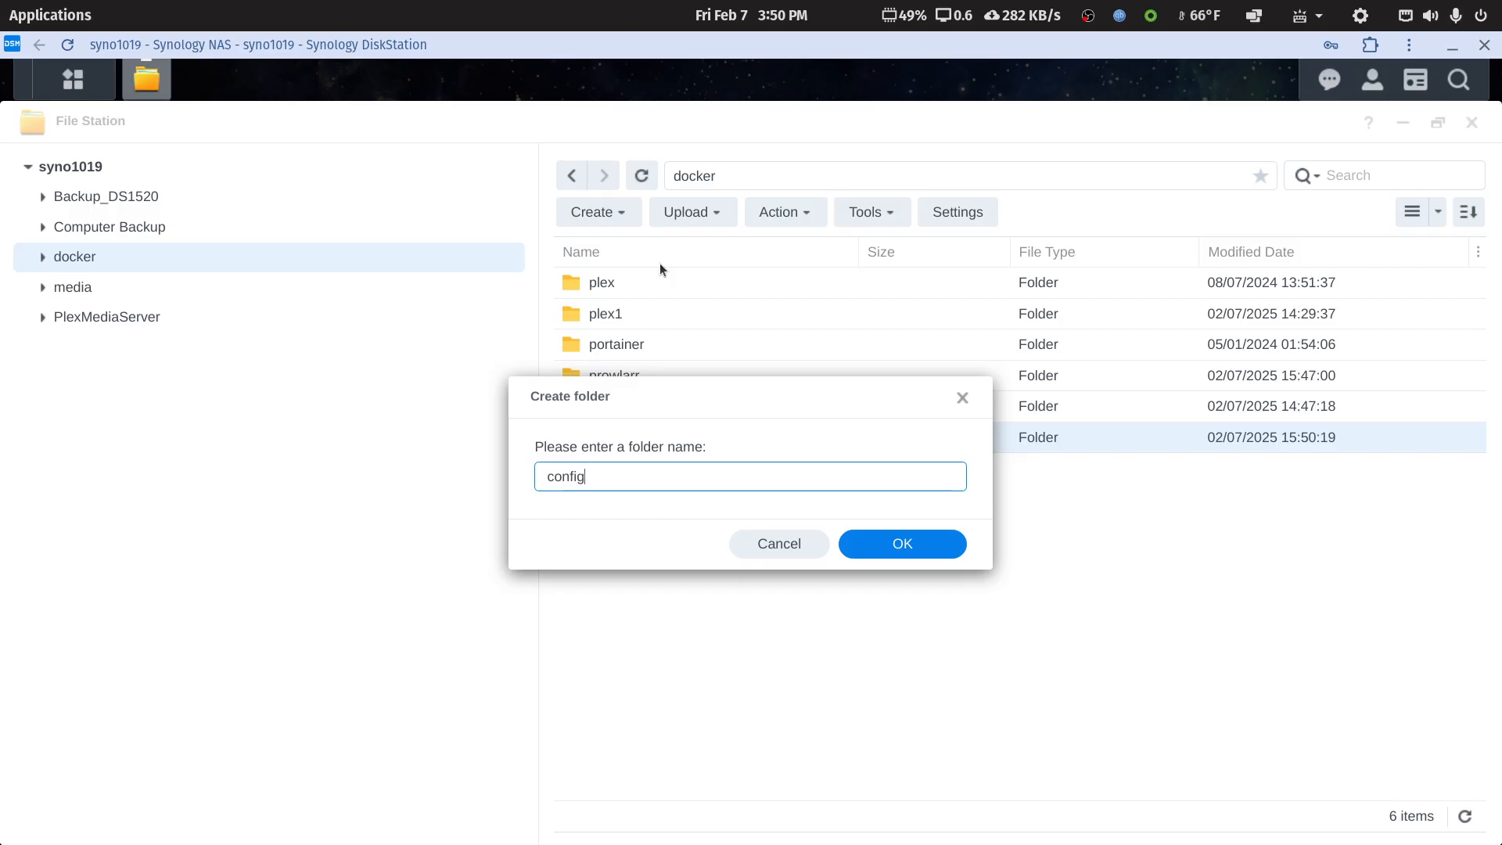
{"action": "left_click", "coordinate": [945, 551]}
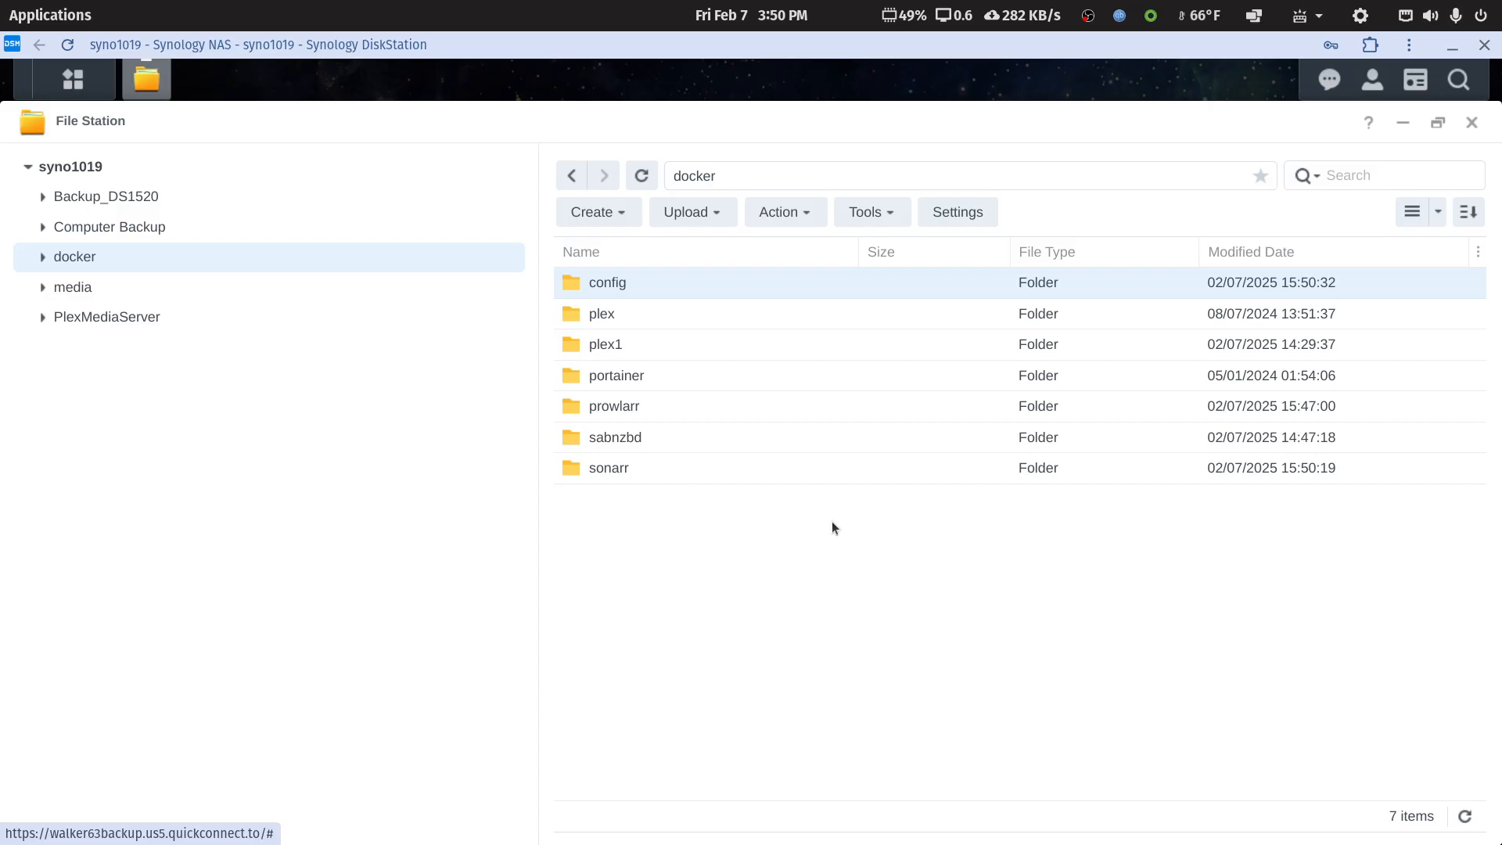
{"action": "right_click", "coordinate": [602, 285]}
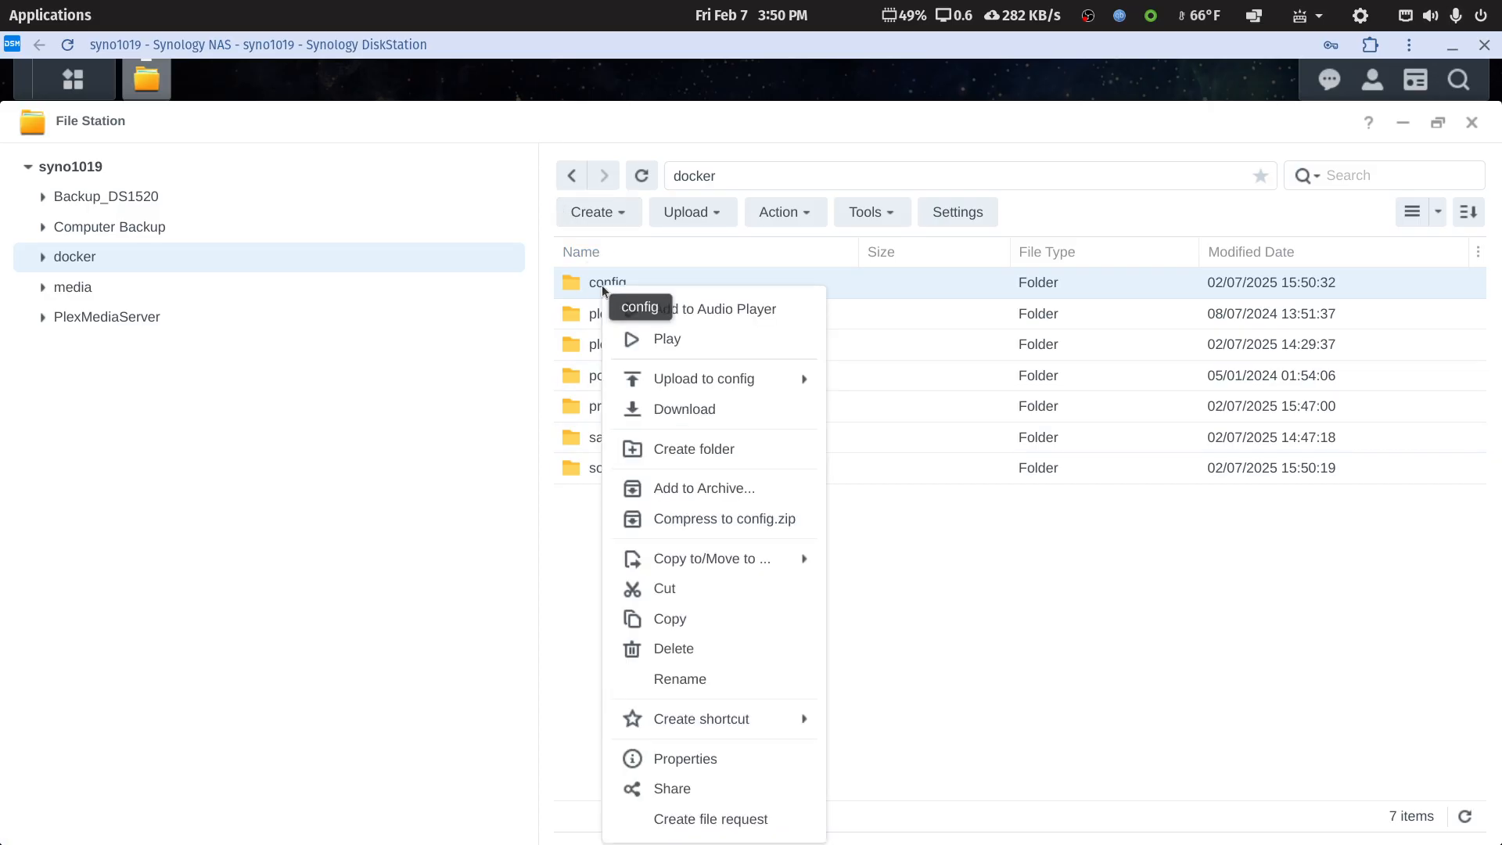
{"action": "left_click", "coordinate": [679, 648]}
{"action": "left_click", "coordinate": [905, 500]}
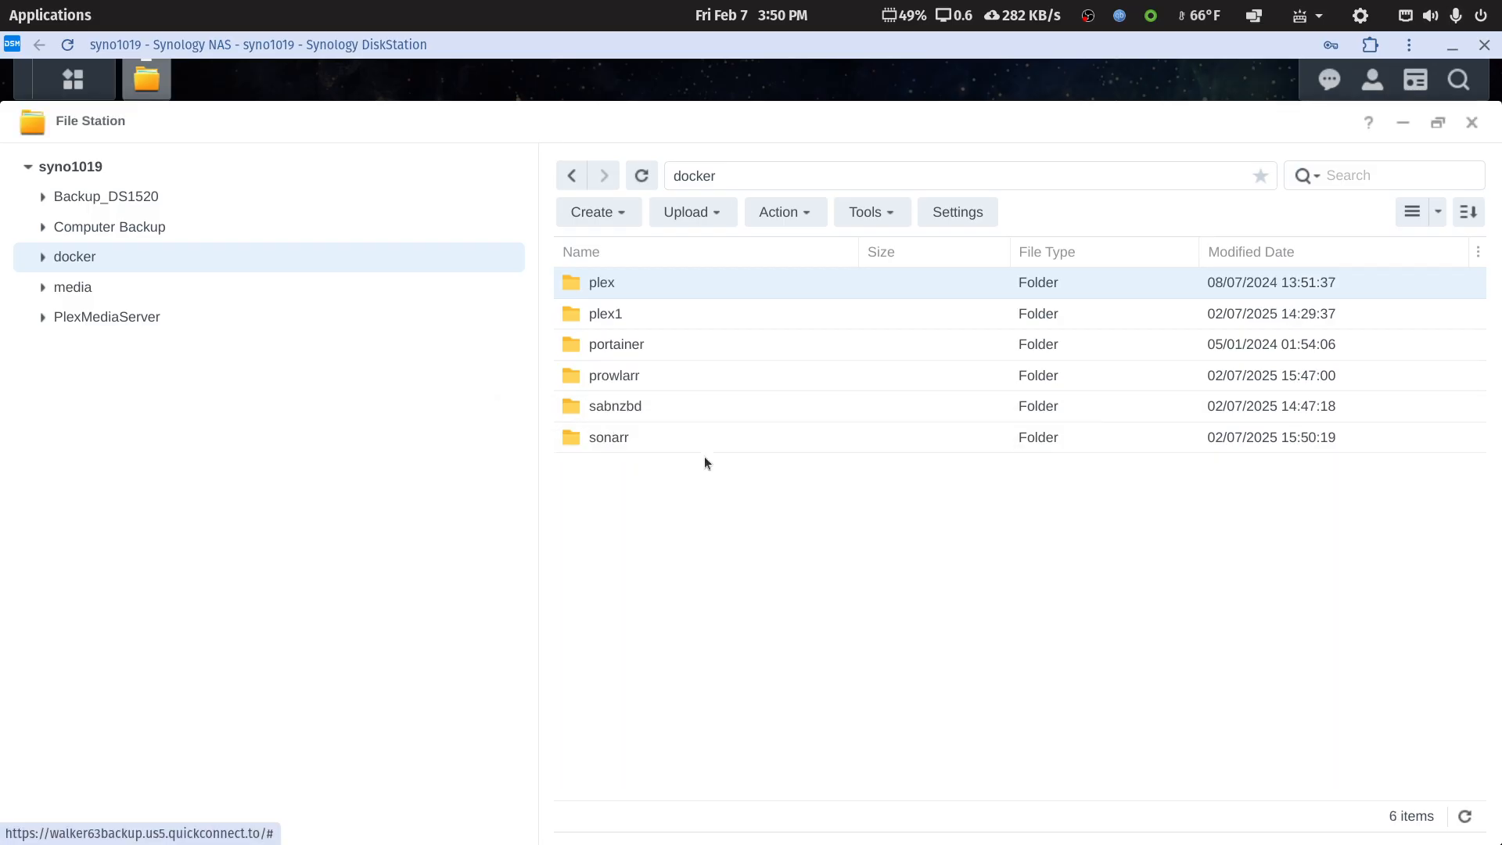
- Expand docker in the folder tree and create a folder named config inside docker/sonarr
{"action": "left_click", "coordinate": [43, 259]}
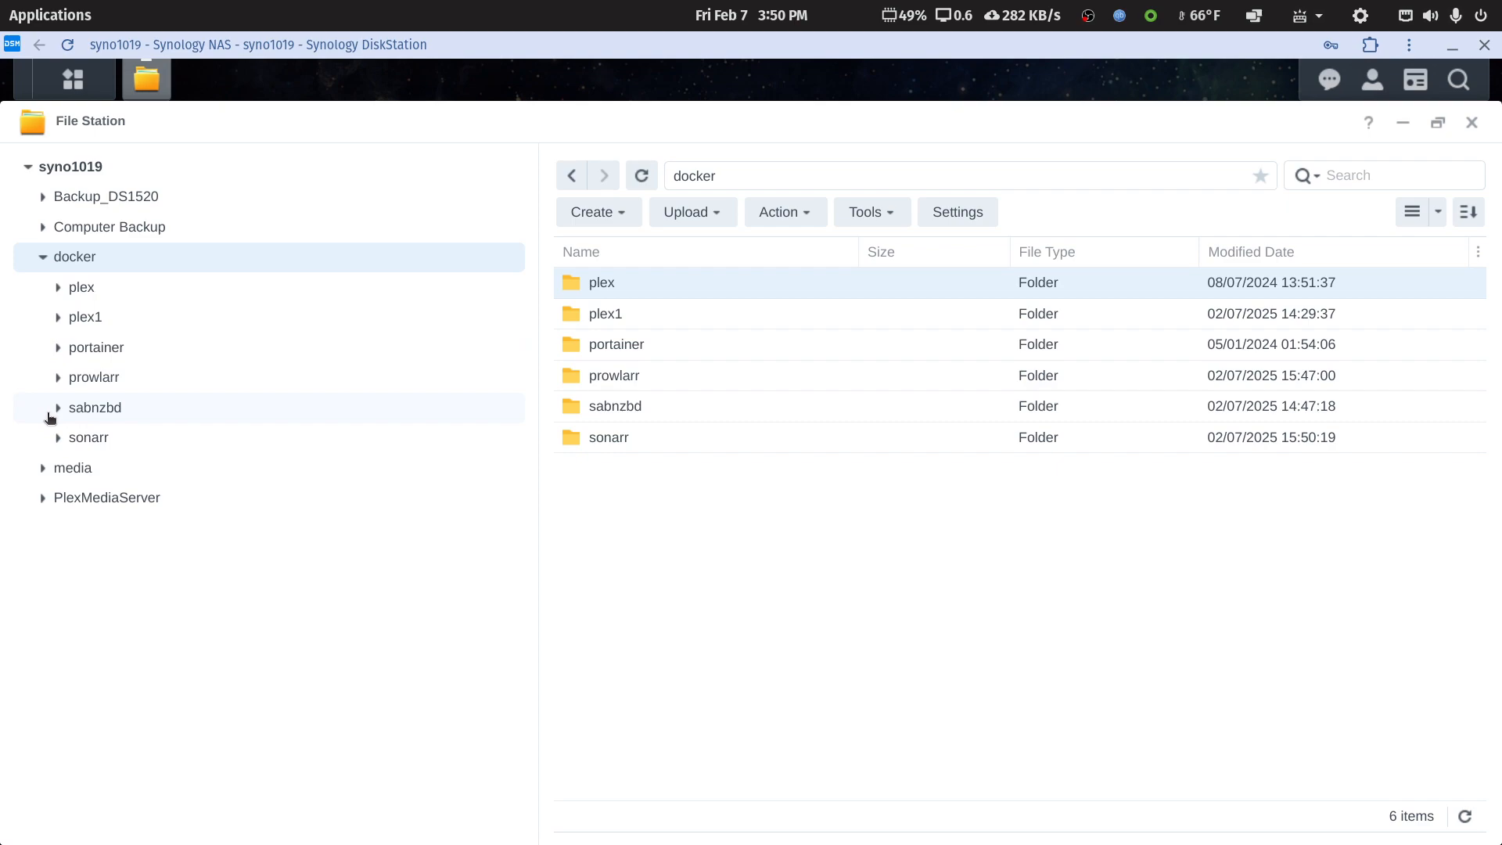
{"action": "left_click", "coordinate": [92, 440]}
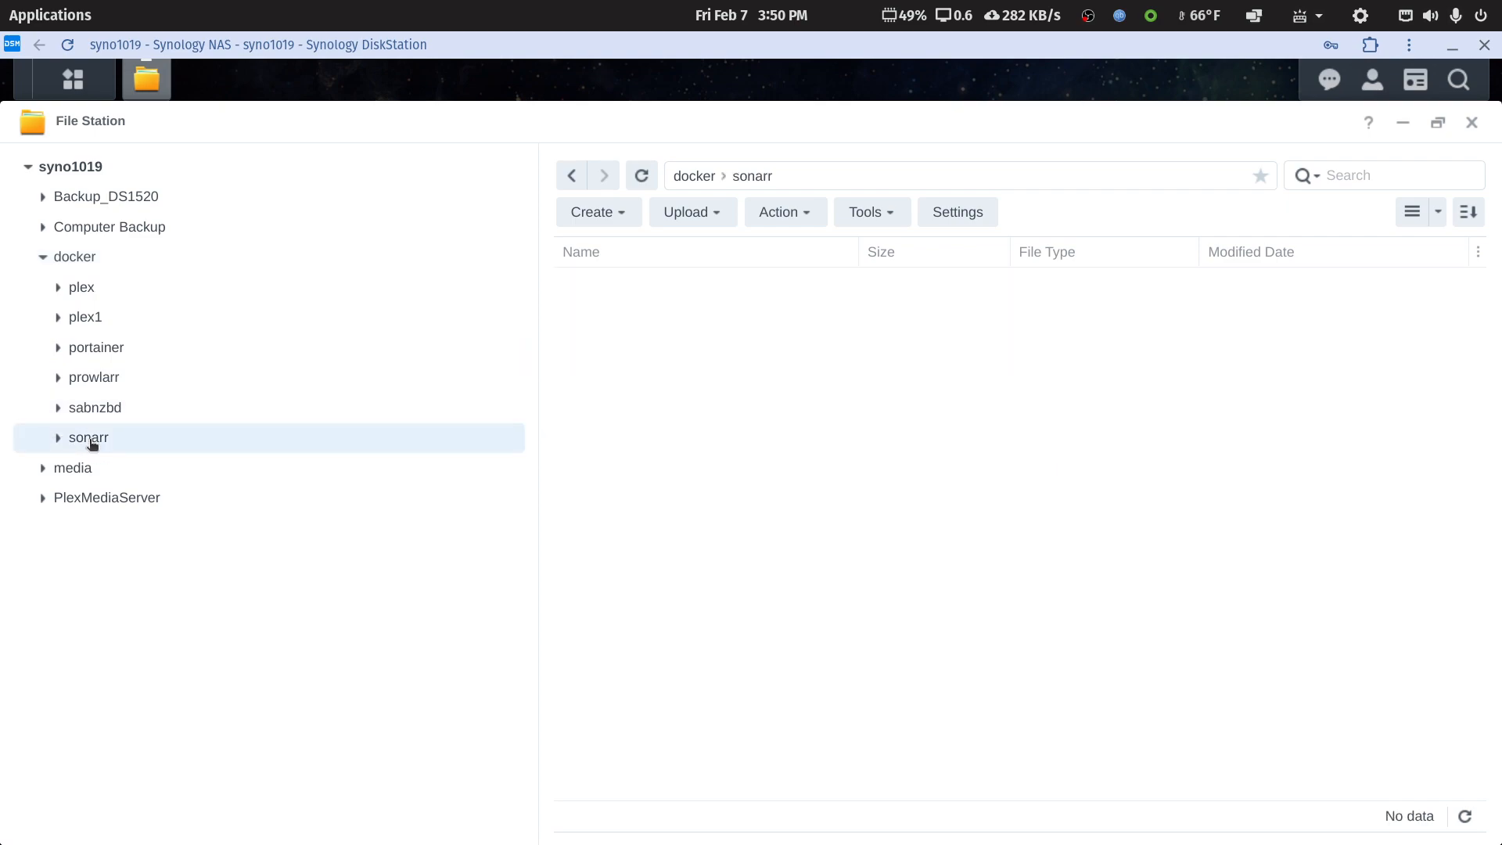
{"action": "left_click", "coordinate": [592, 215]}
{"action": "left_click", "coordinate": [622, 249]}
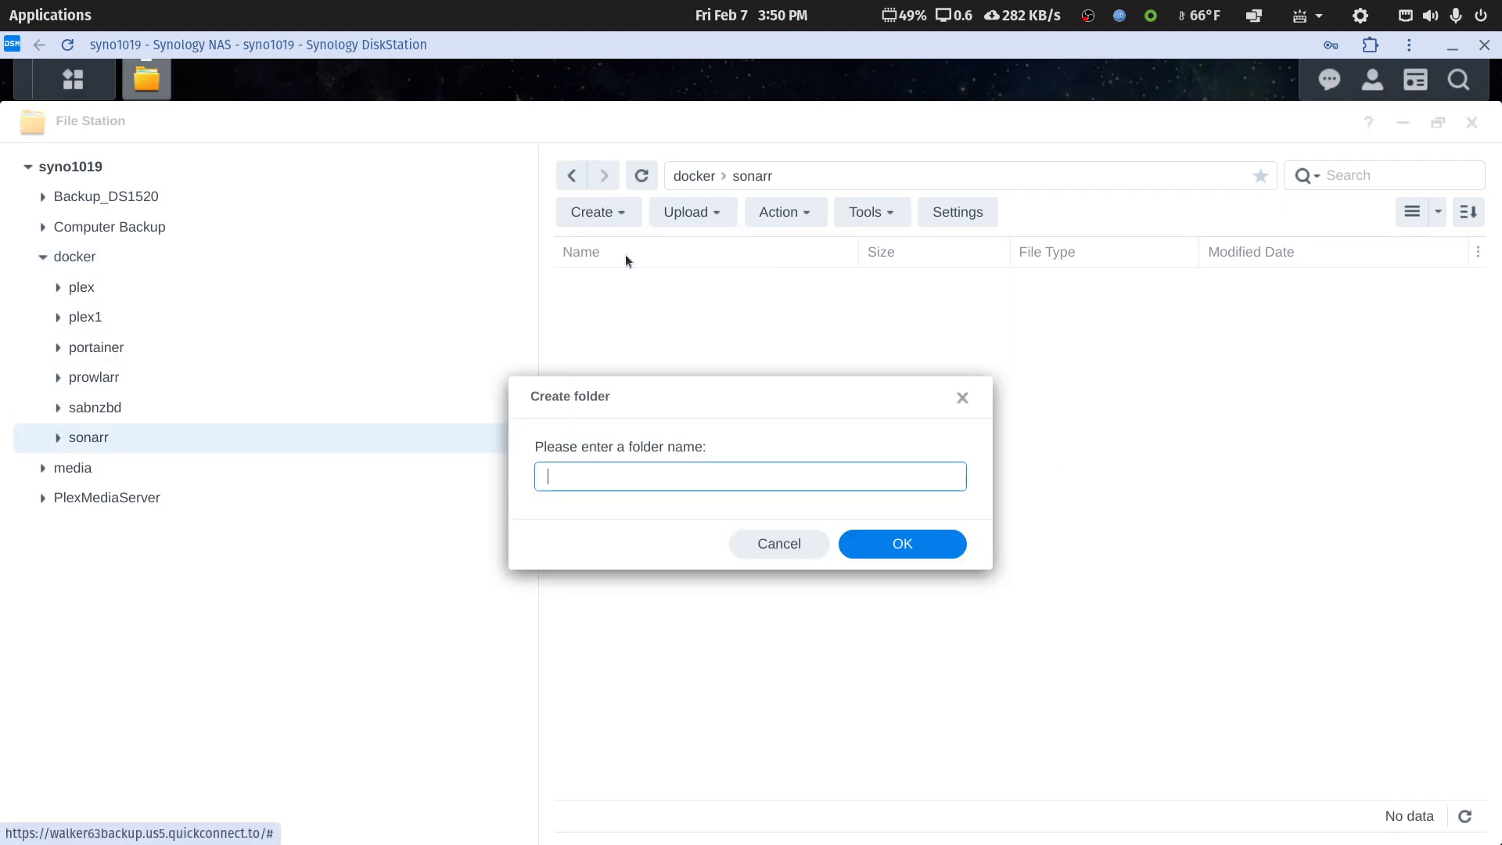
{"action": "type", "text": "confio"}
{"action": "key", "text": "BackSpace"}
{"action": "type", "text": "g"}
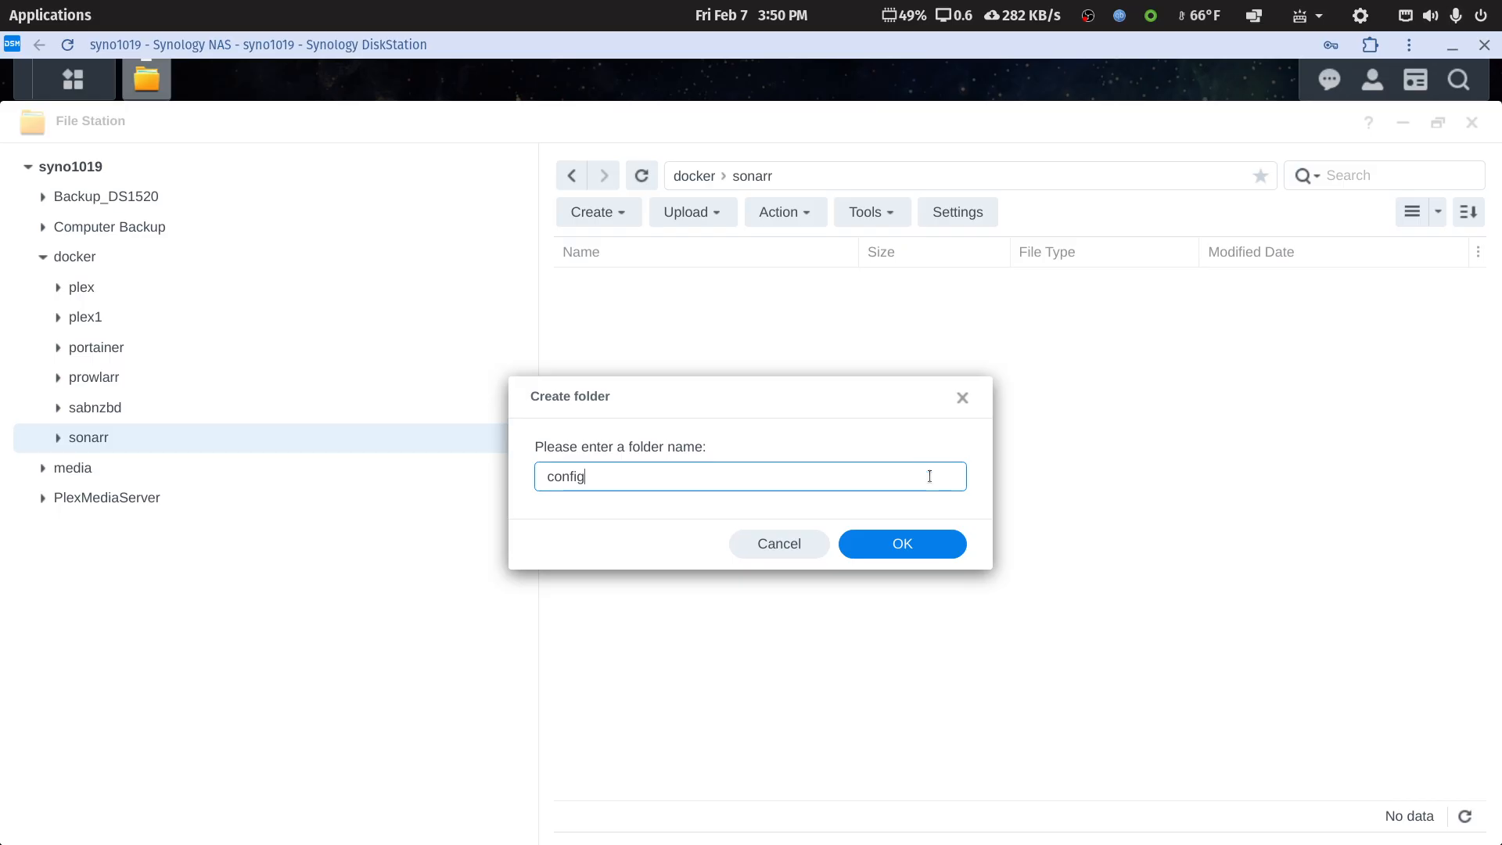
{"action": "left_click", "coordinate": [910, 548]}
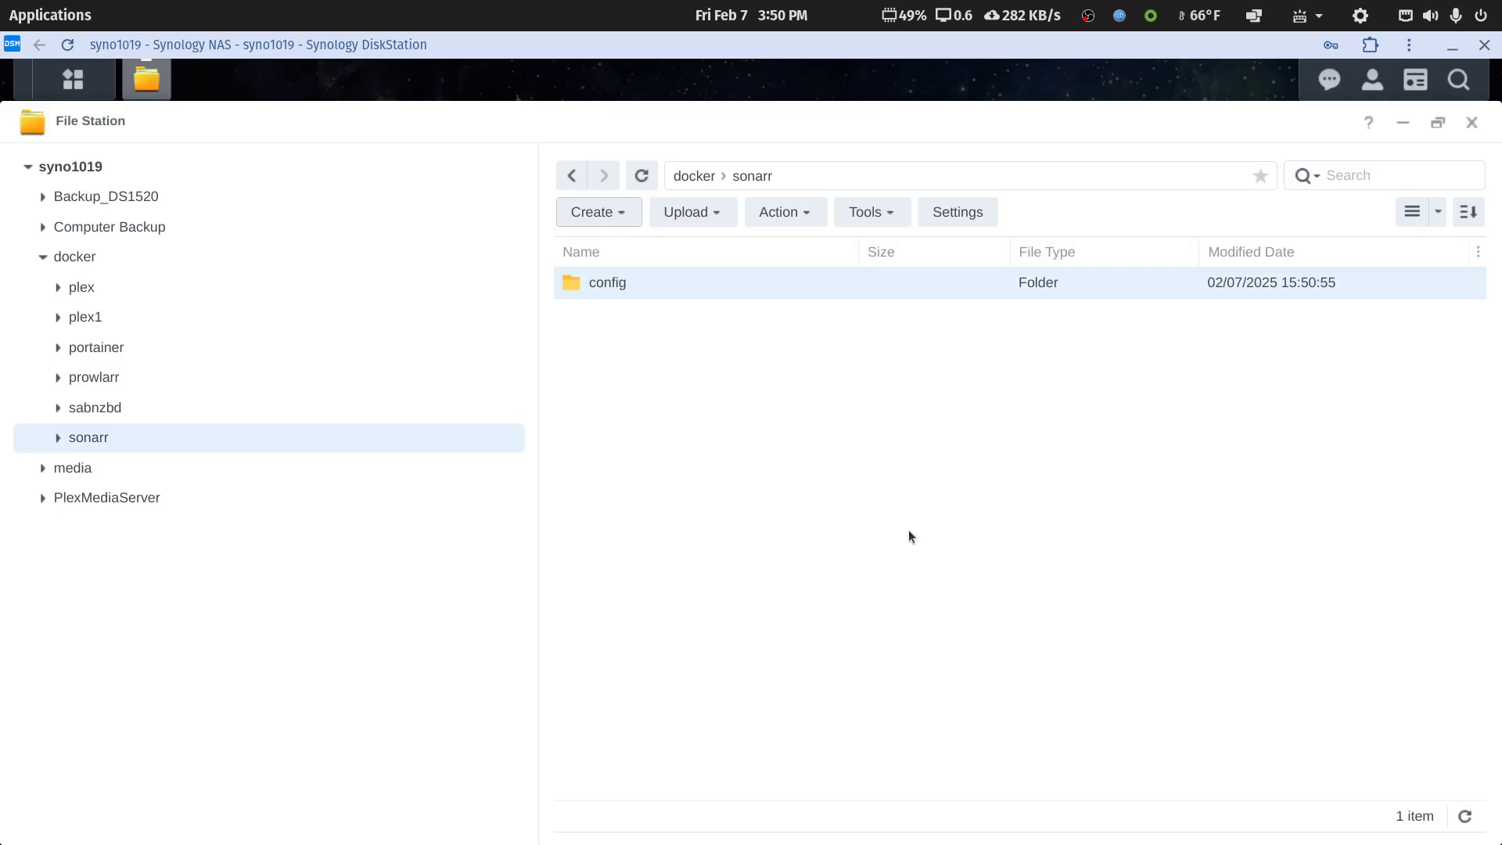
- Close File Station, minimize the DSM window and bring the local file manager's media folder window into focus
{"action": "left_click", "coordinate": [1471, 122]}
{"action": "left_click", "coordinate": [1452, 56]}
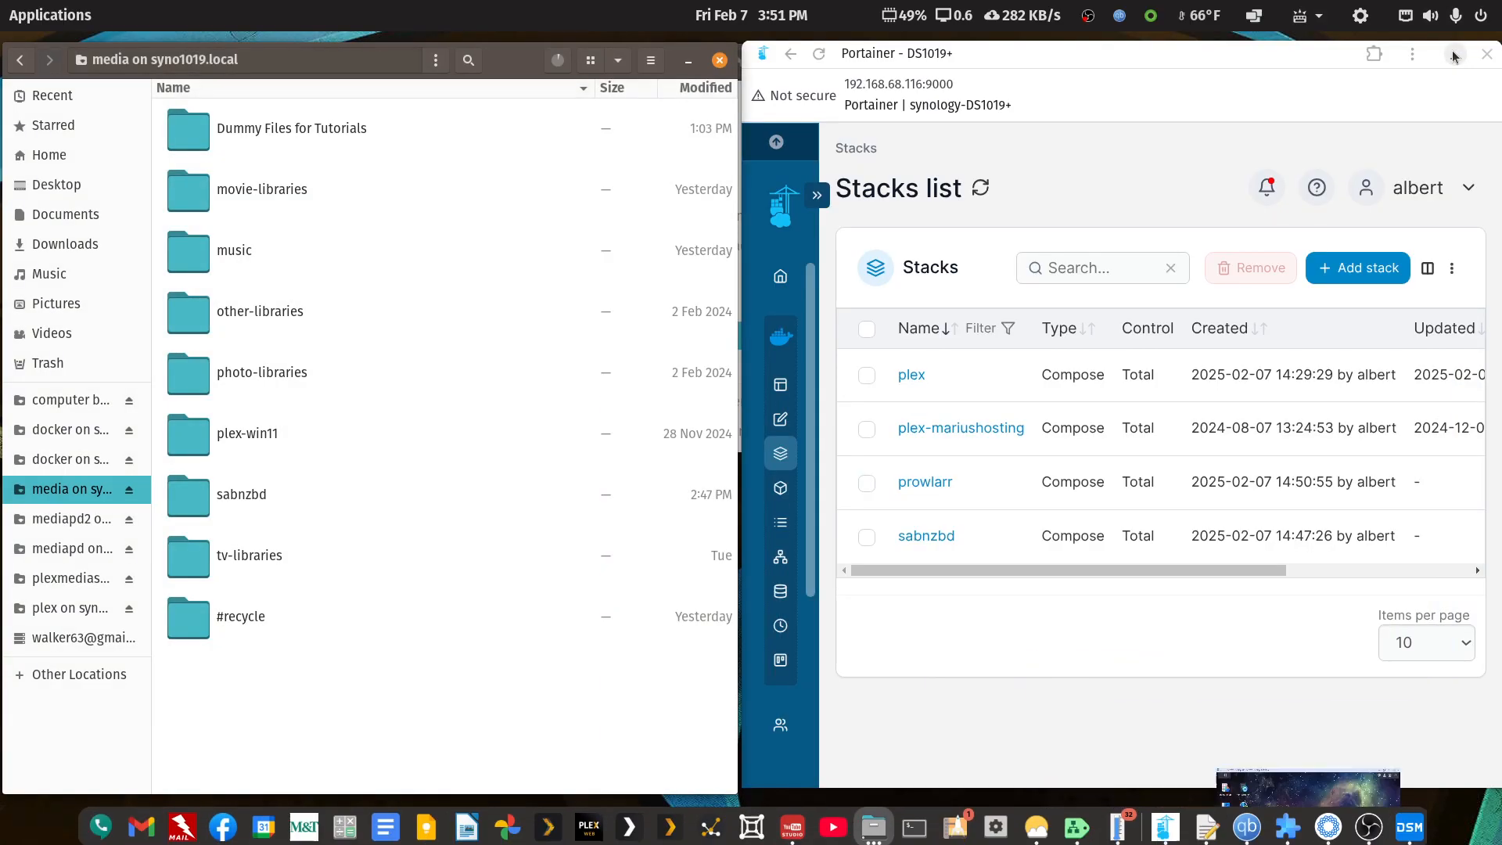
{"action": "left_click", "coordinate": [884, 835]}
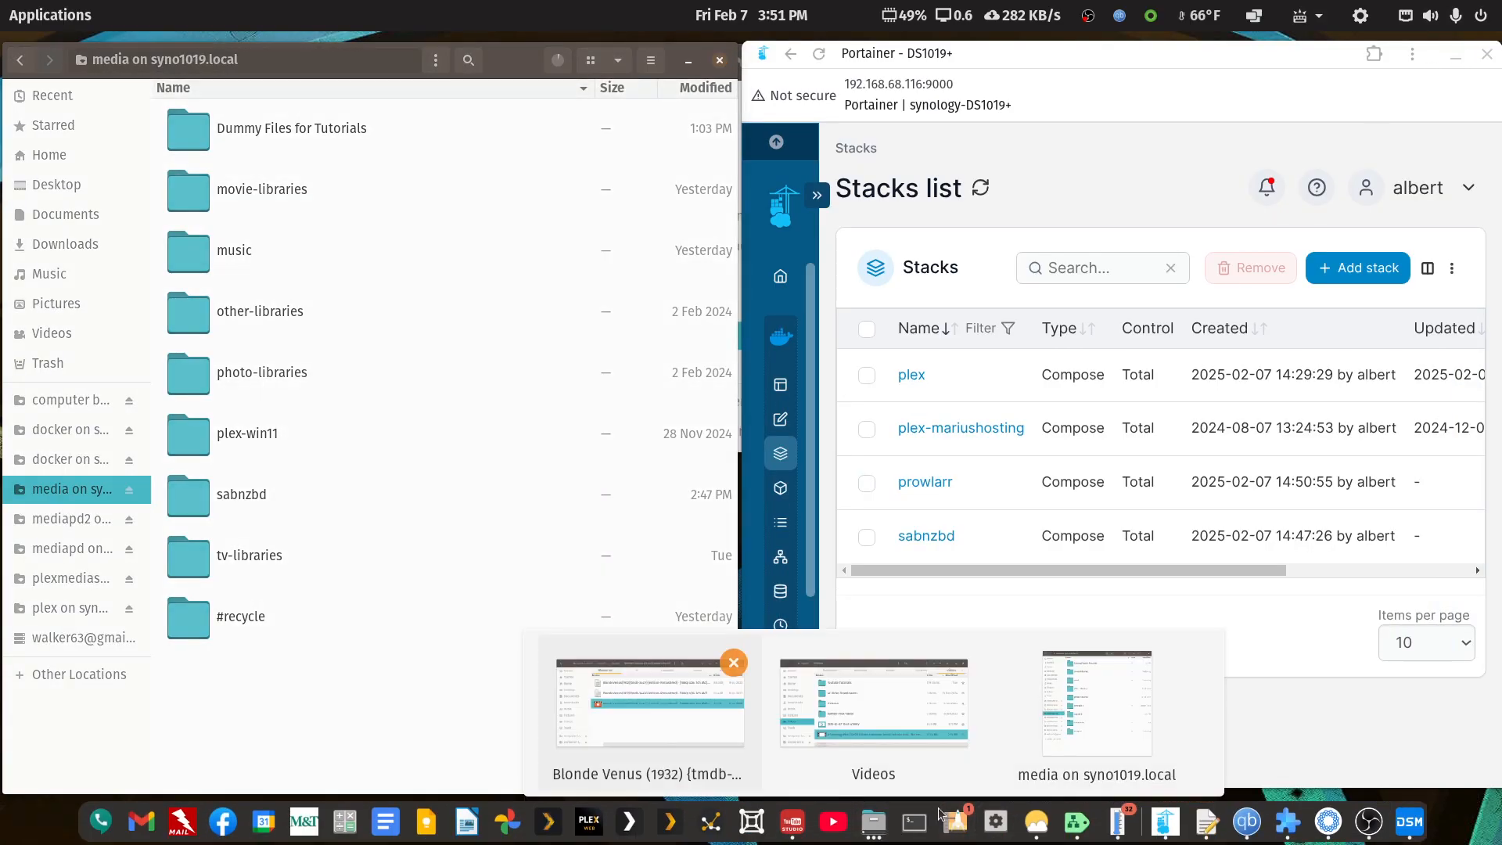
{"action": "left_click", "coordinate": [1071, 713]}
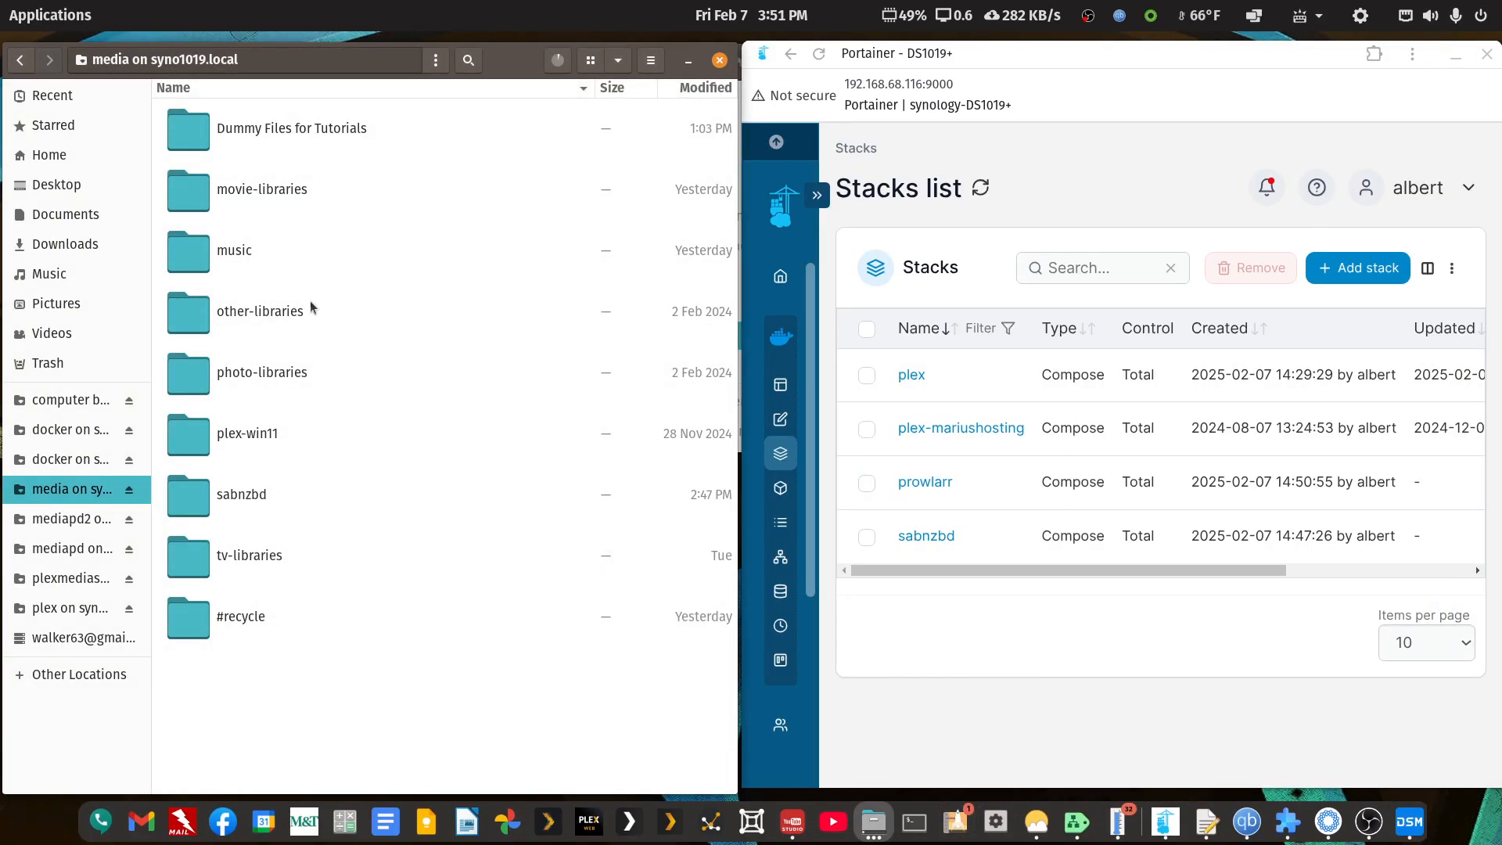
- Open the NAS's docker share in the local file manager, inspect the sonarr folder's contents, and return to the share
{"action": "left_click", "coordinate": [23, 69]}
{"action": "left_click", "coordinate": [243, 262]}
{"action": "double_click", "coordinate": [243, 261]}
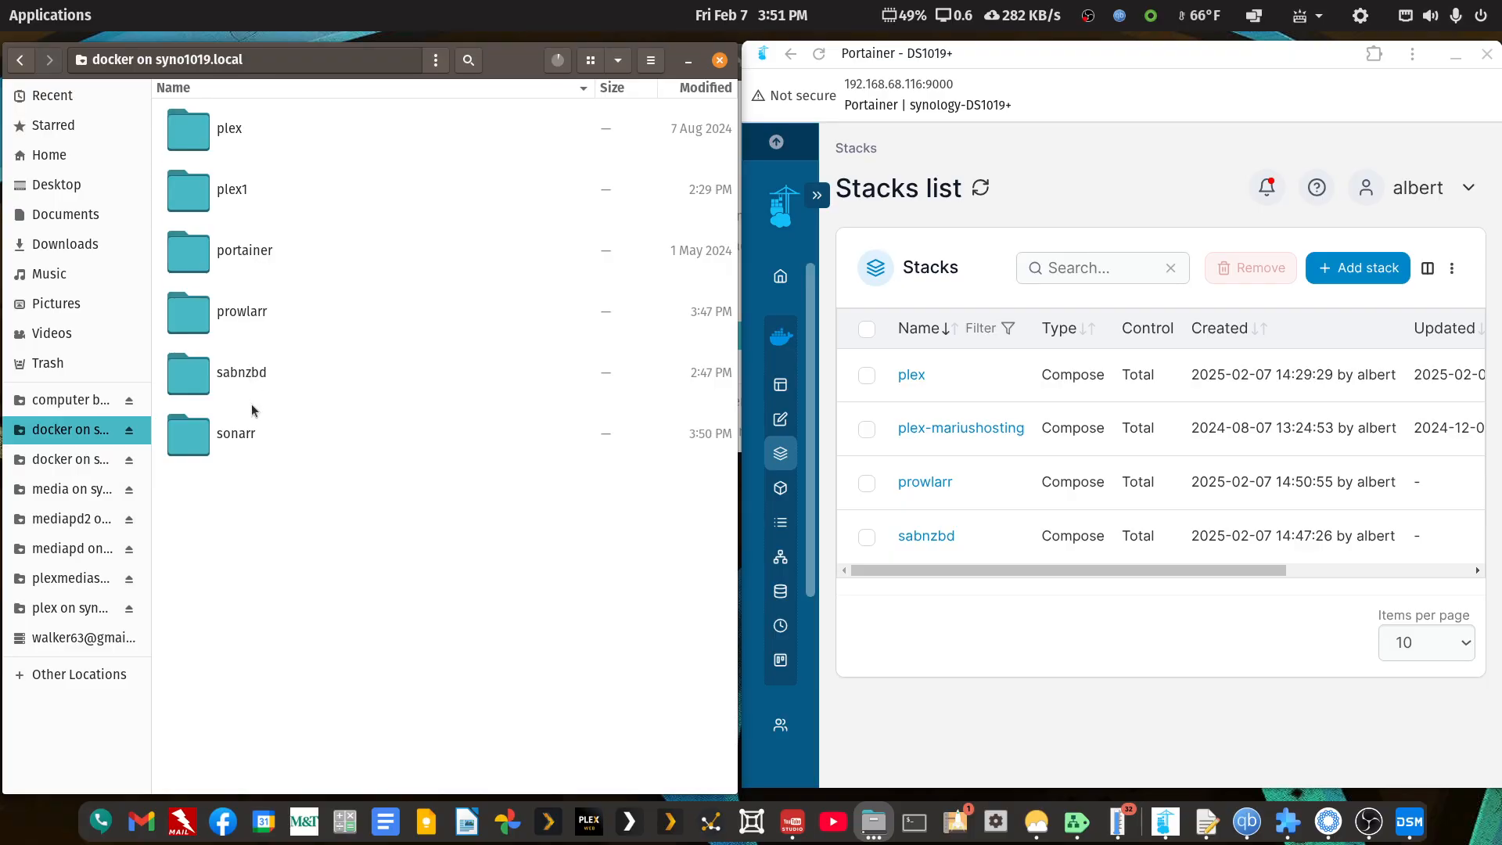
{"action": "double_click", "coordinate": [240, 443]}
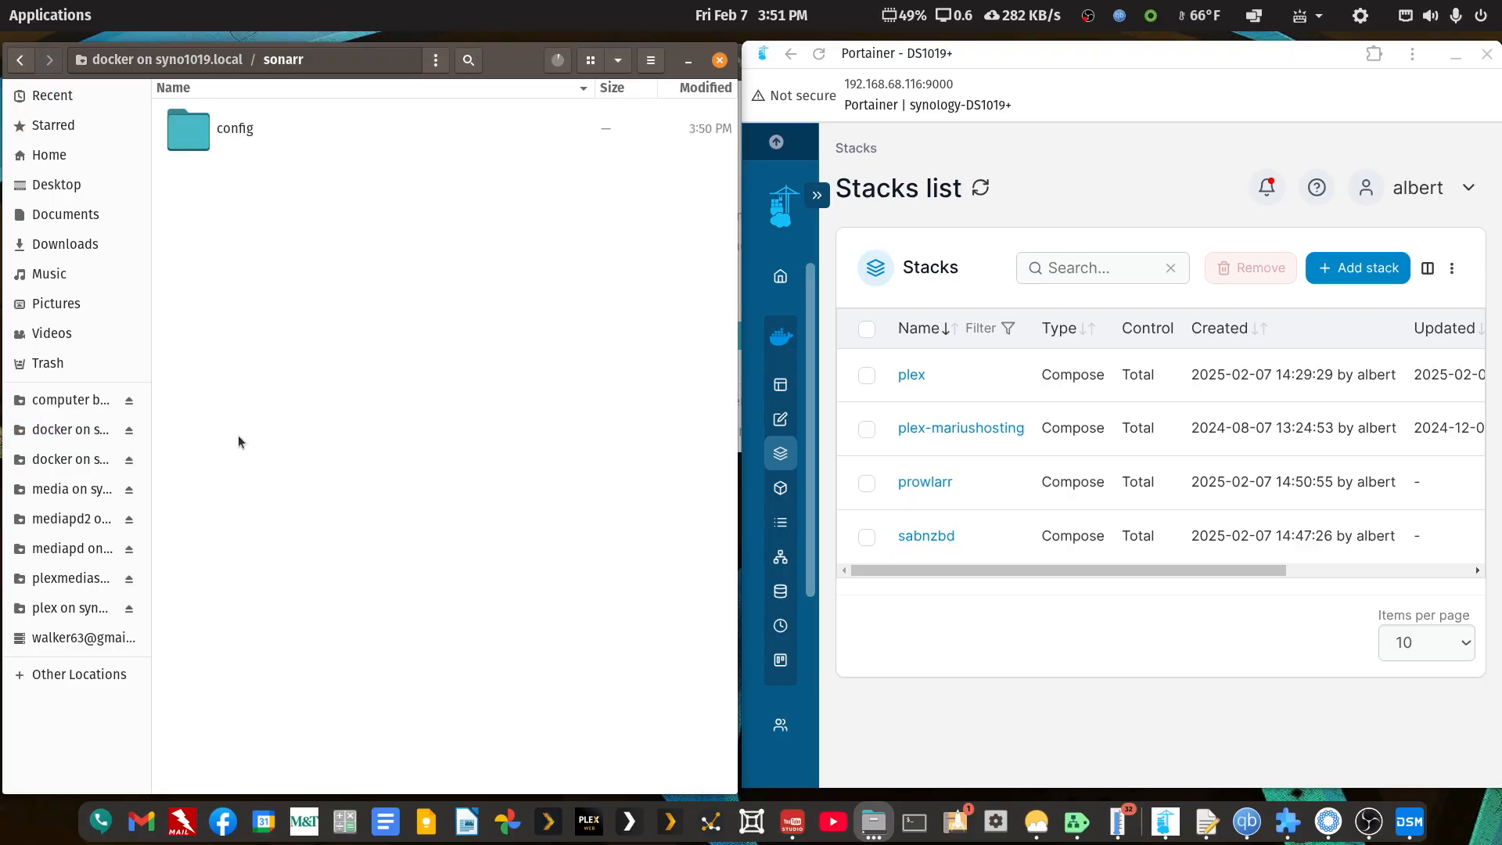
{"action": "left_click", "coordinate": [22, 63]}
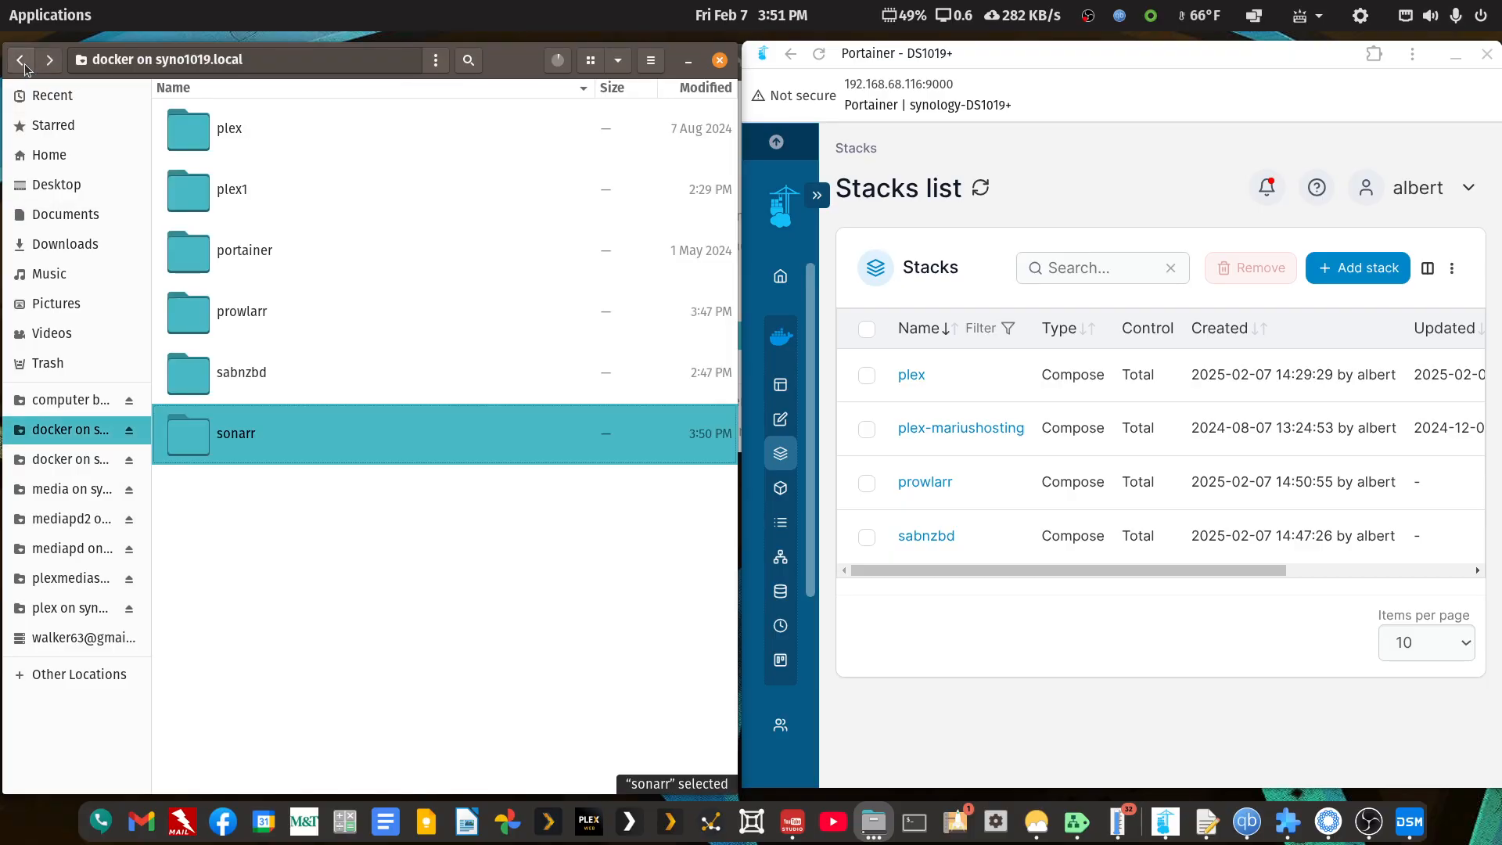
- Bring the text editor back into view and examine the Sonarr volume paths for sonarr/config, media/tv-libraries and sabnzbd/complete
{"action": "left_click_drag", "start_coordinate": [1501, 223], "coordinate": [694, 133]}
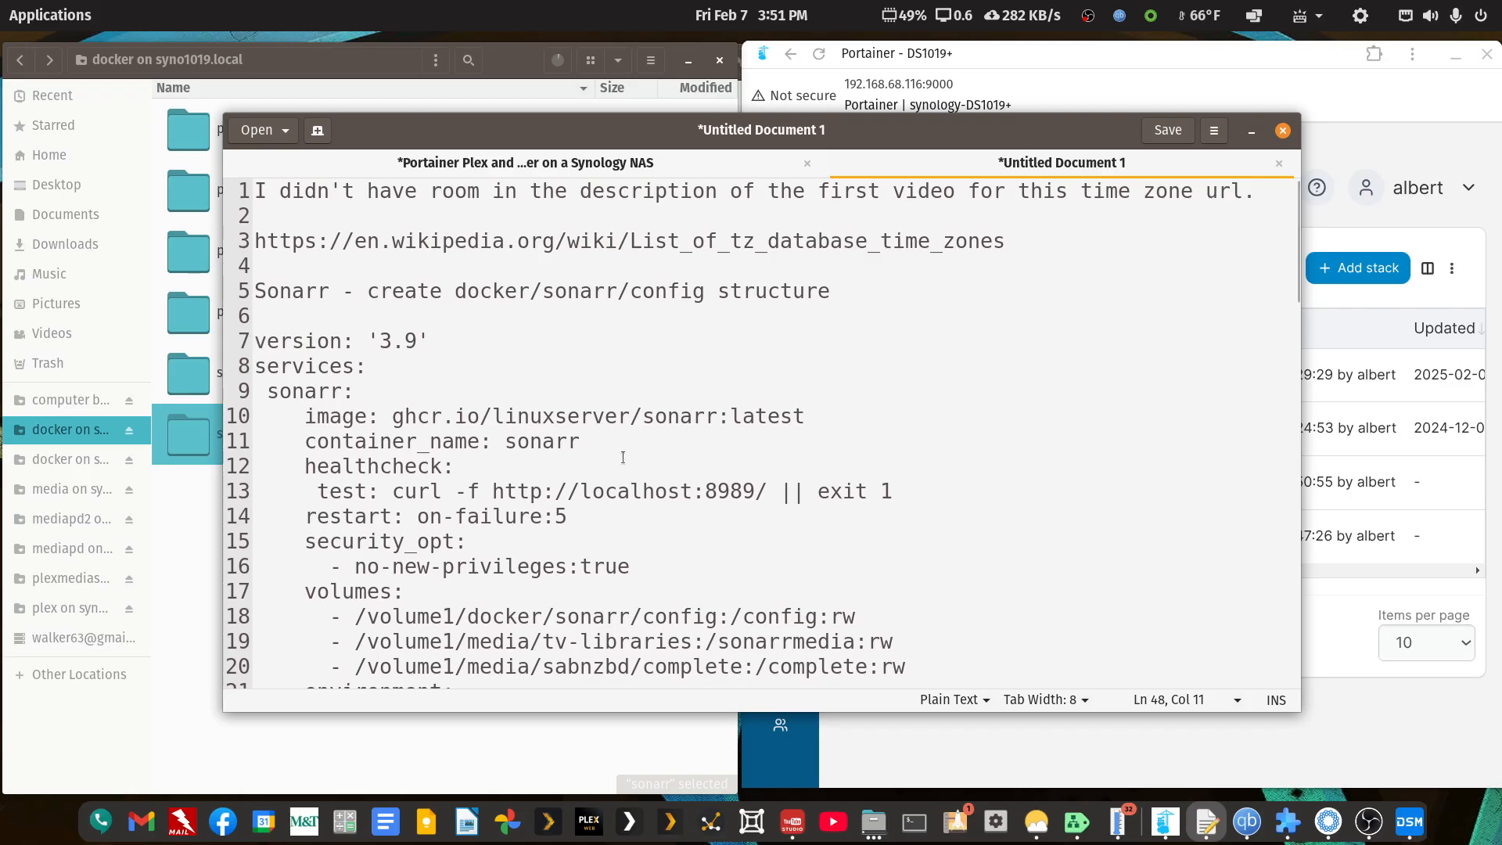
{"action": "scroll", "coordinate": [623, 457], "scroll_direction": "down", "scroll_amount": 3}
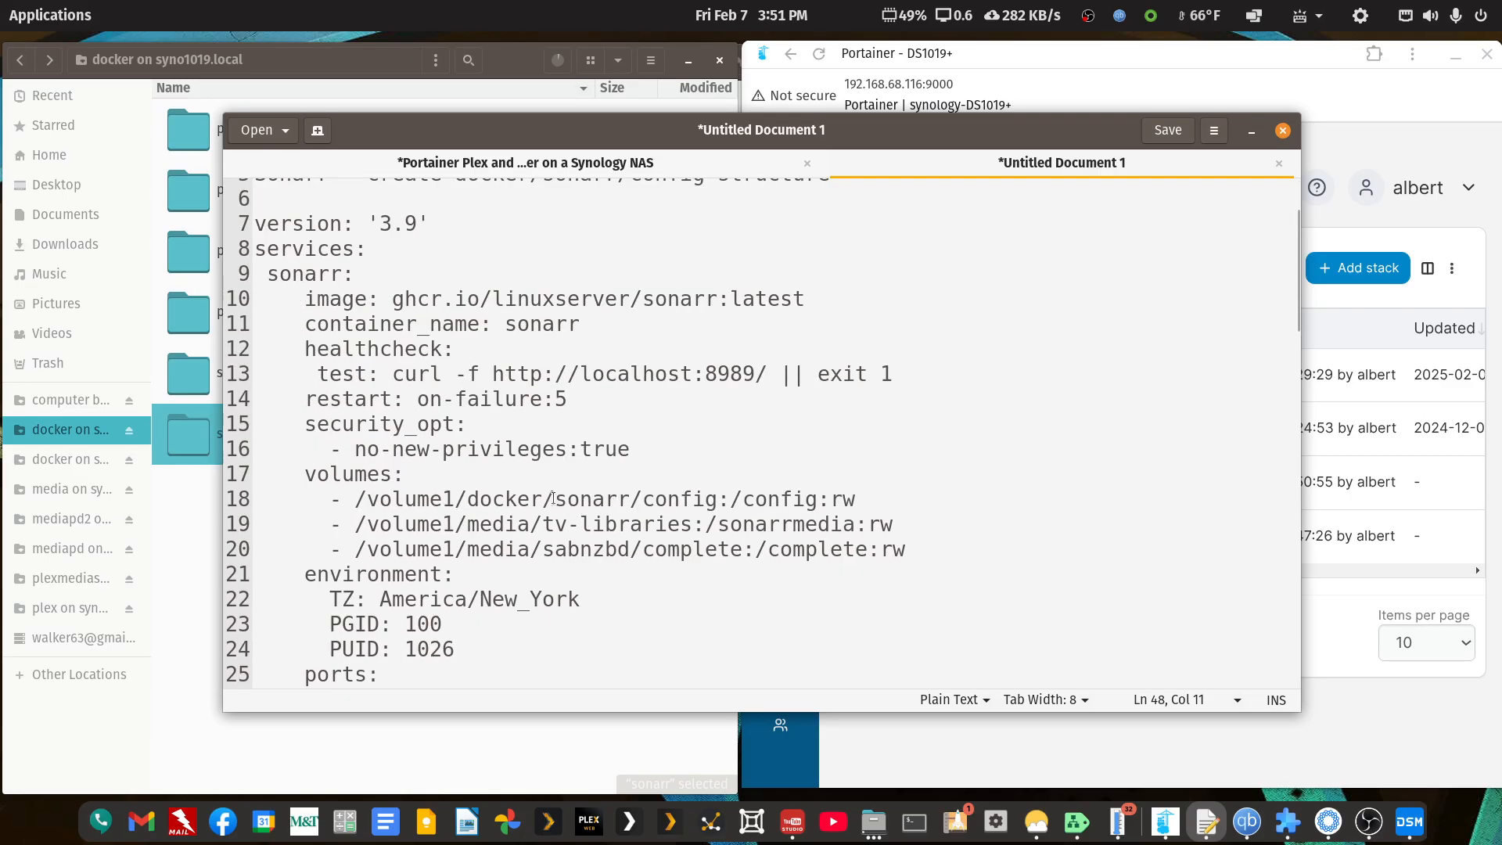
{"action": "left_click_drag", "start_coordinate": [553, 499], "coordinate": [715, 499]}
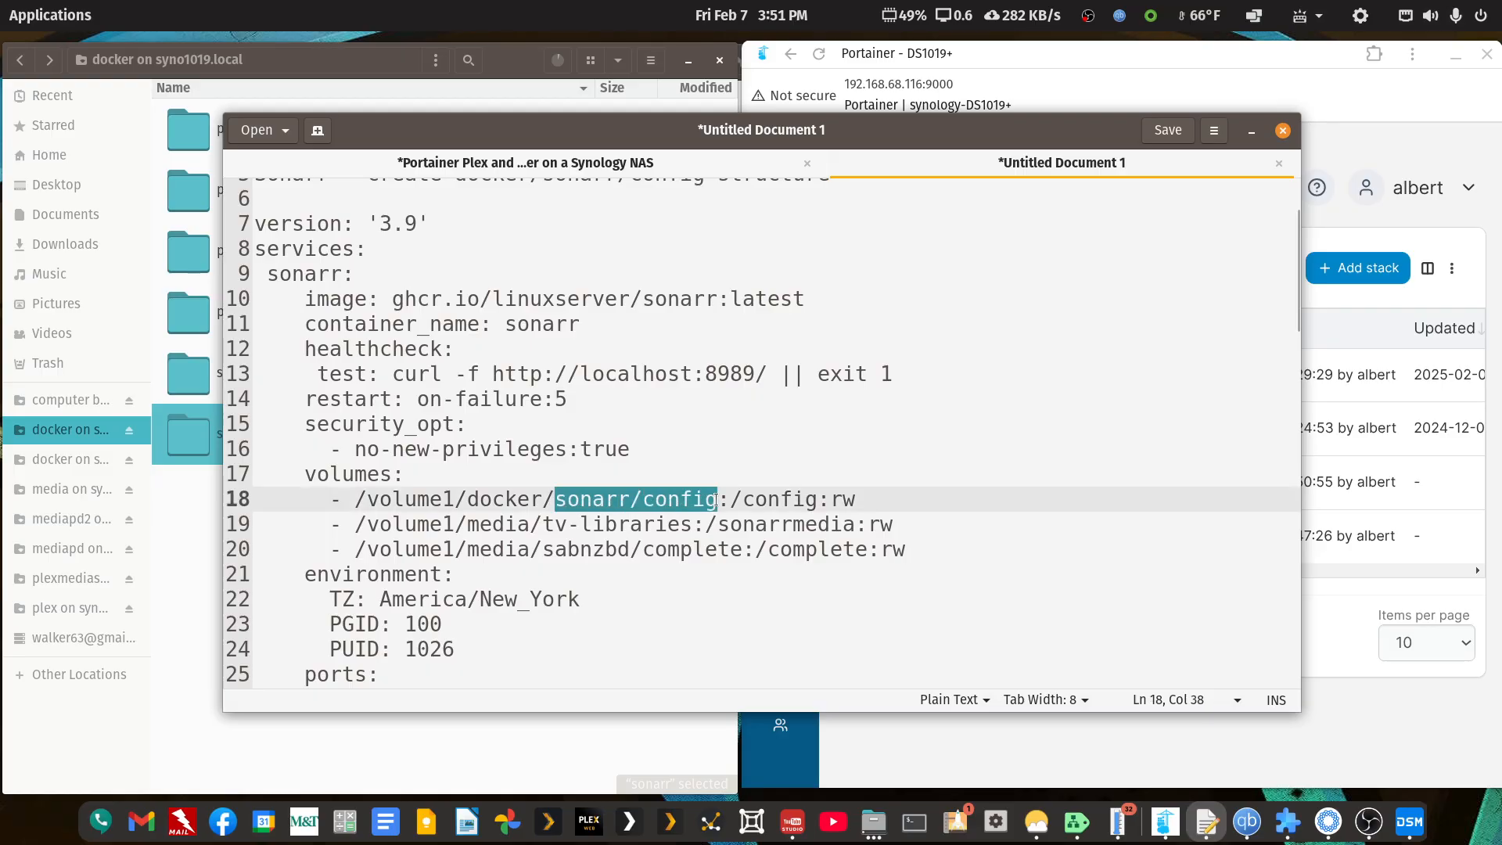
{"action": "left_click_drag", "start_coordinate": [468, 524], "coordinate": [692, 528]}
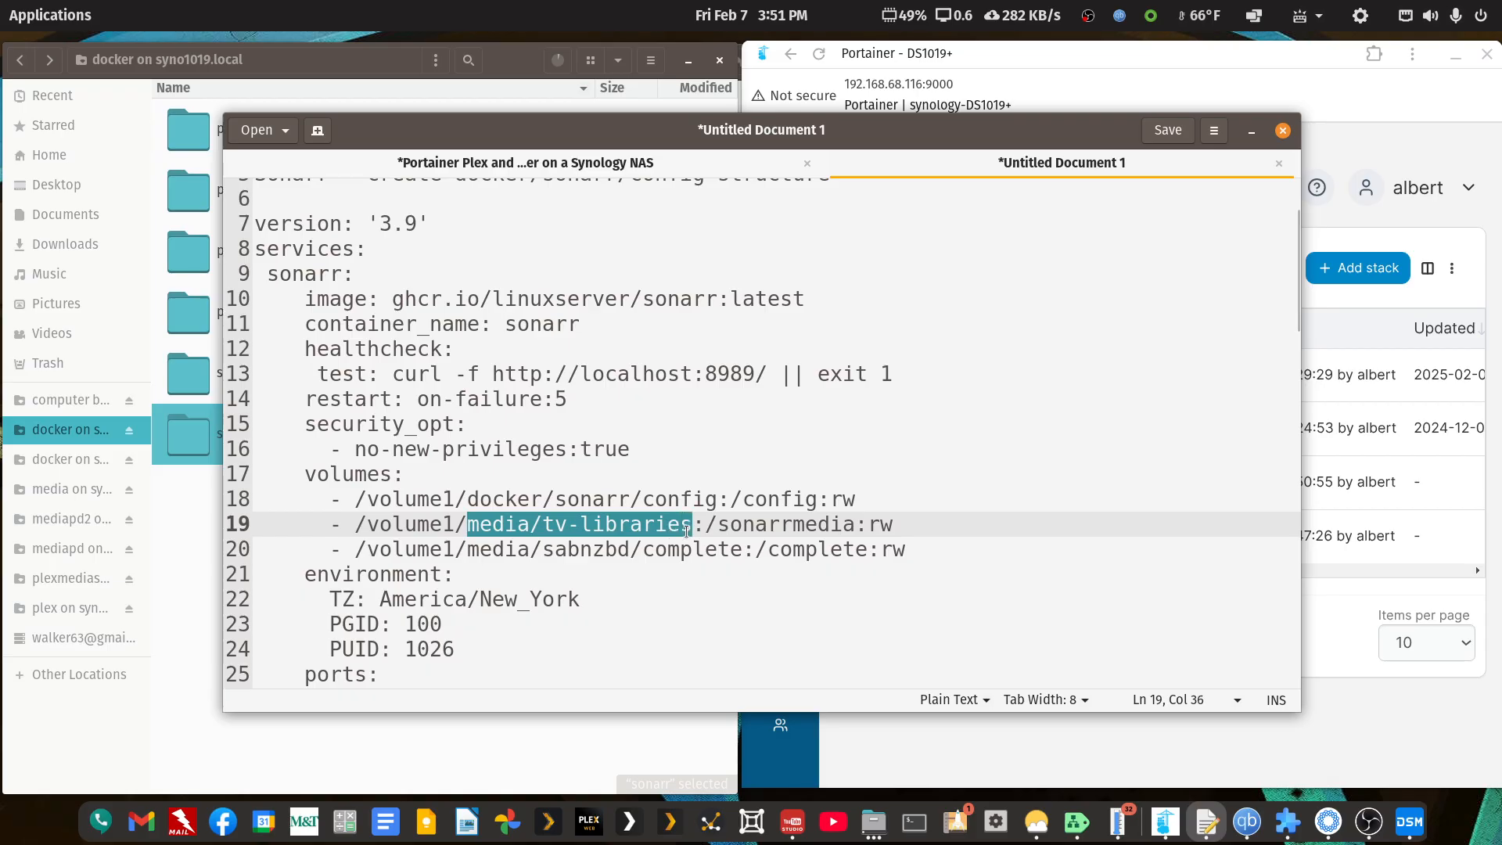
{"action": "left_click", "coordinate": [481, 529]}
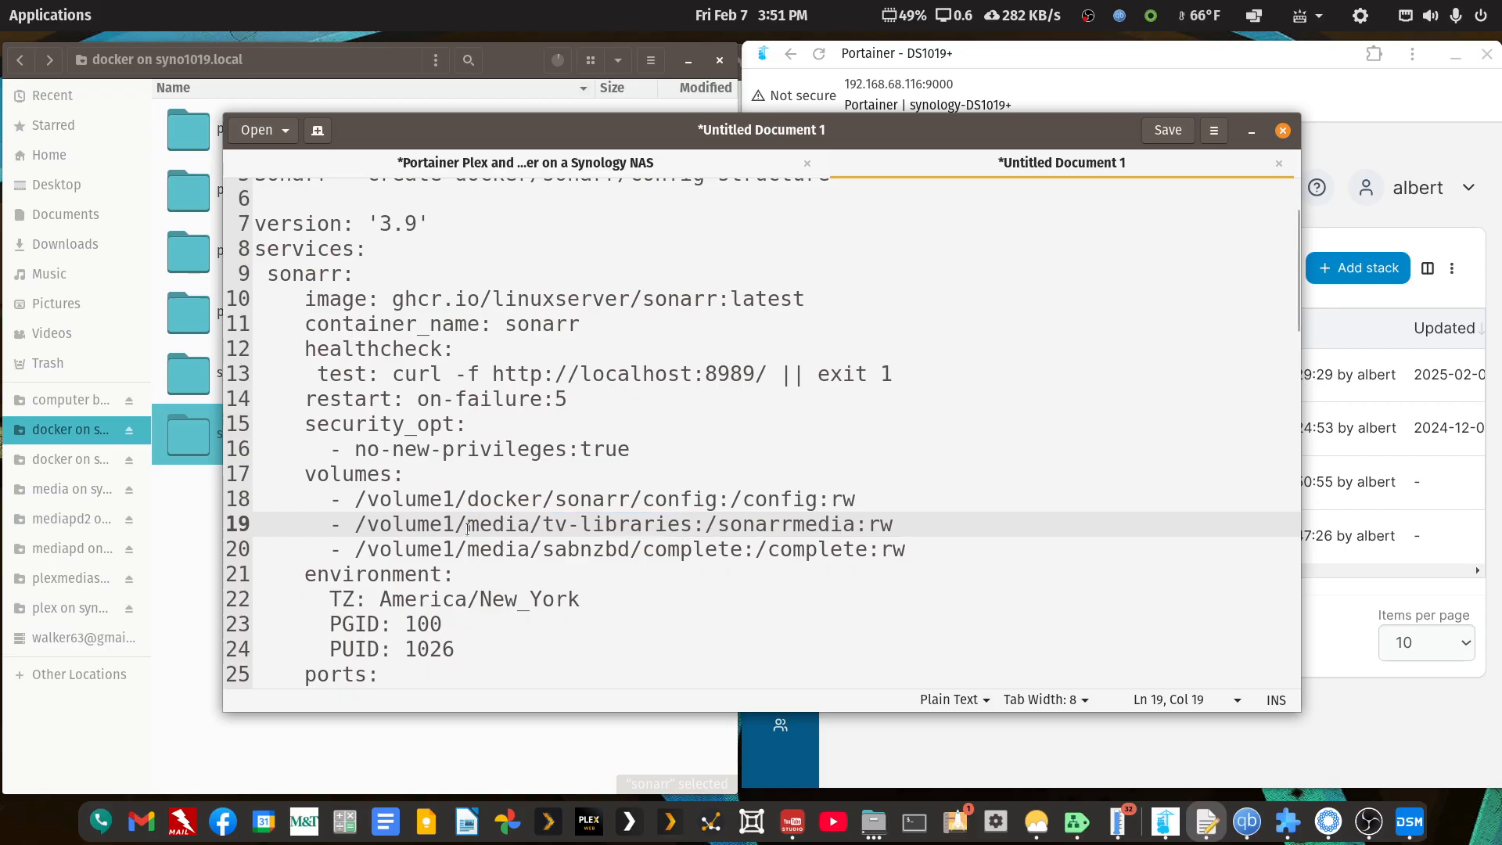
{"action": "left_click_drag", "start_coordinate": [468, 529], "coordinate": [691, 532]}
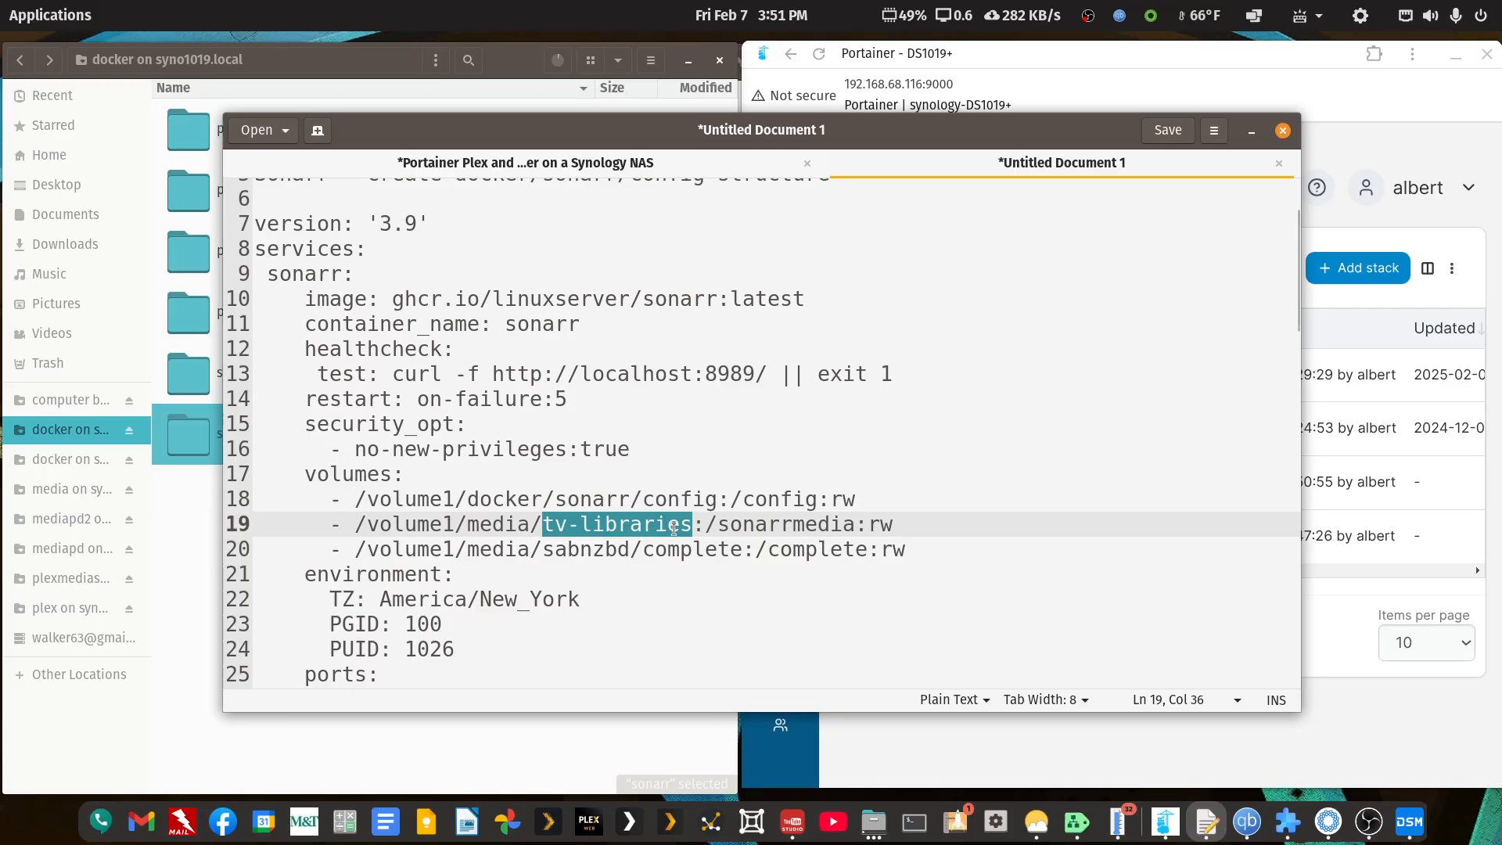
{"action": "left_click", "coordinate": [604, 550]}
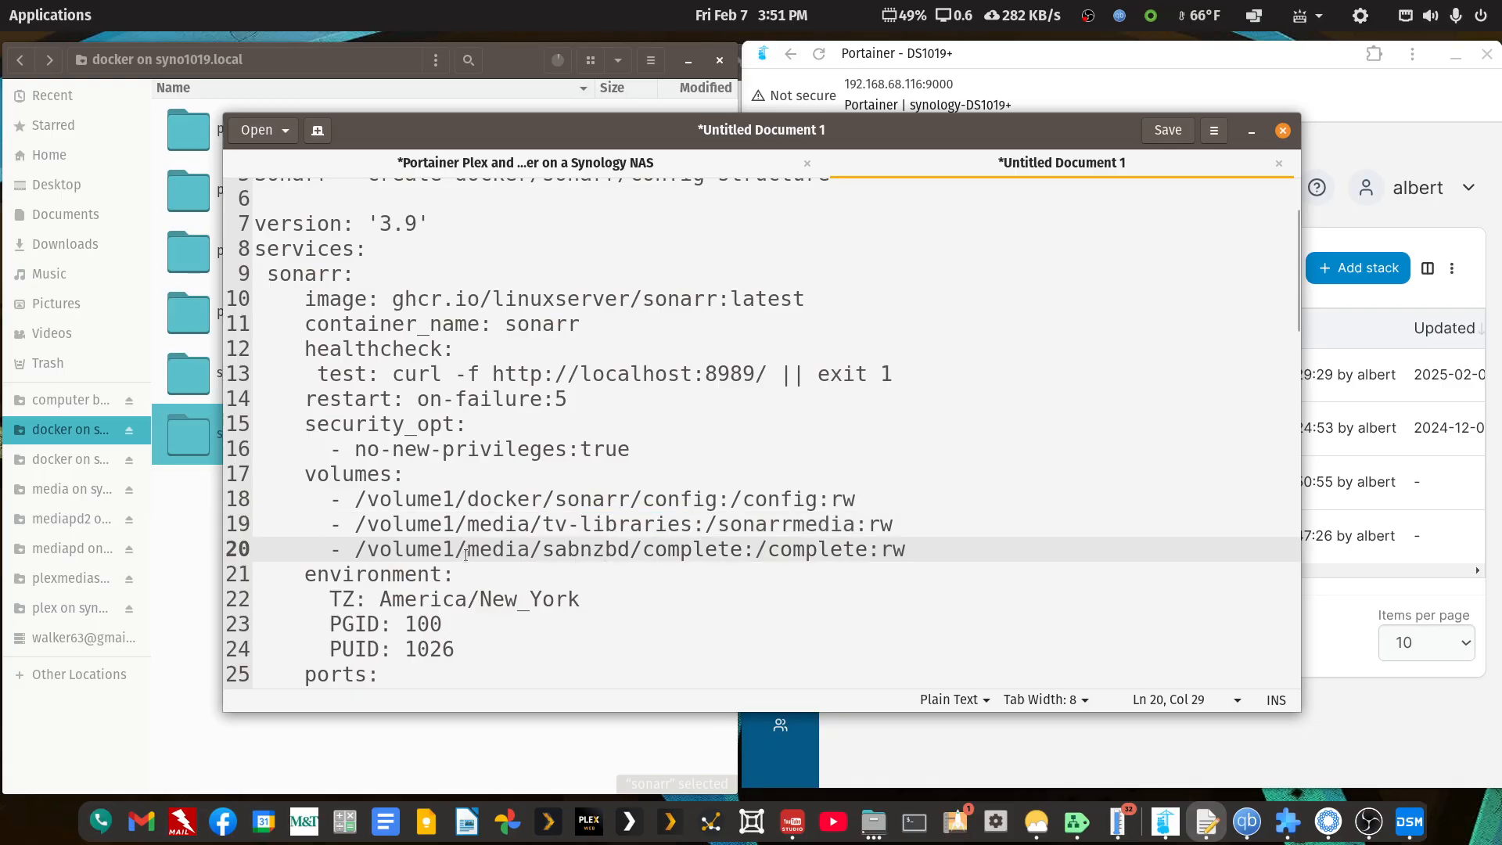
{"action": "left_click_drag", "start_coordinate": [547, 555], "coordinate": [738, 558]}
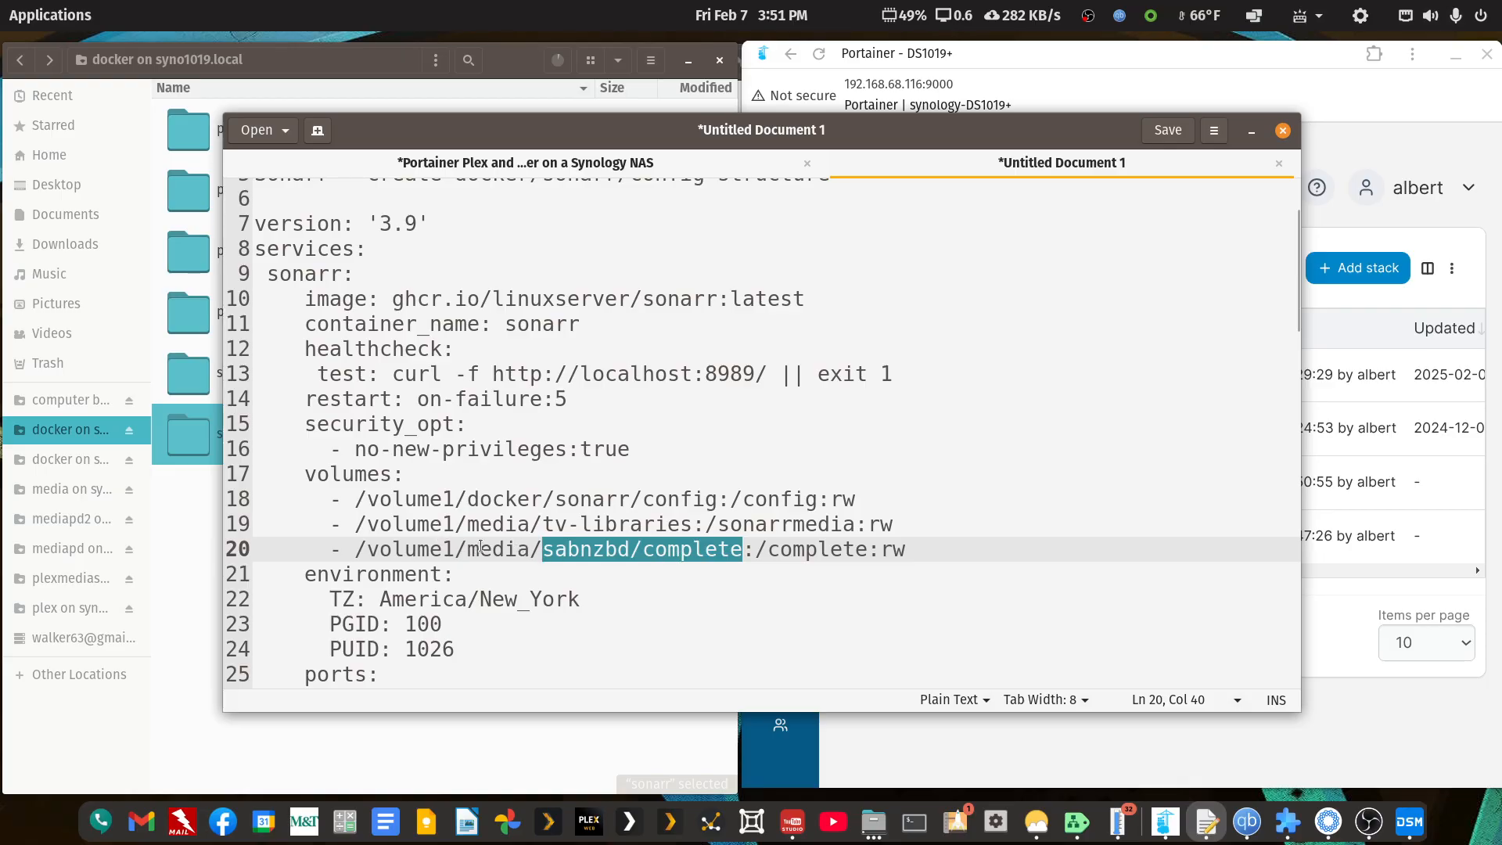
- Copy the Sonarr compose text from version: '3.9' through the 8989:8989 port line and move the text editor out of view
{"action": "scroll", "coordinate": [384, 480], "scroll_direction": "up", "scroll_amount": 2}
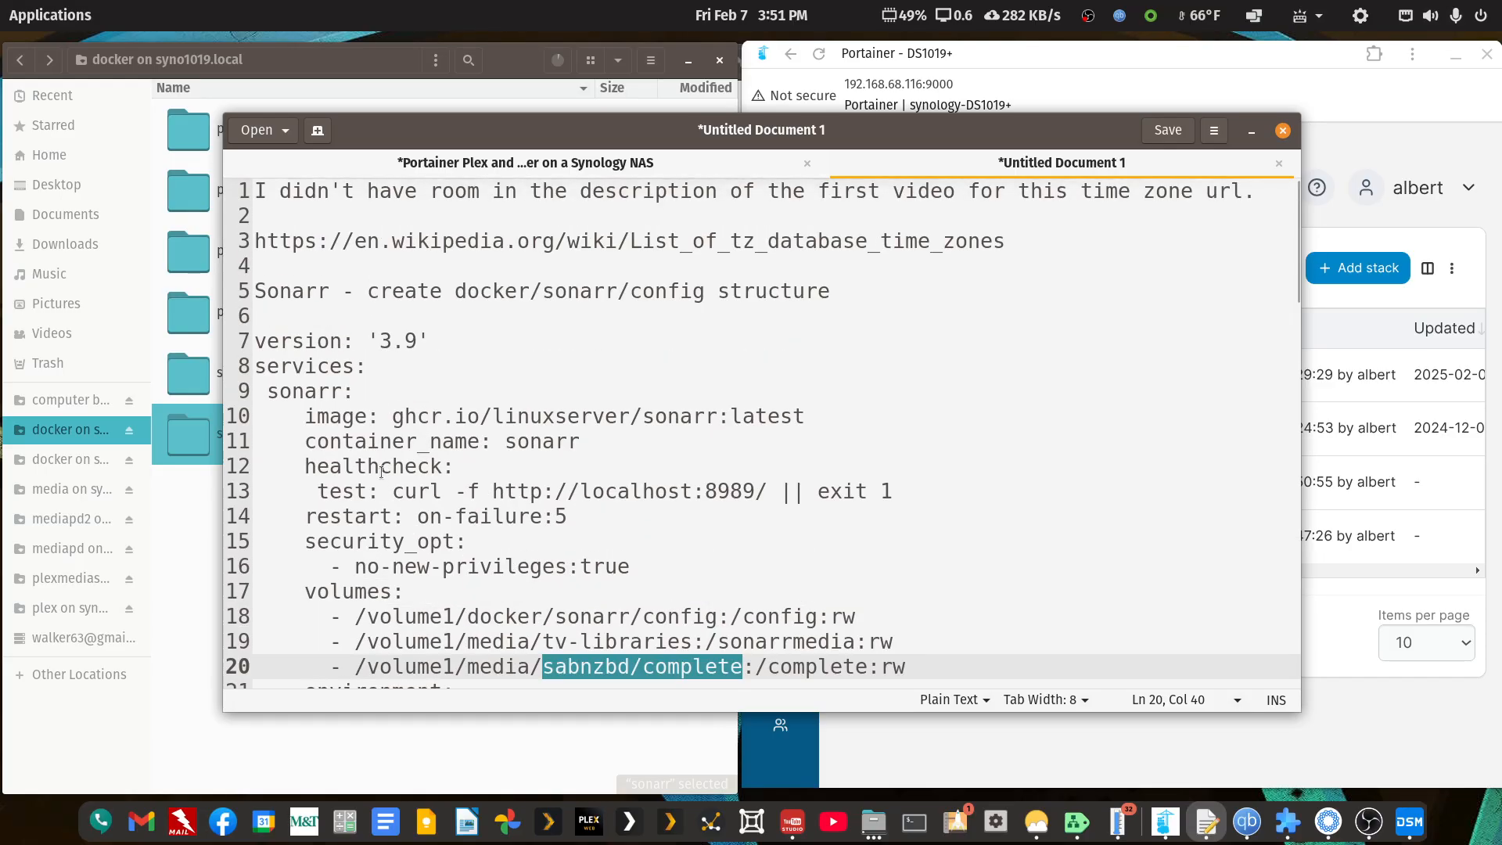
{"action": "left_click_drag", "start_coordinate": [255, 341], "coordinate": [469, 380]}
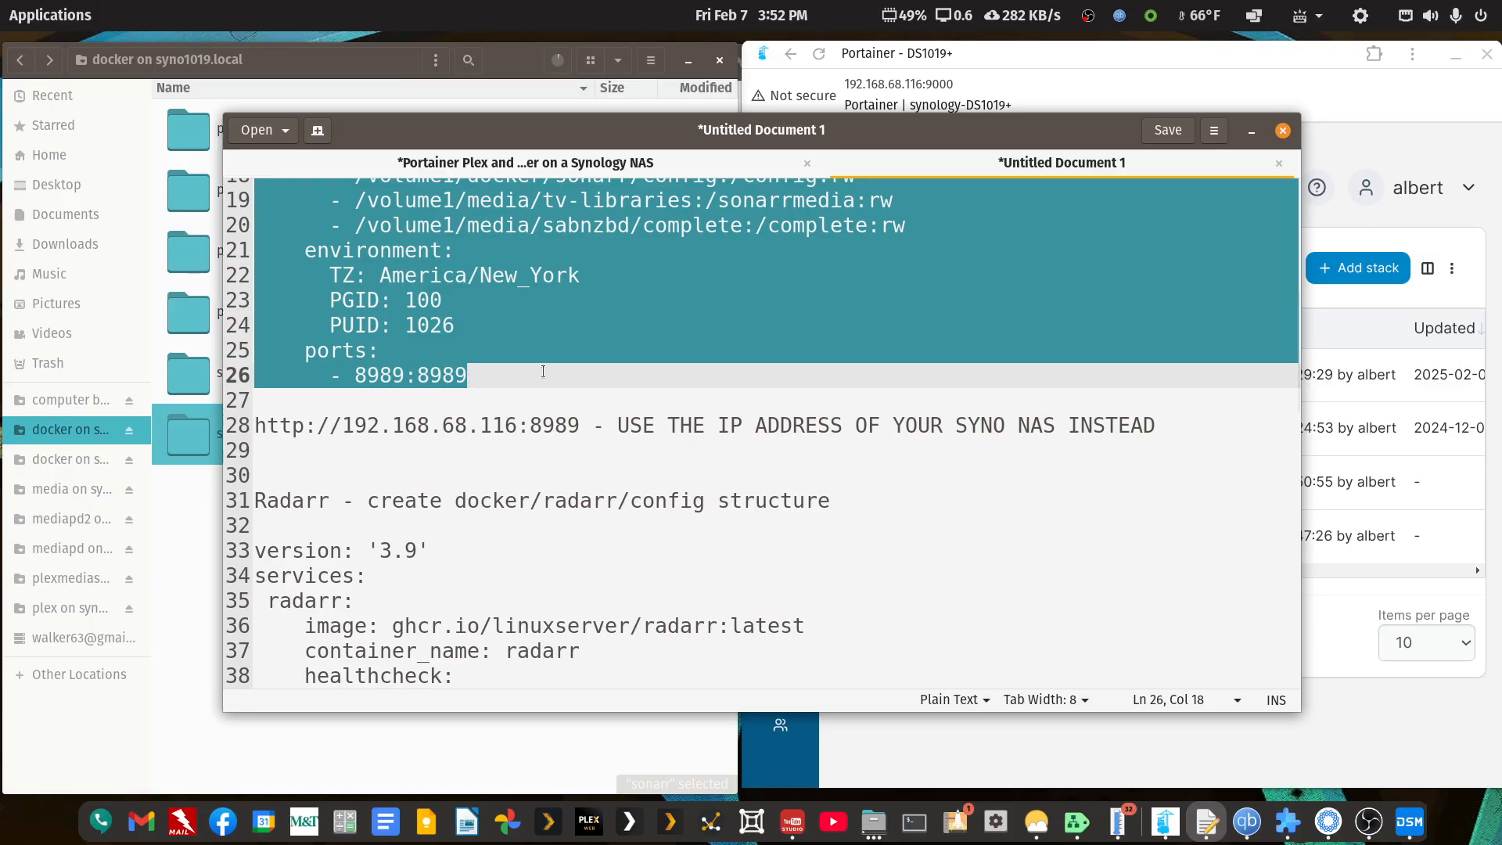
{"action": "left_click_drag", "start_coordinate": [948, 138], "coordinate": [1456, 844]}
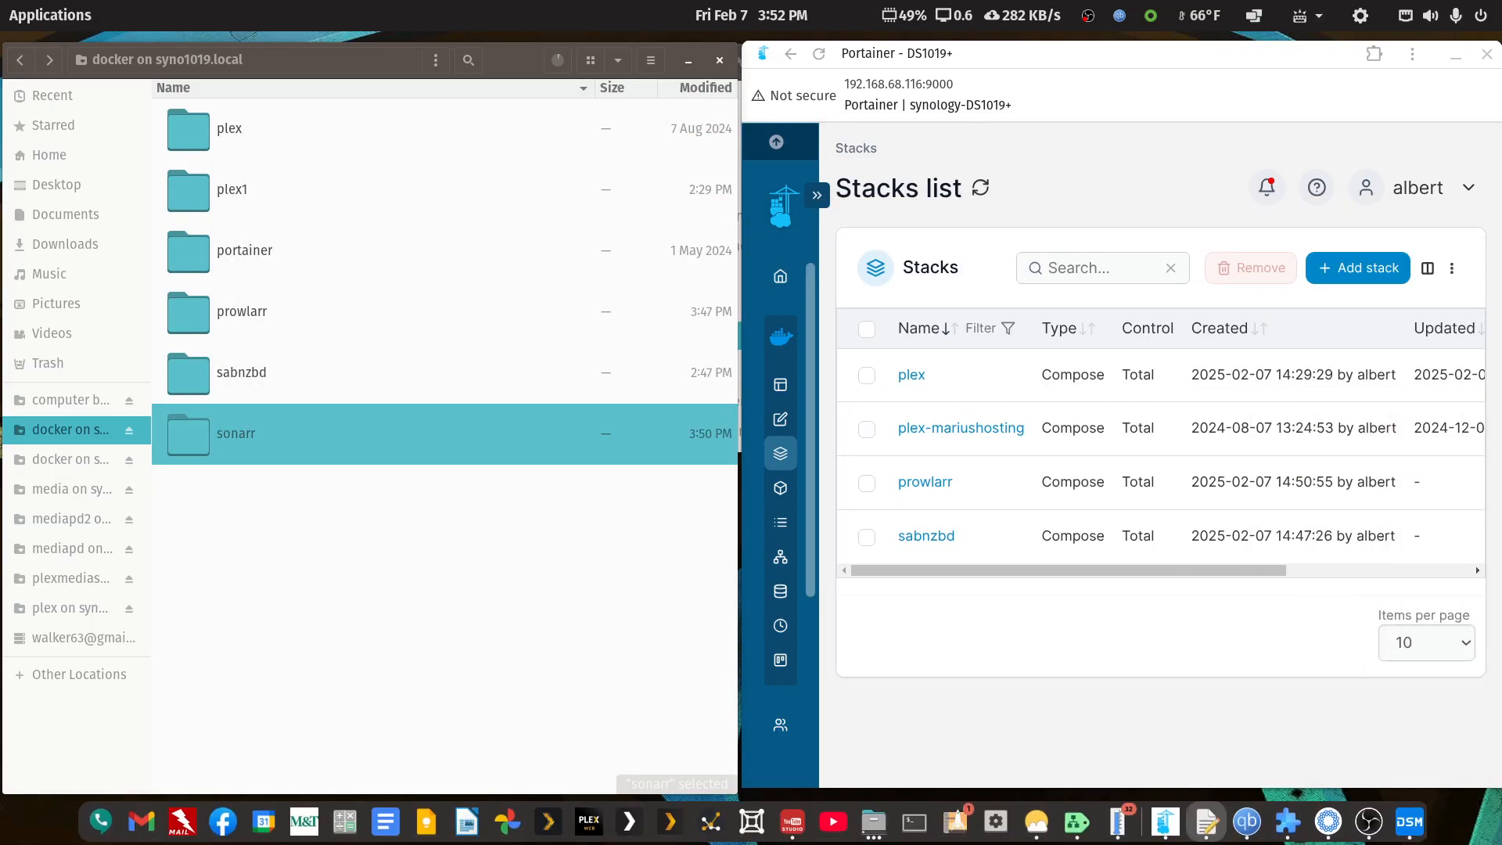
- Maximize the Portainer window and start a new stack named sonarr
{"action": "left_click", "coordinate": [1283, 65]}
{"action": "double_click", "coordinate": [1283, 65]}
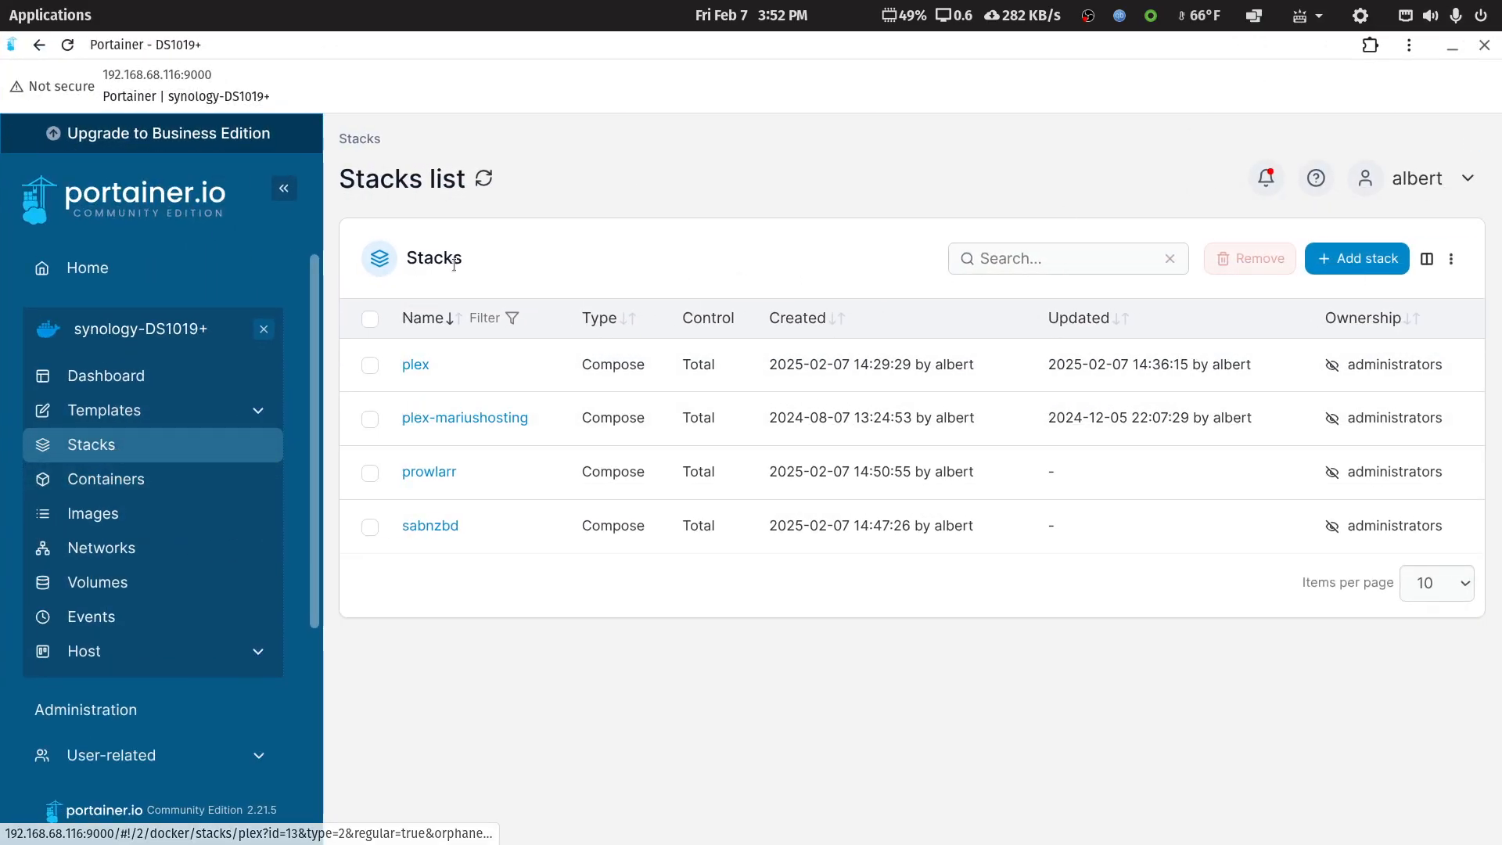
{"action": "left_click", "coordinate": [1369, 264]}
{"action": "left_click", "coordinate": [509, 261]}
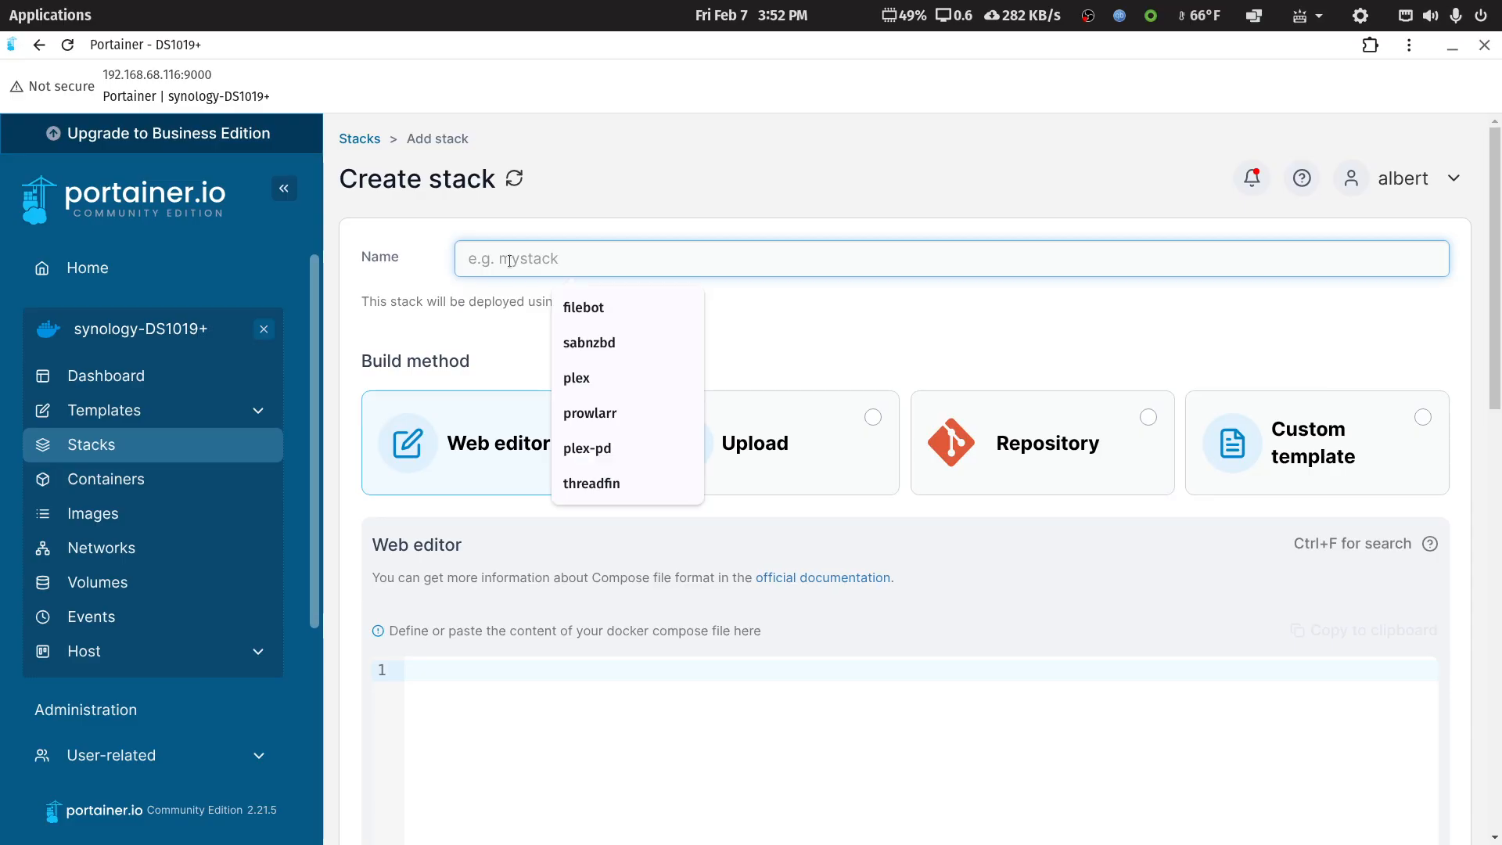
{"action": "type", "text": "sonarr"}
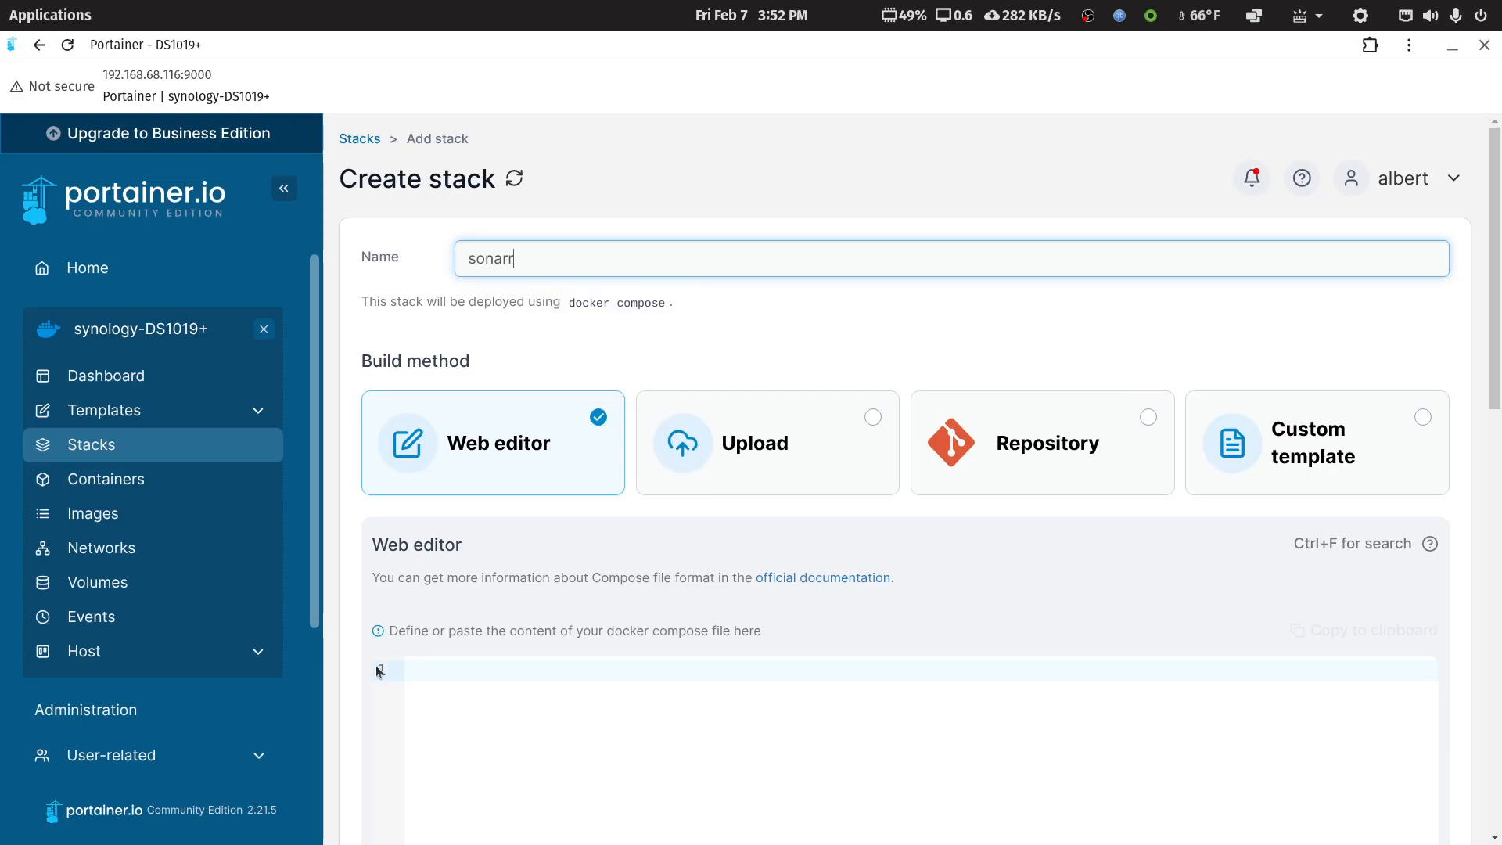
- Paste the copied Sonarr compose text into the stack's web editor and deploy the stack
{"action": "left_click", "coordinate": [442, 699]}
{"action": "type", "text": "version: '3.9' services:  sonarr:     image: ghcr.io/linuxserver/sonarr:latest     container_name: sonarr     healthcheck:      test: curl -f http://localhost:8989/ || exit 1     restart: on-failure:5     security_opt:       - no-new-privileges:true     volumes:       - /volume1/docker/sonarr/config:/config:rw       - /volume1/media/tv-libraries:/sonarrmedia:rw       - /volume1/media/sabnzbd/complete:/complete:rw     environment:       TZ: America/New_York       PGID: 100       PUID: 1026     ports:       - 8989:8989"}
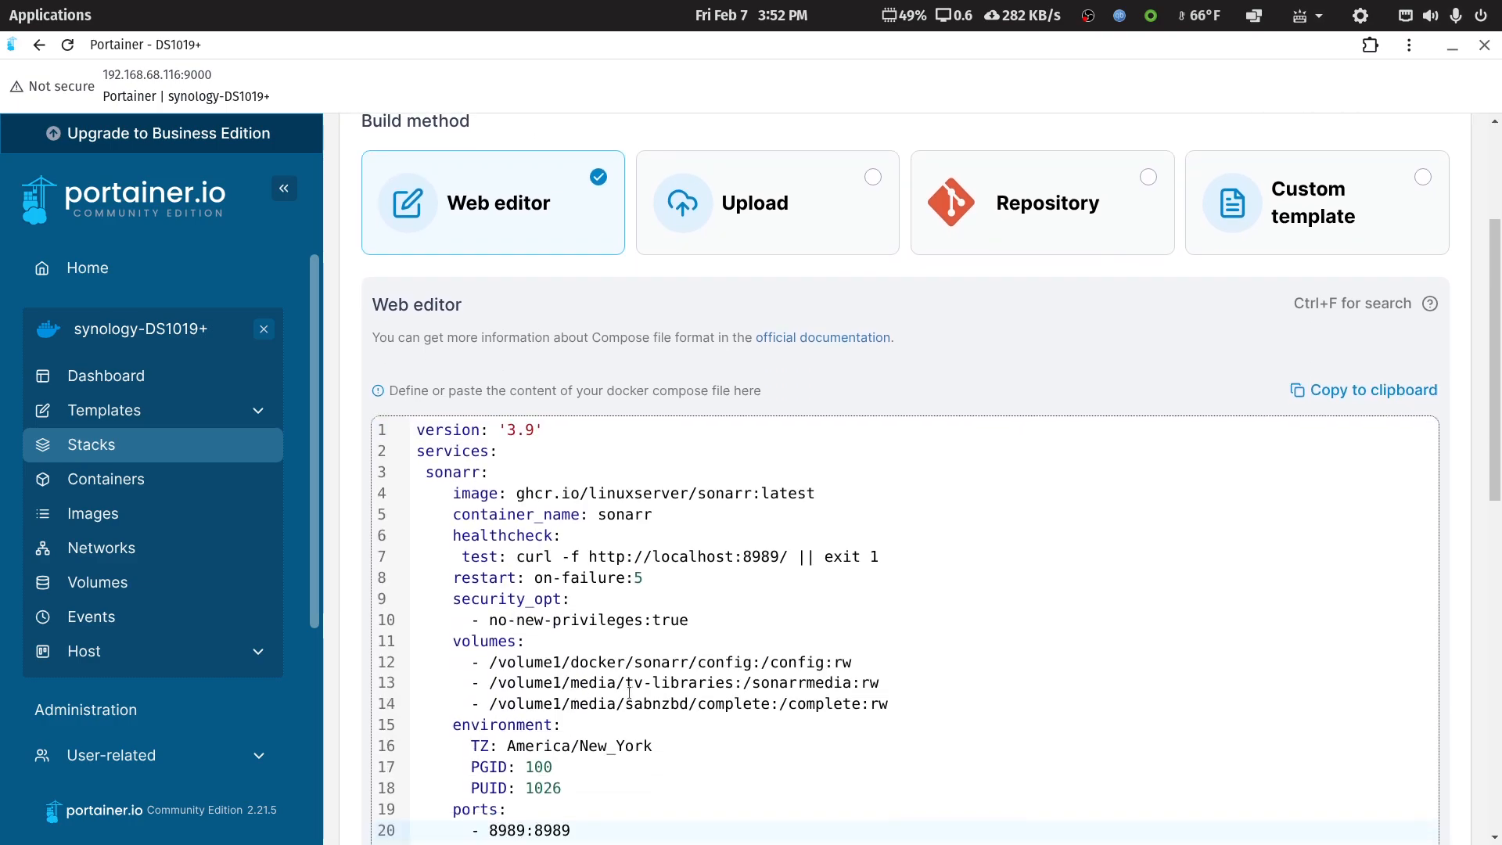
{"action": "scroll", "coordinate": [870, 706], "scroll_direction": "down", "scroll_amount": 3}
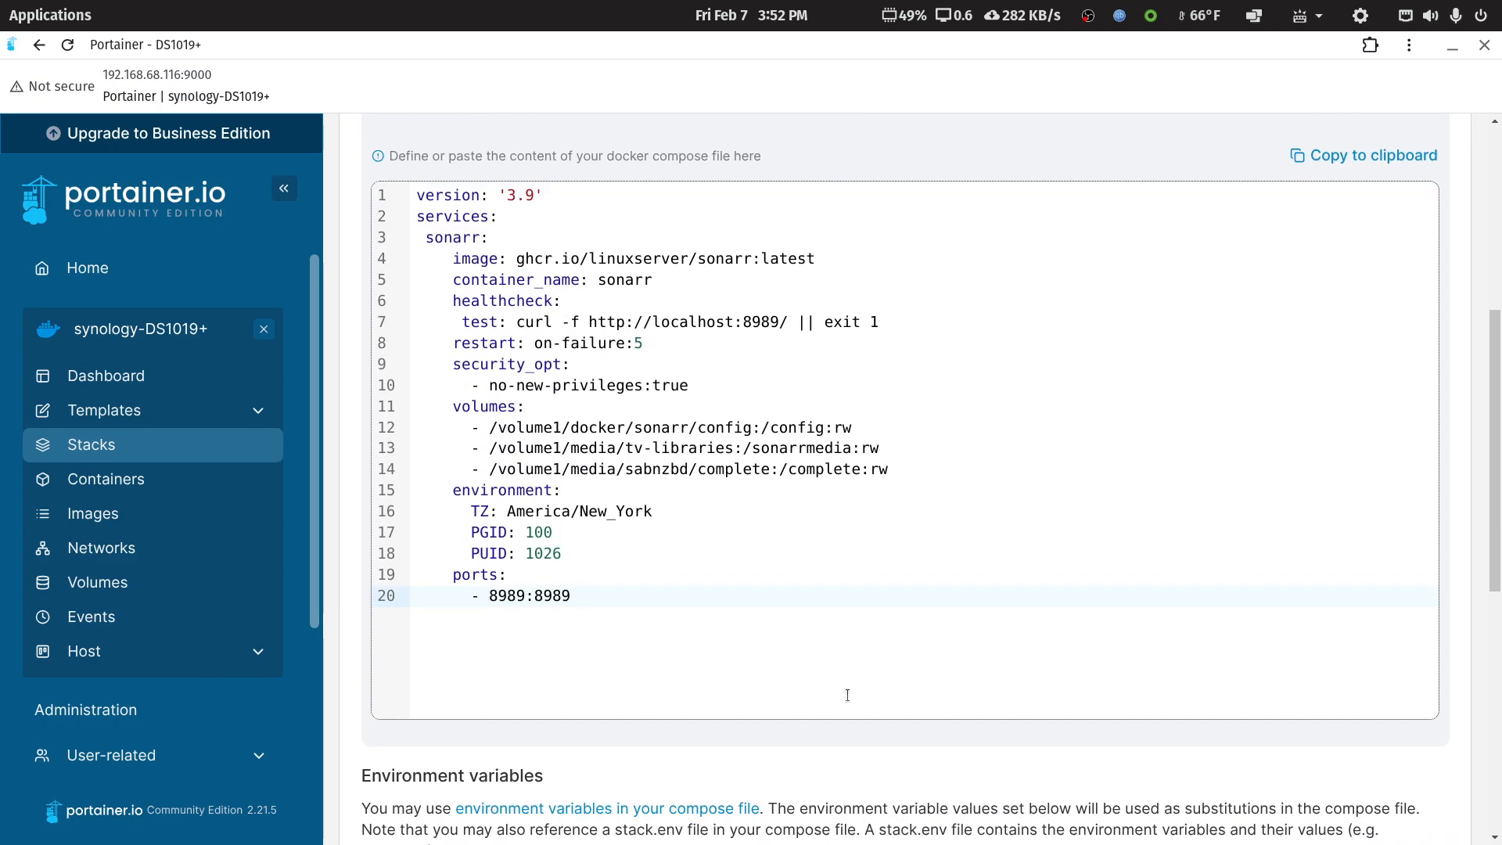
{"action": "scroll", "coordinate": [841, 696], "scroll_direction": "down", "scroll_amount": 10}
{"action": "scroll", "coordinate": [457, 795], "scroll_direction": "down", "scroll_amount": 3}
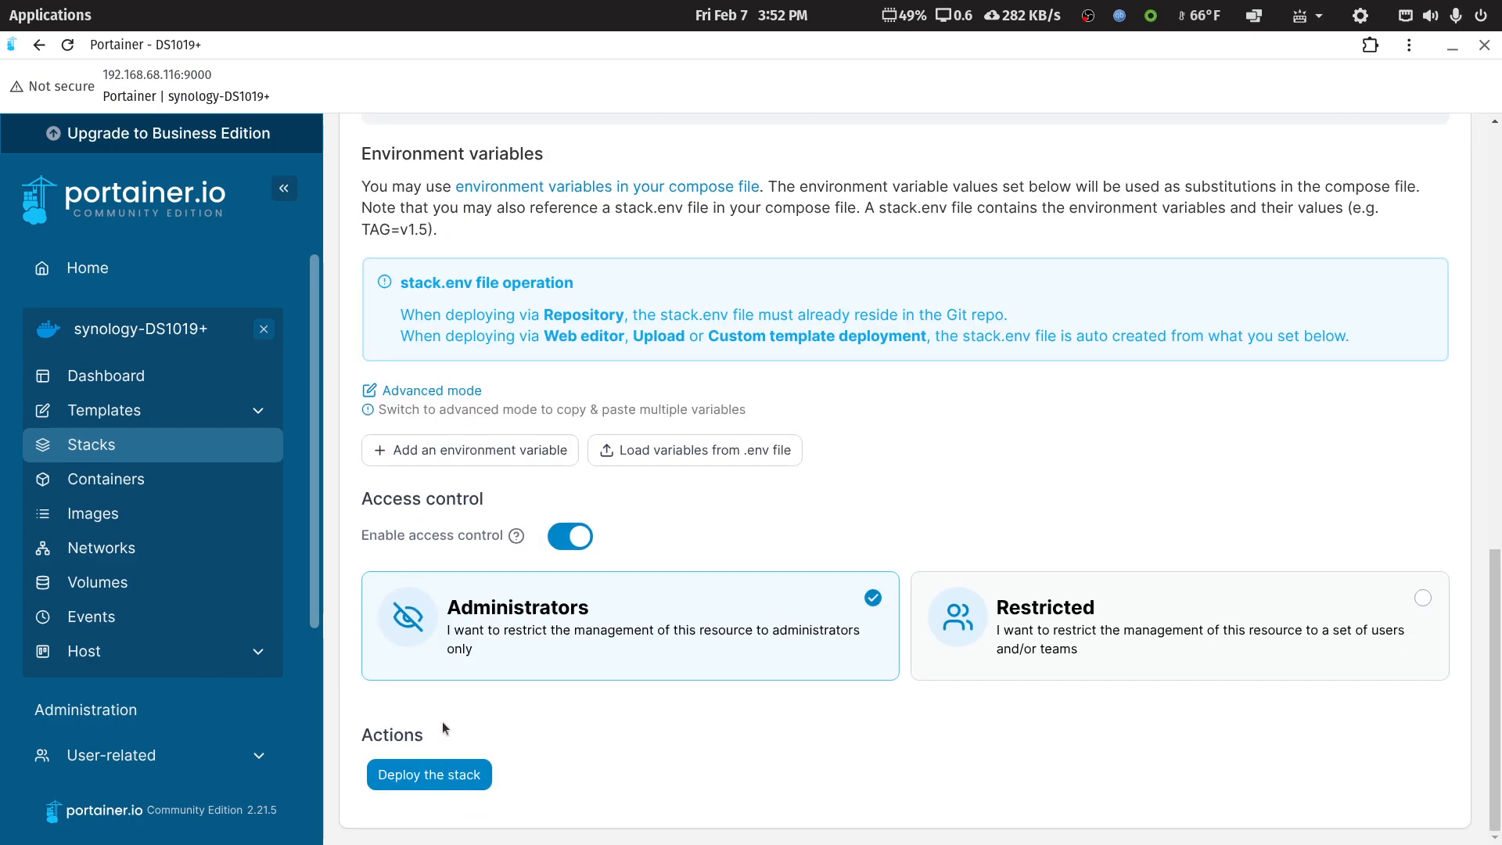
{"action": "left_click", "coordinate": [429, 774]}
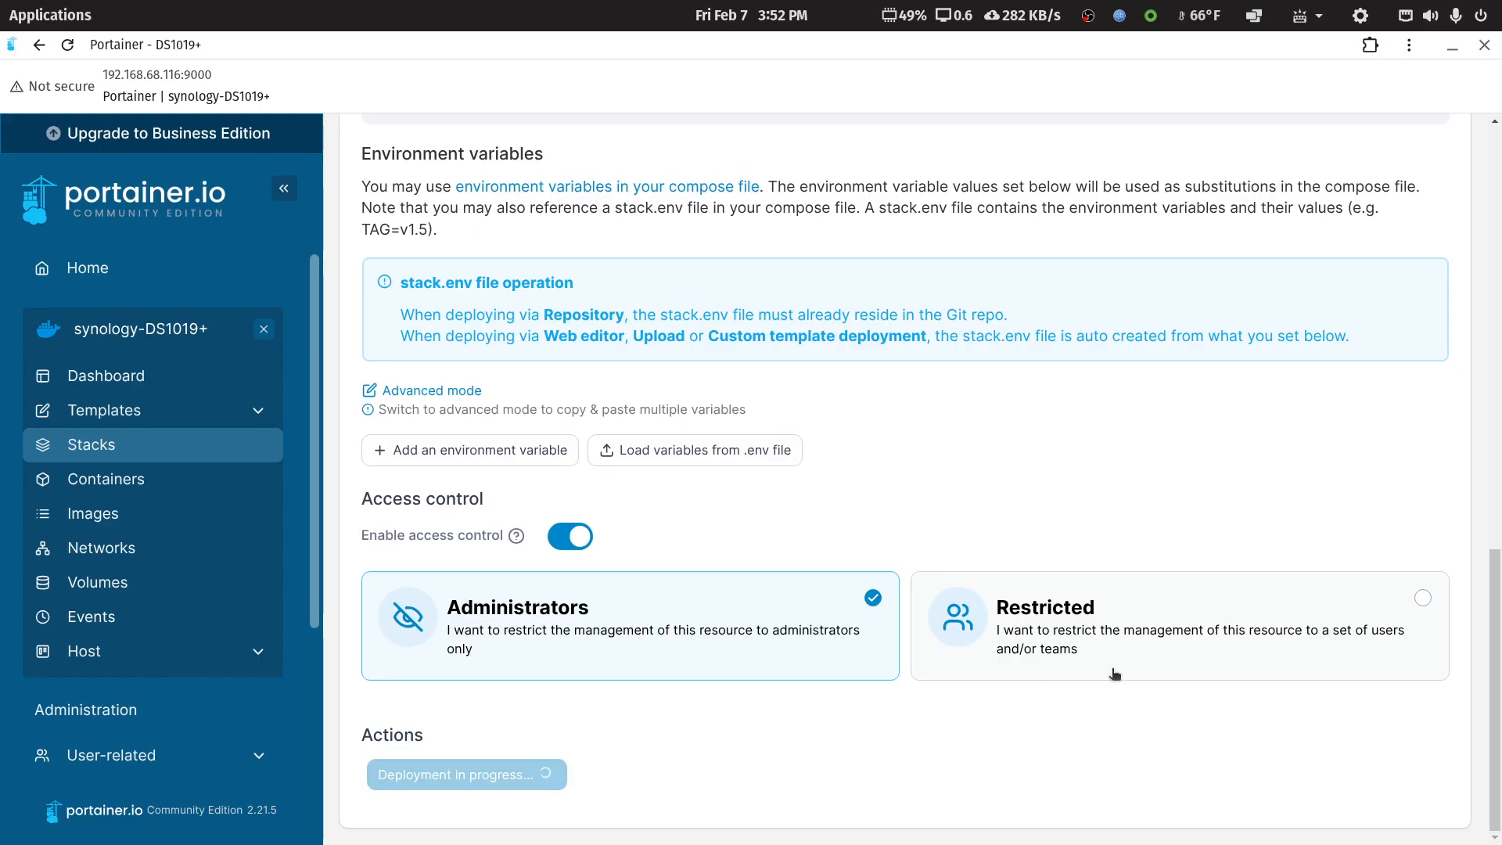
- Open the list of containers and reload the page to check the state of the sonarr container
{"action": "scroll", "coordinate": [1110, 671], "scroll_direction": "up", "scroll_amount": 10}
{"action": "scroll", "coordinate": [1110, 671], "scroll_direction": "up", "scroll_amount": 12}
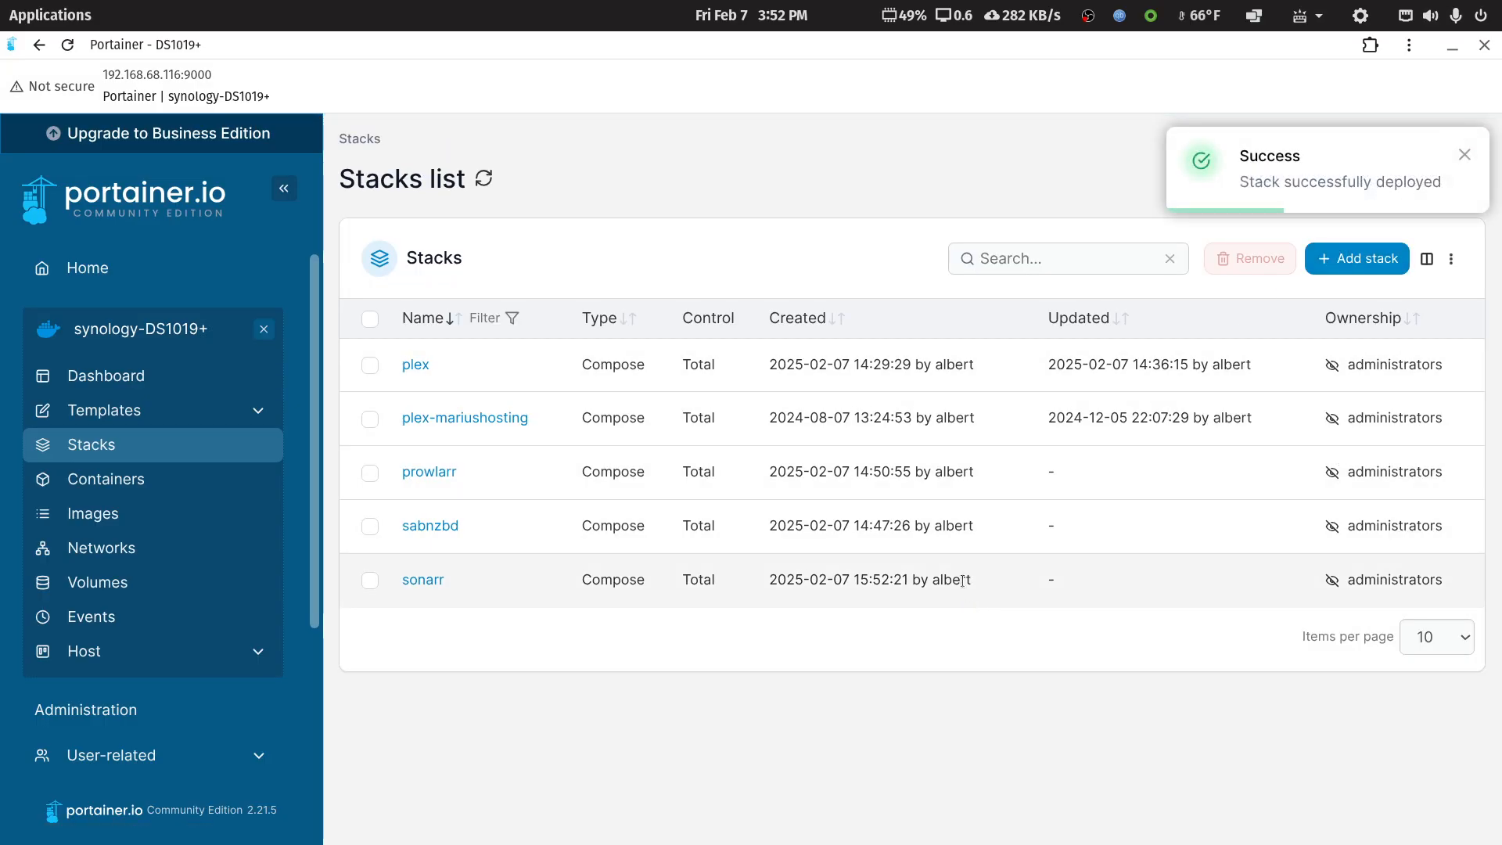
{"action": "left_click", "coordinate": [98, 479]}
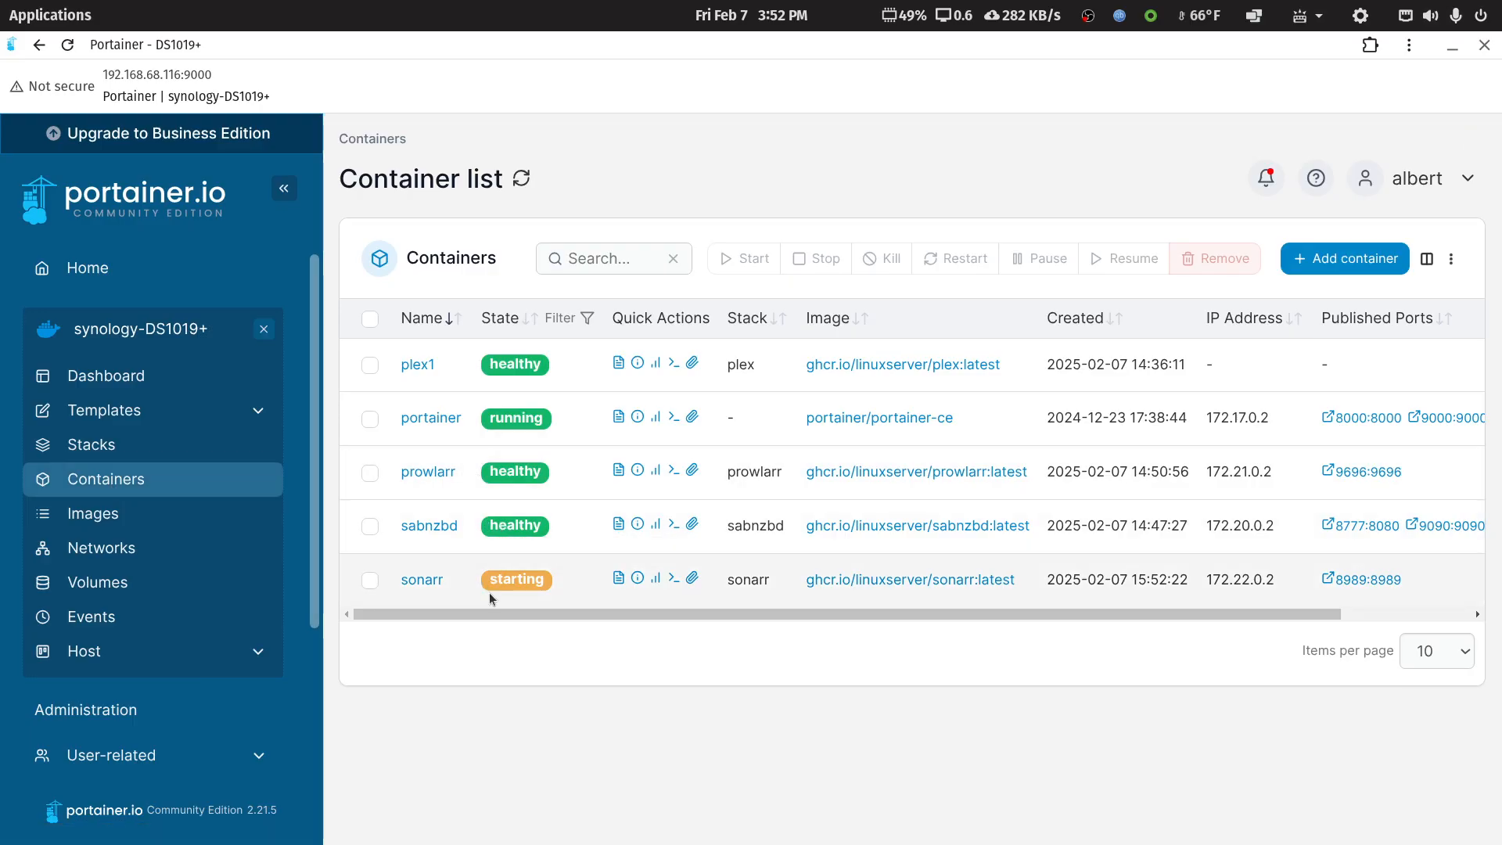
{"action": "left_click", "coordinate": [68, 45]}
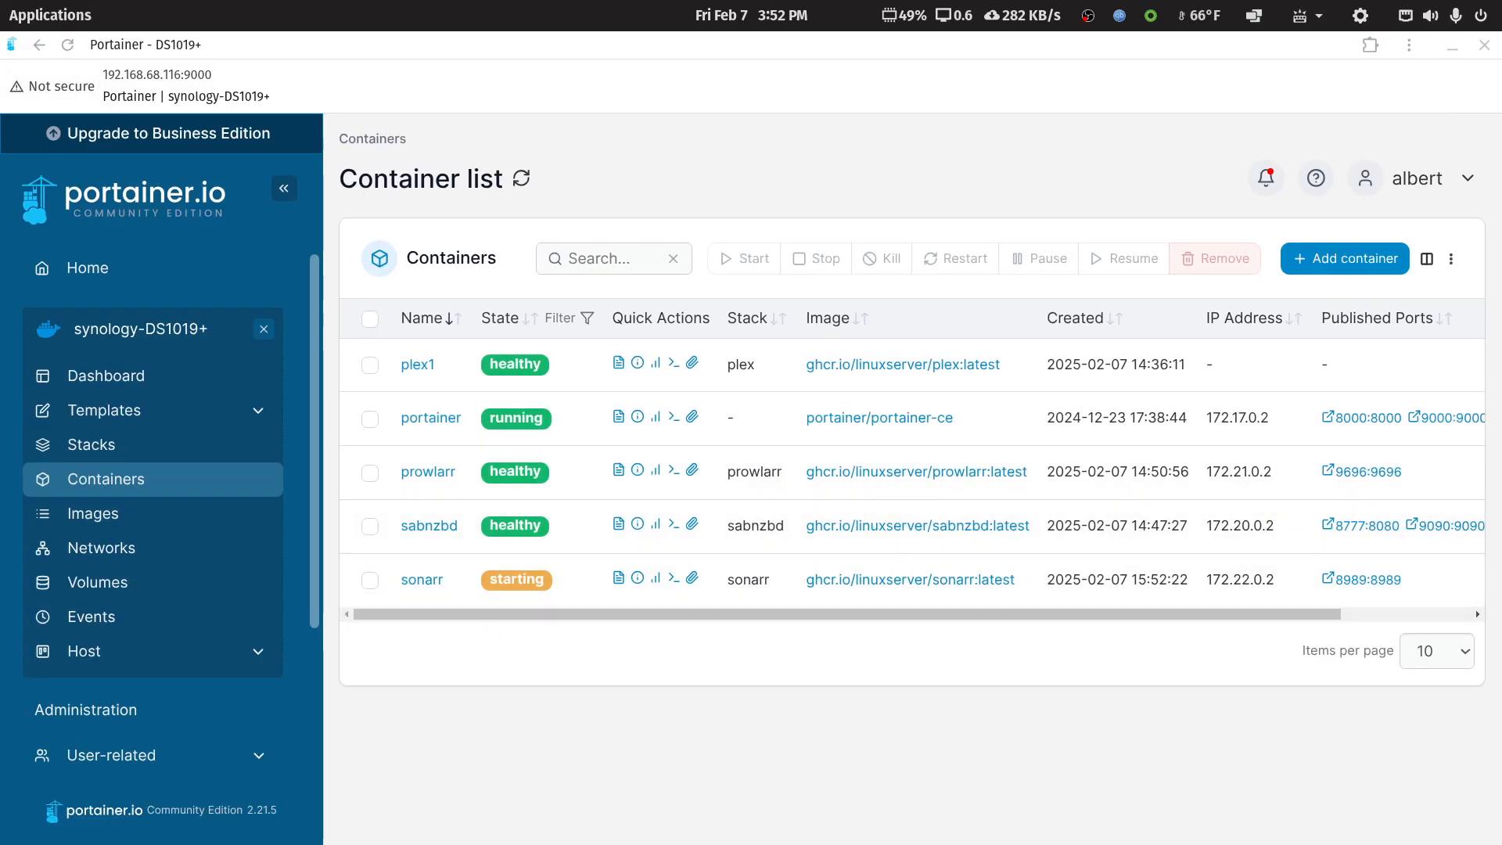
{"action": "key", "text": "alt+Tab"}
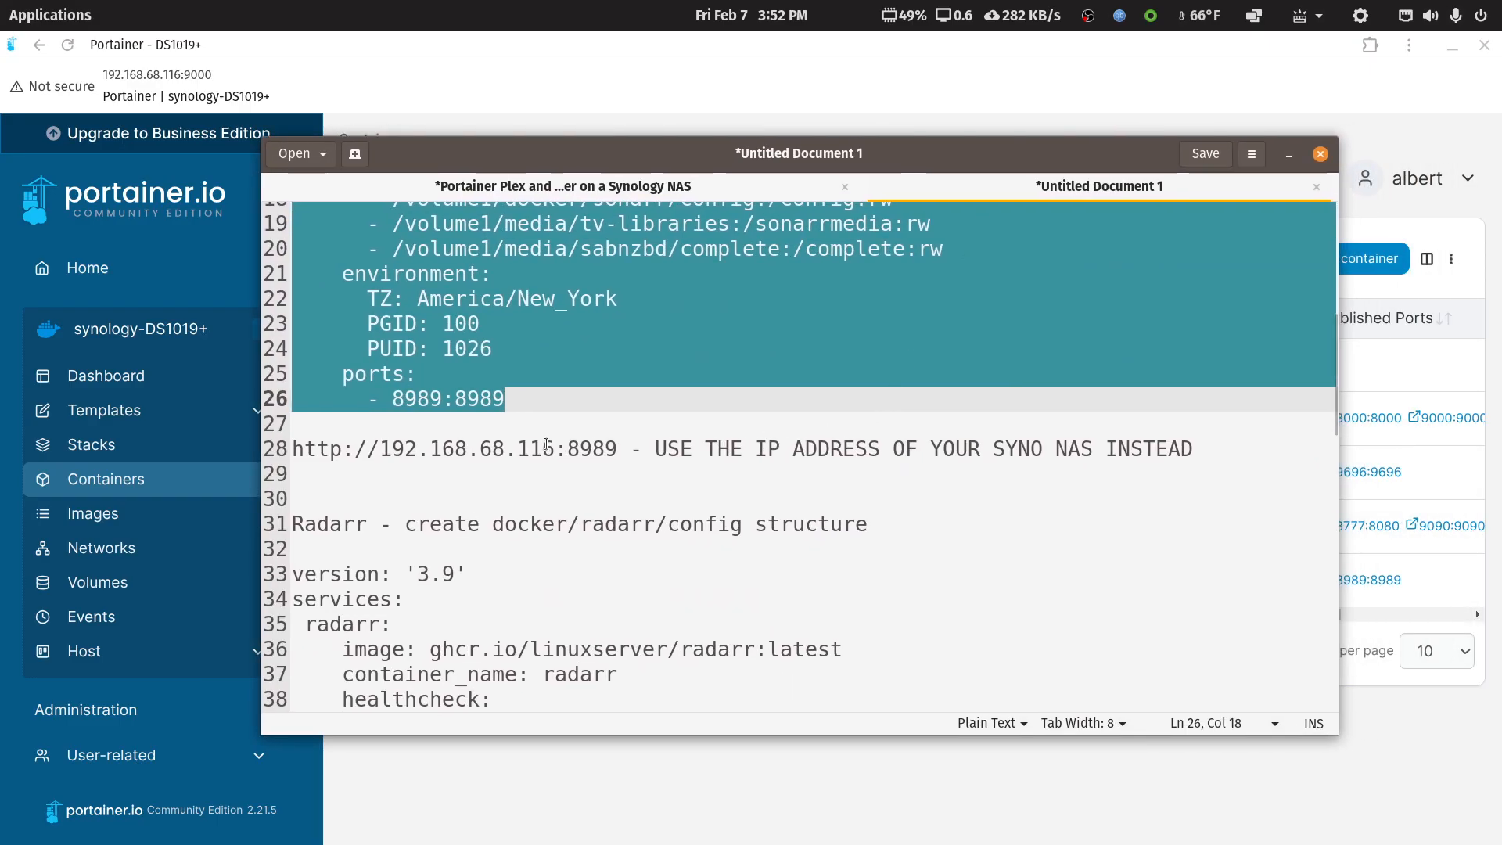
{"action": "left_click_drag", "start_coordinate": [613, 450], "coordinate": [294, 449]}
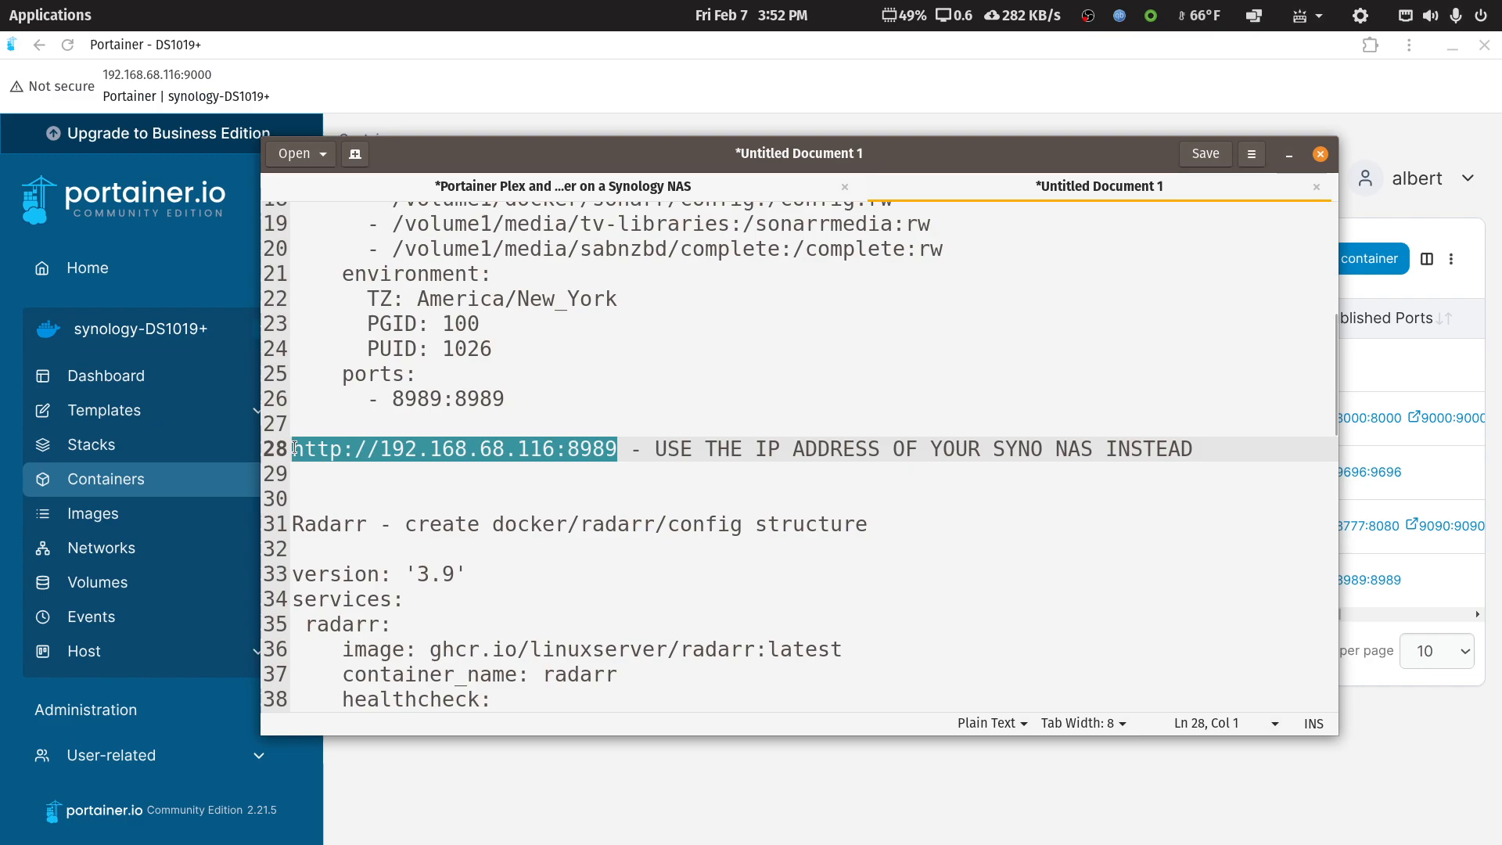
{"action": "left_click_drag", "start_coordinate": [381, 450], "coordinate": [551, 452]}
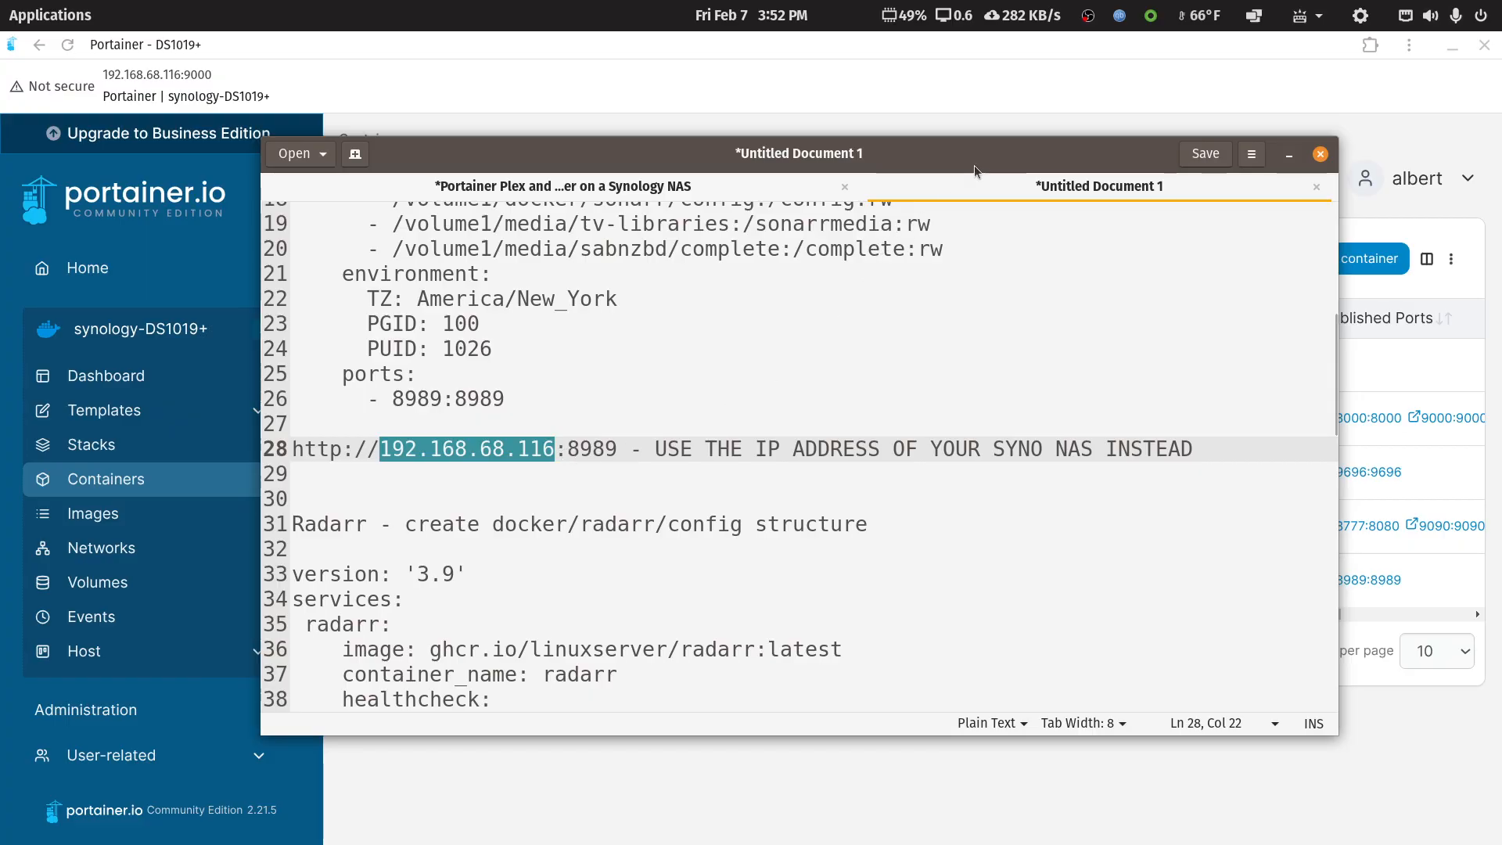
- Move the text editor out of view and reload the container list again to recheck the sonarr container
{"action": "left_click_drag", "start_coordinate": [964, 161], "coordinate": [1501, 255]}
{"action": "left_click", "coordinate": [69, 46]}
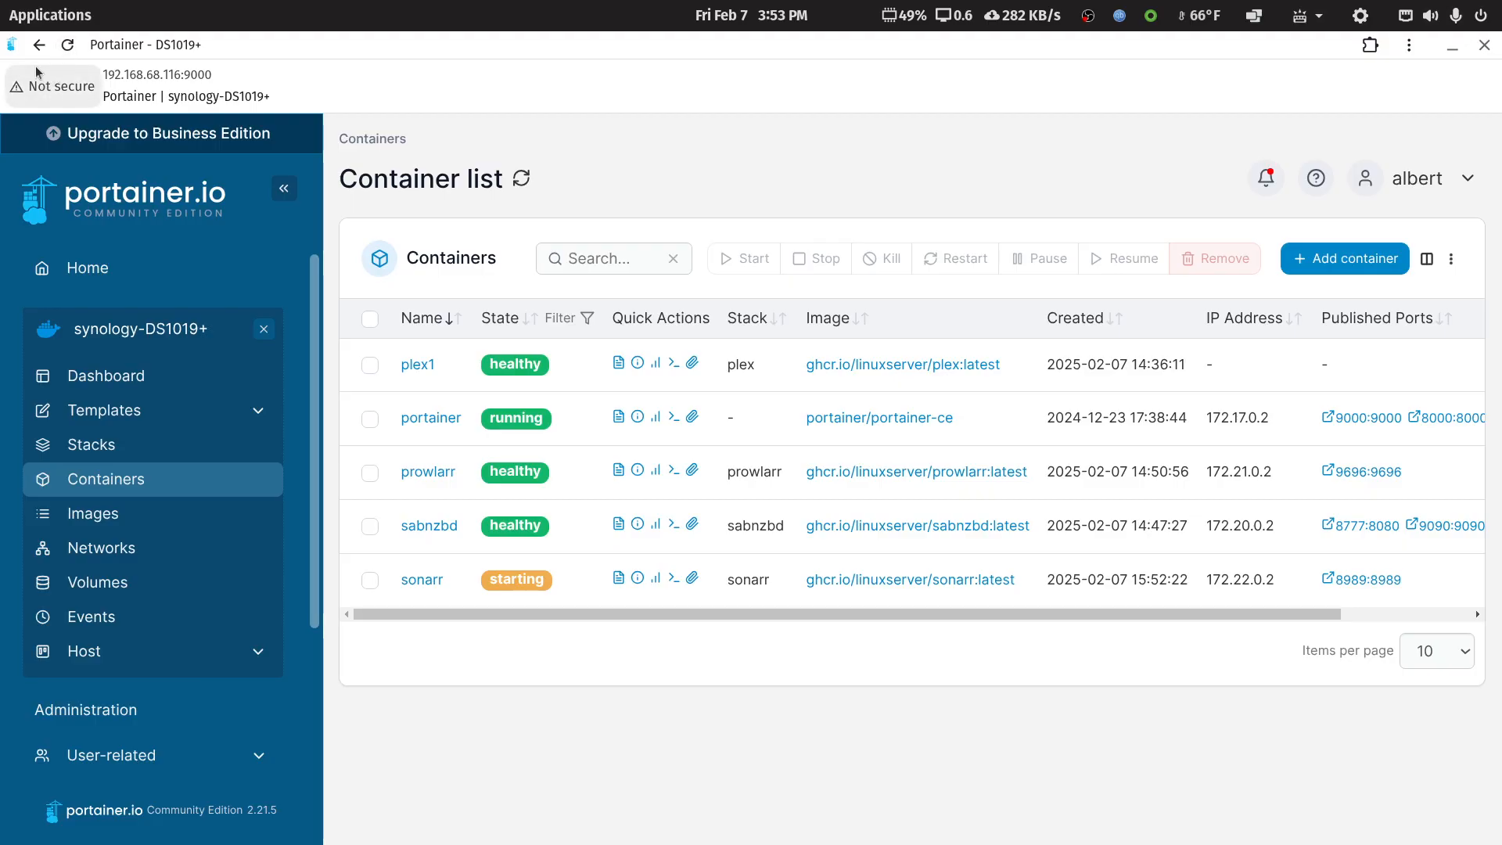
{"action": "left_click", "coordinate": [69, 46]}
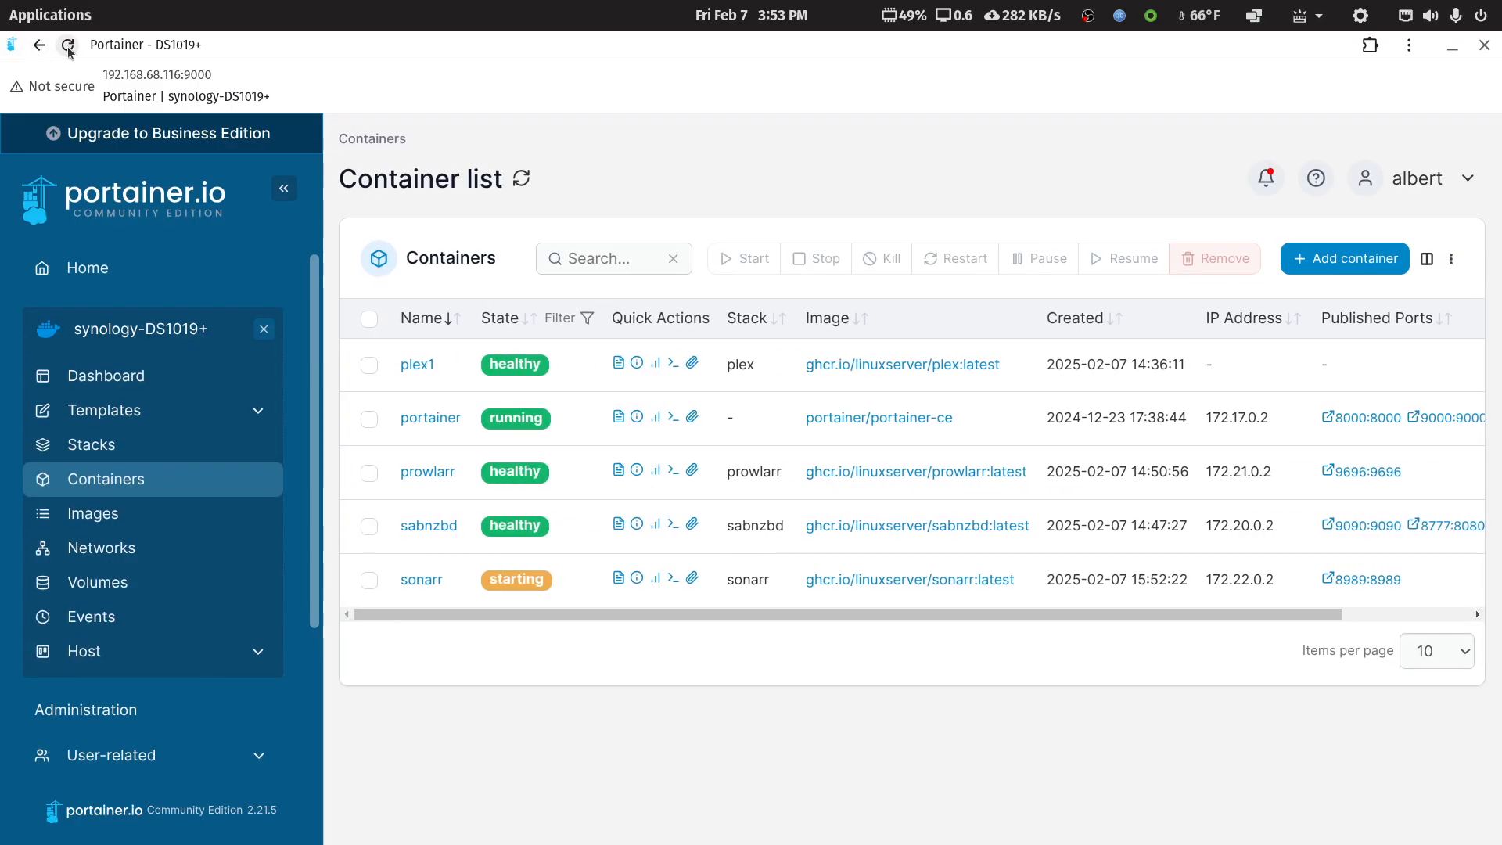
- Restore the Portainer window to its half-screen size and check the local file manager's running file operations
{"action": "double_click", "coordinate": [452, 48]}
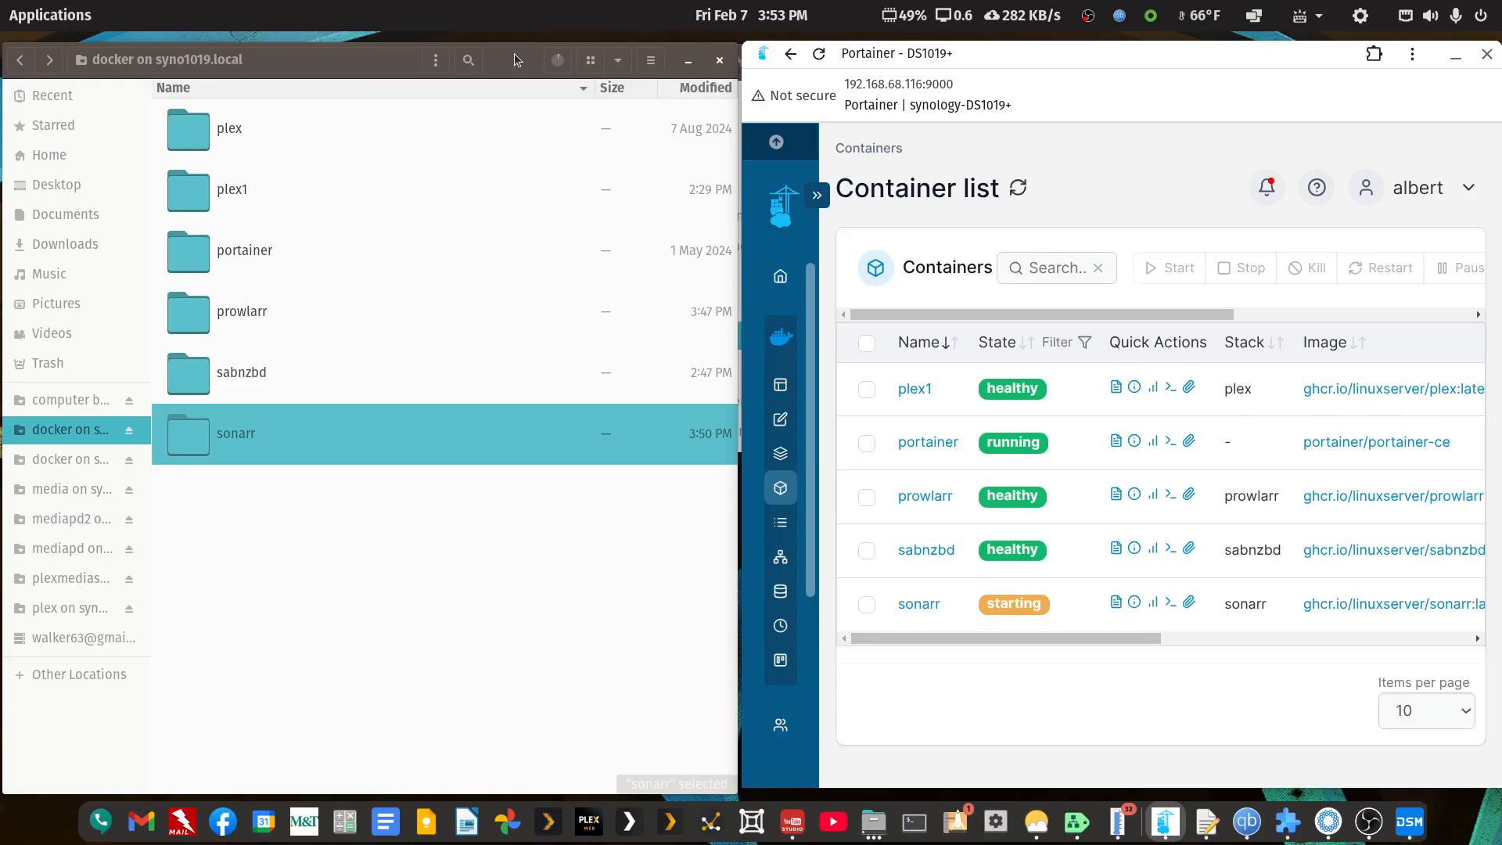
{"action": "left_click", "coordinate": [555, 62]}
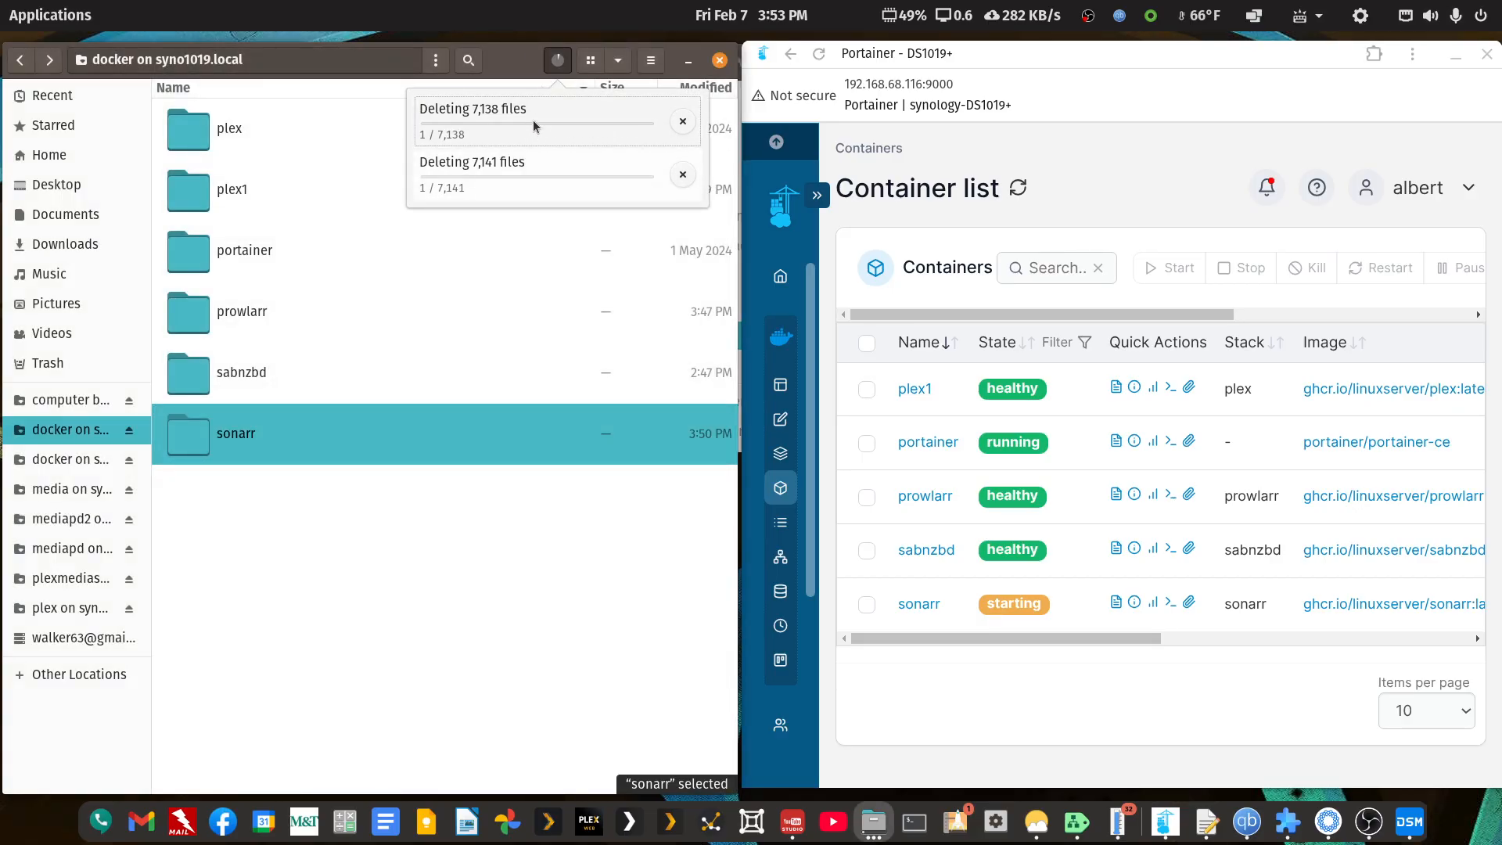
{"action": "left_click", "coordinate": [514, 64]}
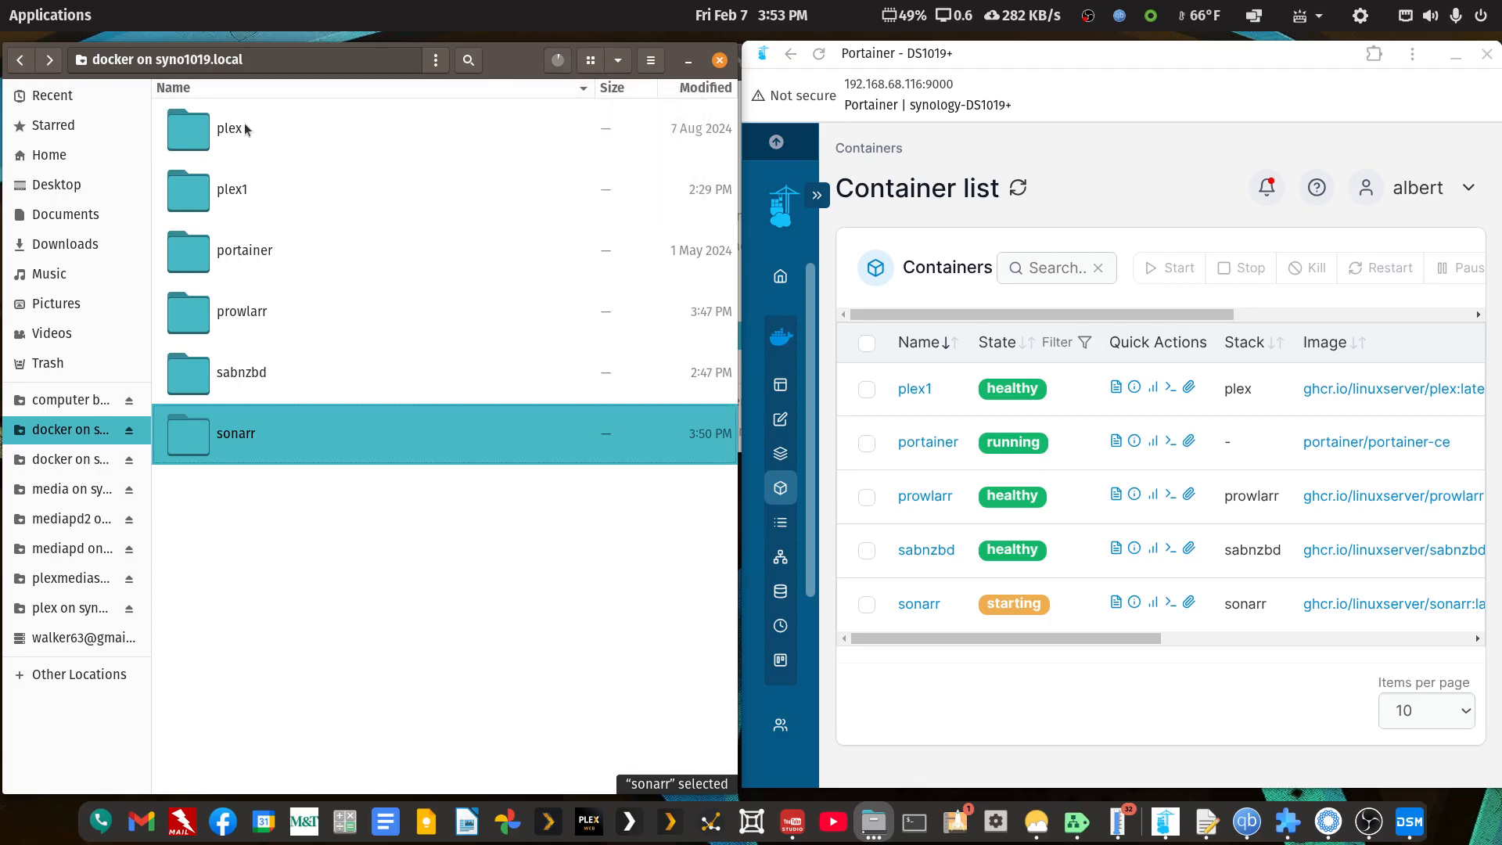
- Browse the docker share's plex folder down to Plex Media Server, go back to plex, and reload the Portainer page
{"action": "double_click", "coordinate": [233, 133]}
{"action": "double_click", "coordinate": [233, 133]}
{"action": "double_click", "coordinate": [235, 133]}
{"action": "double_click", "coordinate": [235, 133]}
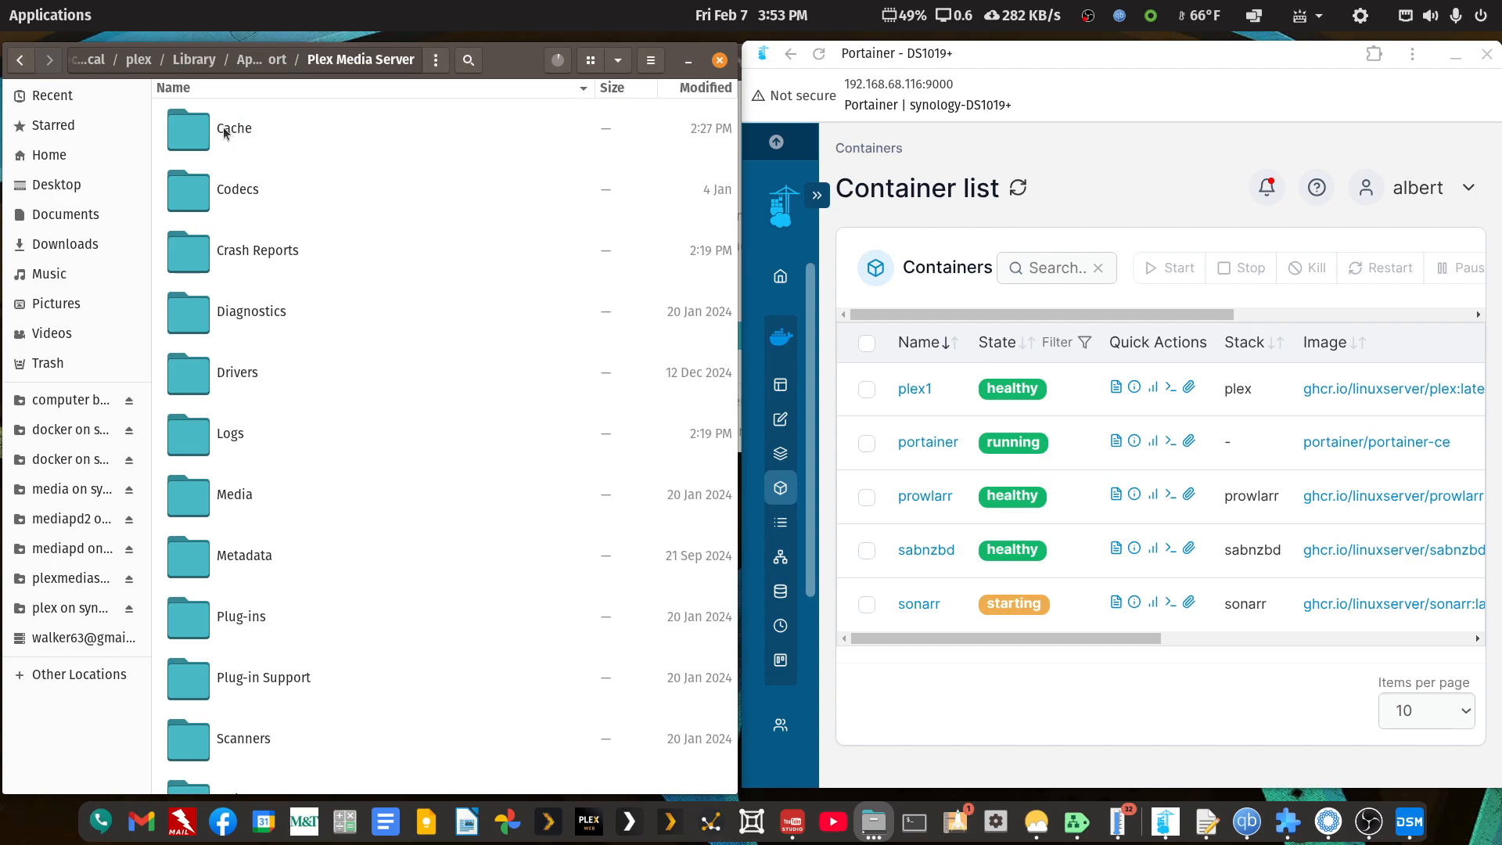
{"action": "left_click", "coordinate": [20, 60]}
{"action": "left_click", "coordinate": [21, 60]}
{"action": "left_click", "coordinate": [21, 60]}
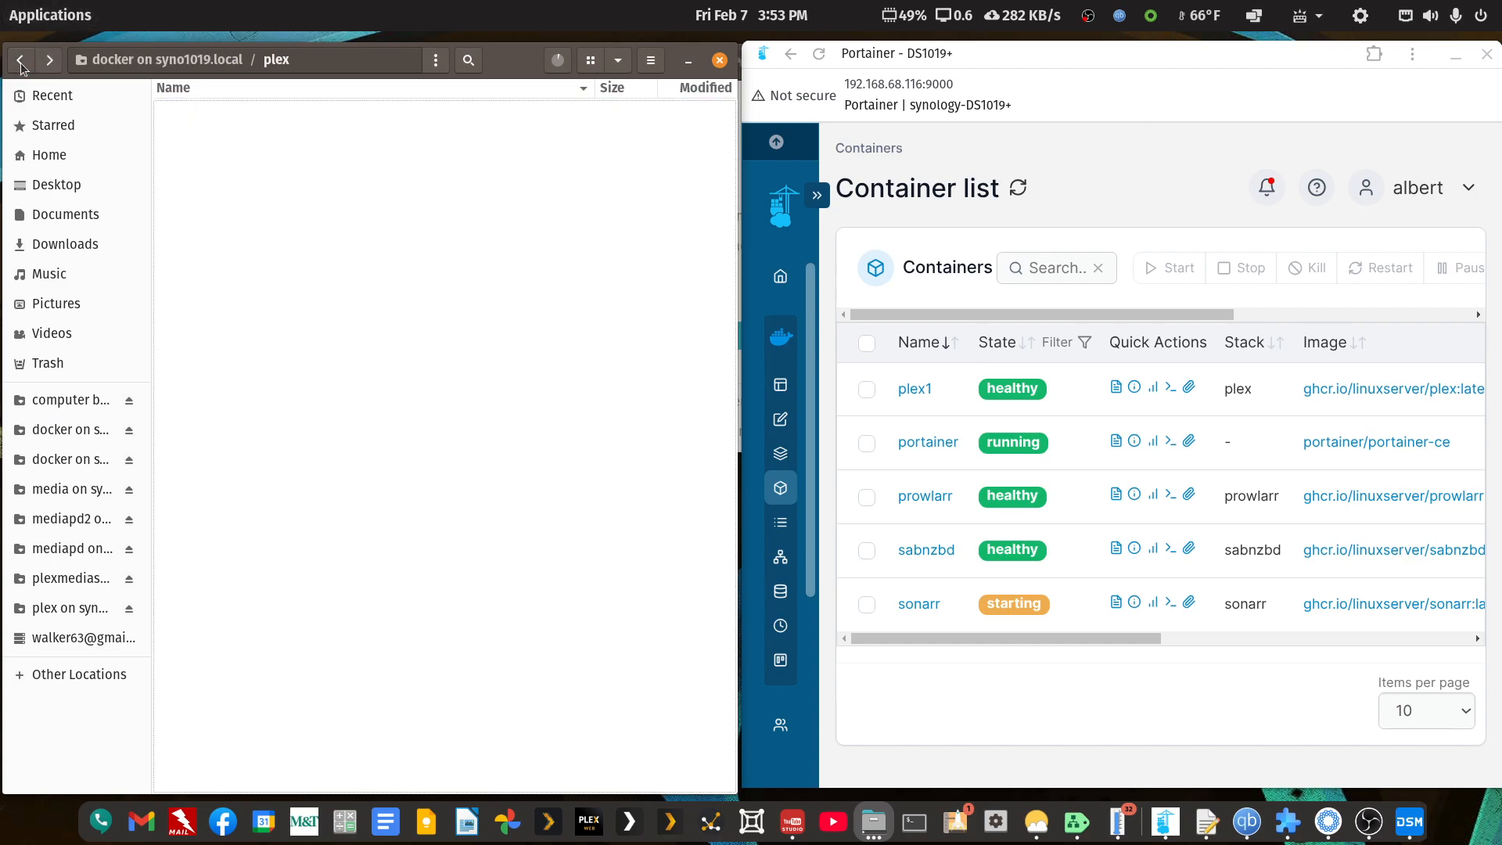
{"action": "left_click", "coordinate": [819, 53]}
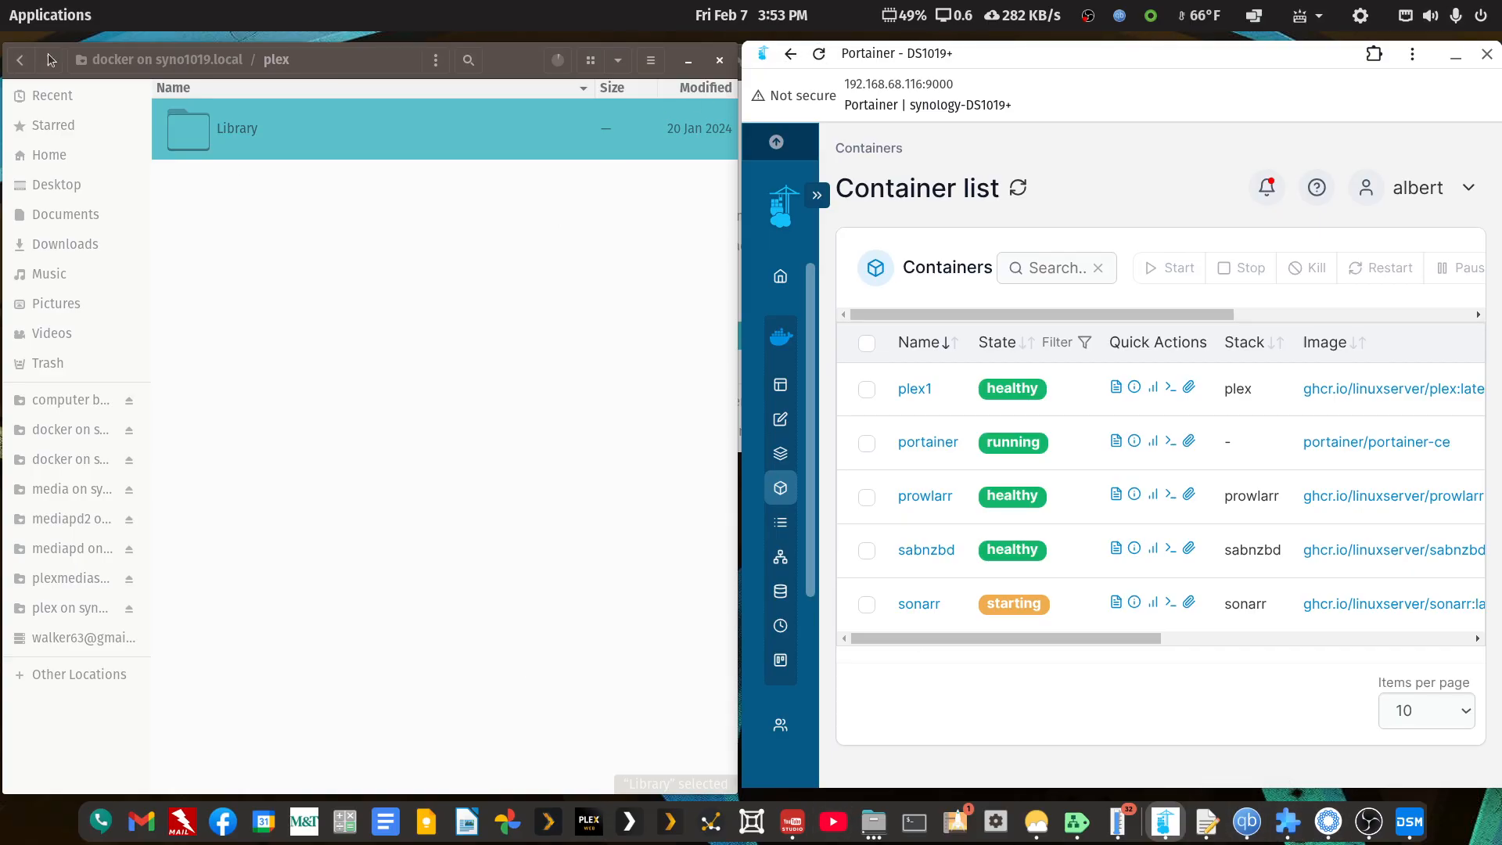
- Switch to the Synology DSM window and open the docker shared folder in File Station
{"action": "left_click", "coordinate": [1411, 827]}
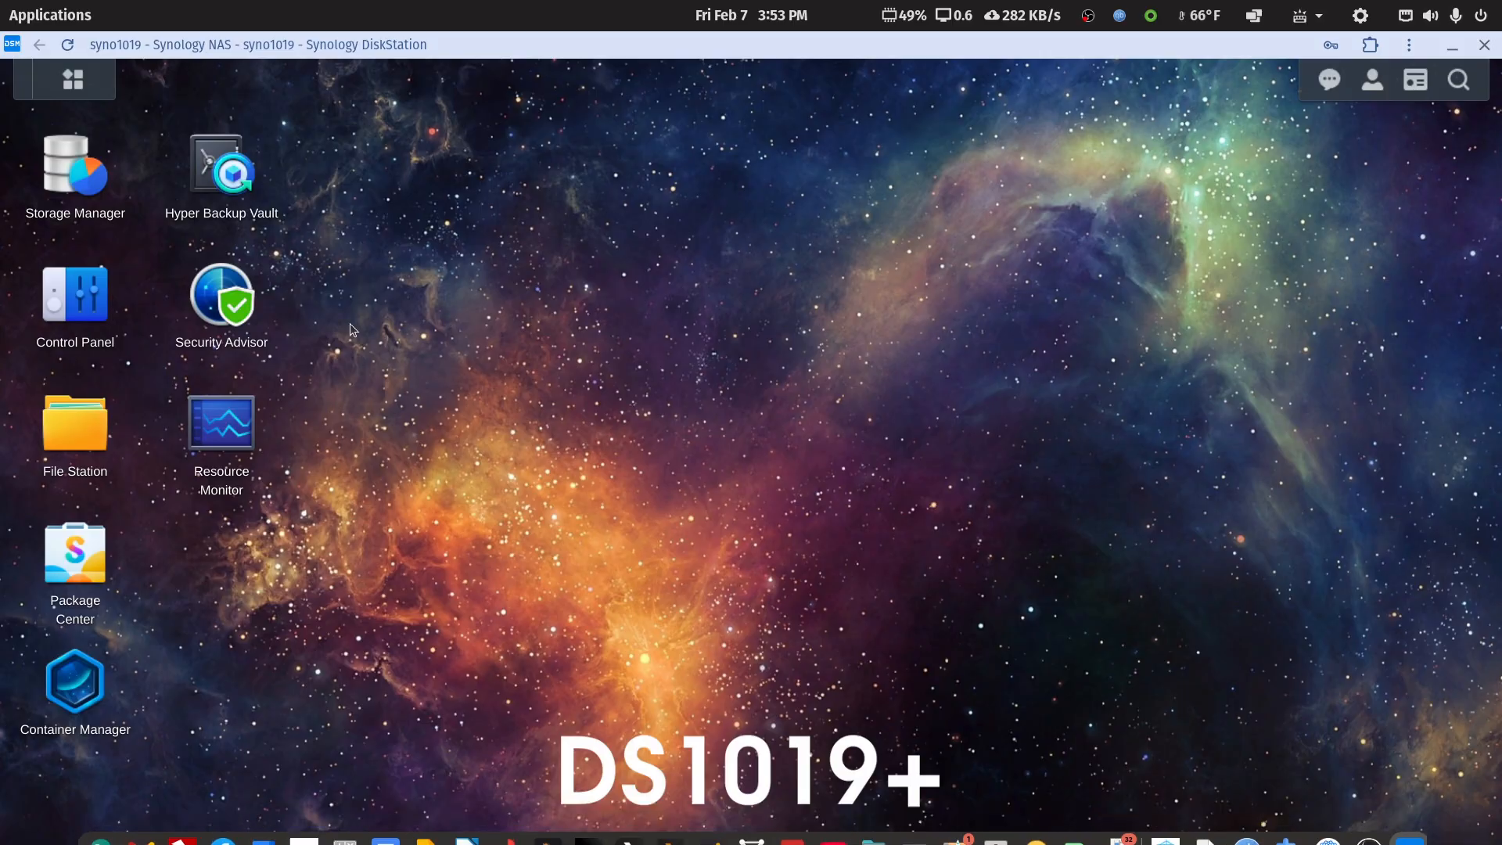
{"action": "left_click", "coordinate": [81, 423]}
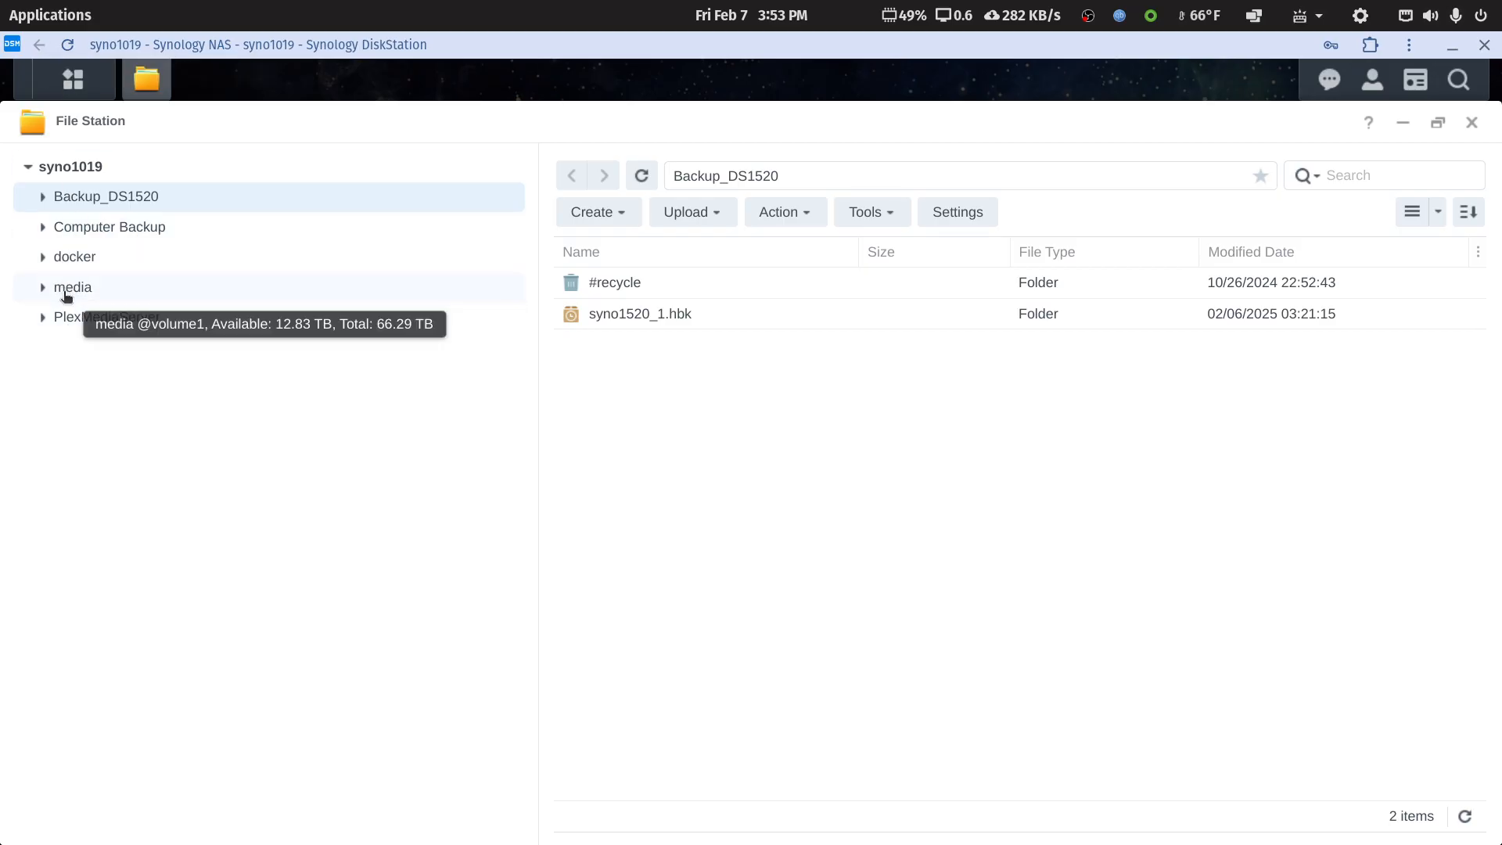
{"action": "left_click", "coordinate": [66, 263]}
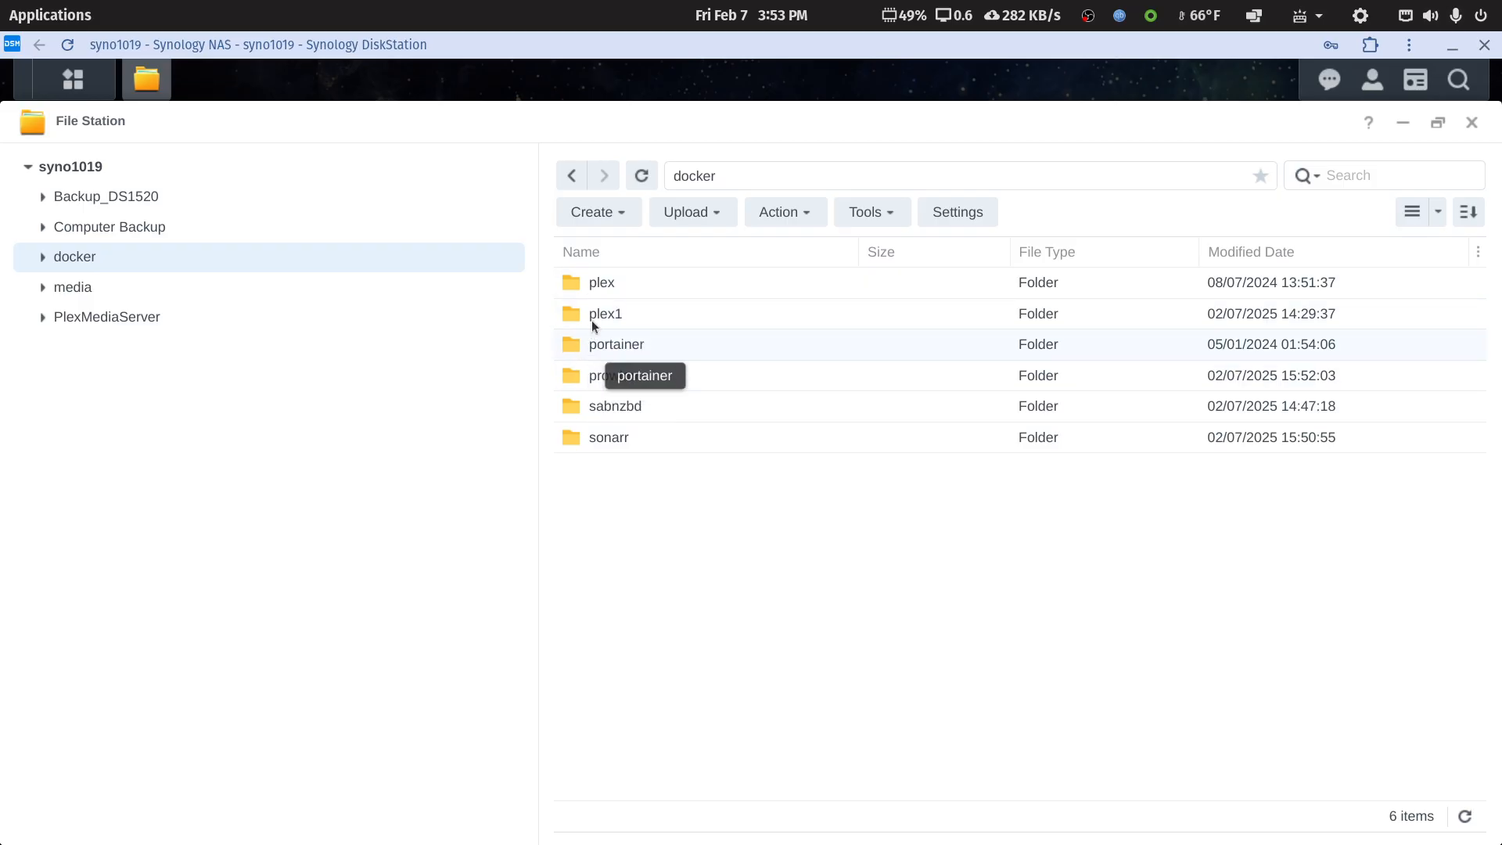
- Delete the plex folder from the docker shared folder and confirm the deletion
{"action": "left_click", "coordinate": [601, 283]}
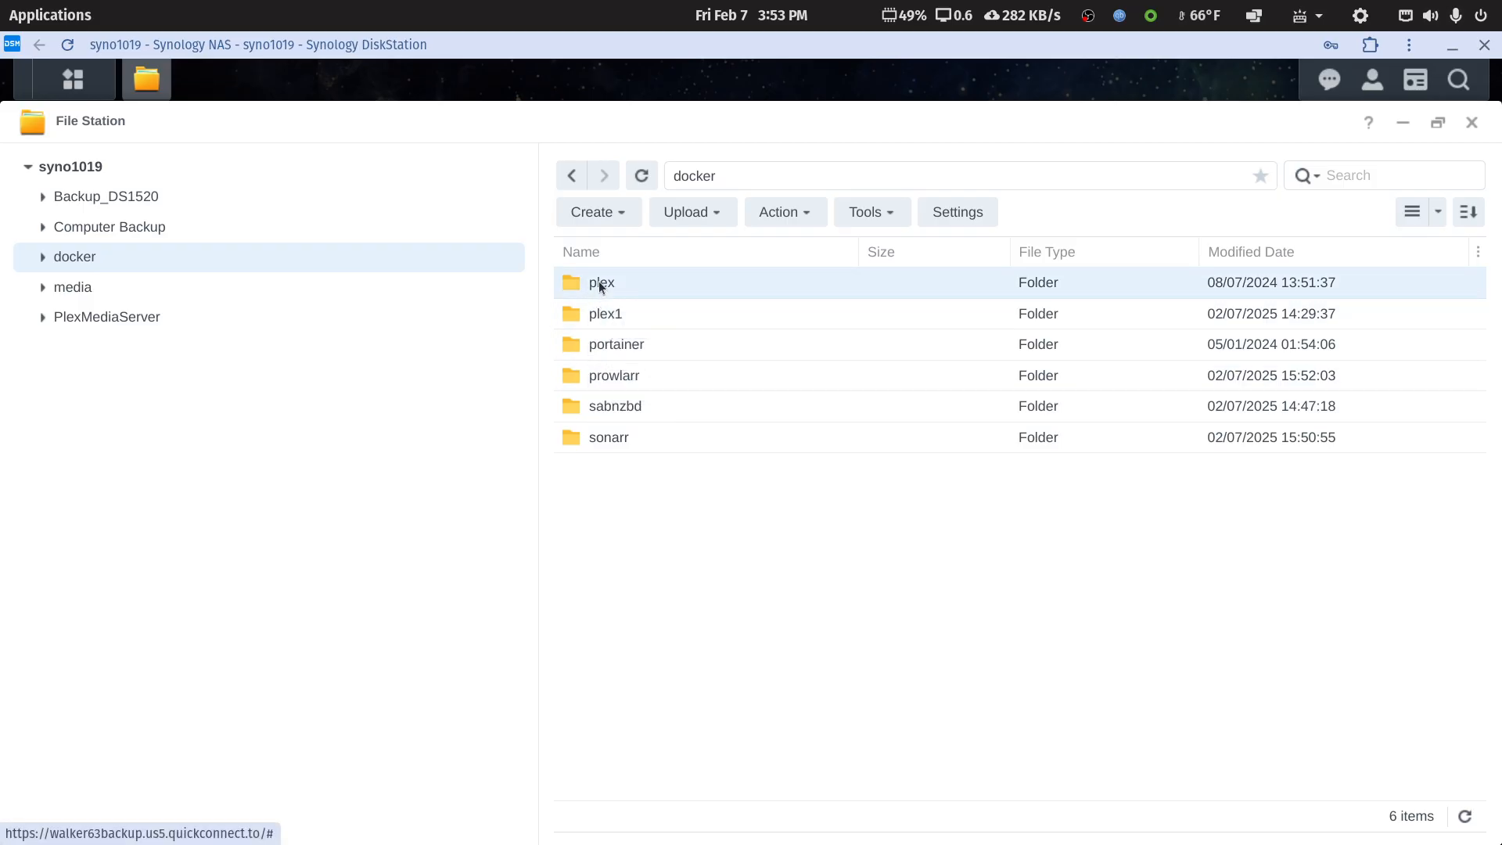
{"action": "left_click", "coordinate": [809, 219]}
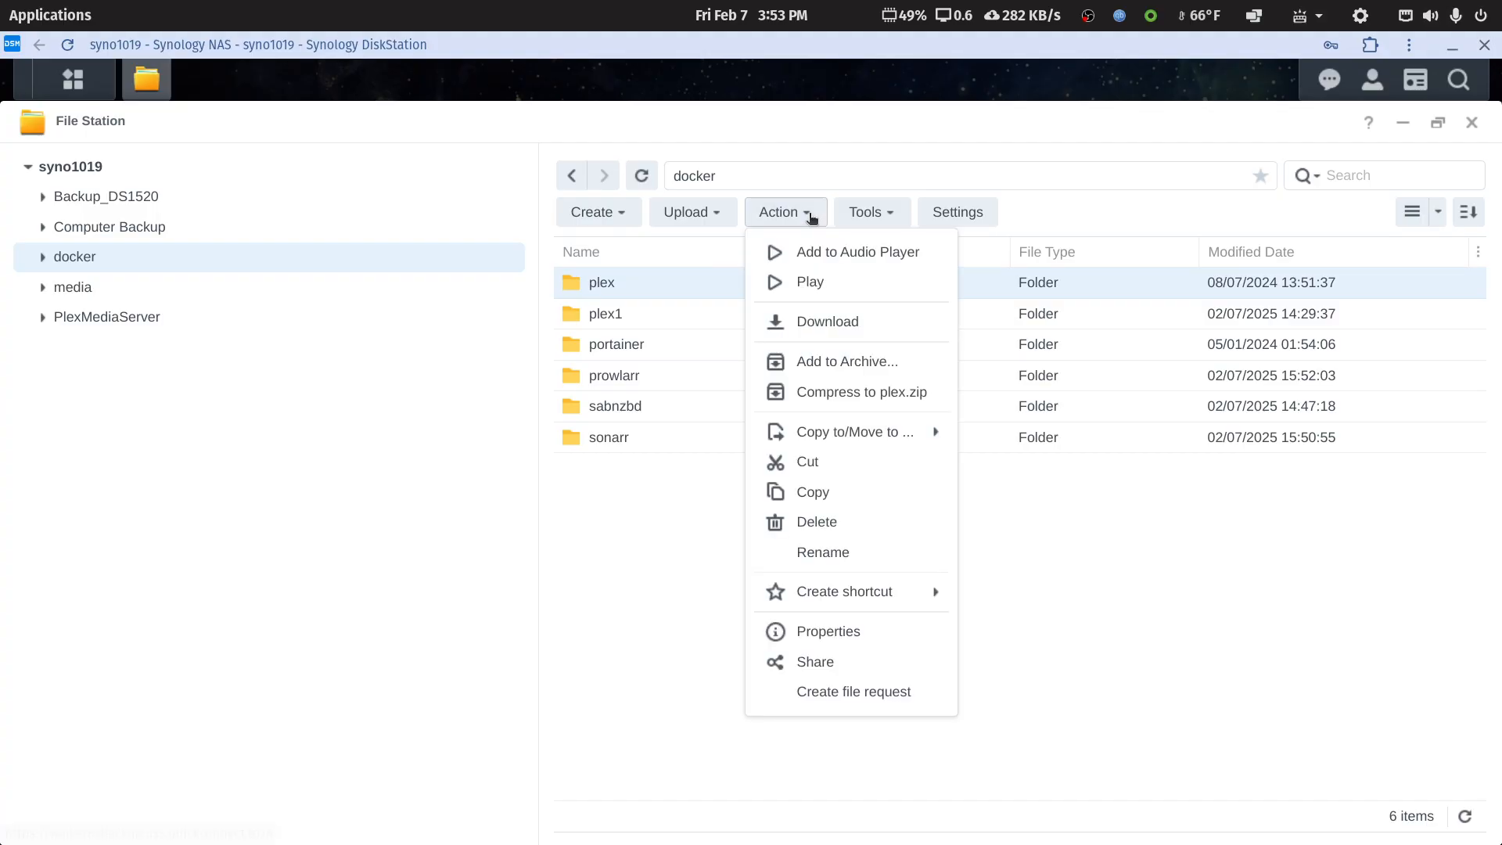
{"action": "left_click", "coordinate": [822, 520]}
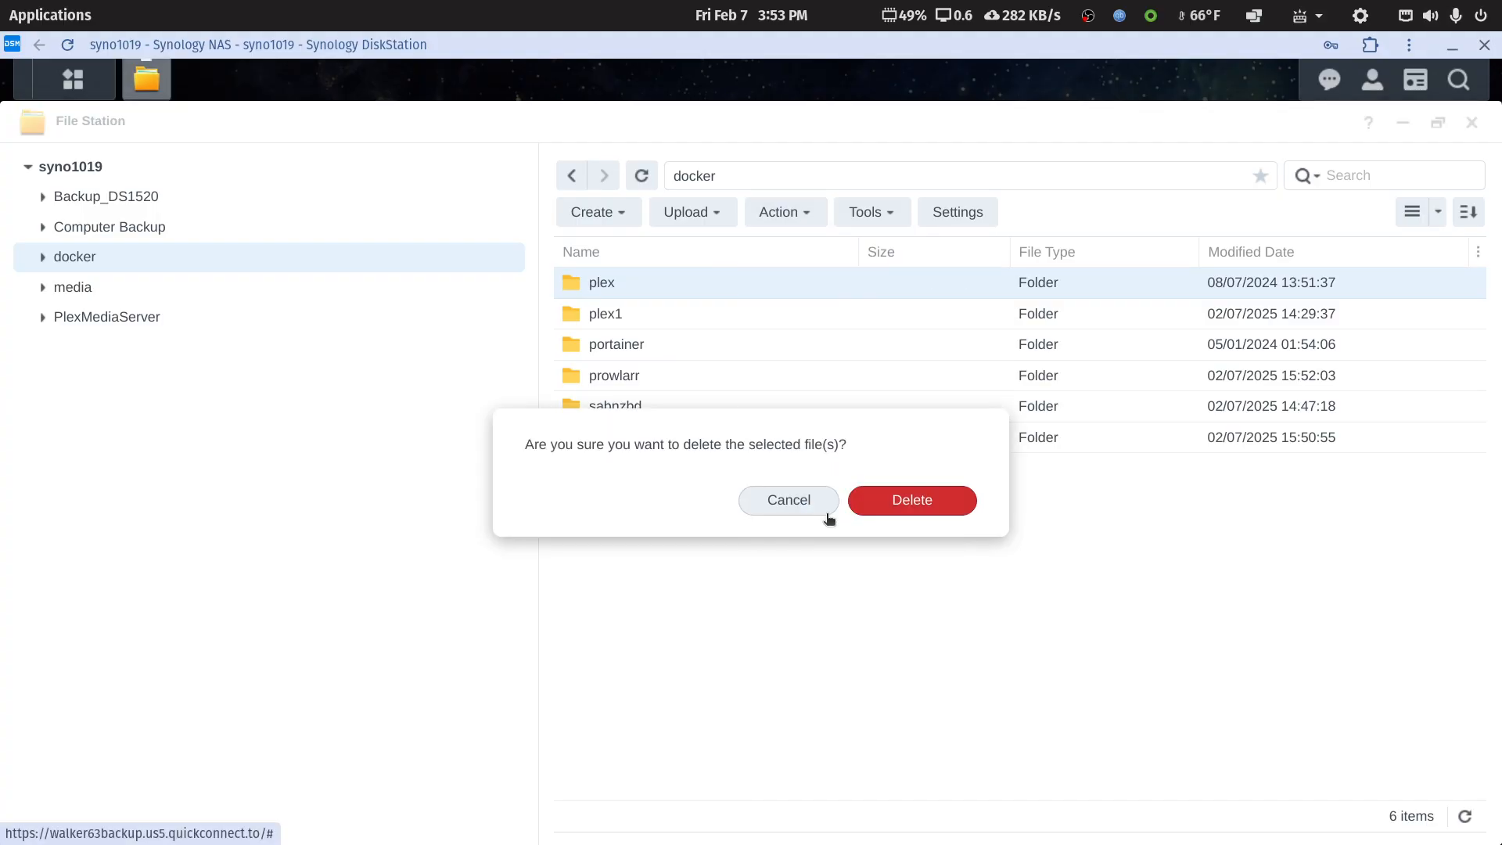
{"action": "left_click", "coordinate": [909, 503]}
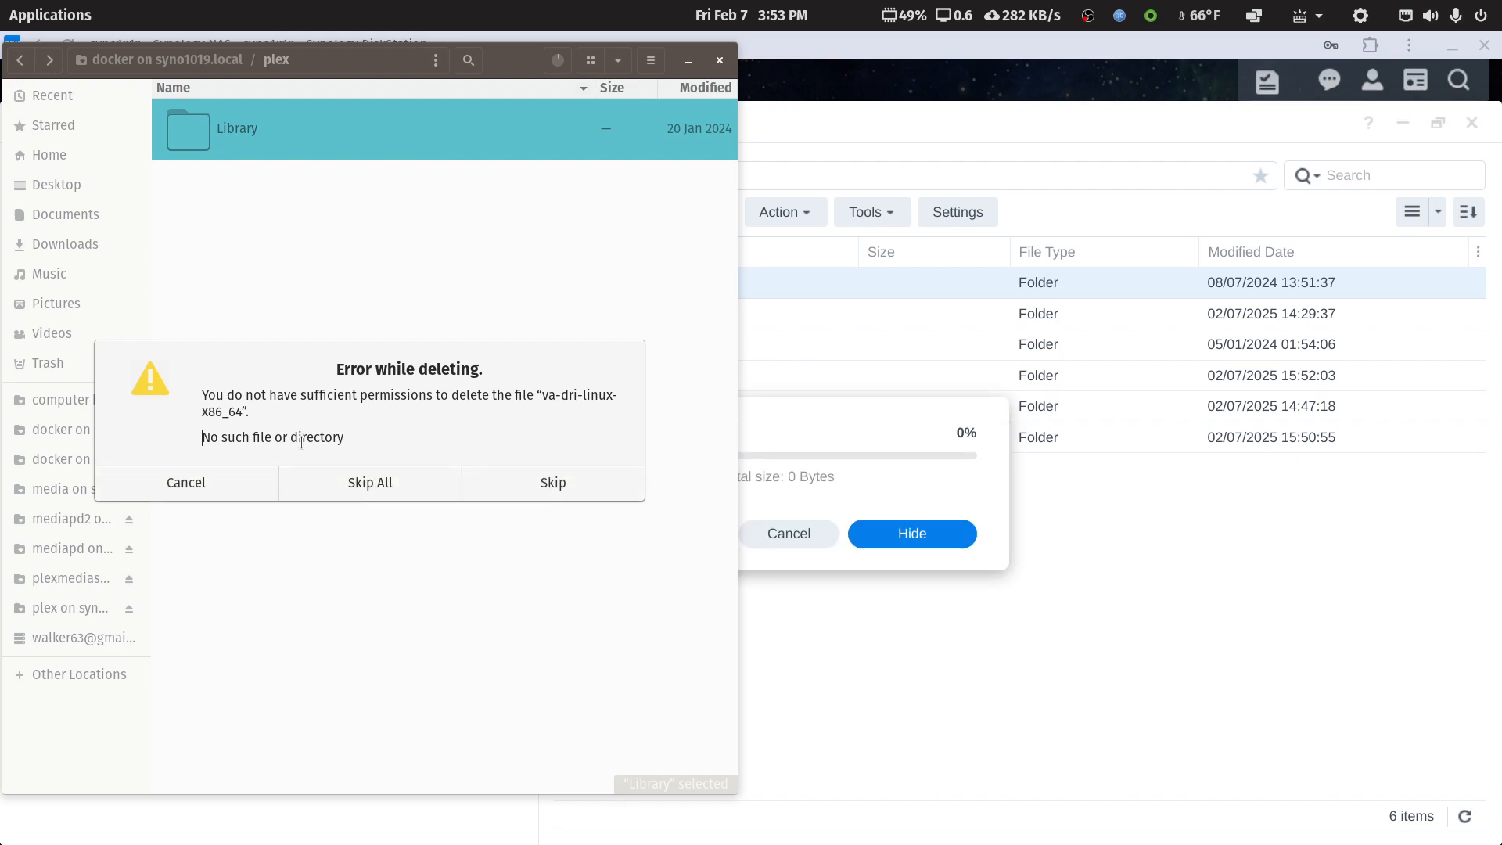
- Skip all deletion errors in the local file manager, dismiss File Station's deletion progress and minimize the DSM window
{"action": "left_click", "coordinate": [411, 490]}
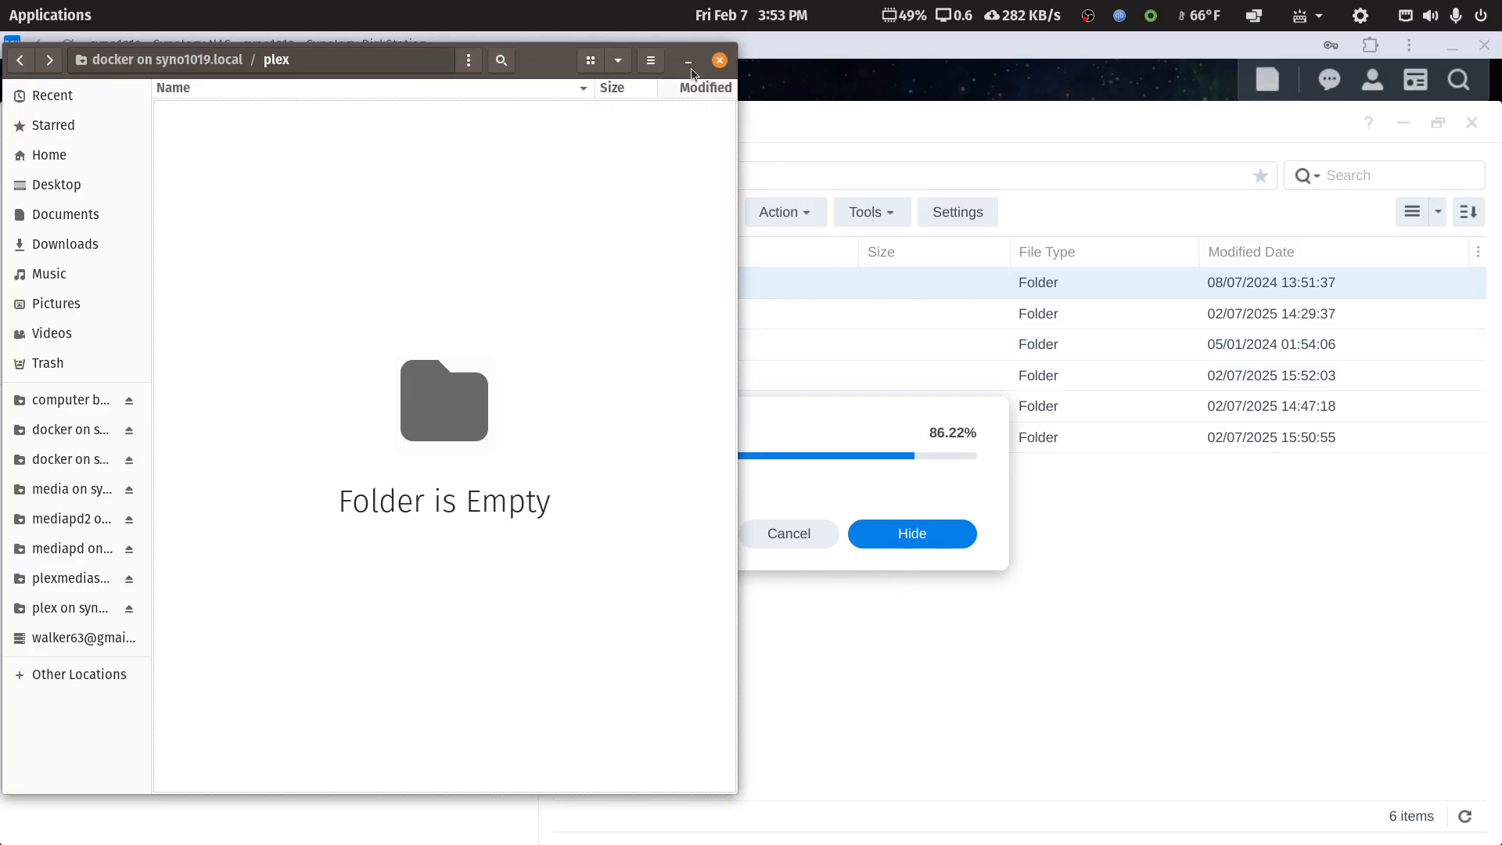
{"action": "left_click", "coordinate": [834, 429]}
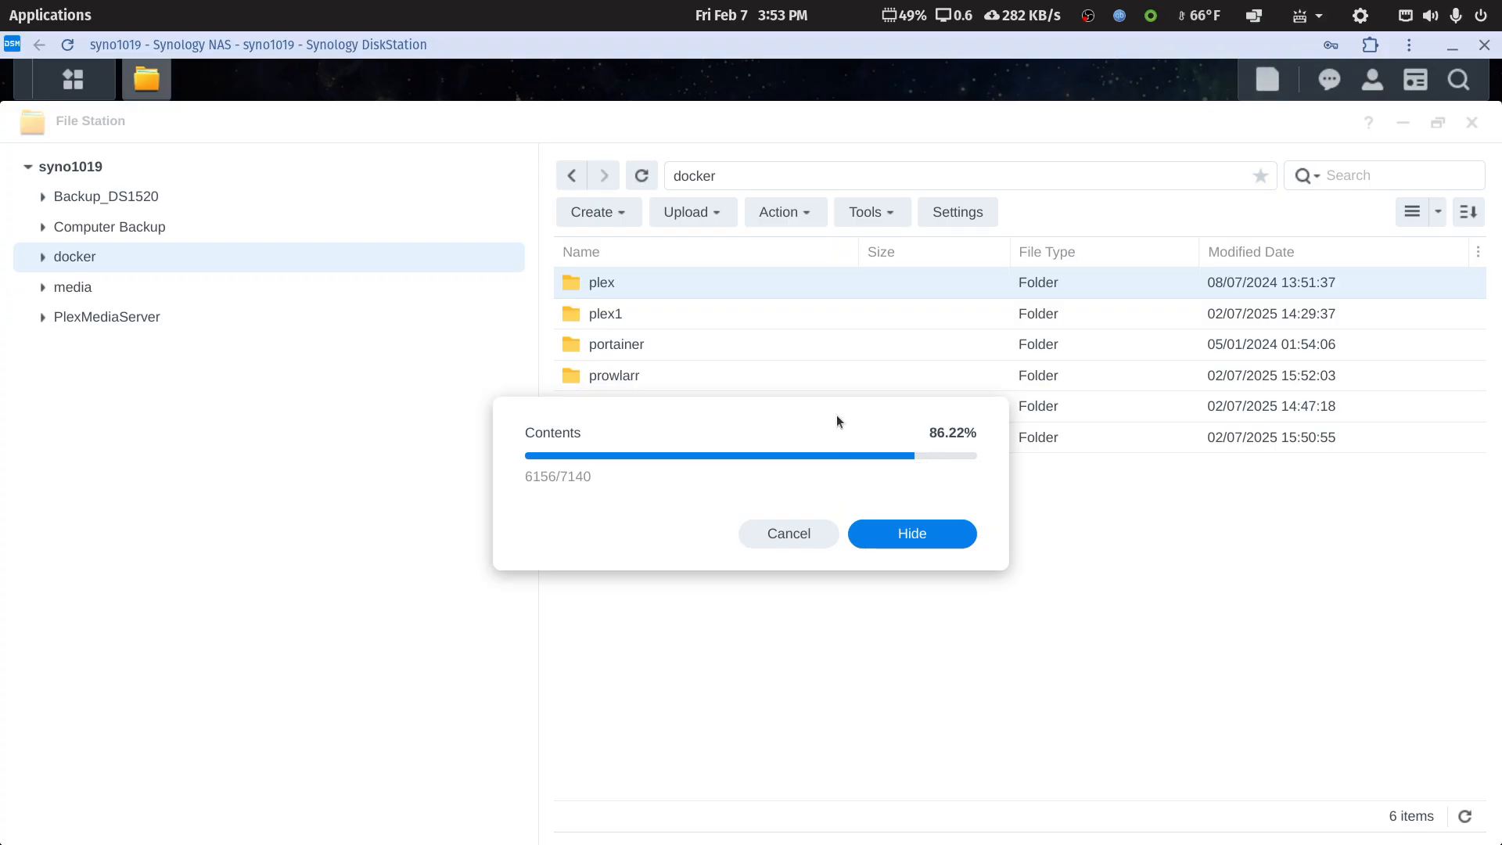
{"action": "left_click", "coordinate": [789, 533]}
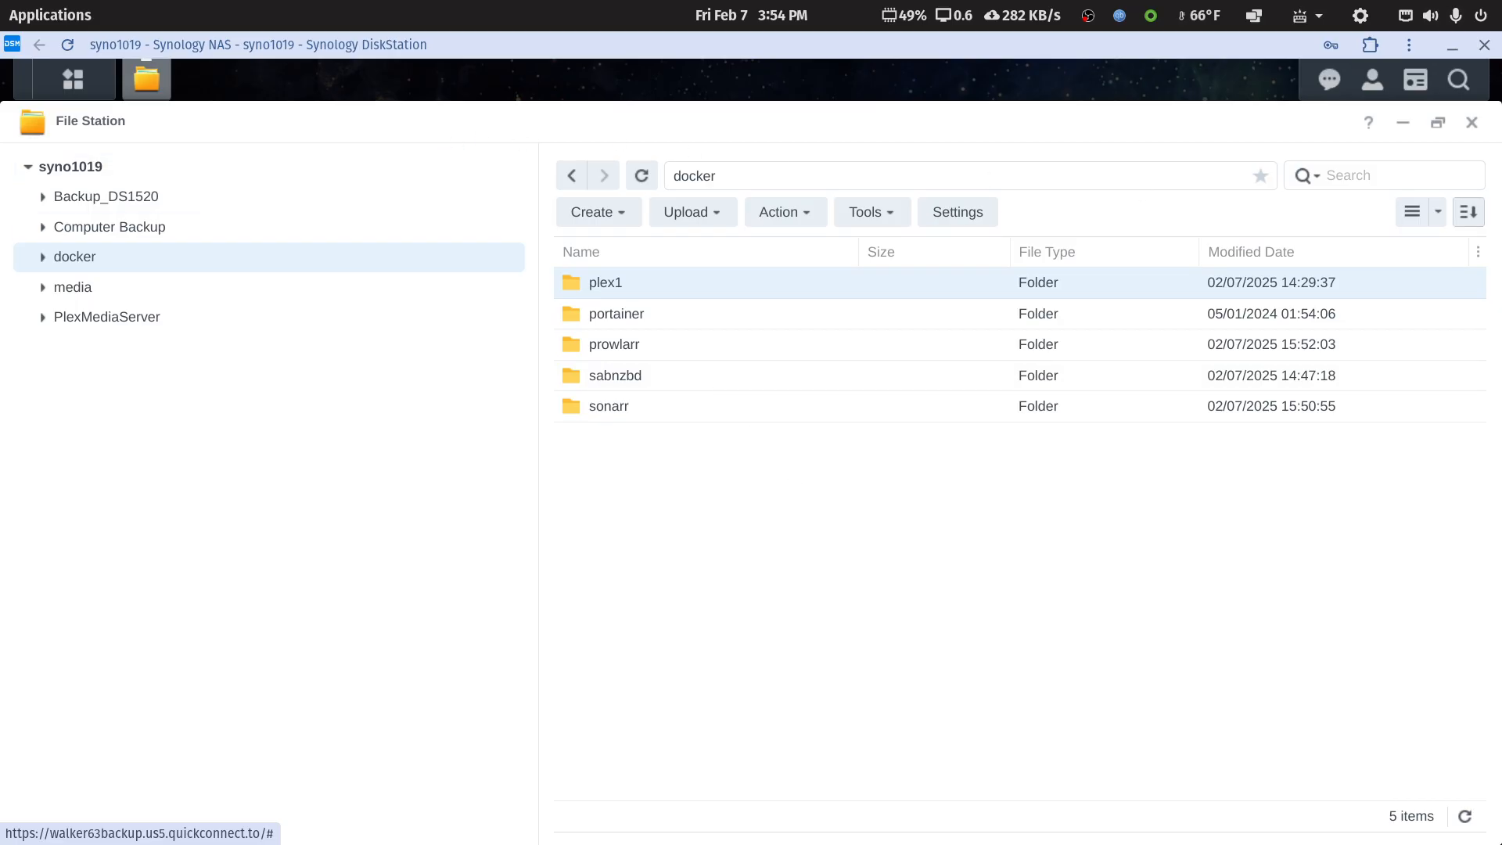
{"action": "left_click", "coordinate": [1453, 46]}
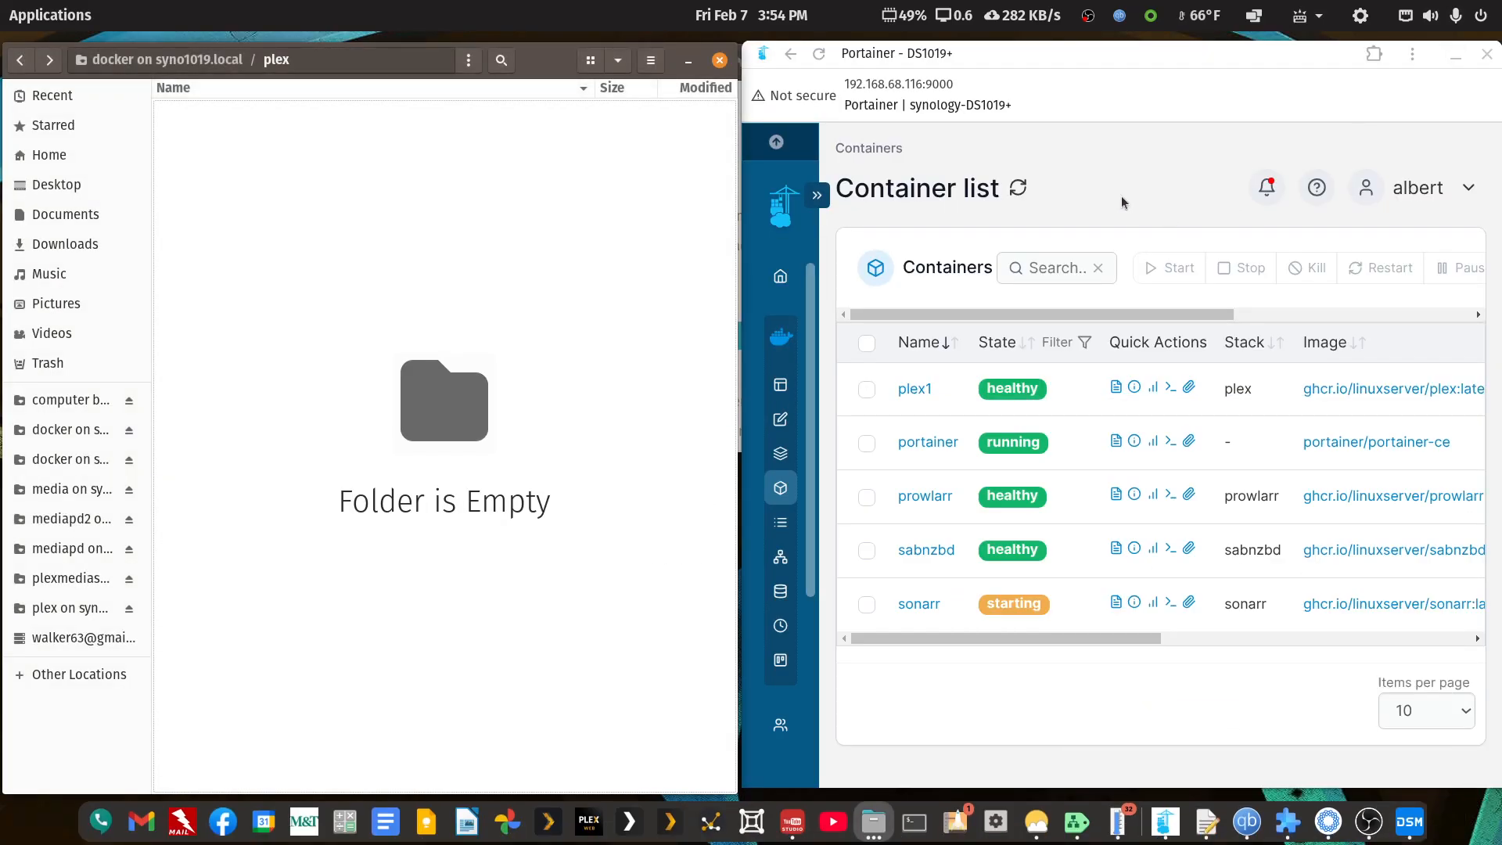
- Reload the Portainer container list and launch Google Chrome from the application search
{"action": "left_click", "coordinate": [819, 54]}
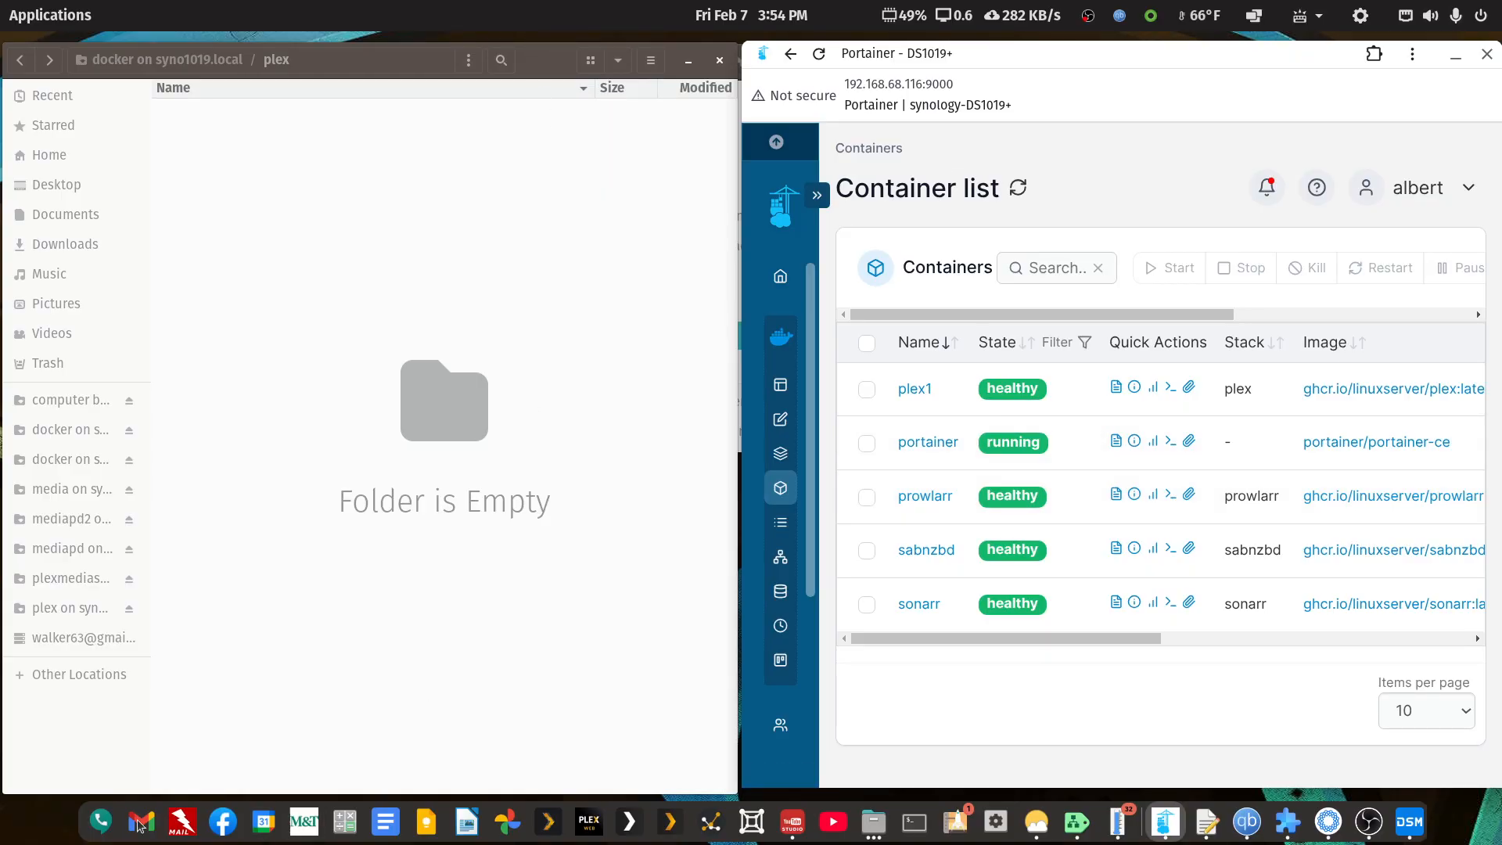
{"action": "left_click", "coordinate": [50, 15]}
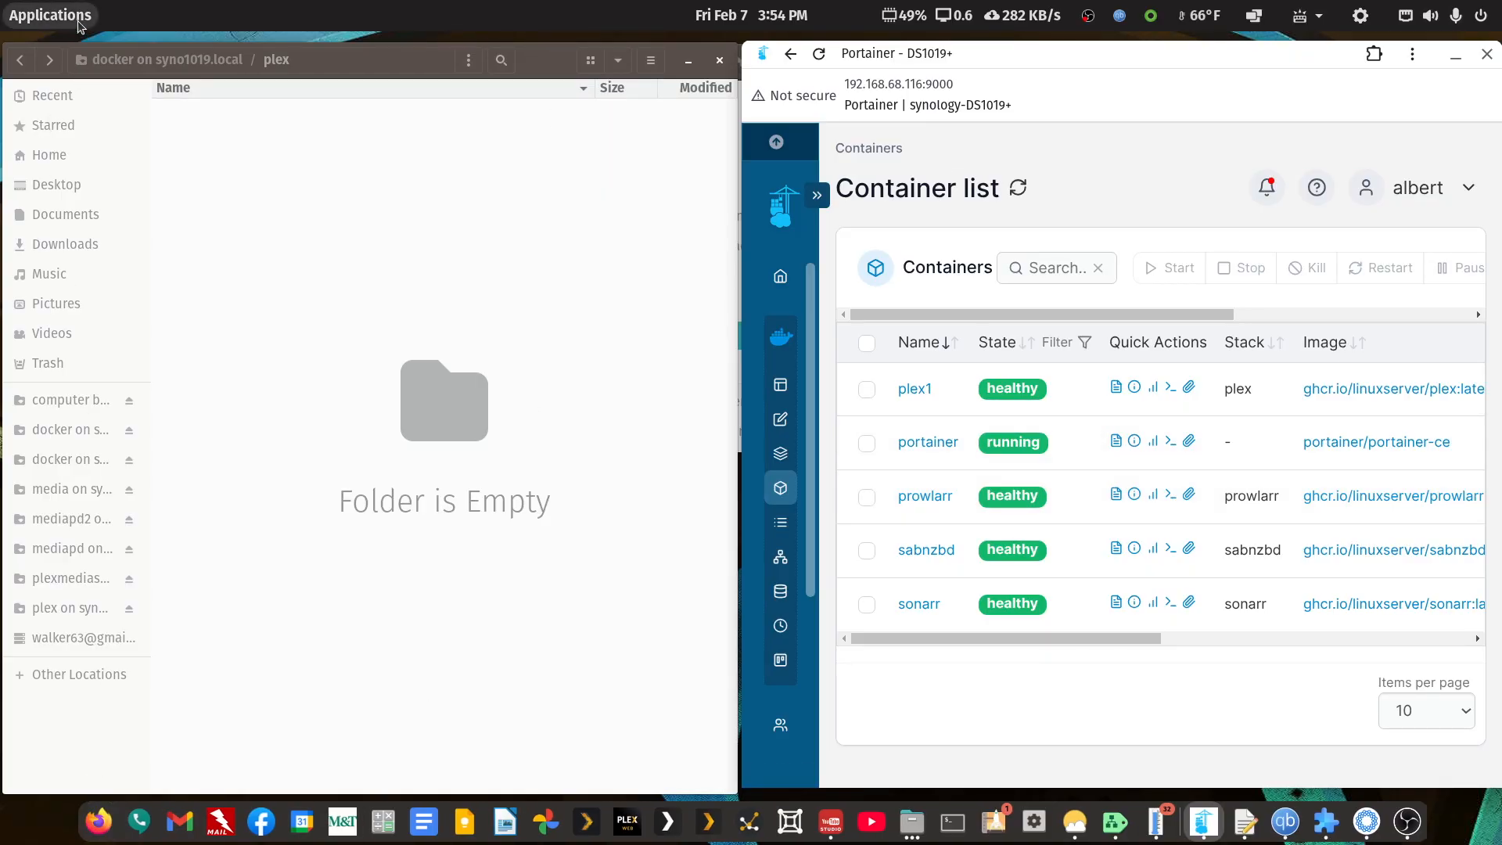
{"action": "type", "text": "s"}
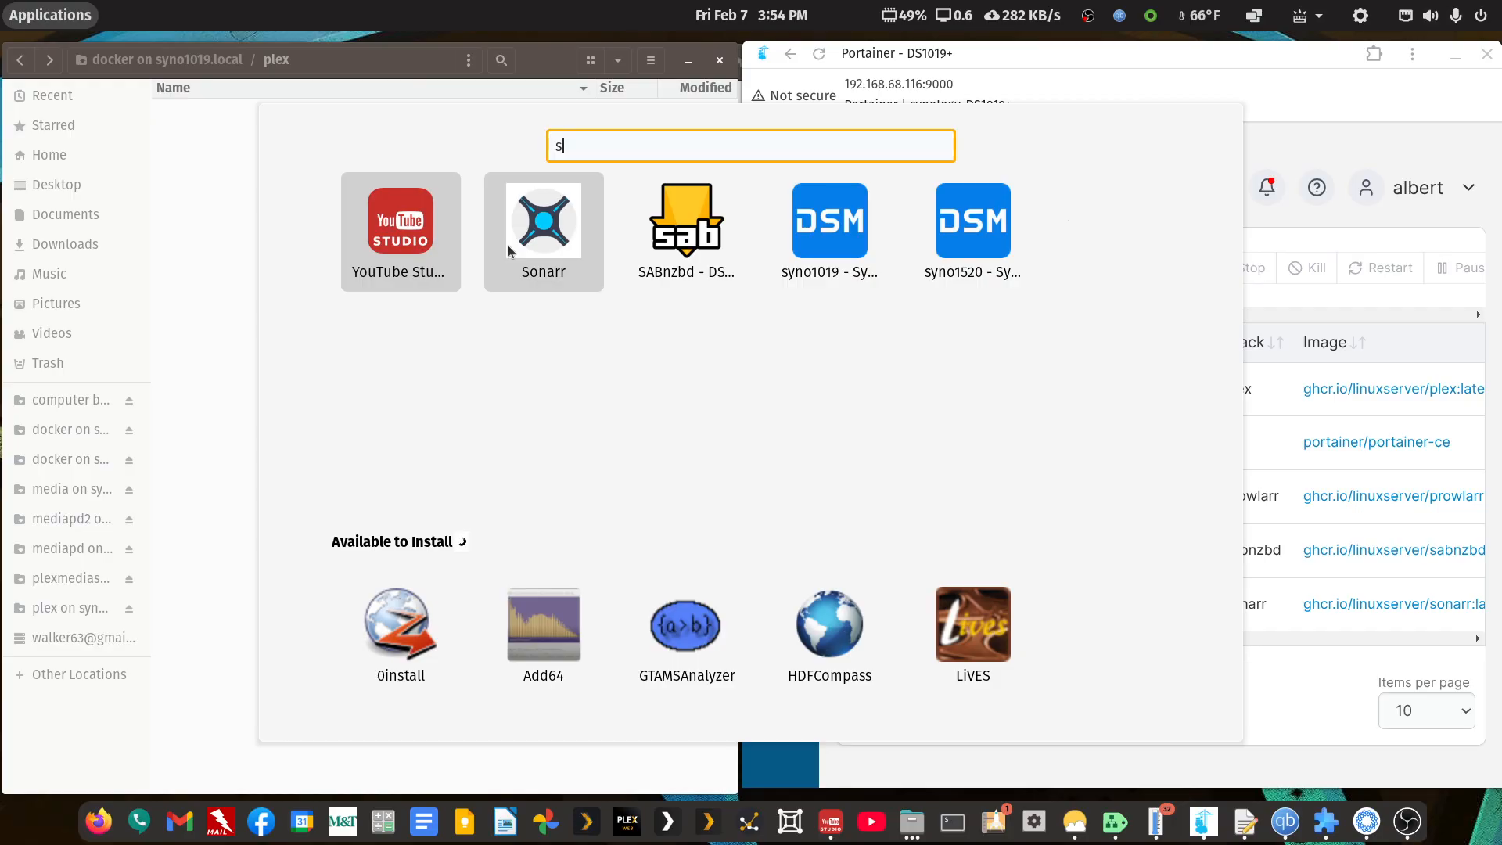
{"action": "key", "text": "BackSpace"}
{"action": "type", "text": "ch"}
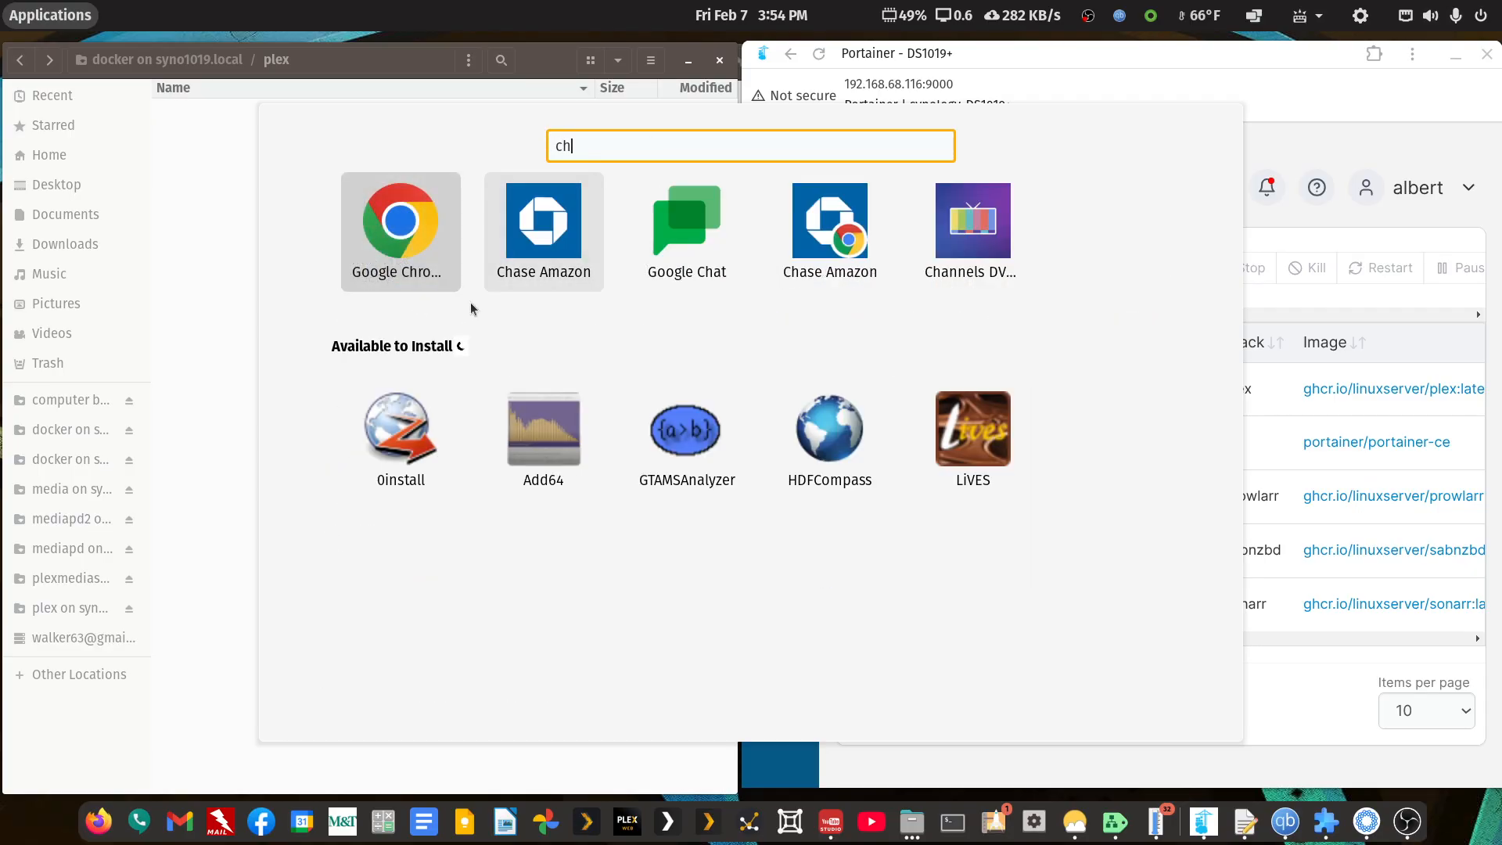
{"action": "key", "text": "Return"}
{"action": "double_click", "coordinate": [728, 78]}
{"action": "left_click", "coordinate": [518, 79]}
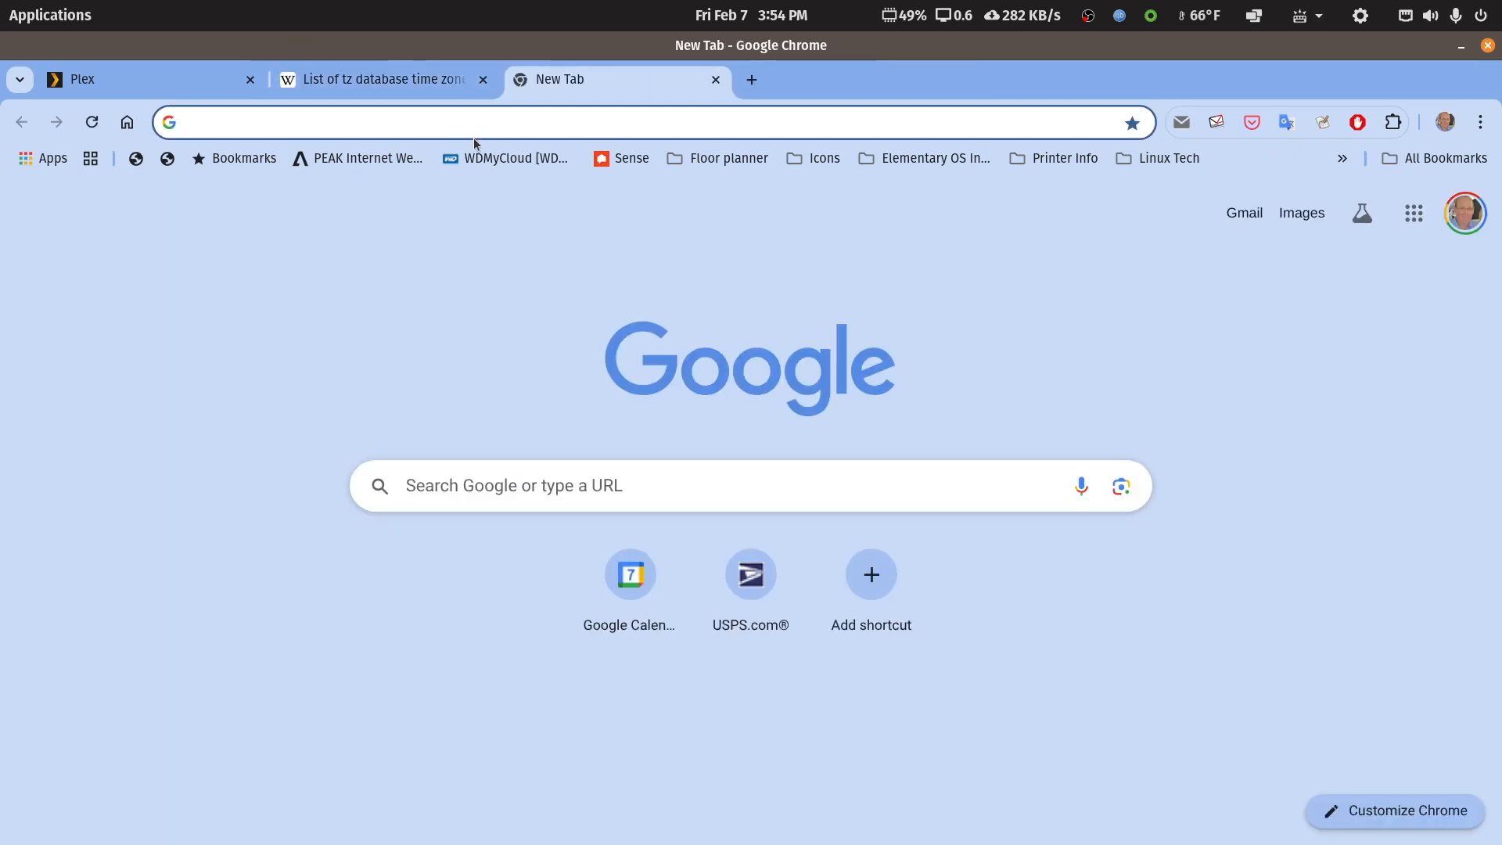
{"action": "left_click", "coordinate": [476, 129]}
{"action": "type", "text": "http://192.168.68.116:8989"}
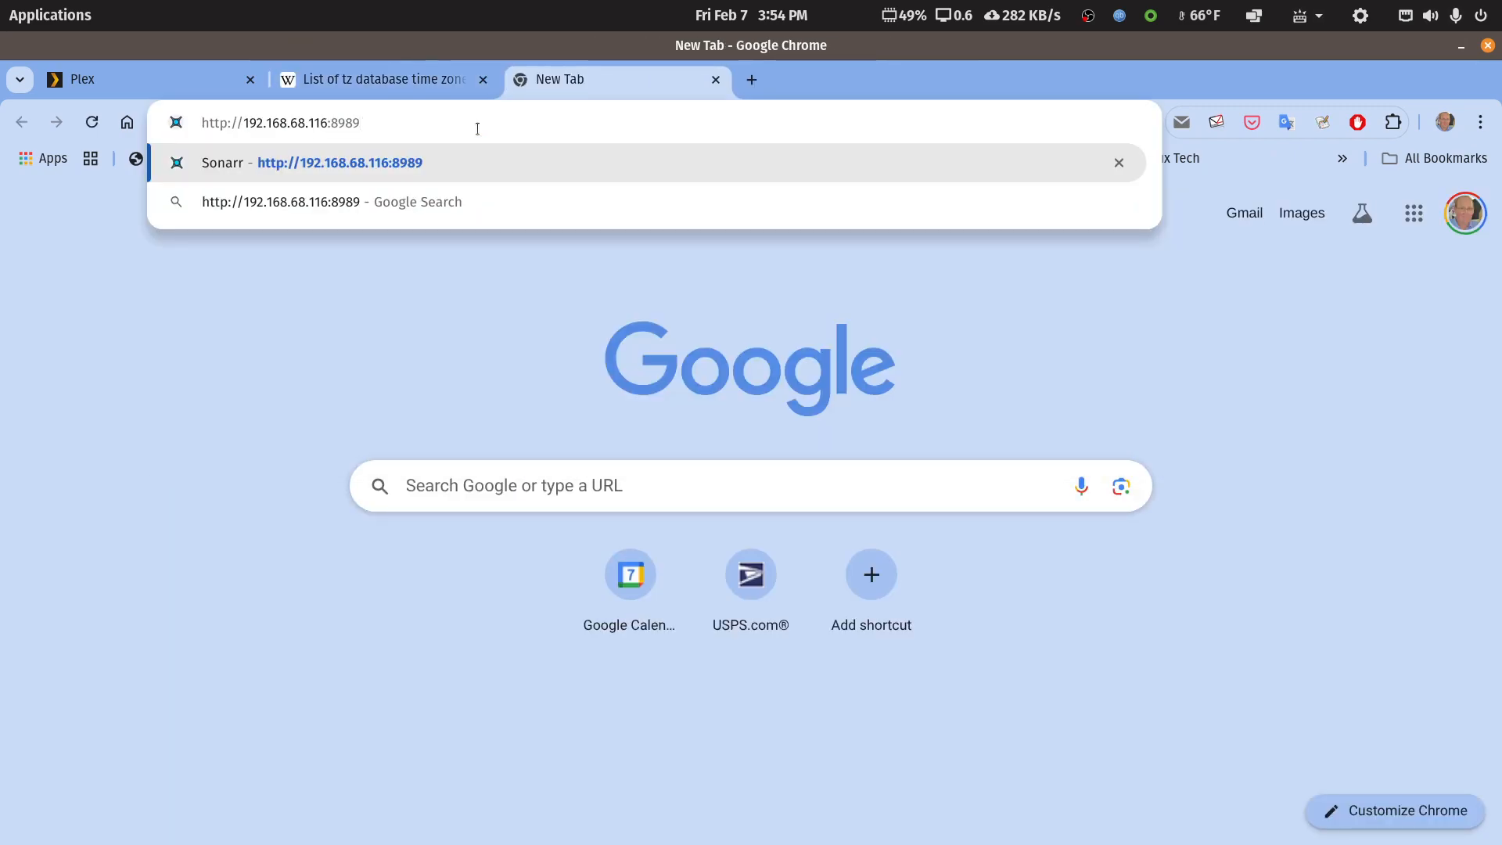
{"action": "key", "text": "Return"}
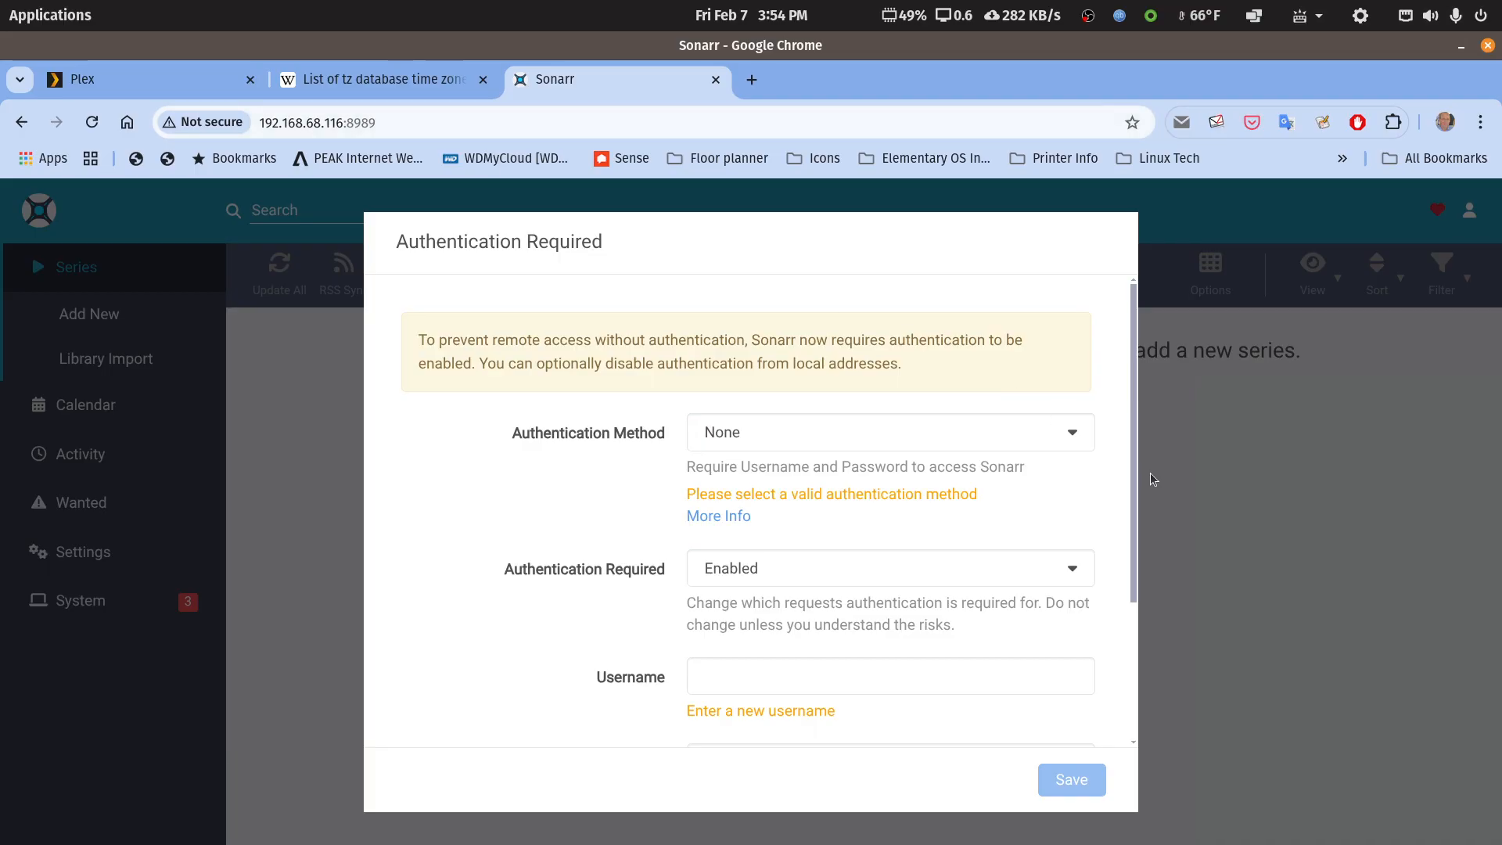
- Look through the fields of Sonarr's Authentication Required dialog and restore the browser window to its smaller size
{"action": "mouse_move", "coordinate": [1133, 519]}
{"action": "left_mouse_down"}
{"action": "mouse_move", "coordinate": [1129, 687]}
{"action": "mouse_move", "coordinate": [1134, 533]}
{"action": "left_mouse_up"}
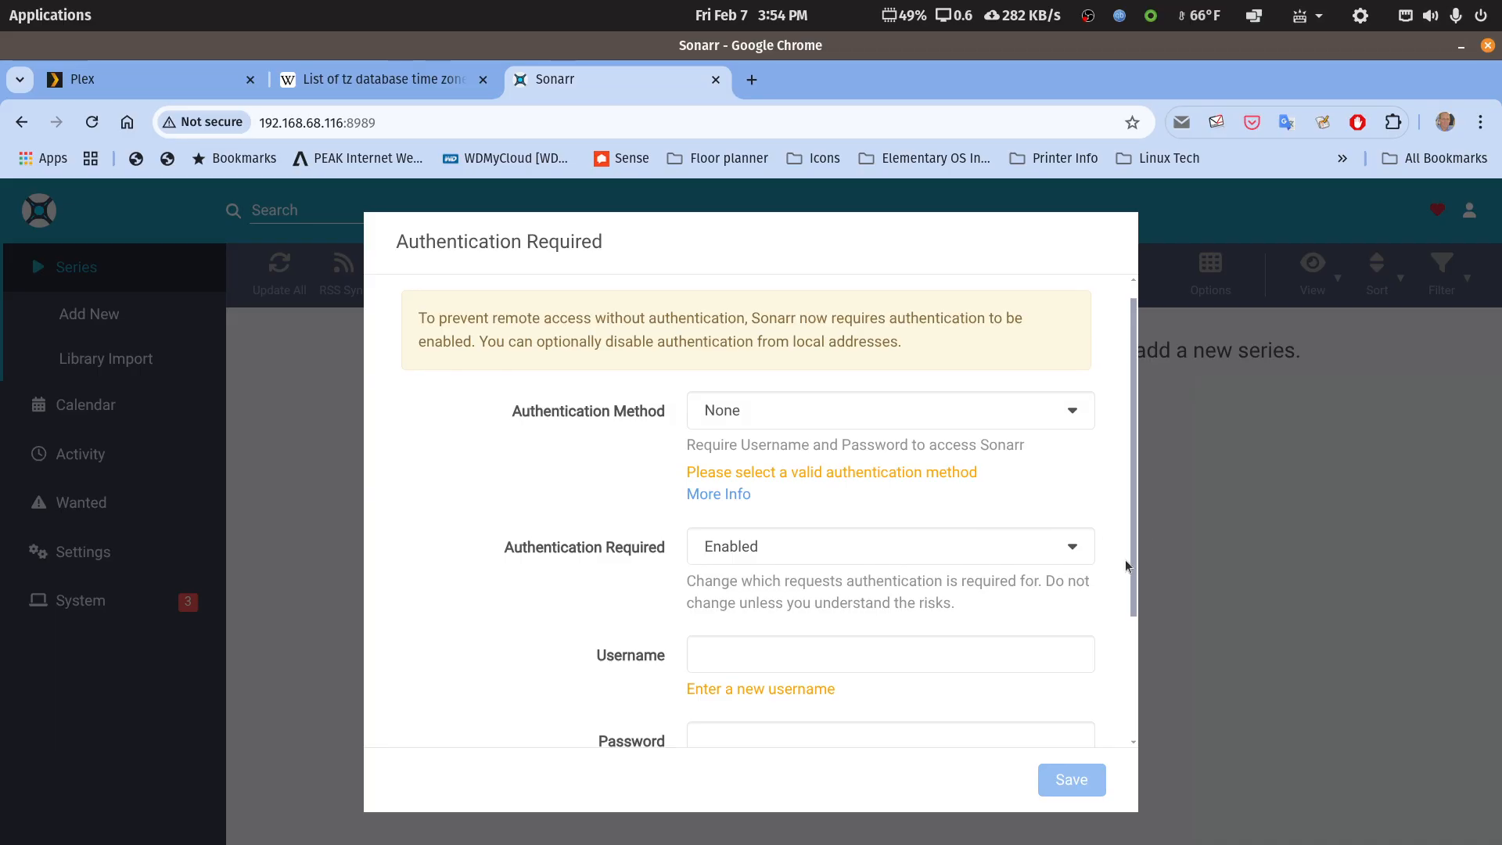
{"action": "left_click_drag", "start_coordinate": [1134, 557], "coordinate": [1143, 607]}
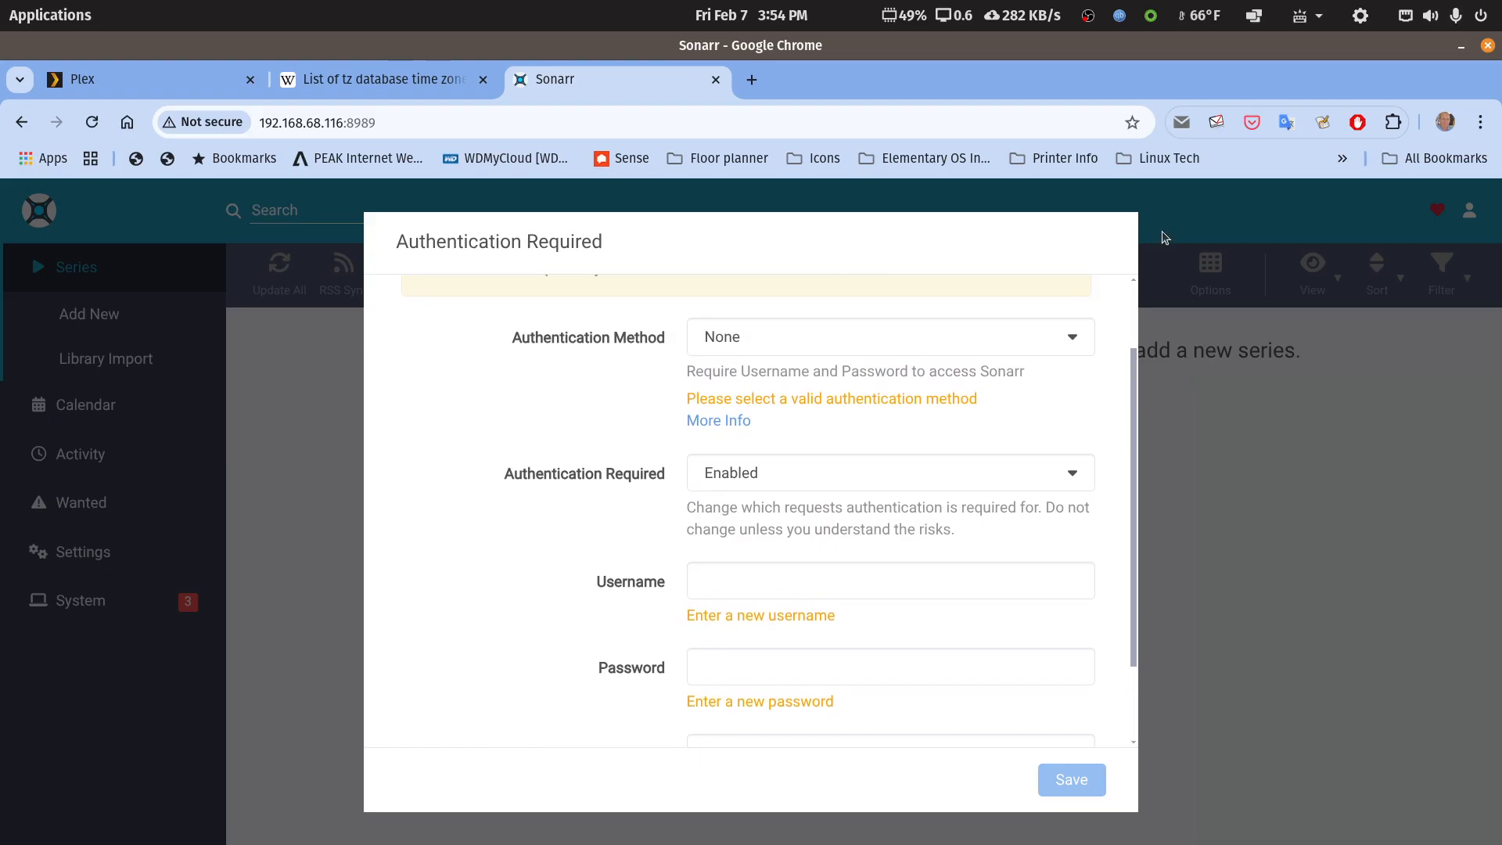
{"action": "double_click", "coordinate": [1064, 50]}
- Copy the Radarr compose block from version: '3.9' through port 7878:7878 in the notes document, and minimize the editor and browser
{"action": "left_click_drag", "start_coordinate": [1501, 313], "coordinate": [955, 140]}
{"action": "scroll", "coordinate": [650, 497], "scroll_direction": "down", "scroll_amount": 2}
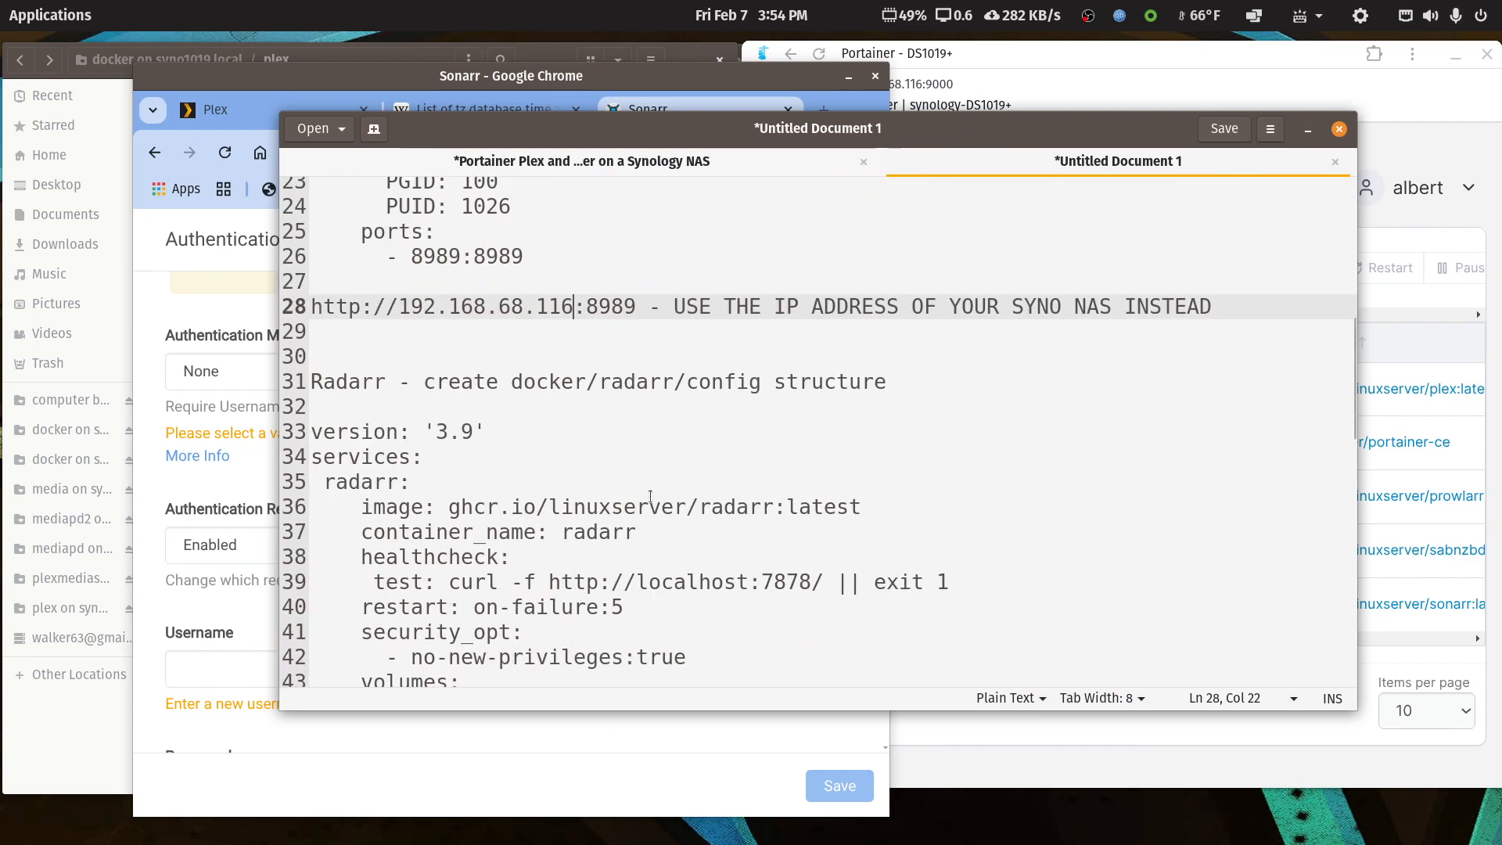
{"action": "scroll", "coordinate": [651, 497], "scroll_direction": "down", "scroll_amount": 2}
{"action": "scroll", "coordinate": [288, 379], "scroll_direction": "up", "scroll_amount": 1}
{"action": "left_click_drag", "start_coordinate": [288, 379], "coordinate": [583, 556]}
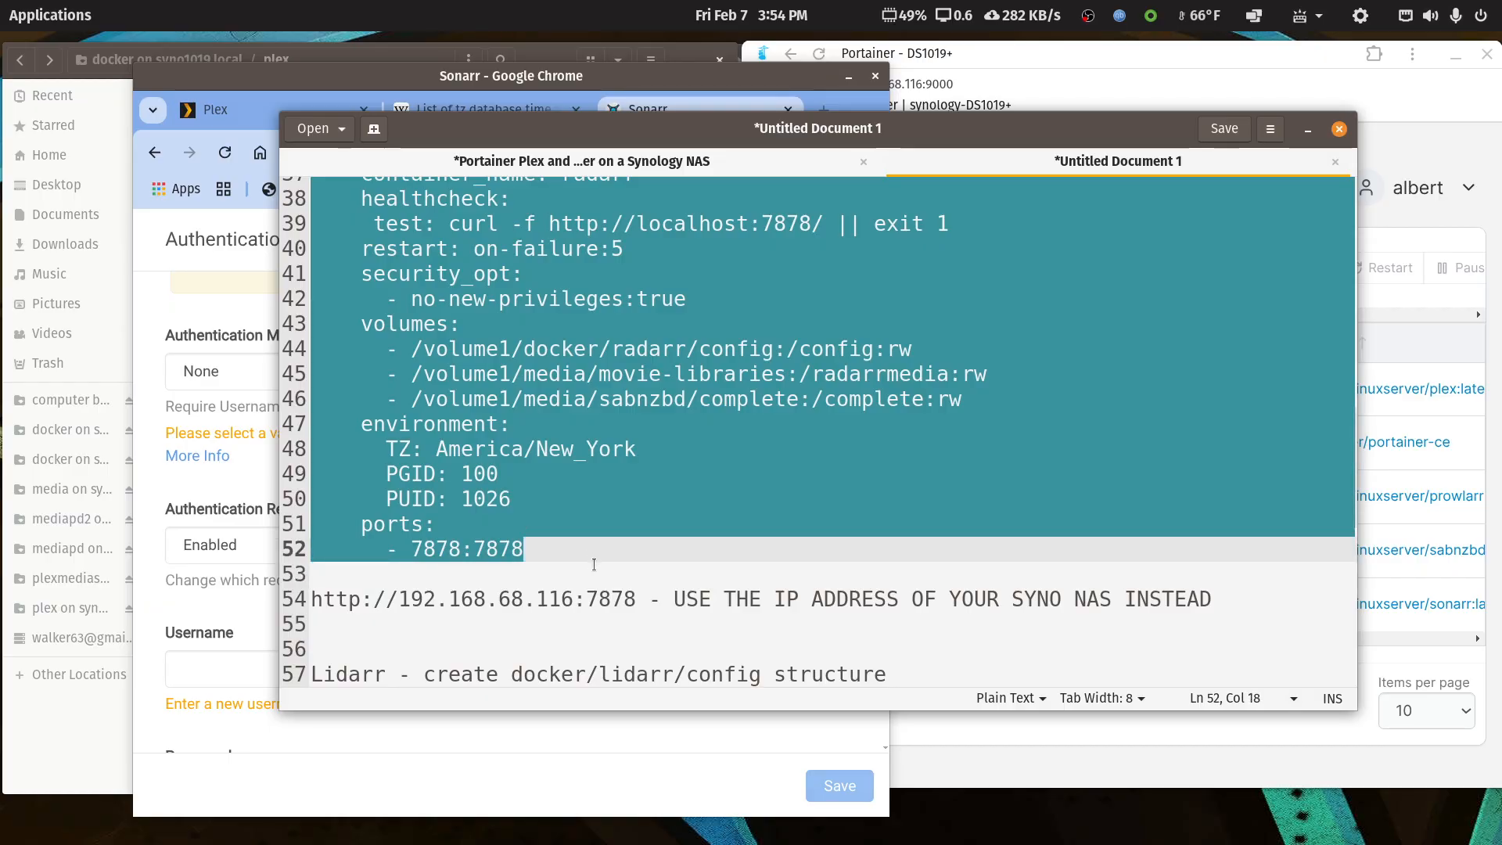
{"action": "scroll", "coordinate": [583, 557], "scroll_direction": "up", "scroll_amount": 2}
{"action": "scroll", "coordinate": [603, 563], "scroll_direction": "up", "scroll_amount": 2}
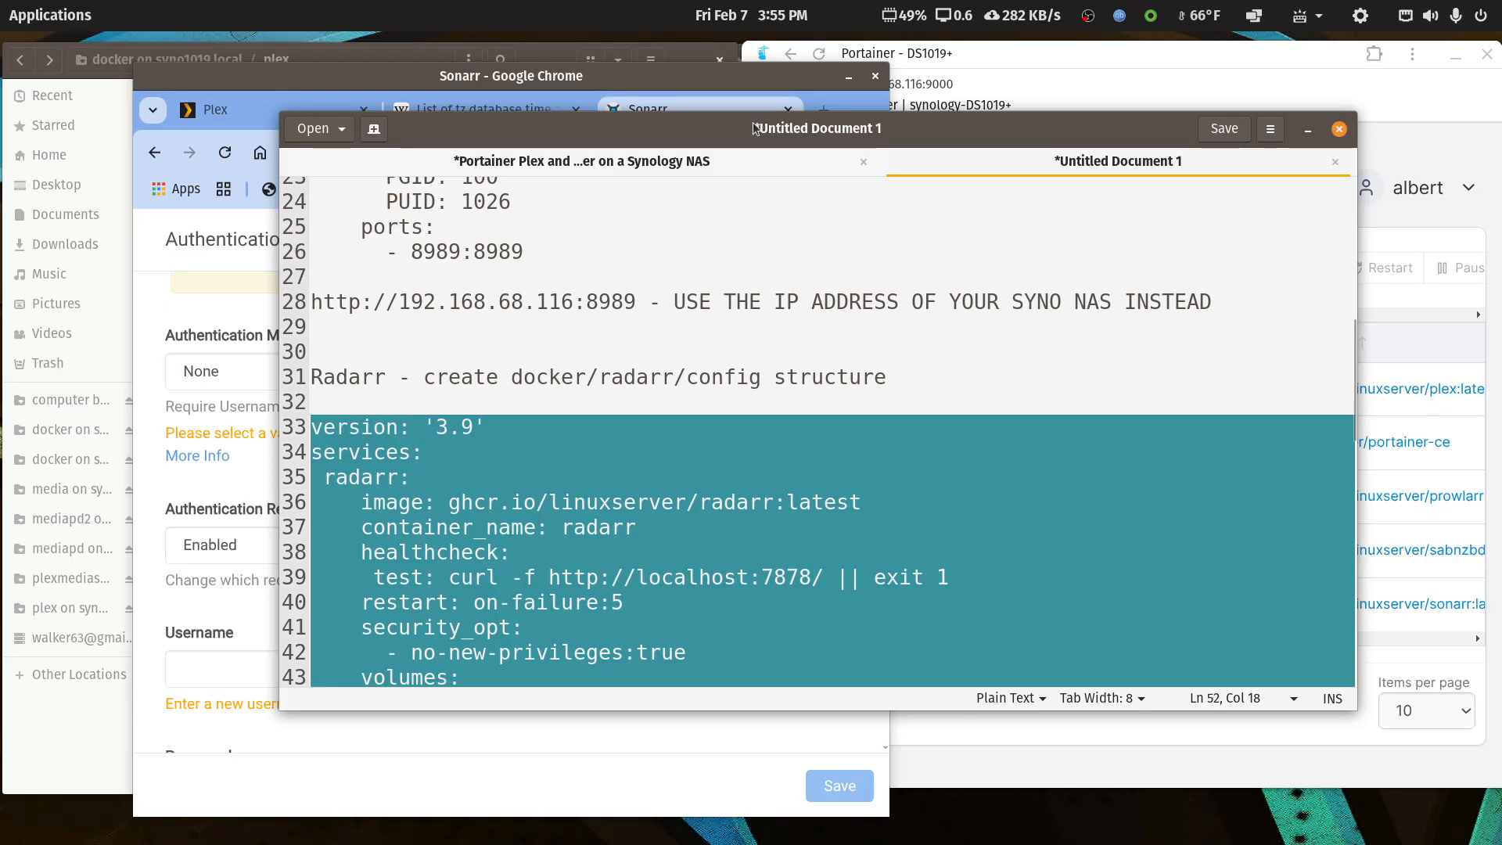
{"action": "left_click", "coordinate": [1309, 130]}
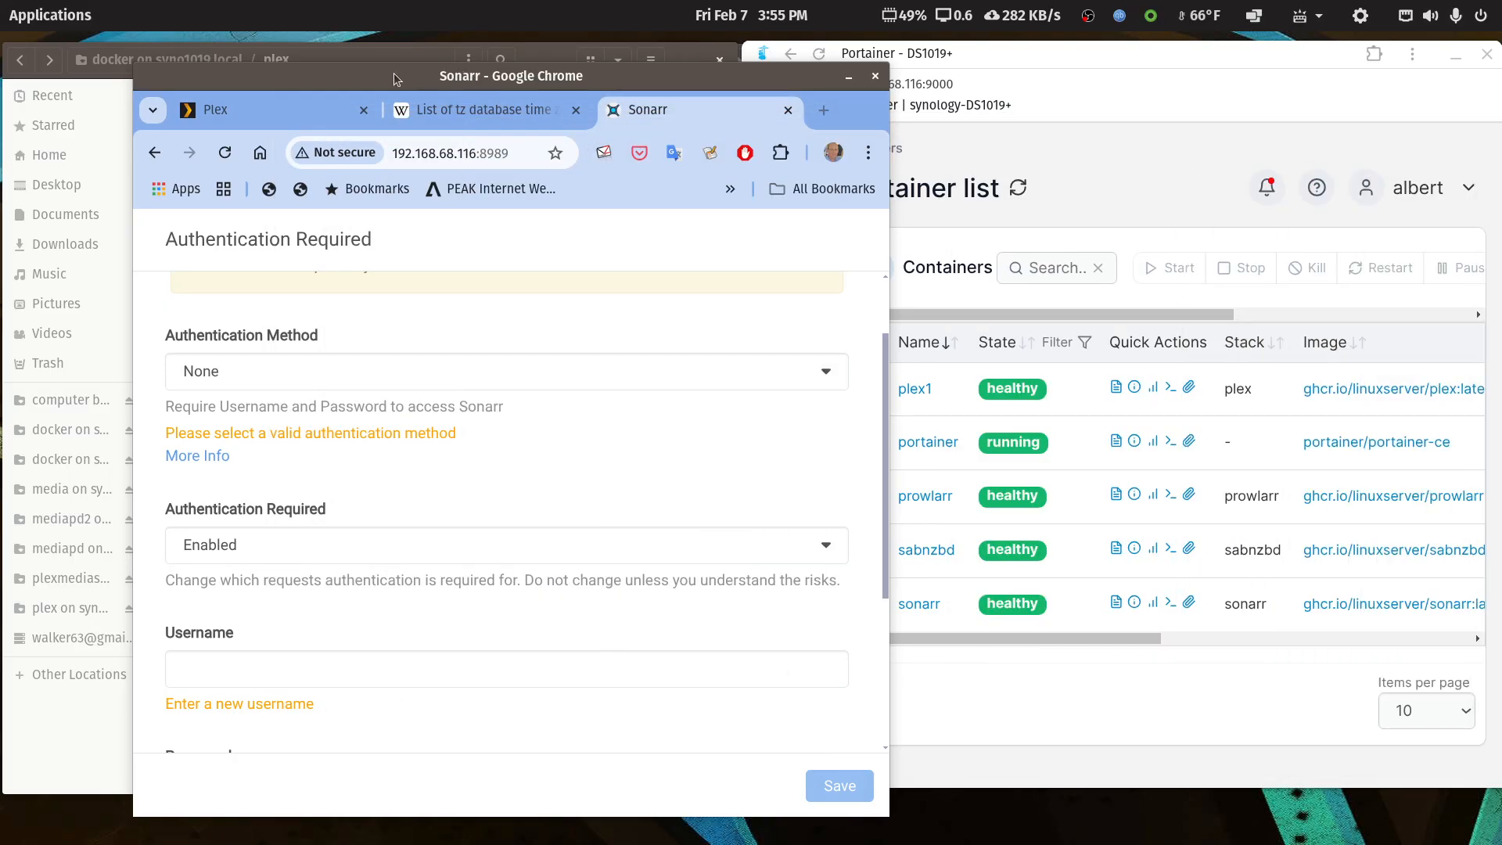
{"action": "left_click", "coordinate": [848, 79]}
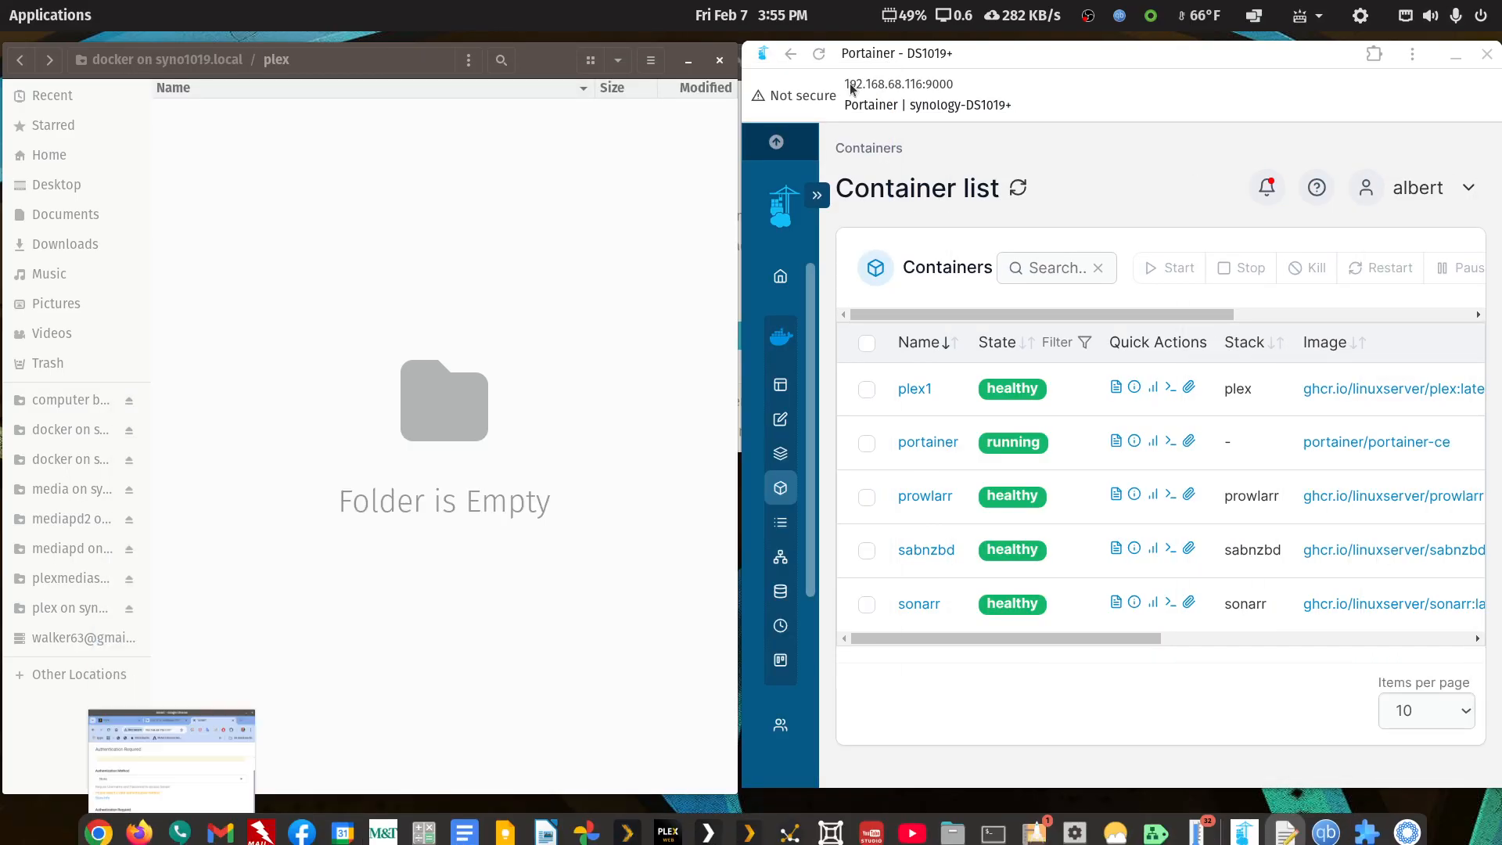
- Return the maximized file manager to the docker share on syno1019.local and create a folder named radarr
{"action": "double_click", "coordinate": [560, 71]}
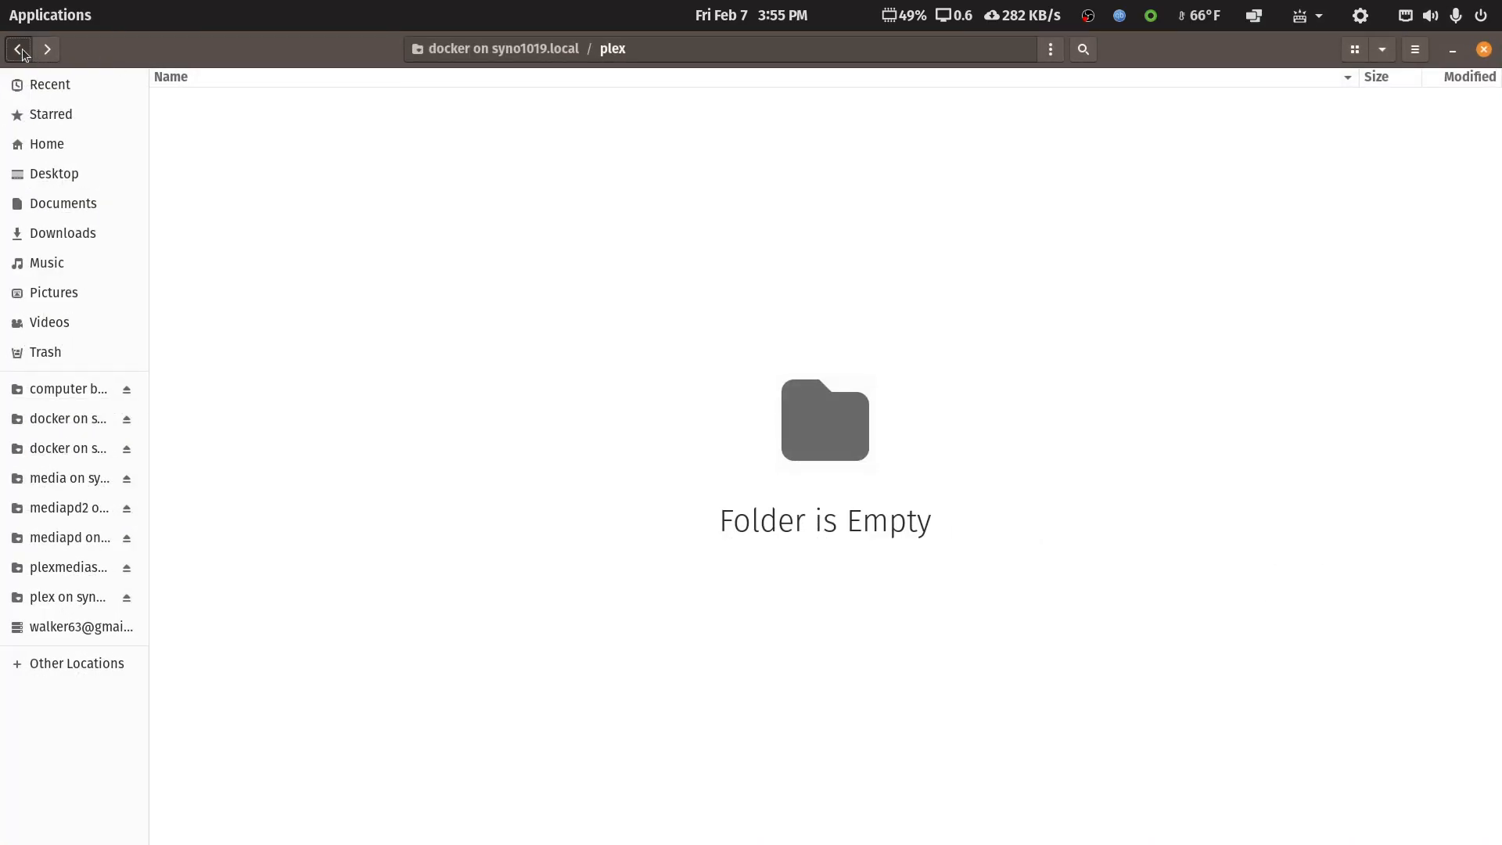
{"action": "left_click", "coordinate": [22, 51]}
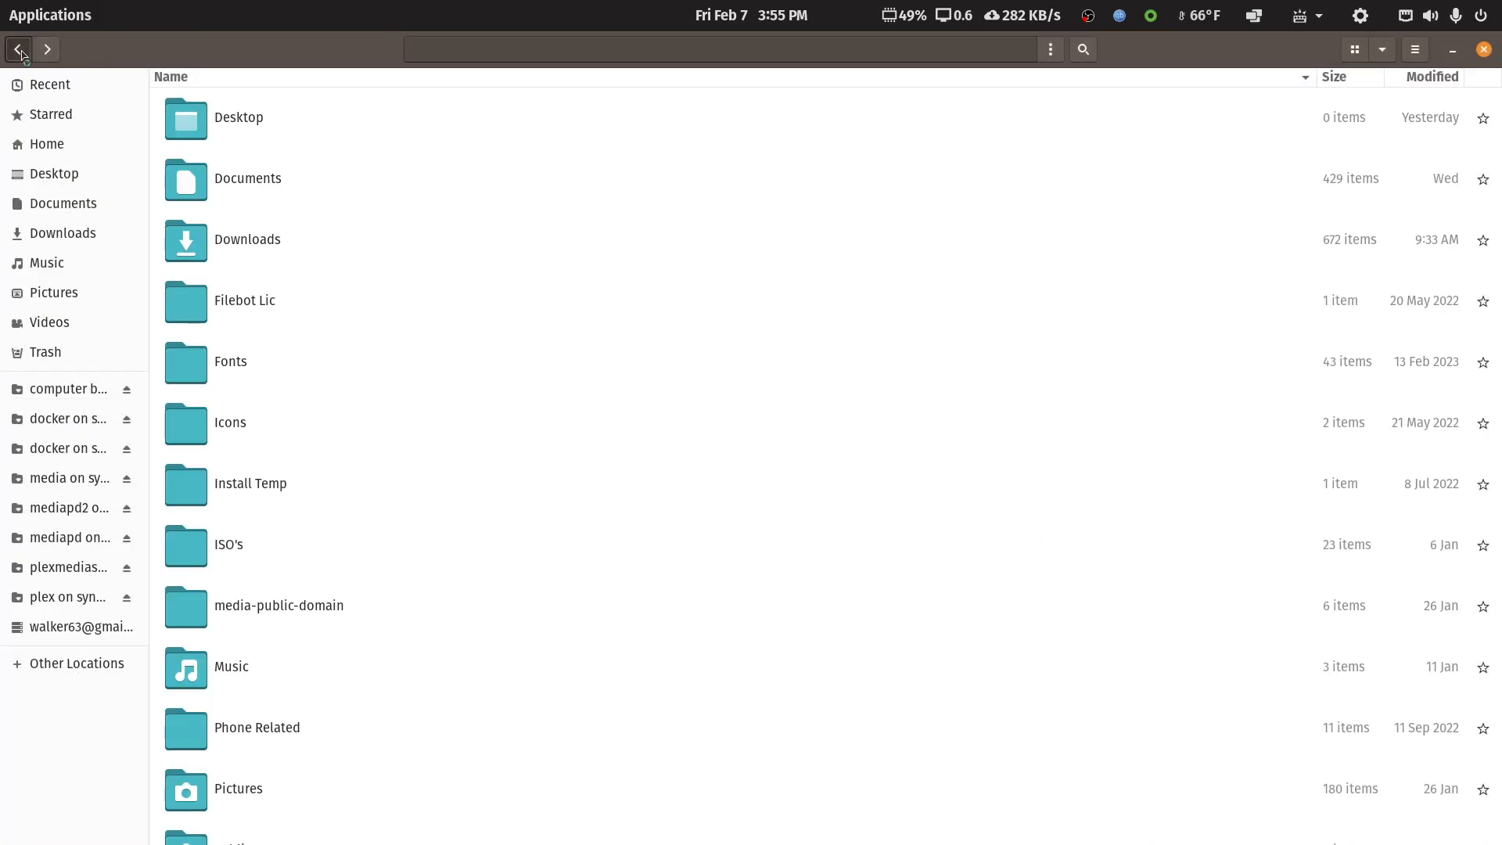
{"action": "left_click", "coordinate": [22, 52]}
{"action": "left_click", "coordinate": [22, 51]}
{"action": "double_click", "coordinate": [233, 246]}
{"action": "right_click", "coordinate": [319, 526]}
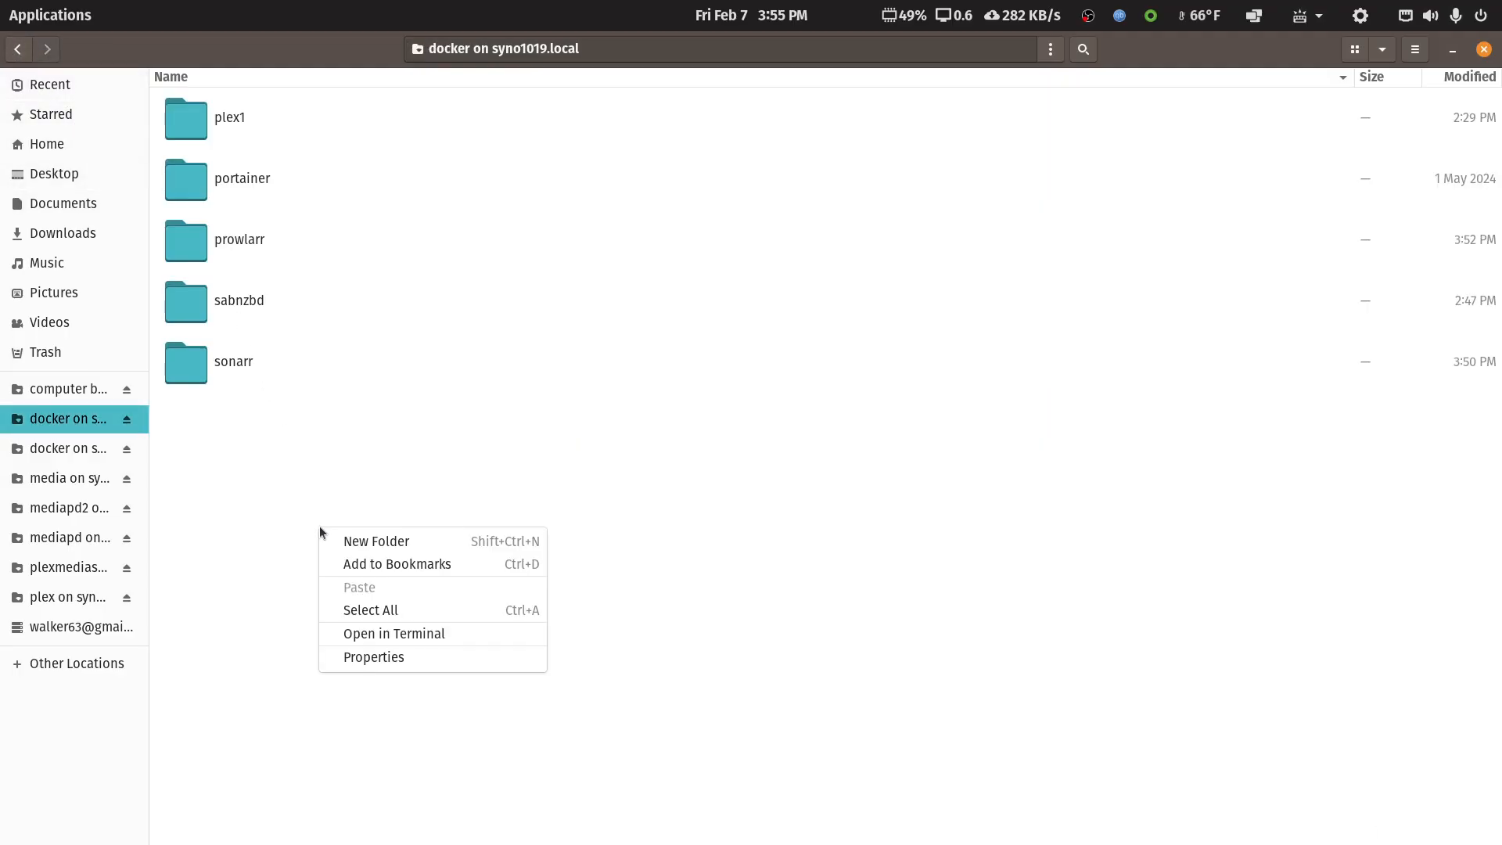
{"action": "left_click", "coordinate": [374, 539]}
{"action": "type", "text": "radarr"}
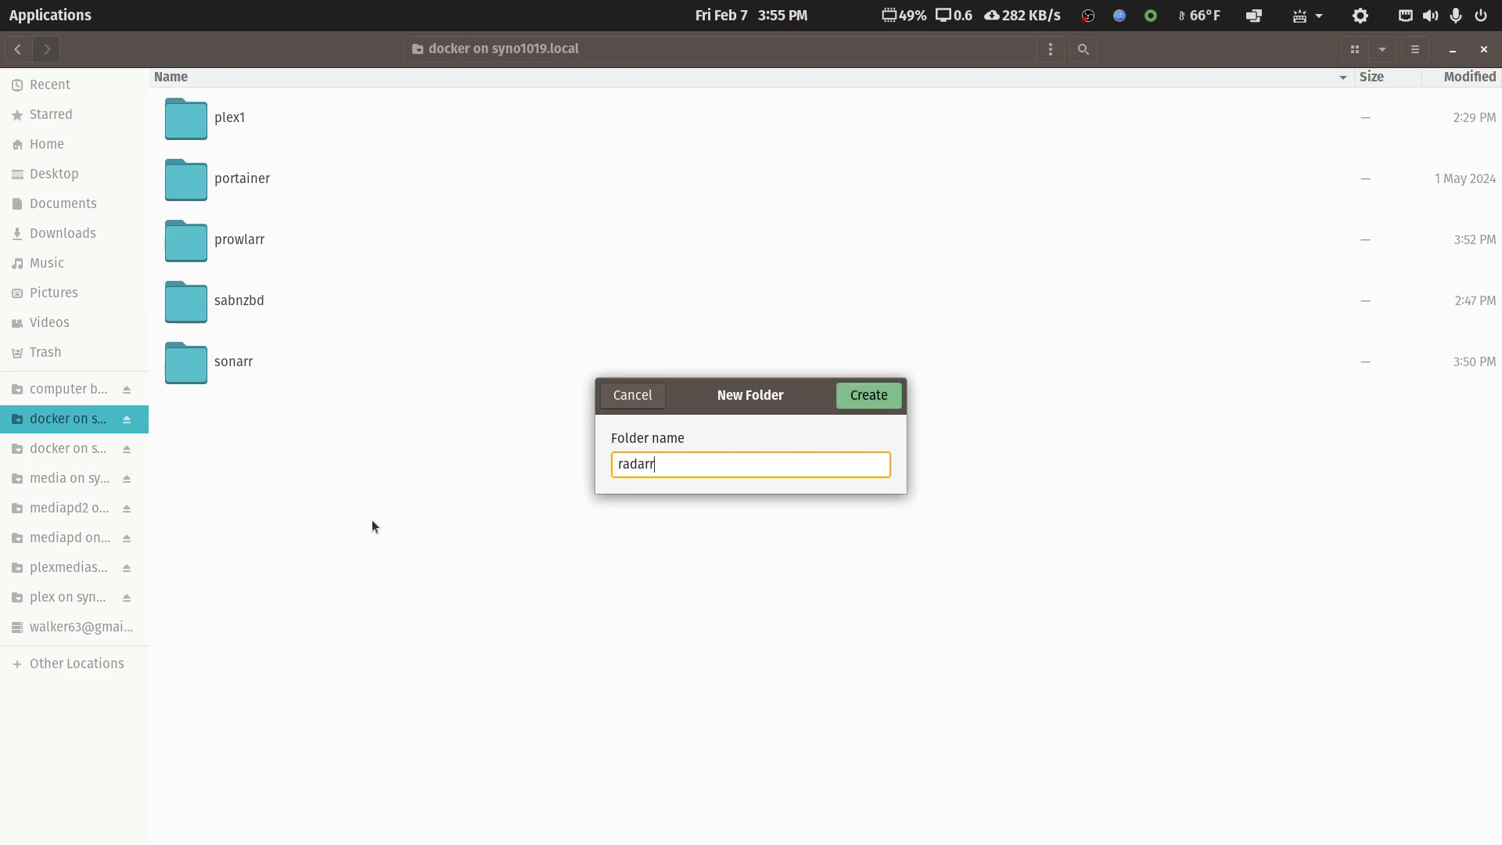
{"action": "key", "text": "Return"}
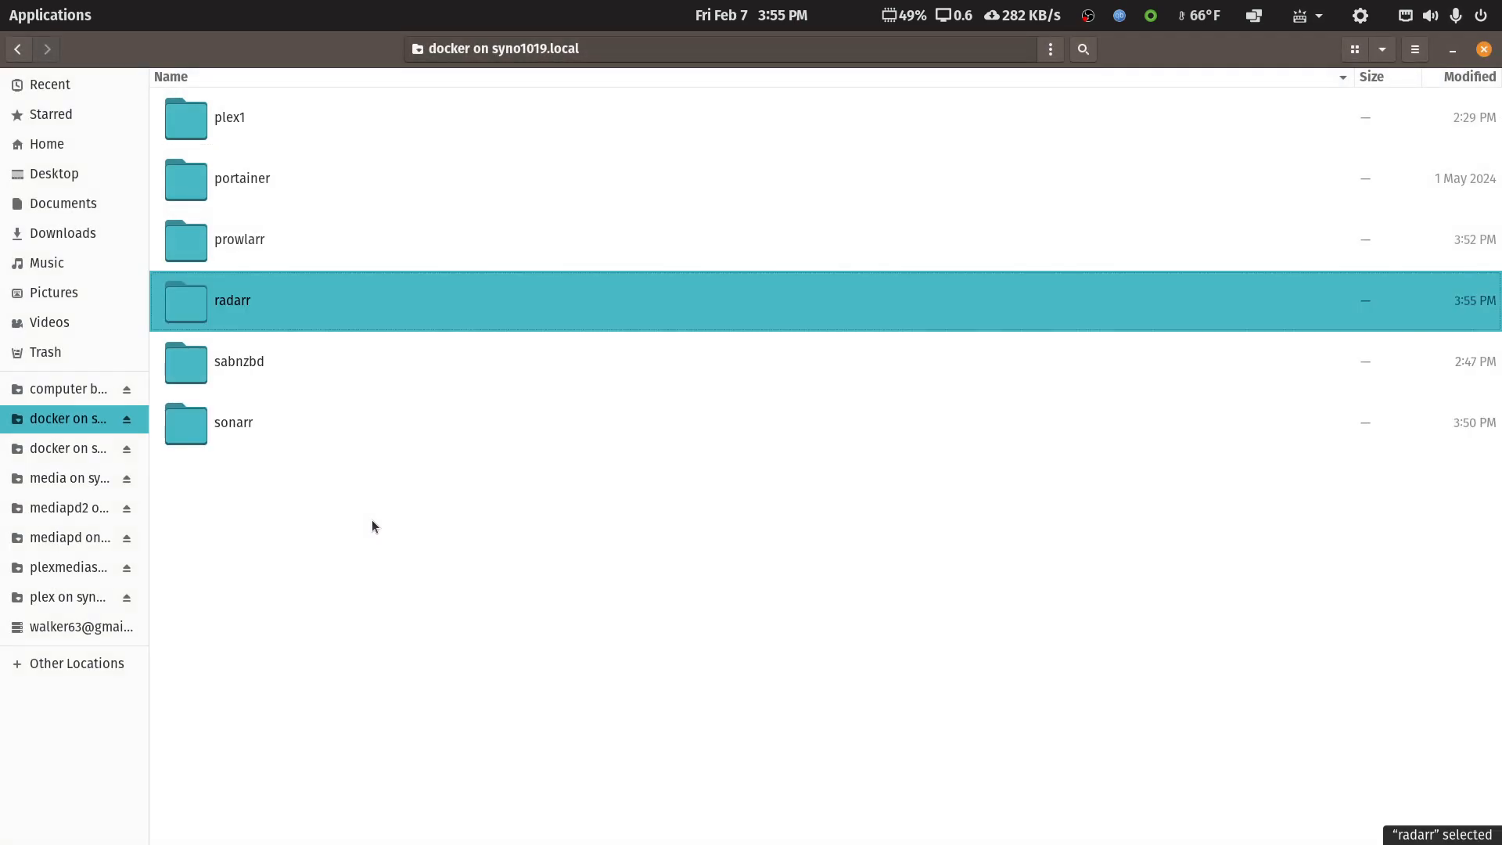
- Create a config folder inside the radarr folder, go back to the docker share and restore the file manager's window size
{"action": "double_click", "coordinate": [250, 313]}
{"action": "right_click", "coordinate": [255, 310]}
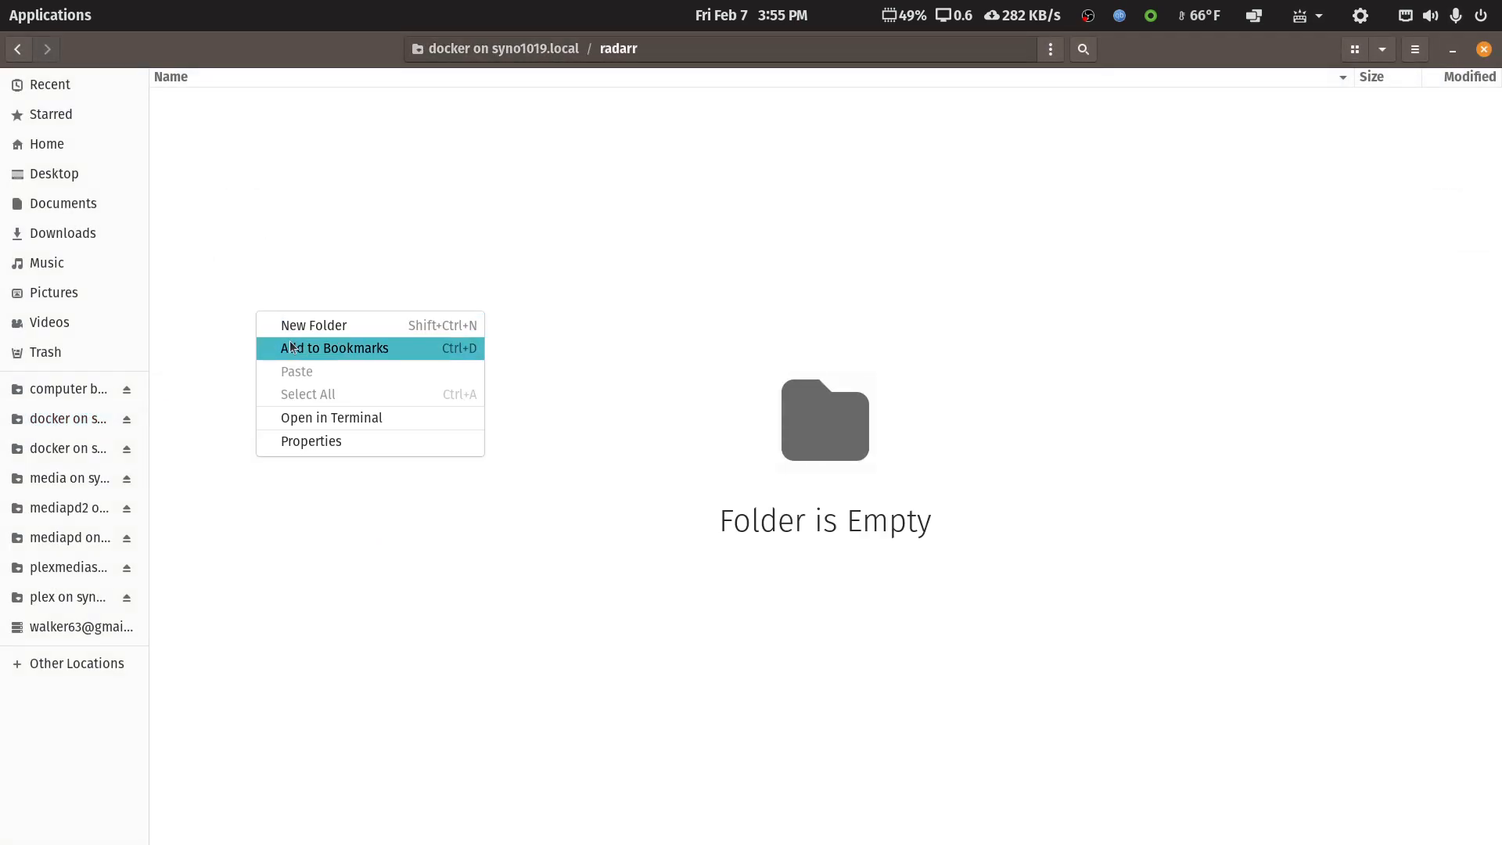
{"action": "left_click", "coordinate": [307, 332]}
{"action": "type", "text": "c"}
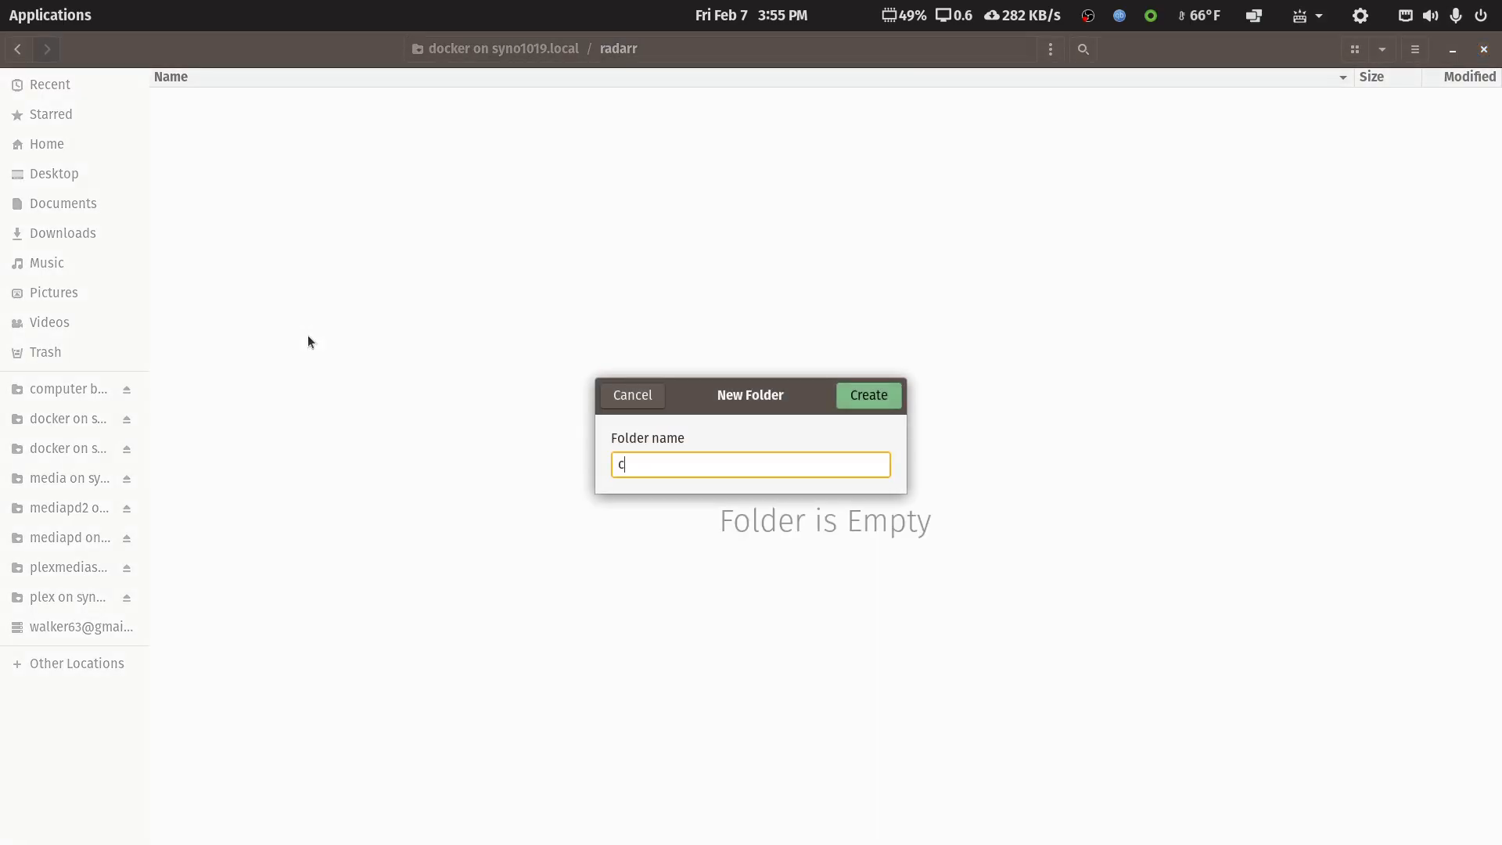
{"action": "type", "text": "onfig"}
{"action": "key", "text": "Return"}
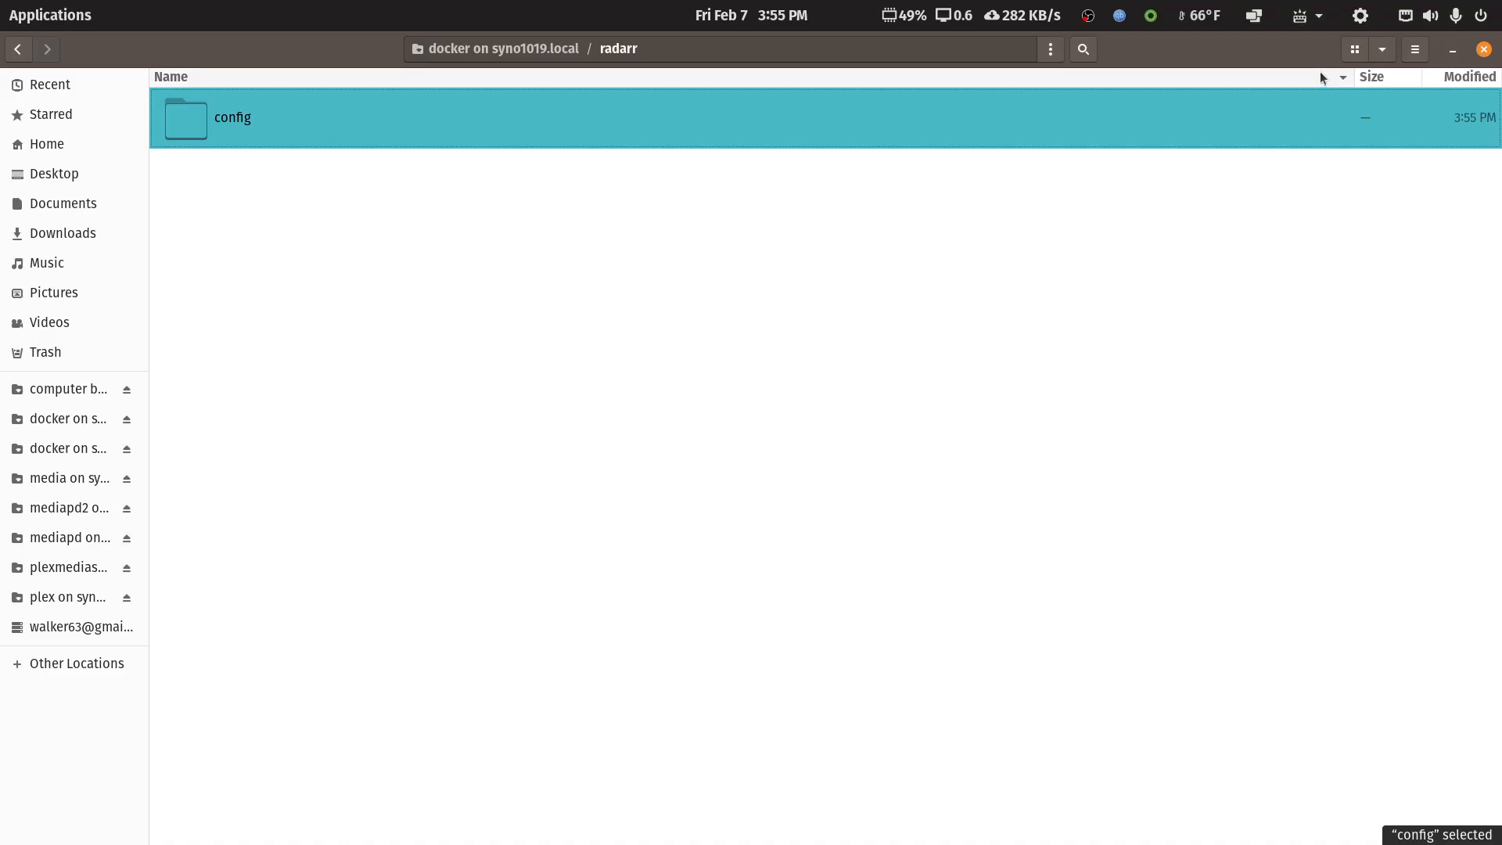
{"action": "left_click", "coordinate": [17, 49]}
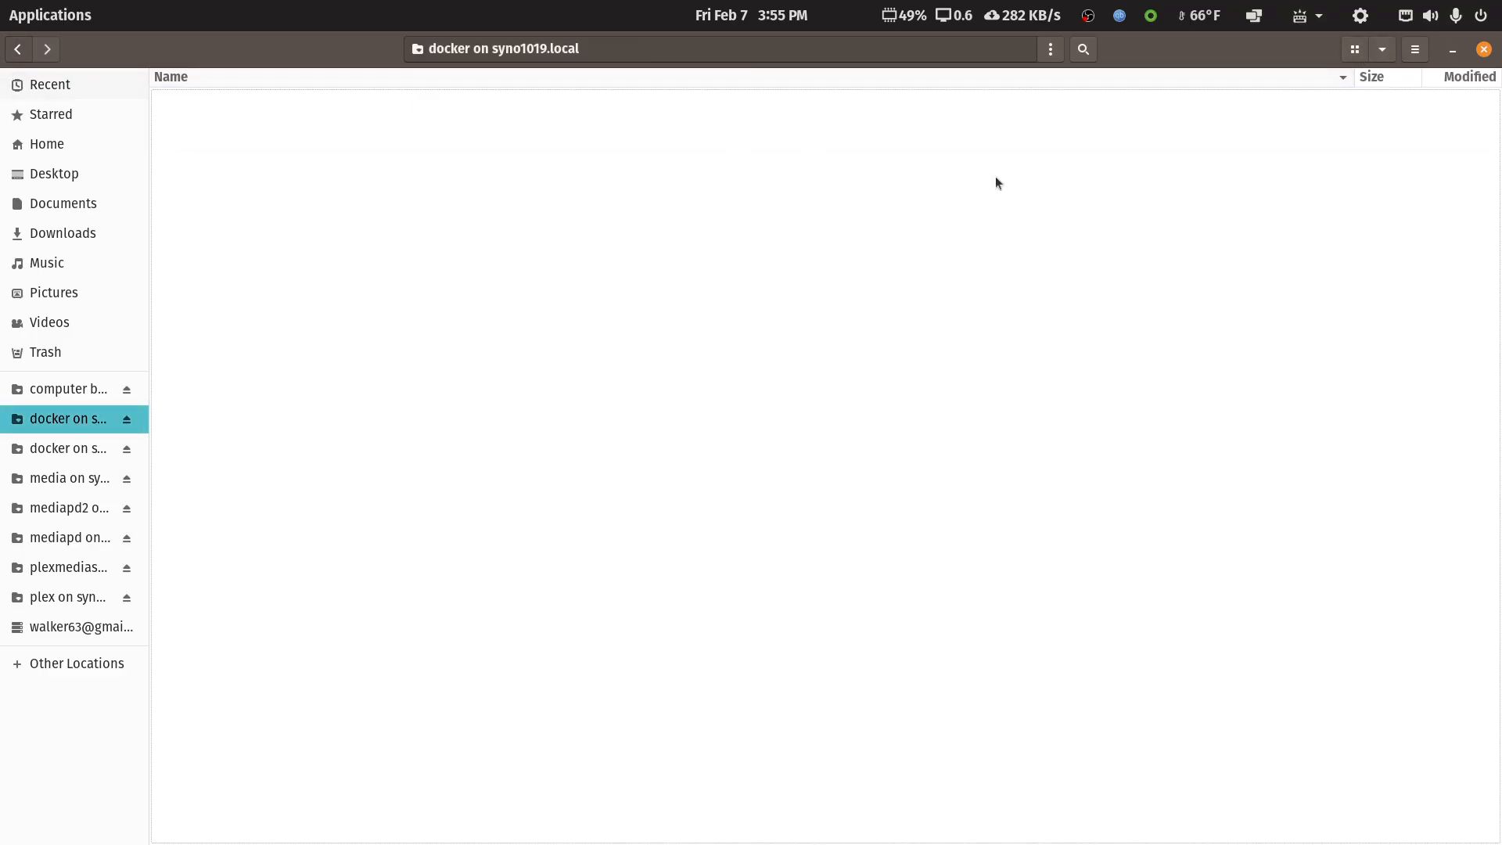
{"action": "double_click", "coordinate": [1294, 59]}
- Maximize Portainer and the notes document, and examine the Radarr compose block's movie-libraries and sabnzbd/complete volume mappings
{"action": "double_click", "coordinate": [1273, 63]}
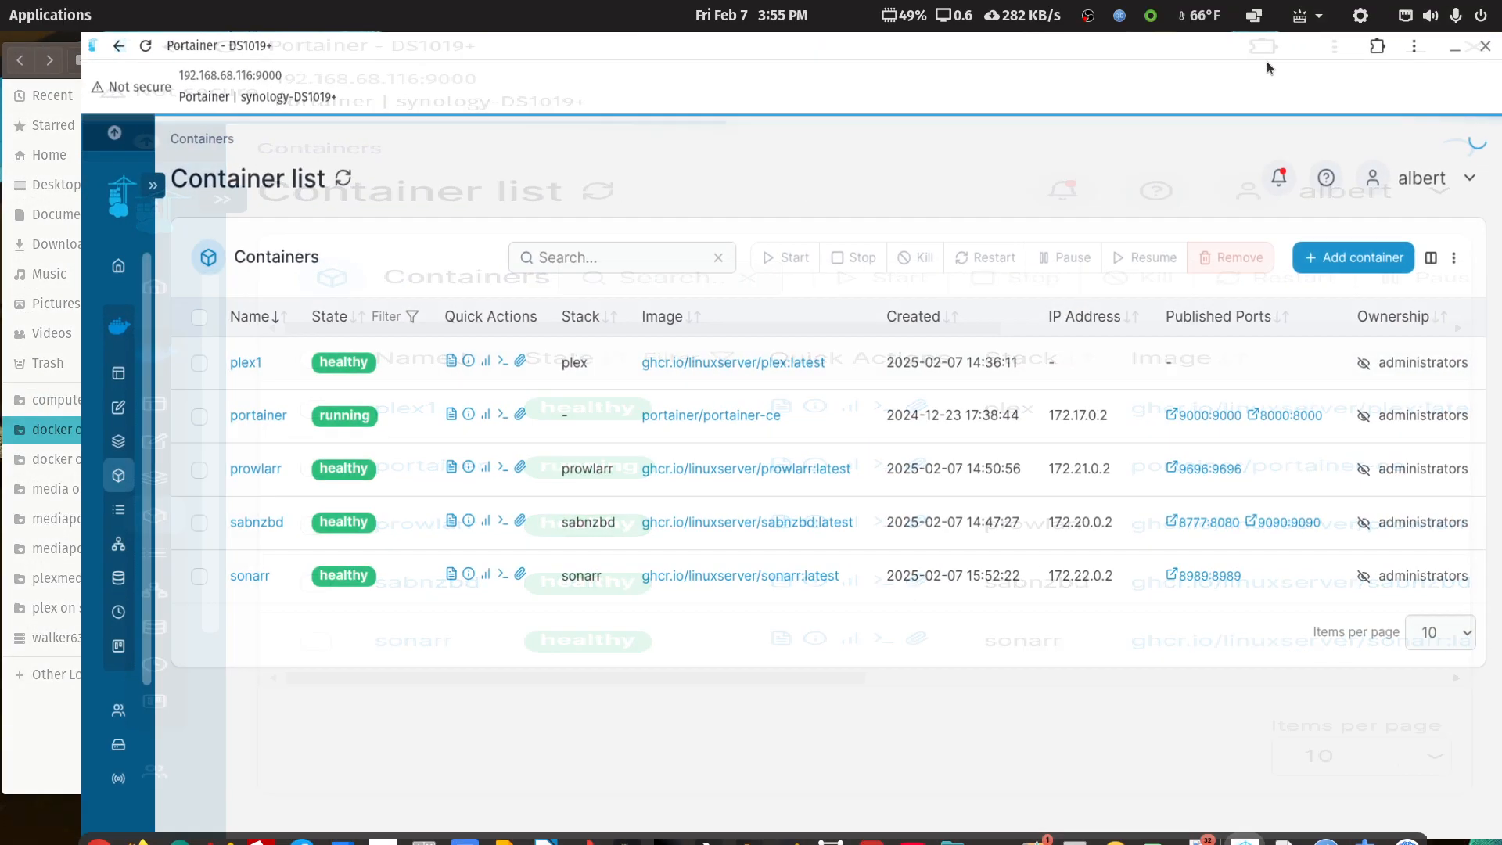
{"action": "left_click_drag", "start_coordinate": [1501, 252], "coordinate": [866, 157]}
{"action": "double_click", "coordinate": [865, 157]}
{"action": "scroll", "coordinate": [728, 728], "scroll_direction": "down", "scroll_amount": 1}
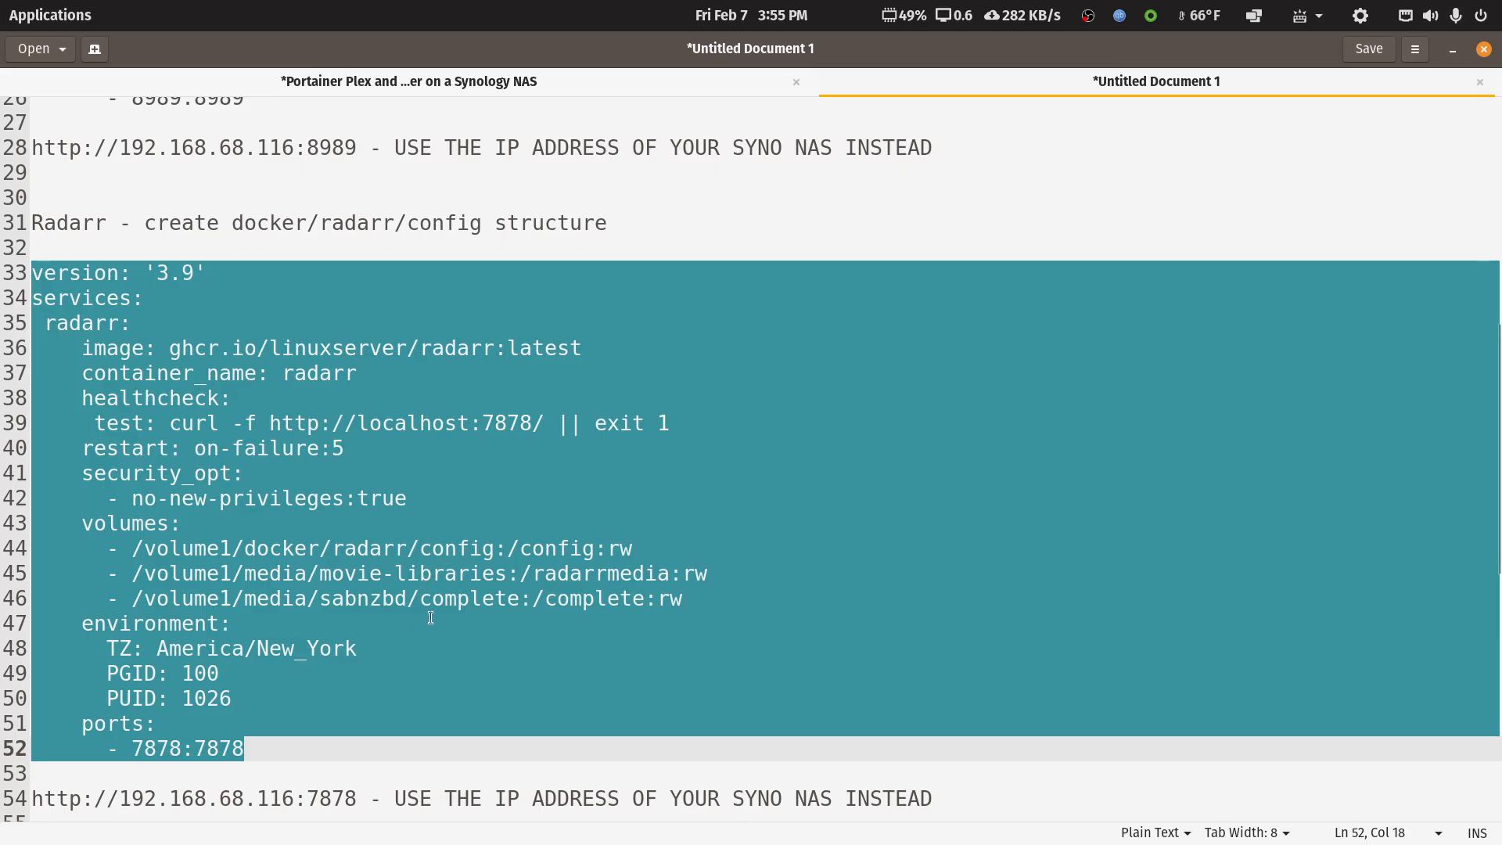
{"action": "mouse_move", "coordinate": [632, 828]}
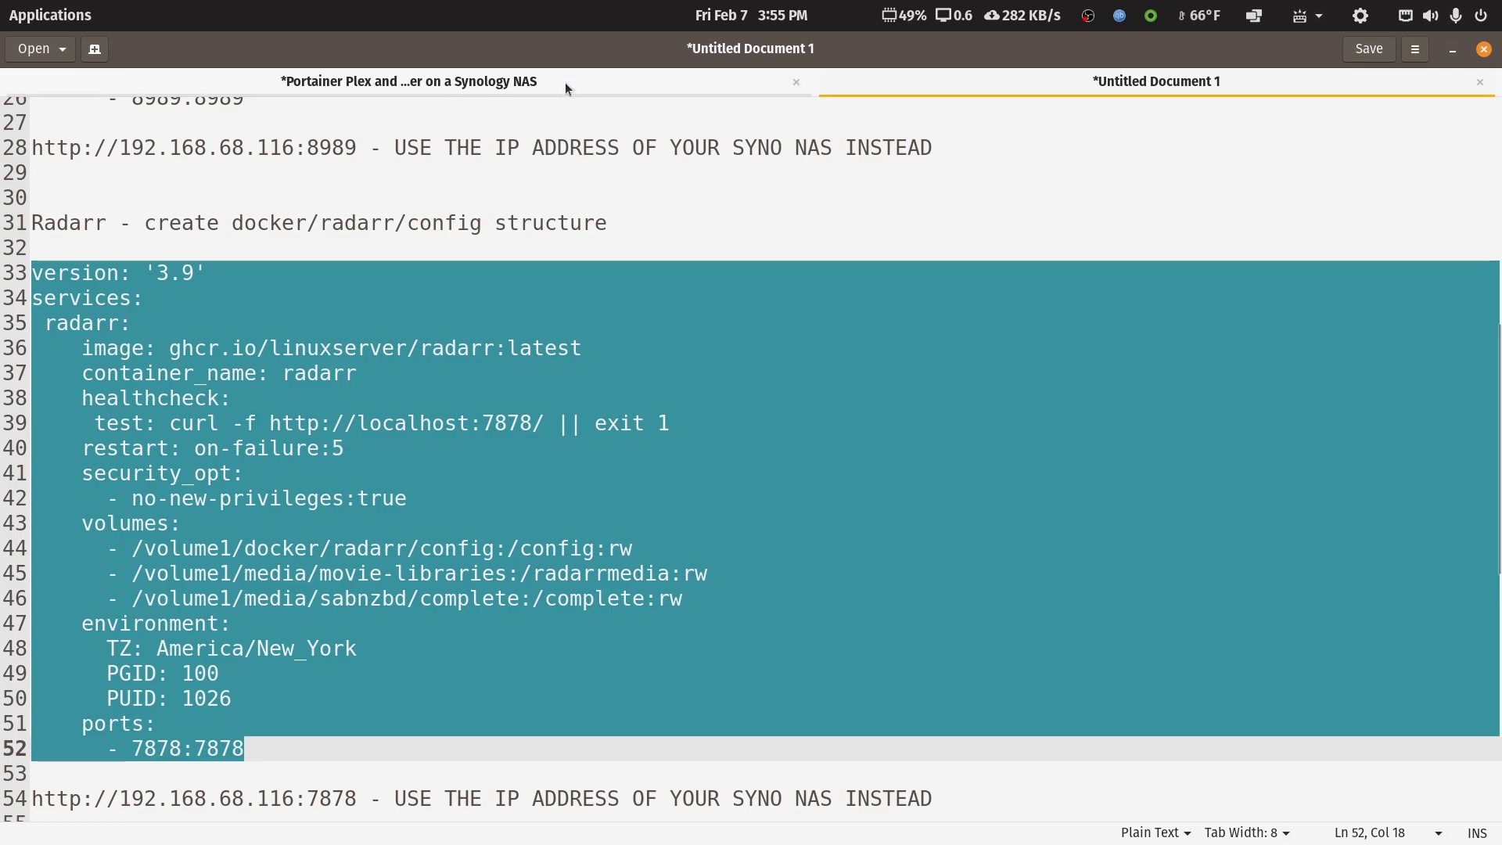
{"action": "left_click", "coordinate": [457, 573]}
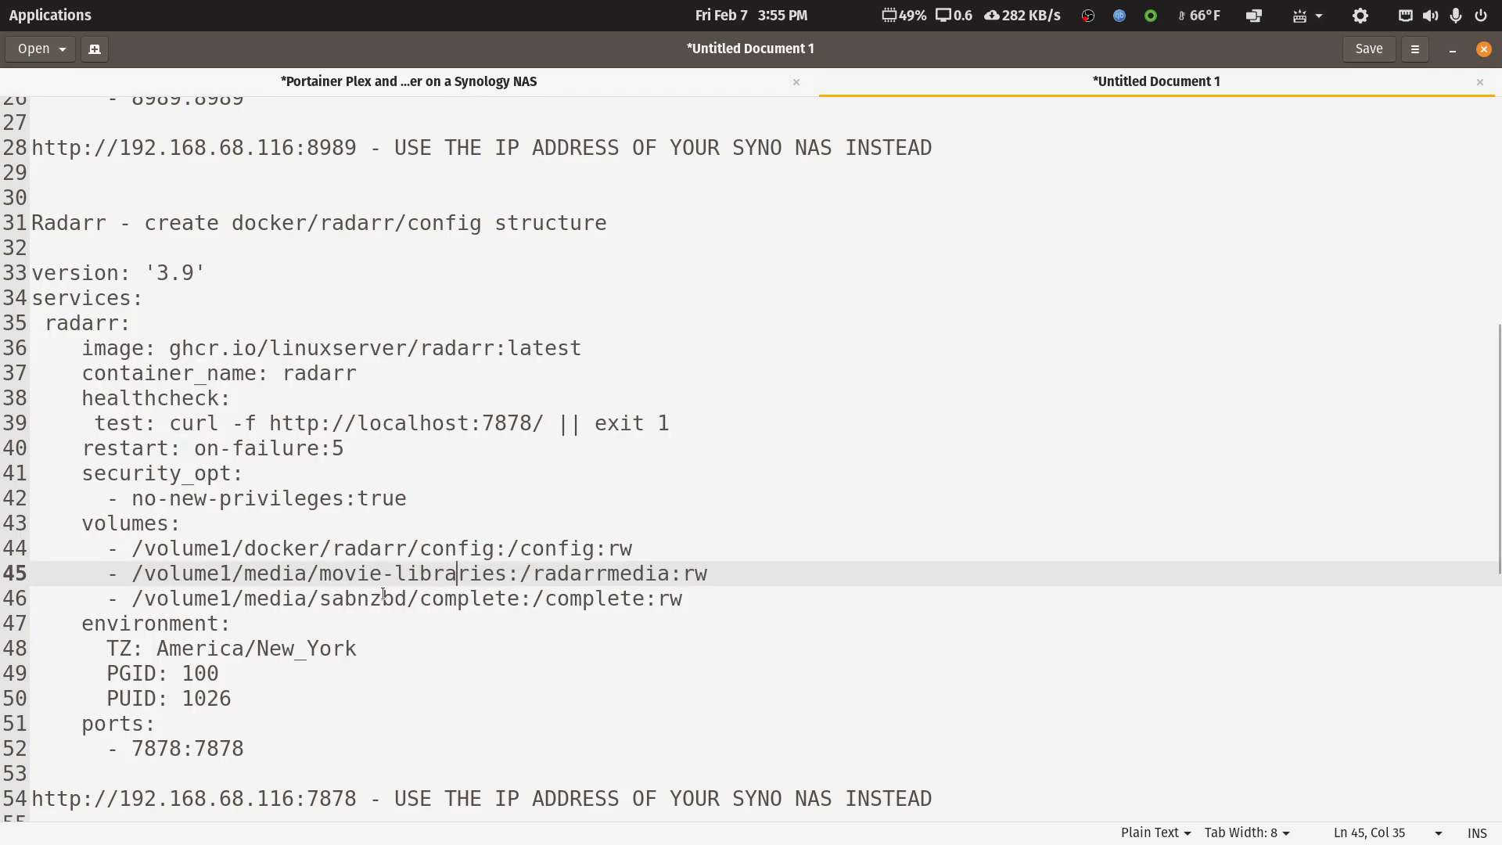
{"action": "left_click_drag", "start_coordinate": [688, 598], "coordinate": [99, 579]}
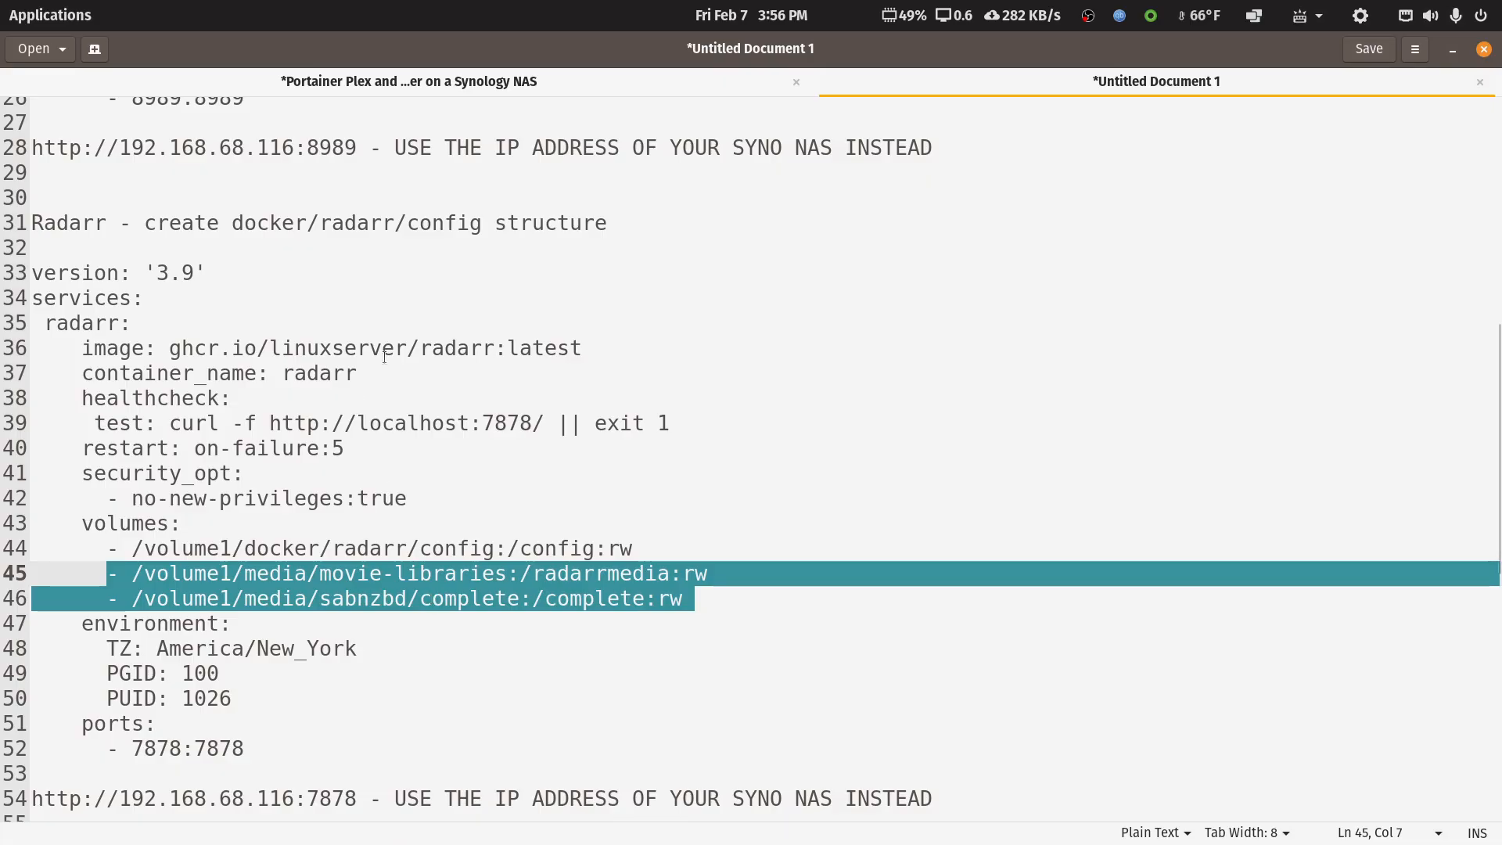
- Switch to Portainer and start a new stack named radarr
{"action": "key", "text": "alt+Tab"}
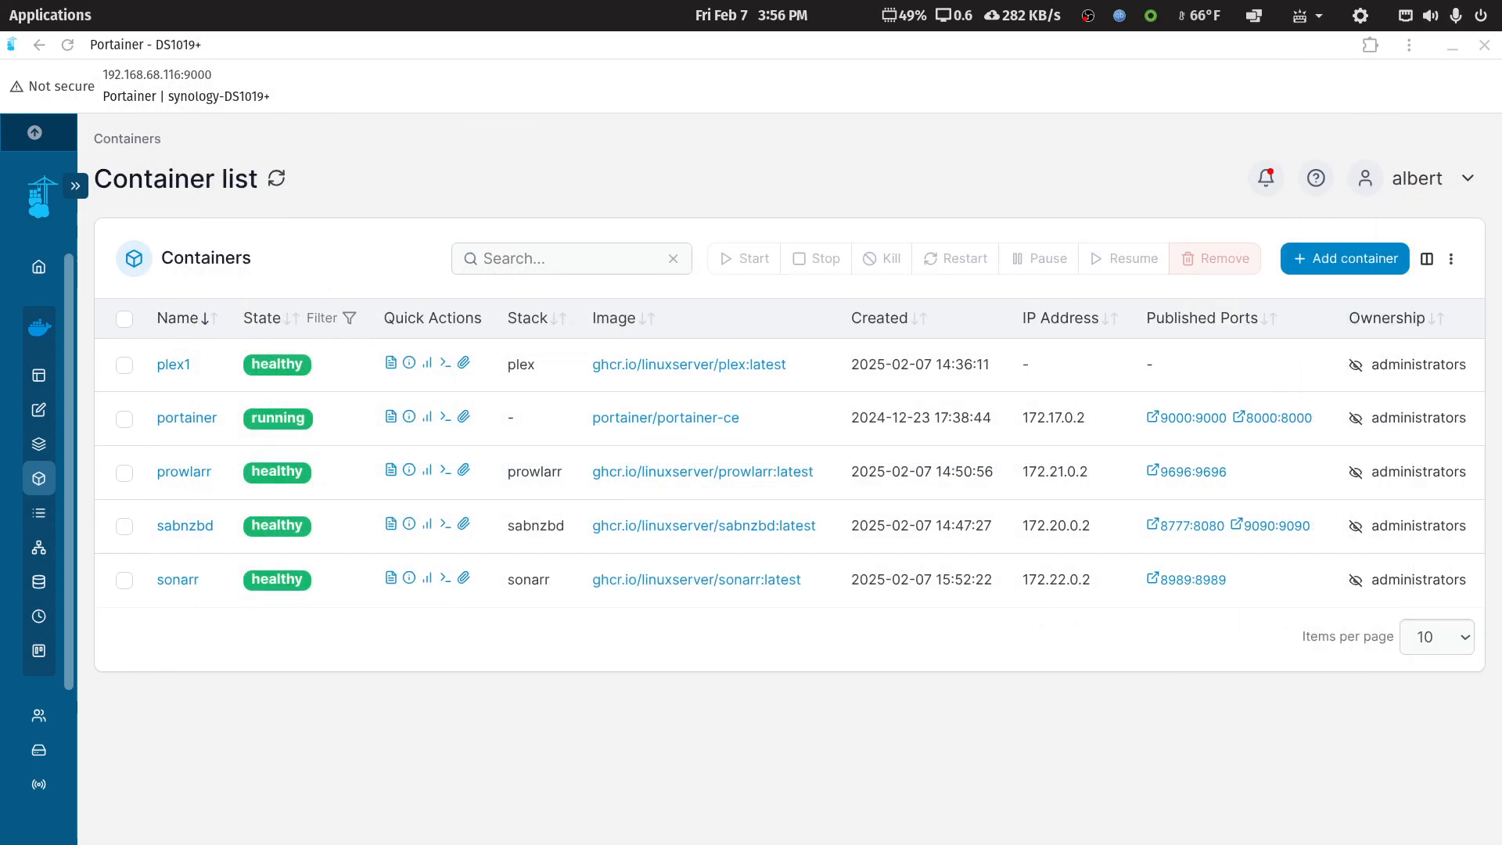
{"action": "left_click", "coordinate": [75, 185]}
{"action": "left_click", "coordinate": [91, 446]}
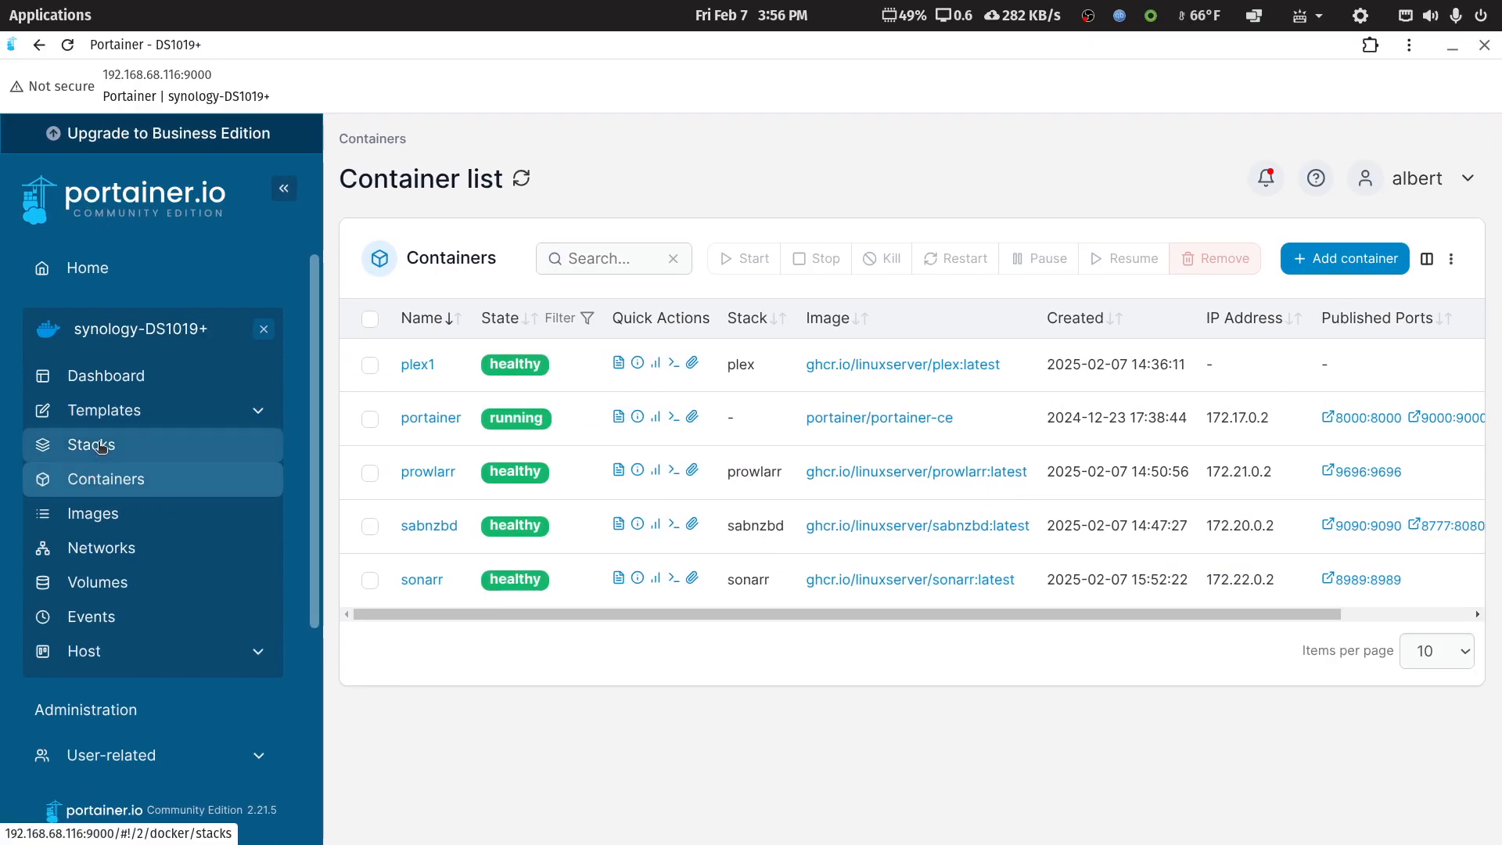
{"action": "left_click", "coordinate": [1343, 259]}
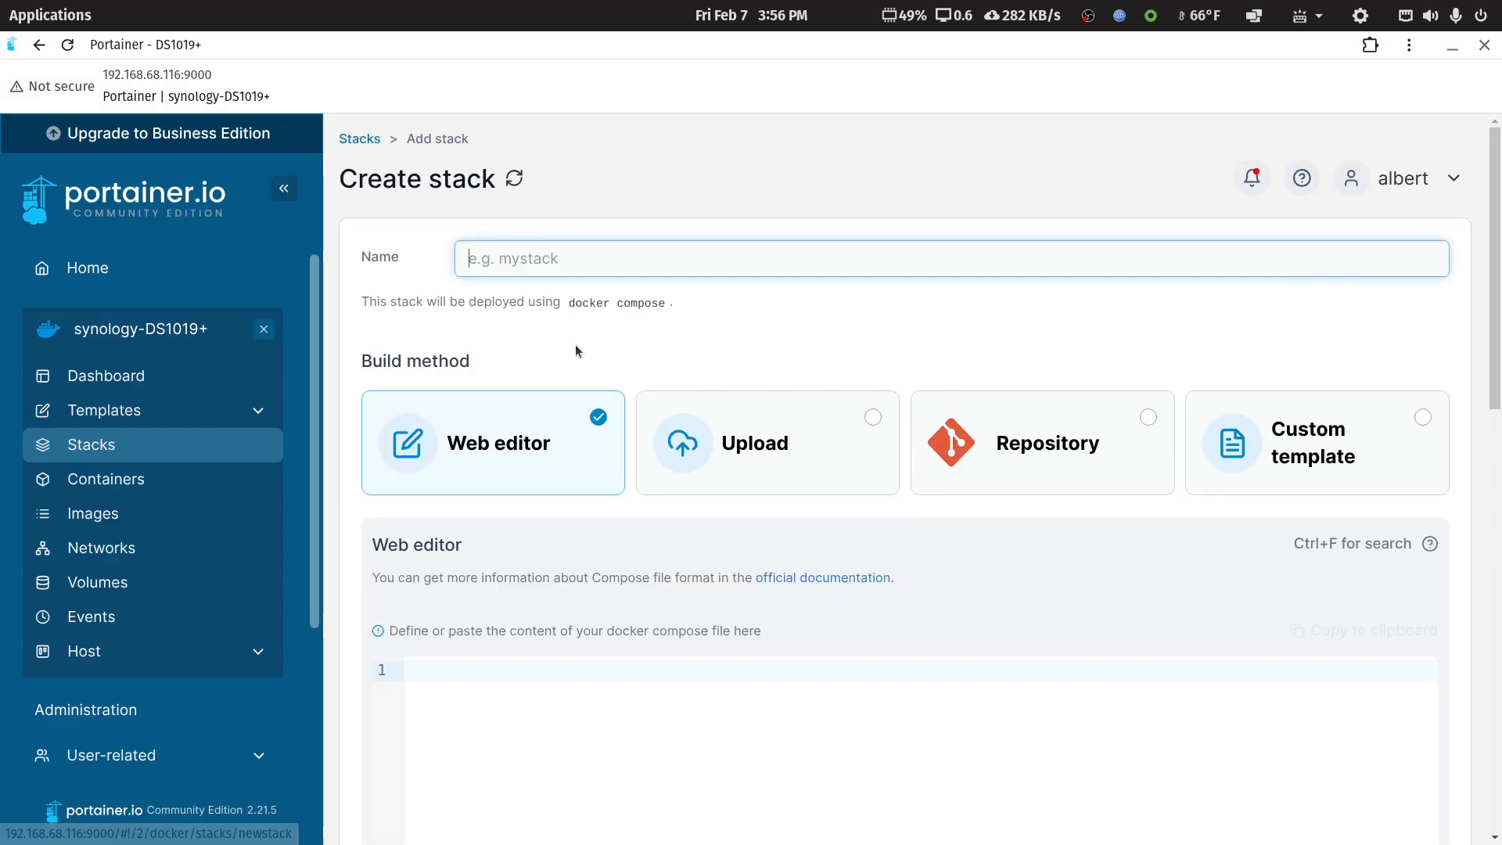
{"action": "left_click", "coordinate": [553, 257]}
{"action": "type", "text": "radarr"}
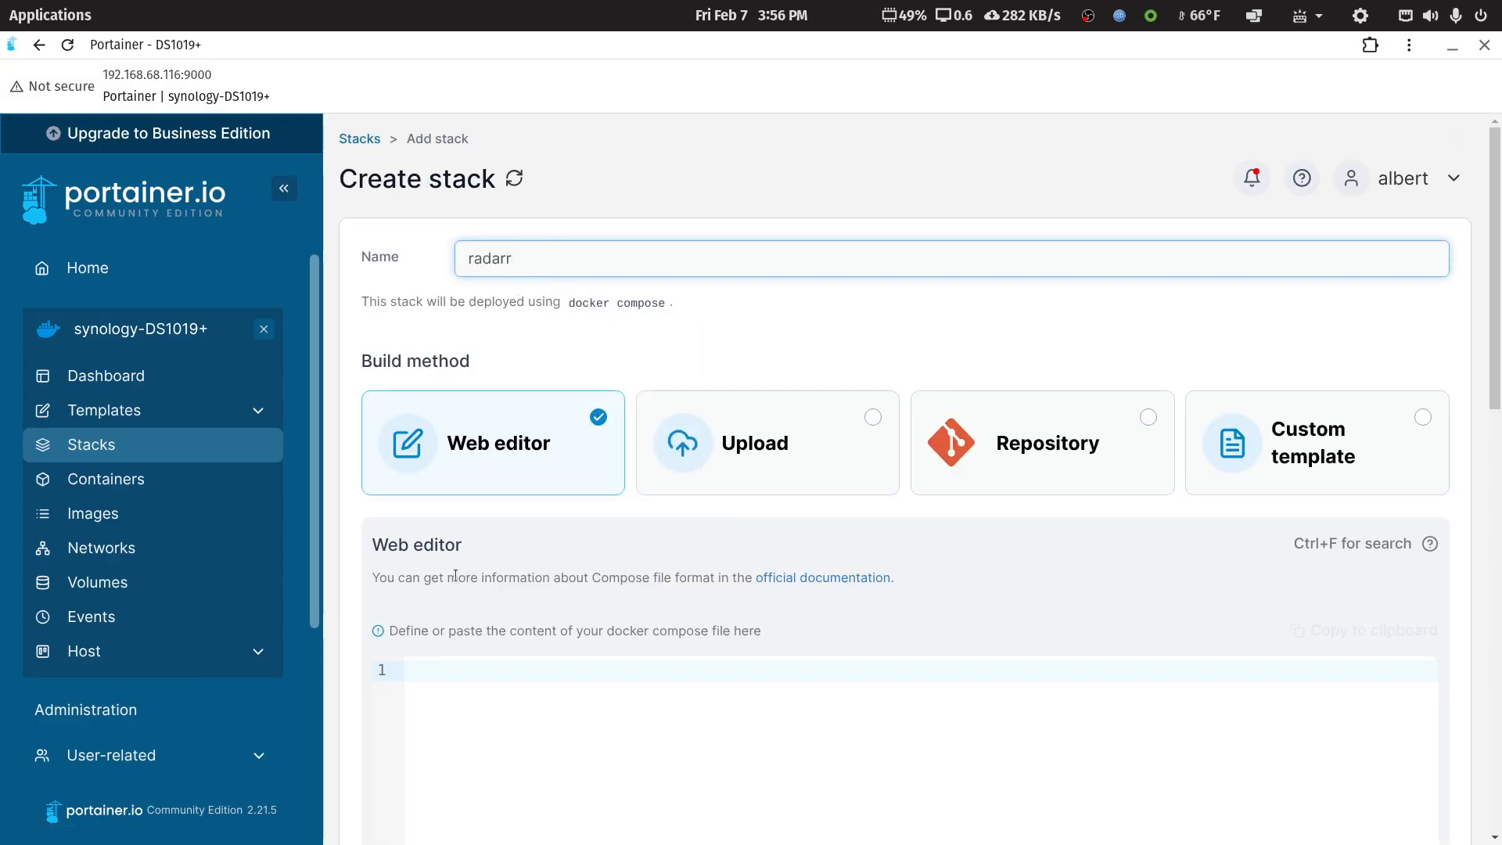
- Paste the Radarr compose text into the radarr stack's web editor and deploy the stack
{"action": "left_click", "coordinate": [469, 671]}
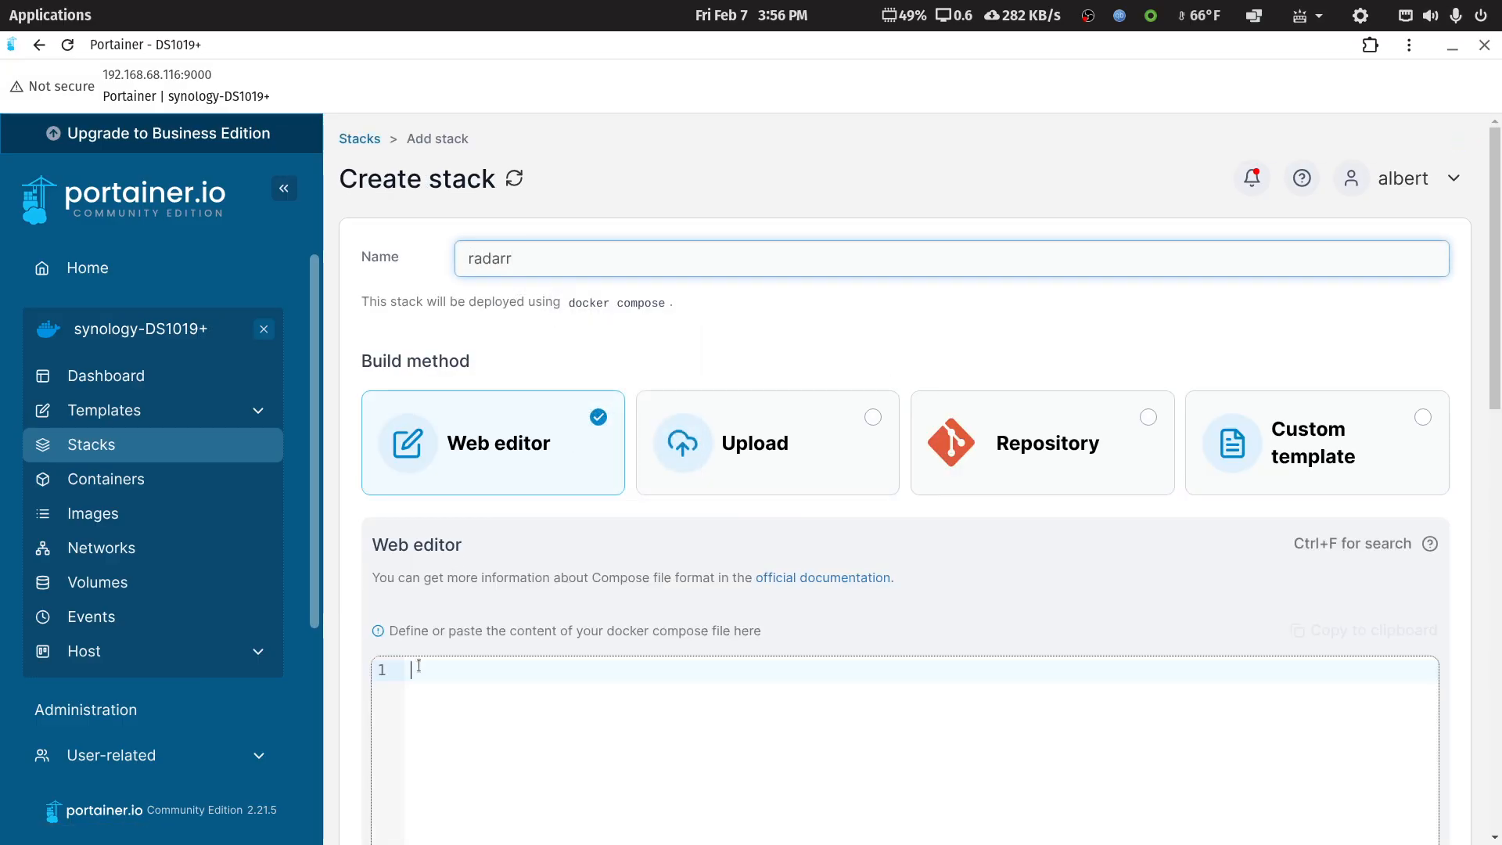
{"action": "type", "text": "version: '3.9' services:  radarr:     image: ghcr.io/linuxserver/radarr:latest     container_name: radarr     healthcheck:      test: curl -f http://localhost:7878/ || exit 1     restart: on-failure:5     security_opt:       - no-new-privileges:true     volumes:       - /volume1/docker/radarr/config:/config:rw       - /volume1/media/movie-libraries:/radarrmedia:rw       - /volume1/media/sabnzbd/complete:/complete:rw     environment:       TZ: America/New_York       PGID: 100       PUID: 1026     ports:       - 7878:7878"}
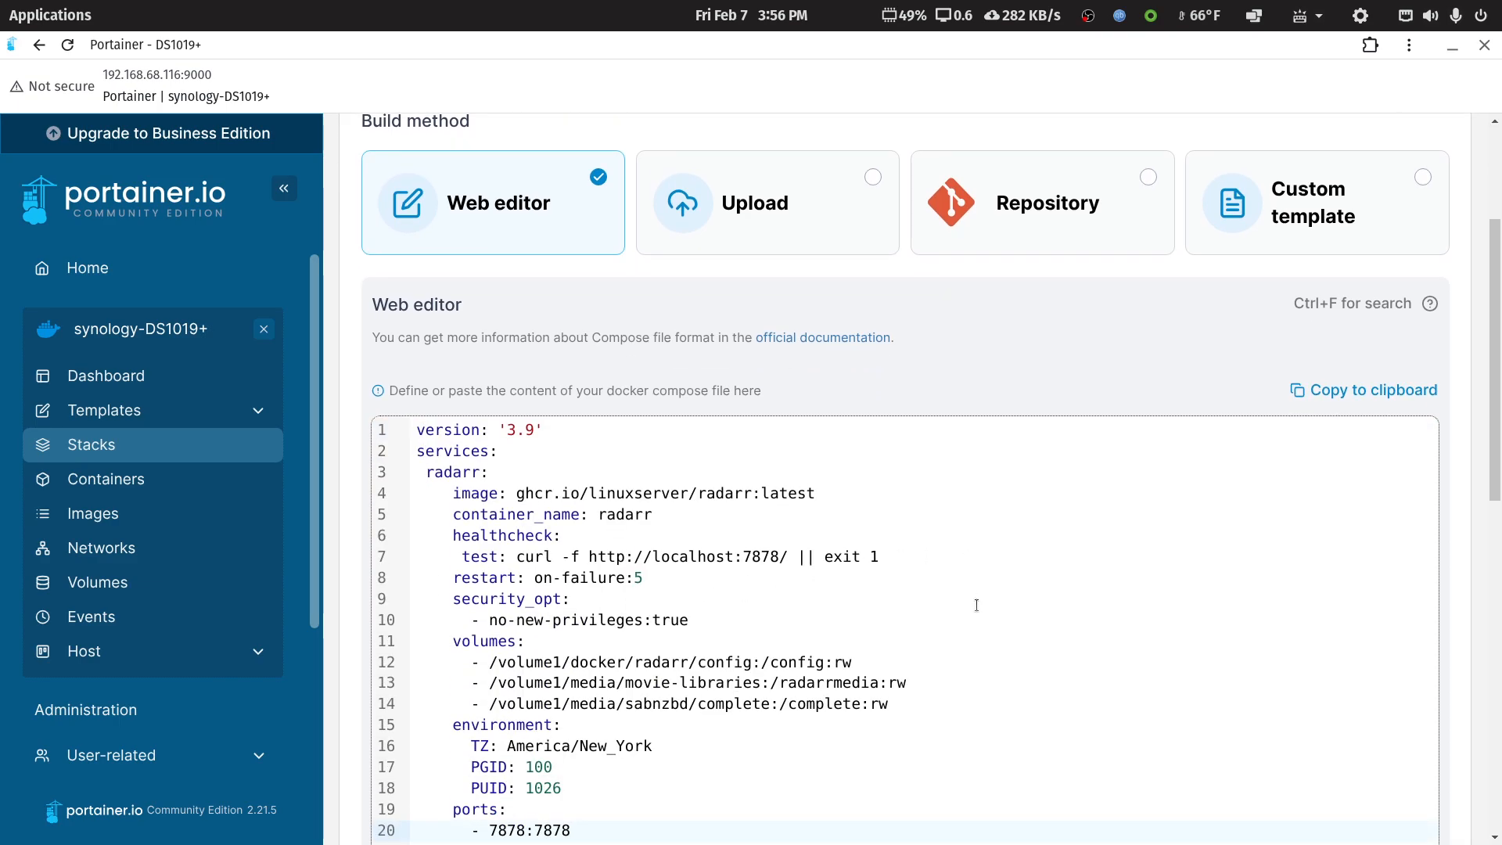
{"action": "scroll", "coordinate": [976, 605], "scroll_direction": "down", "scroll_amount": 10}
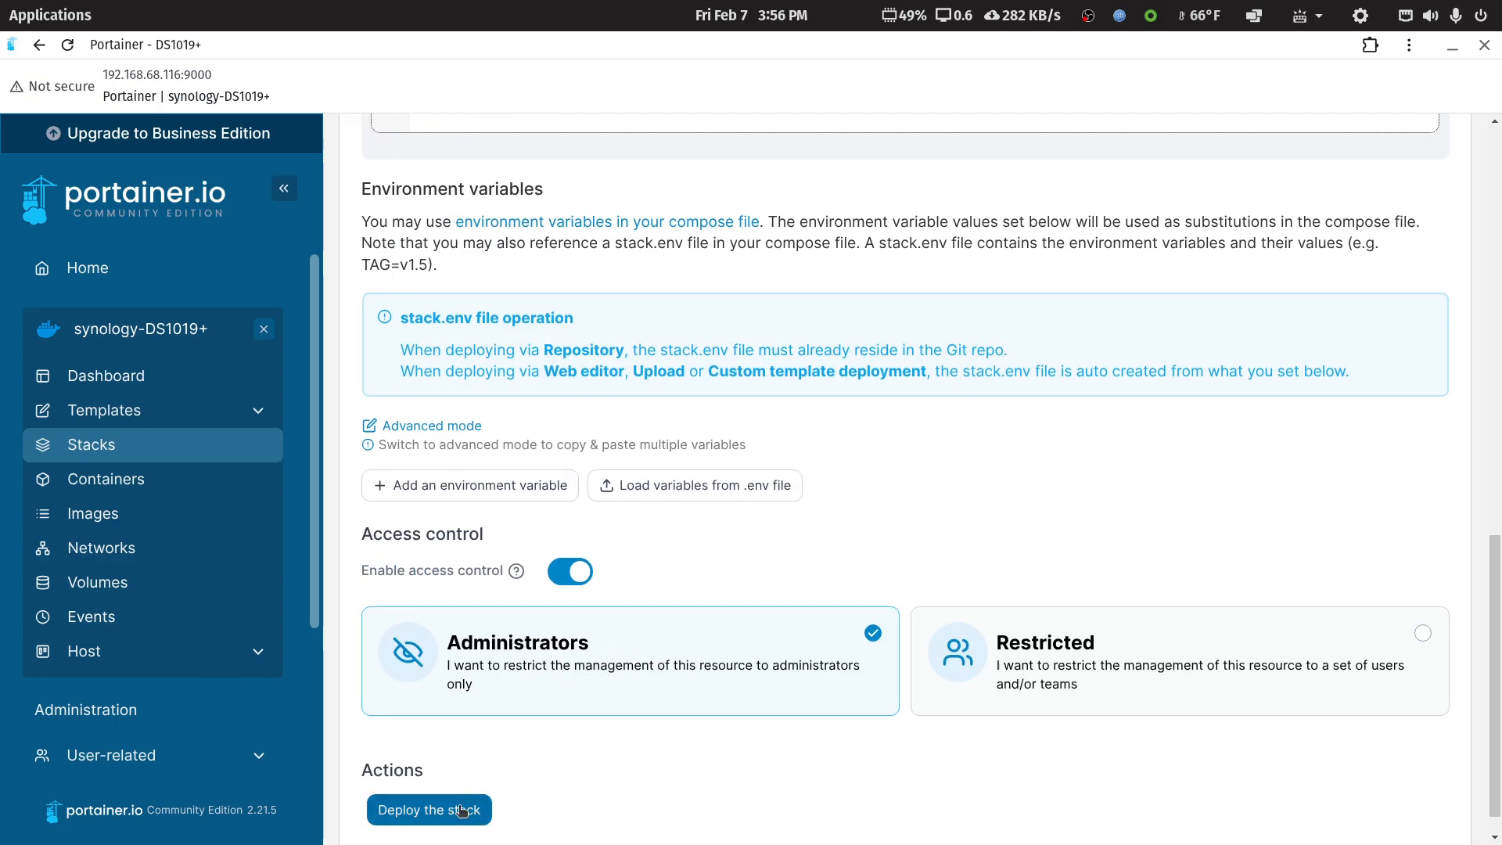
{"action": "left_click", "coordinate": [462, 812]}
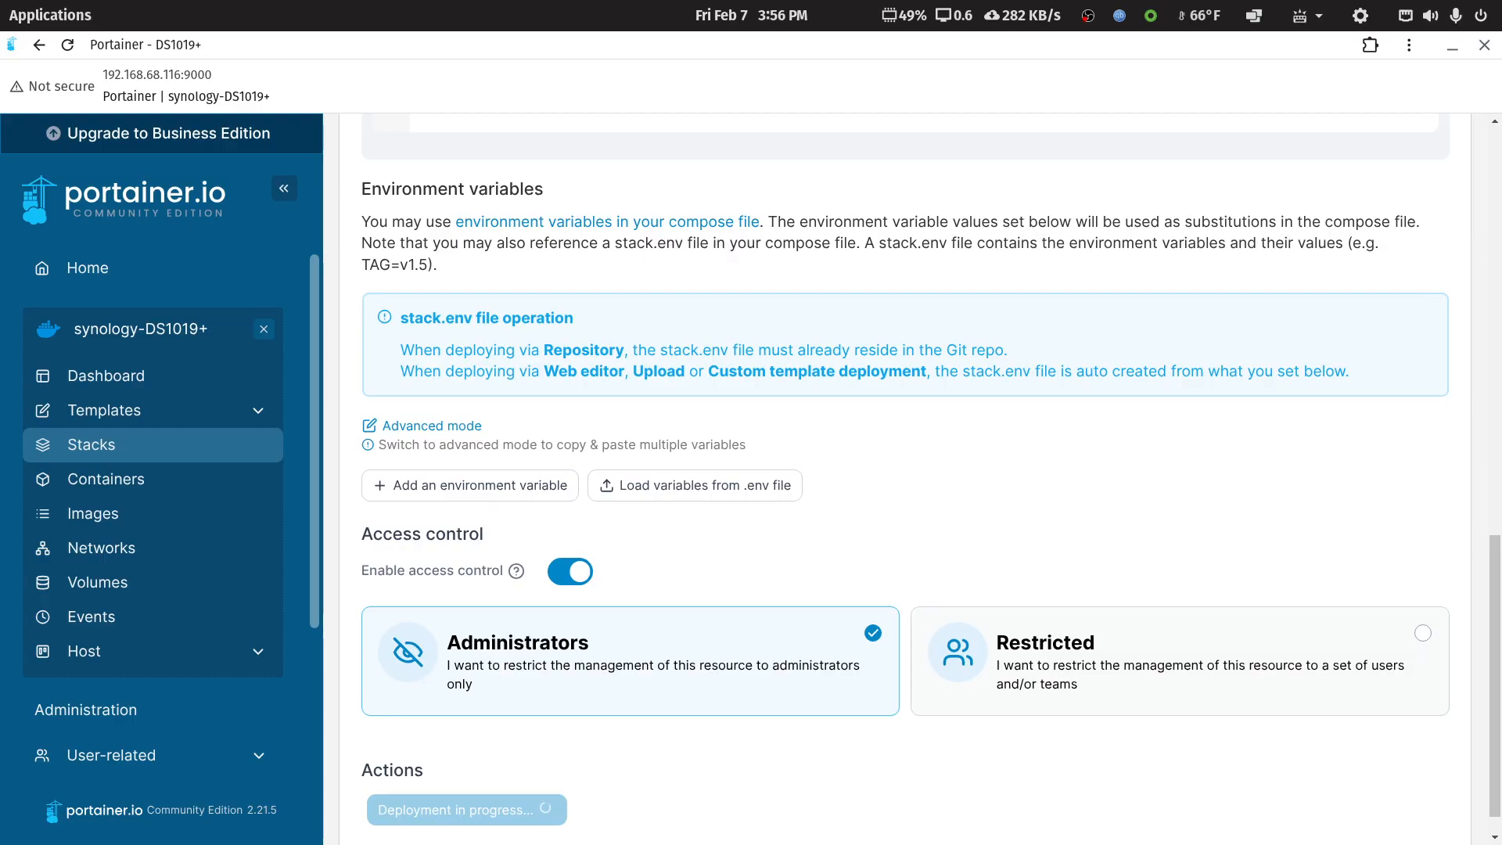
{"action": "key", "text": "alt+Tab"}
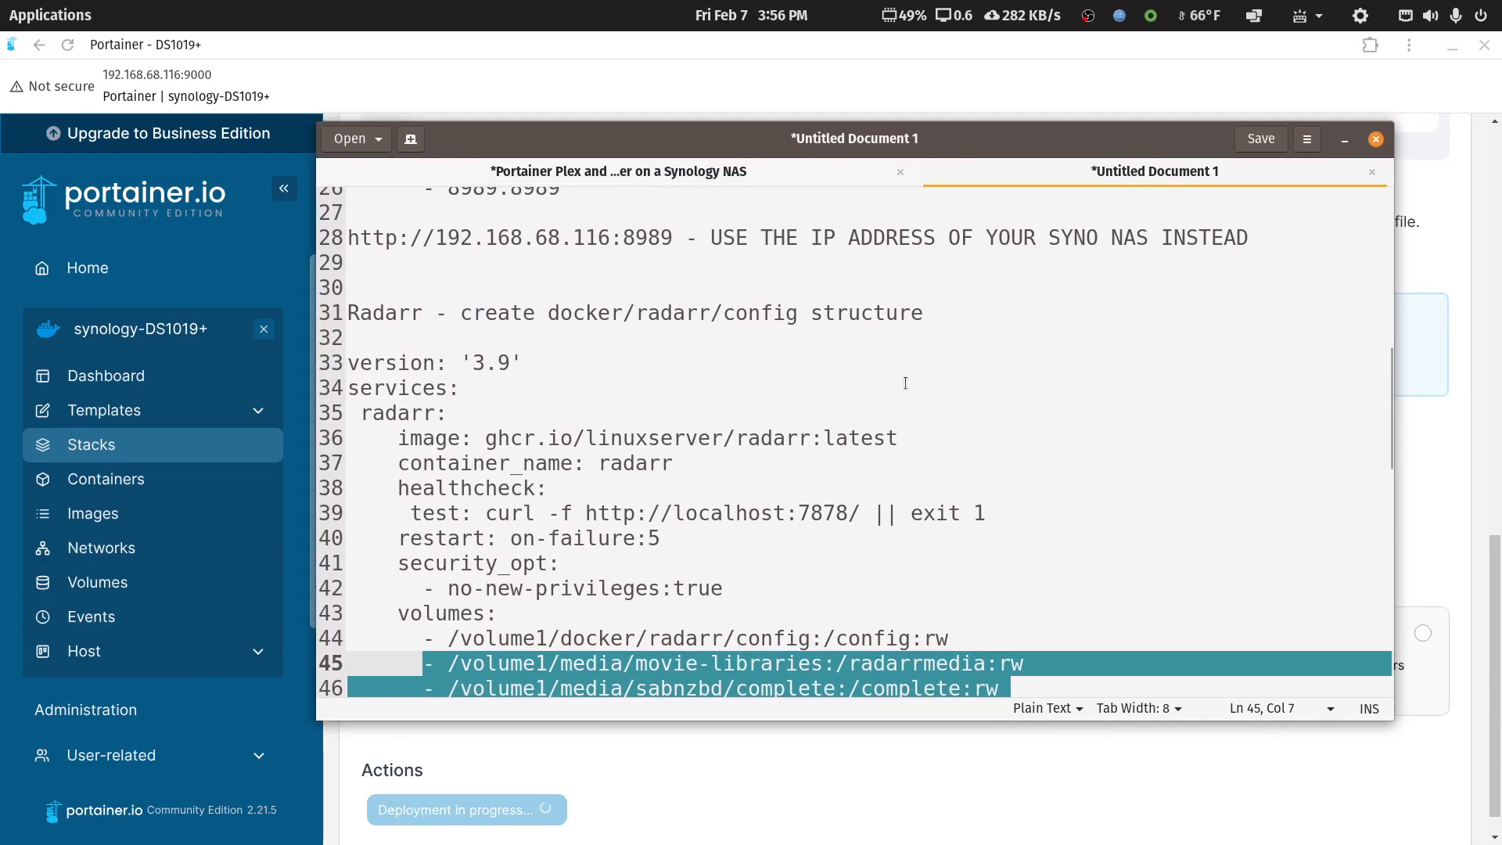
{"action": "scroll", "coordinate": [902, 398], "scroll_direction": "down", "scroll_amount": 1}
{"action": "scroll", "coordinate": [902, 397], "scroll_direction": "down", "scroll_amount": 3}
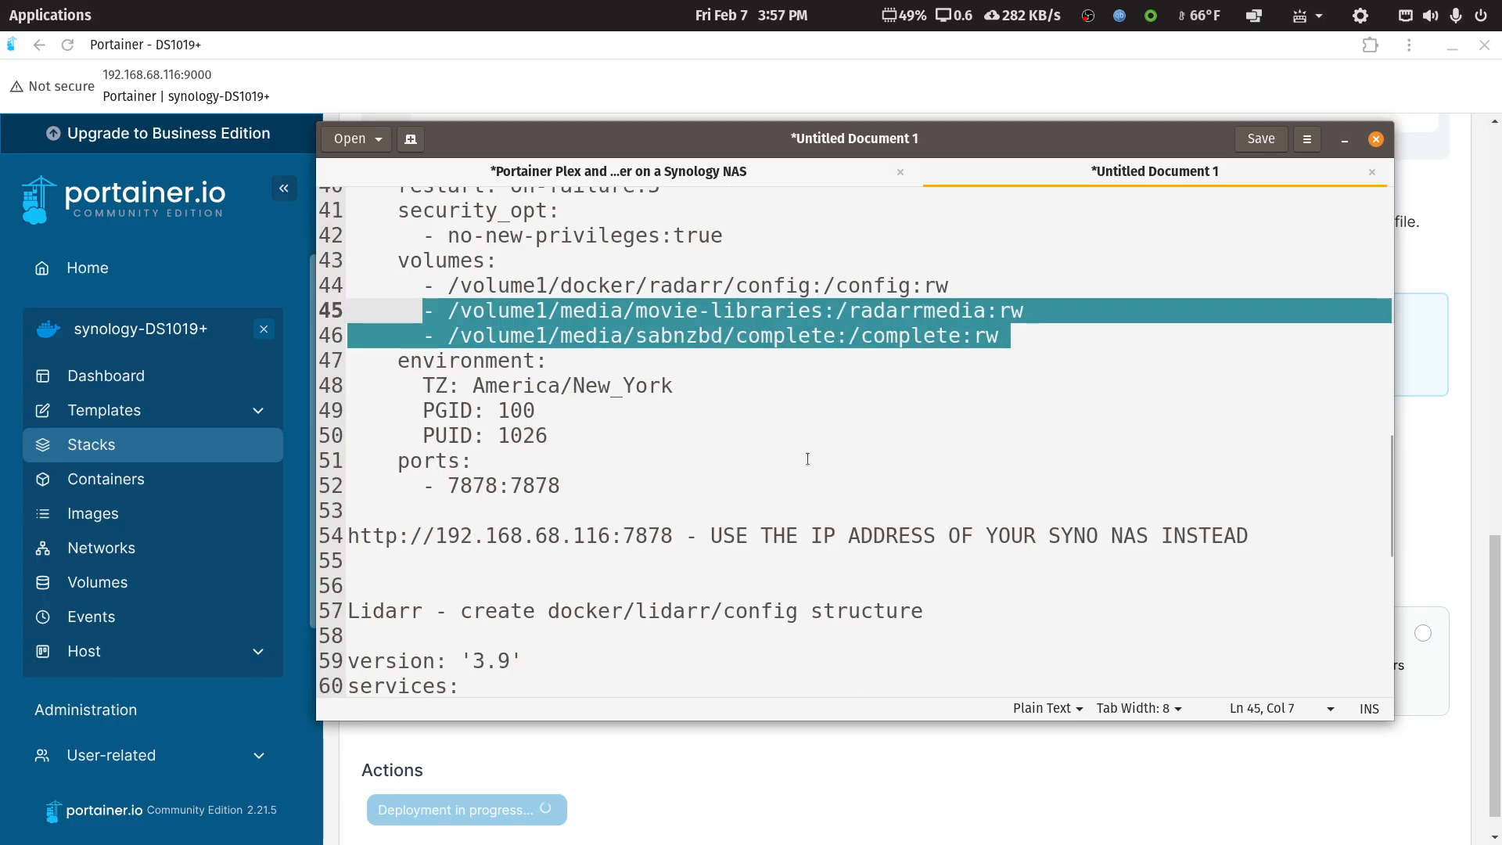
{"action": "left_click_drag", "start_coordinate": [669, 535], "coordinate": [340, 536]}
{"action": "key", "text": "ctrl+c"}
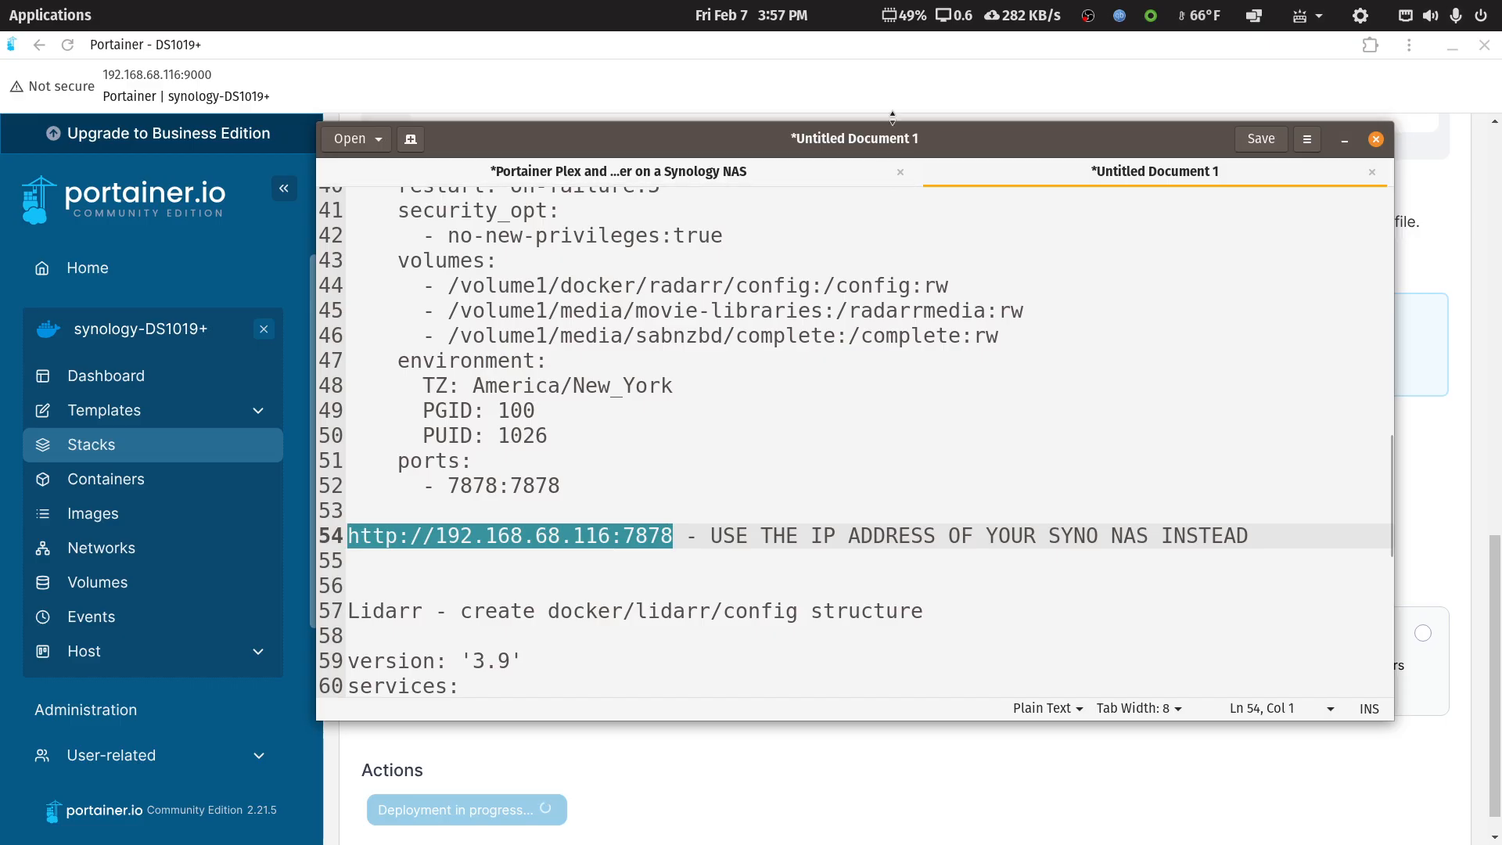
{"action": "left_click_drag", "start_coordinate": [929, 144], "coordinate": [1501, 144]}
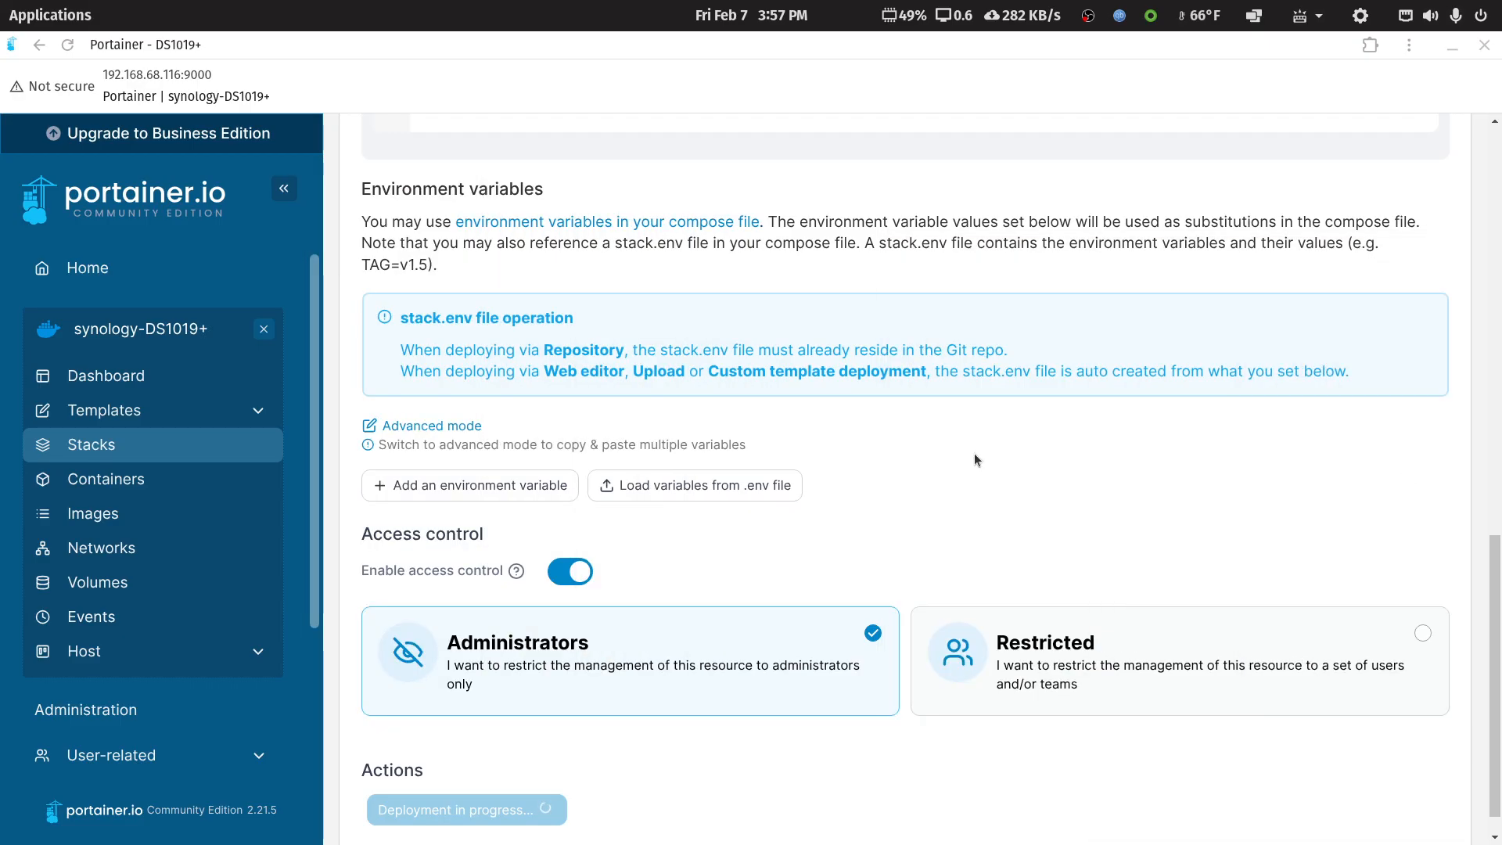
- Check Portainer's notifications for the radarr deployment and close the list
{"action": "scroll", "coordinate": [955, 297], "scroll_direction": "up", "scroll_amount": 15}
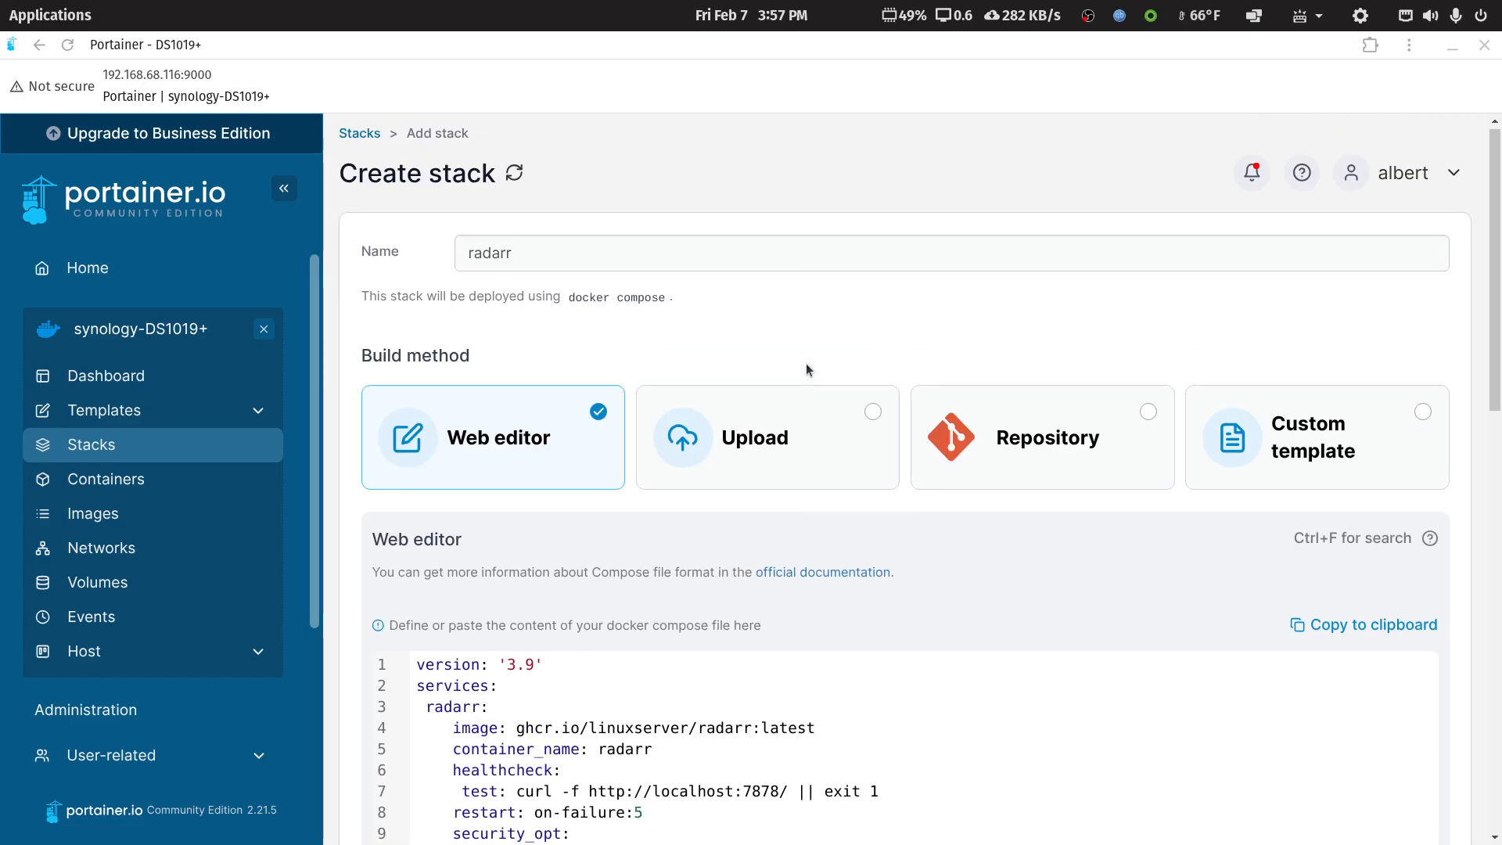
{"action": "left_click", "coordinate": [1252, 173]}
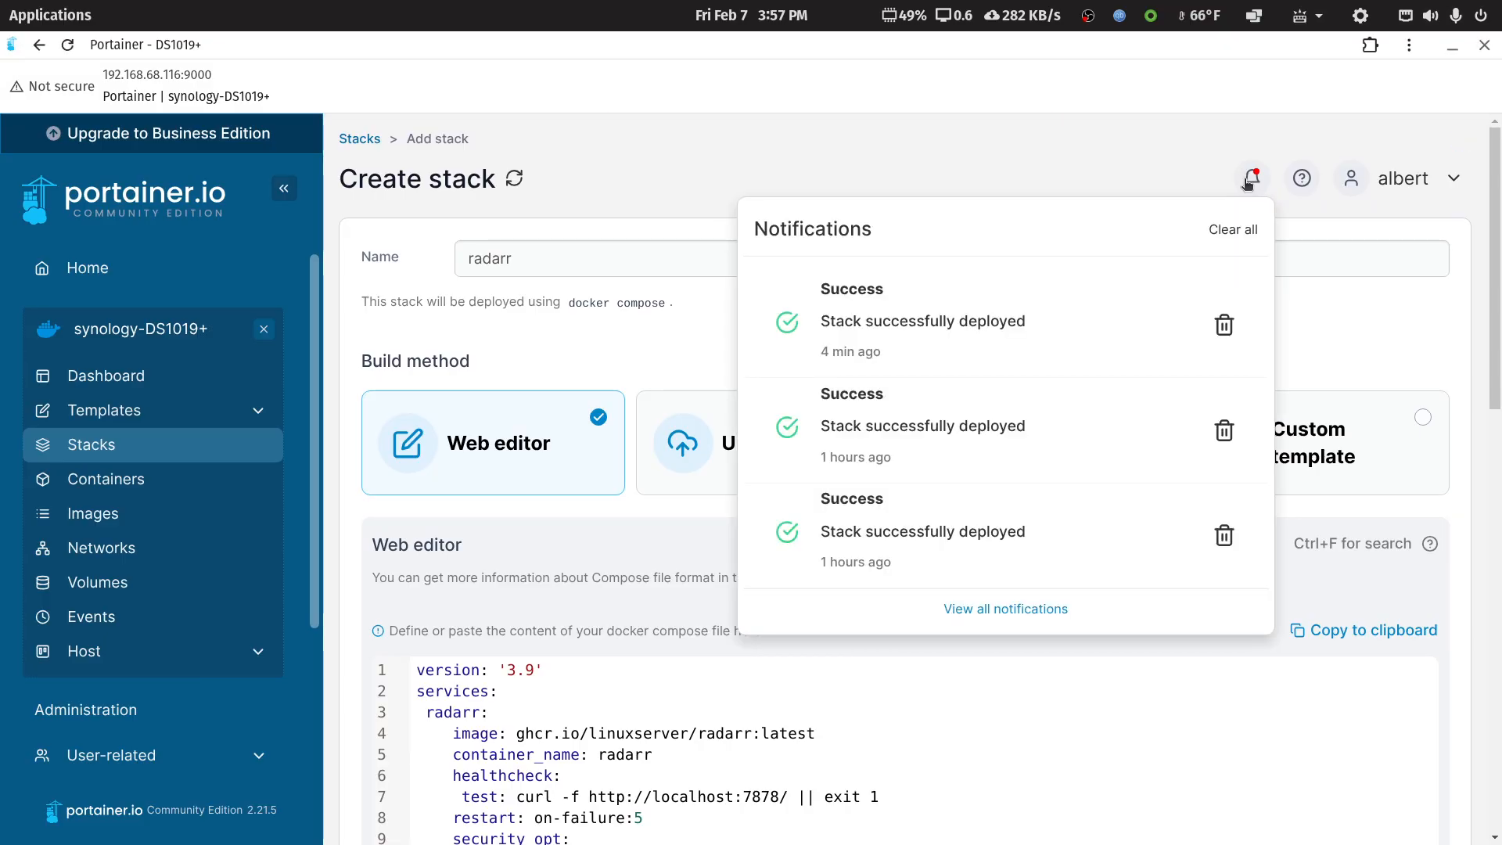
{"action": "left_click", "coordinate": [1183, 178]}
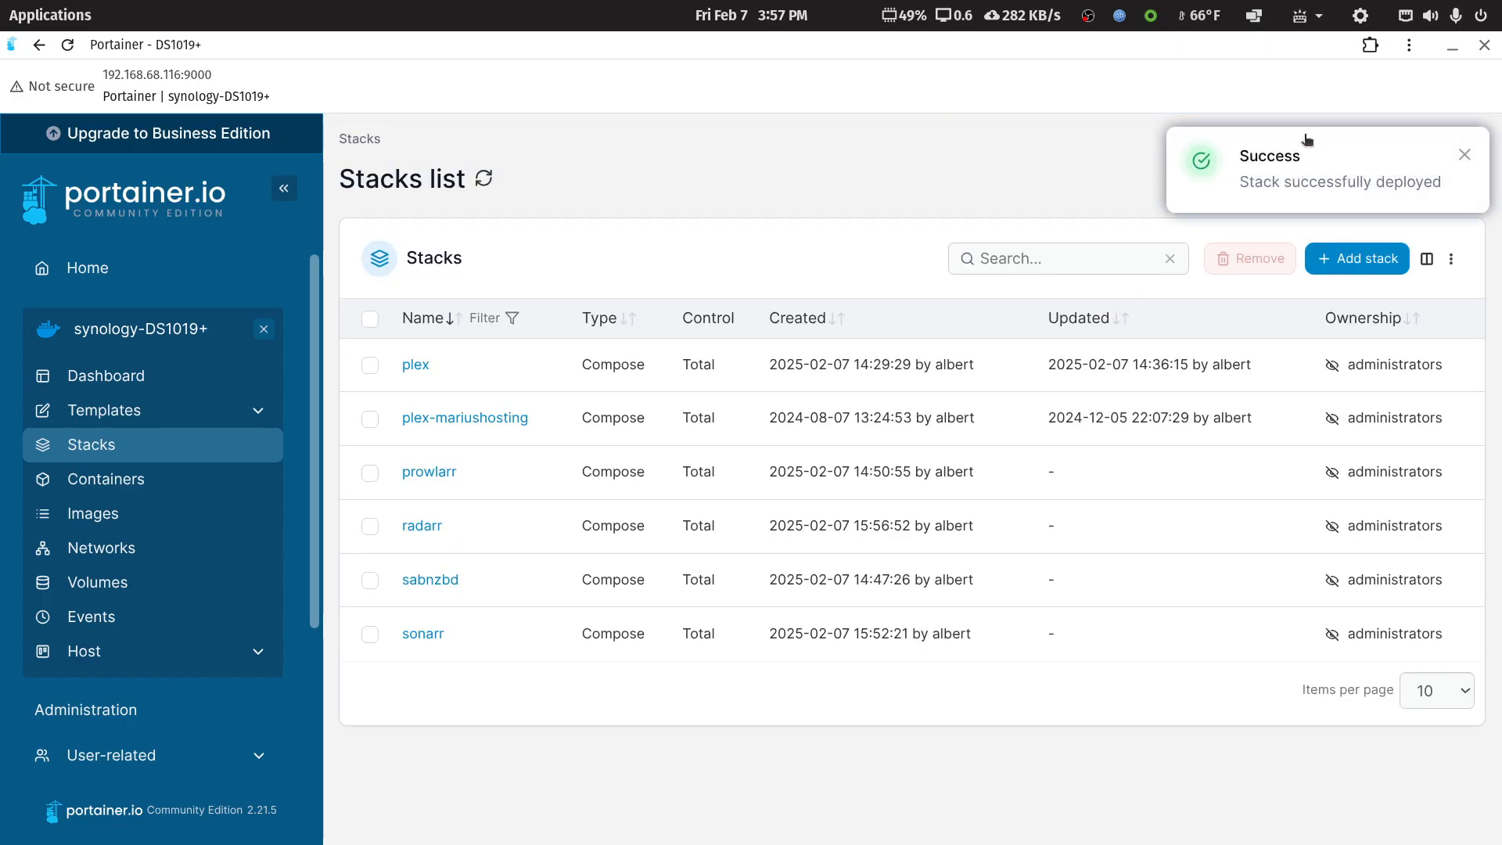
- Minimize Portainer, then bring up Google Chrome and maximize its window
{"action": "left_click", "coordinate": [1451, 47]}
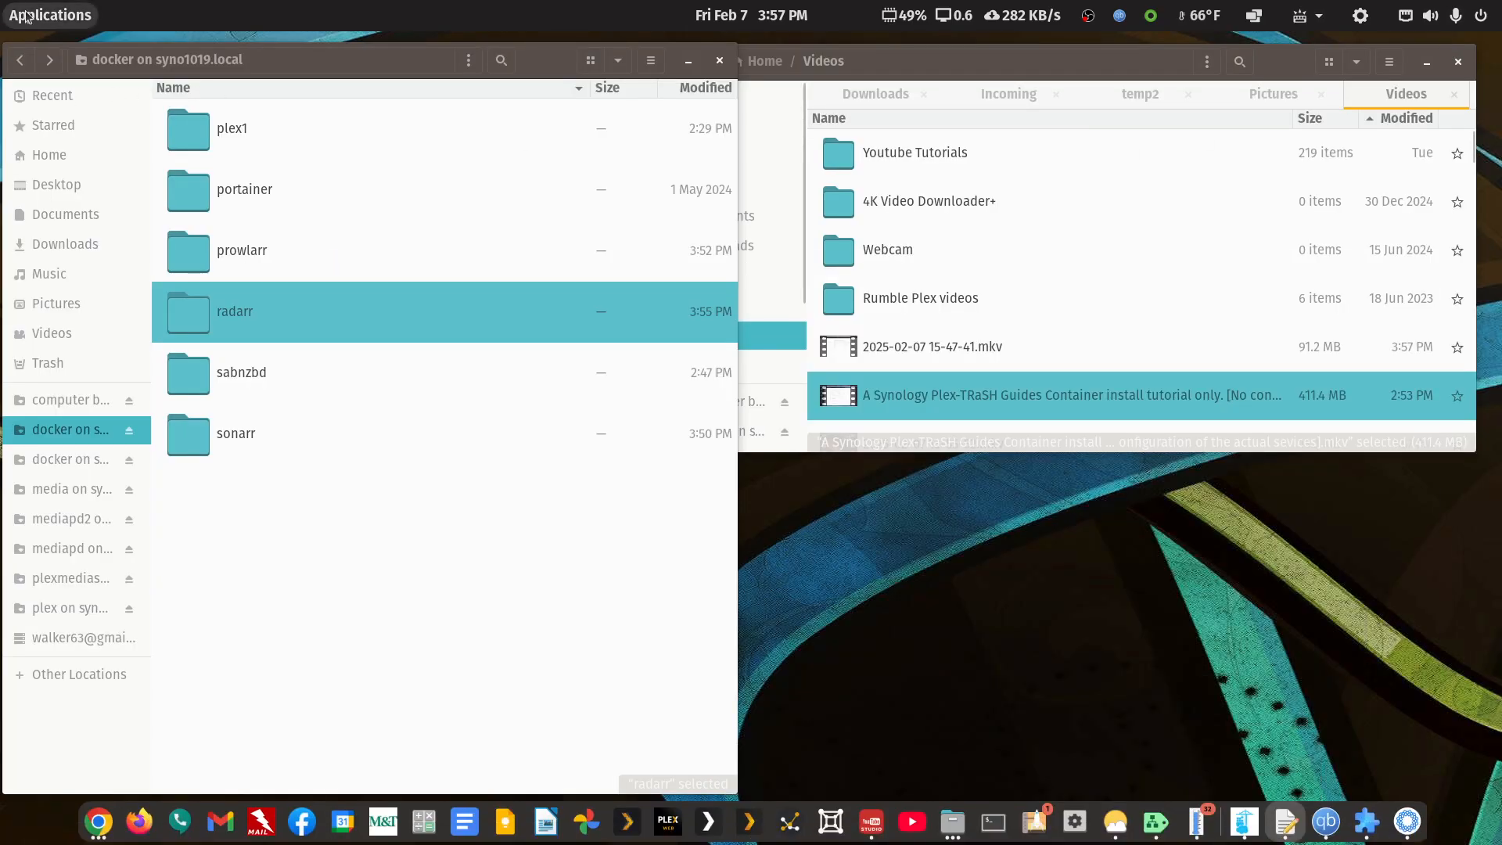
{"action": "left_click", "coordinate": [50, 14]}
{"action": "type", "text": "ch"}
{"action": "left_click", "coordinate": [435, 228]}
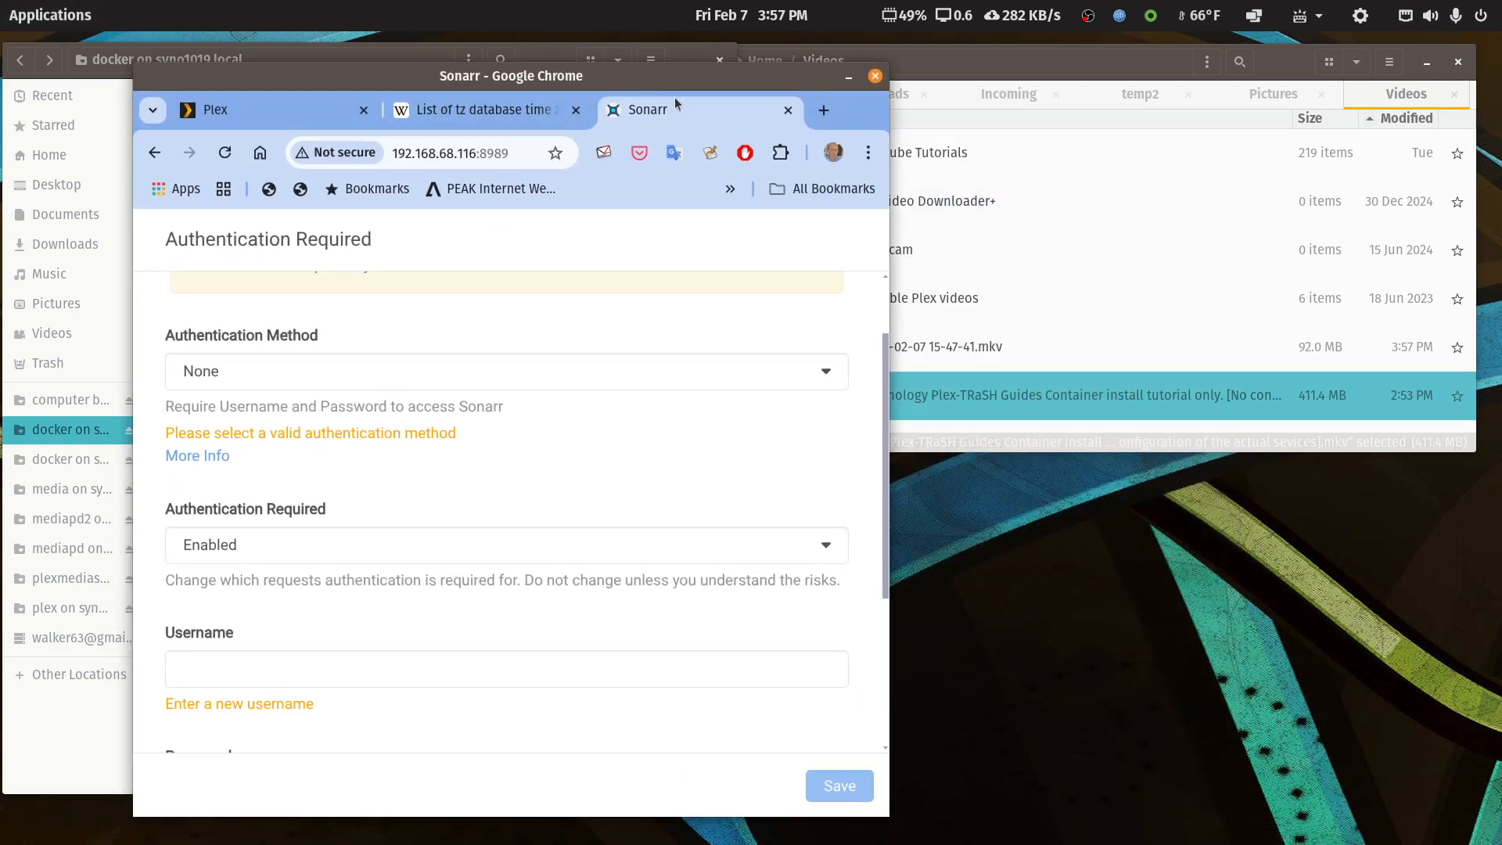
{"action": "double_click", "coordinate": [720, 82]}
{"action": "mouse_move", "coordinate": [1226, 843]}
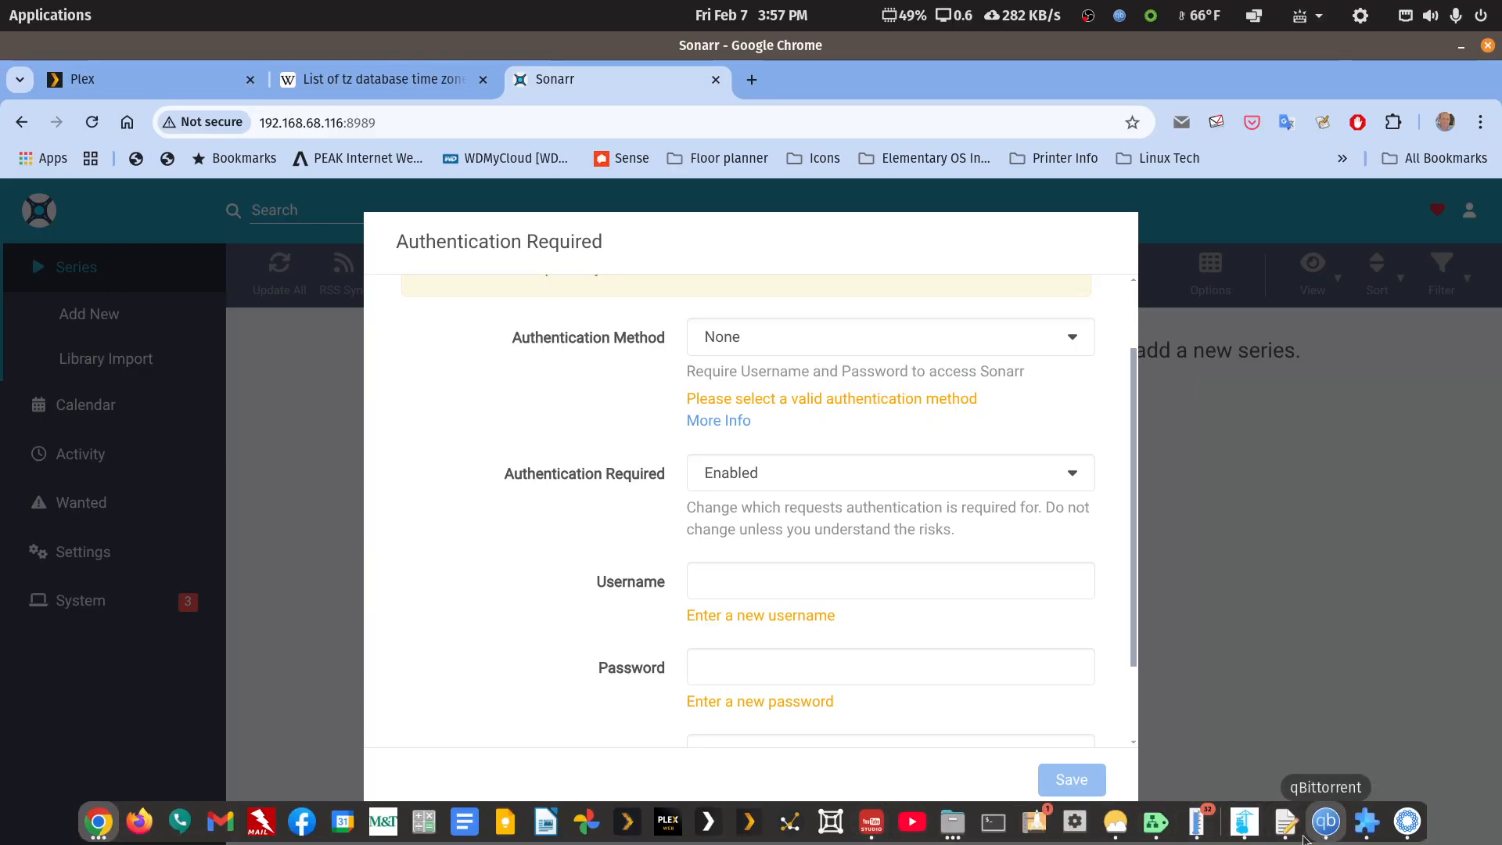
- Switch back to Portainer, open the container list and reload it to check the radarr container's state
{"action": "left_click", "coordinate": [1243, 823]}
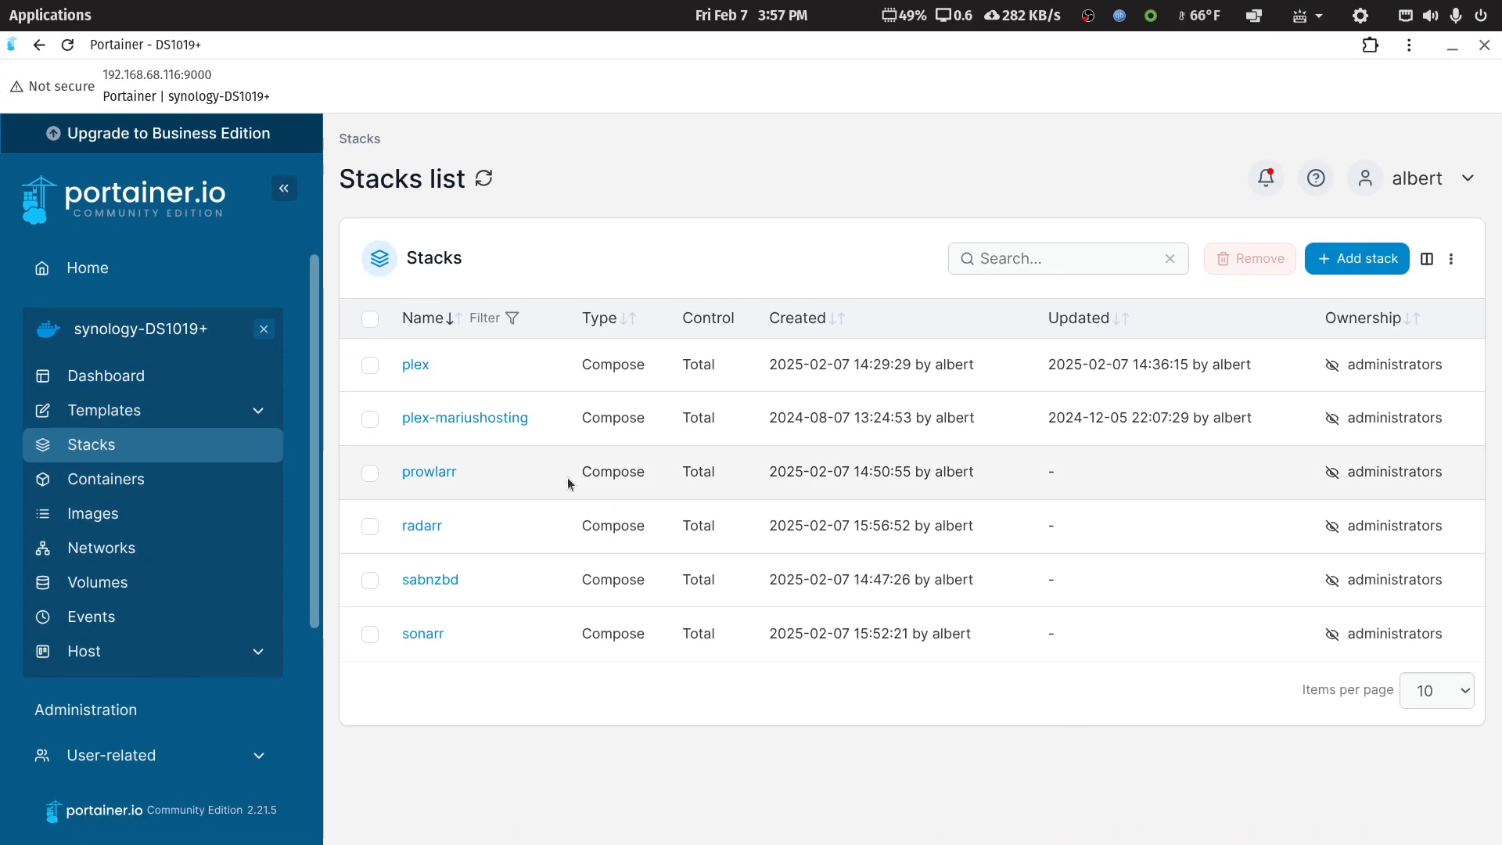
{"action": "left_click", "coordinate": [95, 468]}
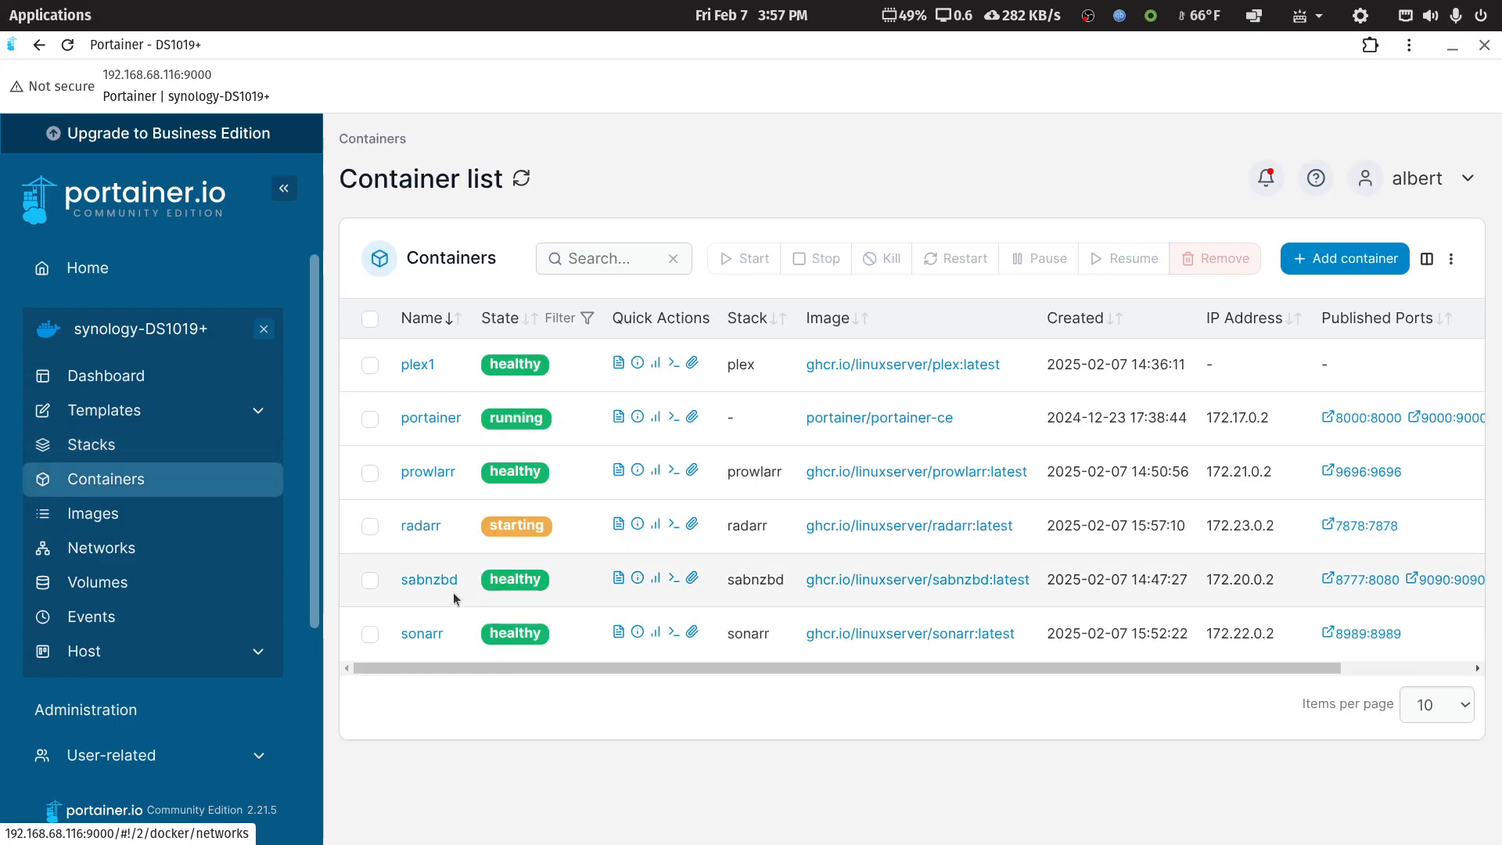
{"action": "left_click", "coordinate": [71, 47]}
{"action": "left_click", "coordinate": [70, 47]}
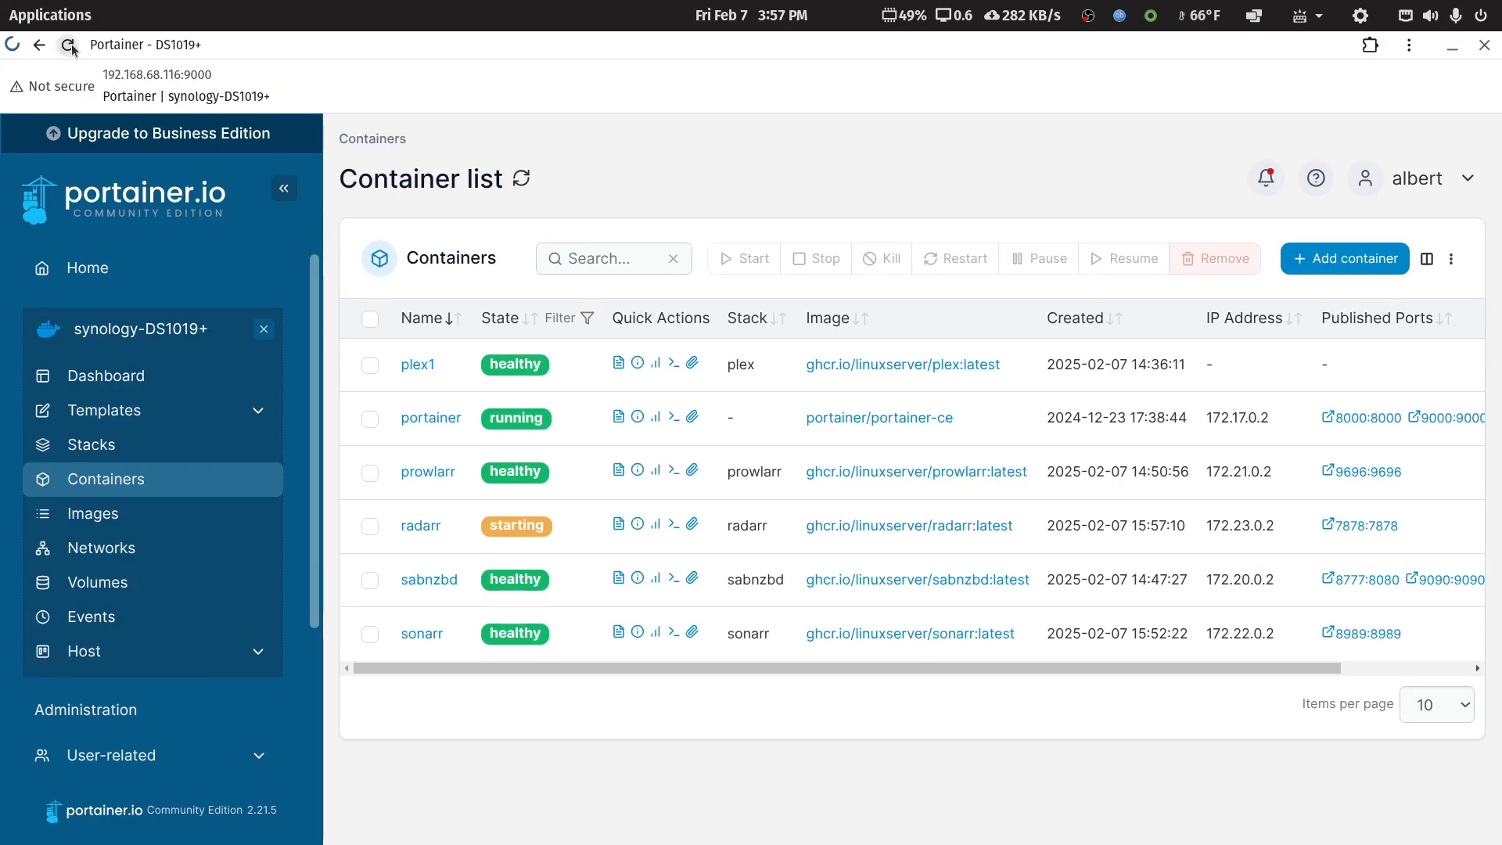
{"action": "left_click_drag", "start_coordinate": [975, 43], "coordinate": [960, 58]}
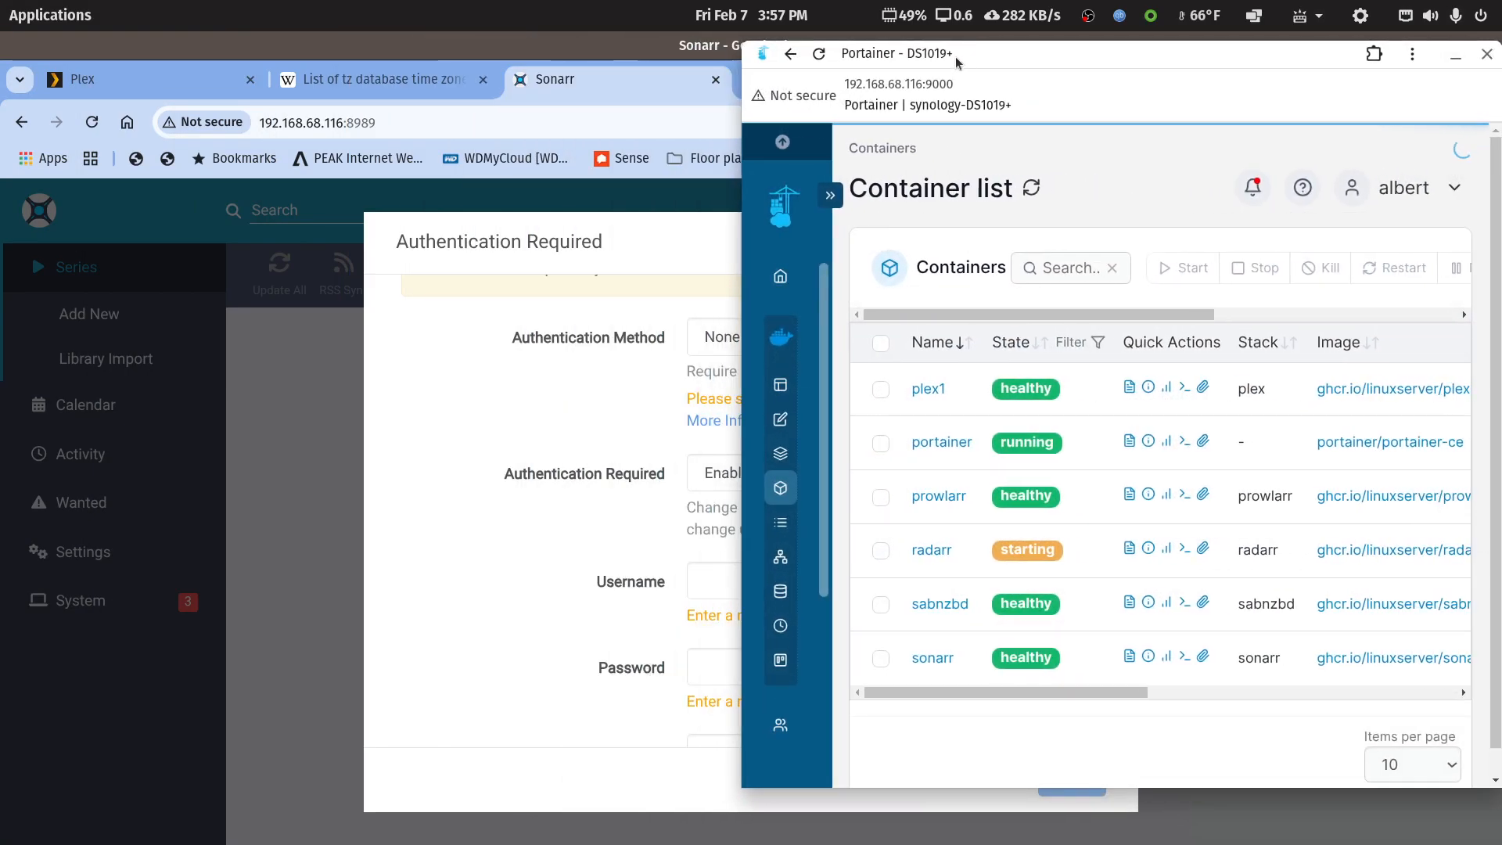
{"action": "left_click", "coordinate": [641, 94]}
{"action": "left_click", "coordinate": [753, 81]}
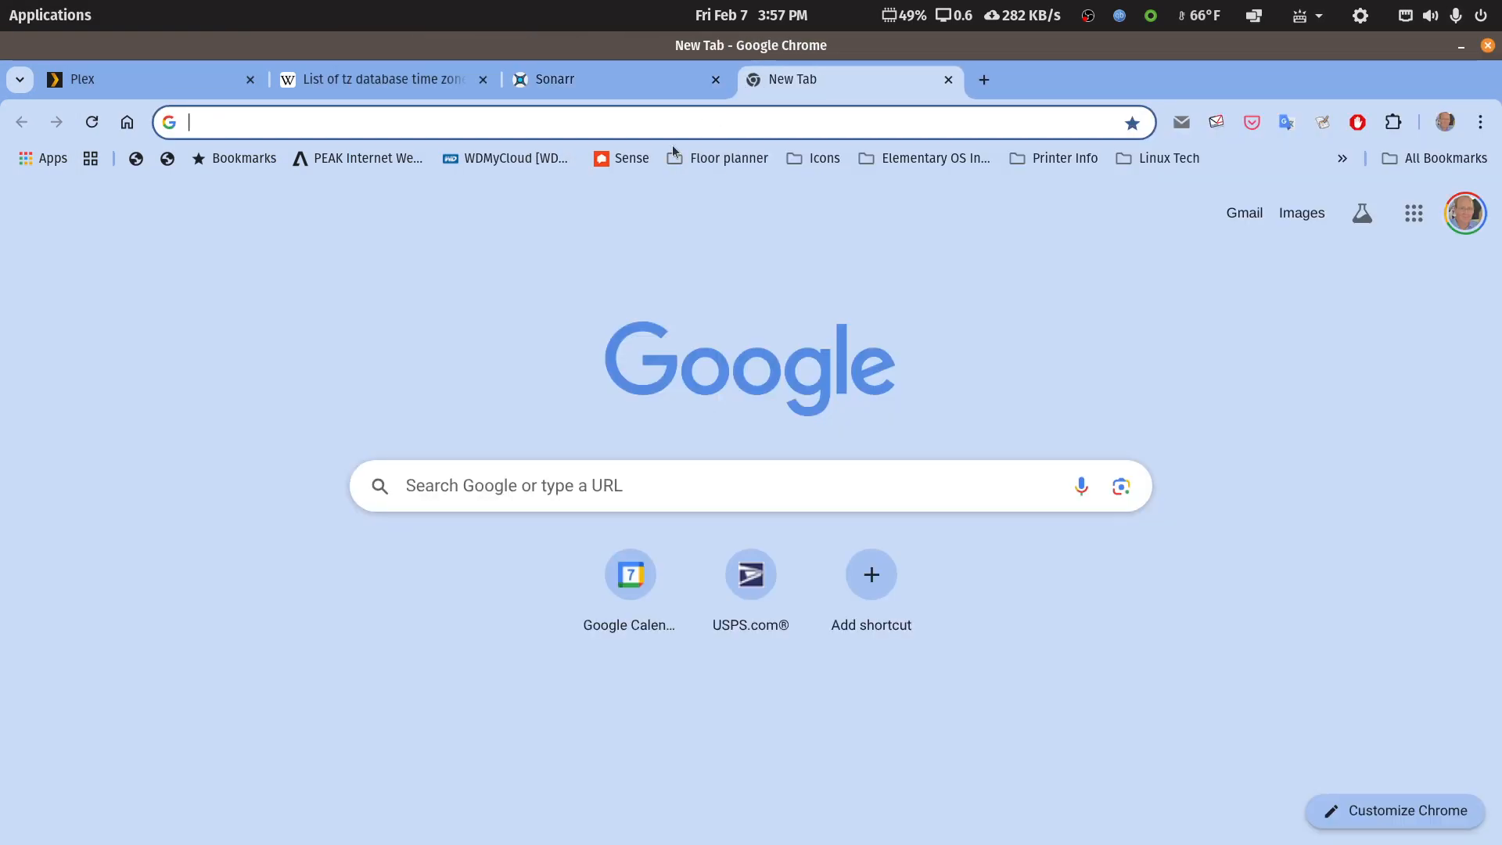
{"action": "key", "text": "ctrl+v"}
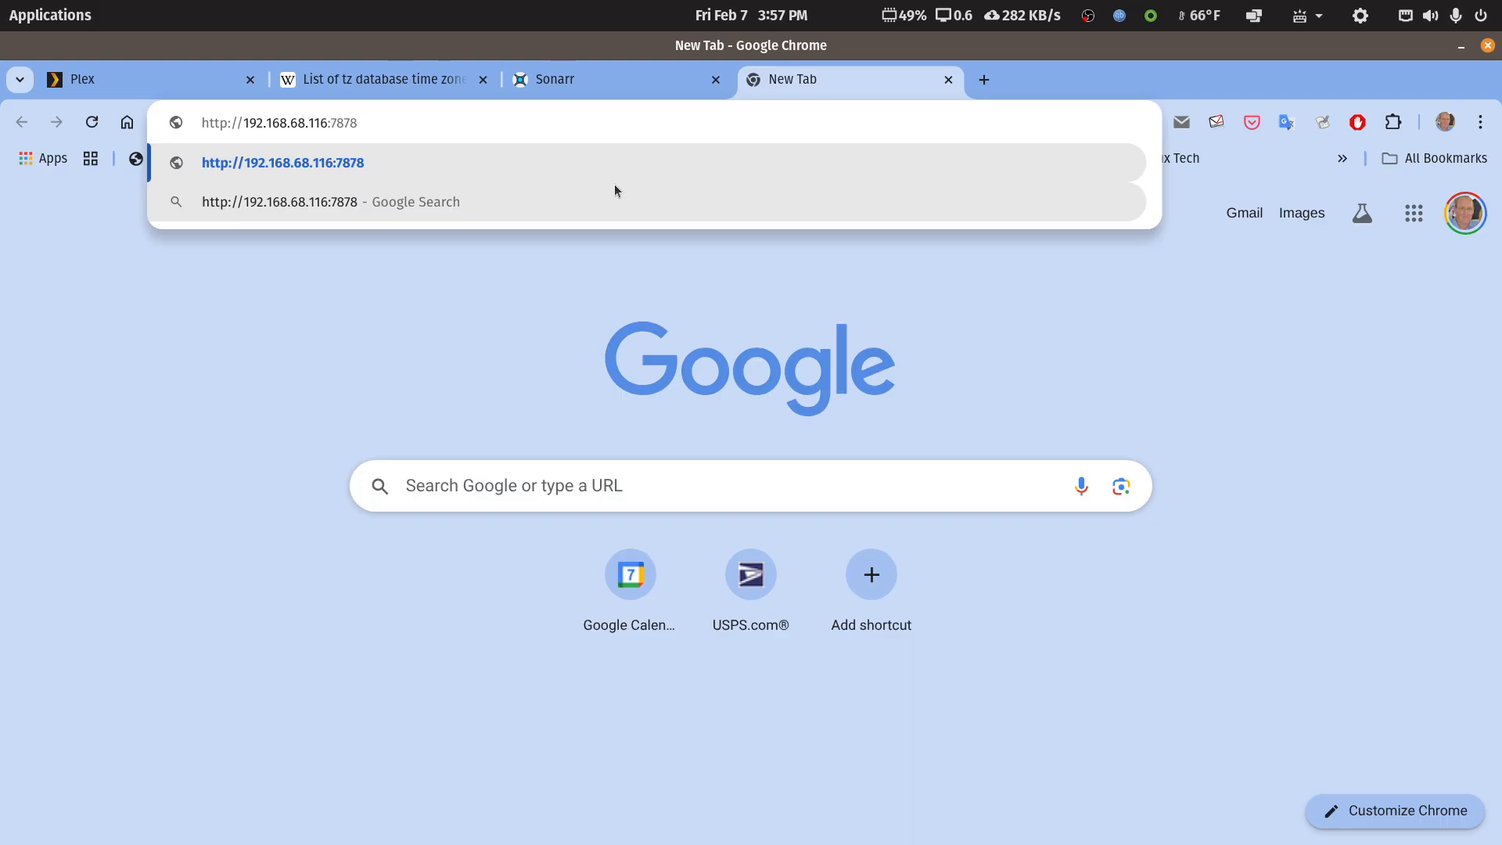
{"action": "key", "text": "Return"}
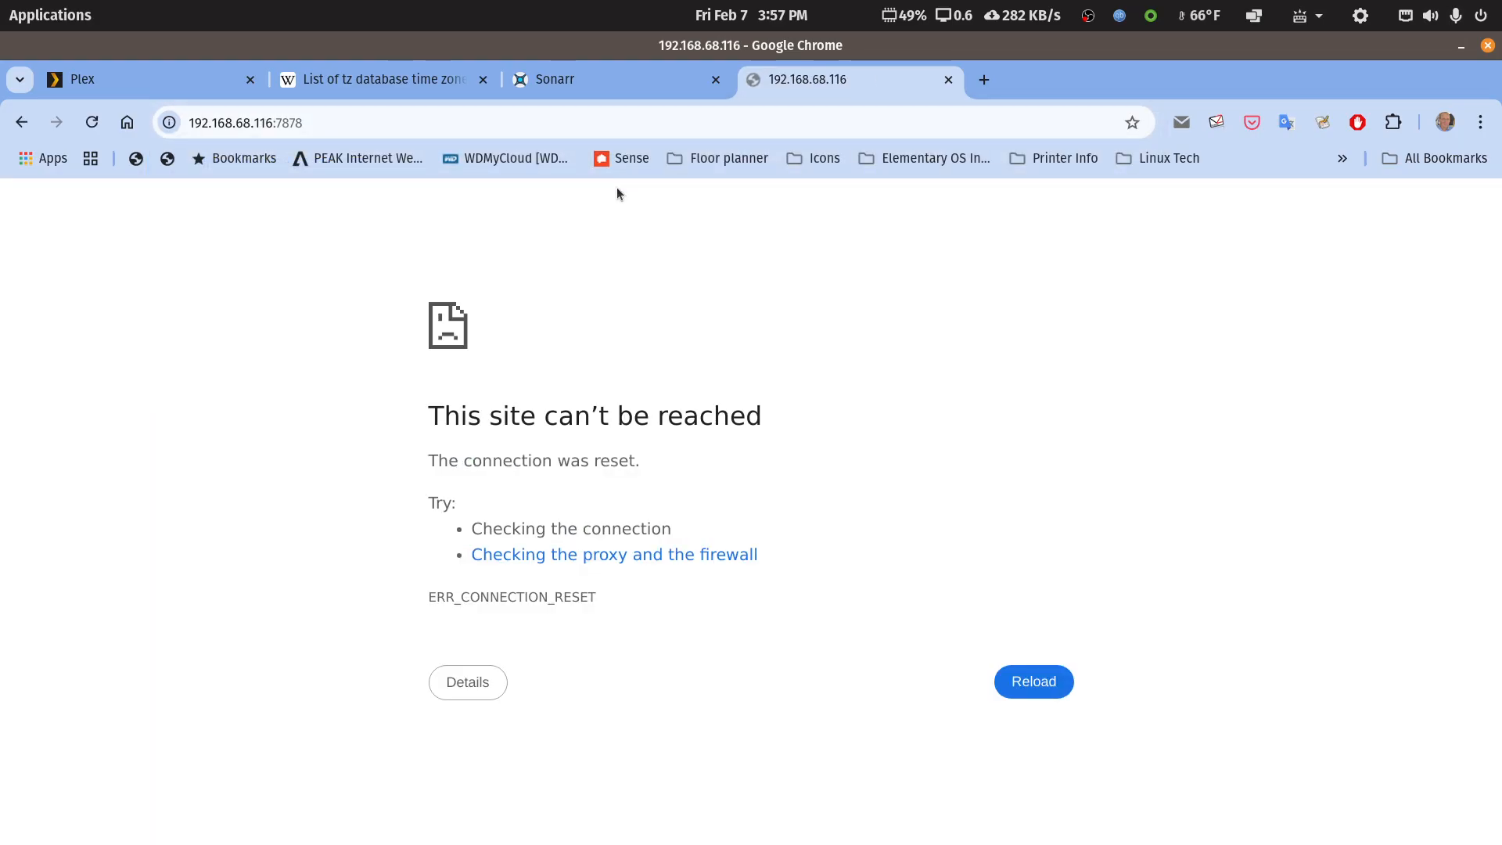
- Restore Chrome's smaller window size and reload Portainer's container list to recheck the radarr container
{"action": "double_click", "coordinate": [1249, 39]}
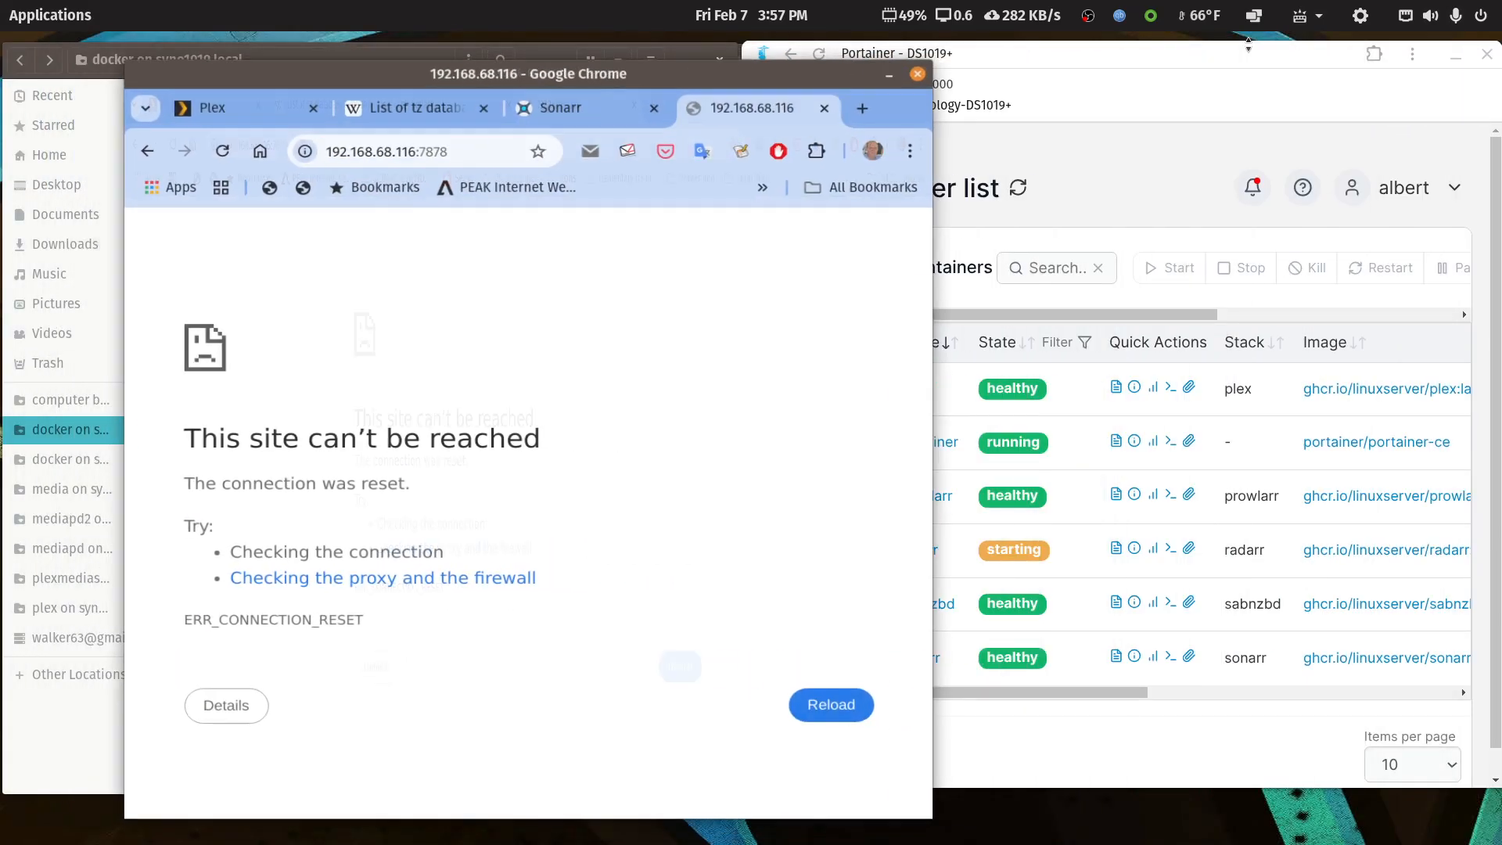
{"action": "left_click", "coordinate": [1232, 53]}
{"action": "left_click", "coordinate": [813, 52]}
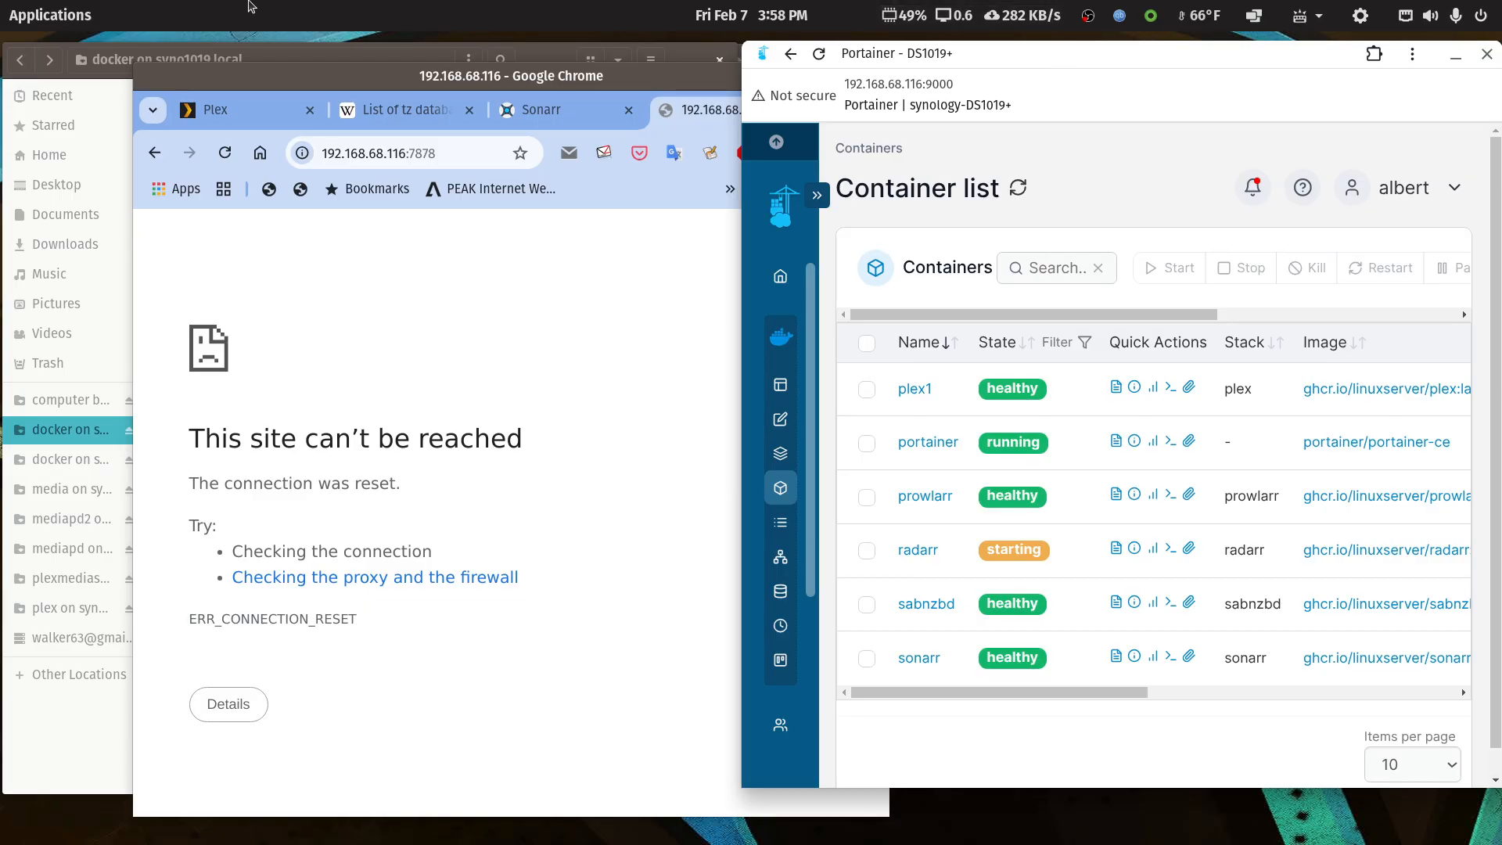
- Launch the installed Sonarr web app, restore its window to a smaller size and move it down the desktop
{"action": "left_click", "coordinate": [37, 13]}
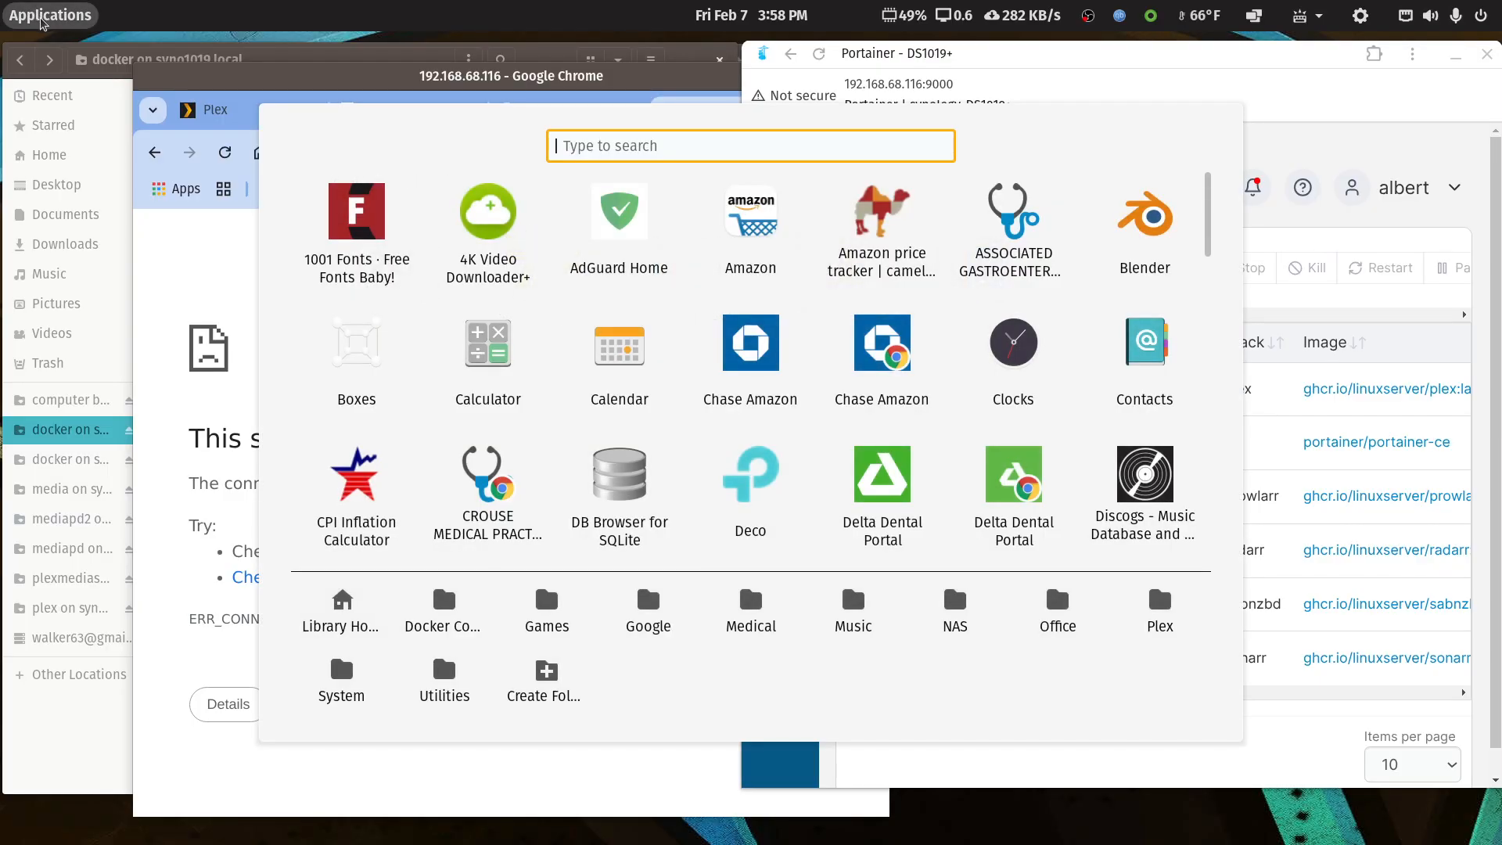
{"action": "type", "text": "so"}
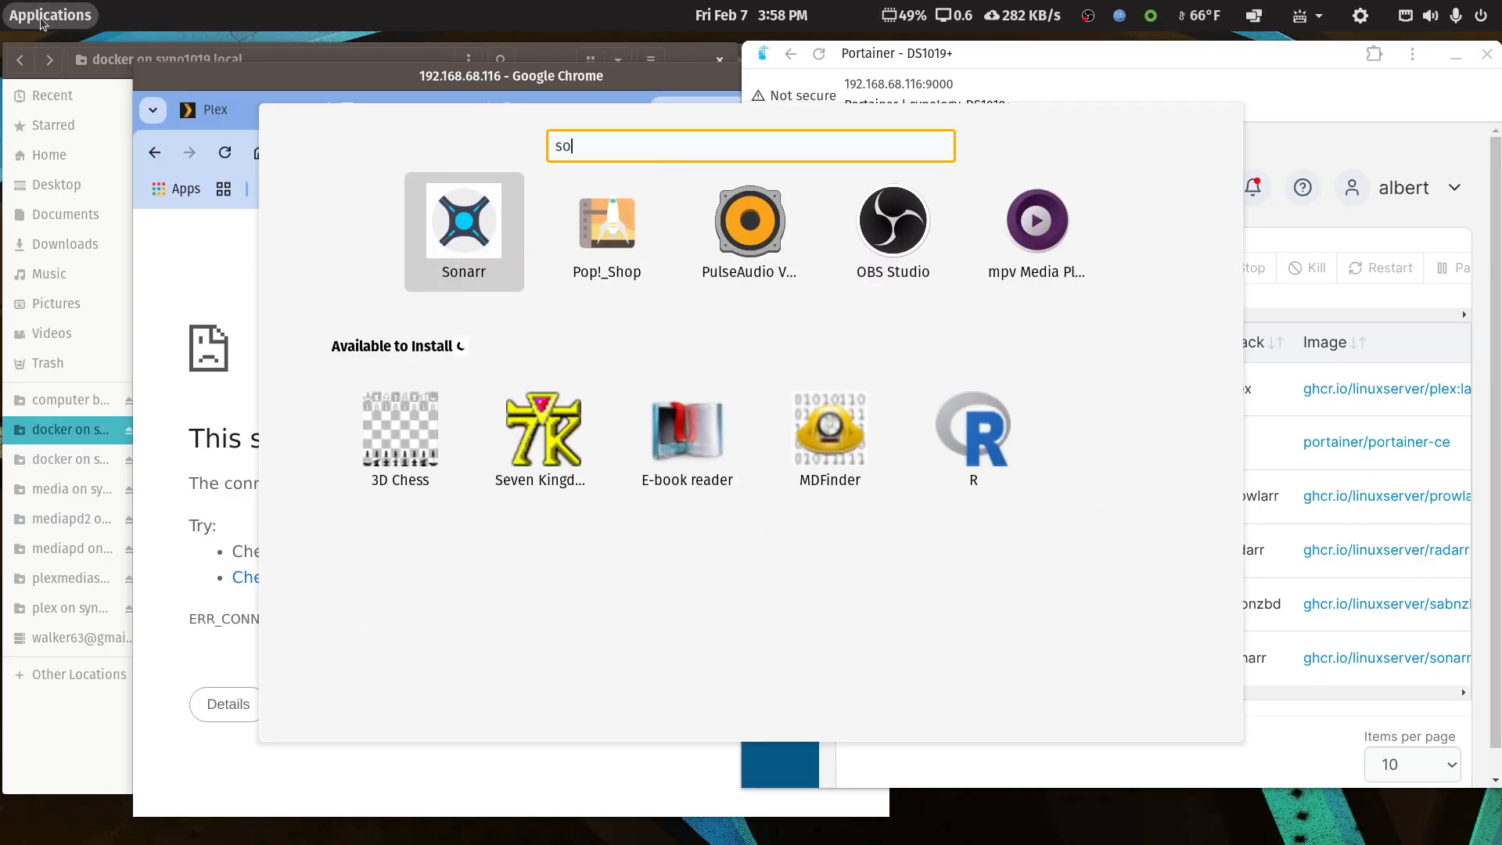
{"action": "type", "text": "n"}
{"action": "left_click", "coordinate": [661, 239]}
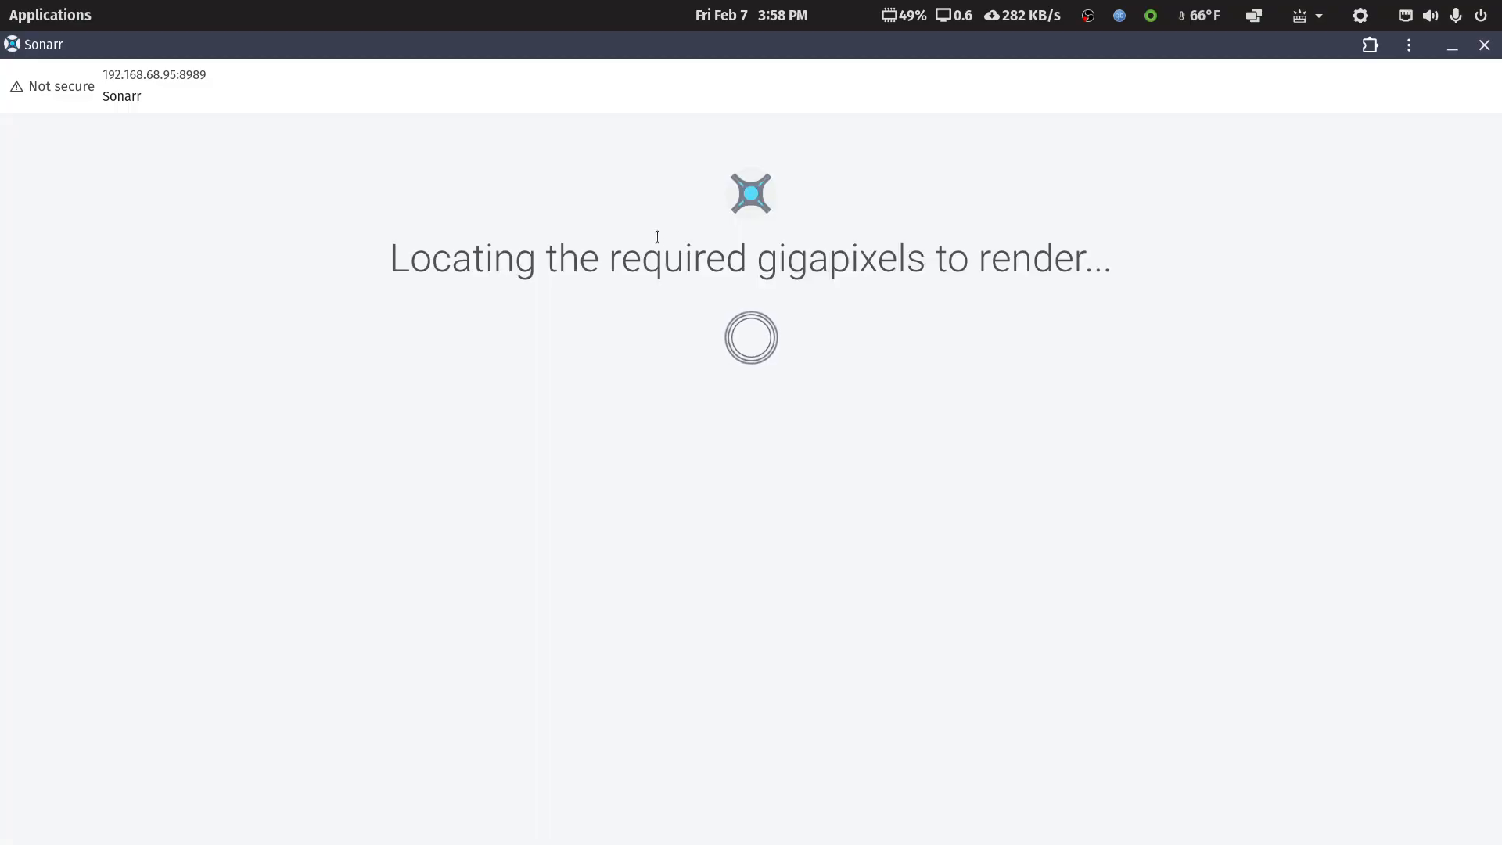
{"action": "double_click", "coordinate": [868, 47]}
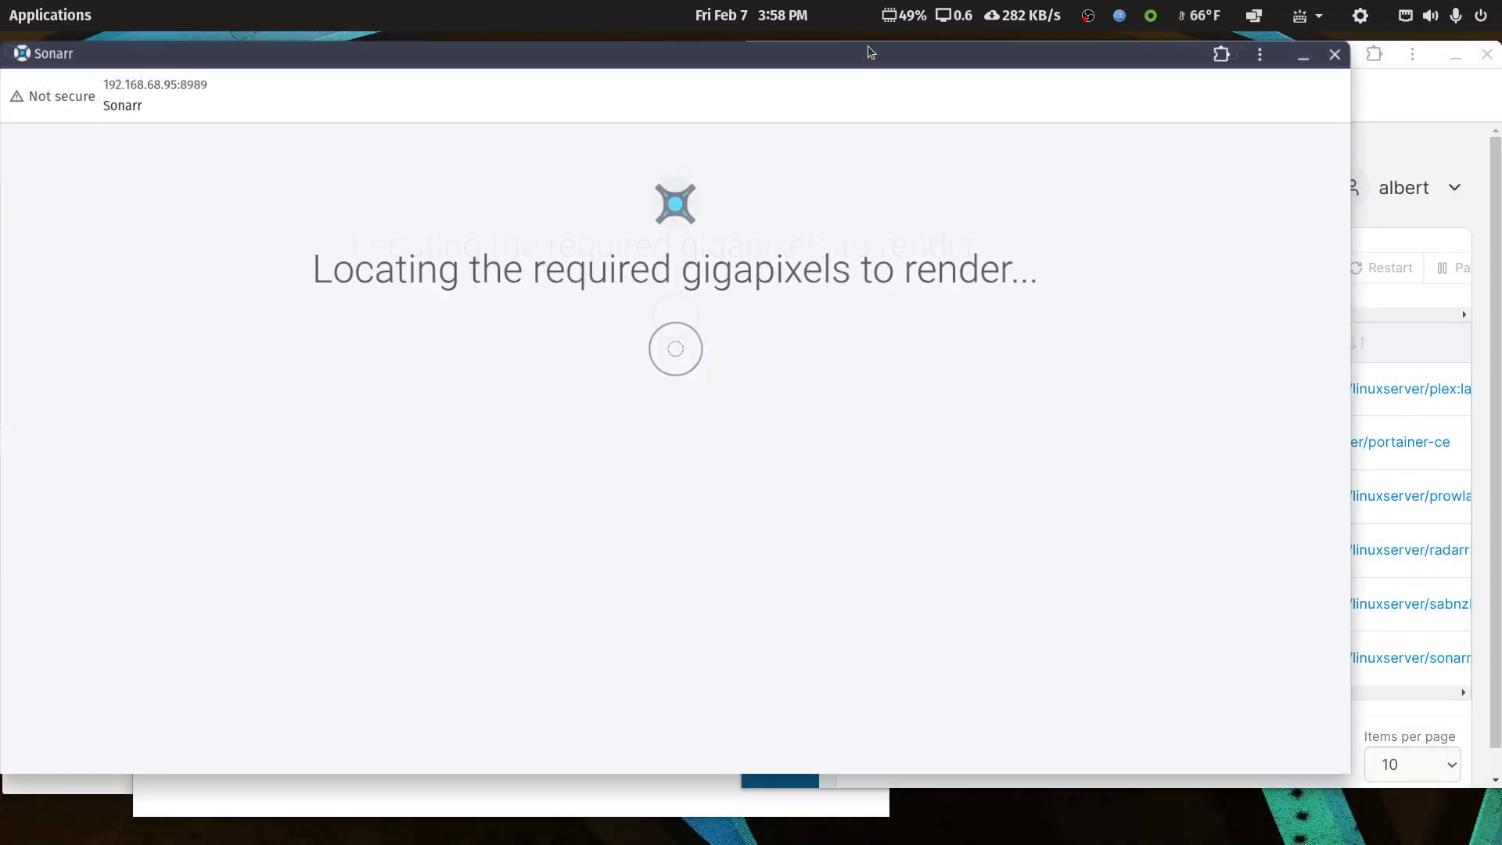
{"action": "left_click_drag", "start_coordinate": [875, 52], "coordinate": [928, 535]}
- Reload Portainer's container list to check radarr's state again, and move the Sonarr window out of view
{"action": "left_click", "coordinate": [969, 57]}
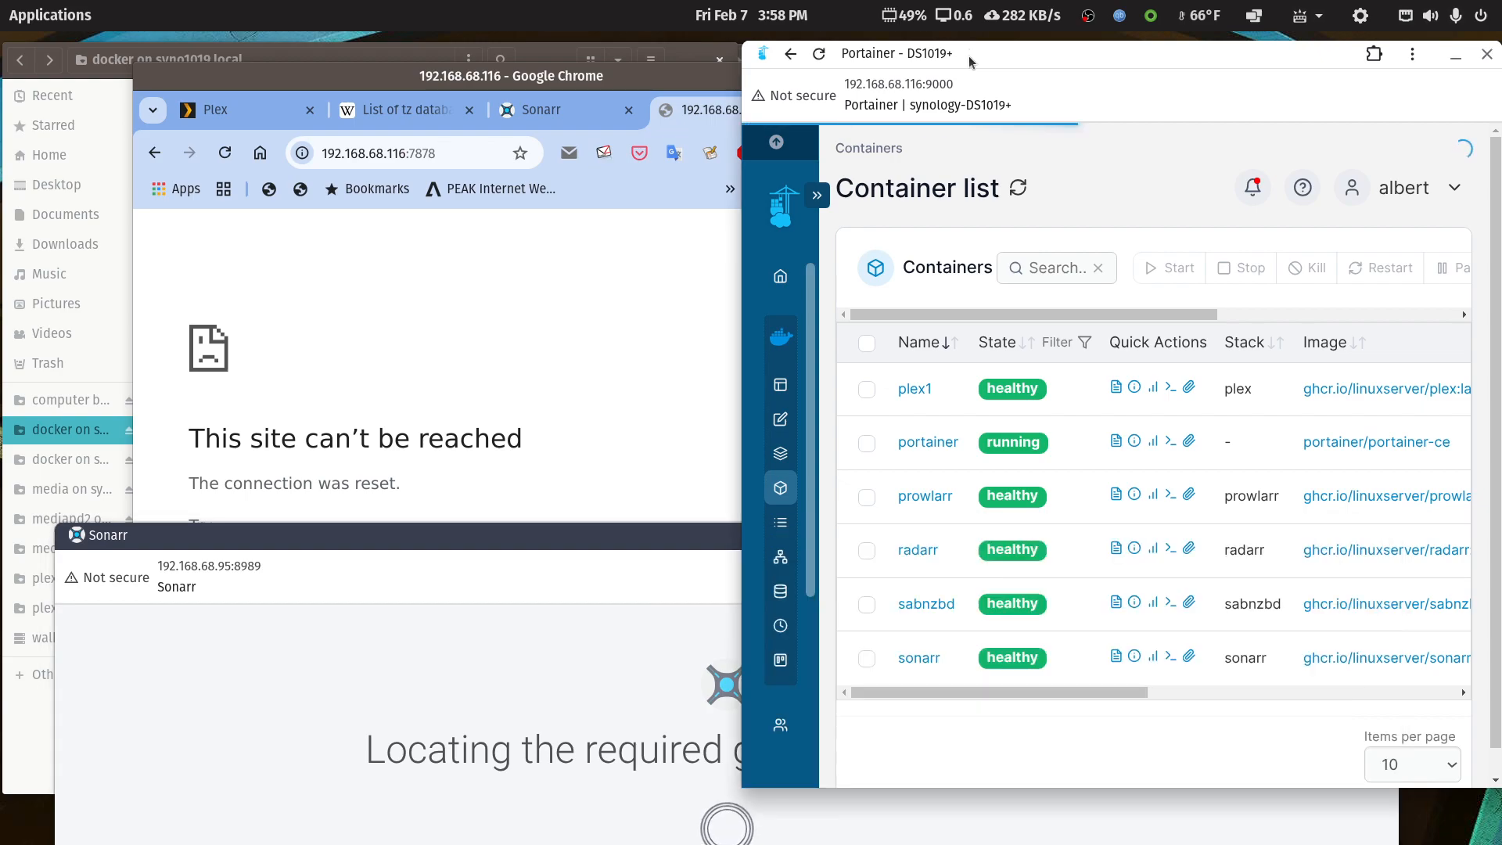
{"action": "left_click", "coordinate": [819, 53]}
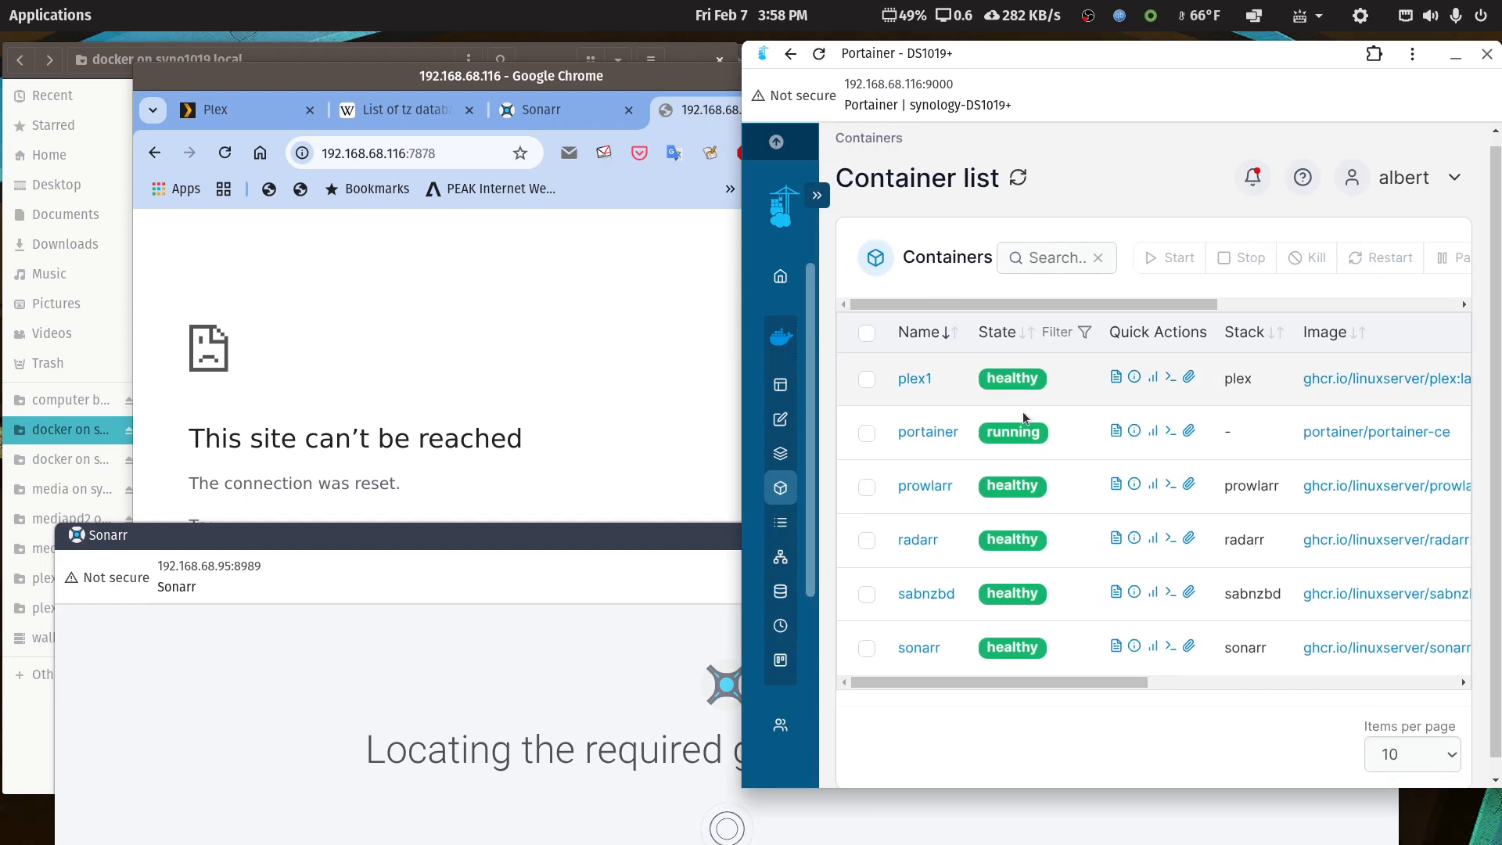
{"action": "scroll", "coordinate": [1026, 419], "scroll_direction": "down", "scroll_amount": 1}
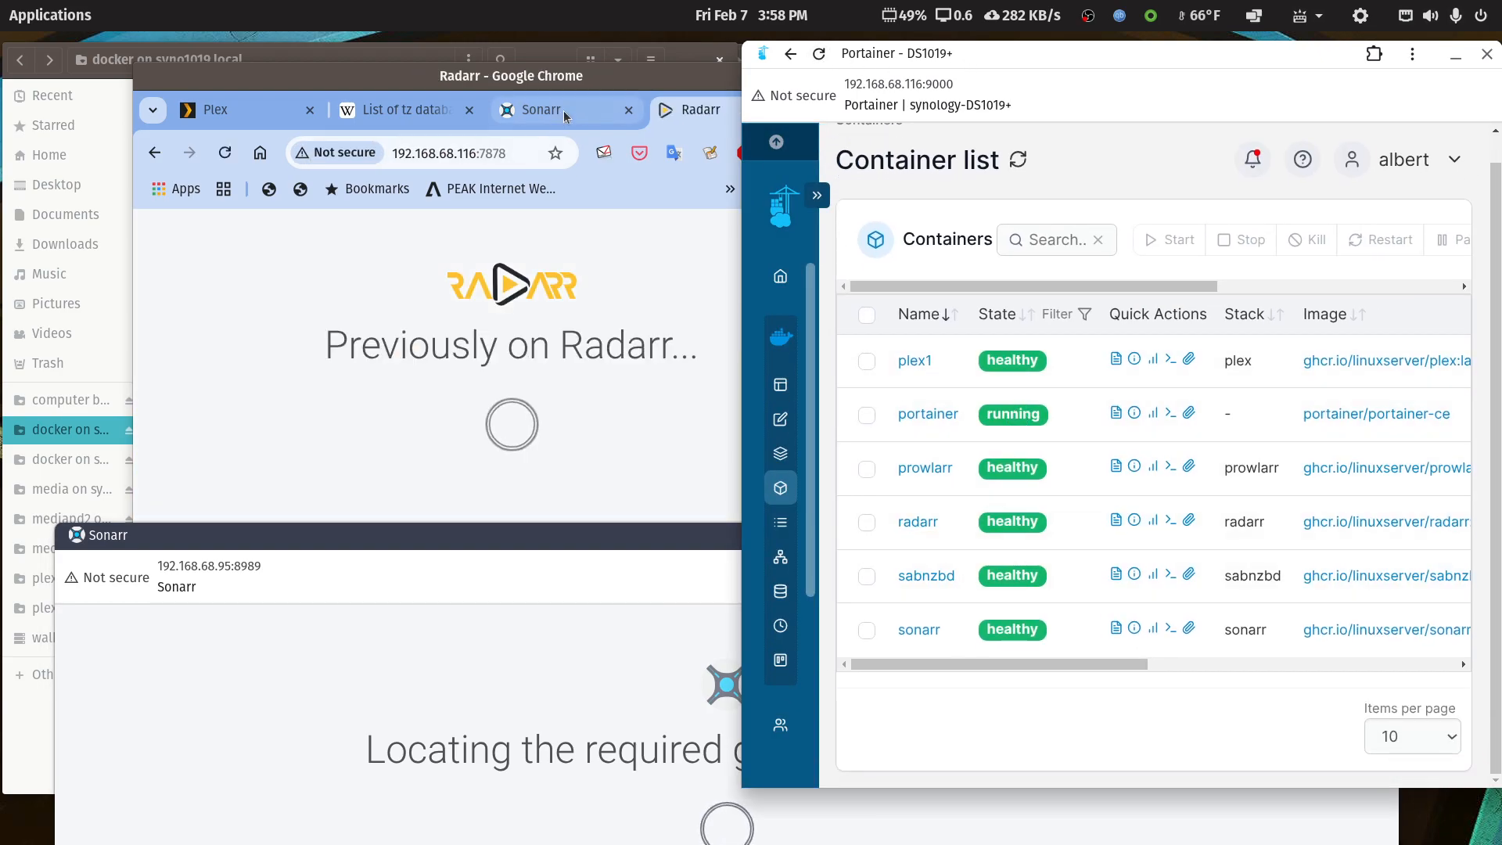
{"action": "left_click_drag", "start_coordinate": [438, 532], "coordinate": [1017, 844]}
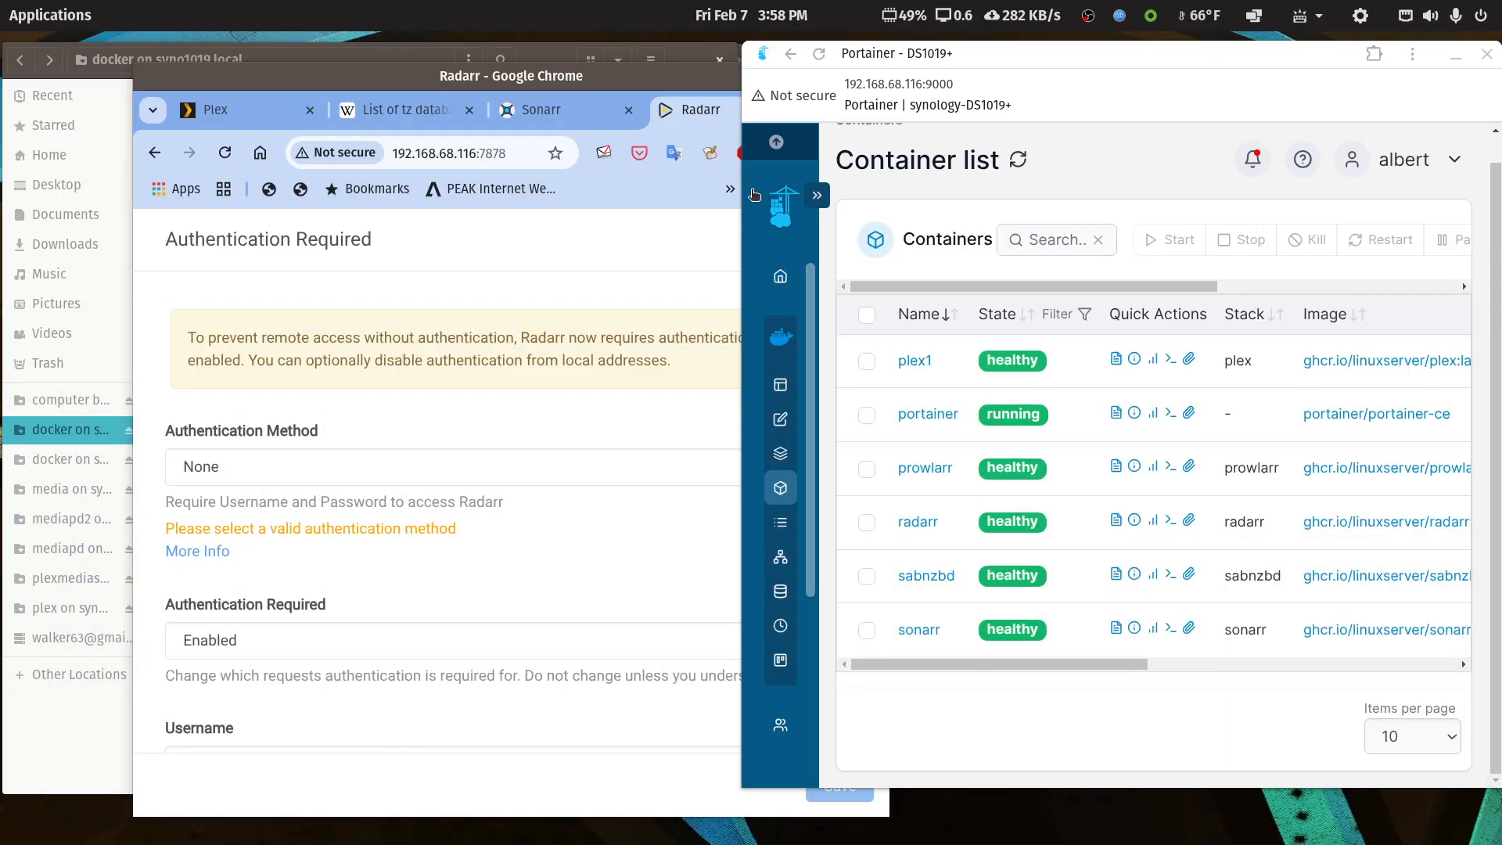
- Bring the Radarr page to the front, reload it, view it maximized, and restore the Chrome window's size
{"action": "left_click", "coordinate": [699, 105]}
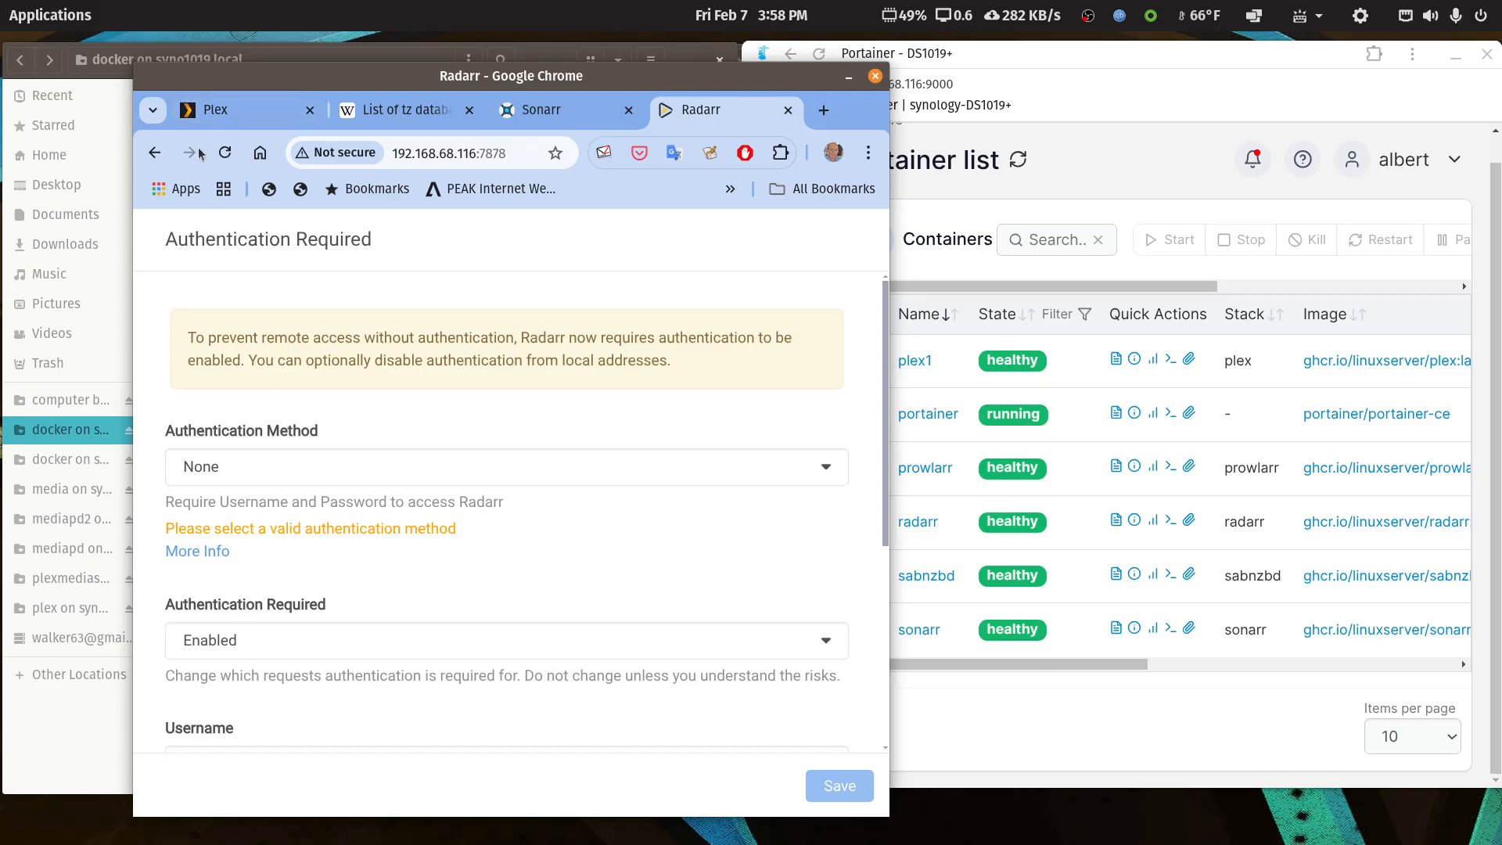
{"action": "left_click", "coordinate": [225, 153]}
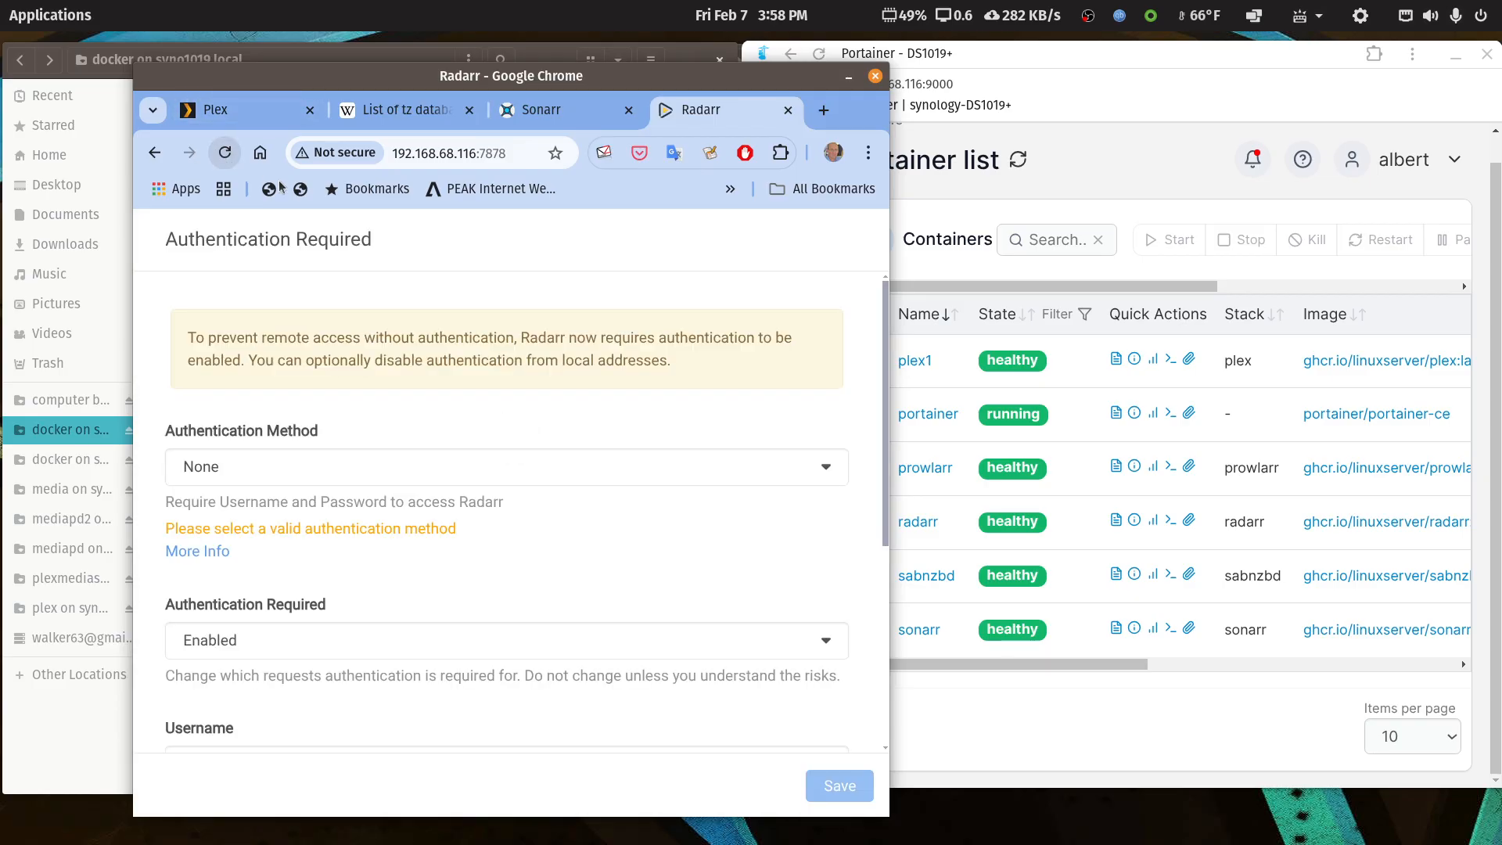
{"action": "double_click", "coordinate": [733, 84]}
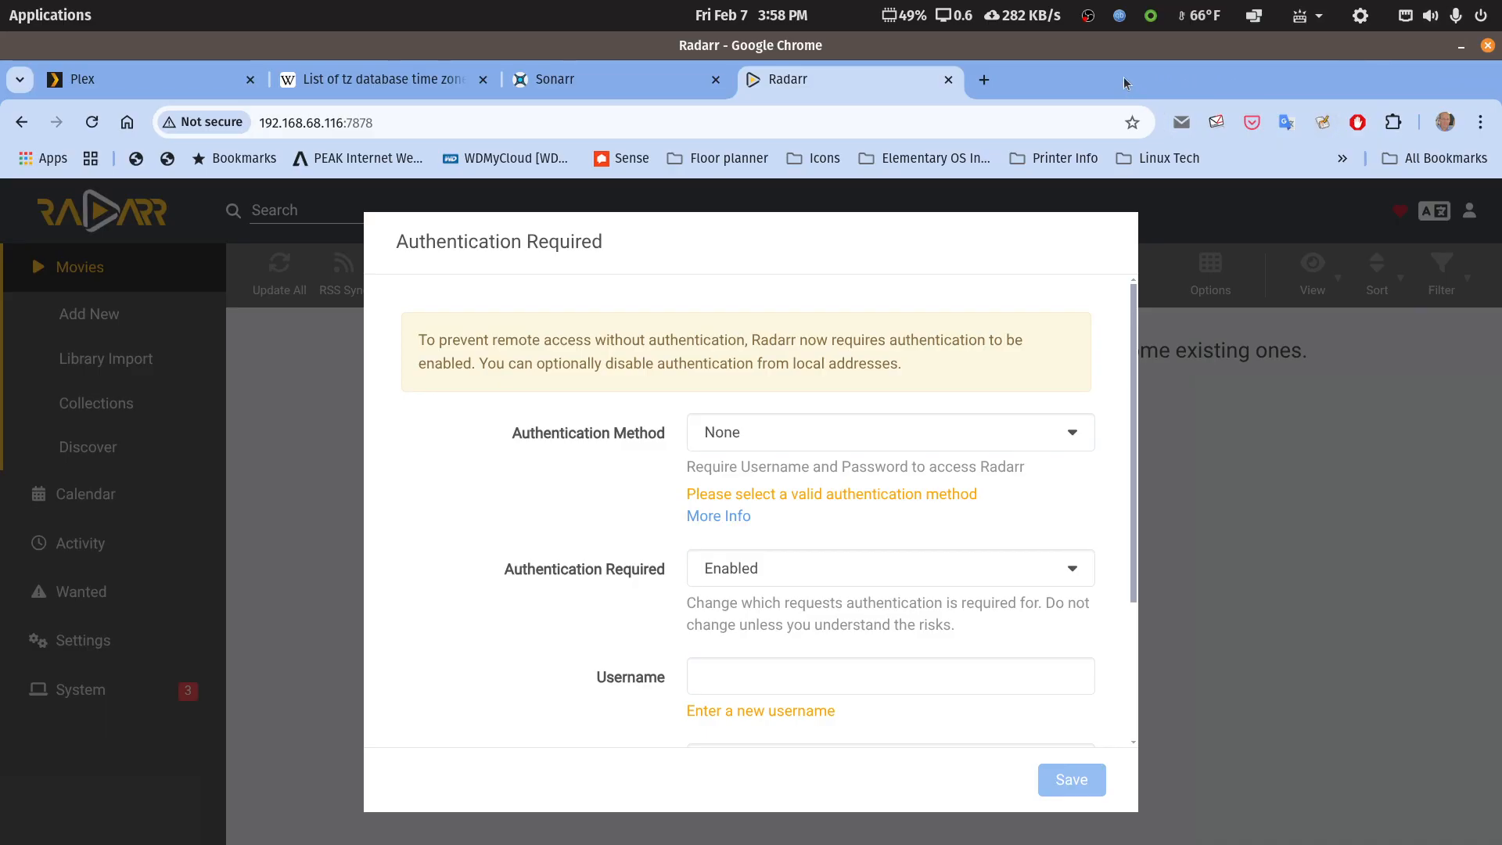
{"action": "double_click", "coordinate": [1443, 47]}
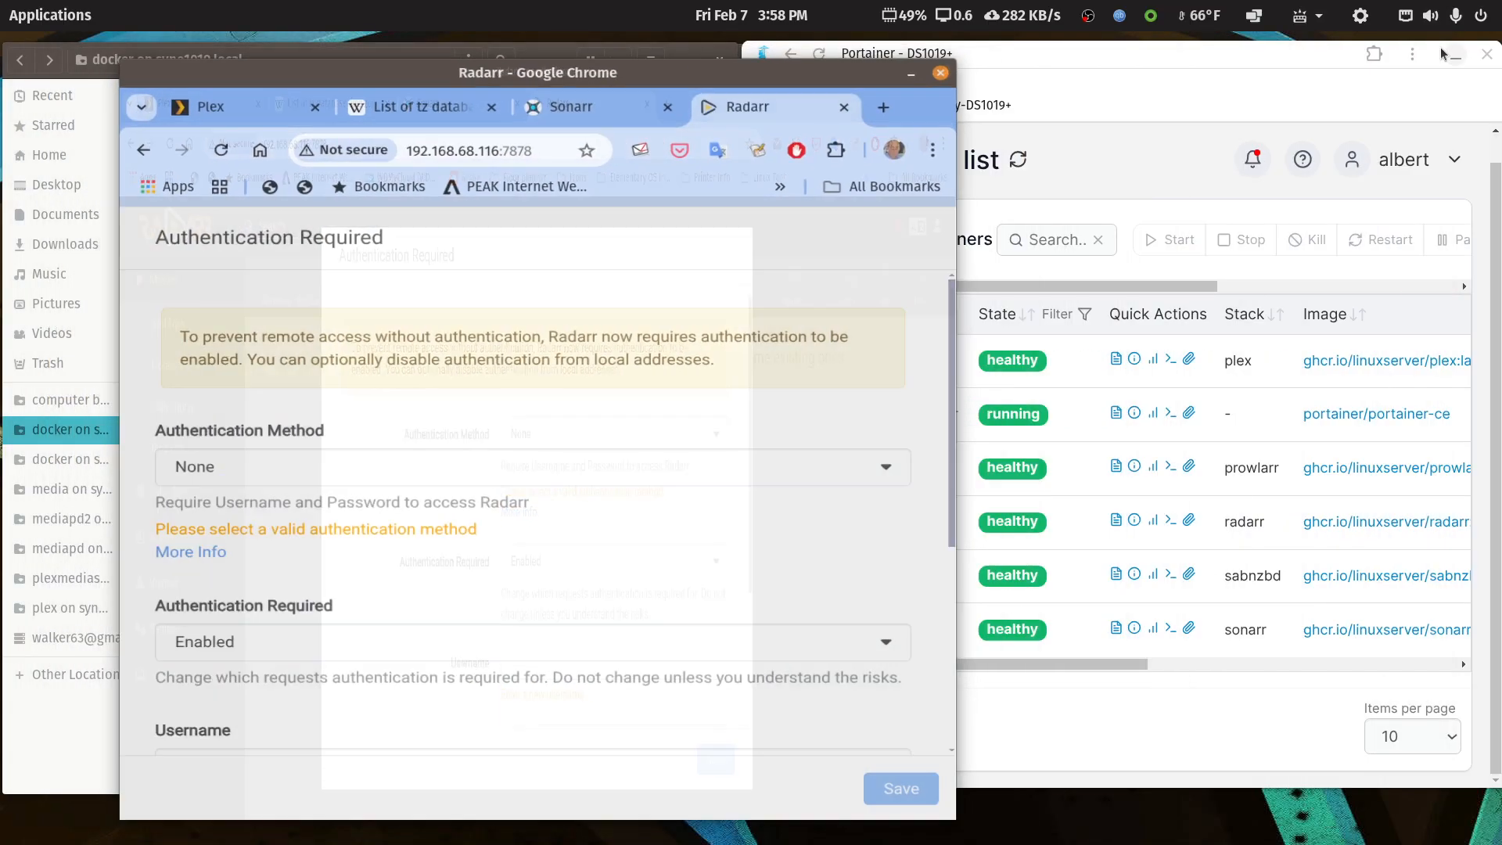
- Bring the Sonarr window back into view, maximize it, and open its Media Management settings
{"action": "left_click_drag", "start_coordinate": [1501, 328], "coordinate": [618, 71]}
{"action": "double_click", "coordinate": [618, 71]}
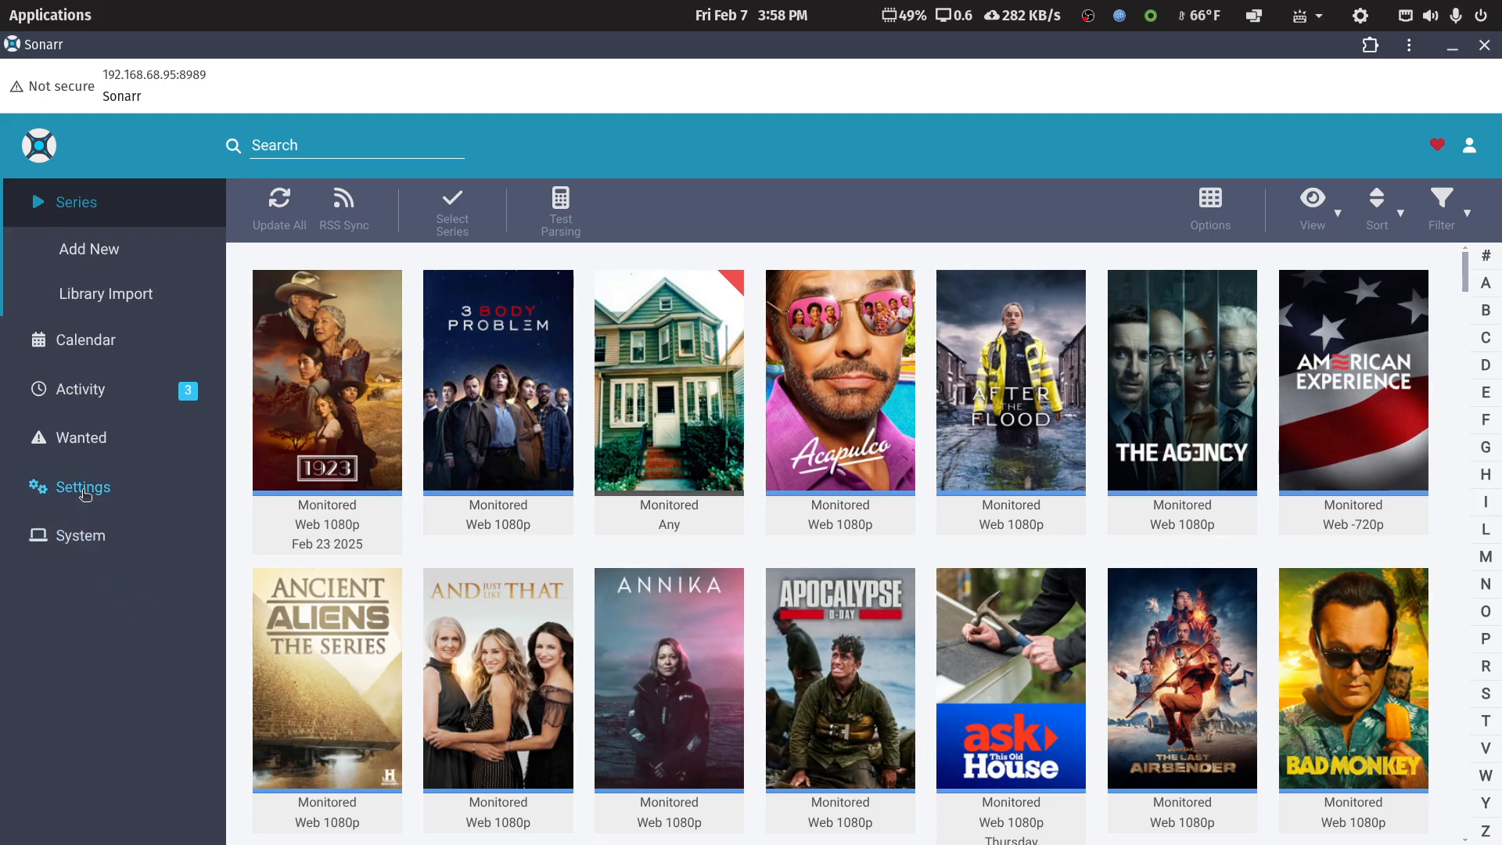
{"action": "left_click", "coordinate": [85, 494]}
{"action": "scroll", "coordinate": [149, 643], "scroll_direction": "down", "scroll_amount": 2}
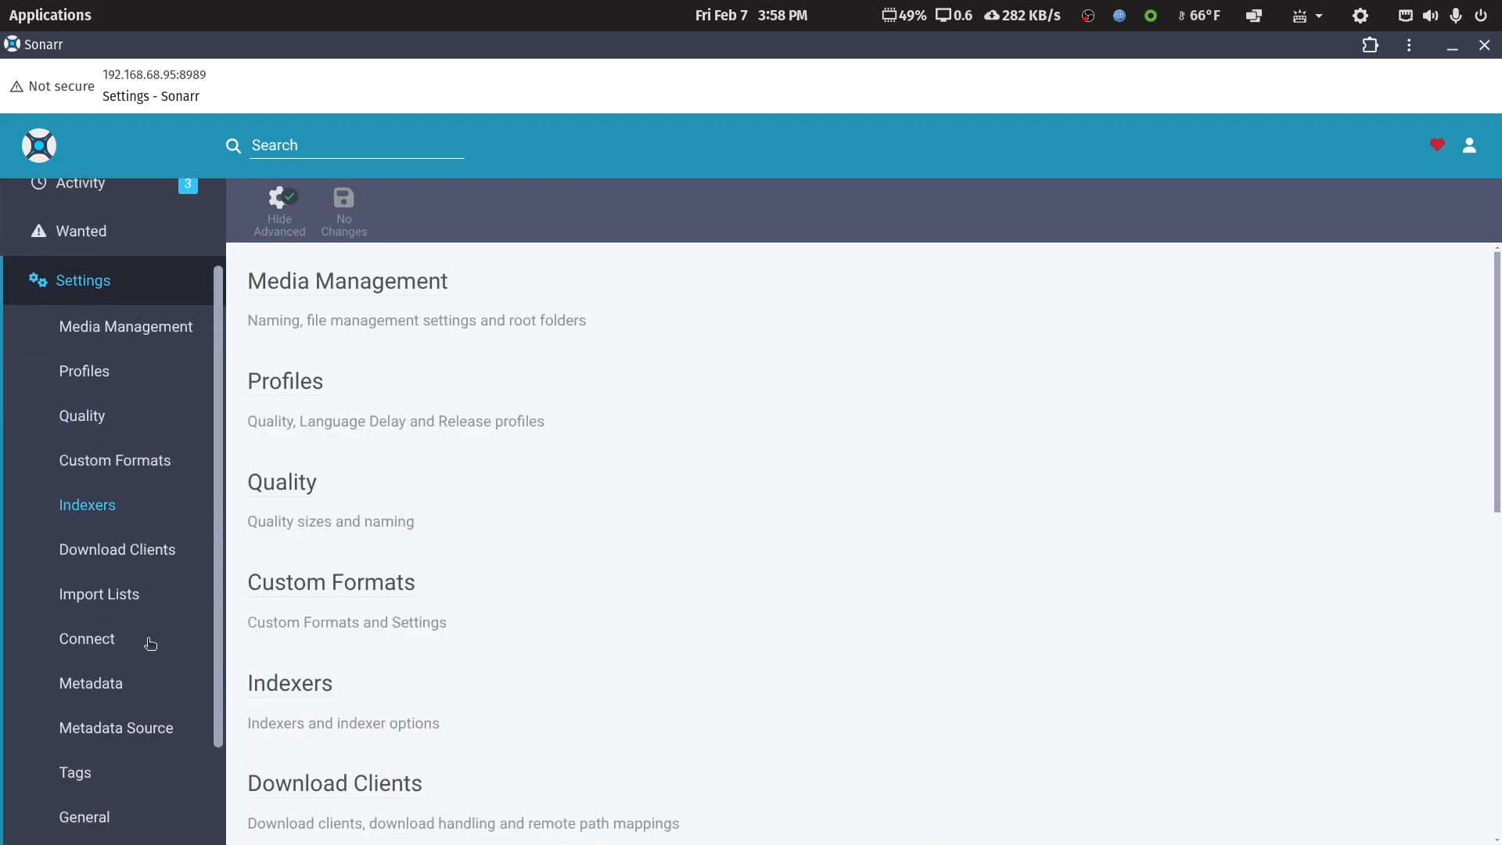
{"action": "scroll", "coordinate": [111, 644], "scroll_direction": "down", "scroll_amount": 2}
{"action": "scroll", "coordinate": [110, 537], "scroll_direction": "up", "scroll_amount": 4}
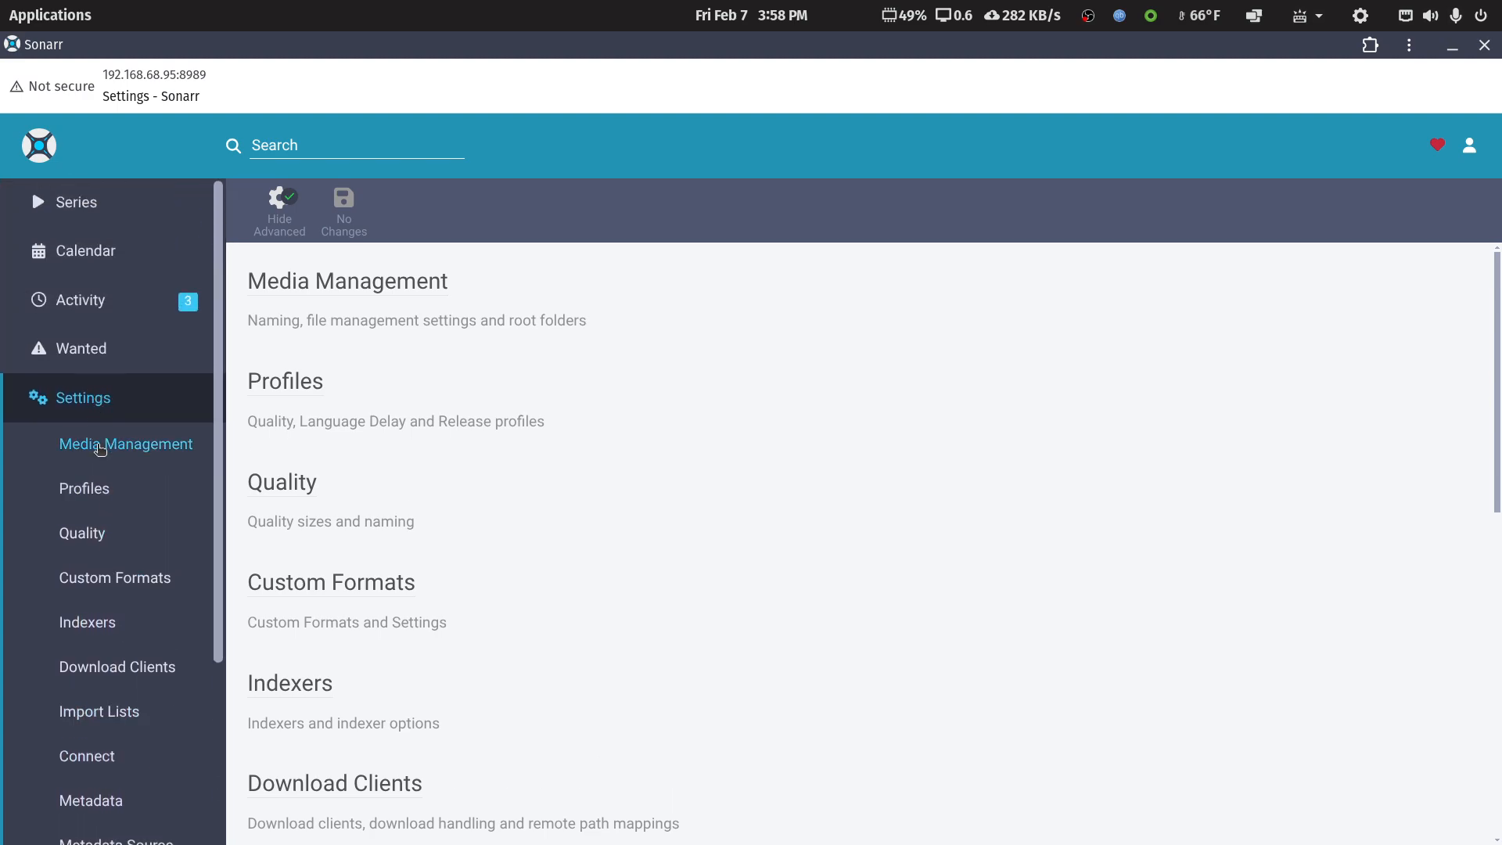
{"action": "left_click", "coordinate": [100, 447]}
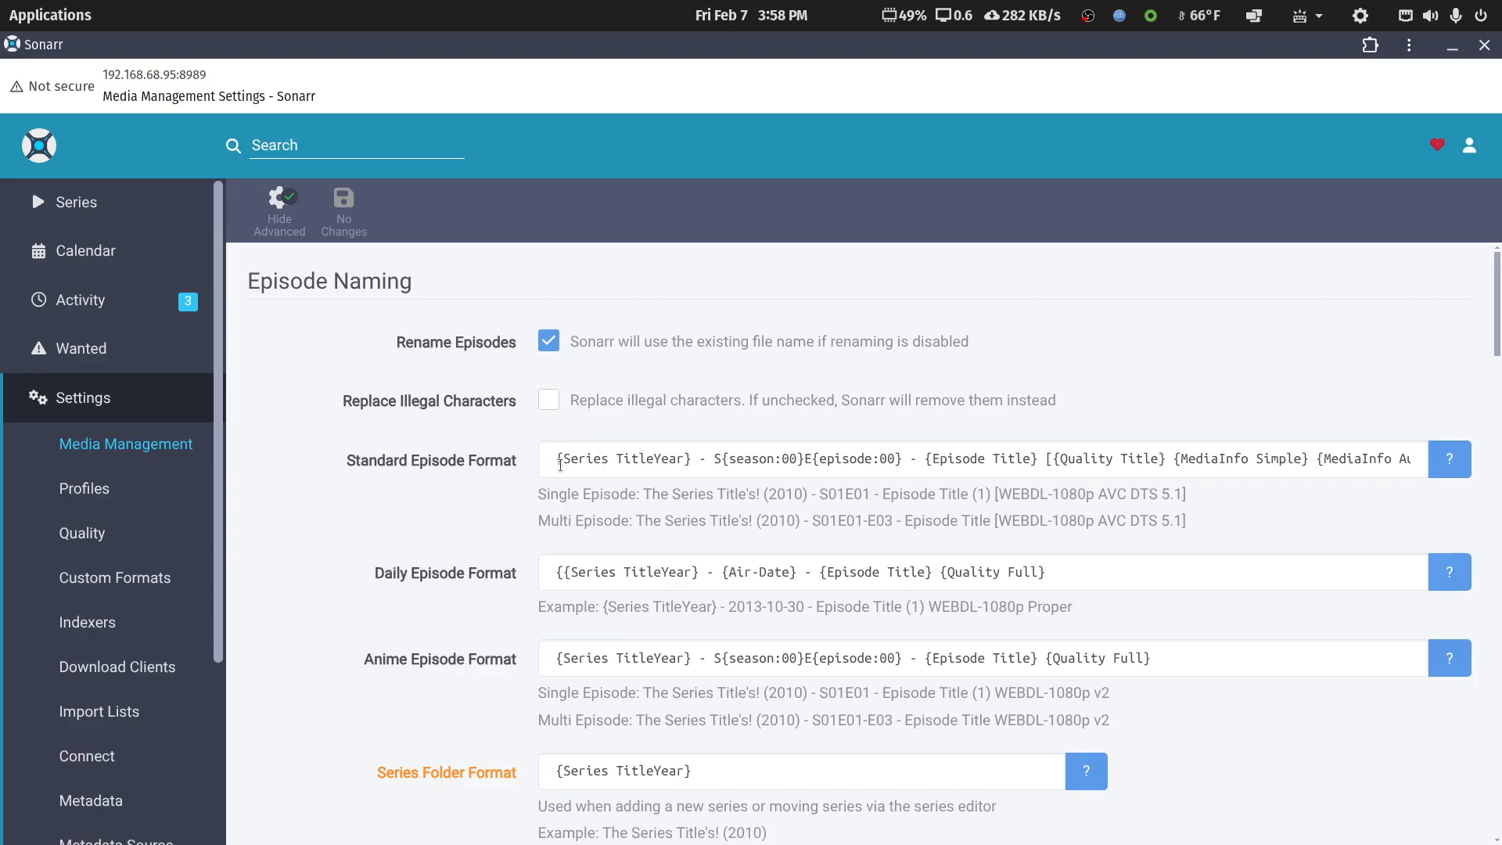
- Examine the Standard Episode Format and its single-episode example, highlighting the episode title and quality parts
{"action": "left_click", "coordinate": [558, 462]}
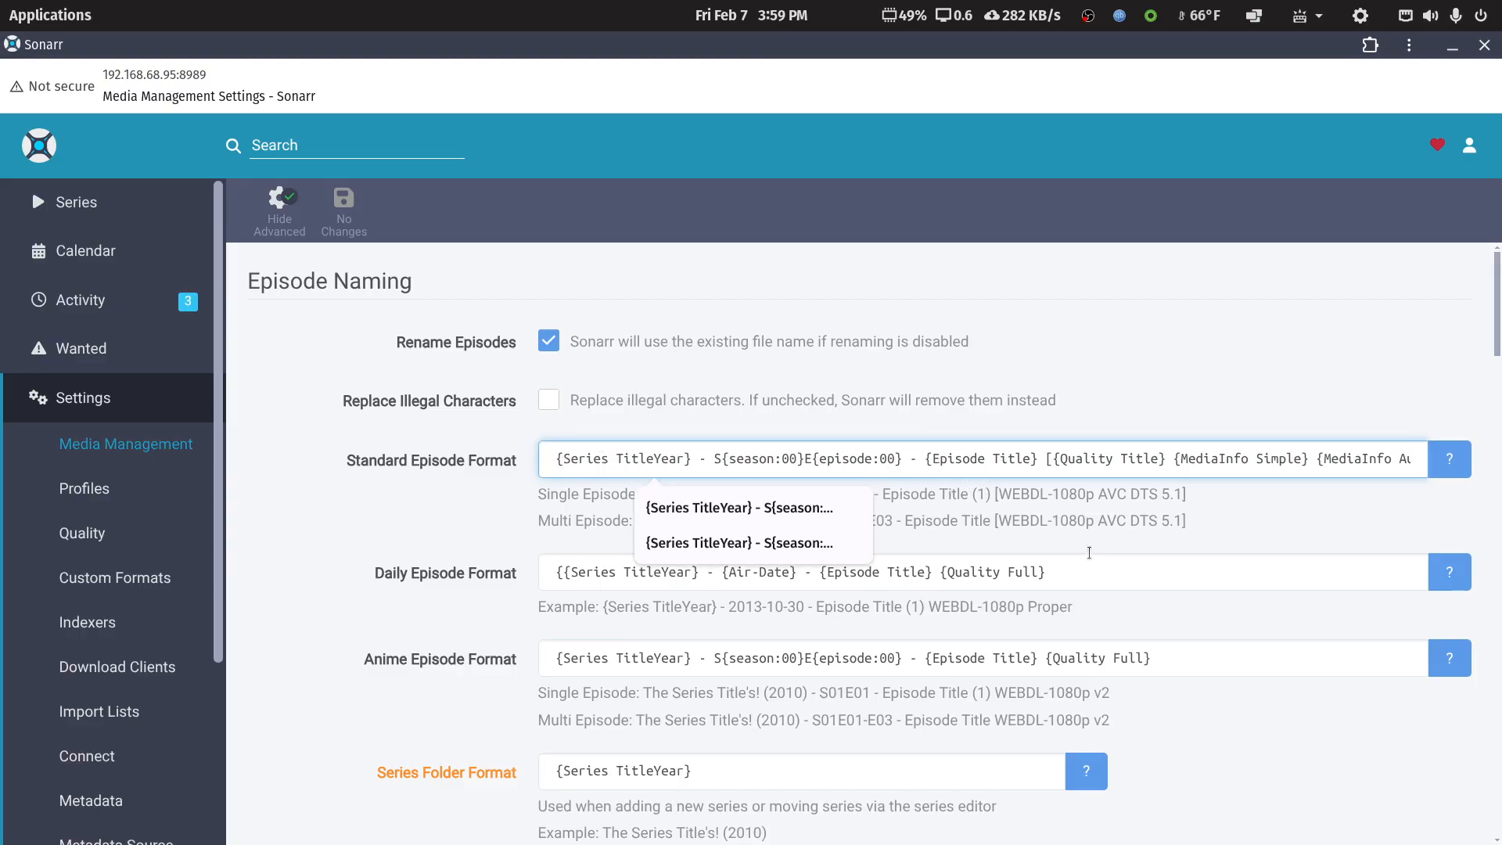
{"action": "left_click", "coordinate": [1200, 505]}
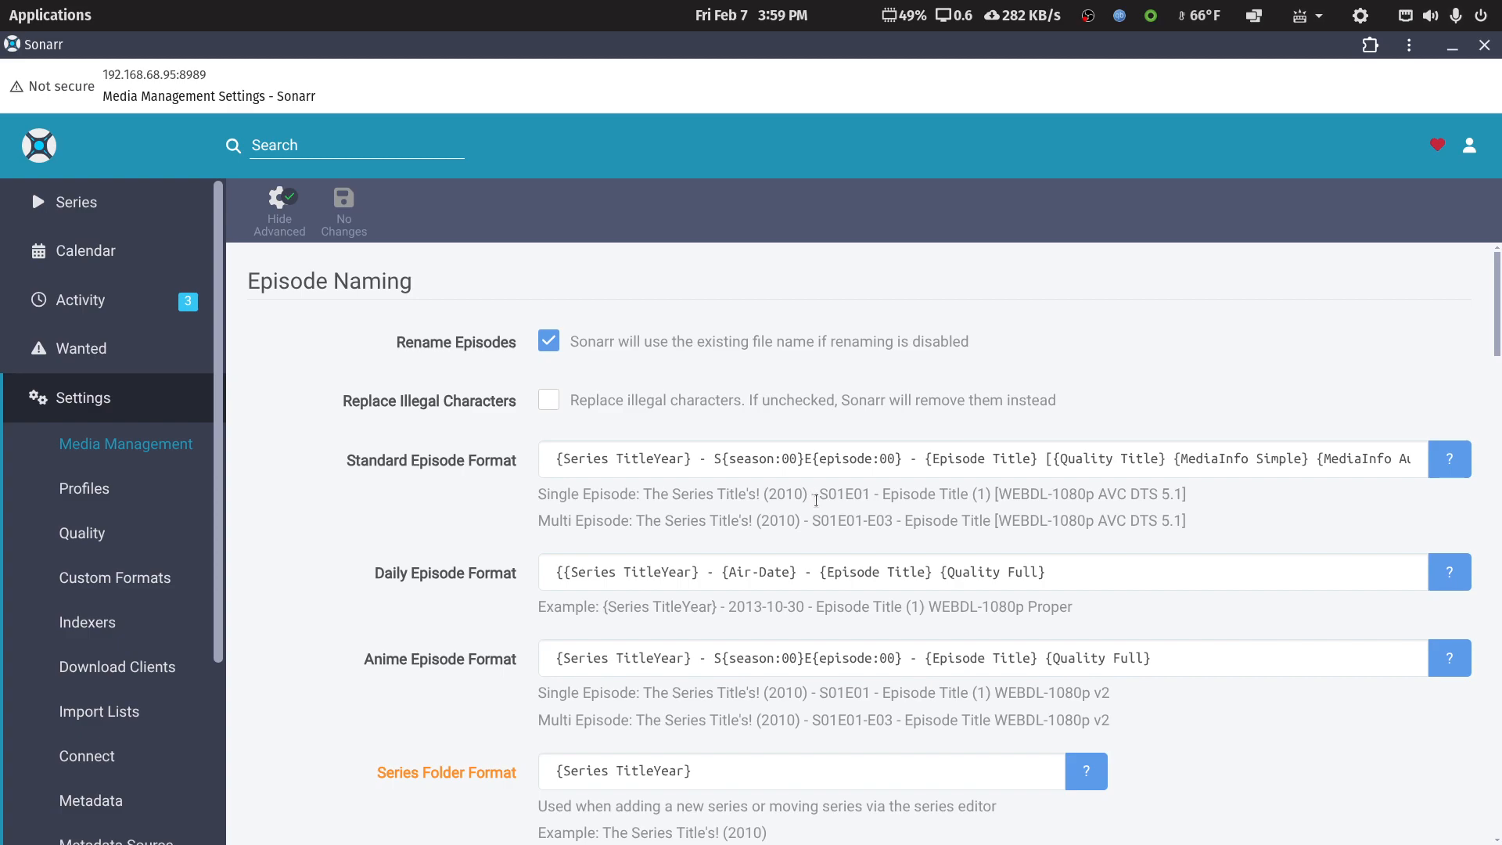
{"action": "left_click_drag", "start_coordinate": [818, 499], "coordinate": [984, 496]}
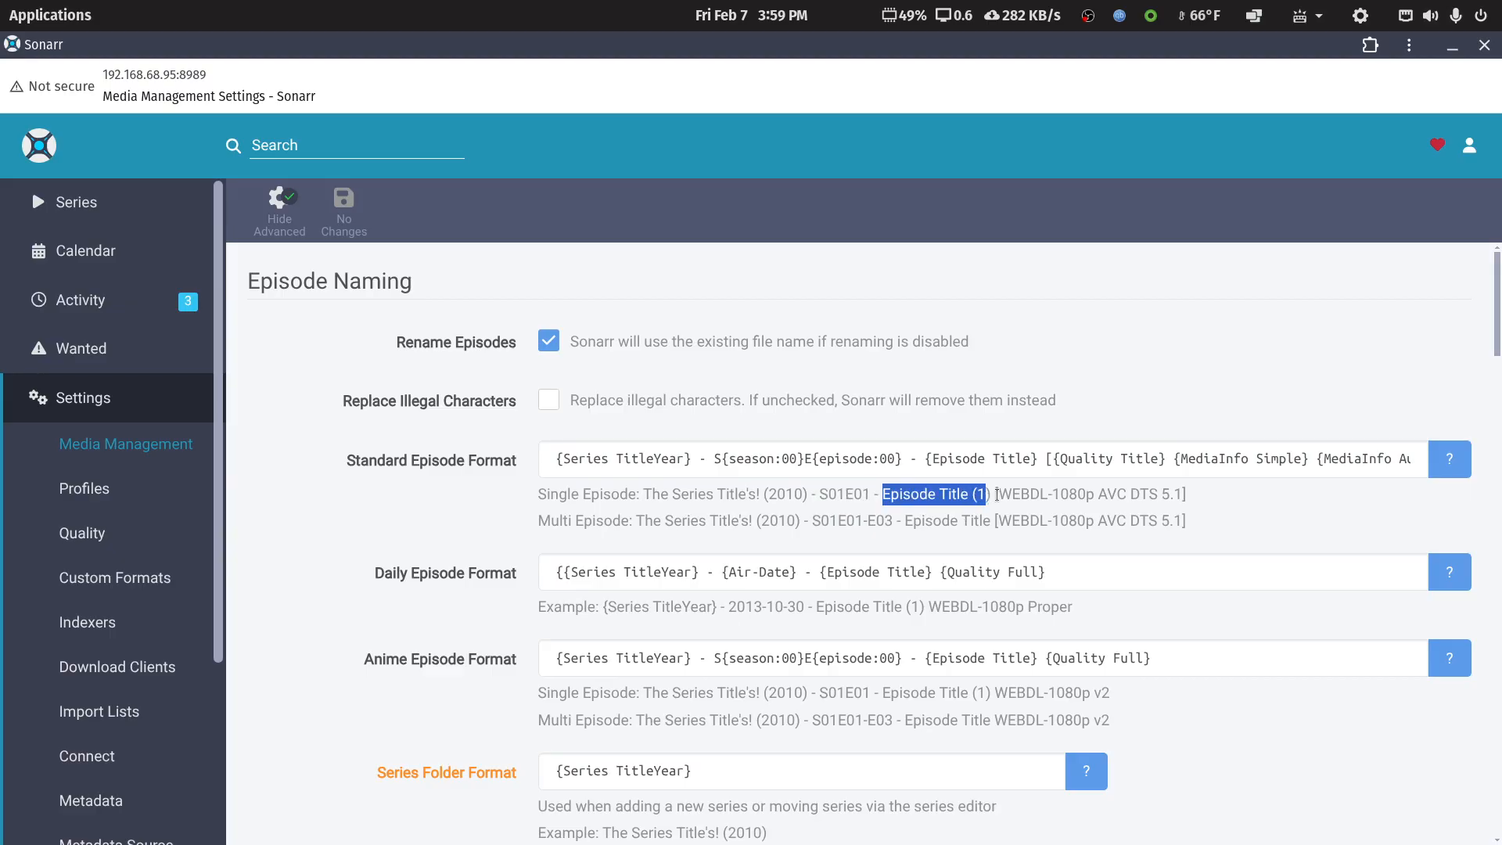
{"action": "left_click_drag", "start_coordinate": [995, 495], "coordinate": [1194, 499]}
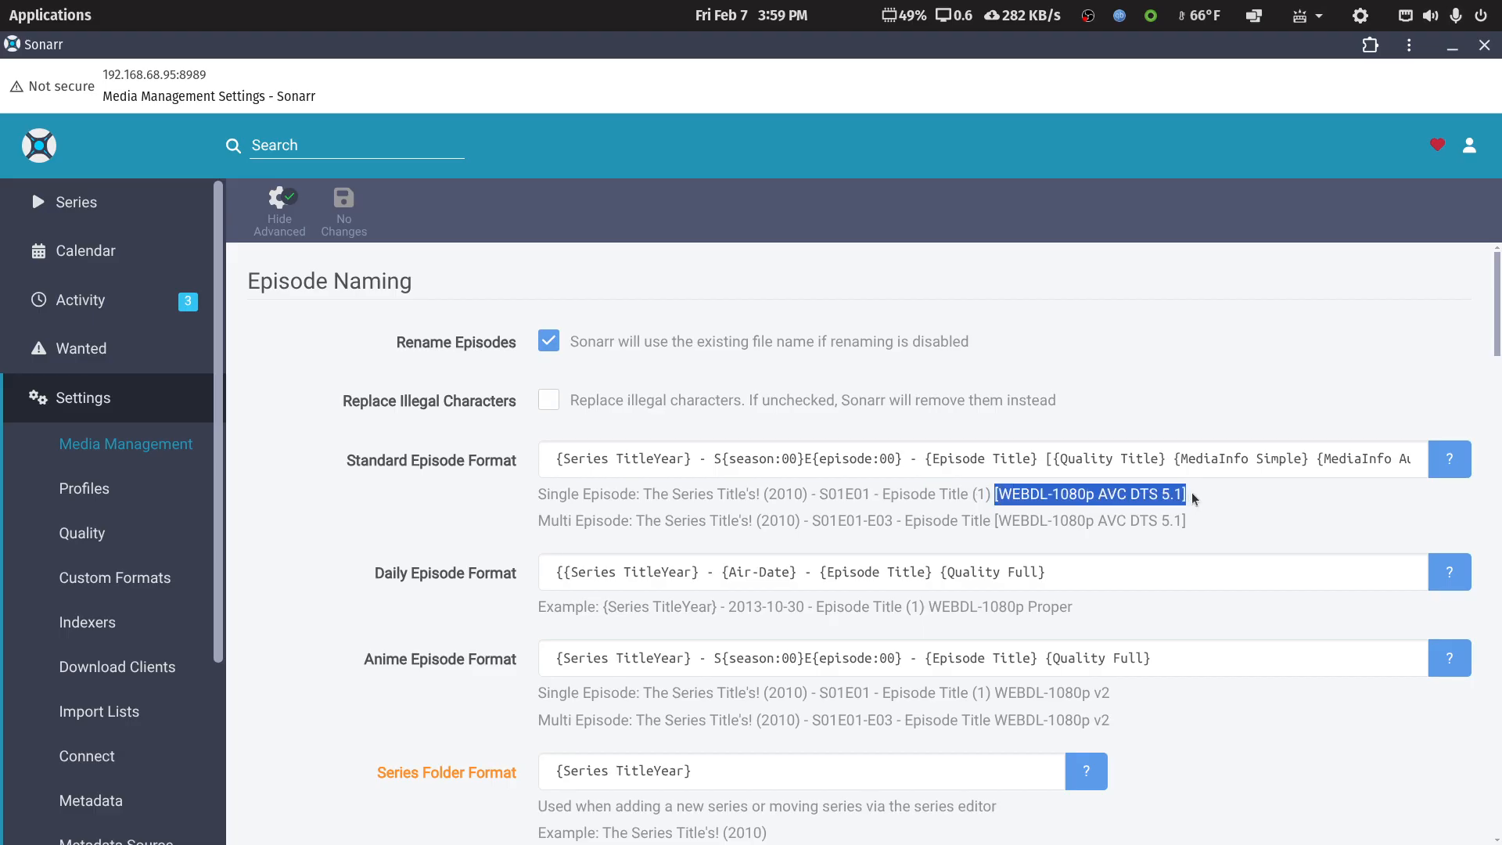
{"action": "scroll", "coordinate": [1139, 665], "scroll_direction": "down", "scroll_amount": 4}
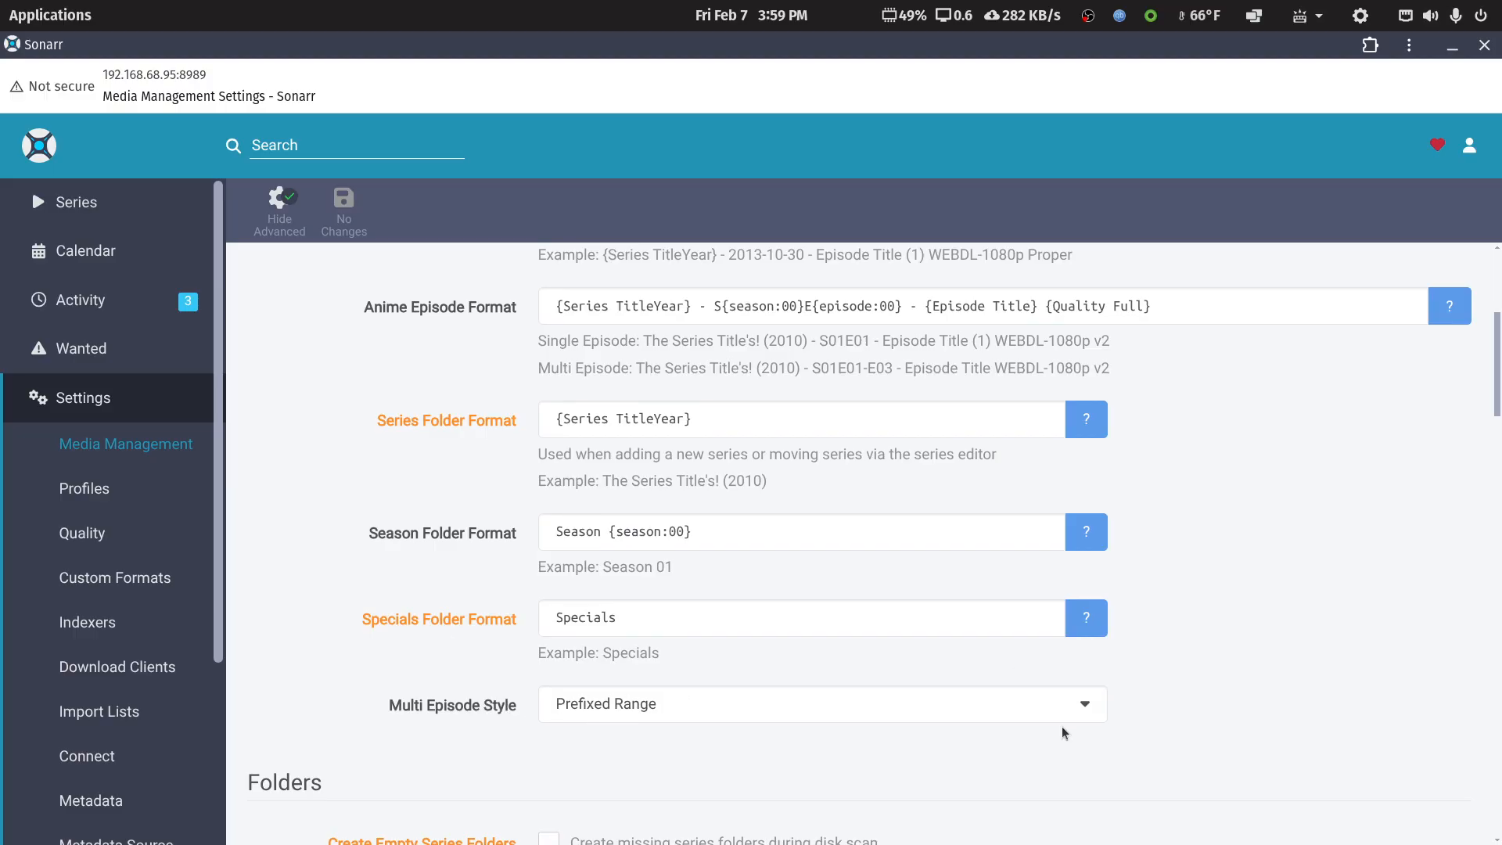
- Look through the Multi Episode Style options without changing the choice, and view the Root Folders list
{"action": "left_click", "coordinate": [1085, 710]}
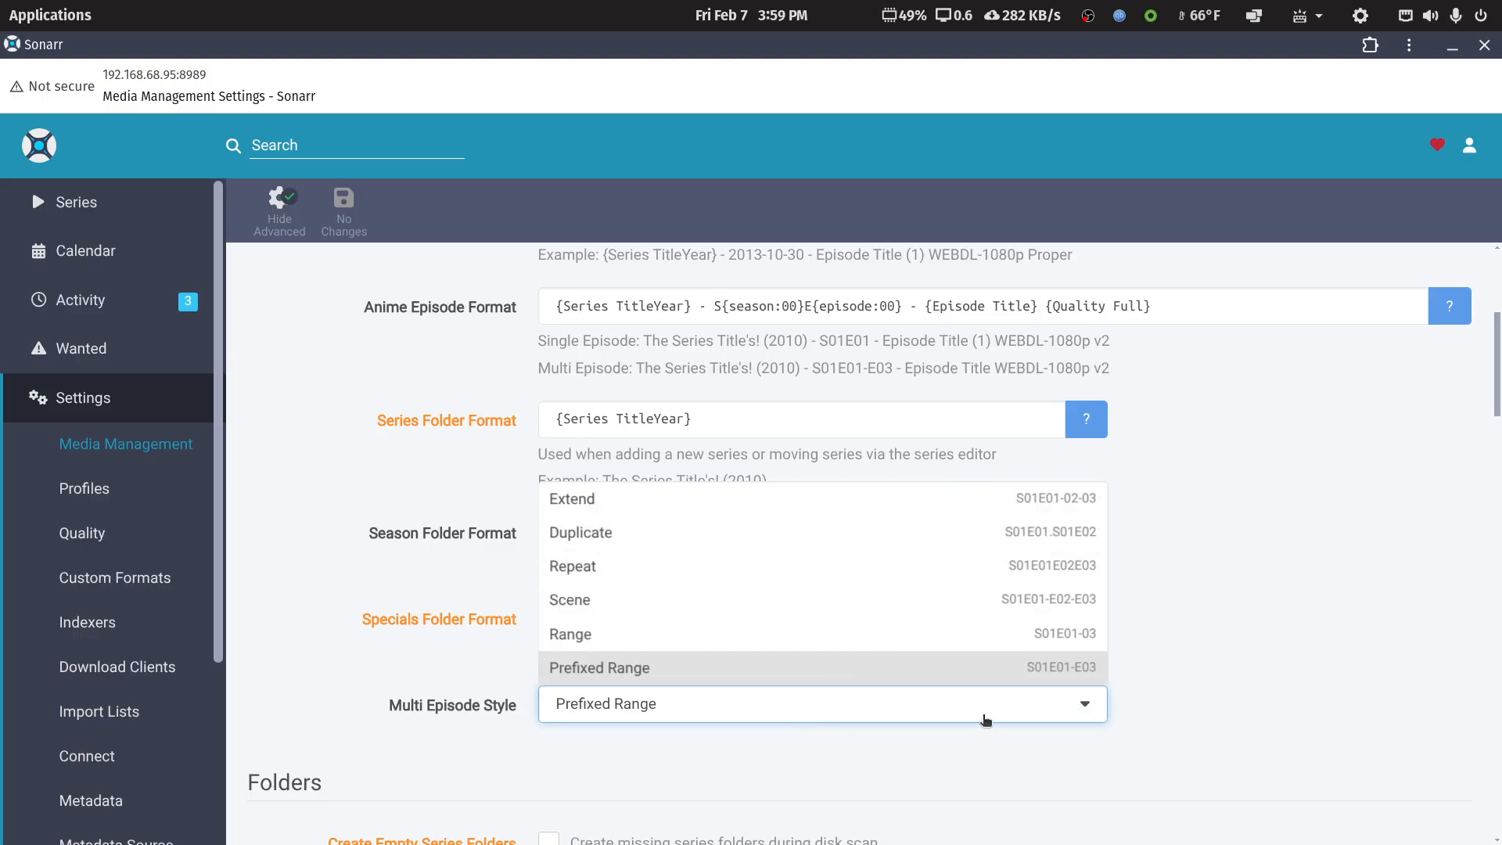
{"action": "left_click", "coordinate": [1072, 708]}
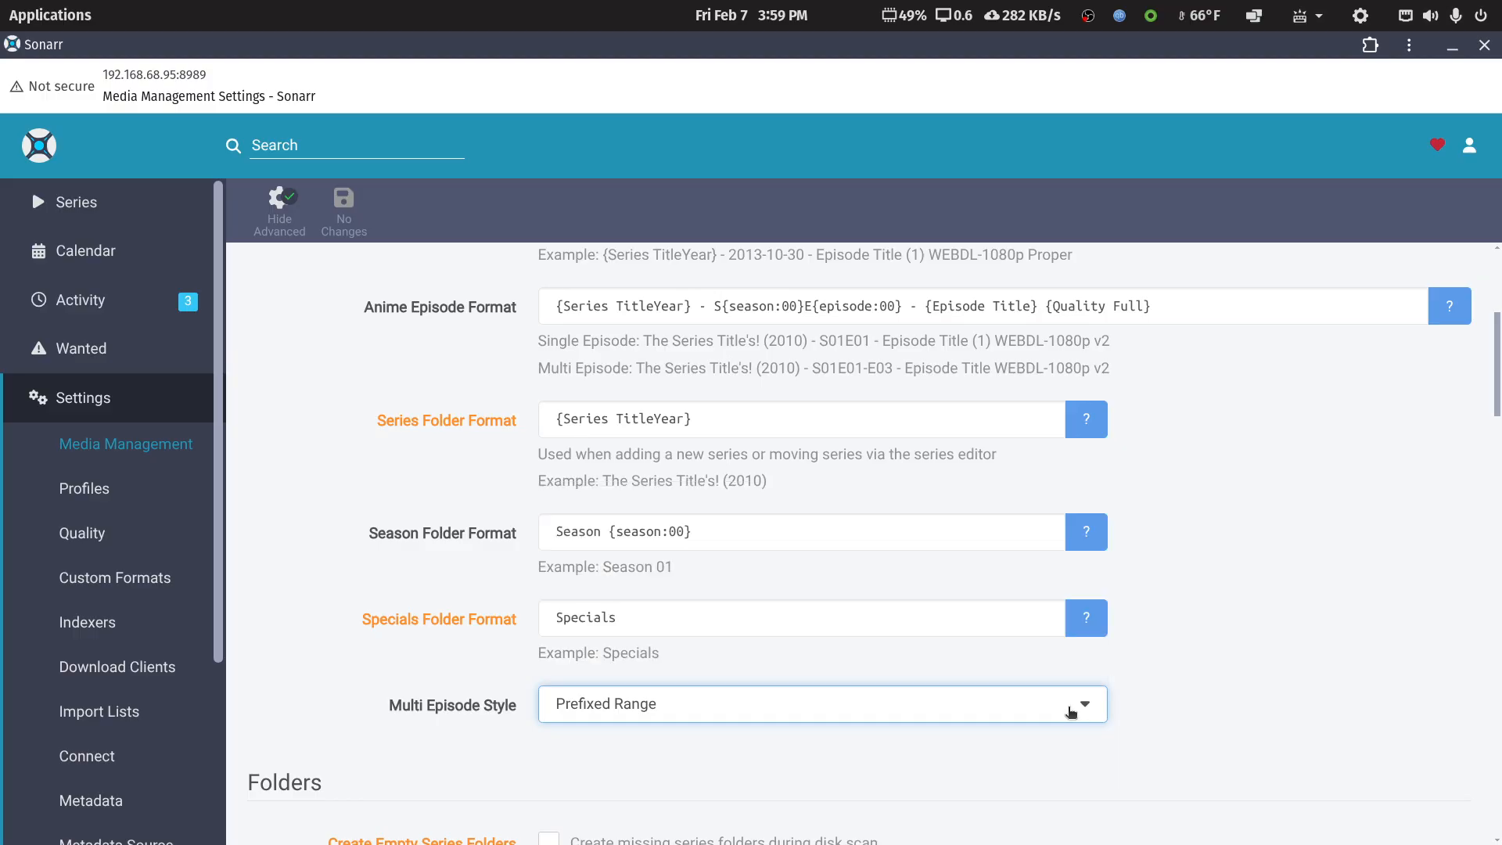
{"action": "scroll", "coordinate": [1289, 728], "scroll_direction": "down", "scroll_amount": 15}
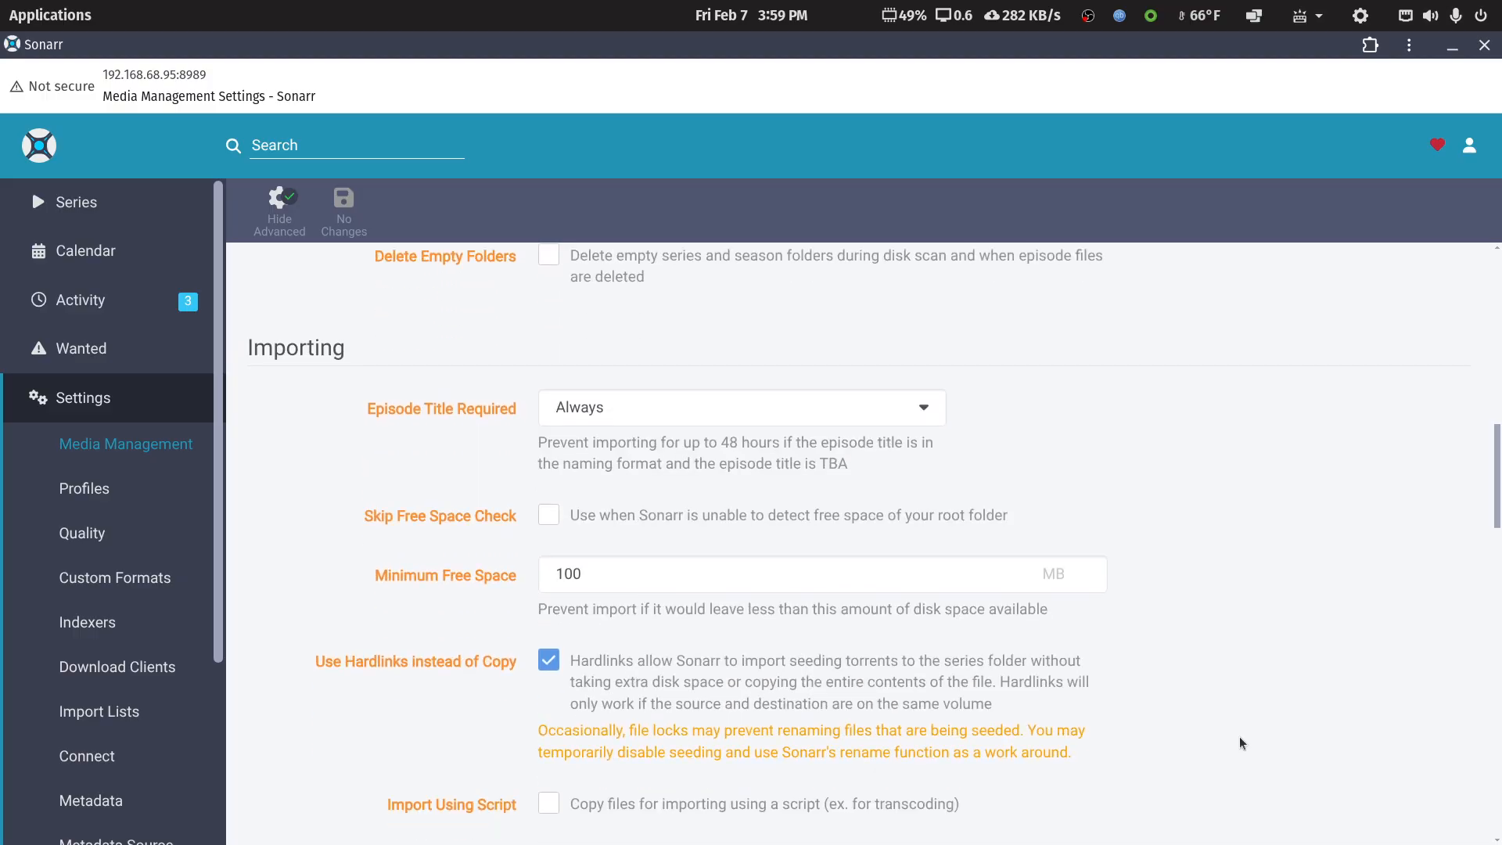
{"action": "scroll", "coordinate": [1240, 743], "scroll_direction": "down", "scroll_amount": 15}
{"action": "scroll", "coordinate": [1093, 749], "scroll_direction": "up", "scroll_amount": 1}
{"action": "scroll", "coordinate": [1025, 748], "scroll_direction": "down", "scroll_amount": 3}
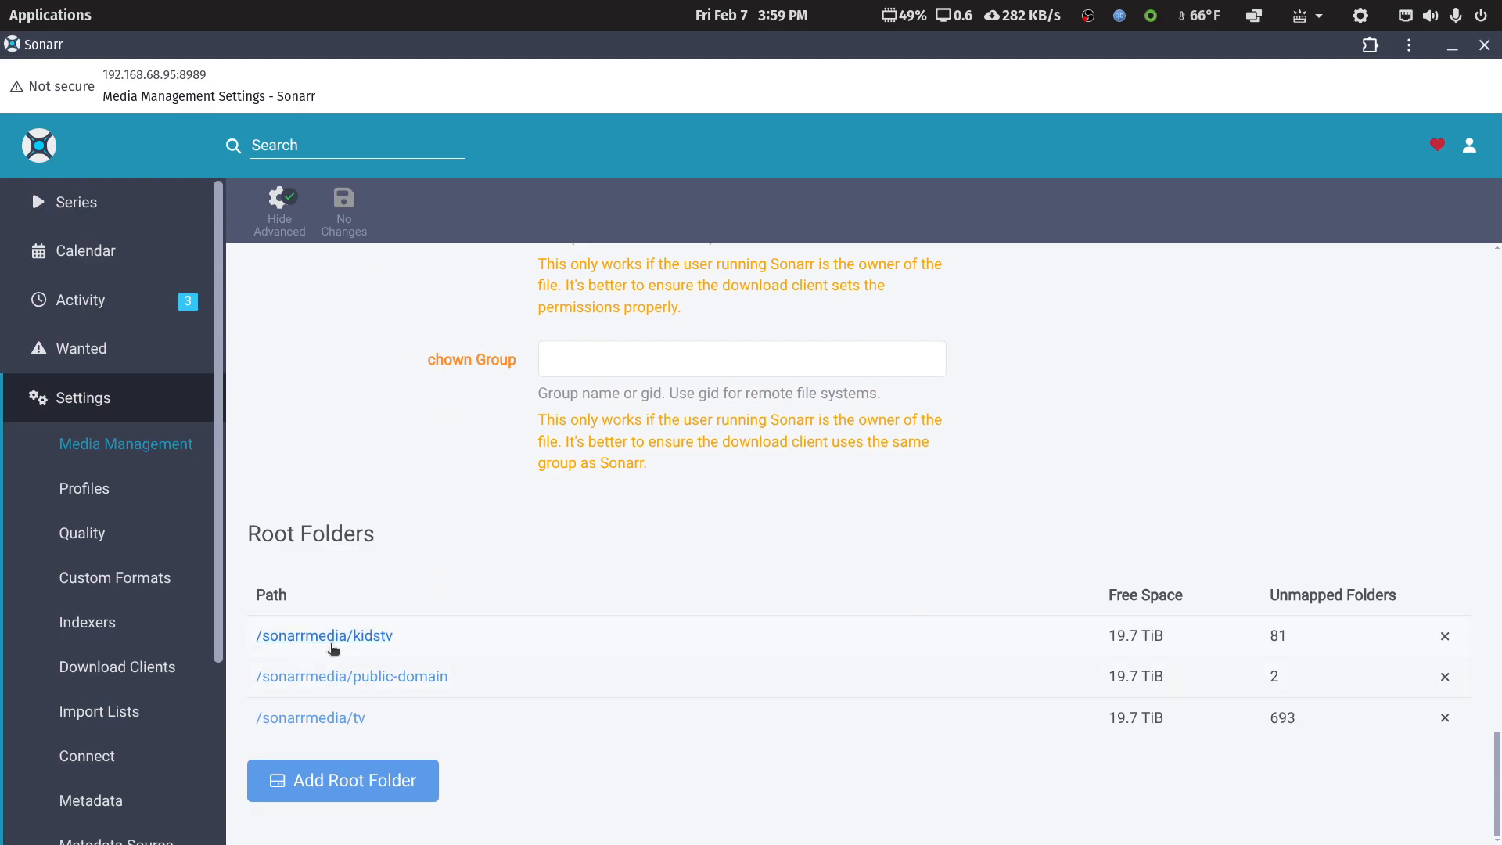
- Return to the series library and search for "all in the family" as a new series
{"action": "left_click", "coordinate": [72, 208]}
{"action": "left_click", "coordinate": [337, 148]}
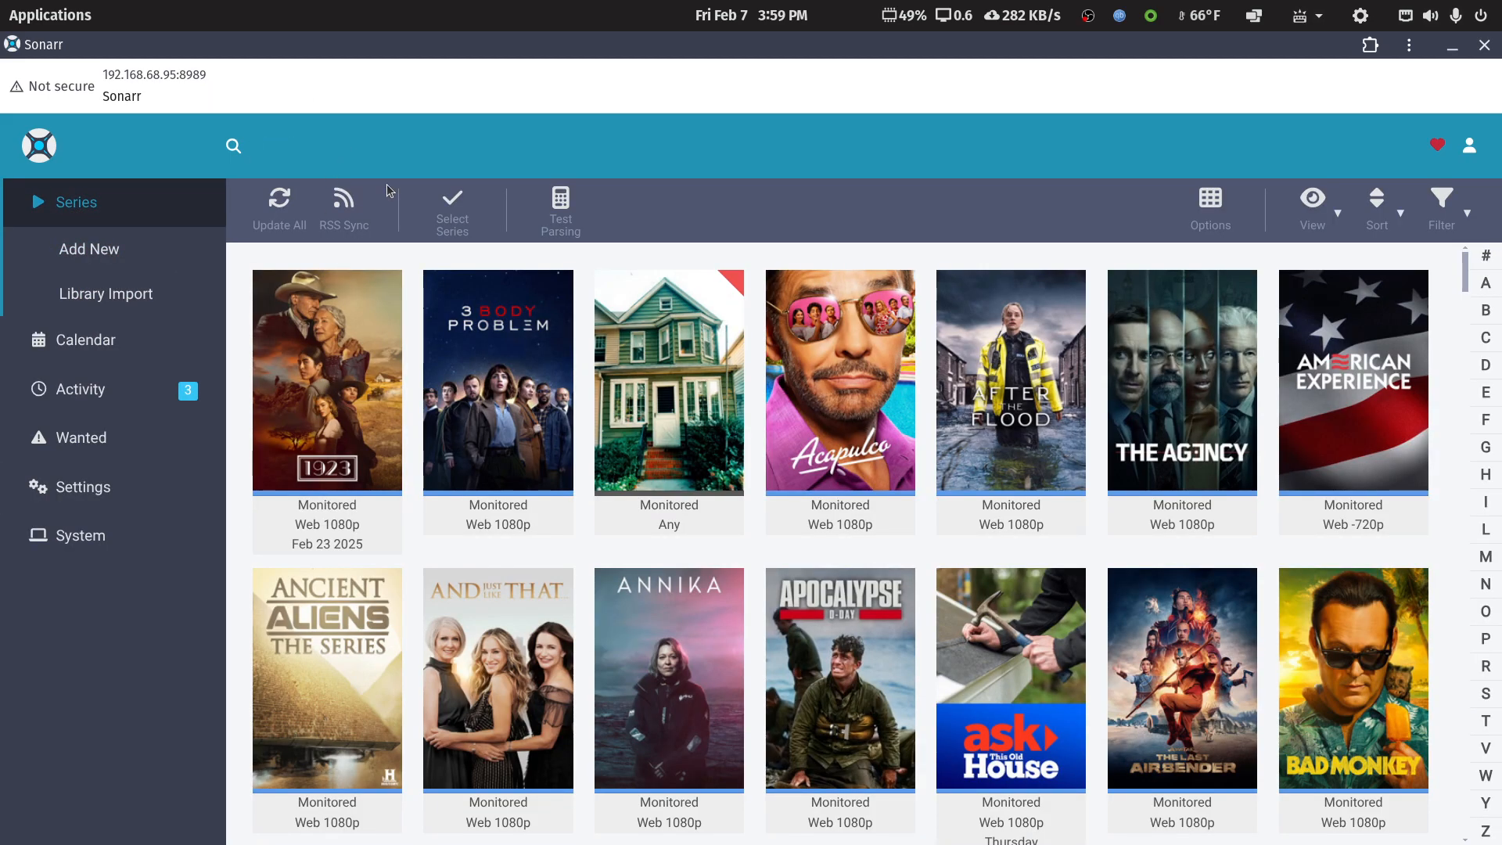
{"action": "type", "text": "all "}
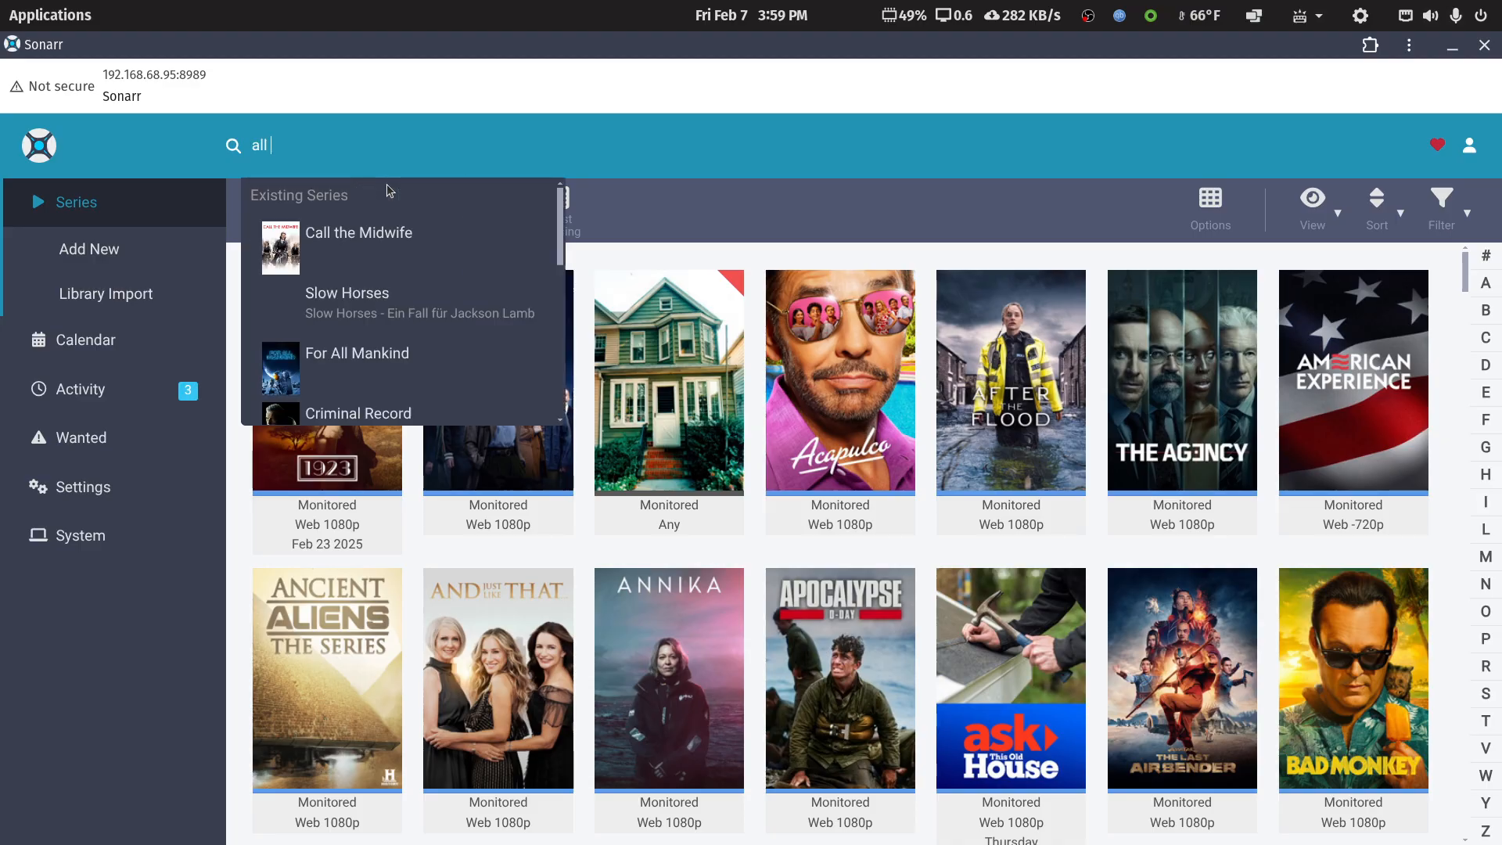
{"action": "type", "text": "in the famil"}
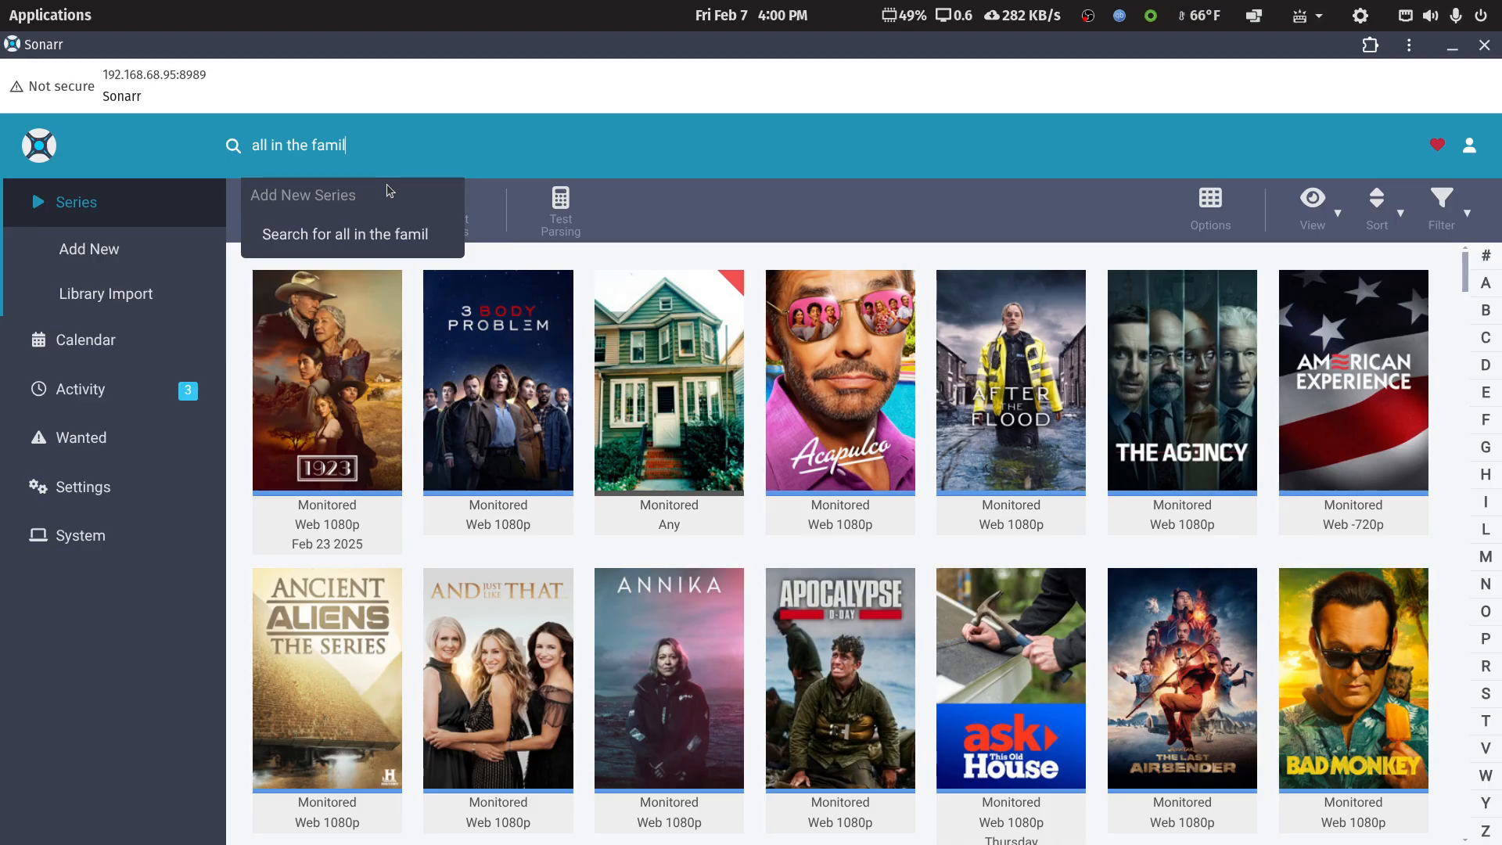
{"action": "type", "text": "y"}
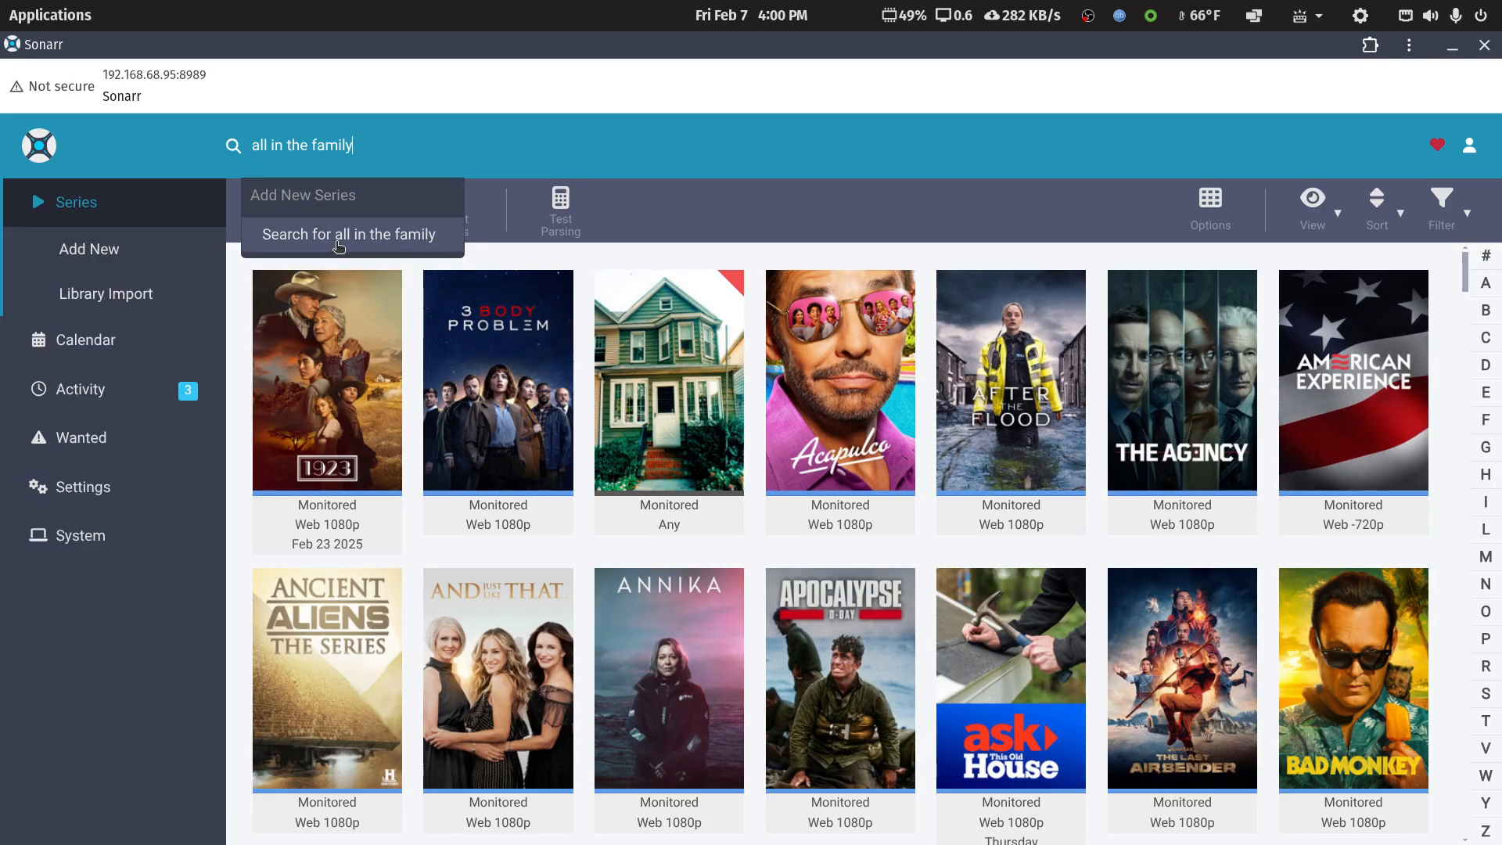
{"action": "left_click", "coordinate": [338, 247]}
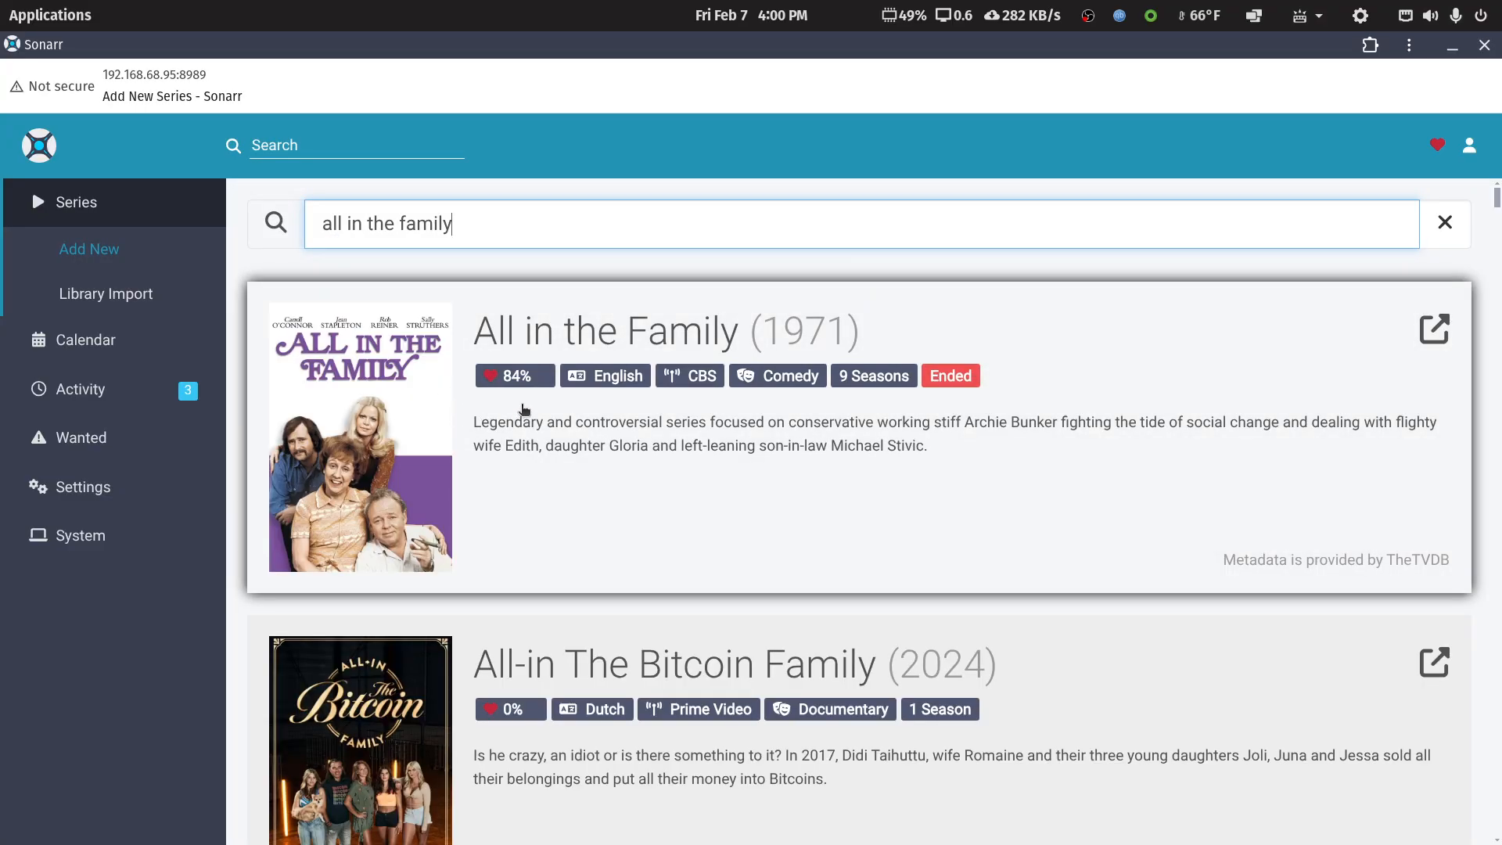
- View the root folder choices for adding All in the Family (1971), and close Sonarr without adding the series
{"action": "left_click", "coordinate": [595, 348]}
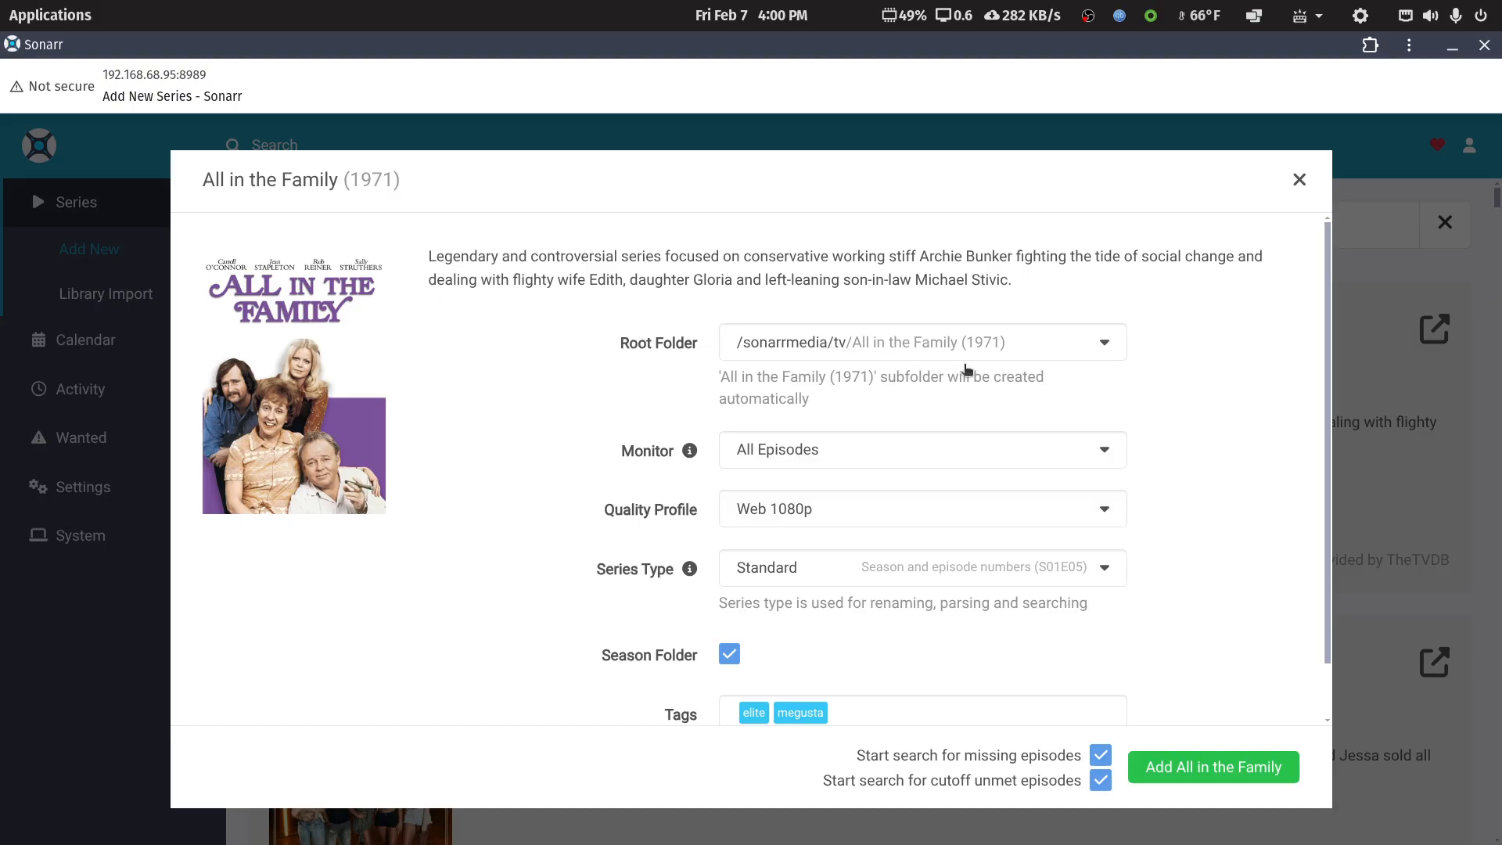
{"action": "left_click", "coordinate": [1099, 347]}
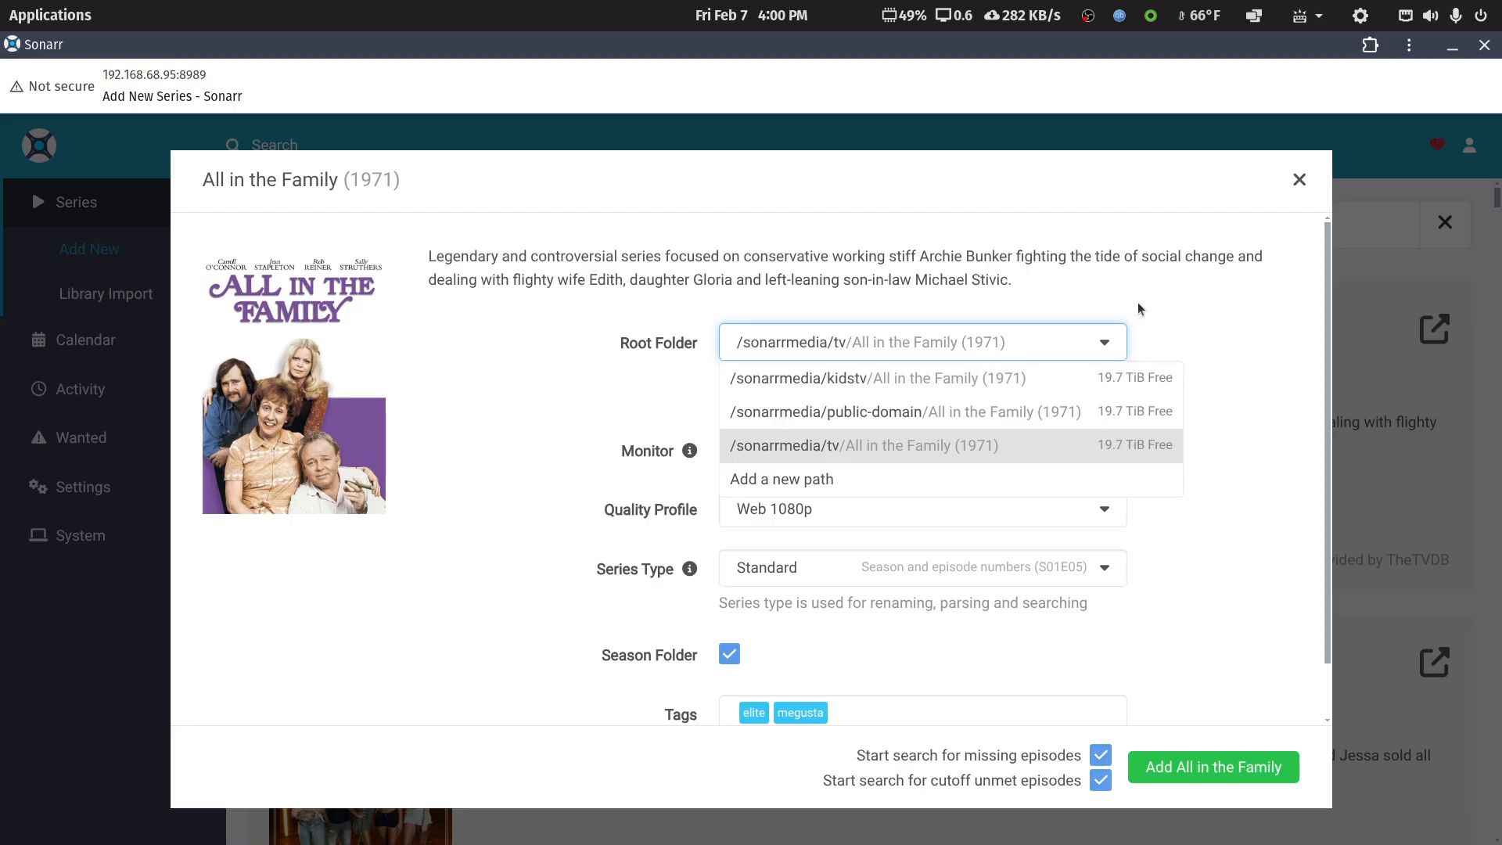
{"action": "left_click", "coordinate": [1170, 317]}
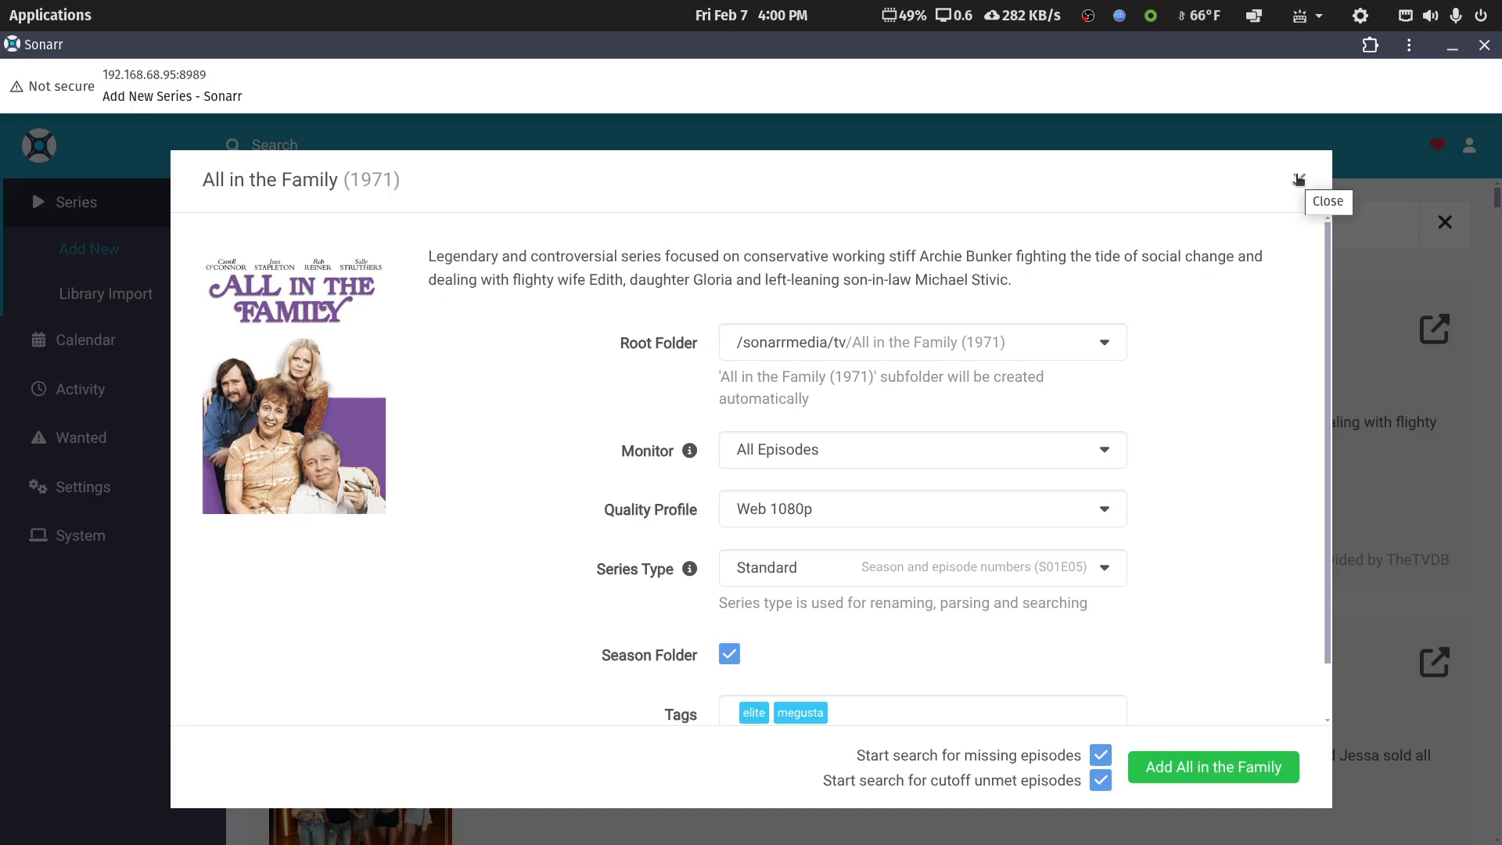
{"action": "left_click", "coordinate": [1298, 180]}
{"action": "left_click", "coordinate": [1483, 47]}
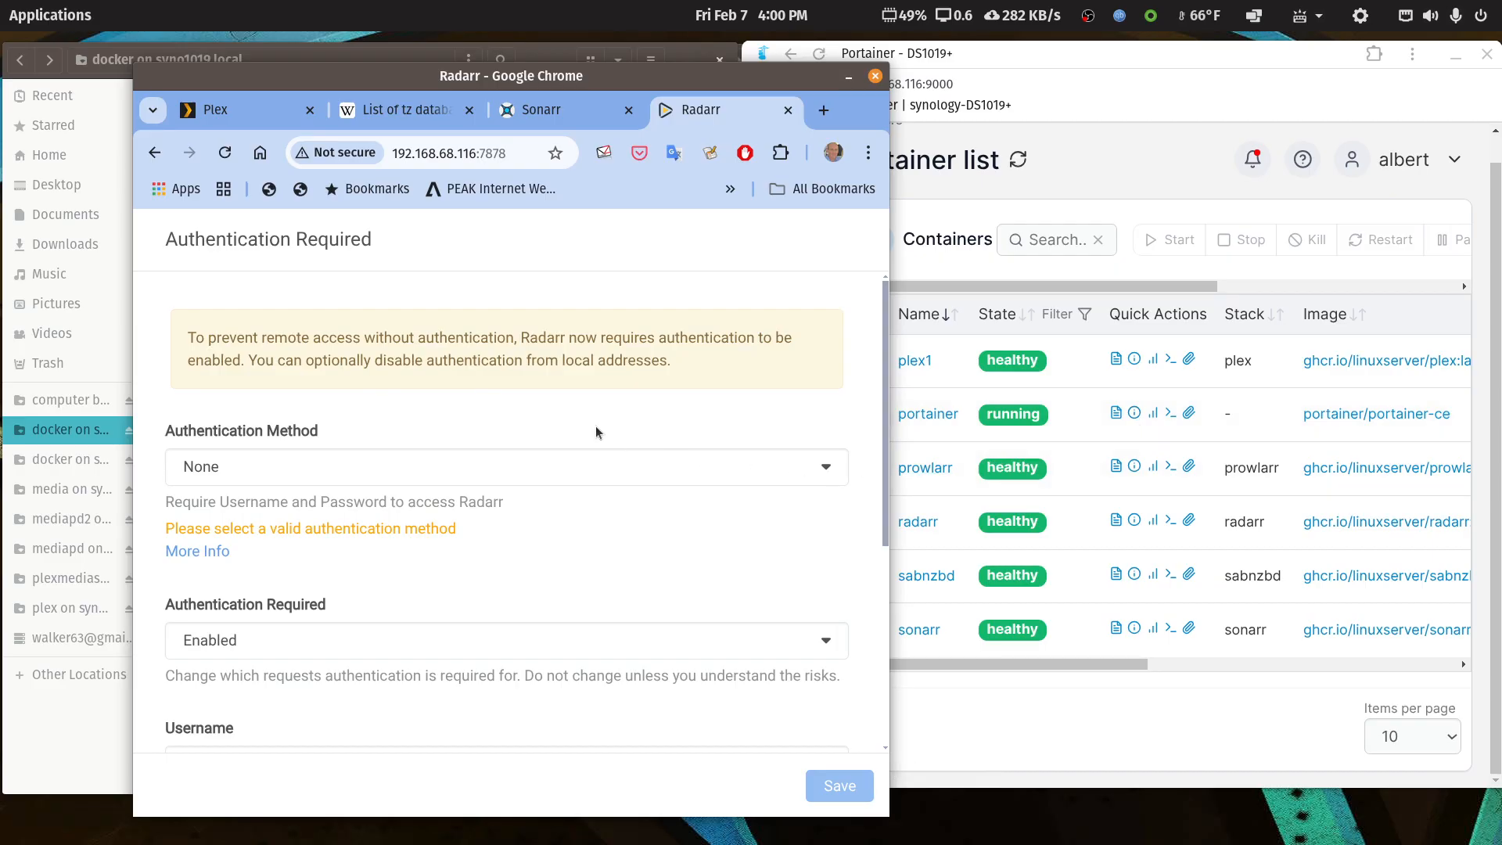
- Move the Chrome window off Portainer, expand Portainer's navigation, and open its Stacks list
{"action": "left_click_drag", "start_coordinate": [777, 75], "coordinate": [618, 51]}
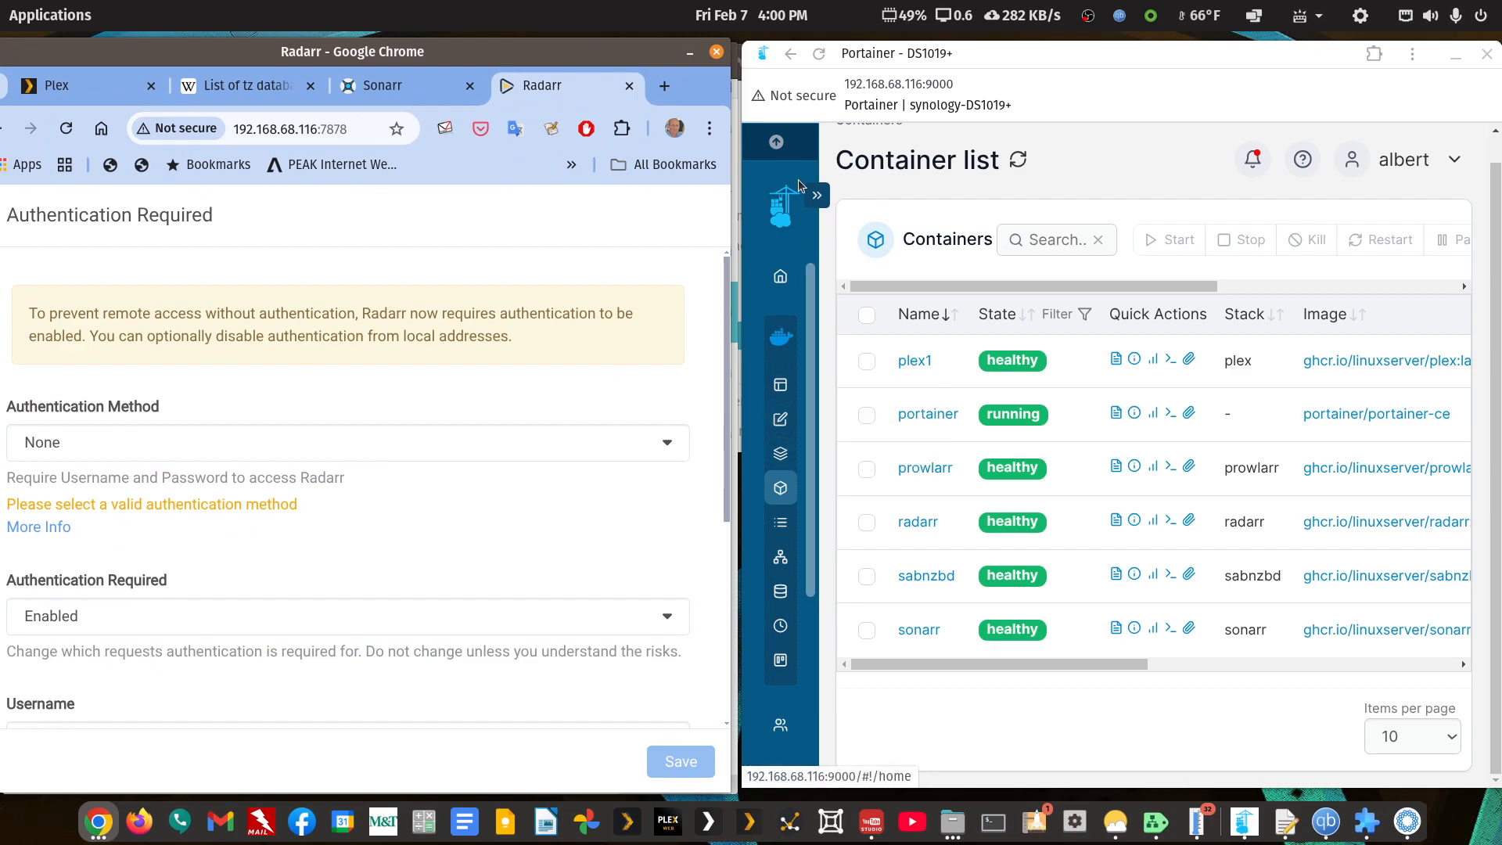
{"action": "left_click", "coordinate": [813, 199]}
{"action": "left_click", "coordinate": [813, 199]}
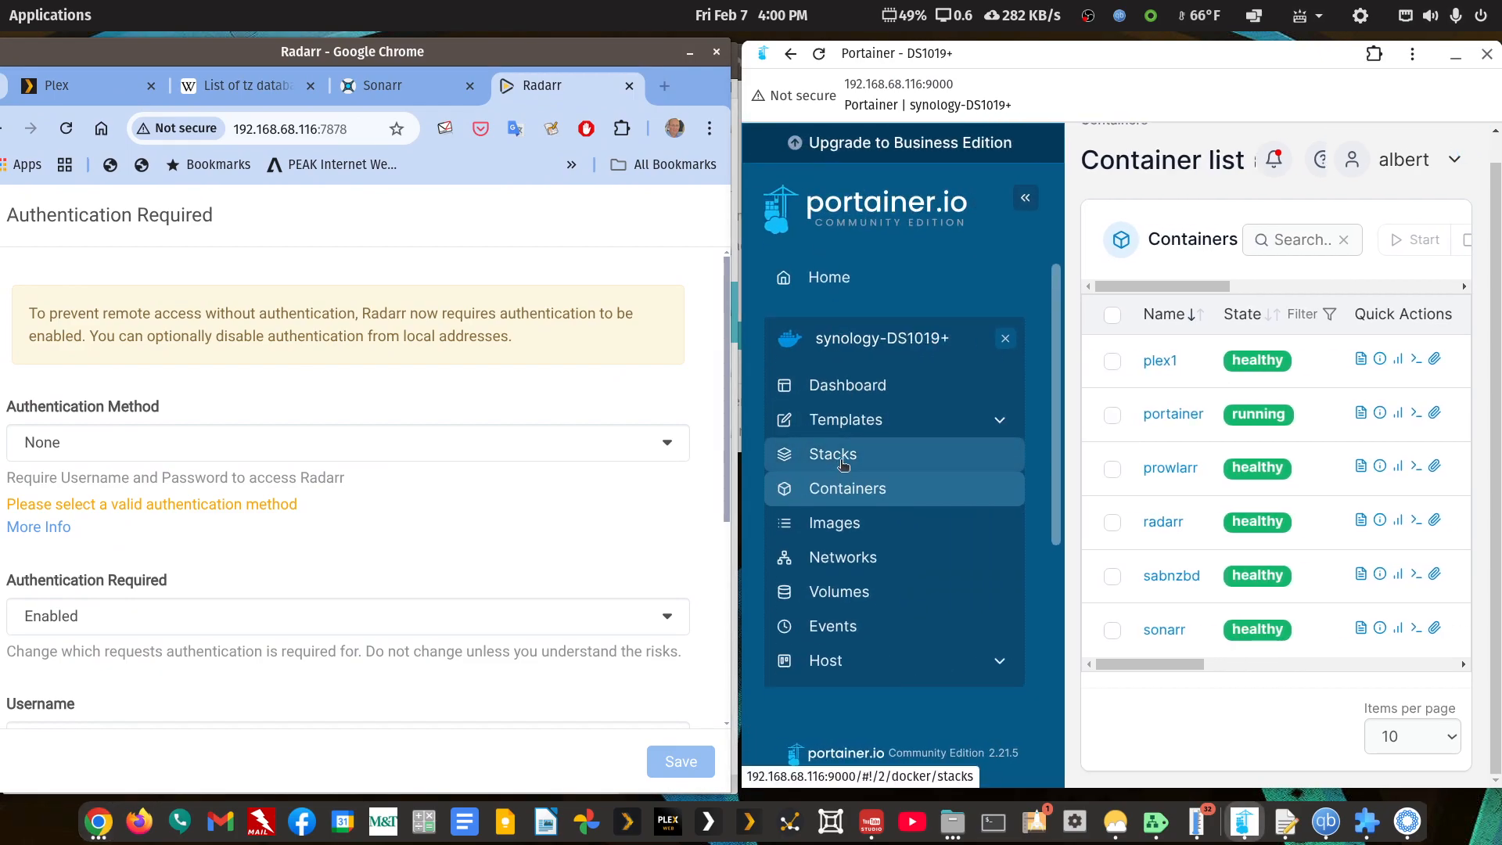
{"action": "left_click", "coordinate": [843, 463]}
- Switch to the text editor notes, highlight "lidarr/config" in the Lidarr section, and move the window aside
{"action": "left_click", "coordinate": [1285, 823]}
{"action": "left_click_drag", "start_coordinate": [1021, 219], "coordinate": [687, 138]}
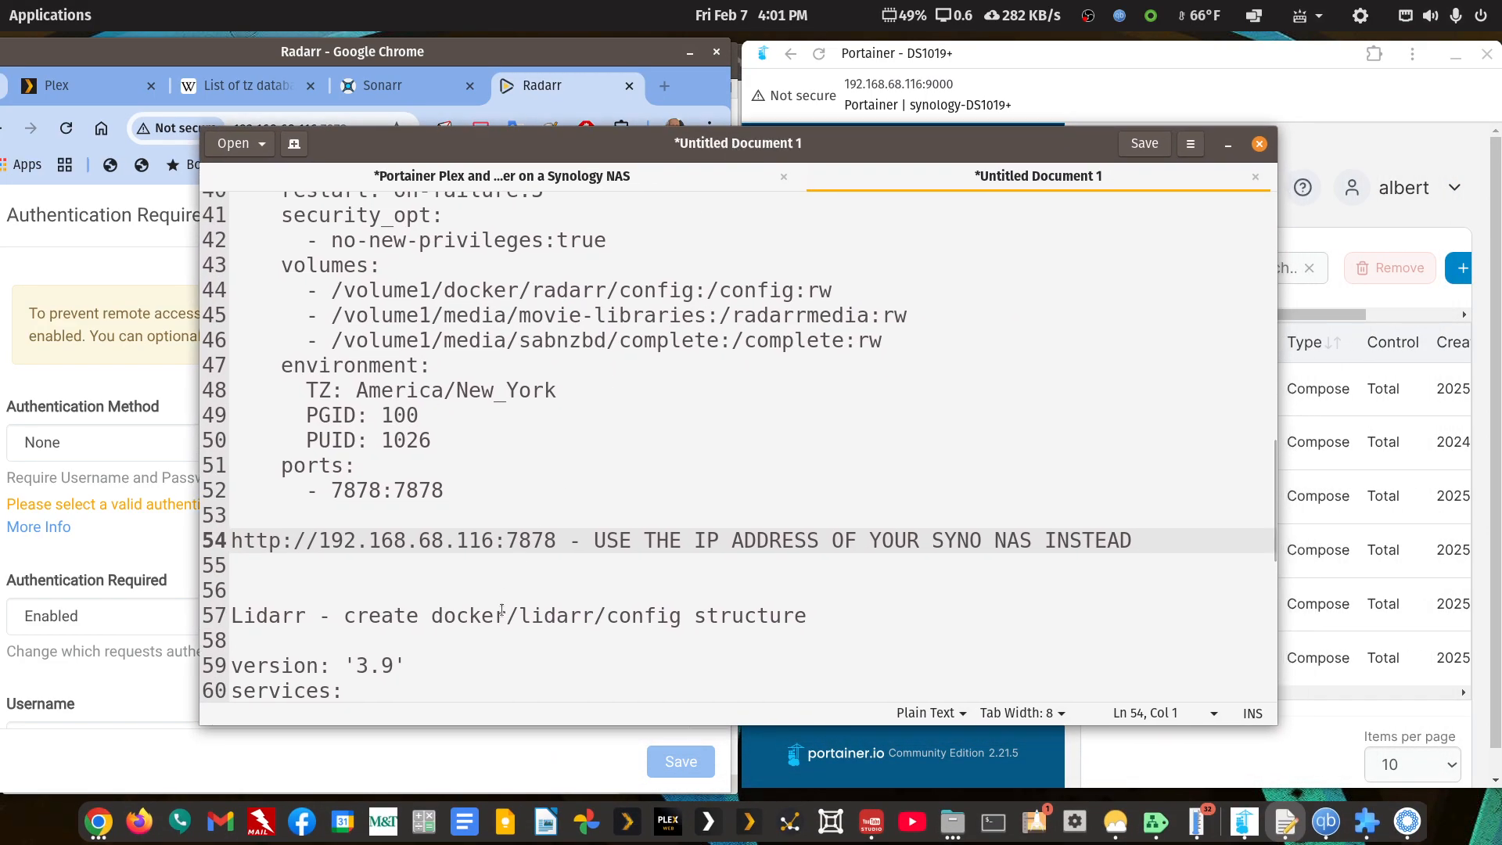
{"action": "scroll", "coordinate": [502, 609], "scroll_direction": "down", "scroll_amount": 1}
{"action": "scroll", "coordinate": [502, 610], "scroll_direction": "down", "scroll_amount": 3}
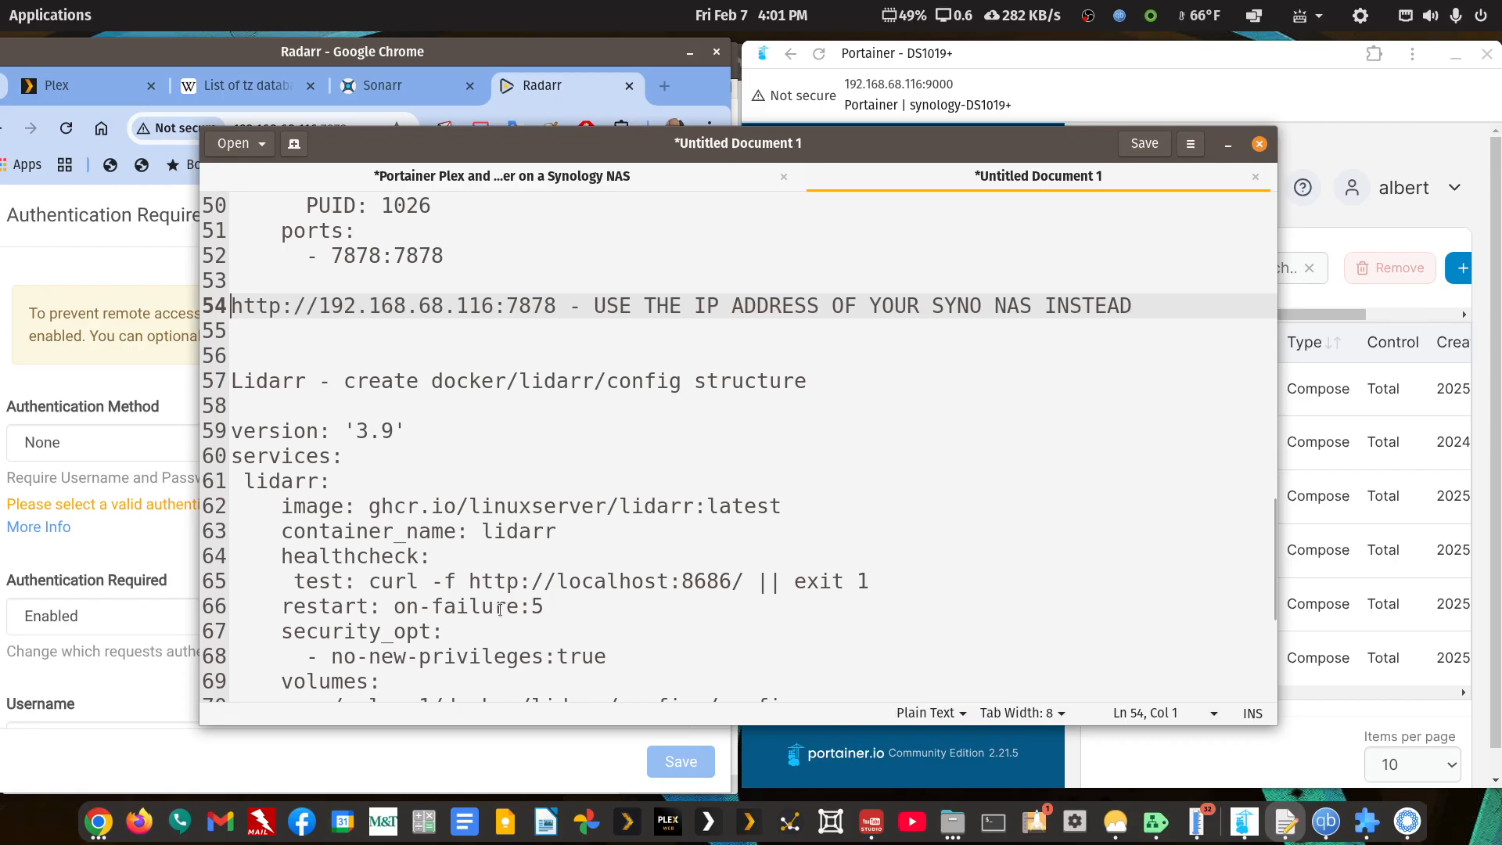
{"action": "left_click_drag", "start_coordinate": [517, 382], "coordinate": [681, 381]}
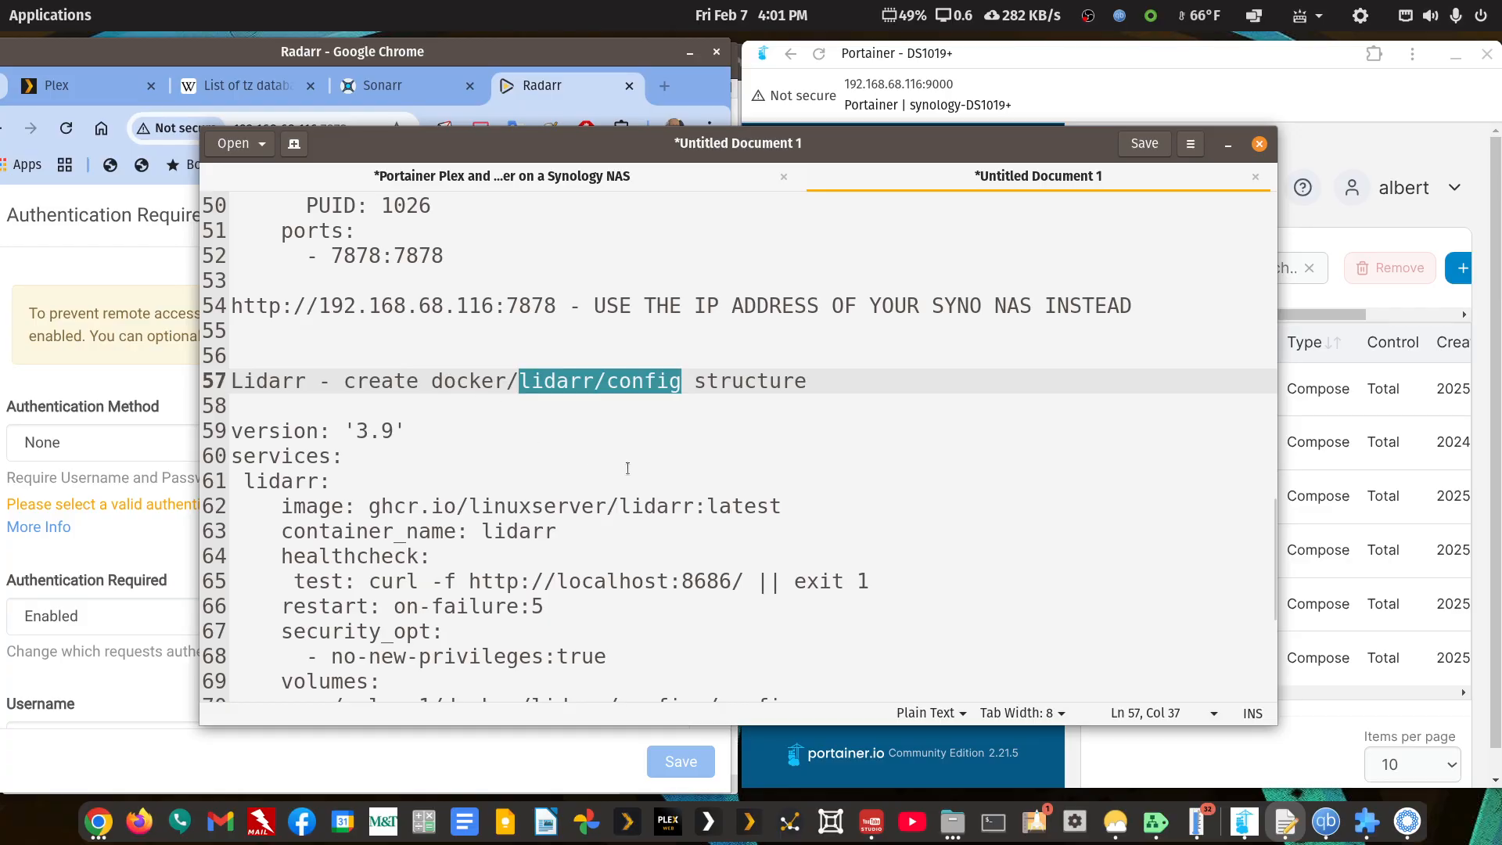
{"action": "left_click_drag", "start_coordinate": [726, 130], "coordinate": [1289, 35]}
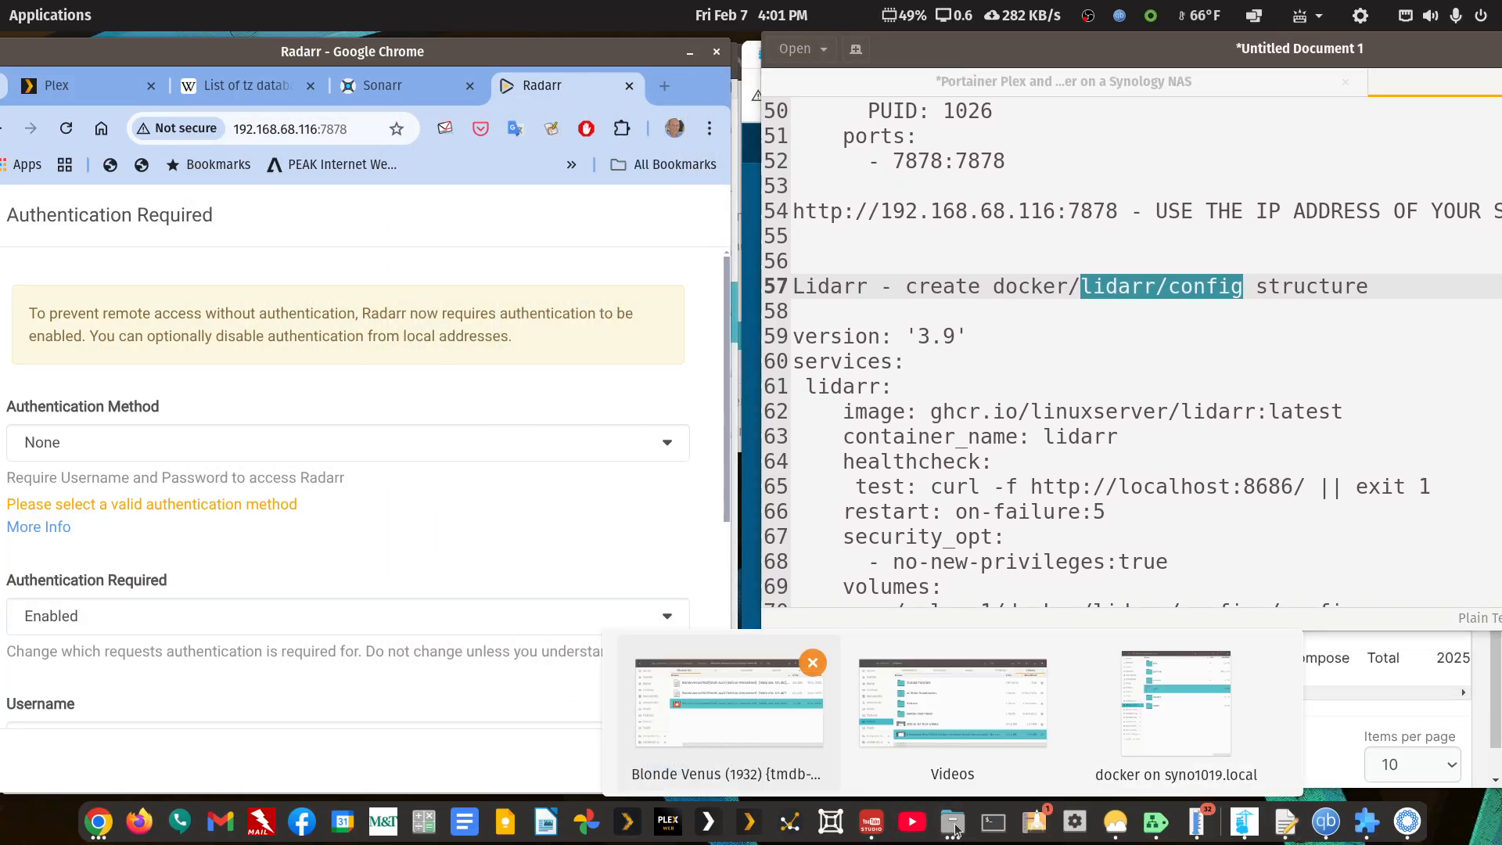
- Switch to the file manager and create a folder named lidarr in the docker share on syno1019.local
{"action": "left_click", "coordinate": [1139, 731]}
{"action": "left_click", "coordinate": [224, 535]}
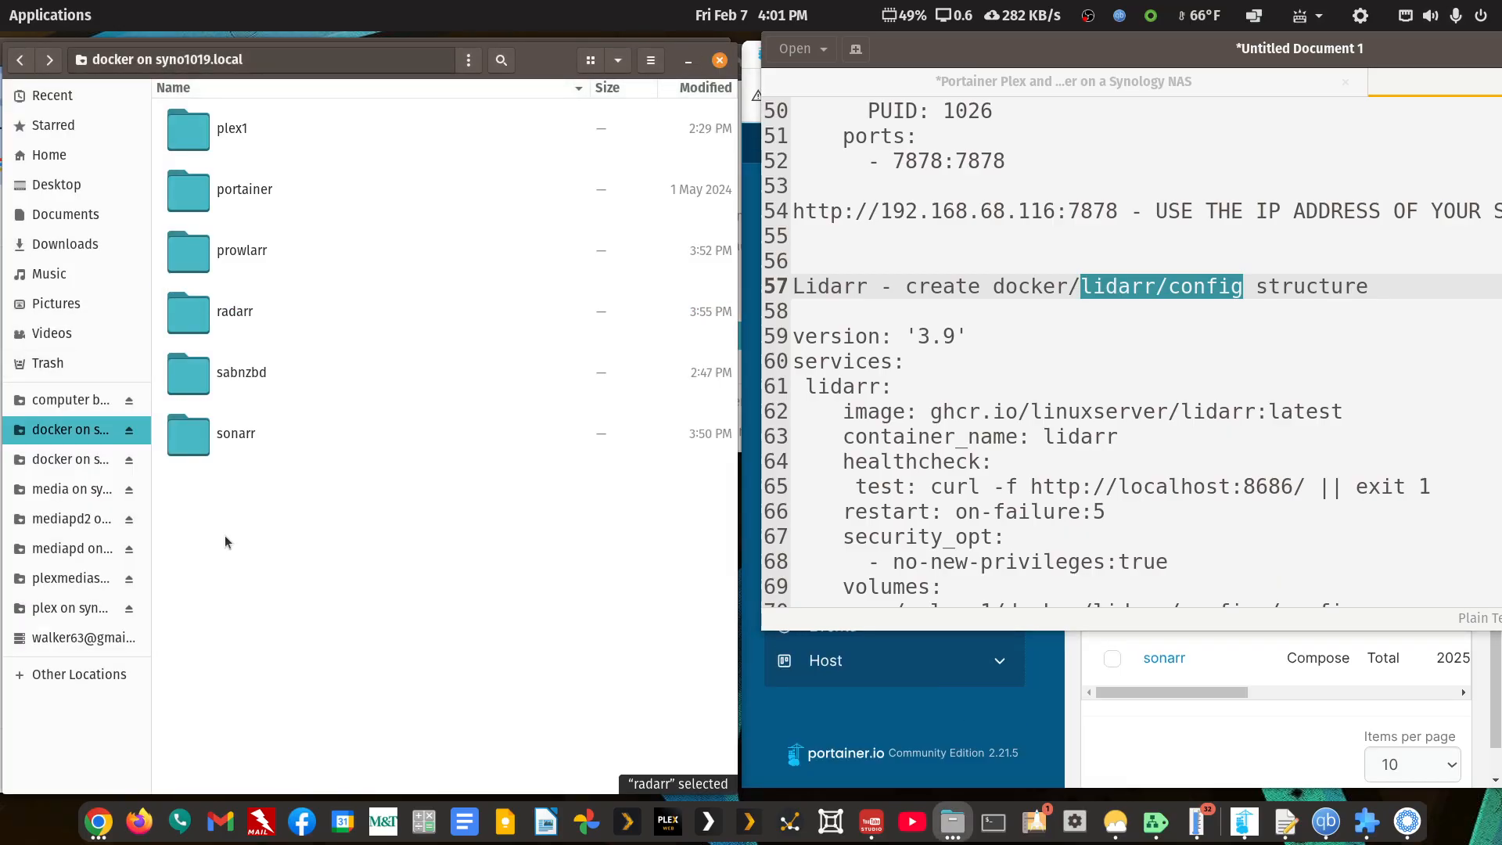
{"action": "right_click", "coordinate": [226, 536]}
{"action": "left_click", "coordinate": [243, 553]}
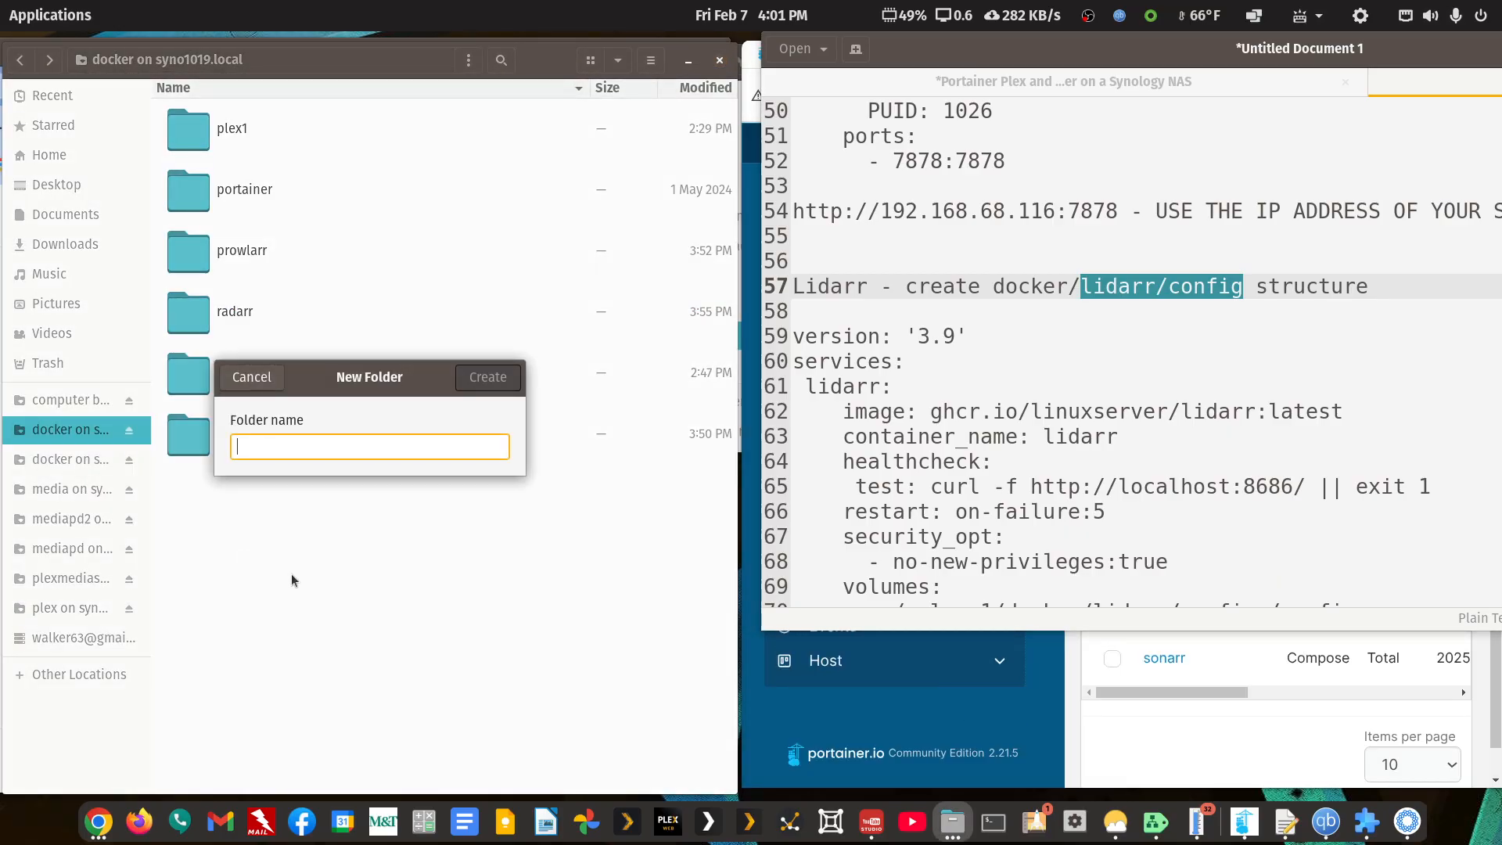
{"action": "type", "text": "lidarr"}
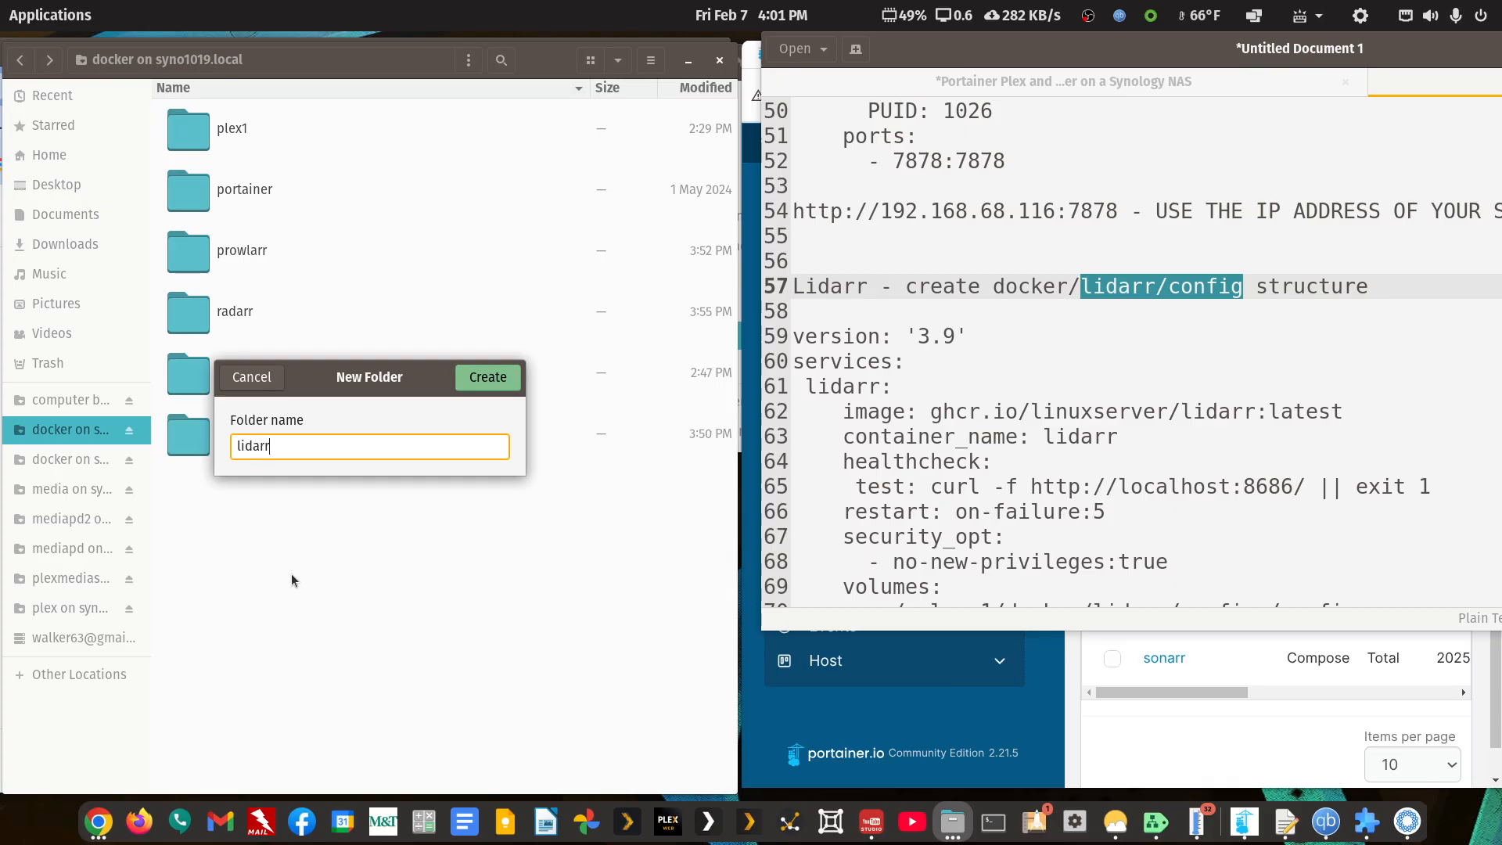
{"action": "key", "text": "Return"}
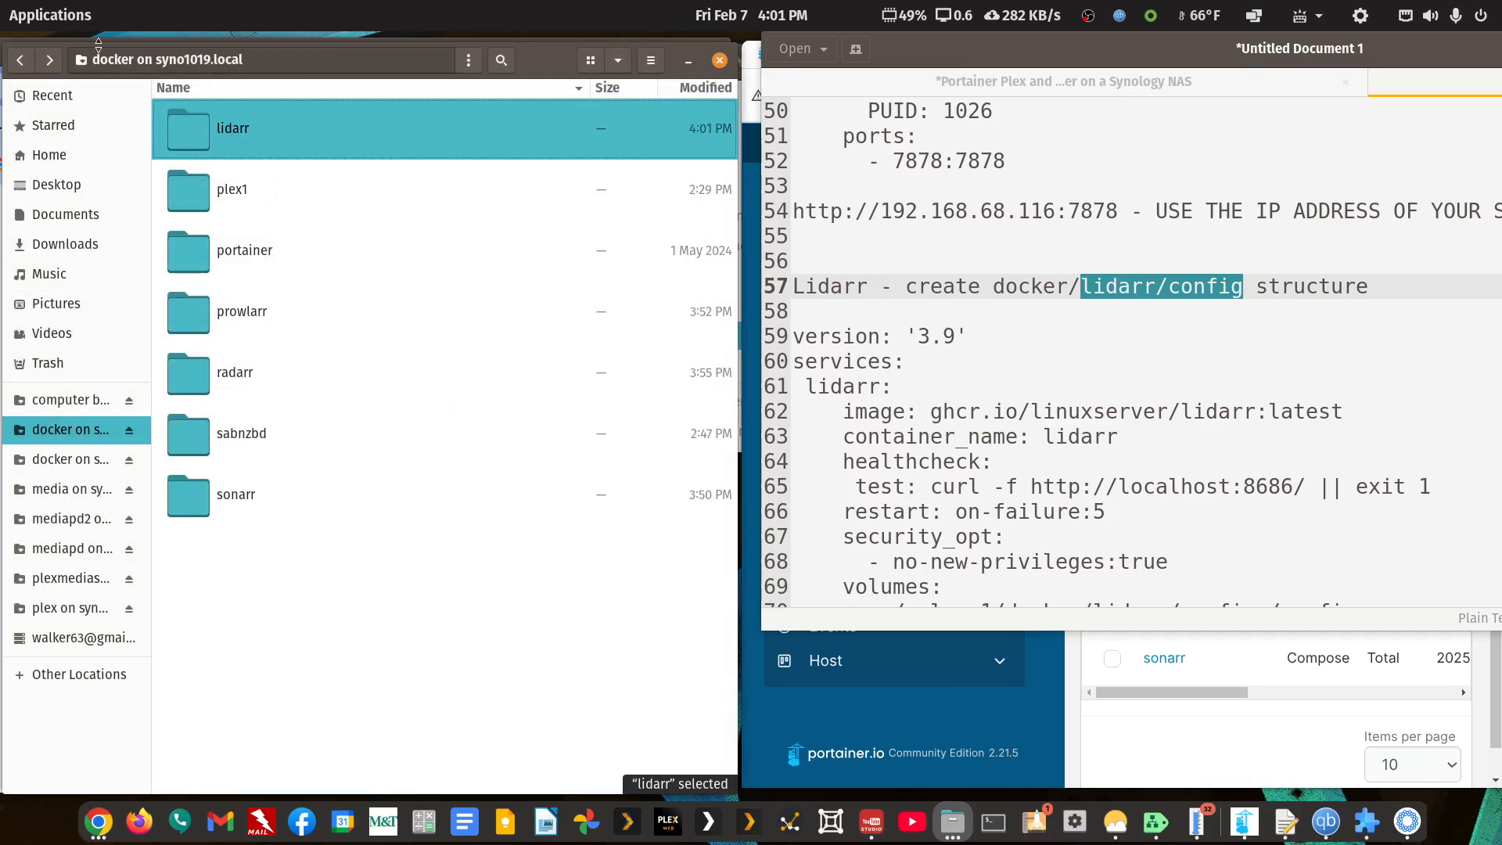
- Create a folder named config inside the lidarr folder, and return to the docker share
{"action": "double_click", "coordinate": [211, 133]}
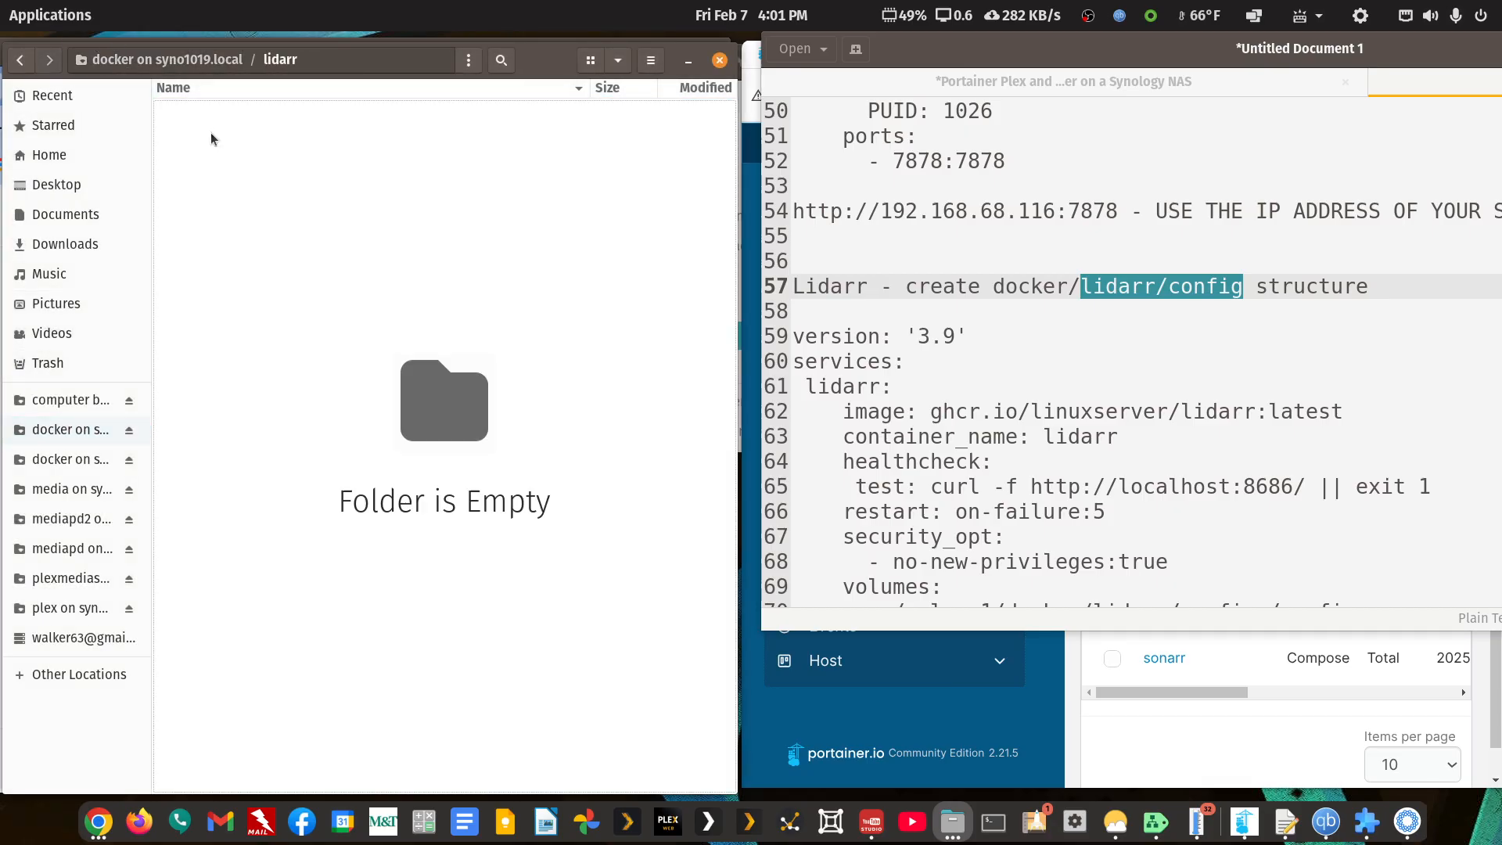
{"action": "right_click", "coordinate": [249, 184]}
{"action": "left_click", "coordinate": [255, 194]}
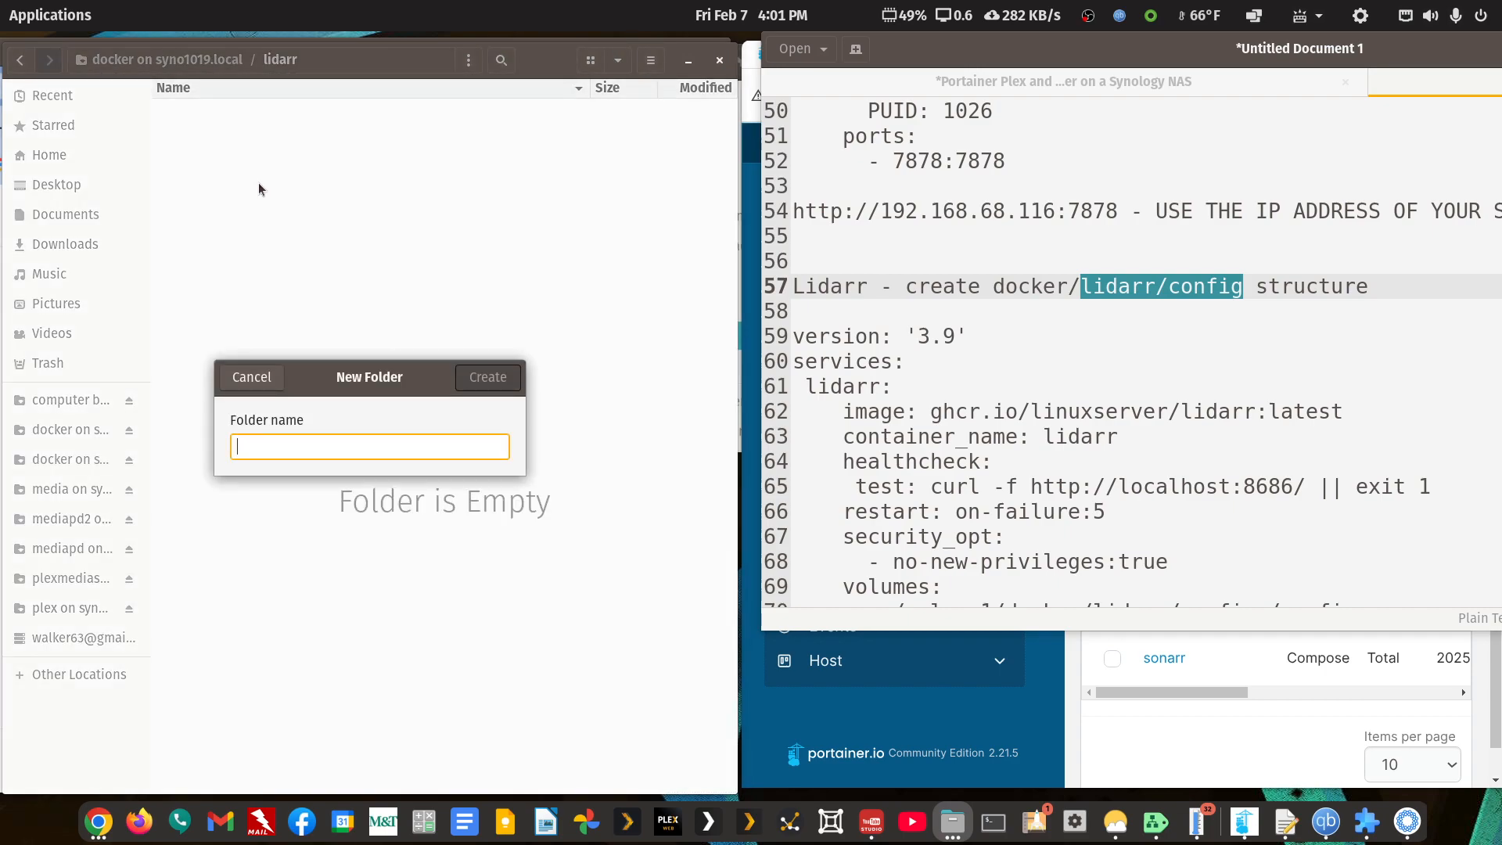
{"action": "type", "text": "config"}
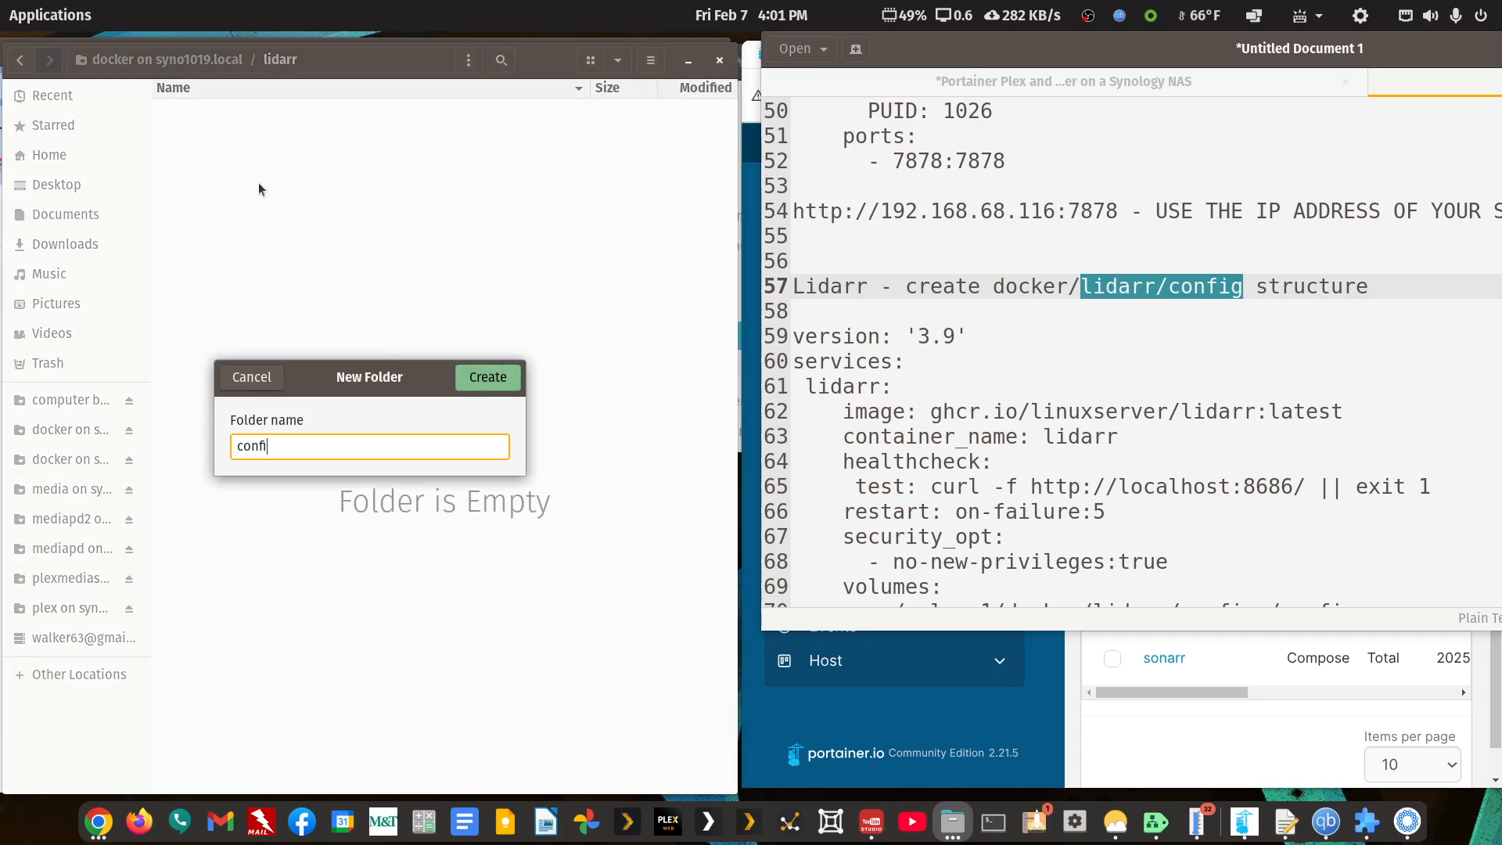
{"action": "key", "text": "Return"}
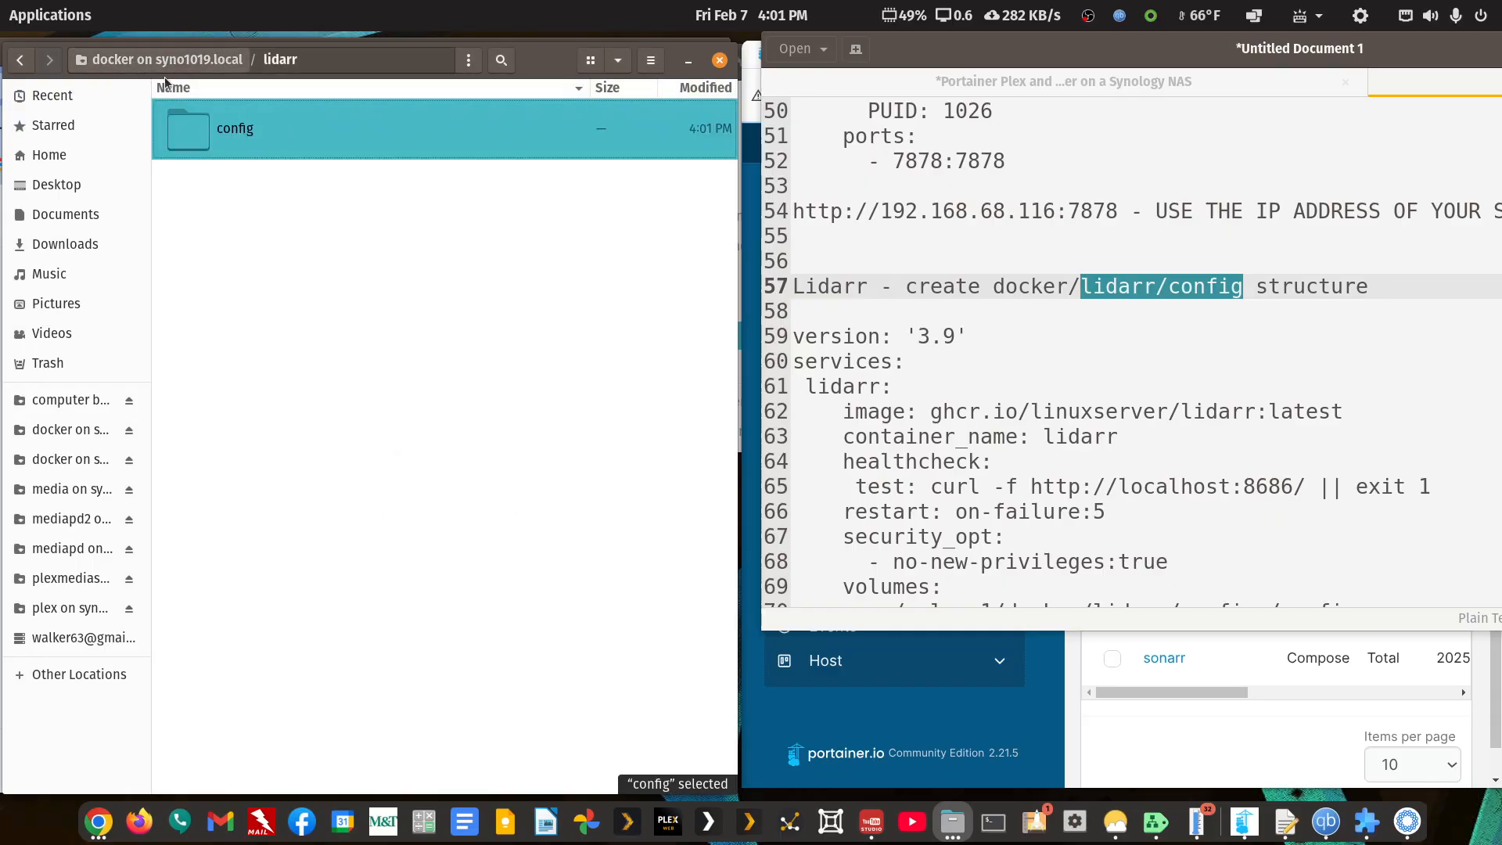
{"action": "left_click", "coordinate": [20, 60]}
{"action": "left_click", "coordinate": [20, 60]}
- Maximize the text editor notes, highlight "docker/lidarr/config" under the Lidarr volumes, and select the whole Lidarr compose block for review
{"action": "double_click", "coordinate": [1148, 58]}
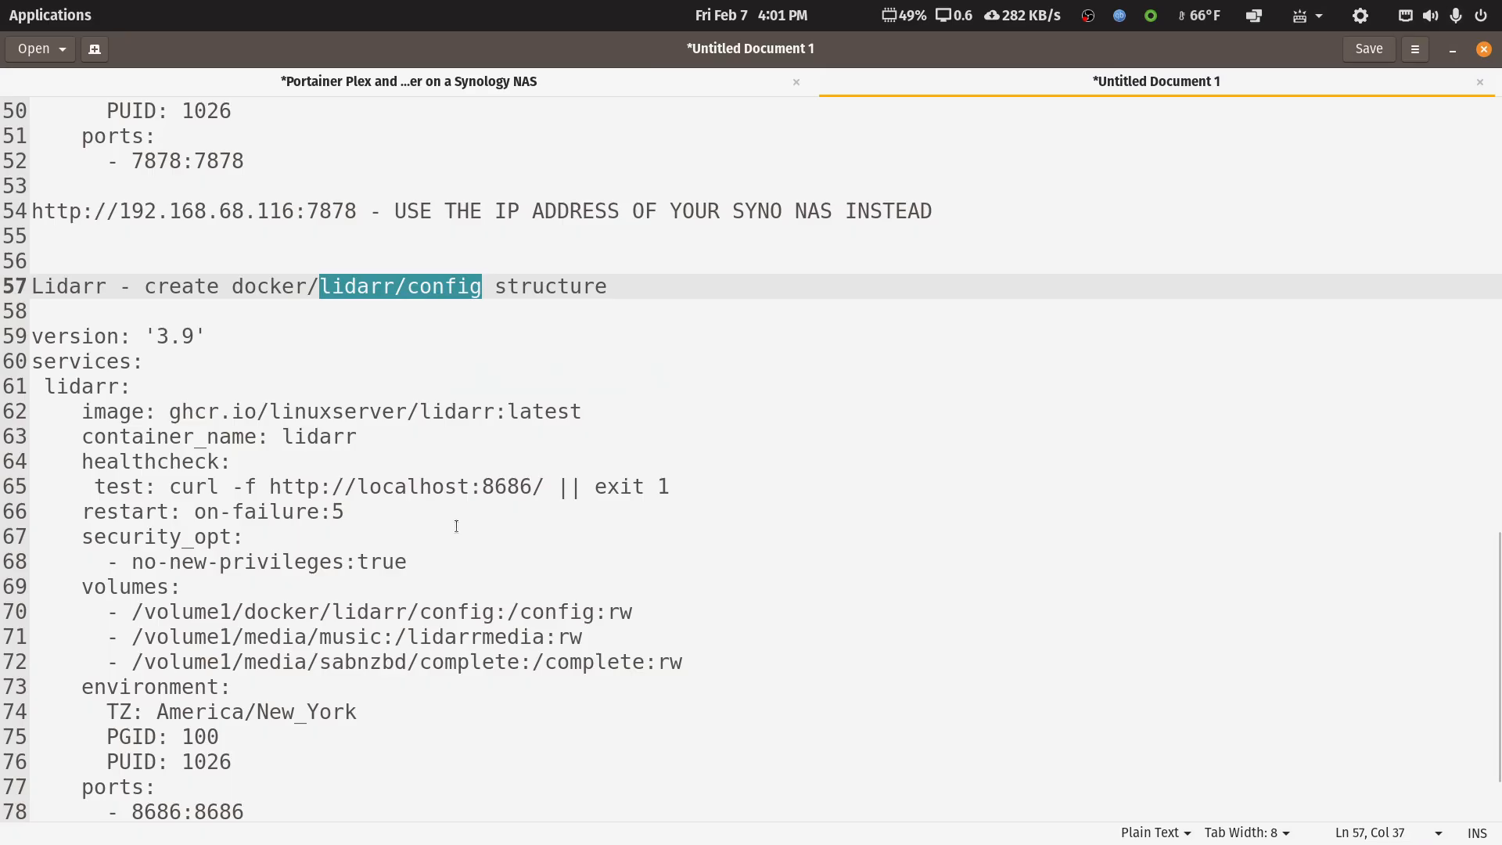
{"action": "left_click", "coordinate": [247, 614]}
{"action": "left_click_drag", "start_coordinate": [247, 614], "coordinate": [492, 614]}
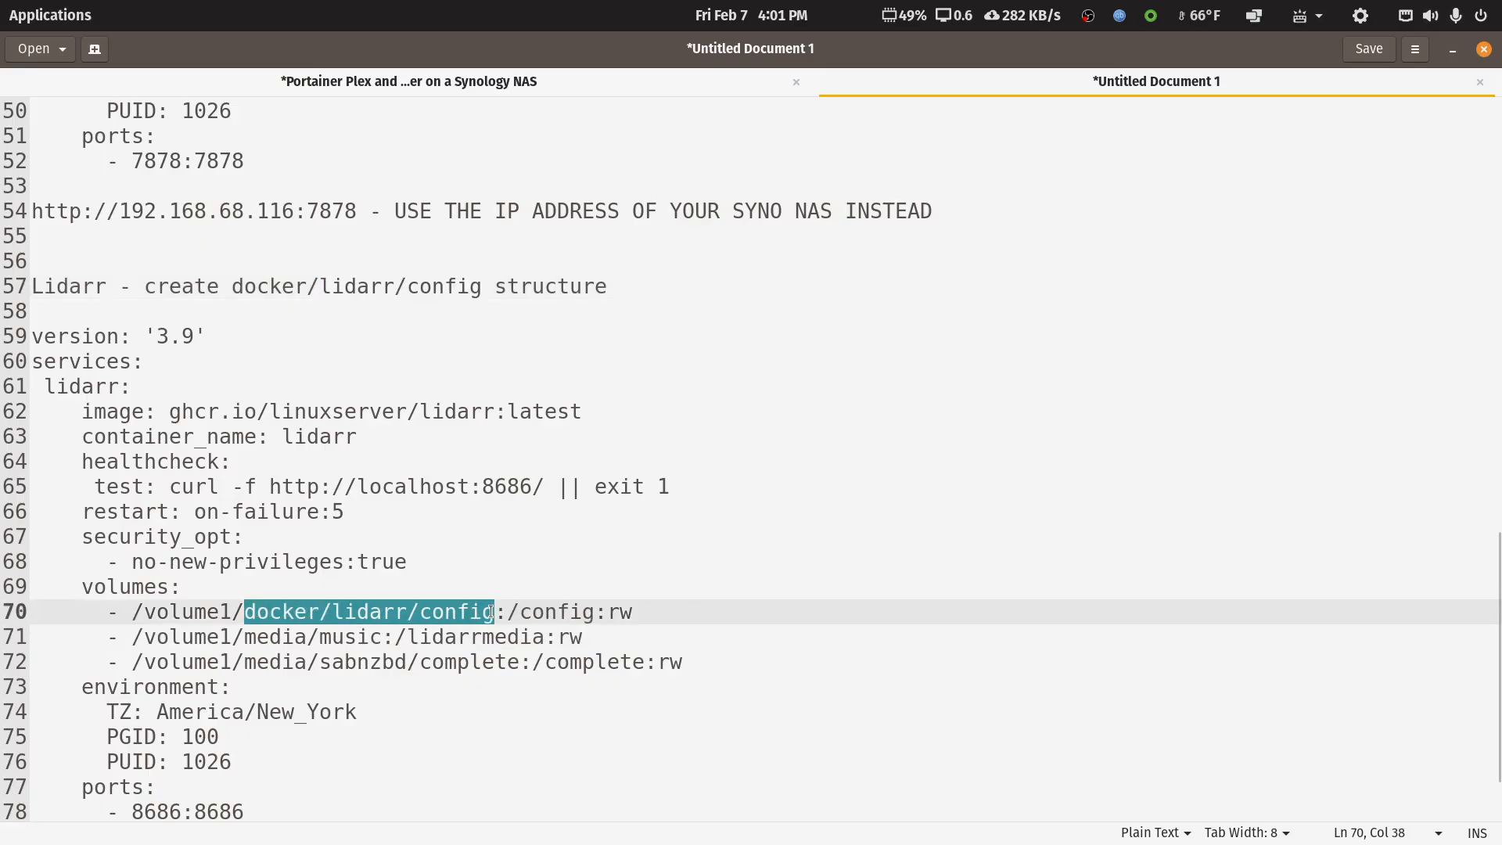
{"action": "left_click", "coordinate": [449, 640]}
{"action": "scroll", "coordinate": [358, 691], "scroll_direction": "down", "scroll_amount": 2}
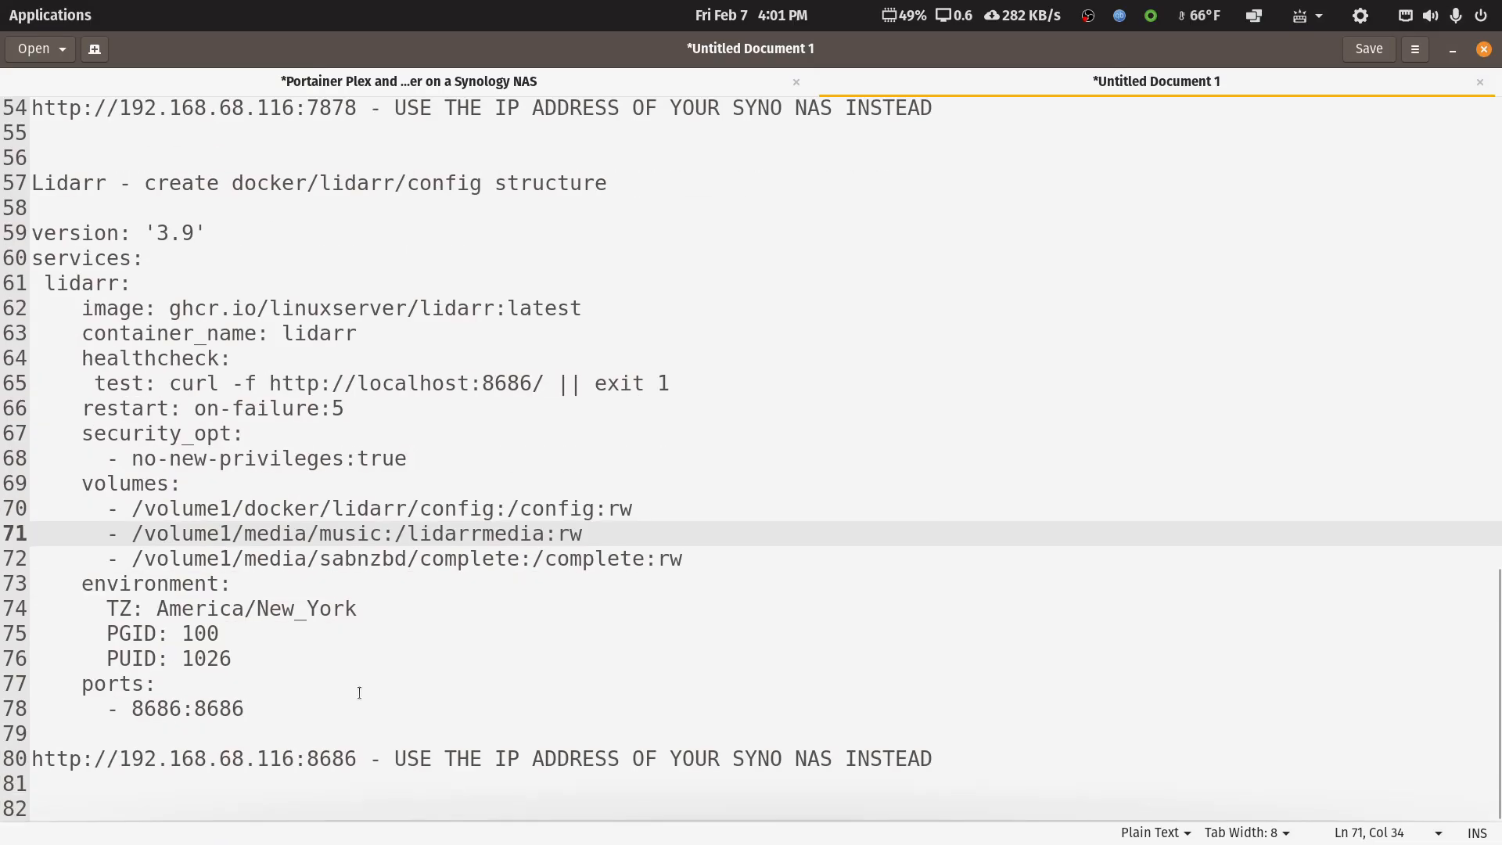
{"action": "left_click", "coordinate": [249, 708]}
{"action": "left_click_drag", "start_coordinate": [249, 708], "coordinate": [27, 245]}
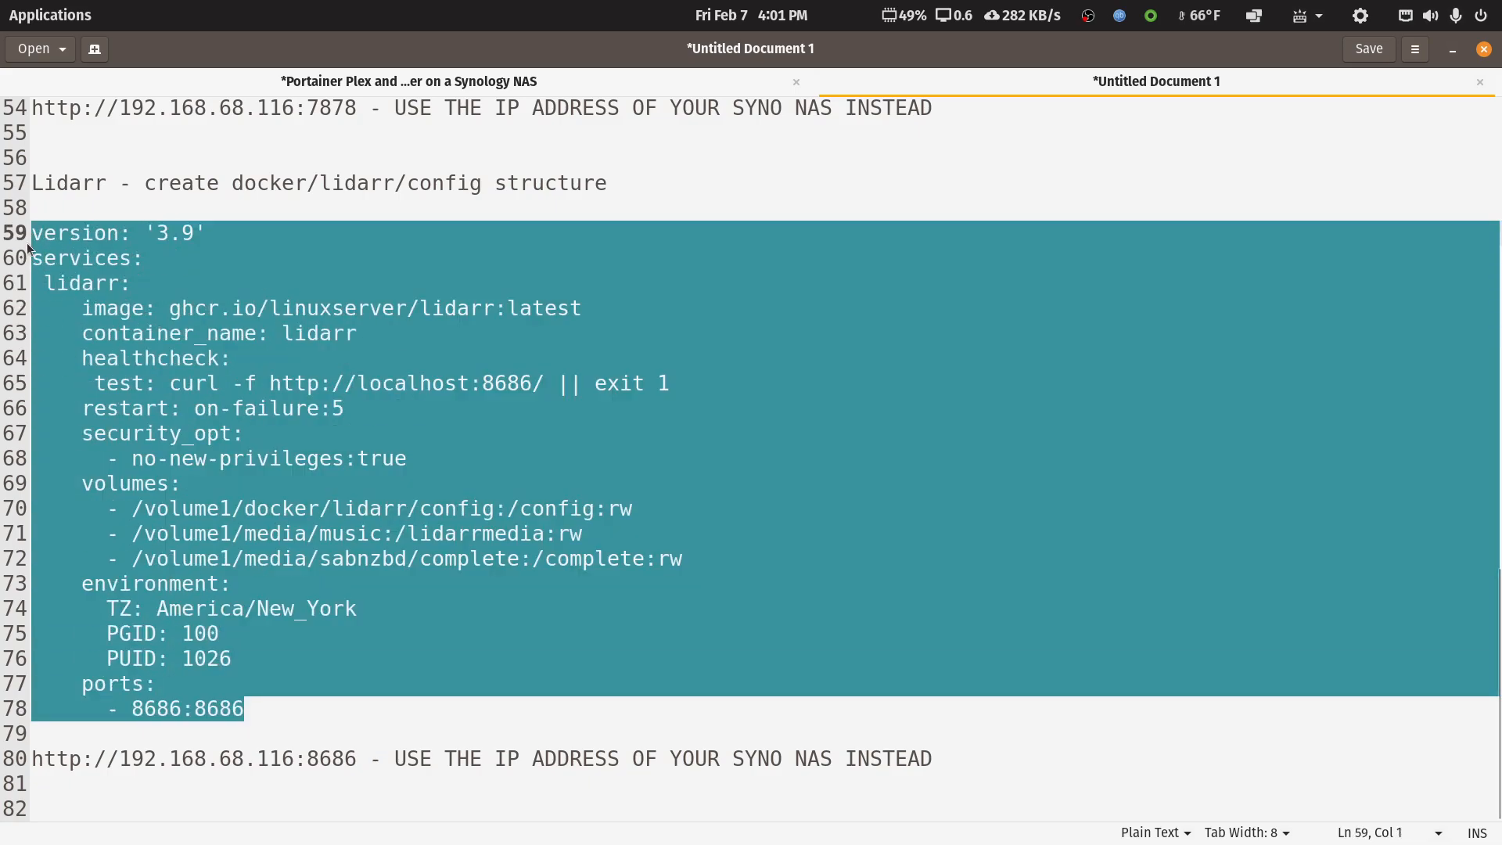
{"action": "left_click", "coordinate": [656, 535]}
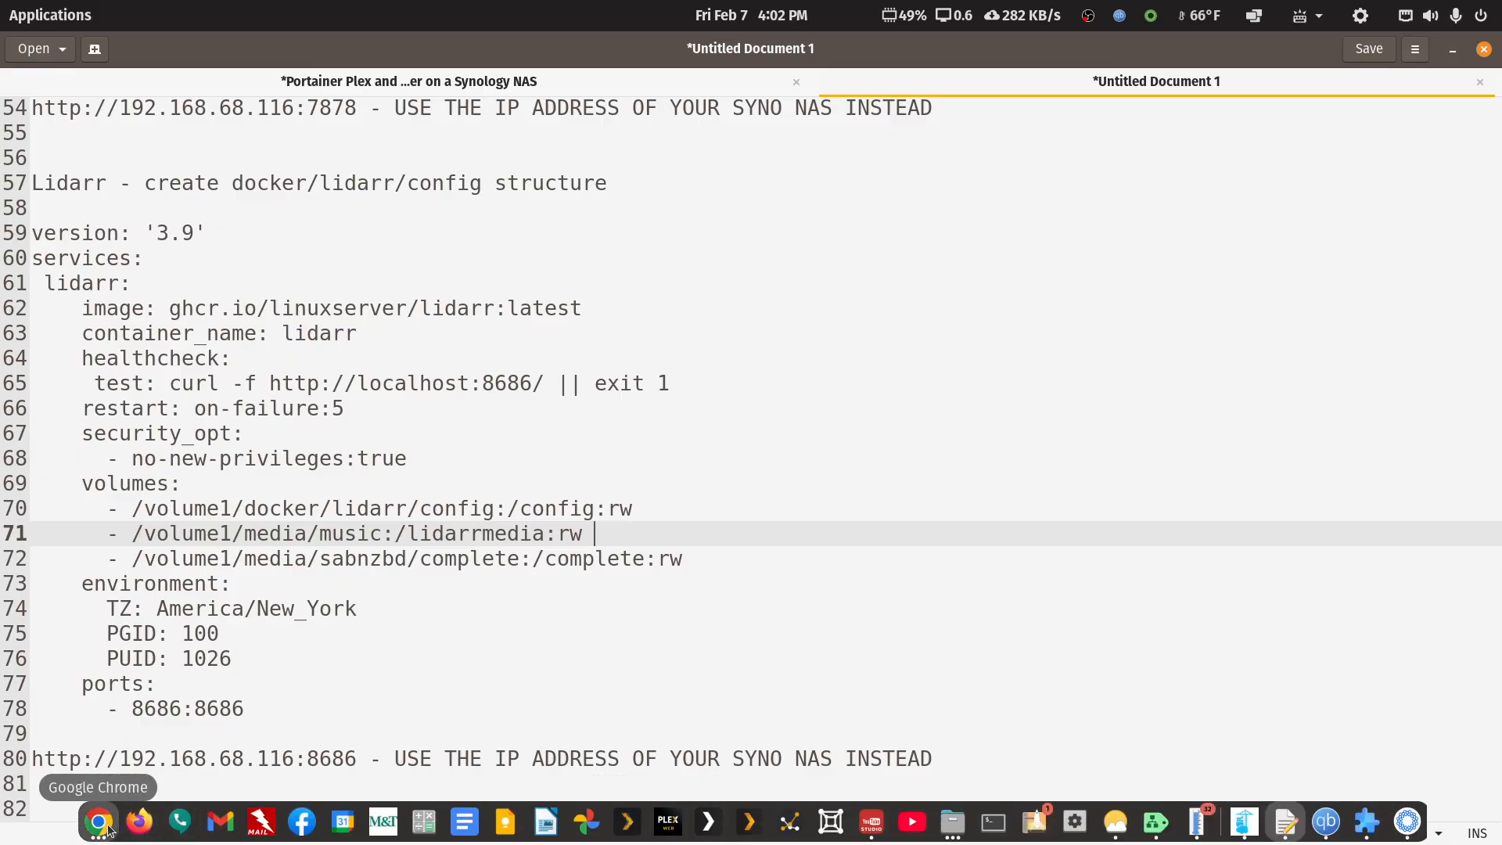
- Switch to the Chrome window showing Radarr and search Google for "marius hosting lidarr" in a new tab
{"action": "left_click", "coordinate": [109, 830]}
{"action": "left_click", "coordinate": [587, 775]}
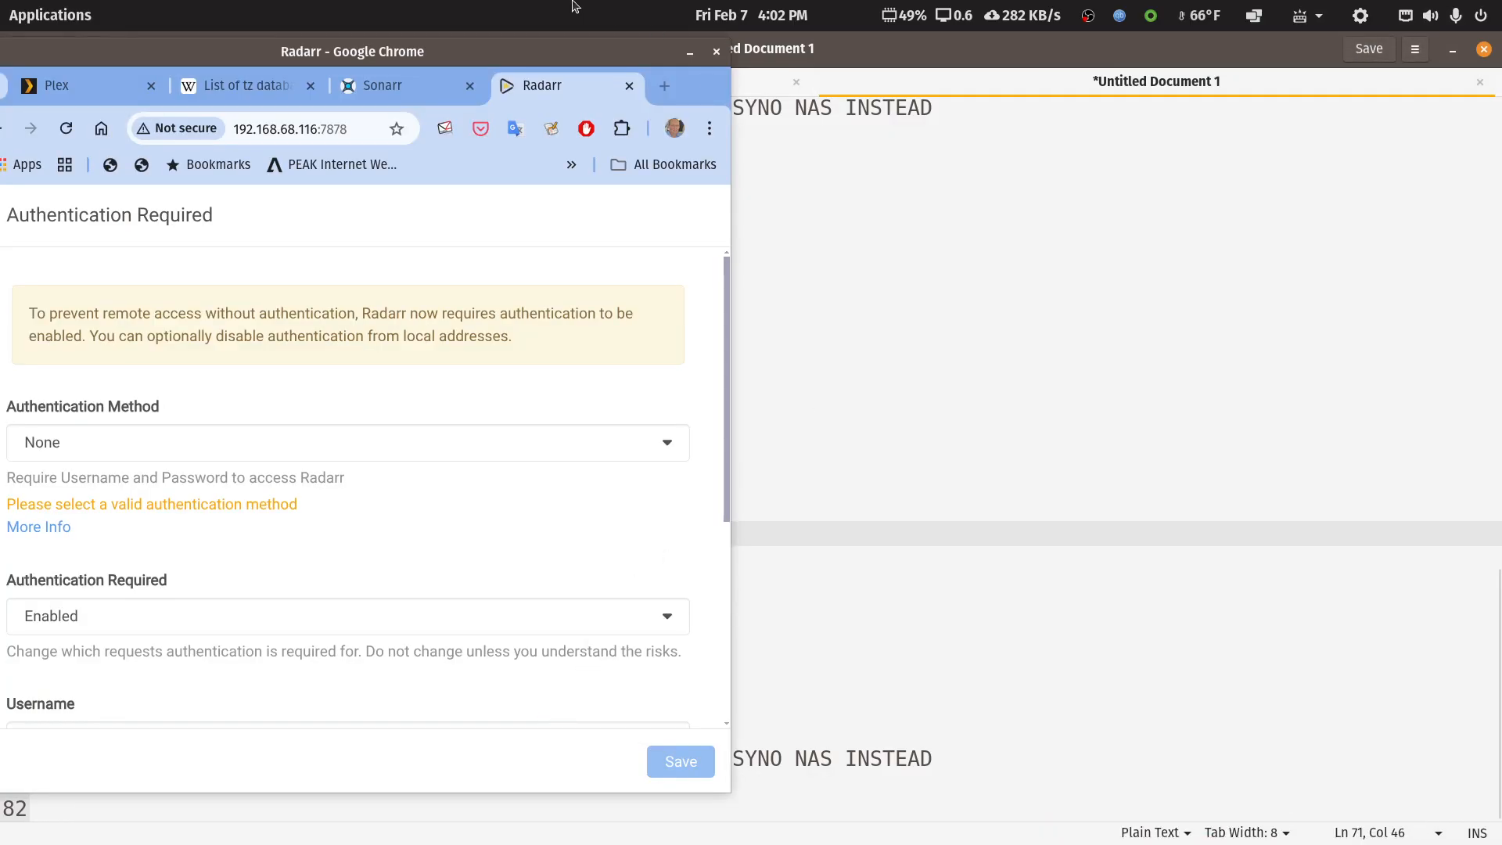
{"action": "left_click", "coordinate": [663, 86]}
{"action": "left_click", "coordinate": [432, 501]}
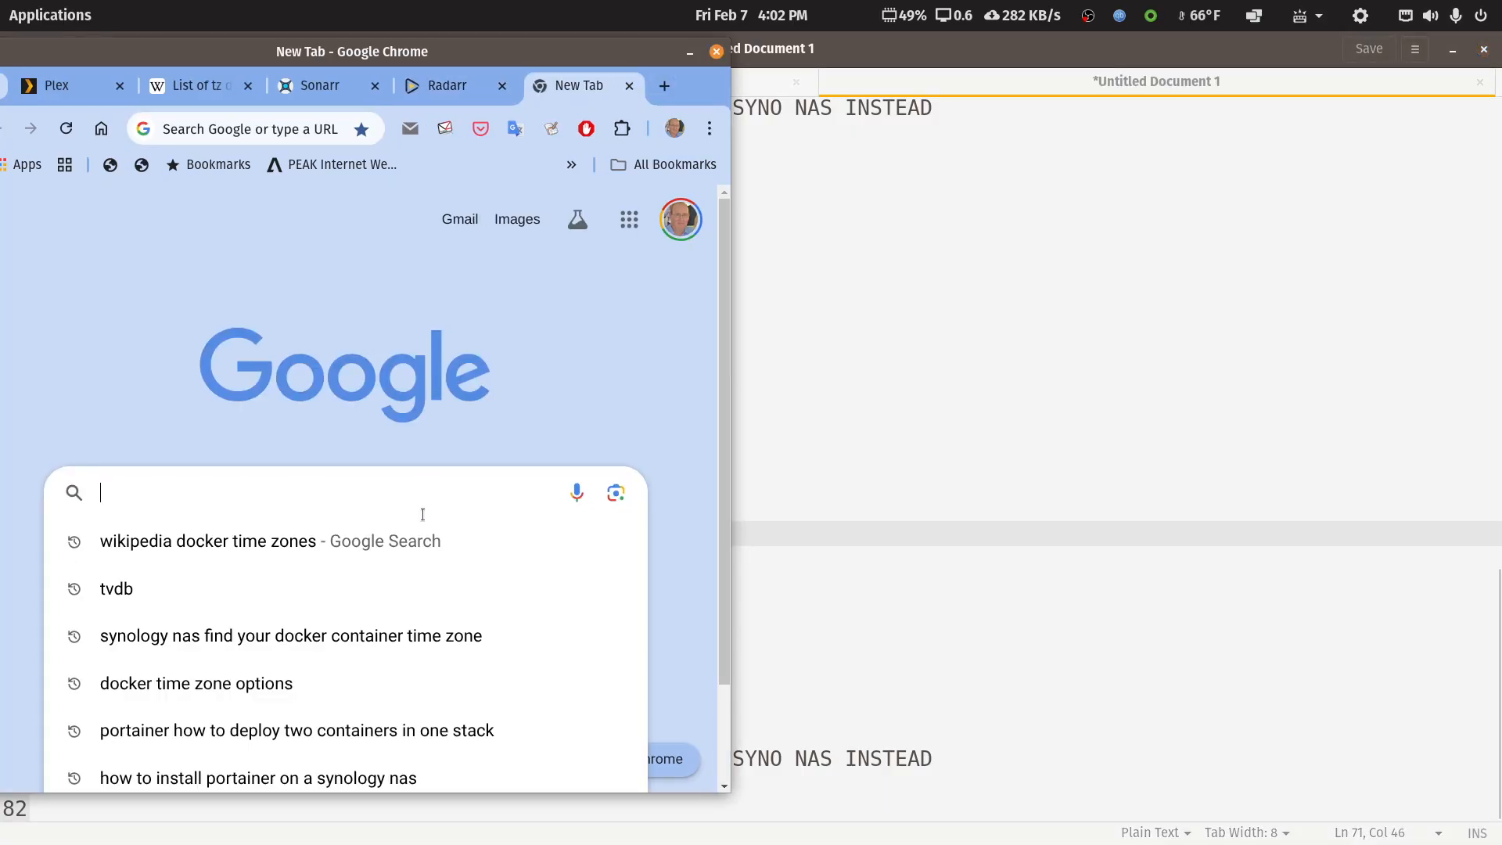
{"action": "type", "text": "marius"}
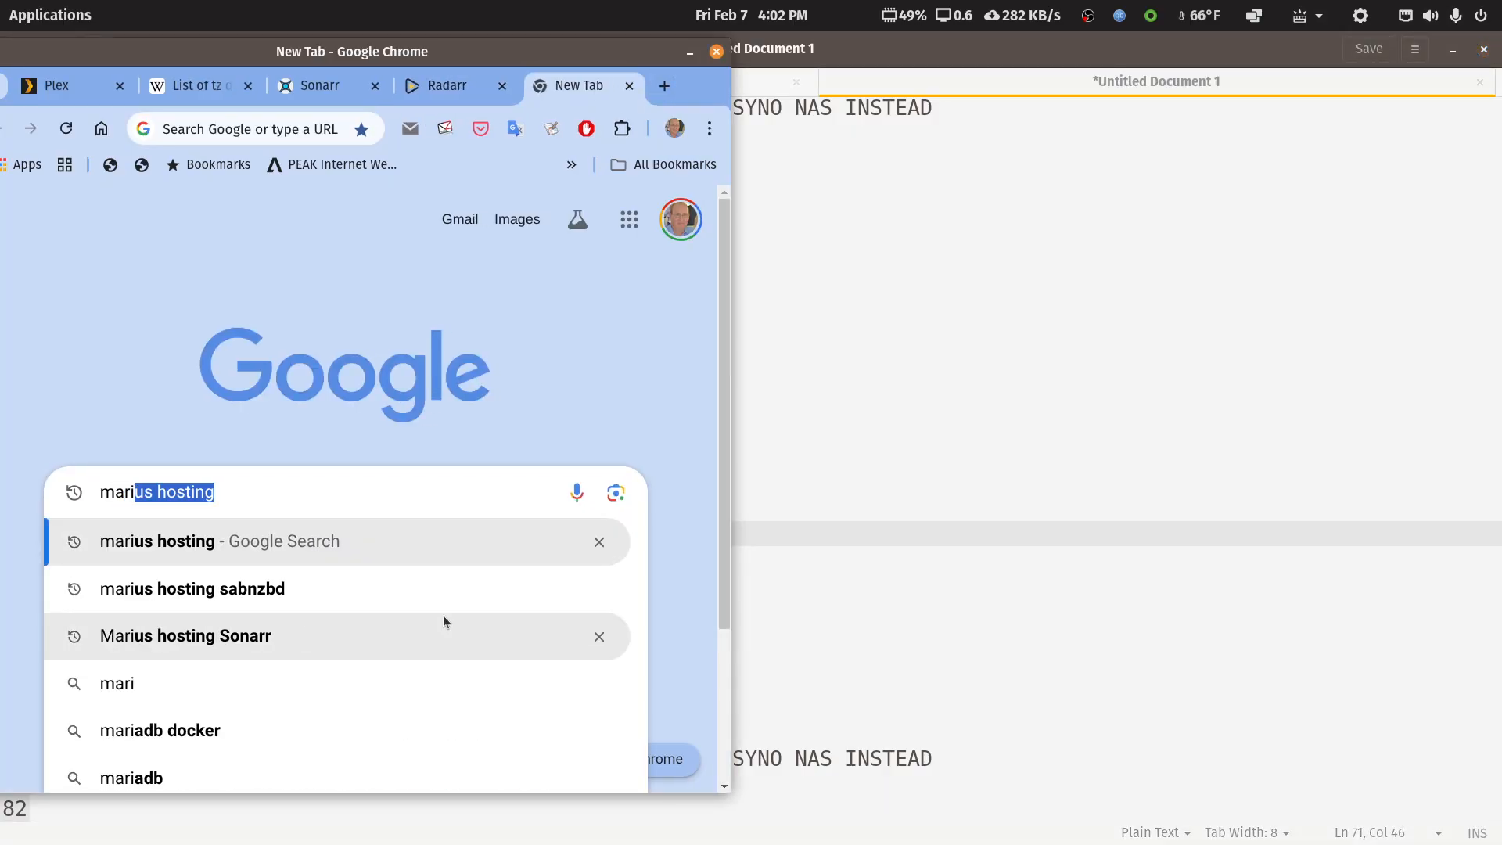
{"action": "type", "text": " hg"}
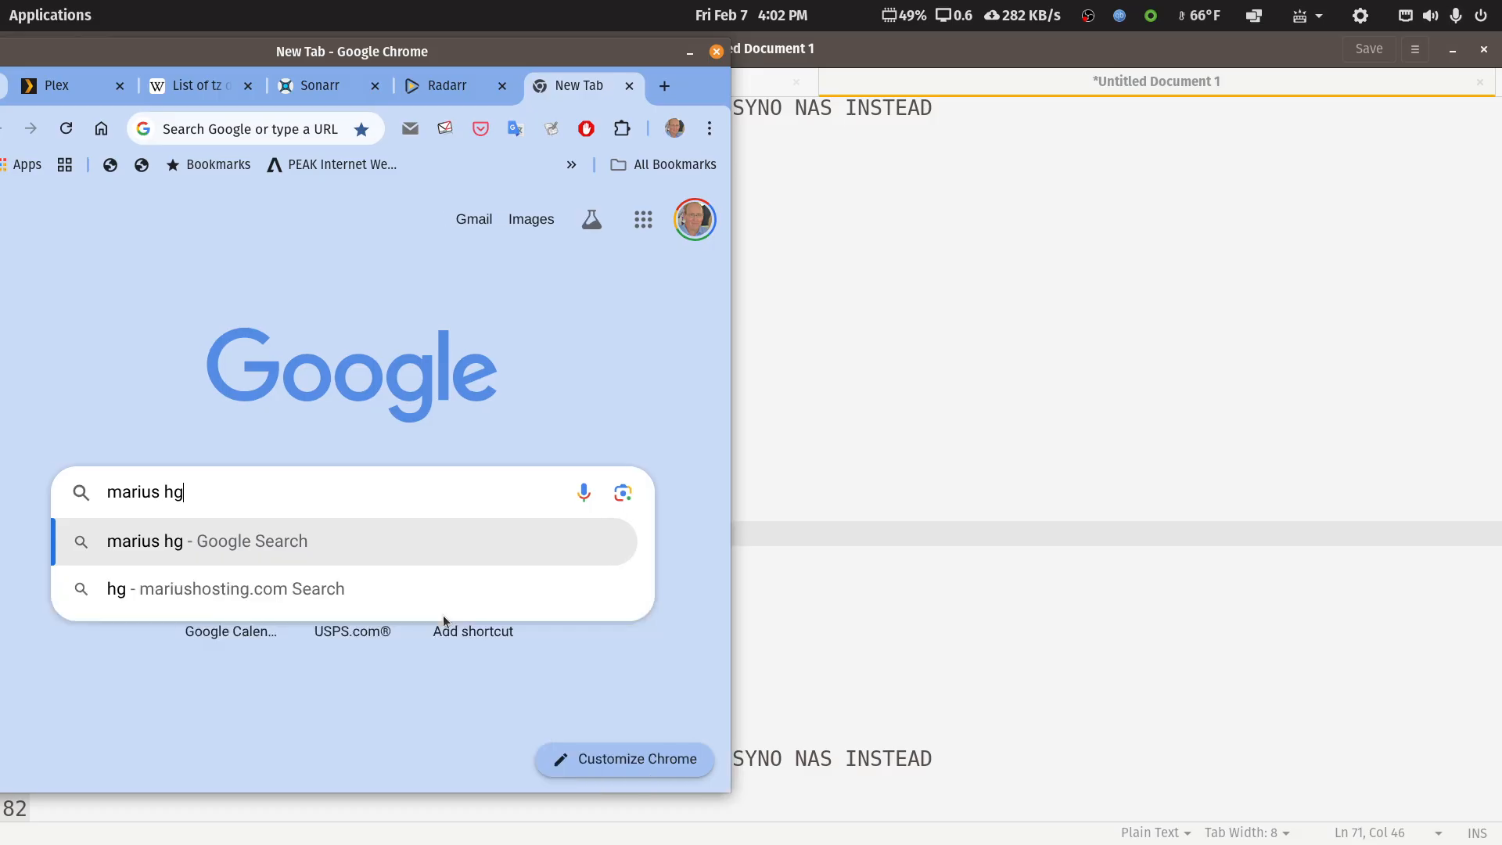
{"action": "type", "text": "osting"}
{"action": "key", "text": "BackSpace"}
{"action": "key", "text": "BackSpace"}
{"action": "key", "text": "BackSpace"}
{"action": "key", "text": "BackSpace"}
{"action": "key", "text": "BackSpace"}
{"action": "key", "text": "BackSpace"}
{"action": "key", "text": "BackSpace"}
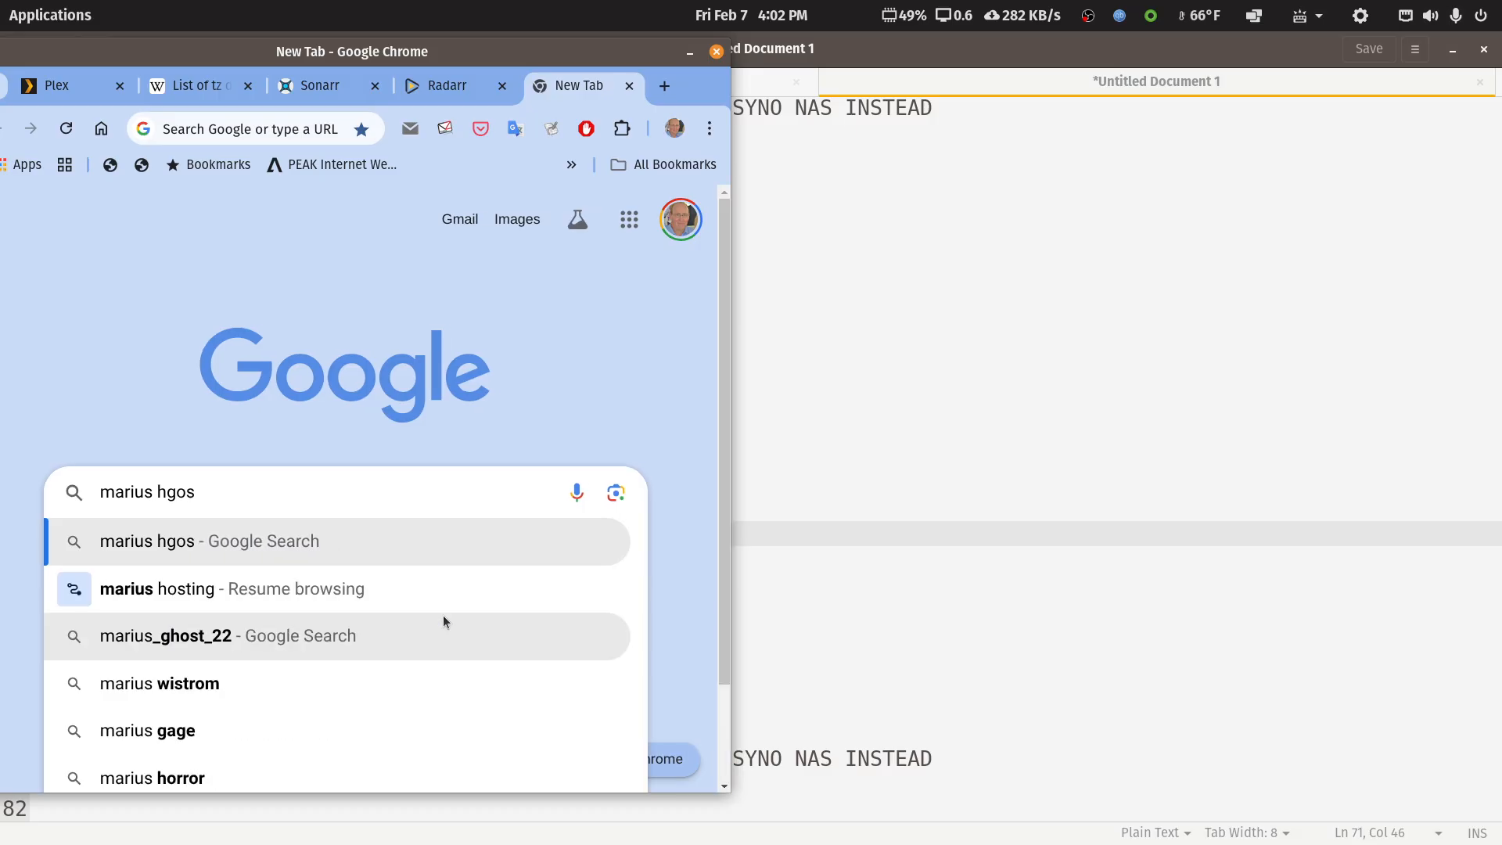
{"action": "type", "text": "osti"}
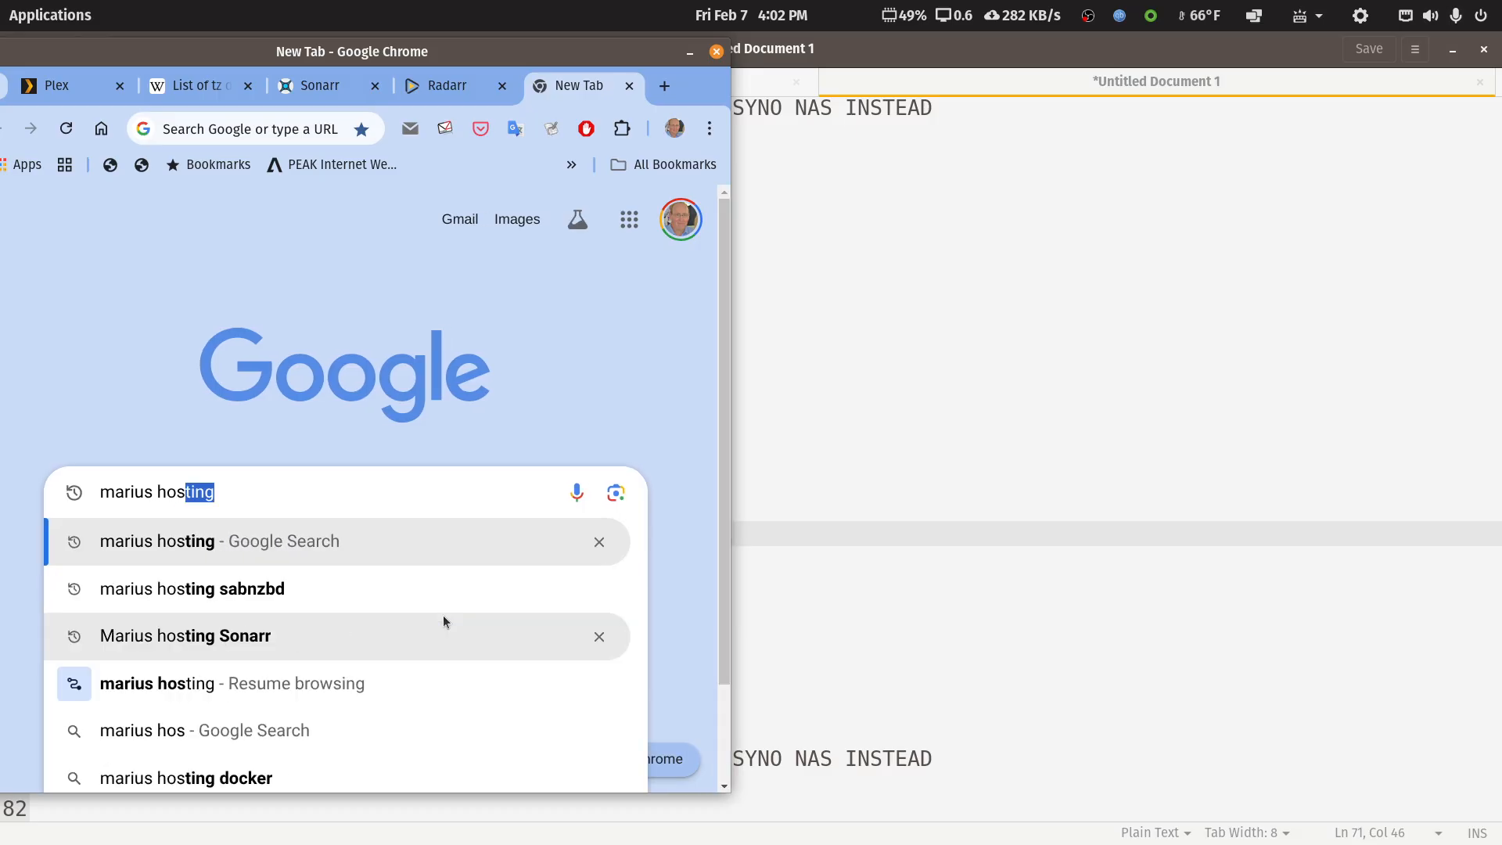
{"action": "type", "text": "ng "}
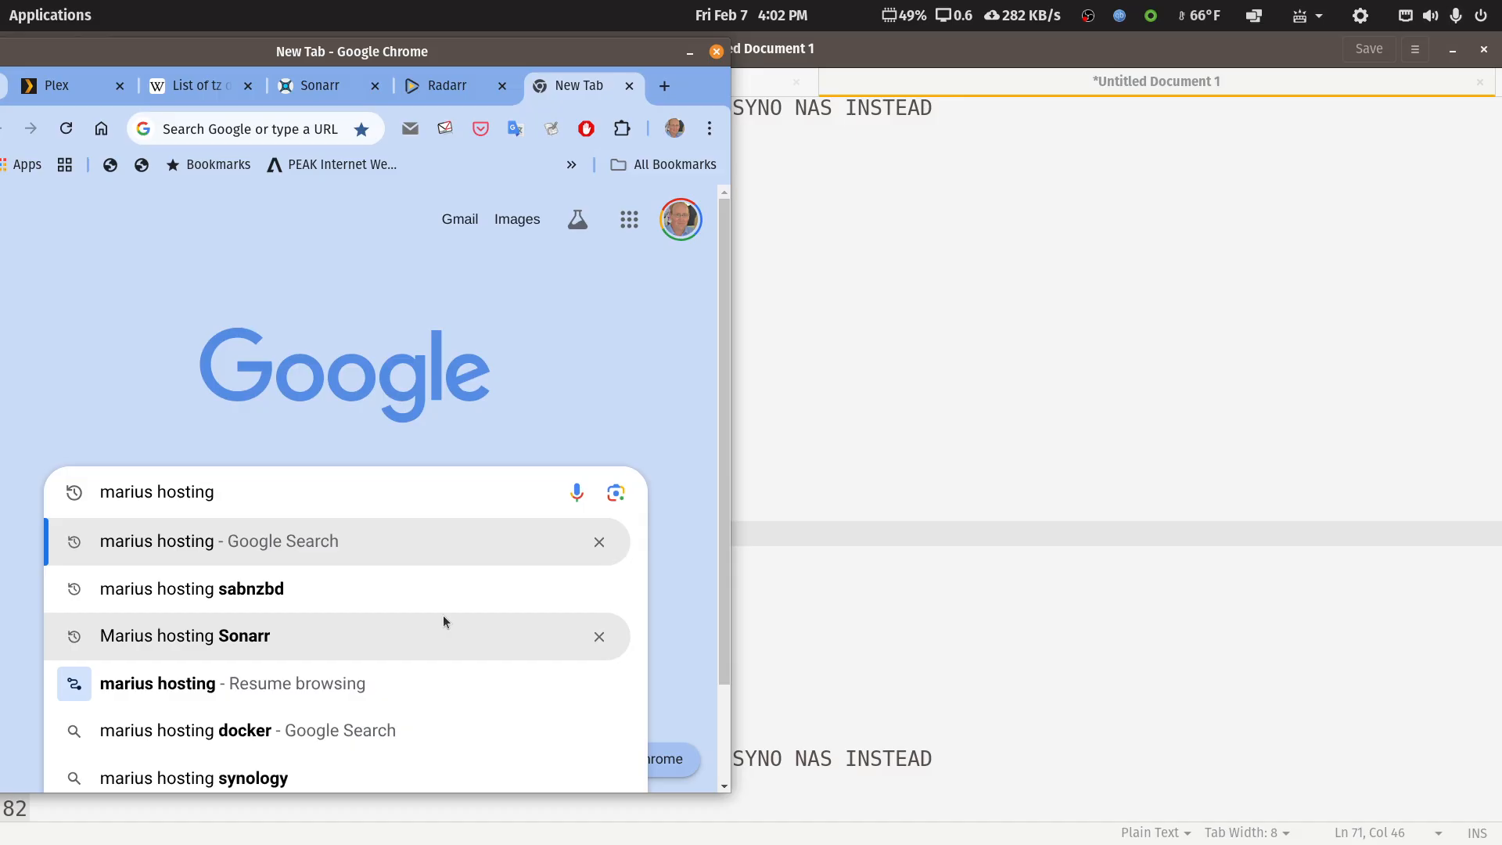
{"action": "type", "text": "lidarr"}
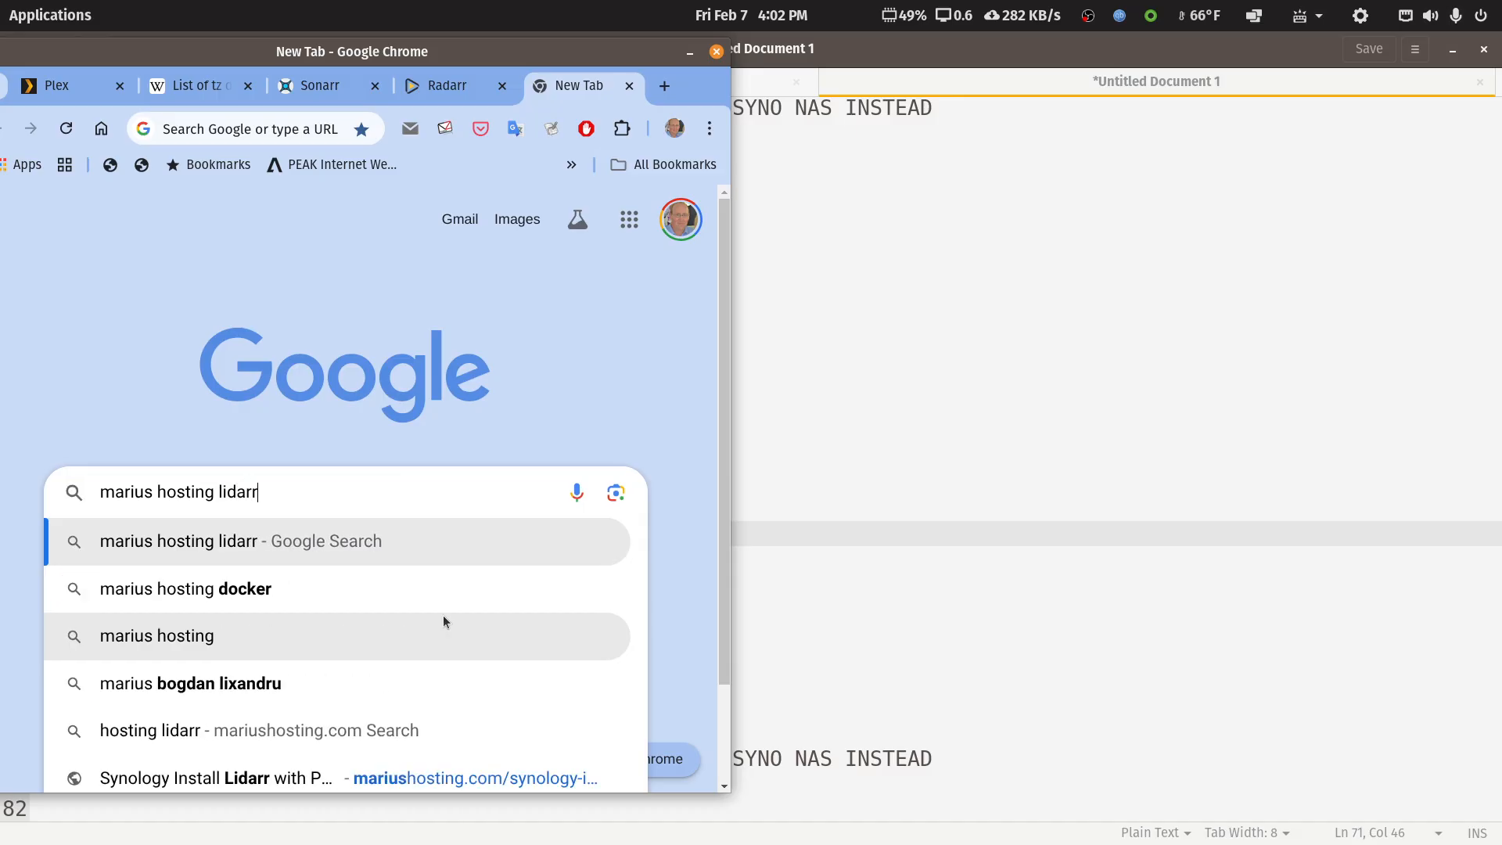
{"action": "key", "text": "Return"}
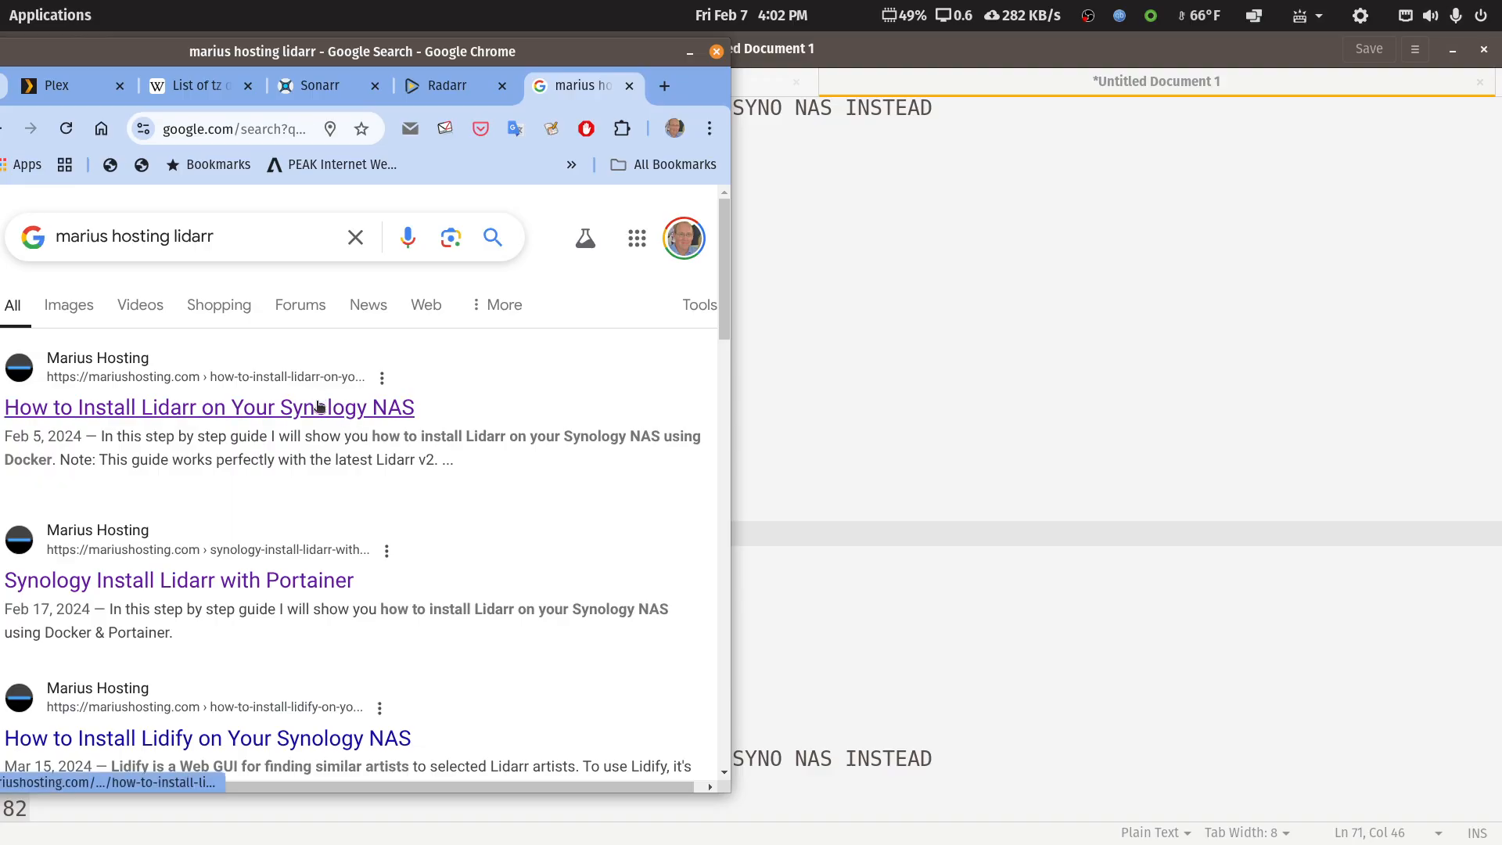
- Open the "Synology Install Lidarr with Portainer" guide at its compose code and widen the Chrome window to almost the full screen
{"action": "left_click", "coordinate": [264, 583]}
{"action": "scroll", "coordinate": [285, 543], "scroll_direction": "down", "scroll_amount": 15}
{"action": "scroll", "coordinate": [296, 539], "scroll_direction": "down", "scroll_amount": 12}
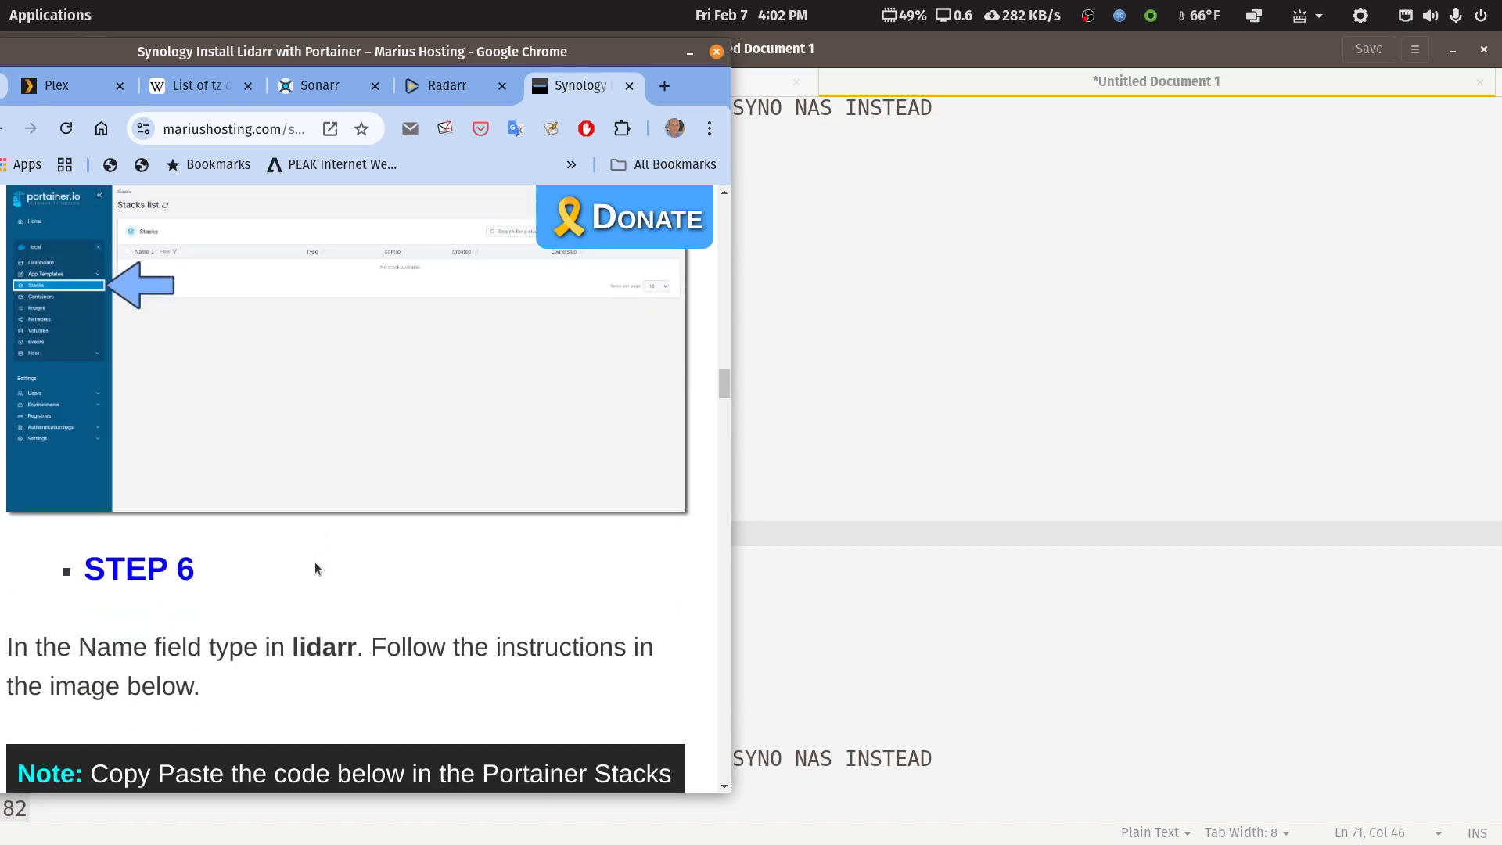
{"action": "scroll", "coordinate": [317, 570], "scroll_direction": "down", "scroll_amount": 6}
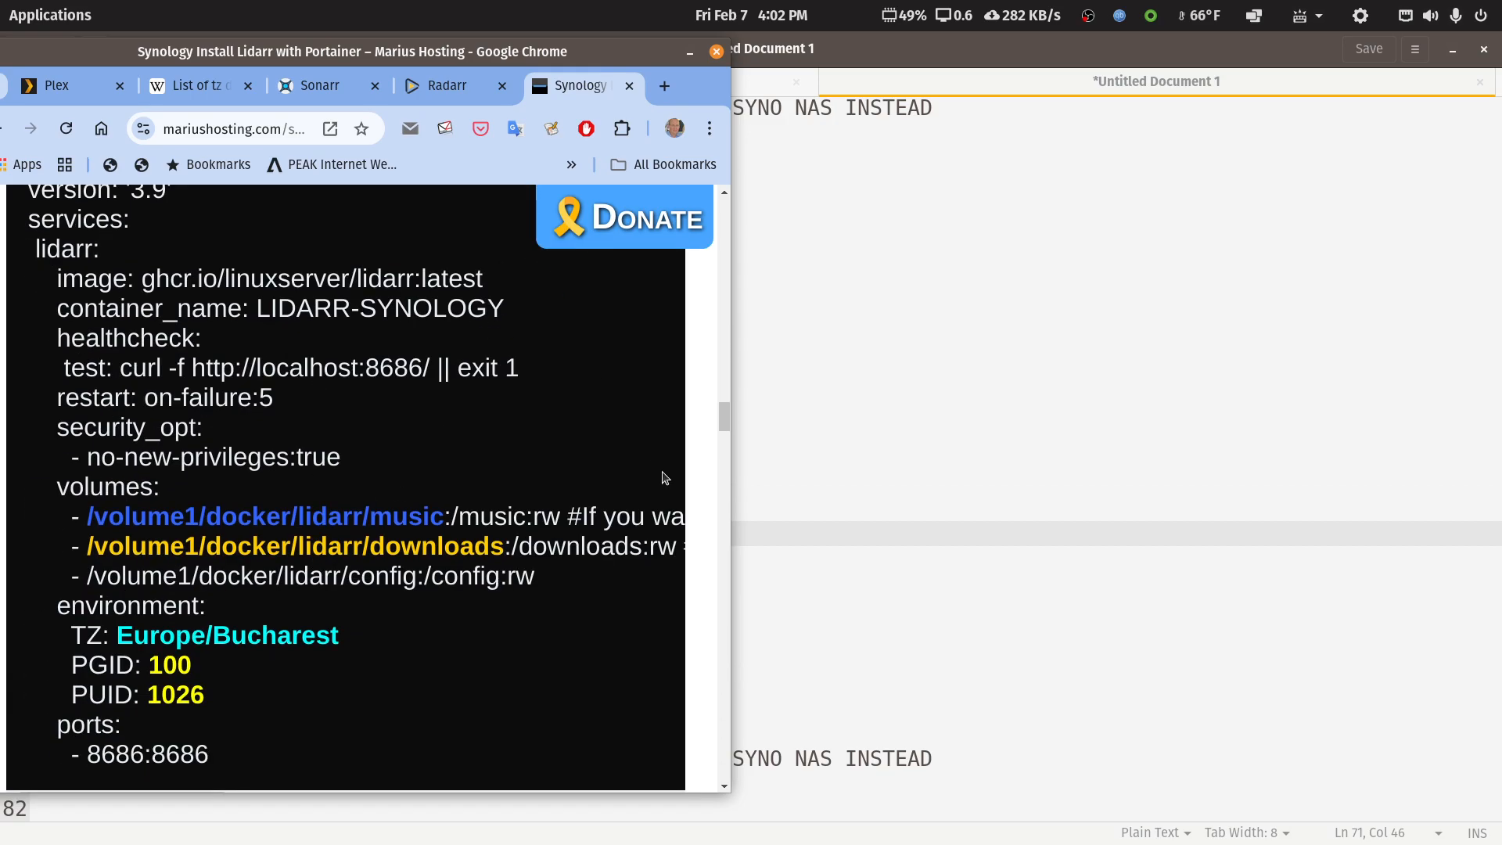
{"action": "left_click_drag", "start_coordinate": [731, 495], "coordinate": [1056, 529]}
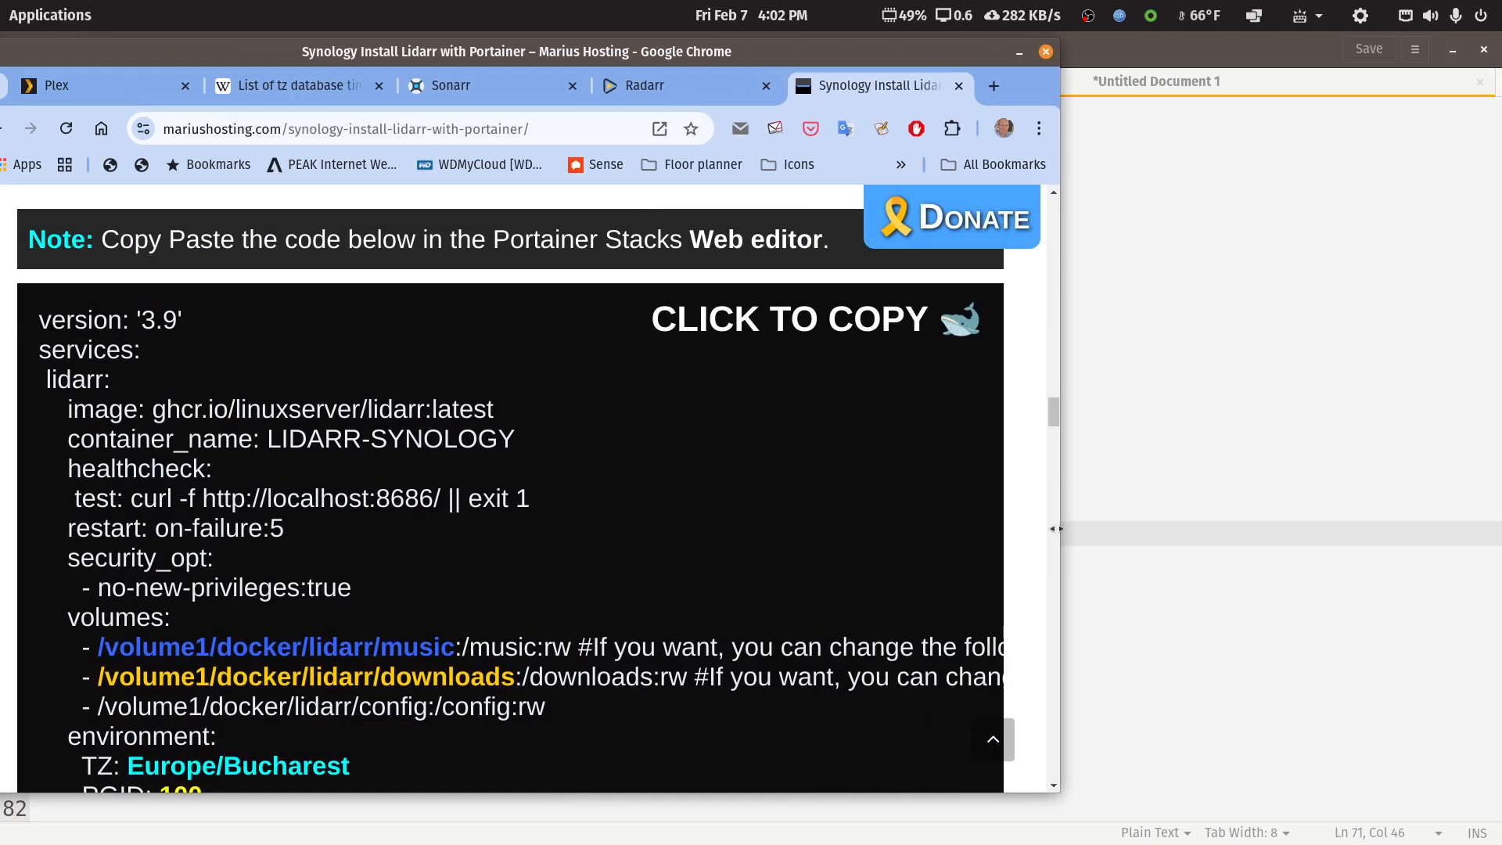
{"action": "scroll", "coordinate": [614, 601], "scroll_direction": "down", "scroll_amount": 3}
{"action": "left_click_drag", "start_coordinate": [1060, 632], "coordinate": [1486, 665]}
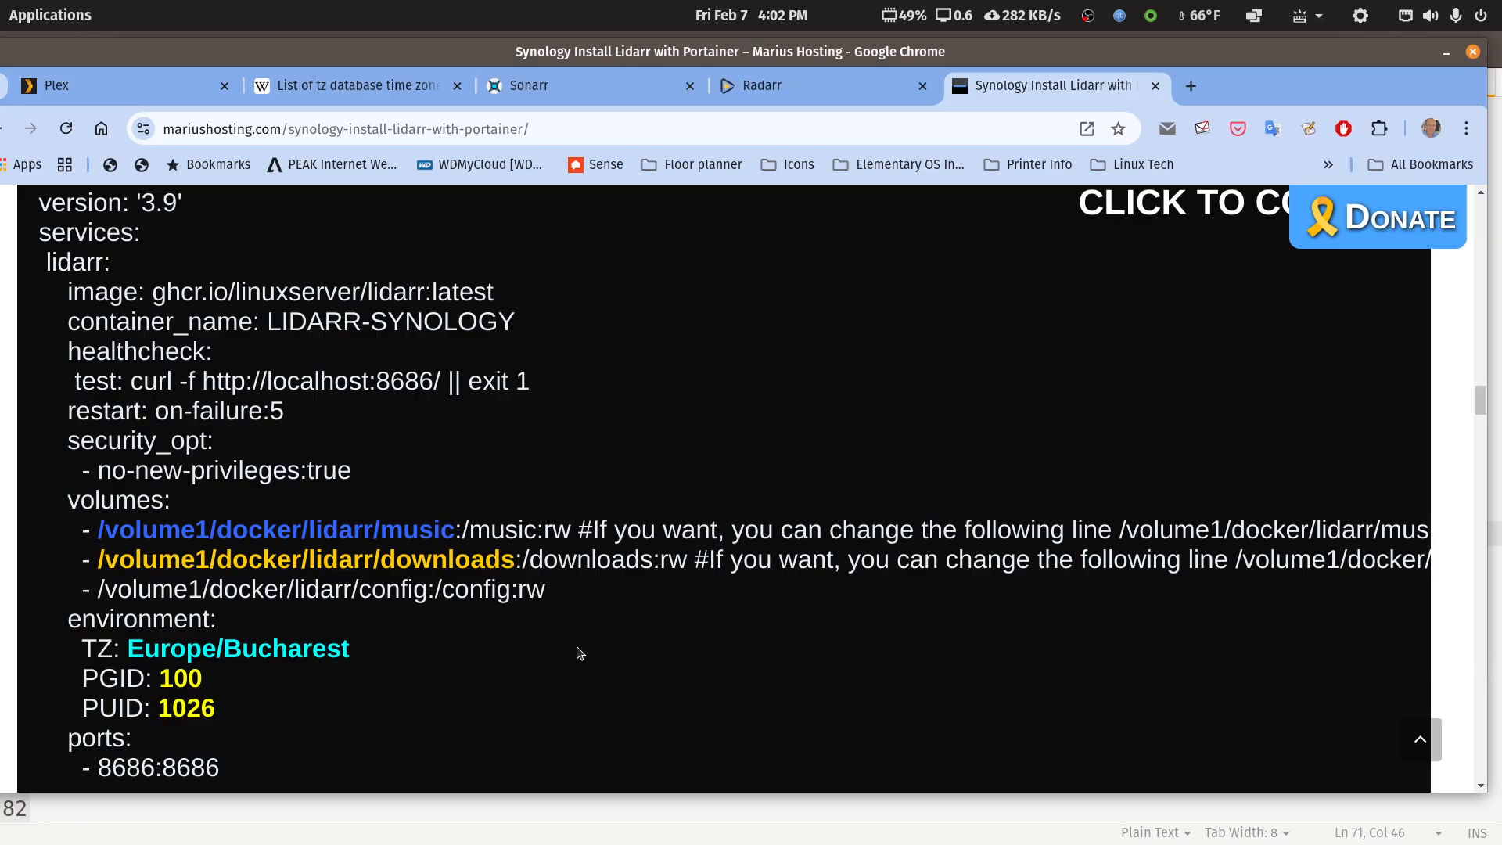
- Highlight the config, music and downloads volume mappings in the guide's compose code, close the guide's tab, and minimize Chrome
{"action": "left_click_drag", "start_coordinate": [553, 590], "coordinate": [74, 596]}
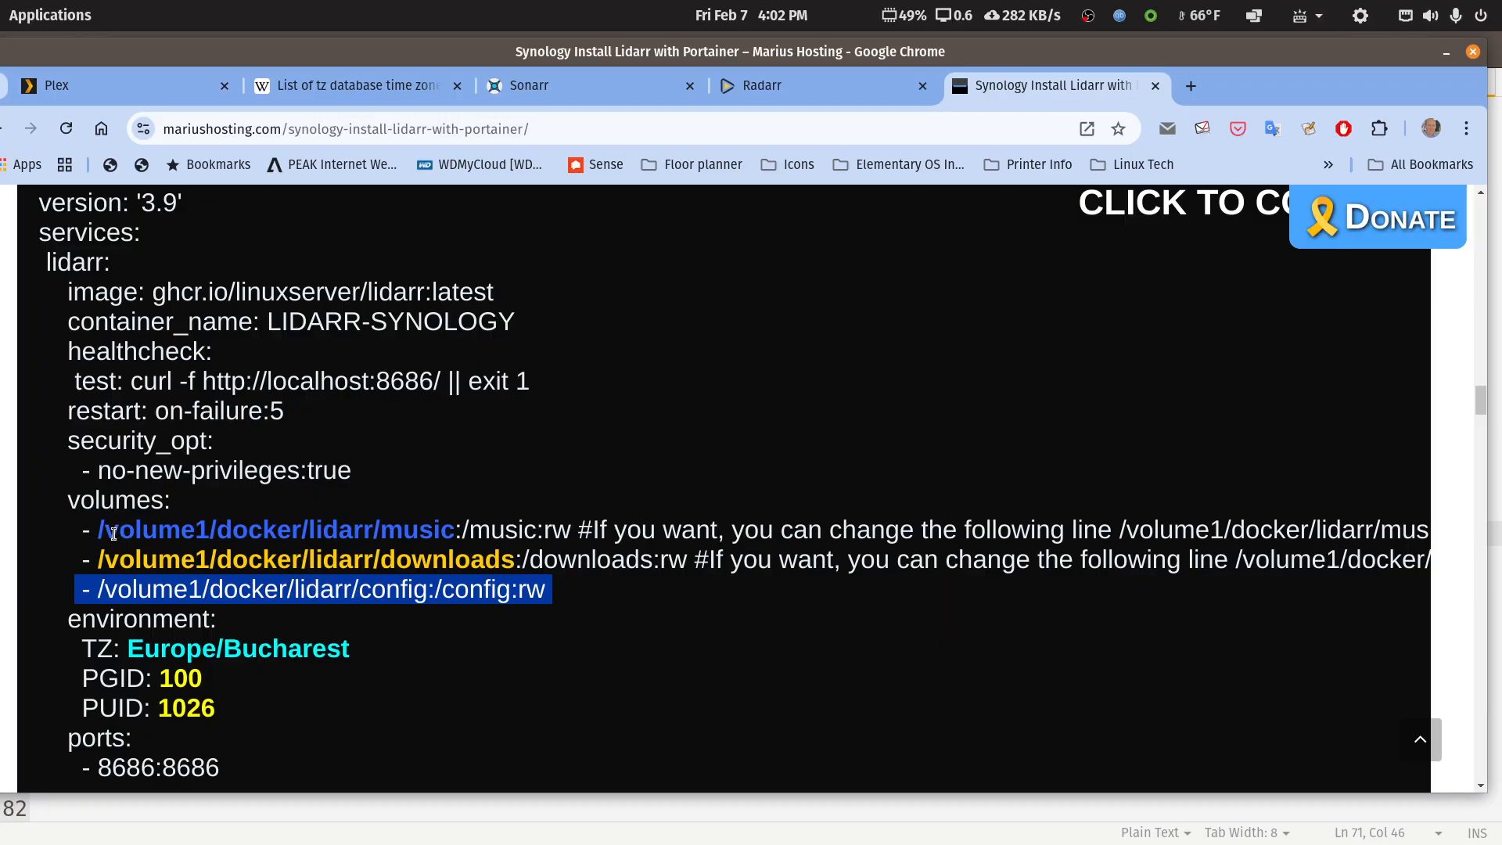
{"action": "left_click_drag", "start_coordinate": [104, 534], "coordinate": [208, 538]}
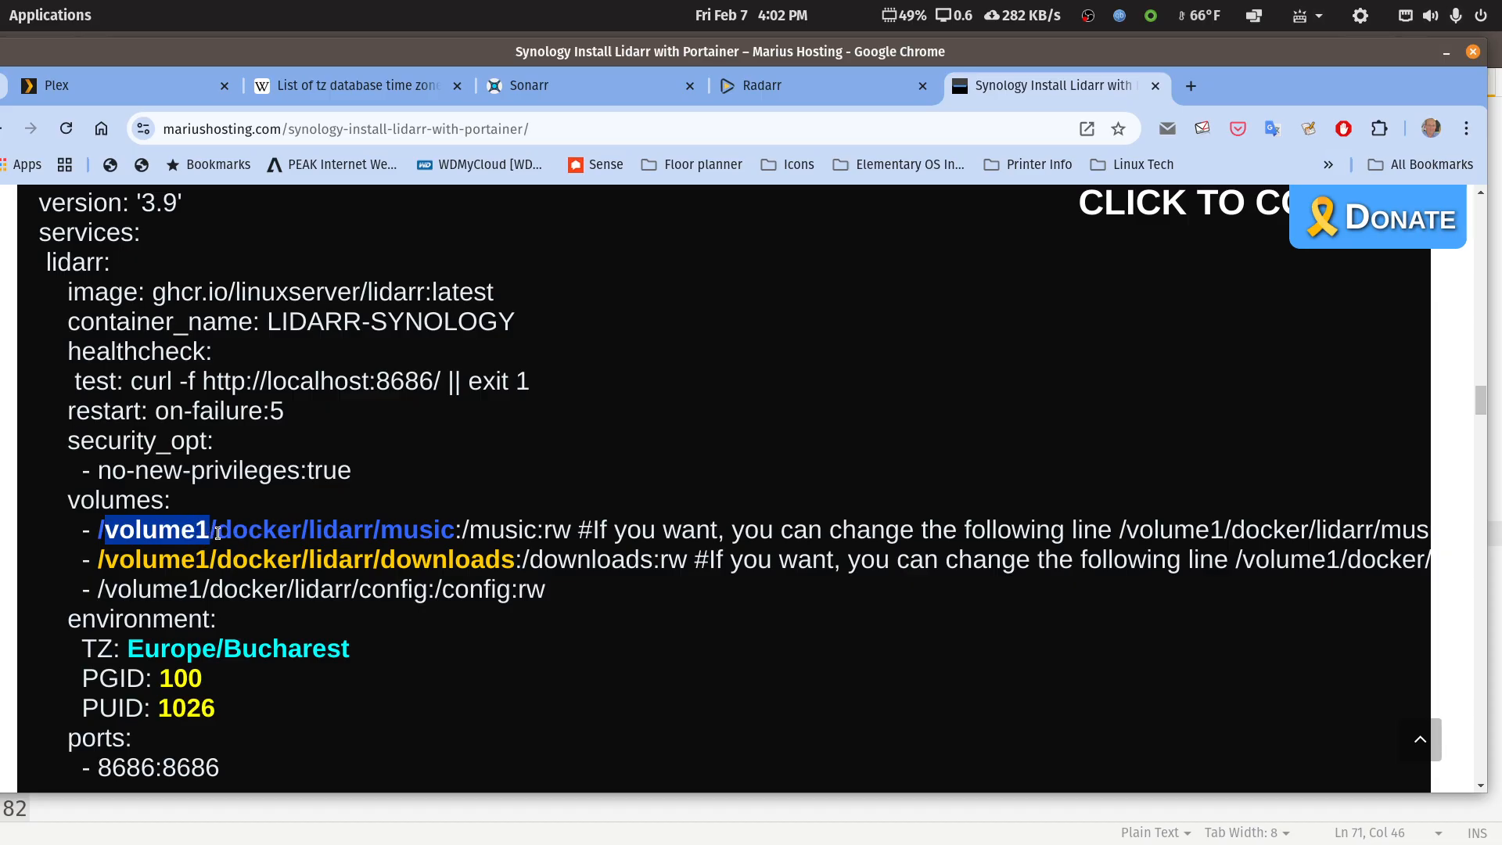
{"action": "left_click", "coordinate": [218, 533]}
{"action": "left_click_drag", "start_coordinate": [217, 533], "coordinate": [528, 540]}
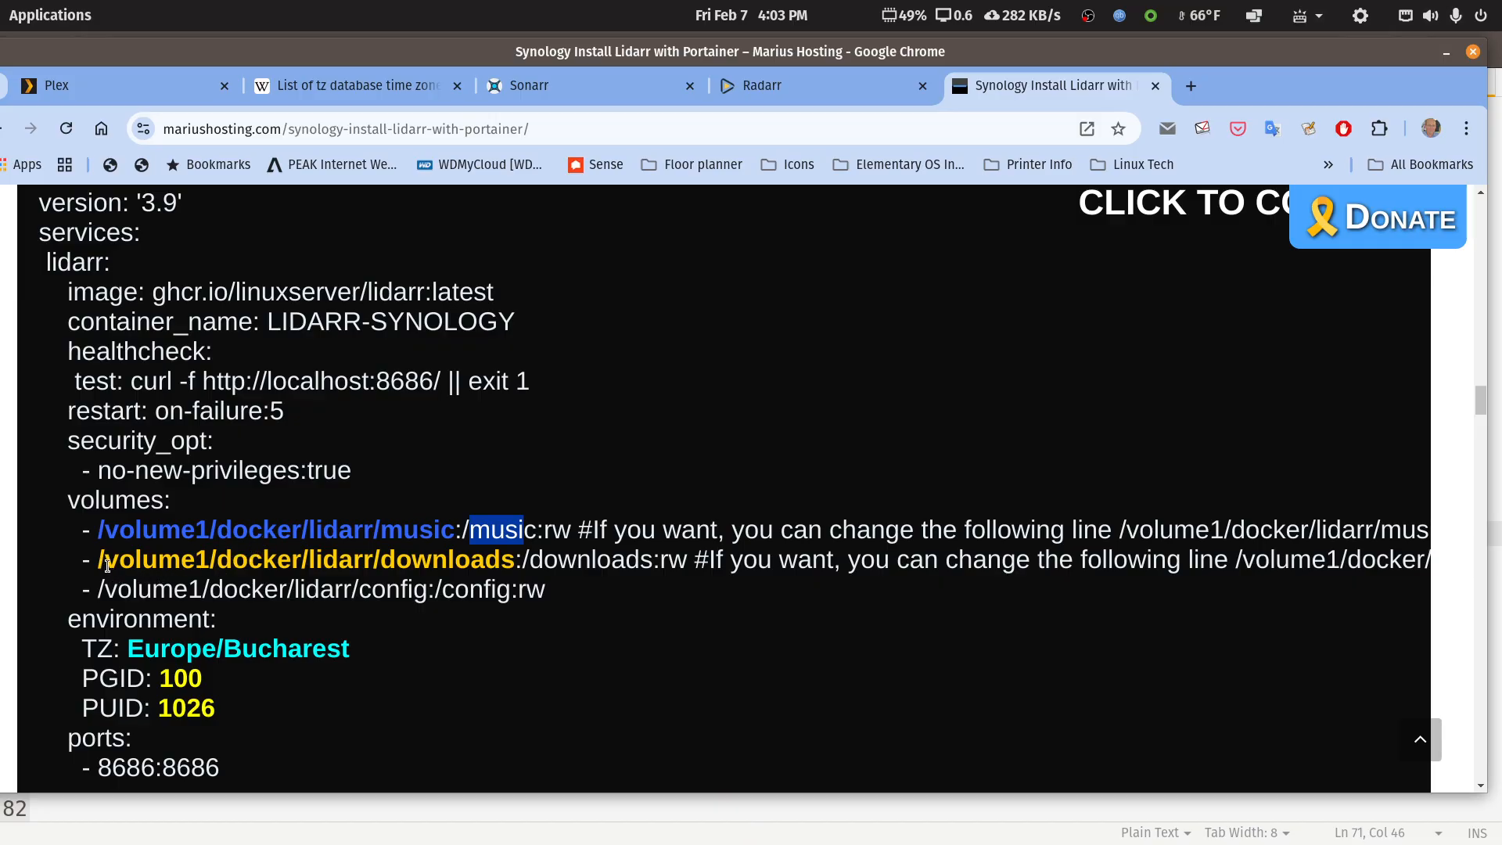
{"action": "left_click_drag", "start_coordinate": [107, 564], "coordinate": [298, 566]}
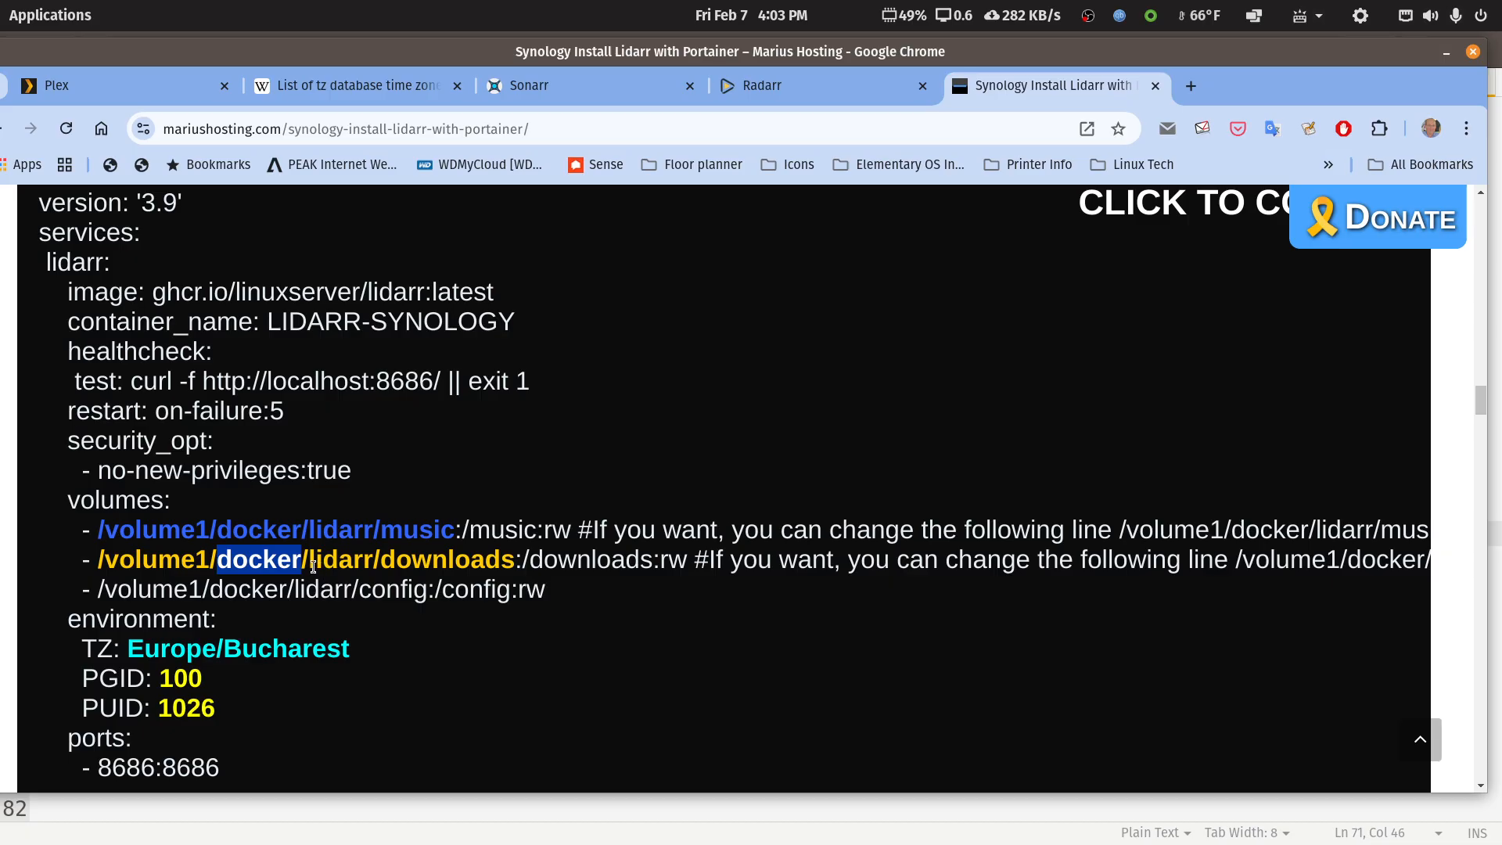
{"action": "left_click_drag", "start_coordinate": [308, 565], "coordinate": [371, 566]}
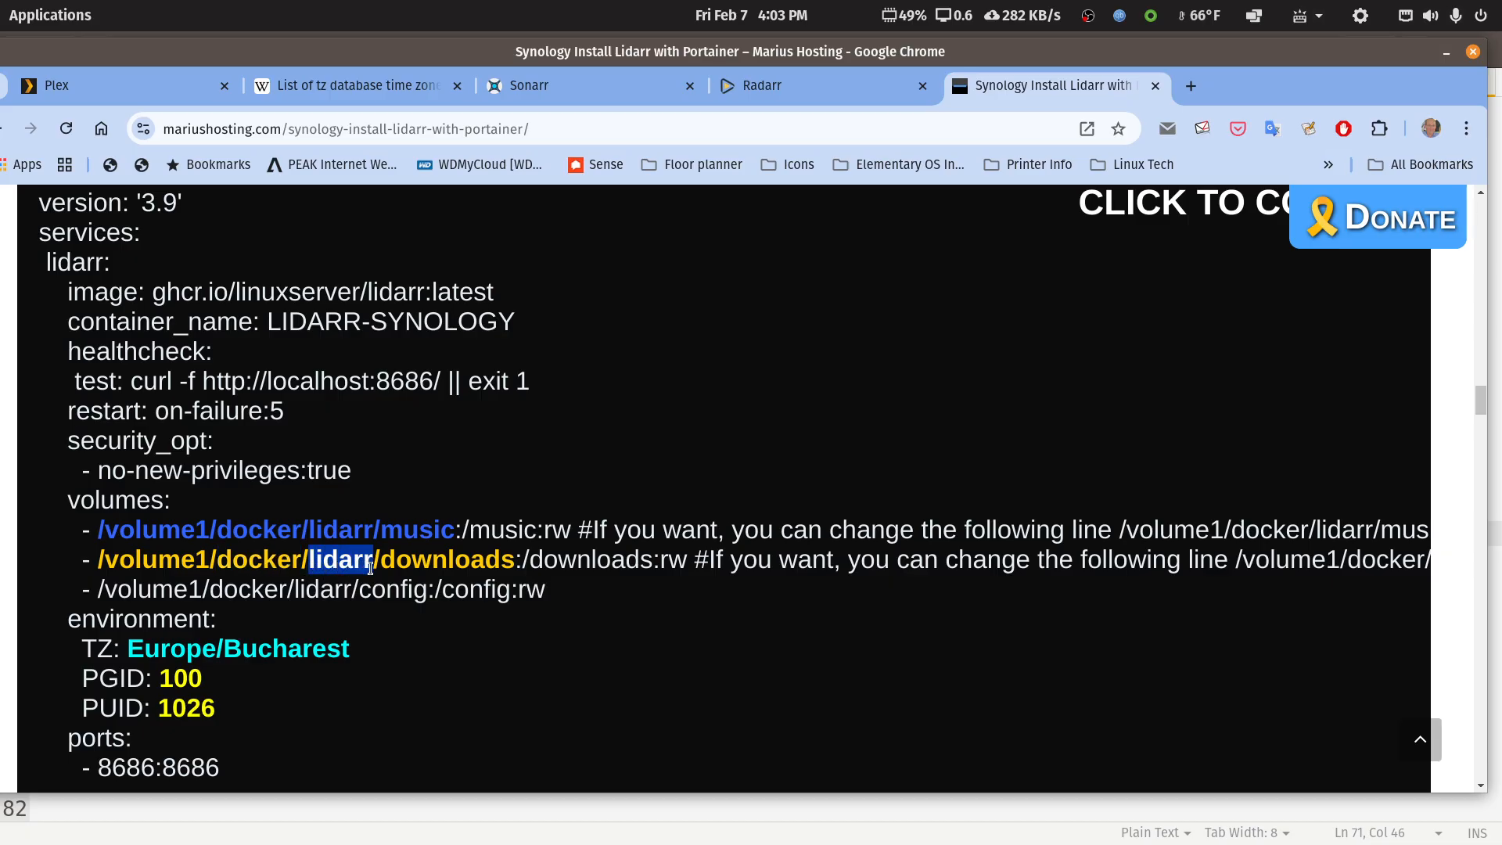
{"action": "left_click_drag", "start_coordinate": [381, 566], "coordinate": [513, 566]}
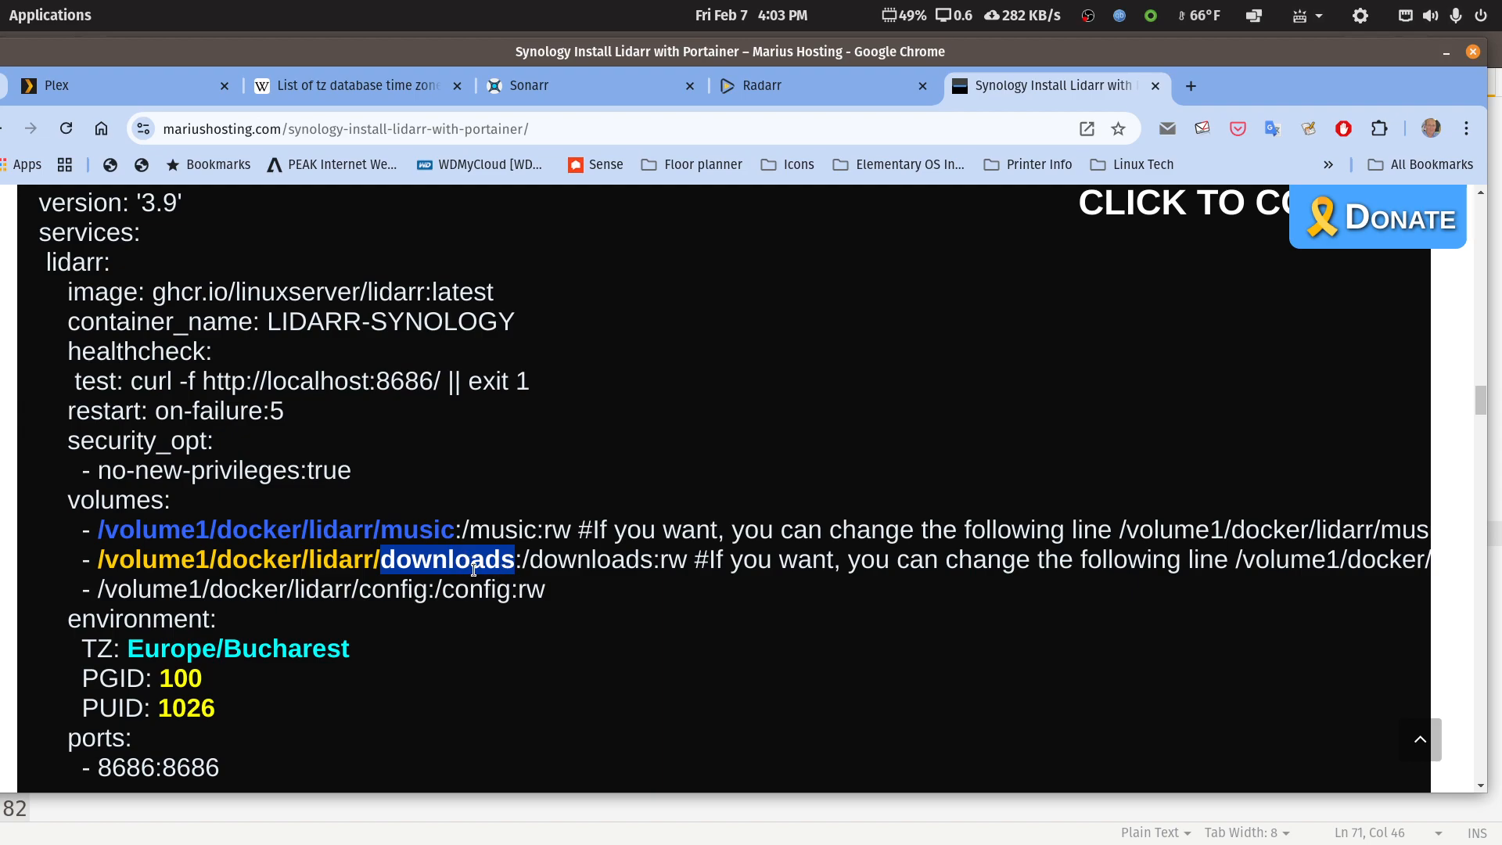
{"action": "left_click", "coordinate": [504, 564]}
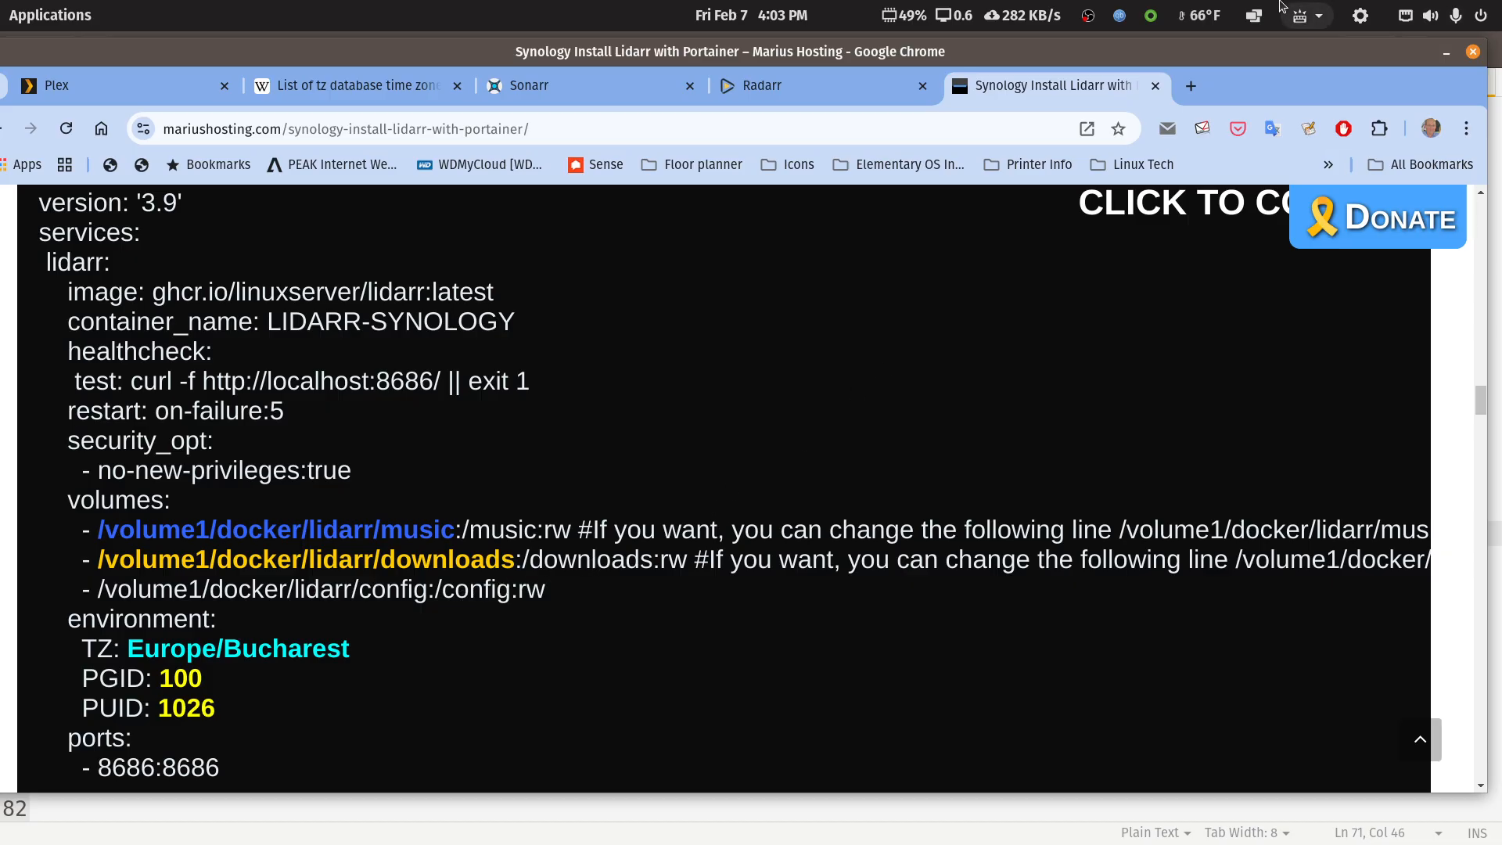
{"action": "left_click", "coordinate": [1155, 86]}
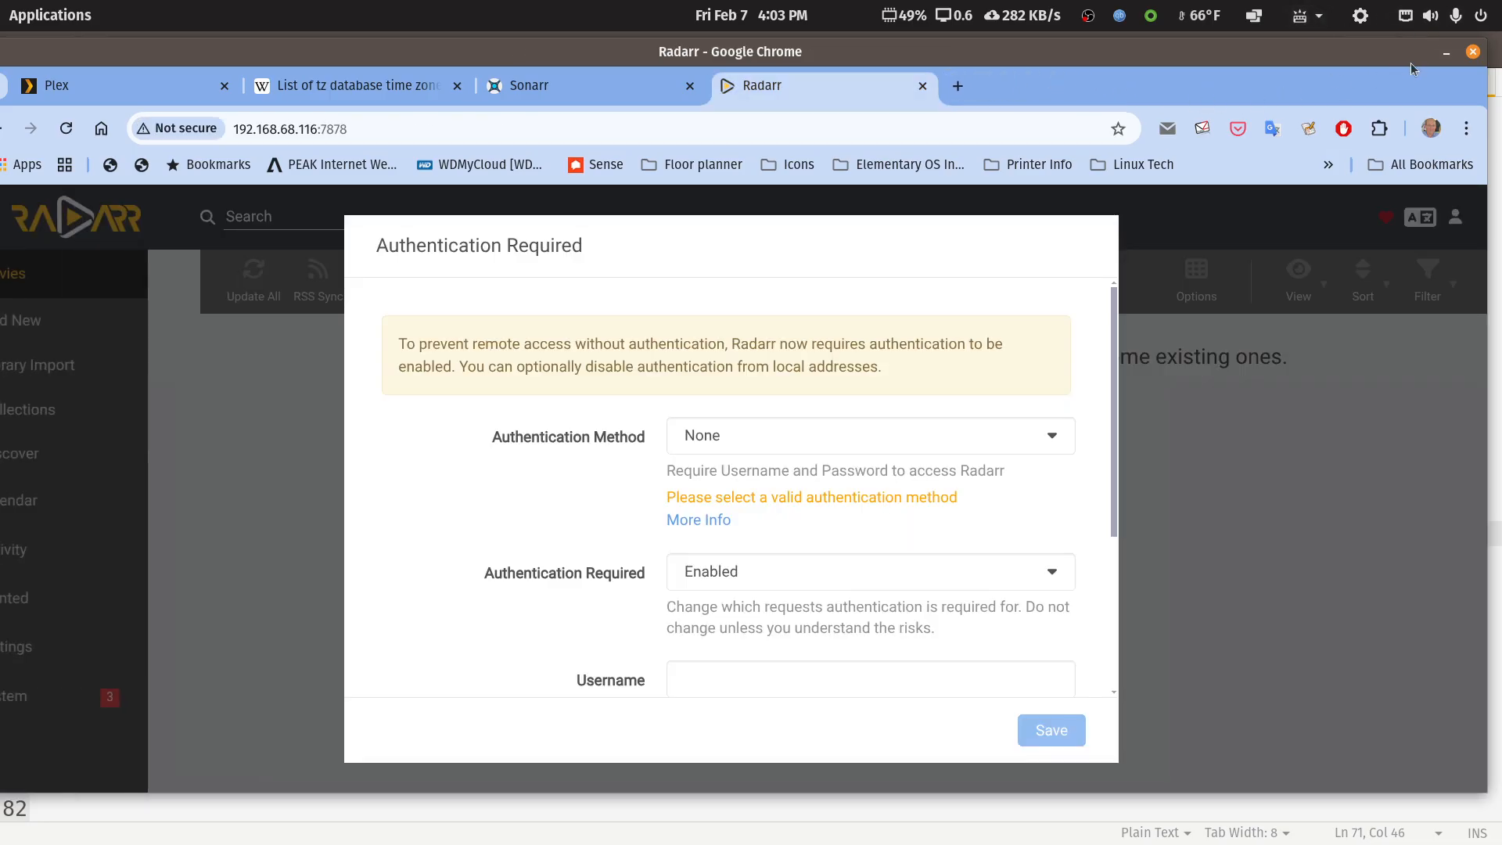
{"action": "left_click", "coordinate": [1447, 53]}
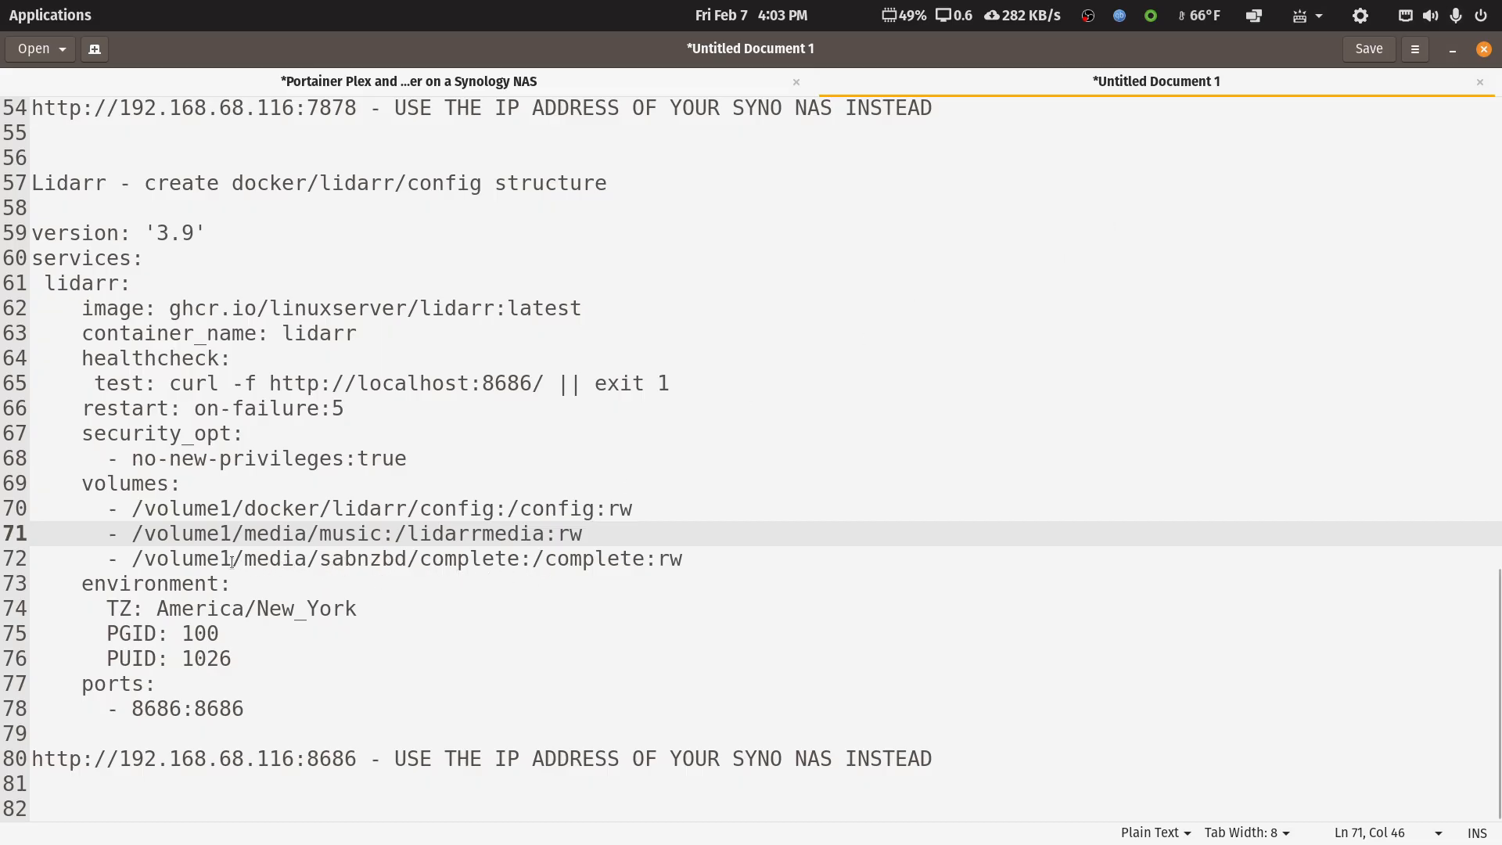
- Highlight the sabnzbd/complete volume line in the notes' Lidarr, Radarr and Sonarr sections, plus Sonarr's tv-libraries line, to compare the mappings
{"action": "left_click_drag", "start_coordinate": [104, 561], "coordinate": [702, 559]}
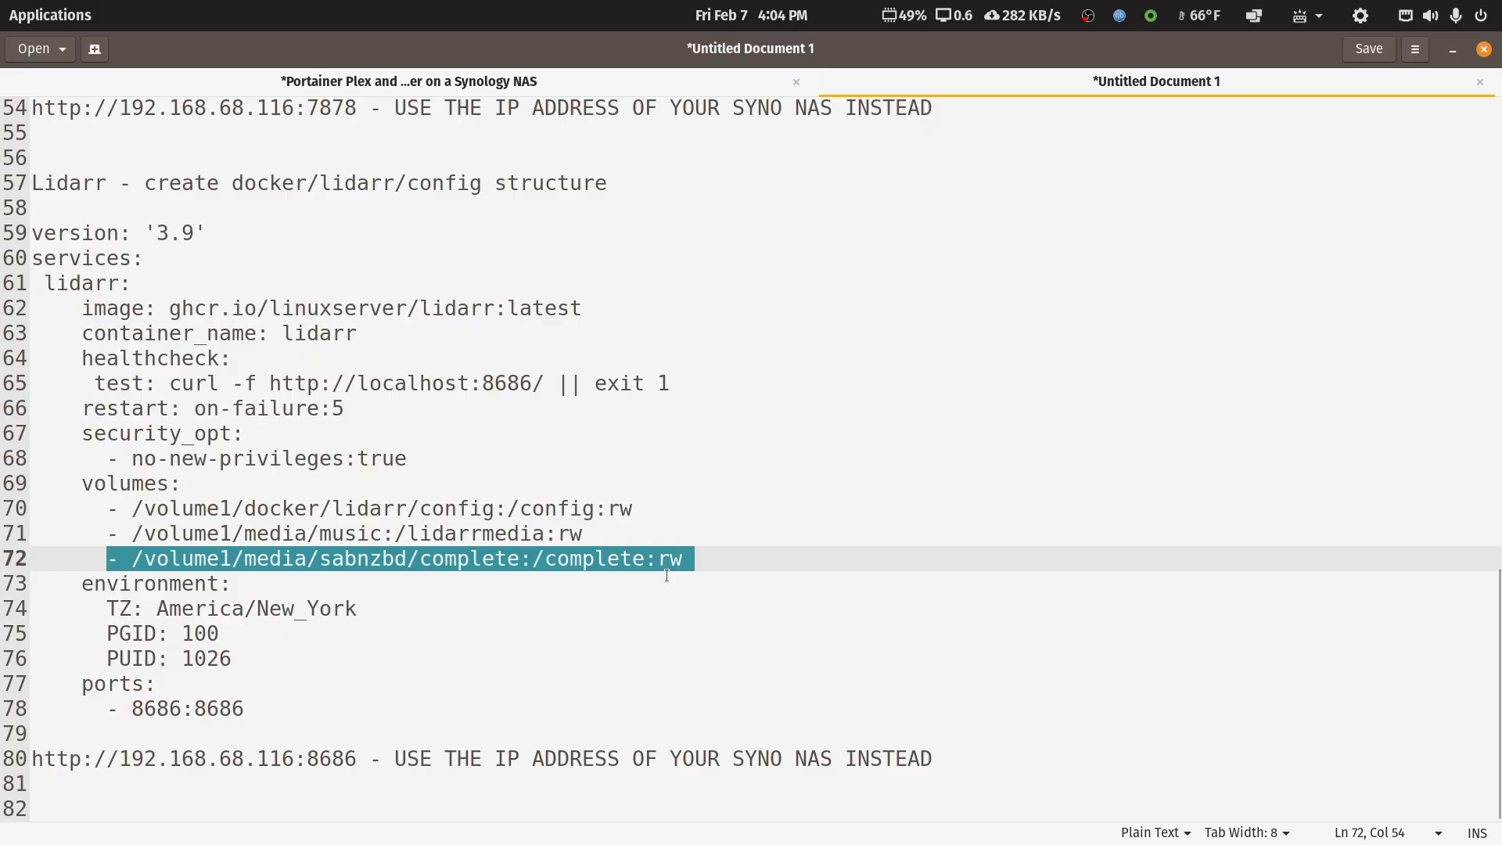
{"action": "scroll", "coordinate": [667, 576], "scroll_direction": "up", "scroll_amount": 6}
{"action": "left_click_drag", "start_coordinate": [107, 354], "coordinate": [687, 358]}
{"action": "scroll", "coordinate": [680, 378], "scroll_direction": "up", "scroll_amount": 9}
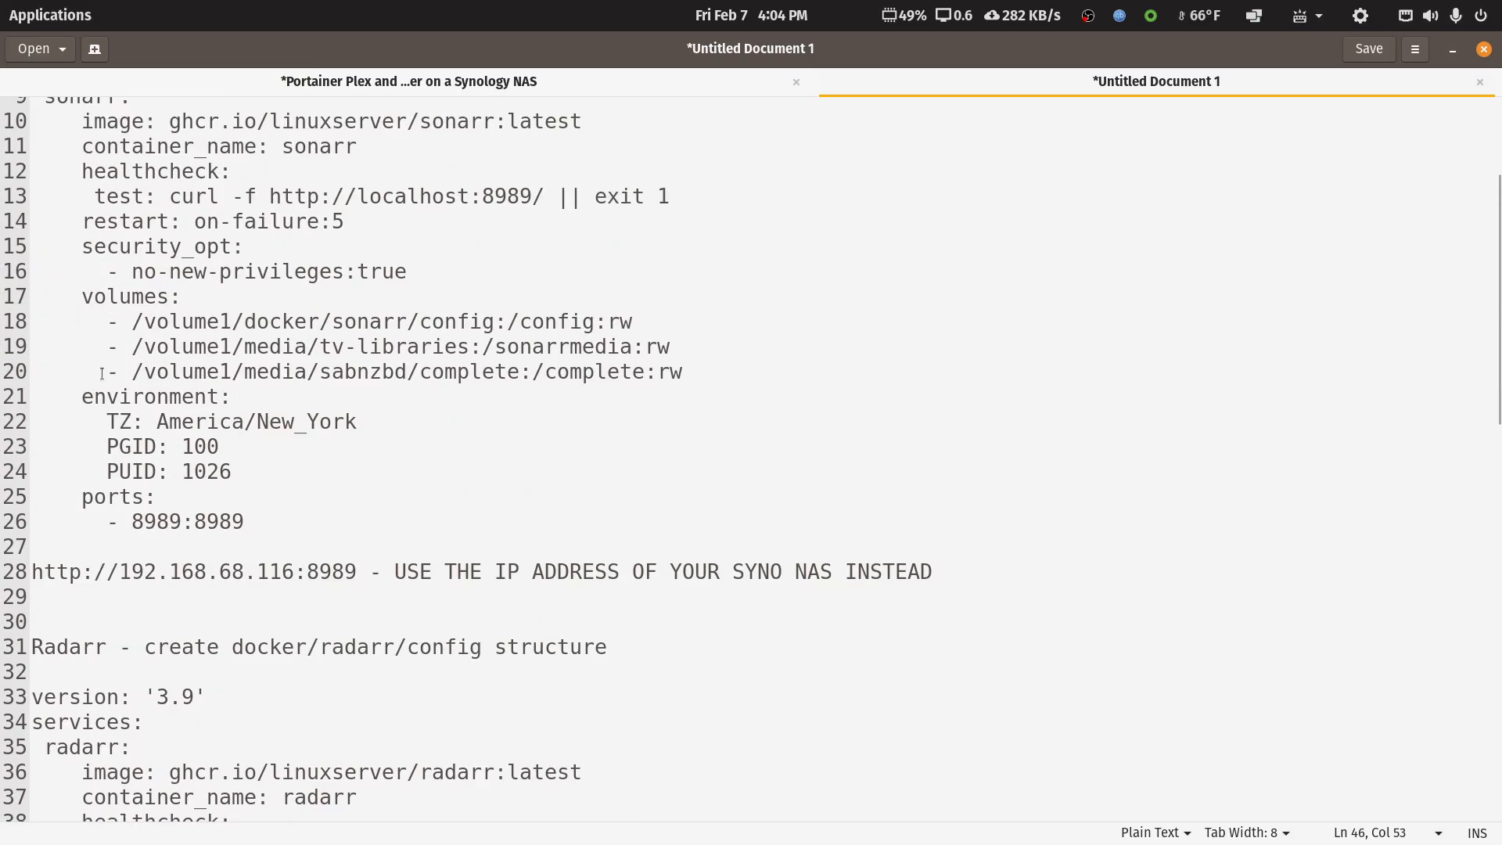
{"action": "left_click_drag", "start_coordinate": [101, 373], "coordinate": [677, 378]}
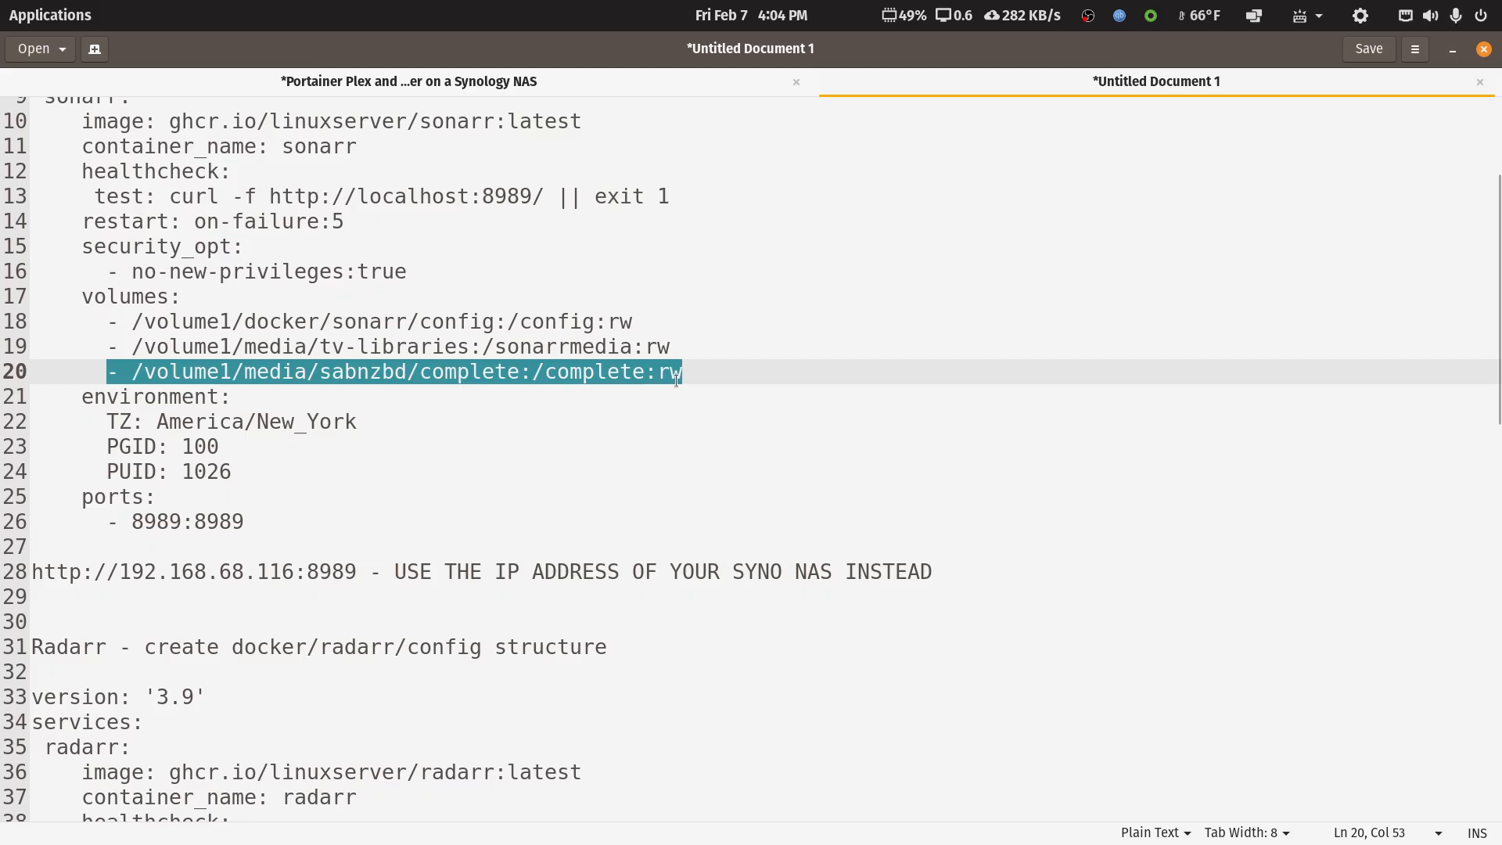
{"action": "left_click_drag", "start_coordinate": [673, 347], "coordinate": [107, 353]}
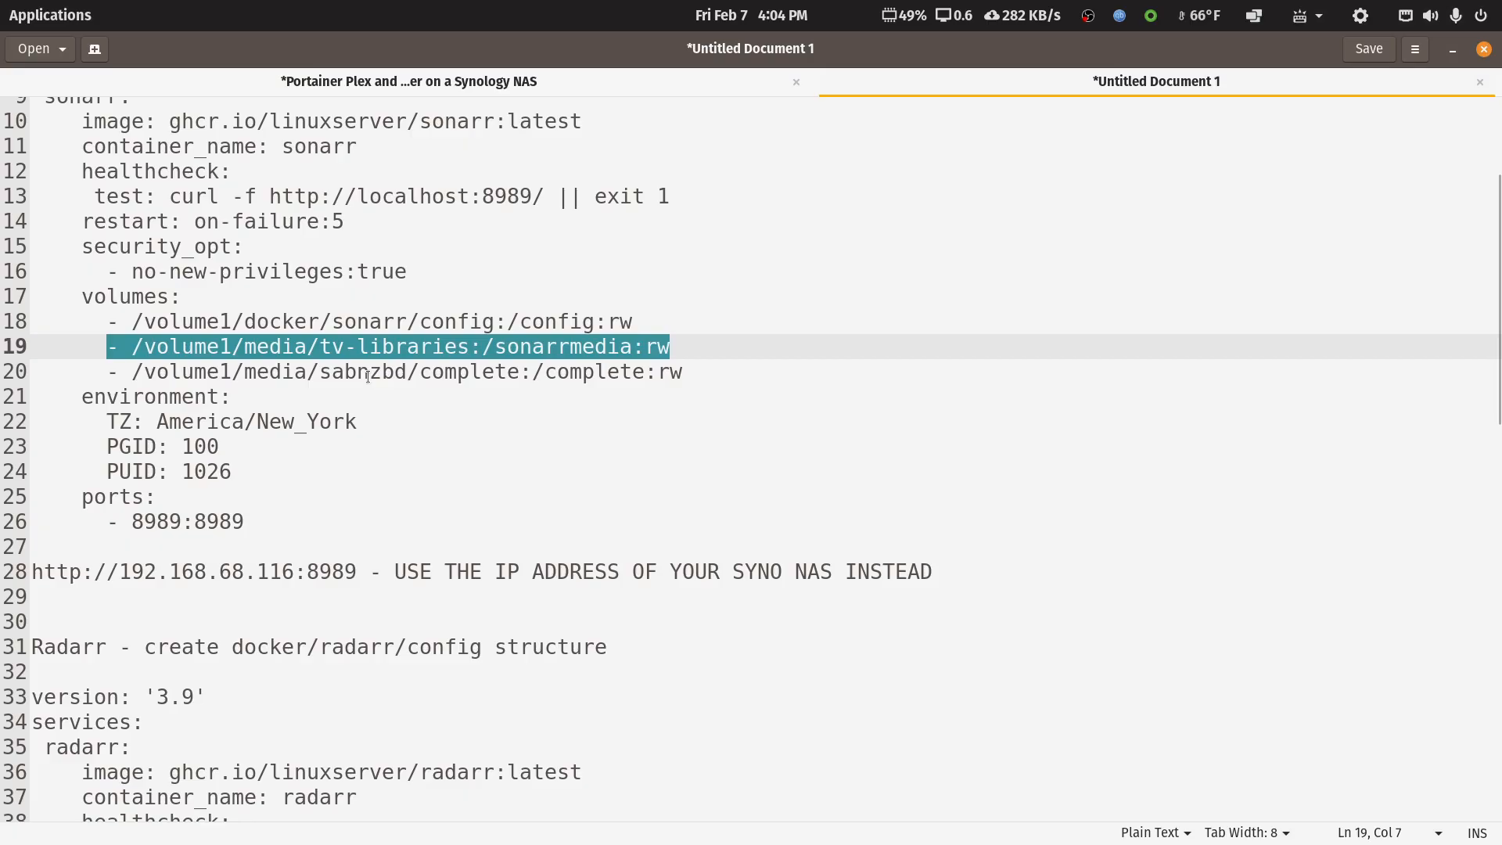
- Highlight Sonarr's config volume line in the notes and copy the whole Lidarr compose code, from the version line through port 8686:8686
{"action": "left_click_drag", "start_coordinate": [645, 325], "coordinate": [111, 328]}
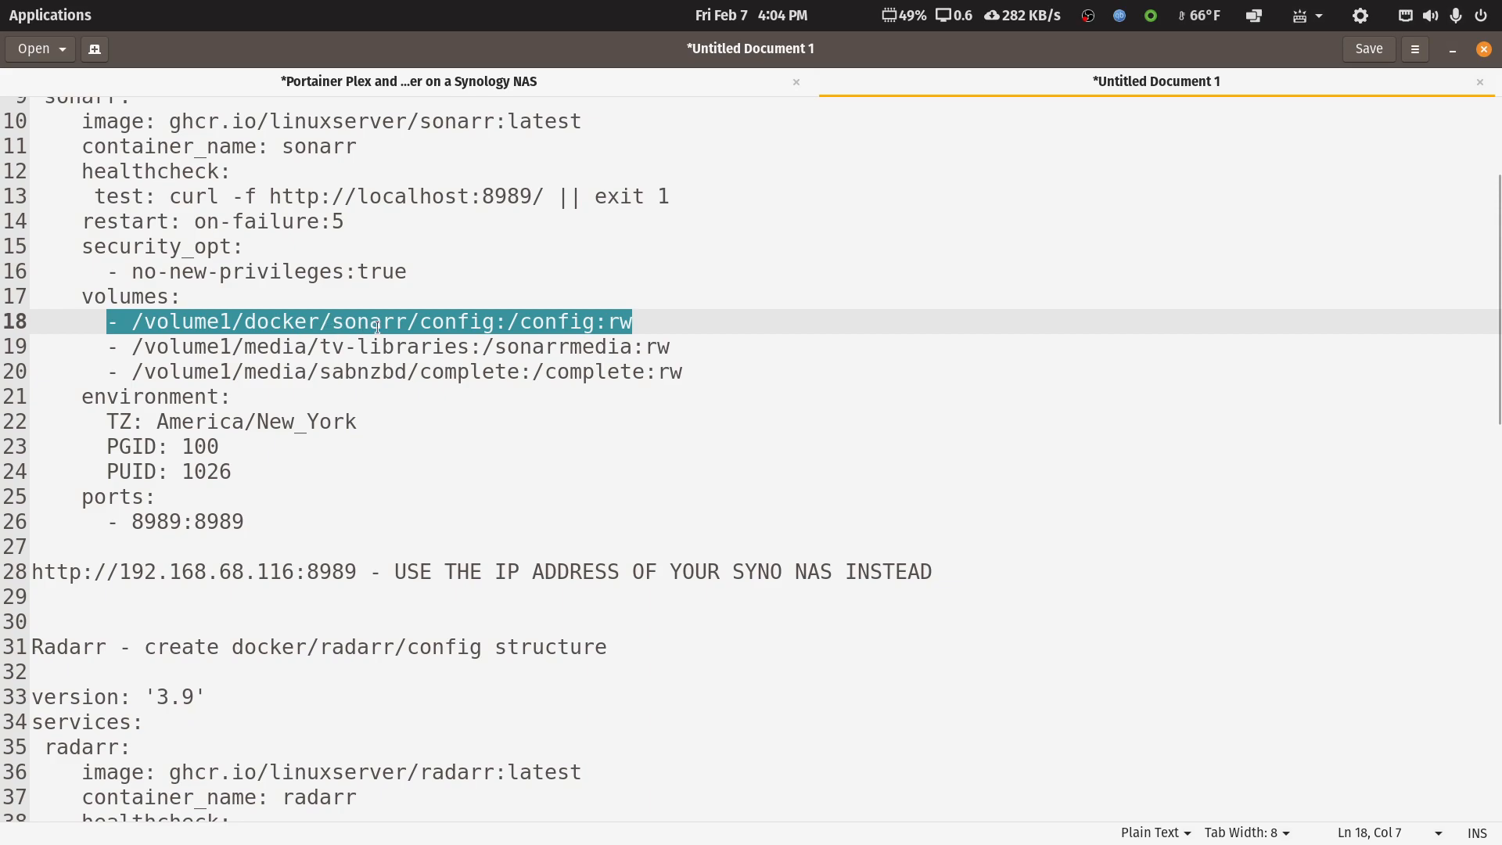
{"action": "scroll", "coordinate": [435, 417], "scroll_direction": "down", "scroll_amount": 3}
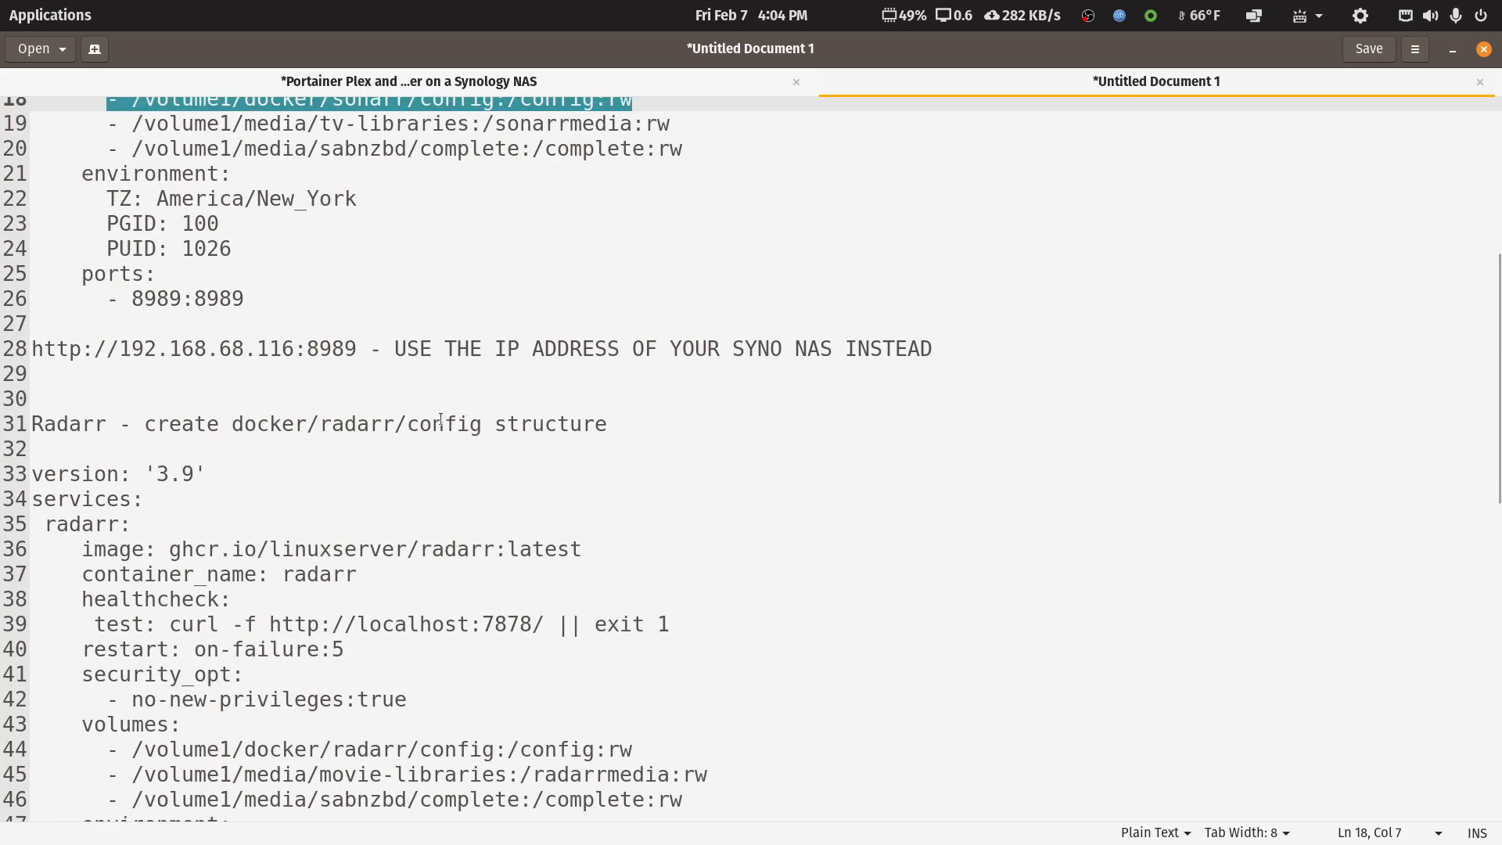
{"action": "scroll", "coordinate": [442, 414], "scroll_direction": "down", "scroll_amount": 10}
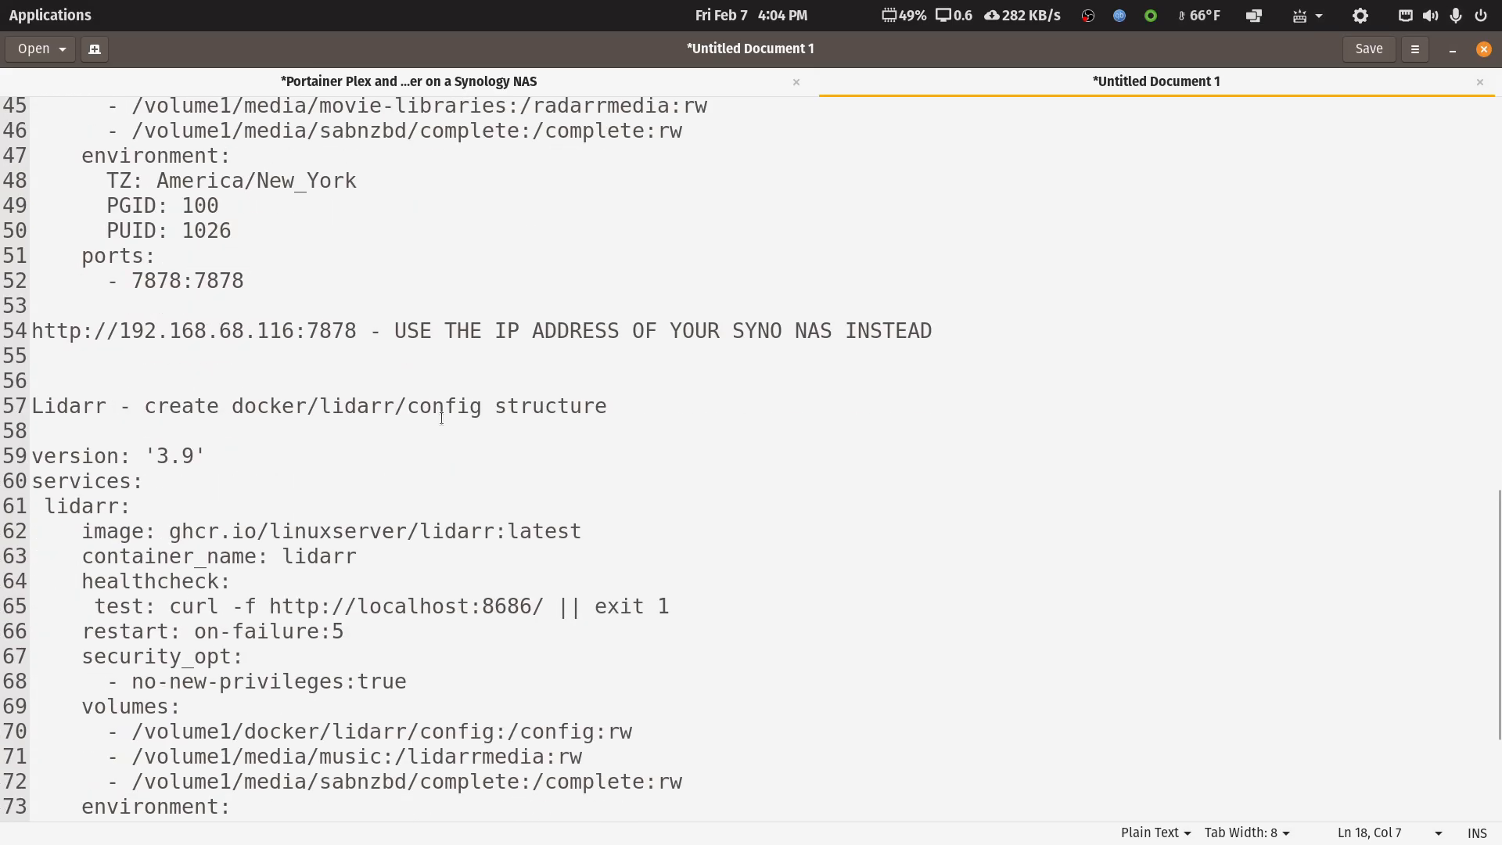
{"action": "scroll", "coordinate": [441, 418], "scroll_direction": "down", "scroll_amount": 1}
{"action": "left_click_drag", "start_coordinate": [38, 310], "coordinate": [313, 781]}
{"action": "key", "text": "ctrl+c"}
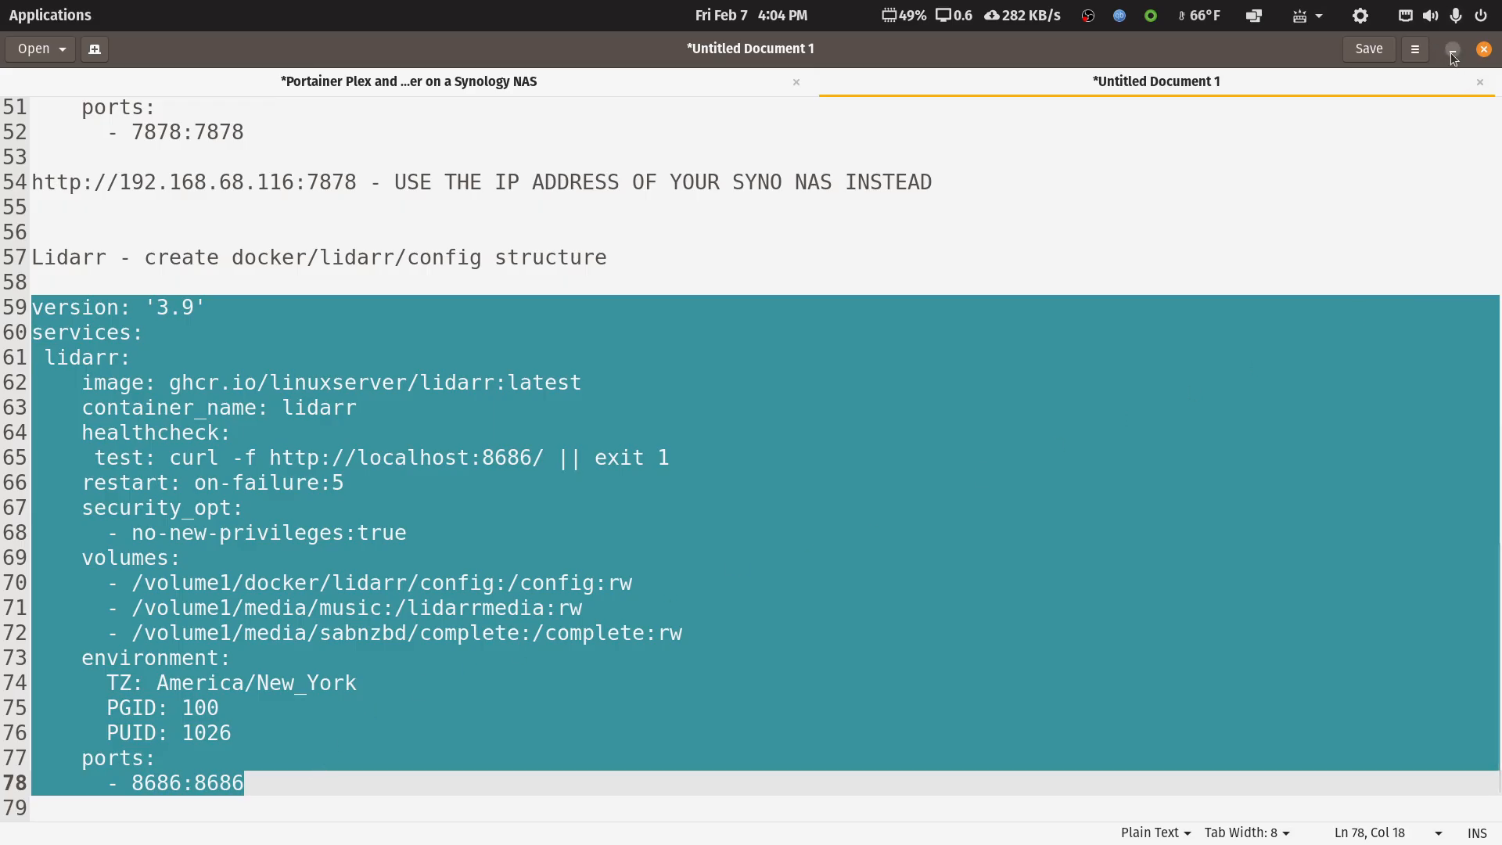
- Highlight the media/music path in Lidarr's volume mapping and minimize the text editor
{"action": "left_click", "coordinate": [376, 592]}
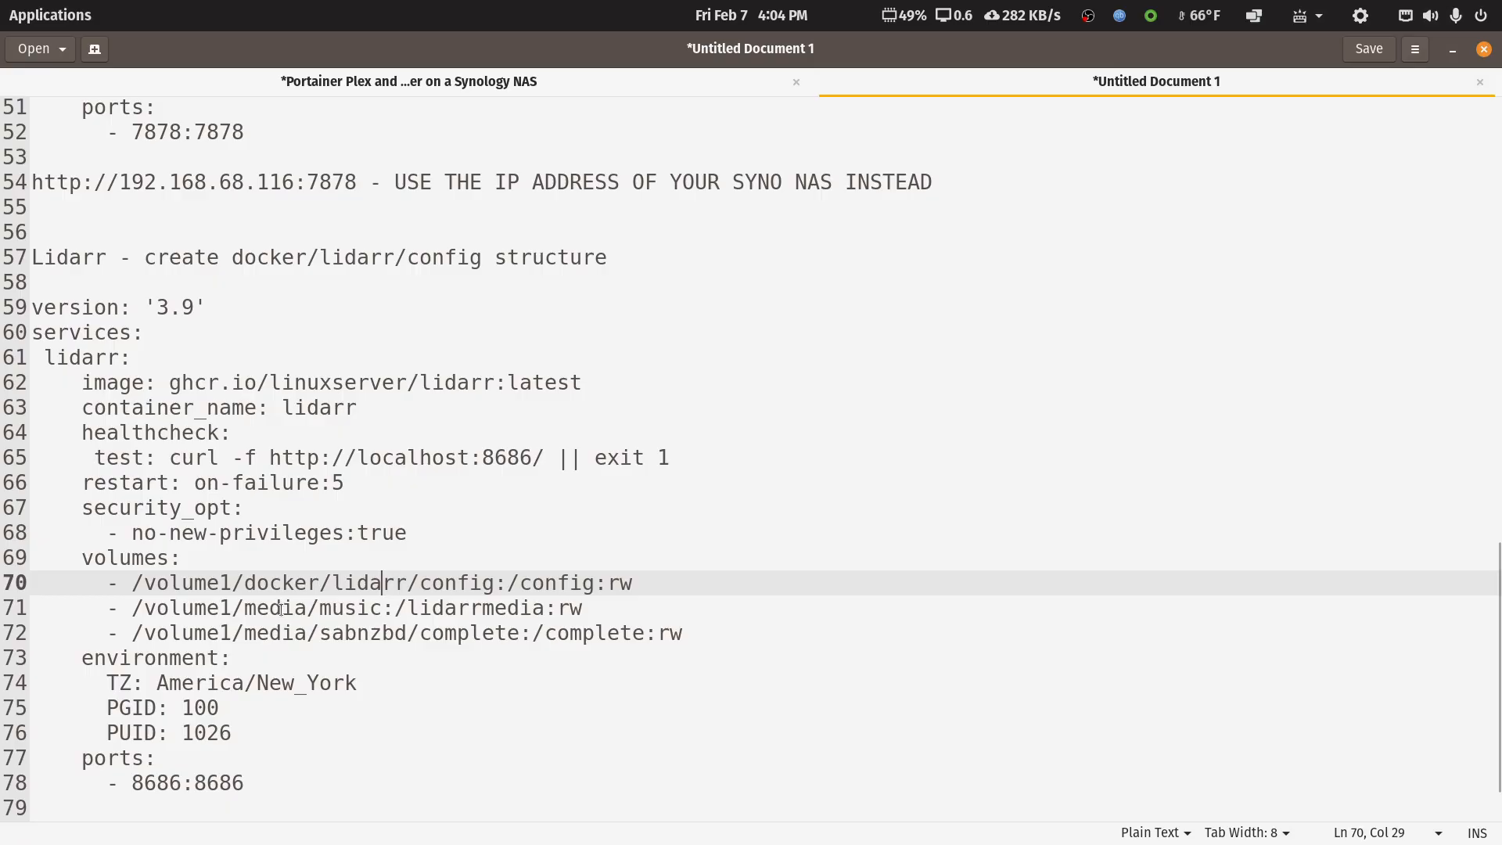
{"action": "left_click_drag", "start_coordinate": [246, 609], "coordinate": [375, 608]}
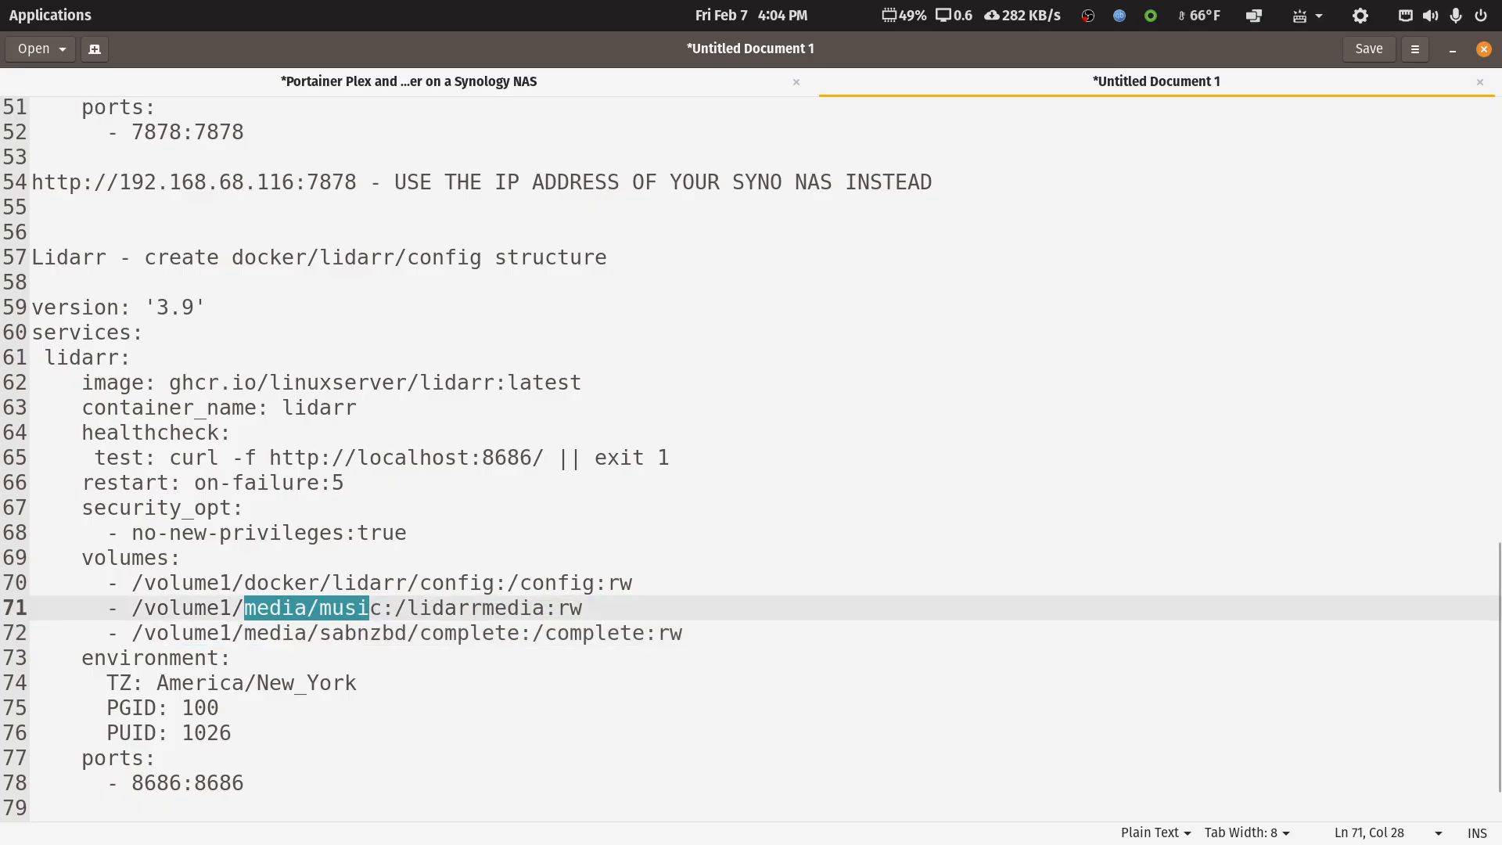
{"action": "left_click", "coordinate": [1452, 48]}
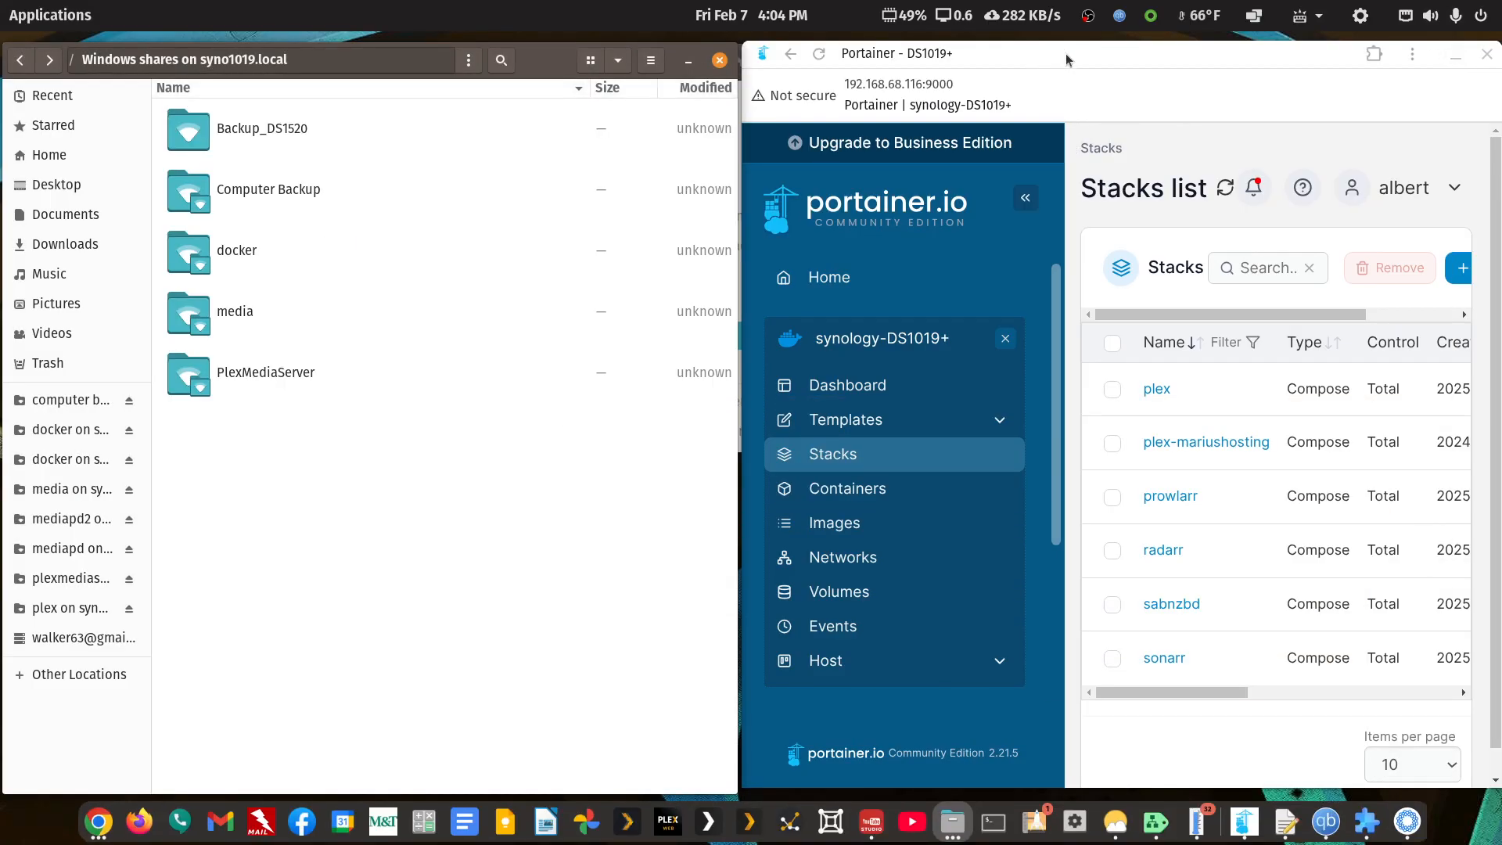
- Maximize the Portainer window and start a new stack named lidarr
{"action": "double_click", "coordinate": [1064, 52]}
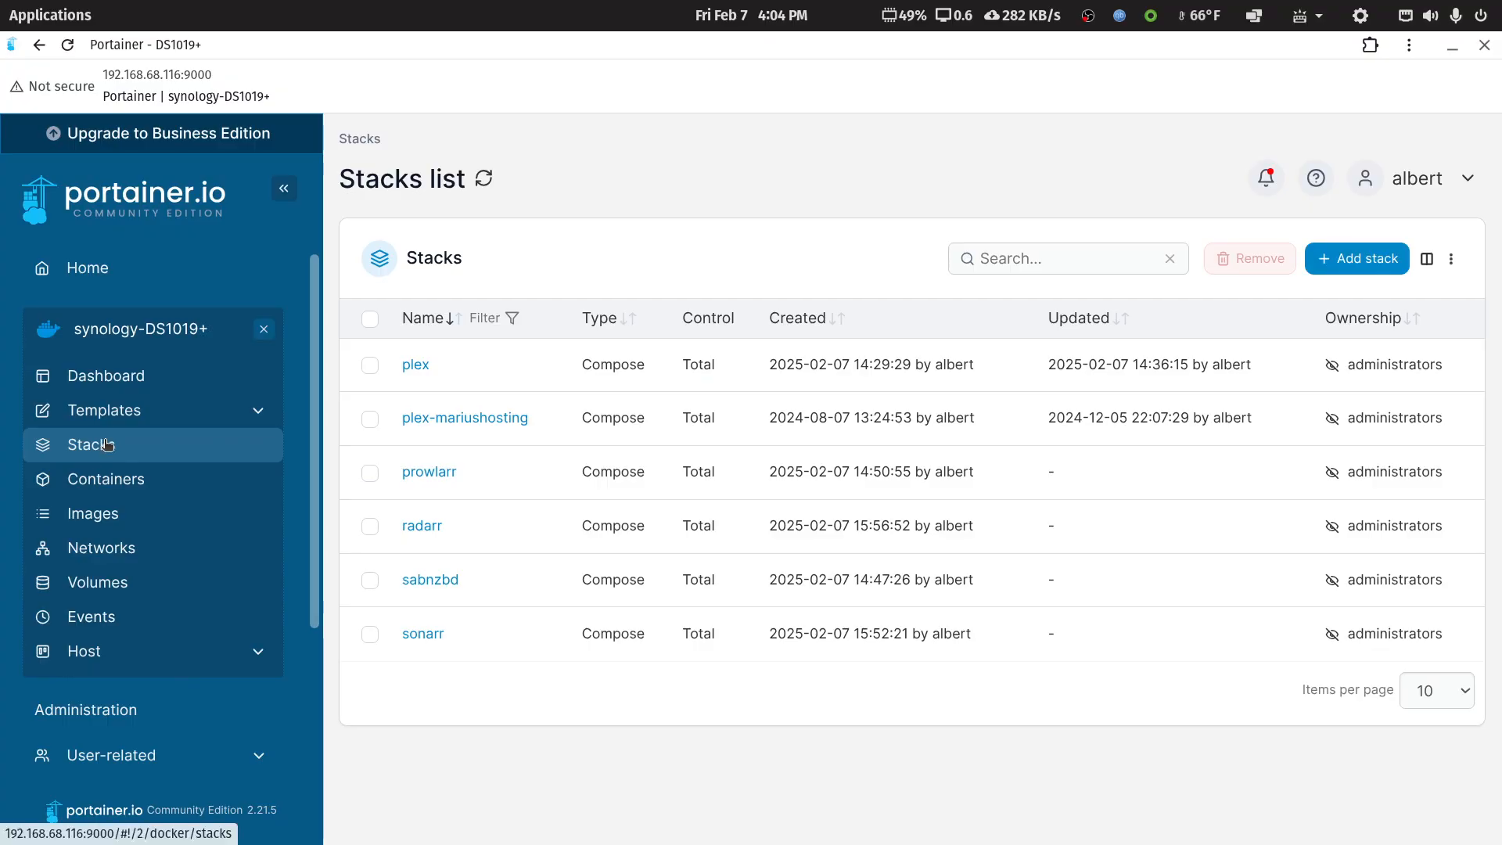
{"action": "left_click", "coordinate": [1338, 270]}
{"action": "left_click", "coordinate": [604, 268]}
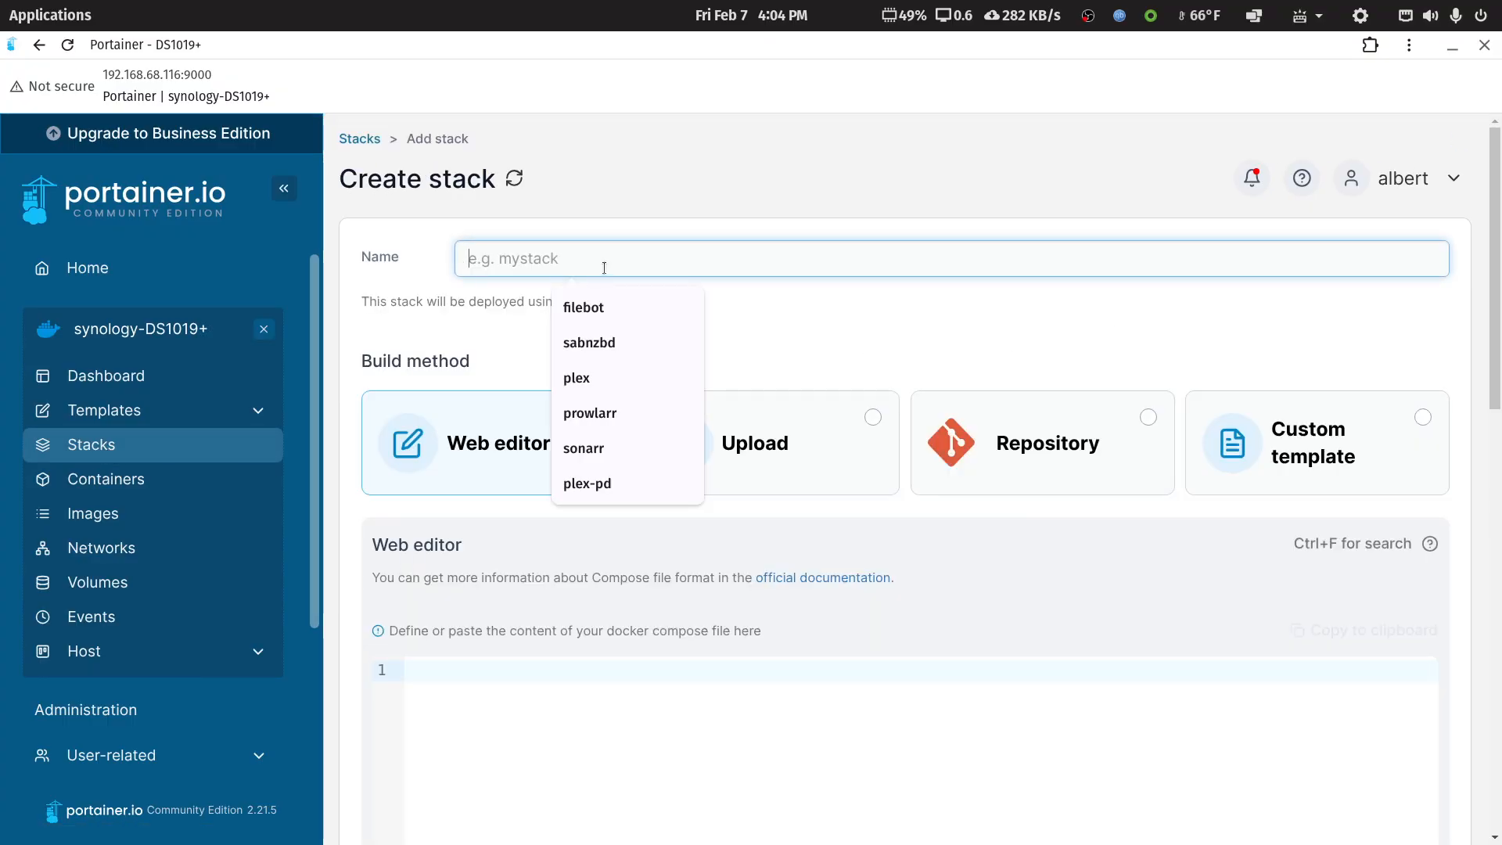
{"action": "type", "text": "lidarr"}
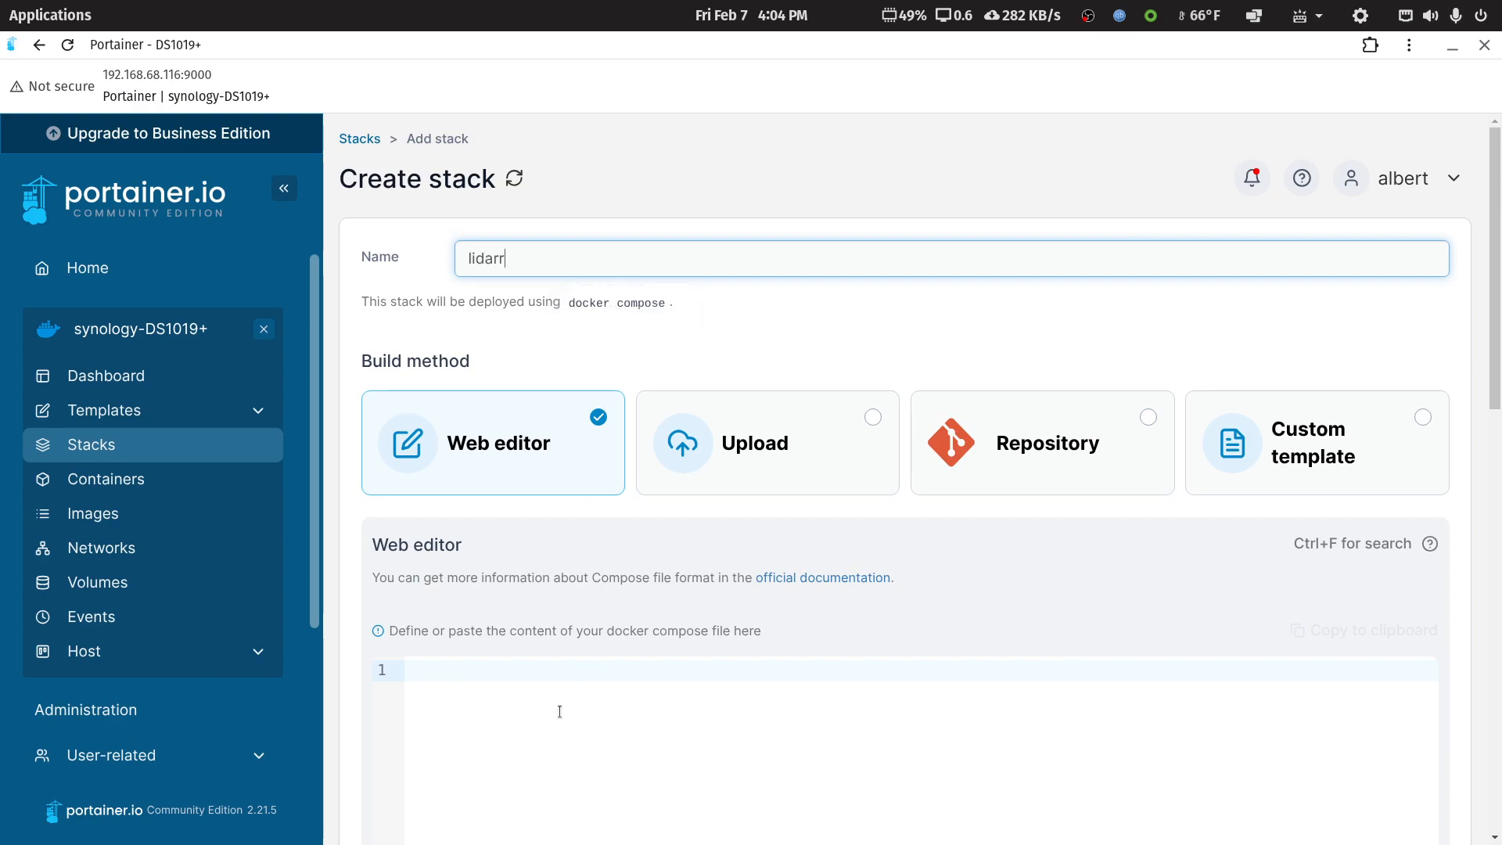
- Paste the copied Lidarr compose code into the stack's web editor and deploy the stack
{"action": "left_click", "coordinate": [540, 662]}
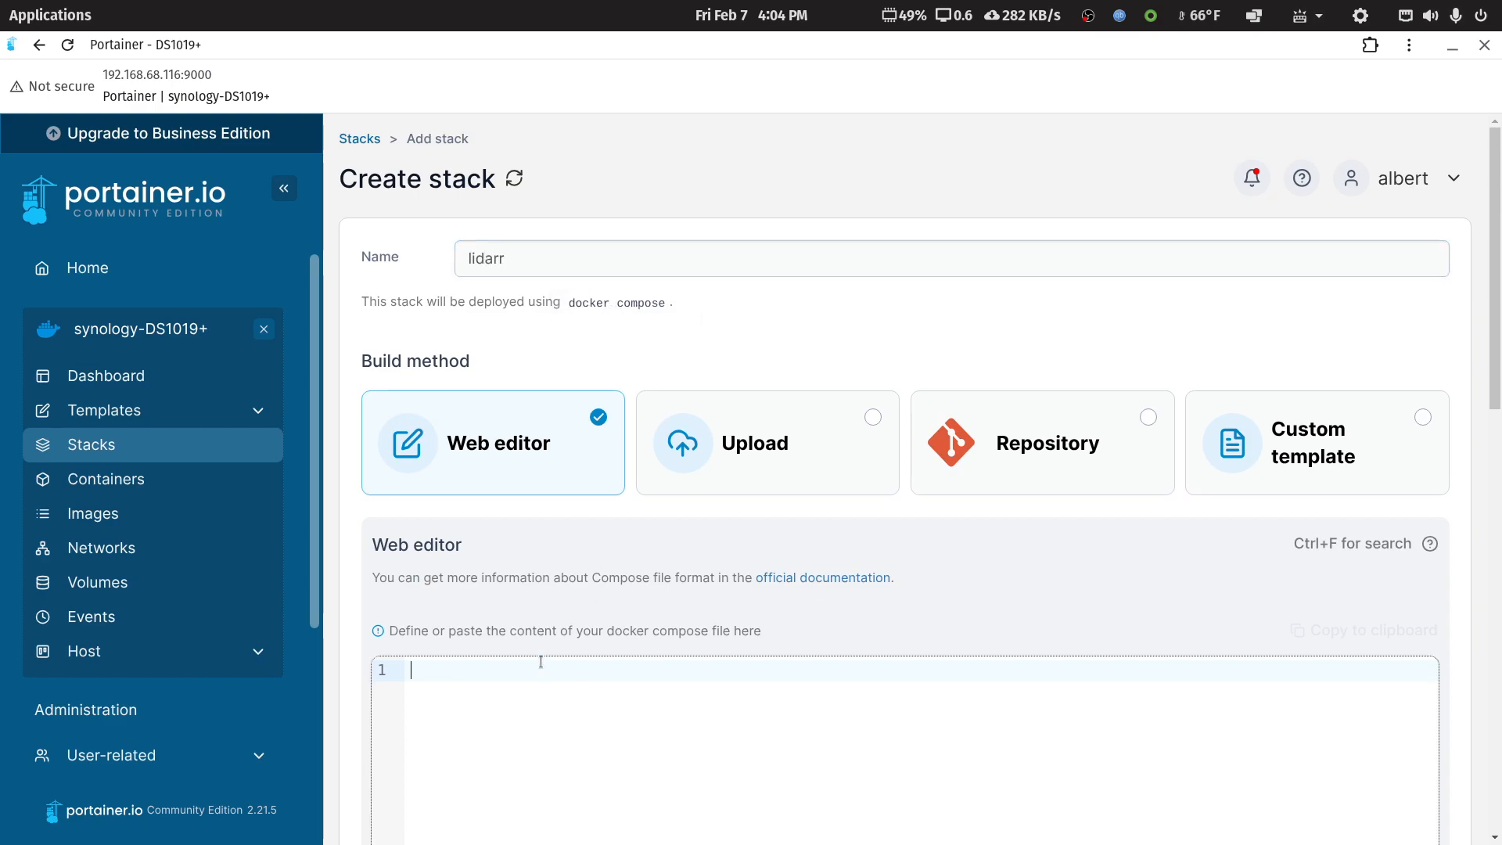
{"action": "key", "text": "ctrl+v"}
{"action": "scroll", "coordinate": [825, 615], "scroll_direction": "down", "scroll_amount": 5}
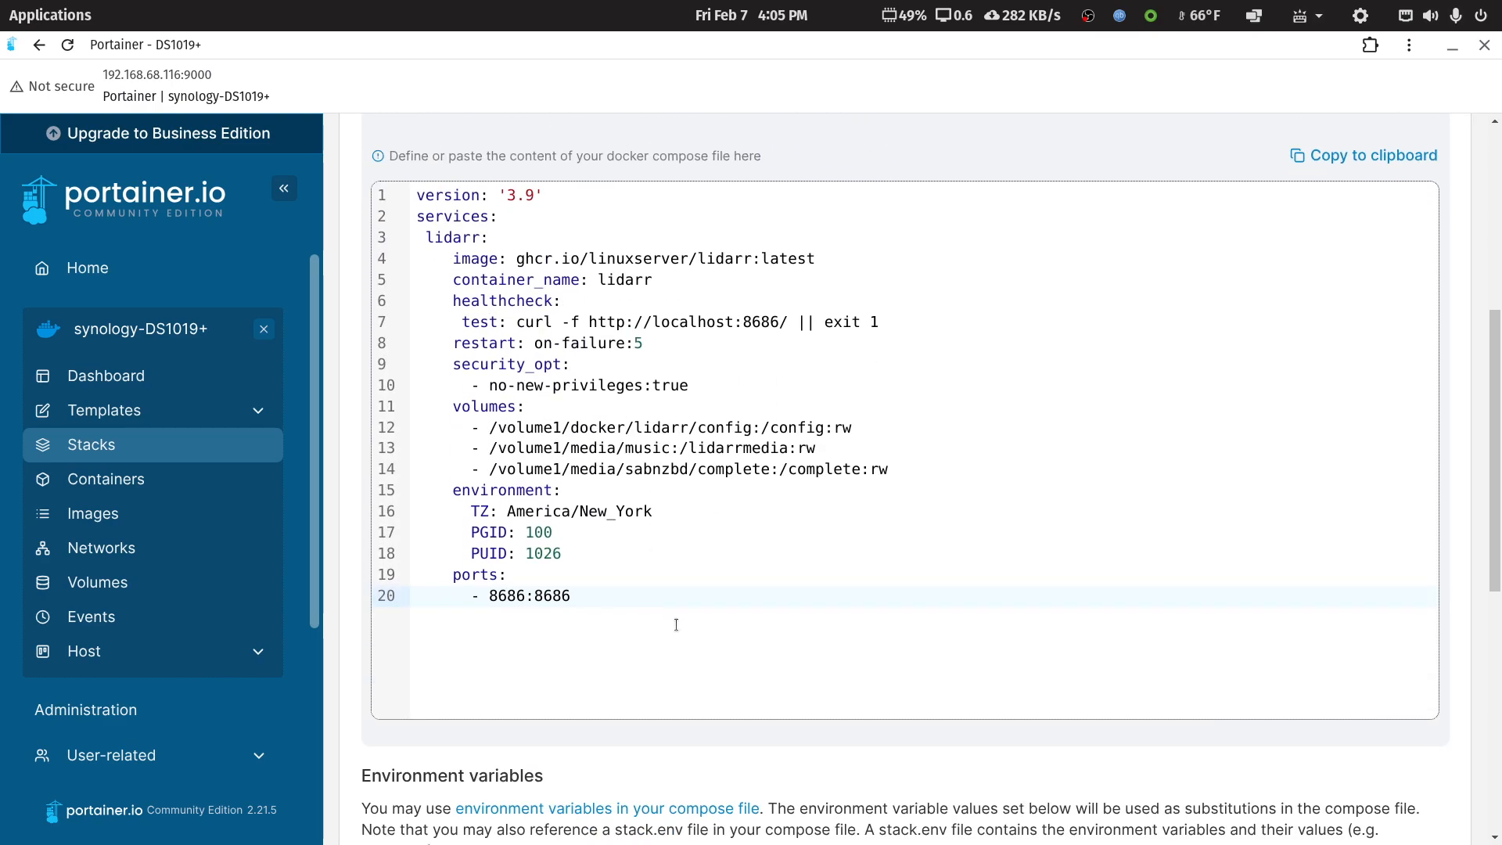
{"action": "scroll", "coordinate": [448, 785], "scroll_direction": "down", "scroll_amount": 3}
{"action": "scroll", "coordinate": [449, 806], "scroll_direction": "down", "scroll_amount": 4}
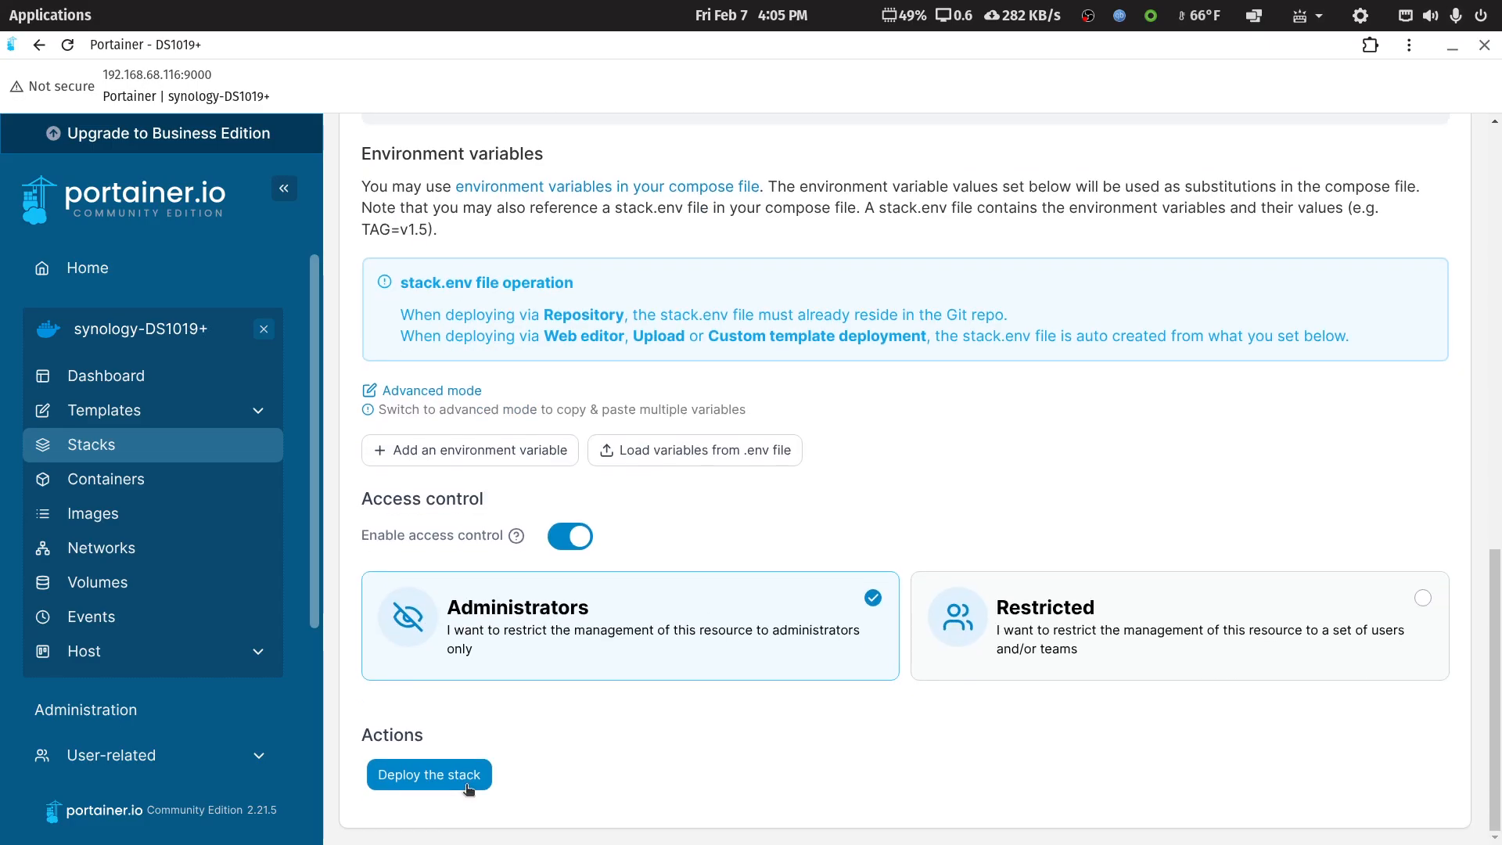
{"action": "left_click", "coordinate": [429, 775]}
{"action": "scroll", "coordinate": [1072, 517], "scroll_direction": "up", "scroll_amount": 15}
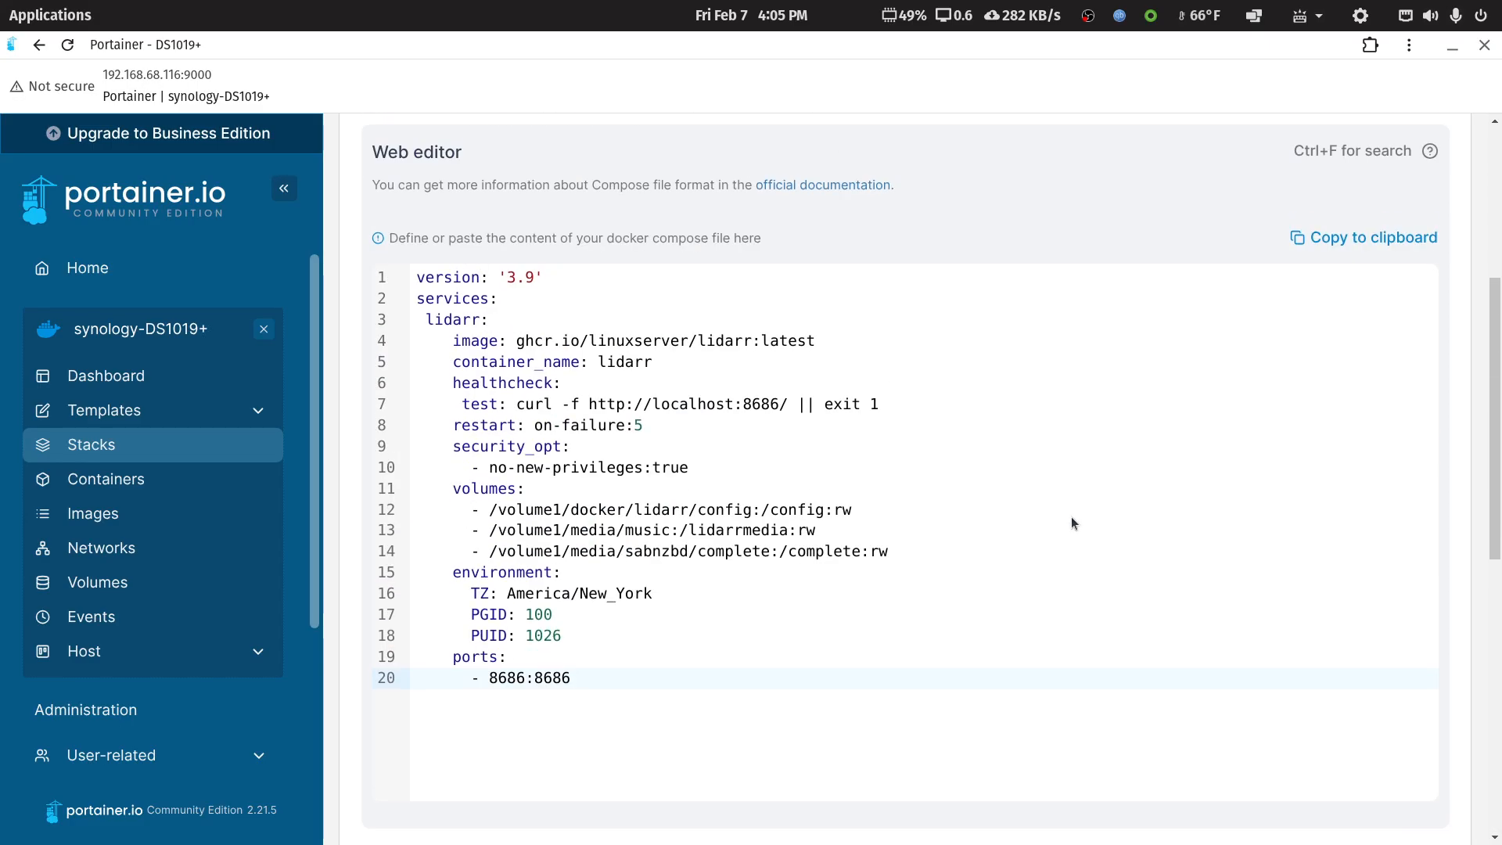
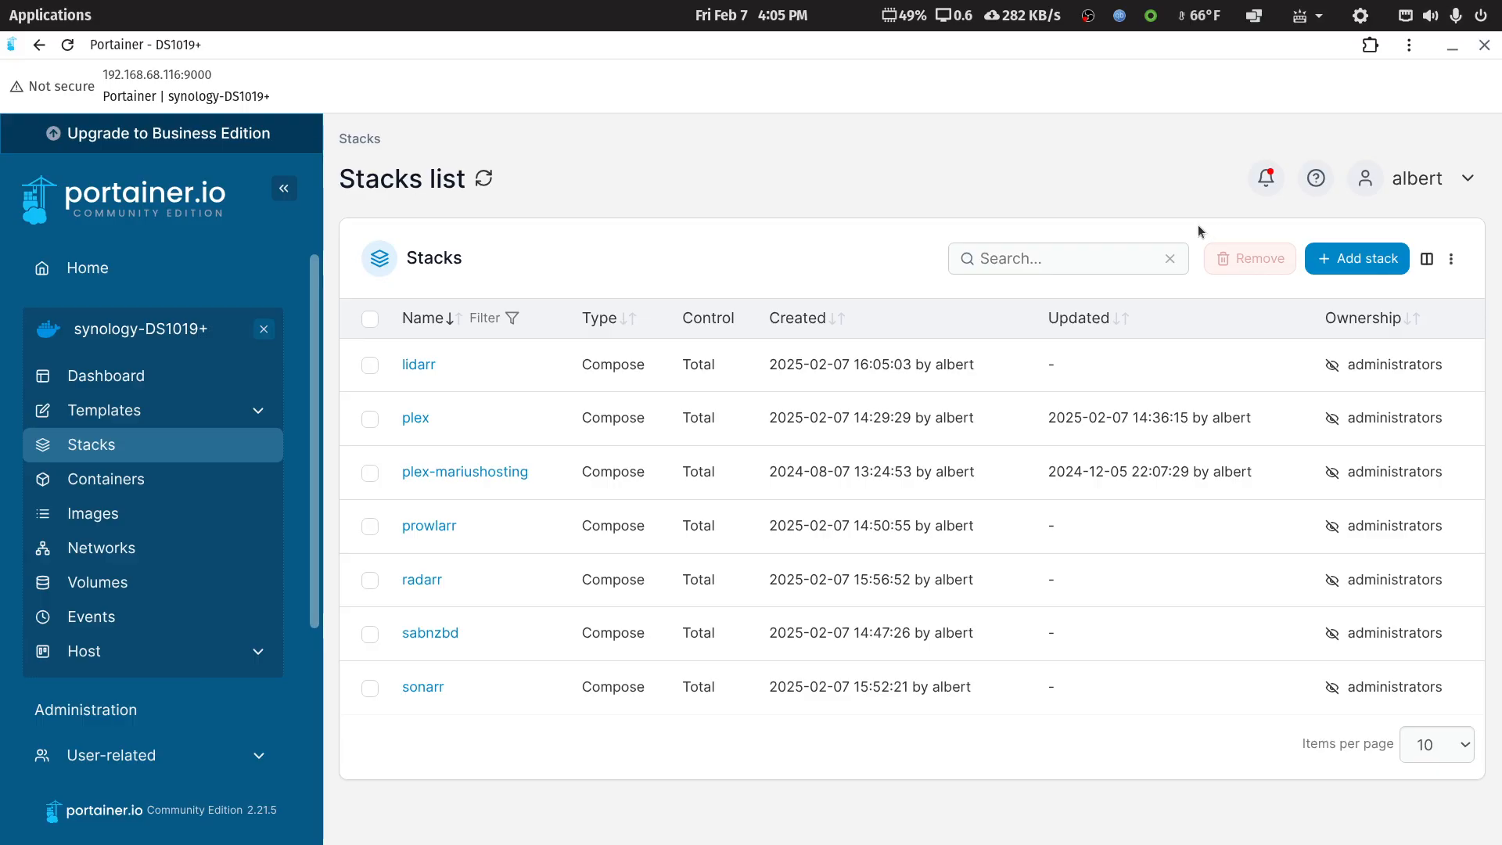
- Check the deployment notifications, open the container list and reload it to check the lidarr container's state
{"action": "left_click", "coordinate": [1271, 182]}
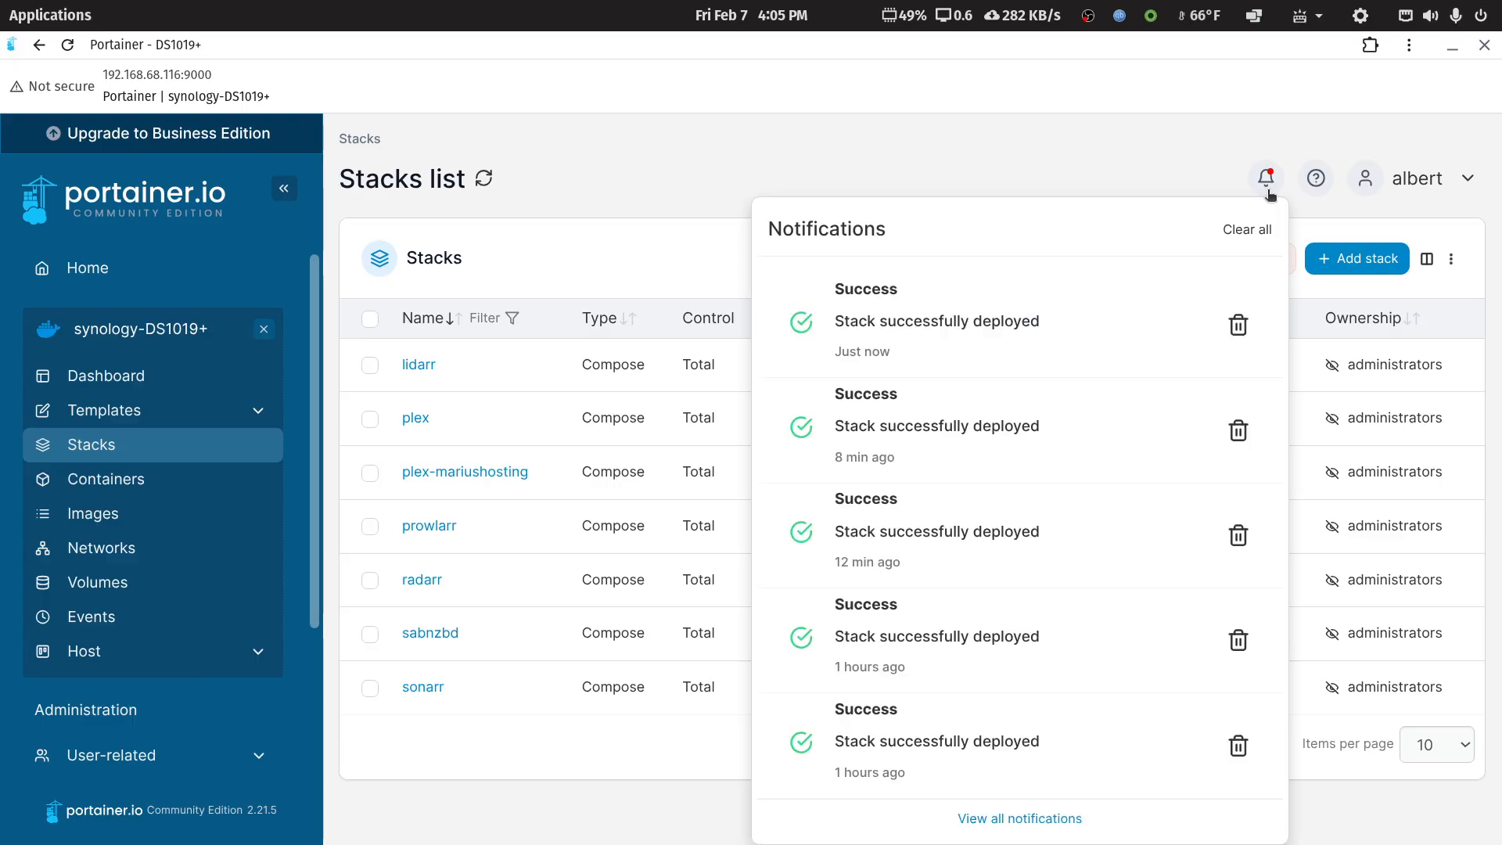
{"action": "left_click", "coordinate": [1221, 160]}
{"action": "left_click", "coordinate": [119, 490]}
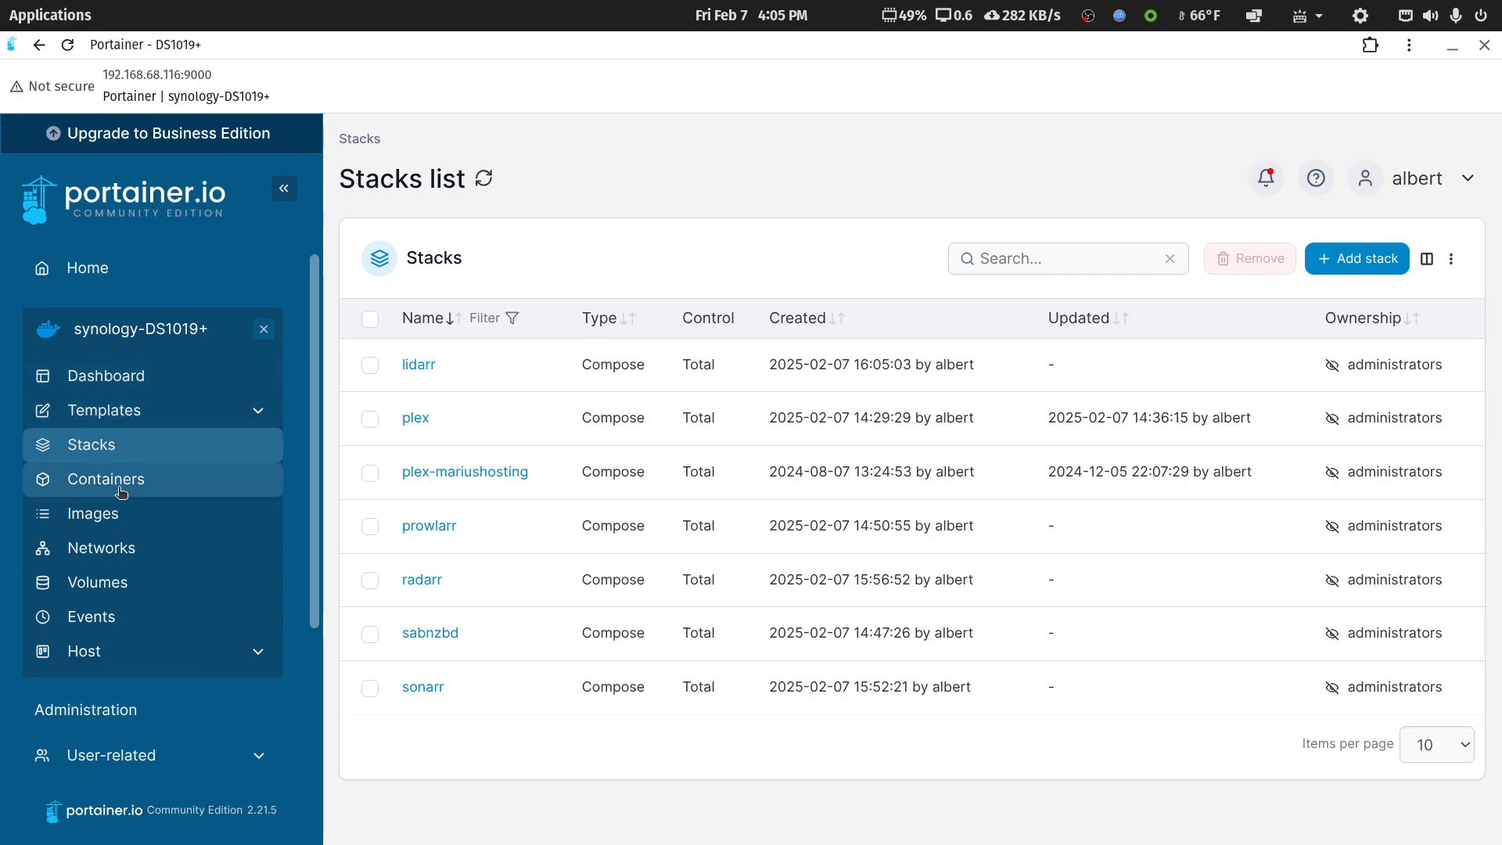
{"action": "left_click", "coordinate": [69, 45]}
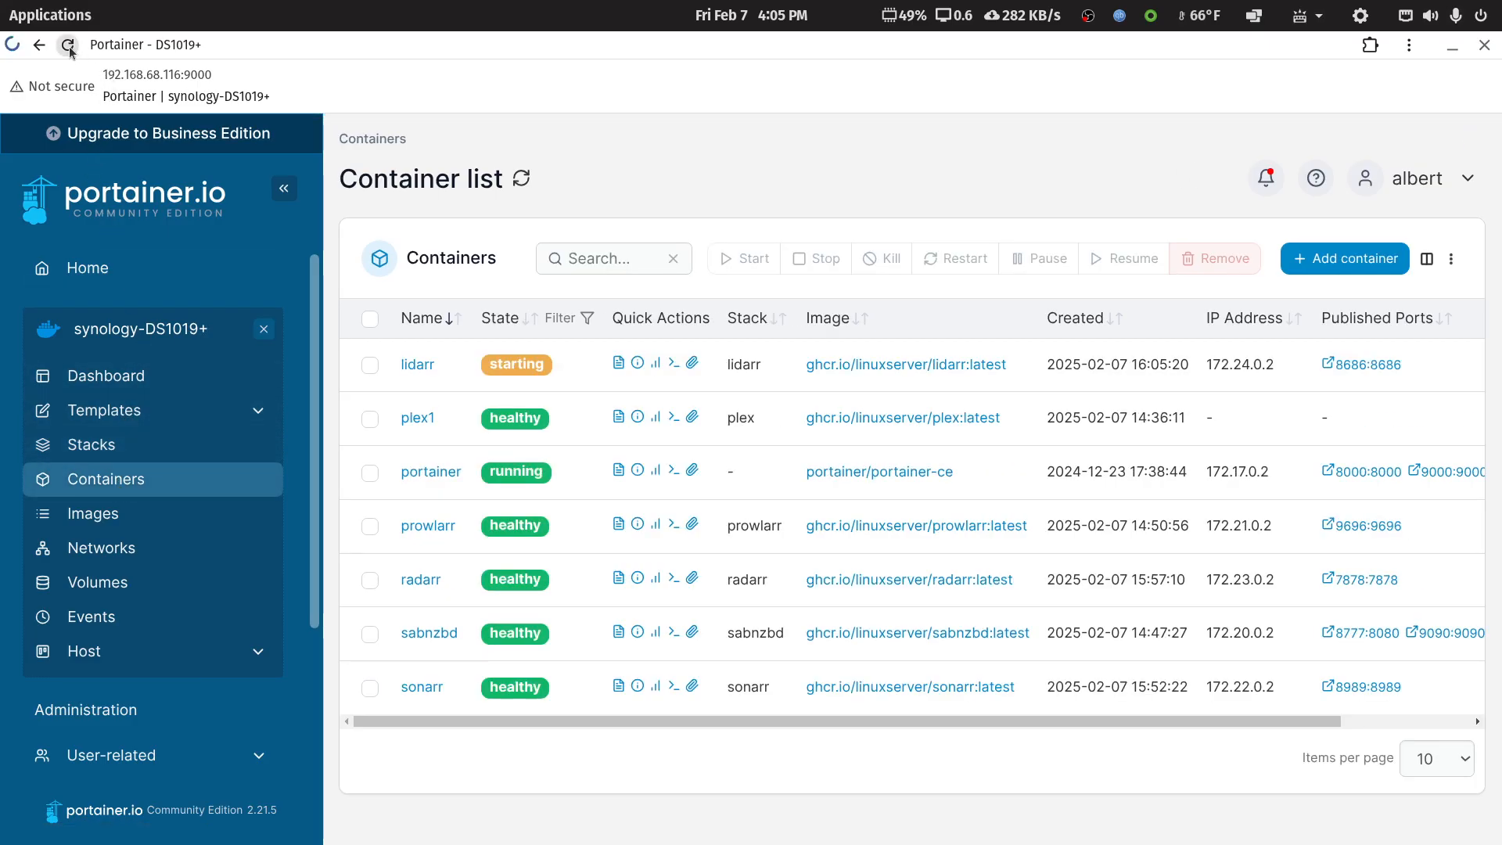
{"action": "double_click", "coordinate": [836, 48]}
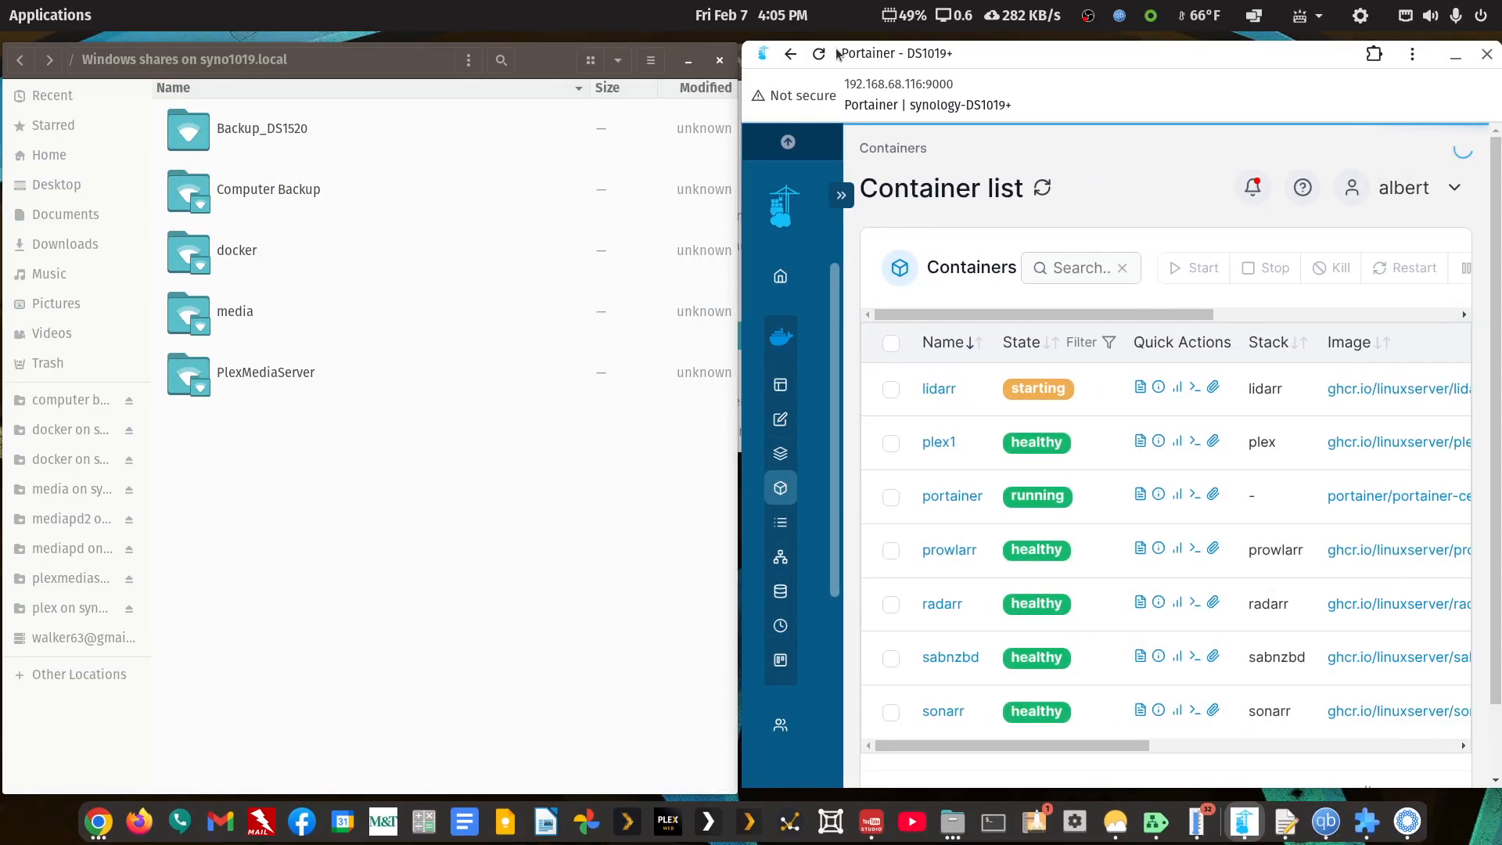
{"action": "left_click", "coordinate": [1286, 823]}
{"action": "scroll", "coordinate": [542, 511], "scroll_direction": "down", "scroll_amount": 2}
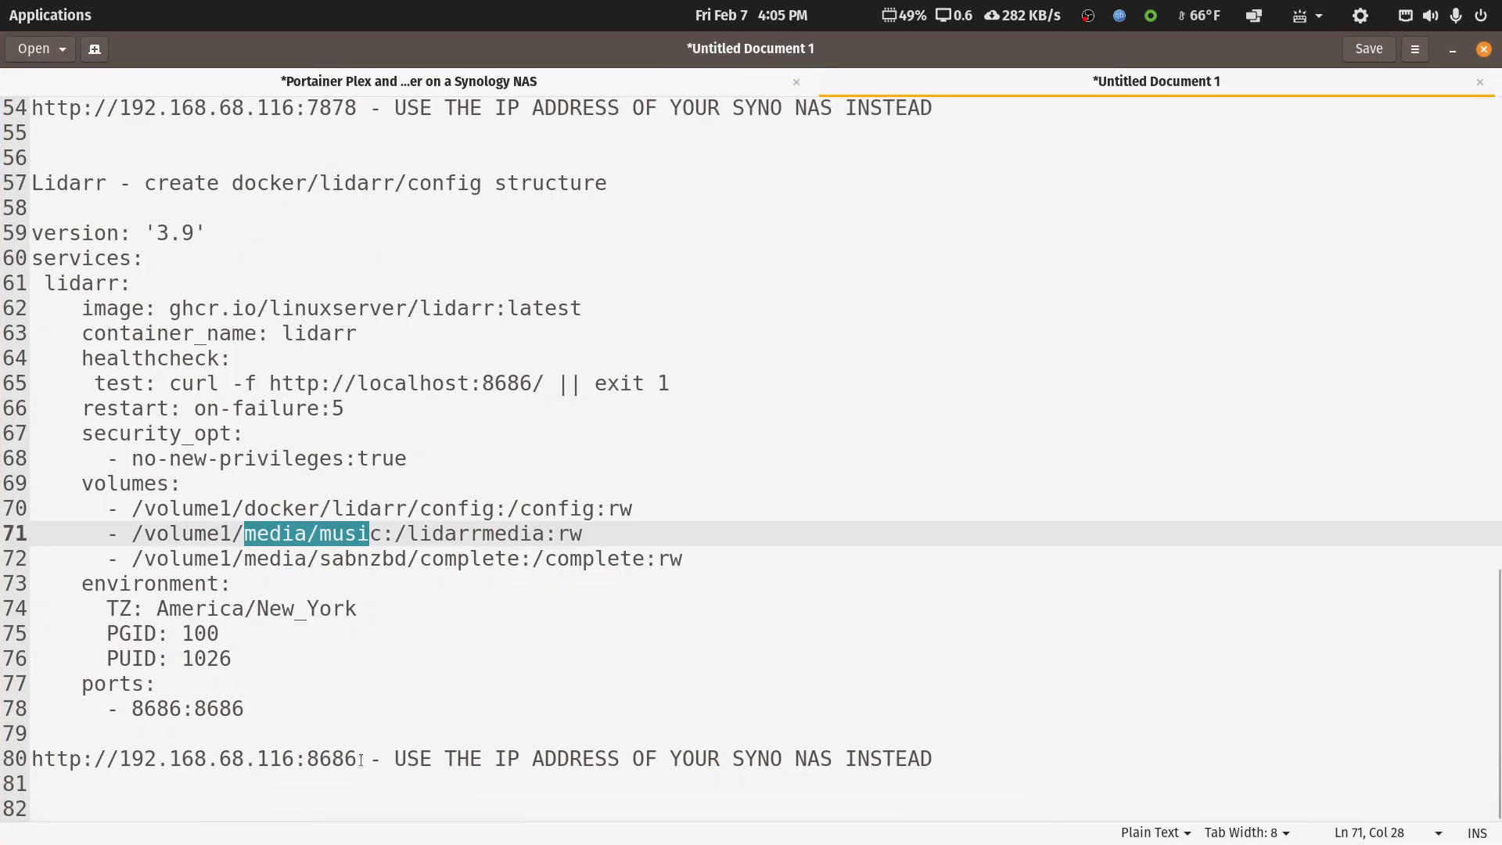
{"action": "left_click_drag", "start_coordinate": [357, 759], "coordinate": [30, 764]}
{"action": "key", "text": "ctrl+c"}
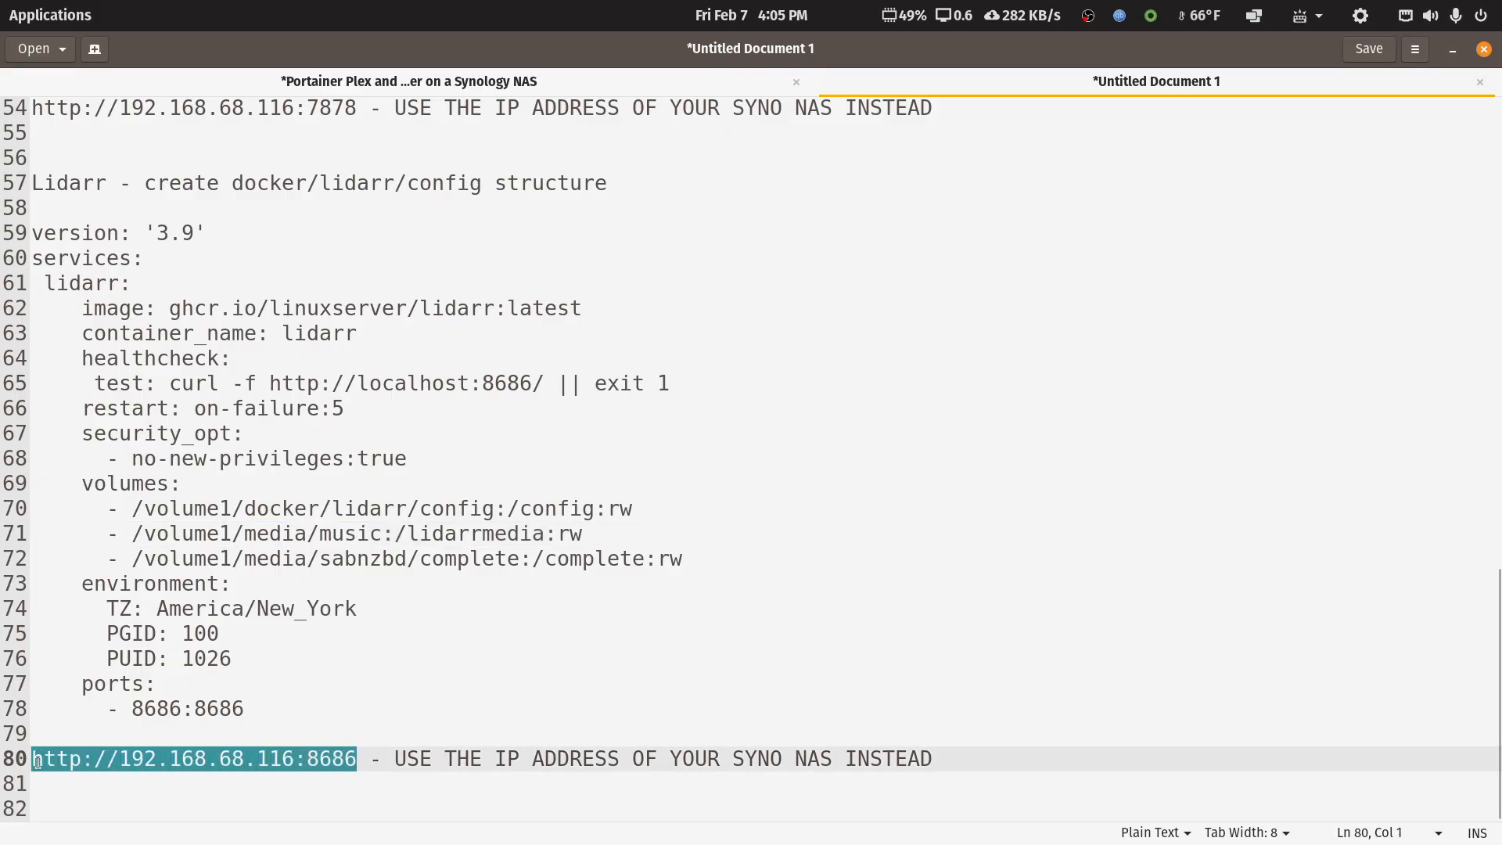
{"action": "left_click", "coordinate": [1452, 51]}
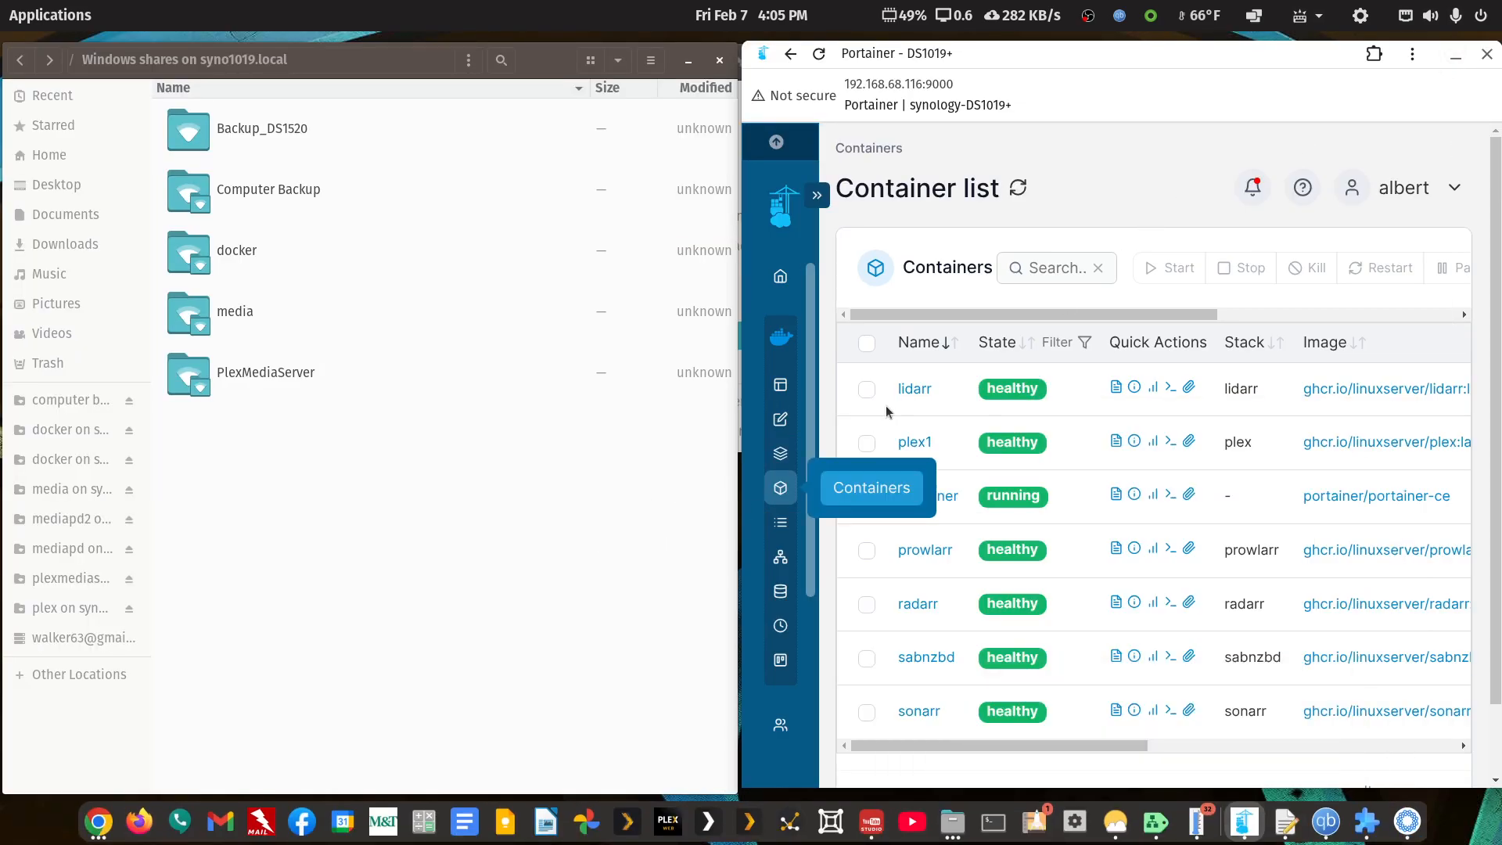
{"action": "scroll", "coordinate": [973, 427], "scroll_direction": "down", "scroll_amount": 2}
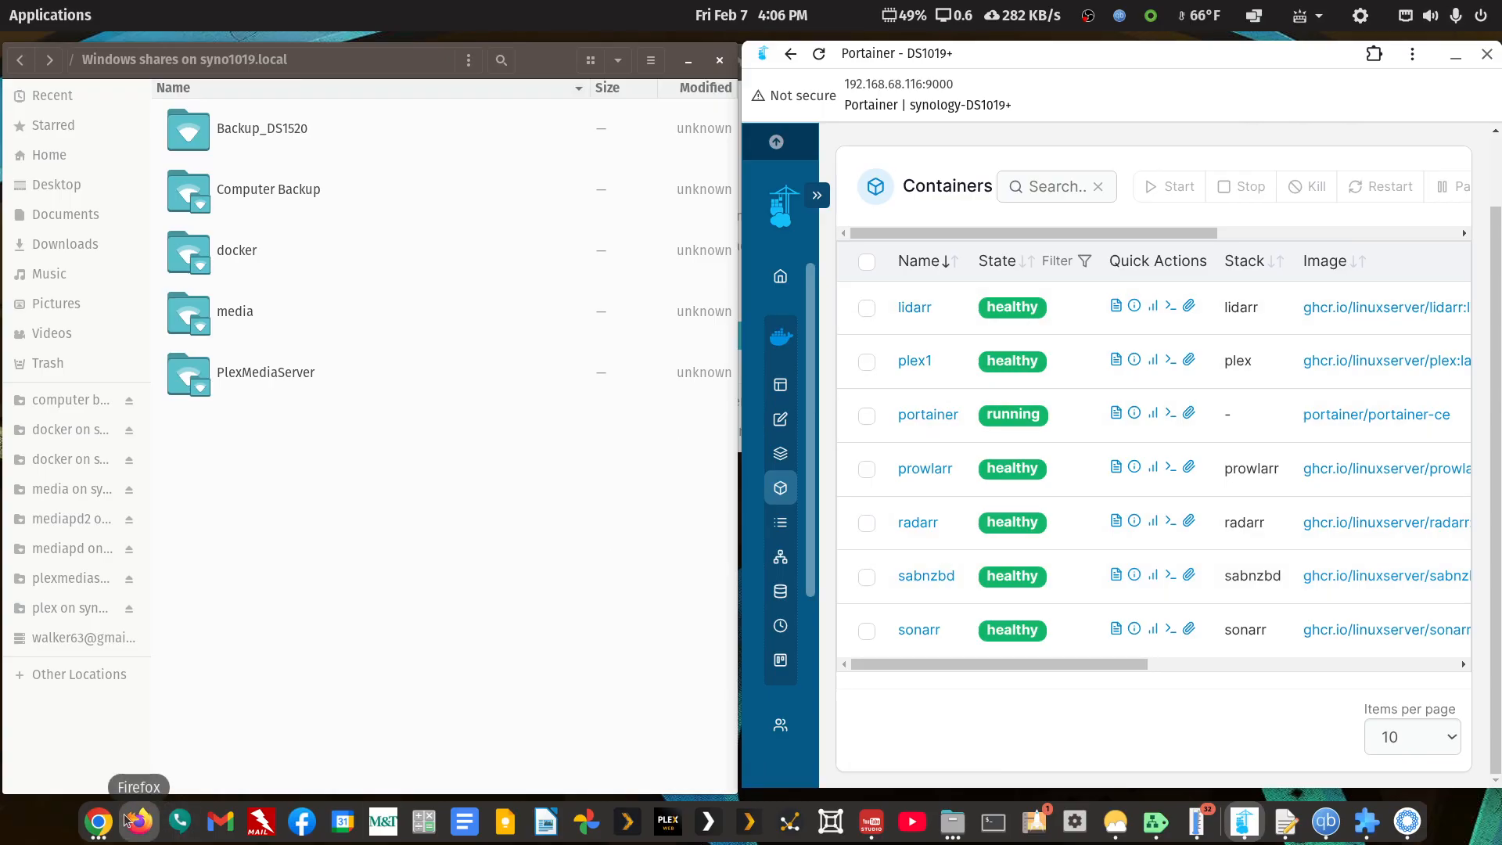
{"action": "left_click", "coordinate": [688, 61]}
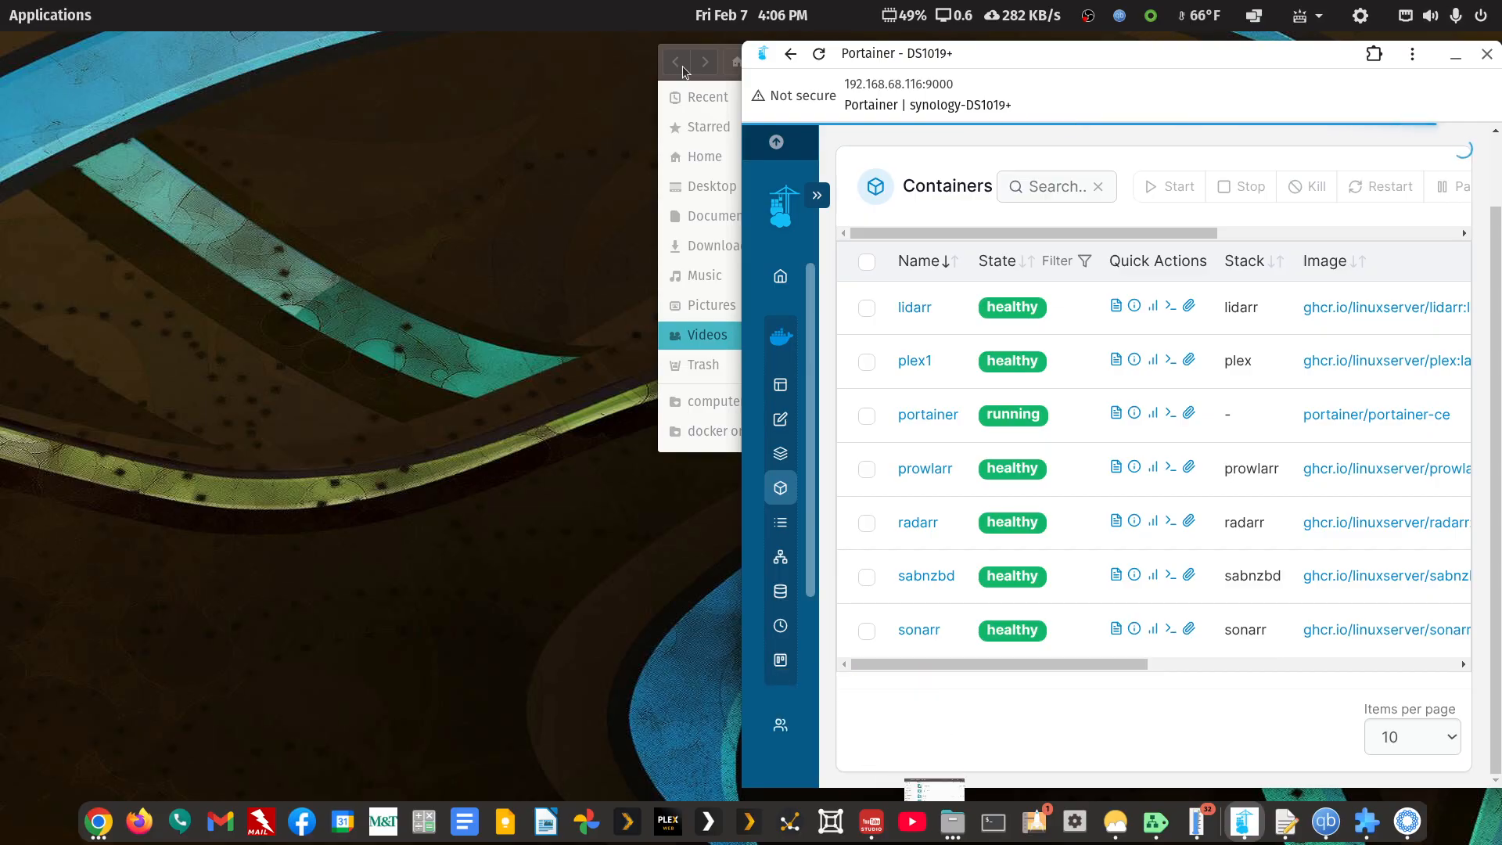
{"action": "left_click", "coordinate": [30, 21]}
{"action": "type", "text": "ch"}
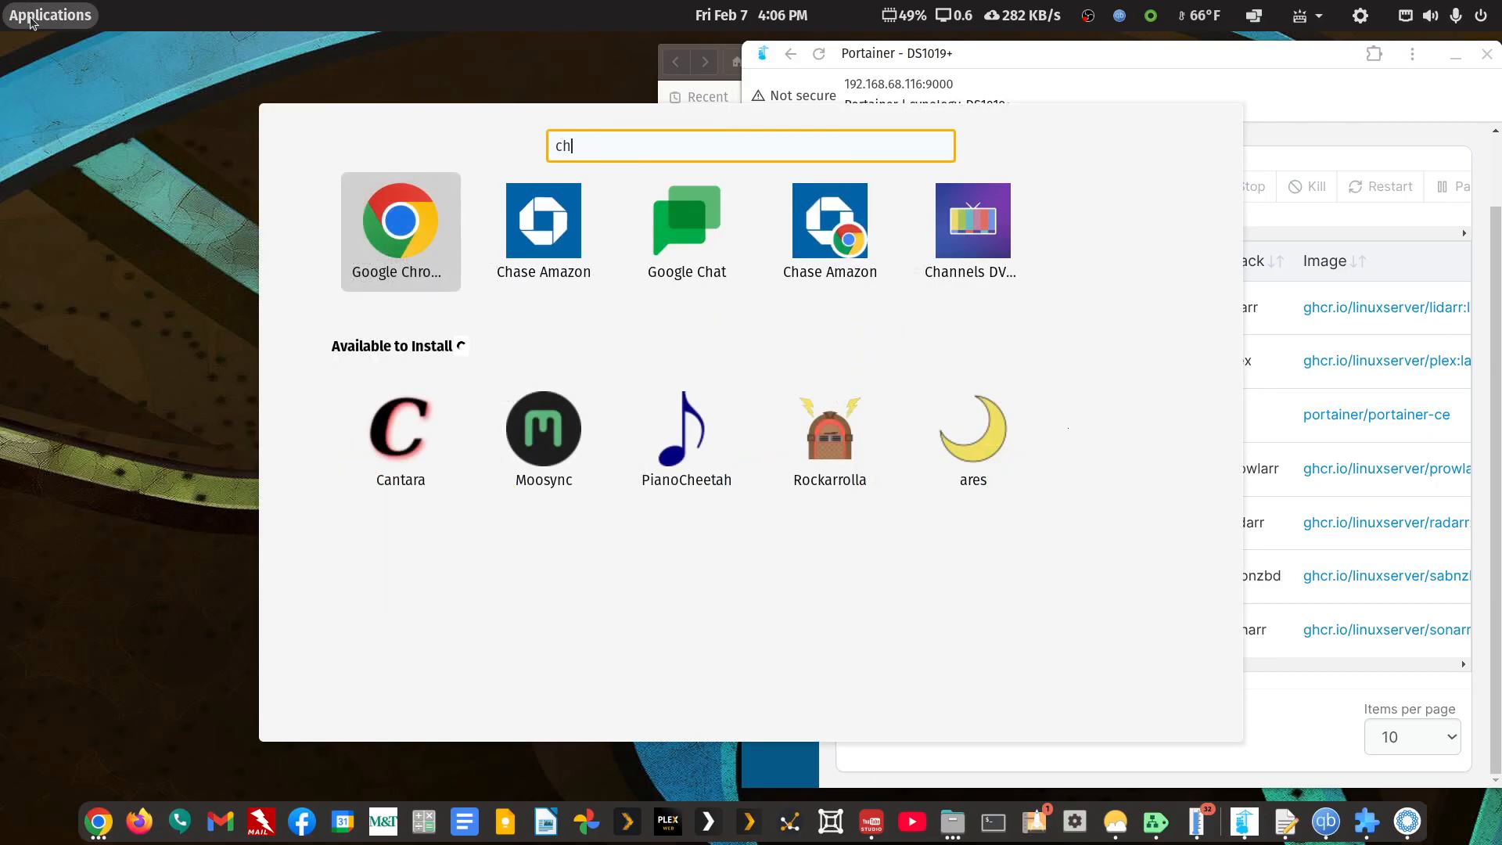
{"action": "key", "text": "Return"}
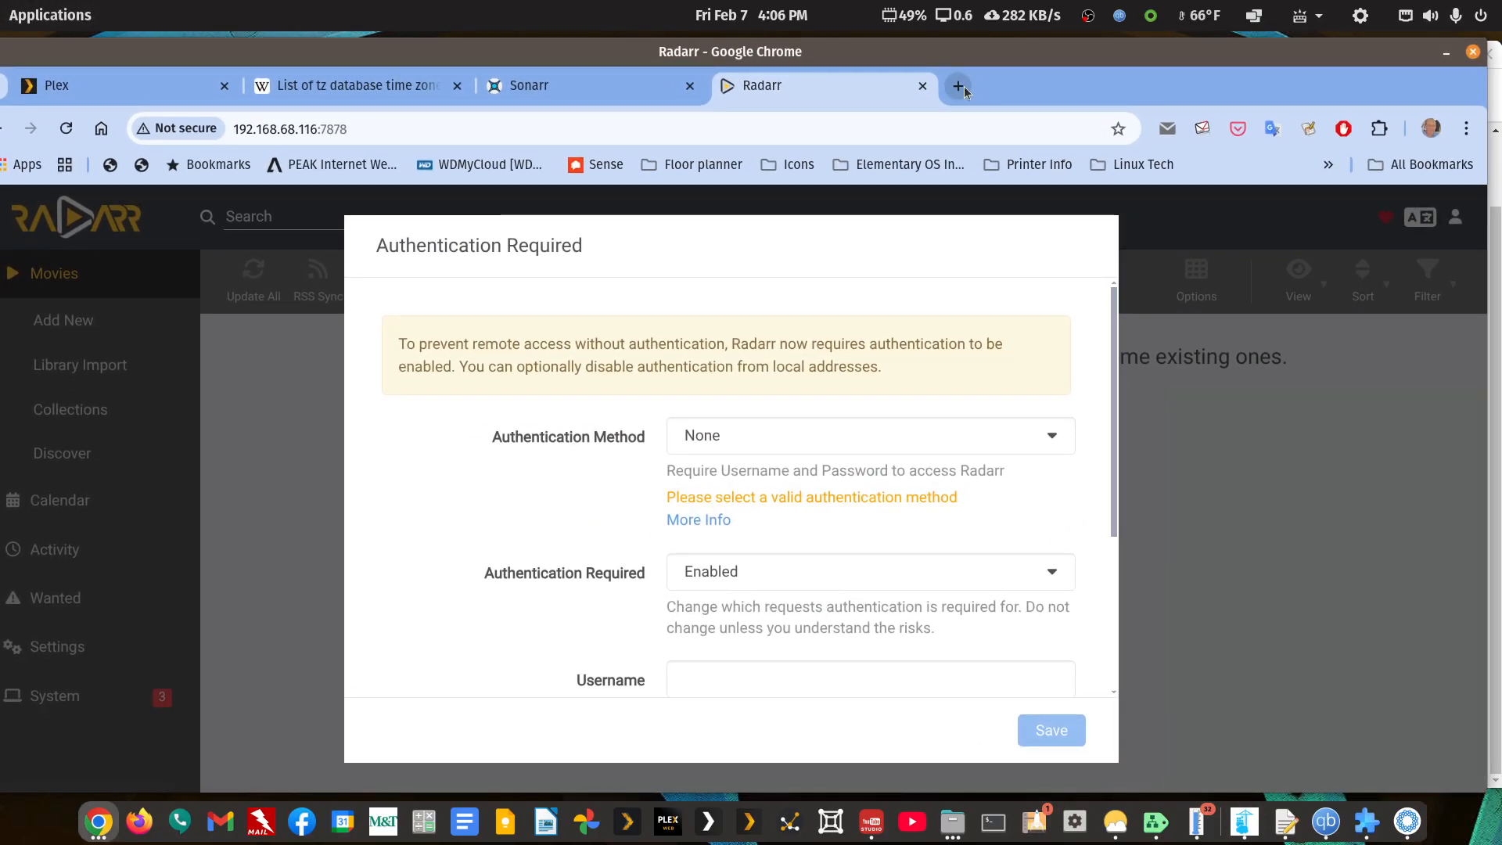
{"action": "left_click", "coordinate": [964, 86]}
{"action": "key", "text": "ctrl+v"}
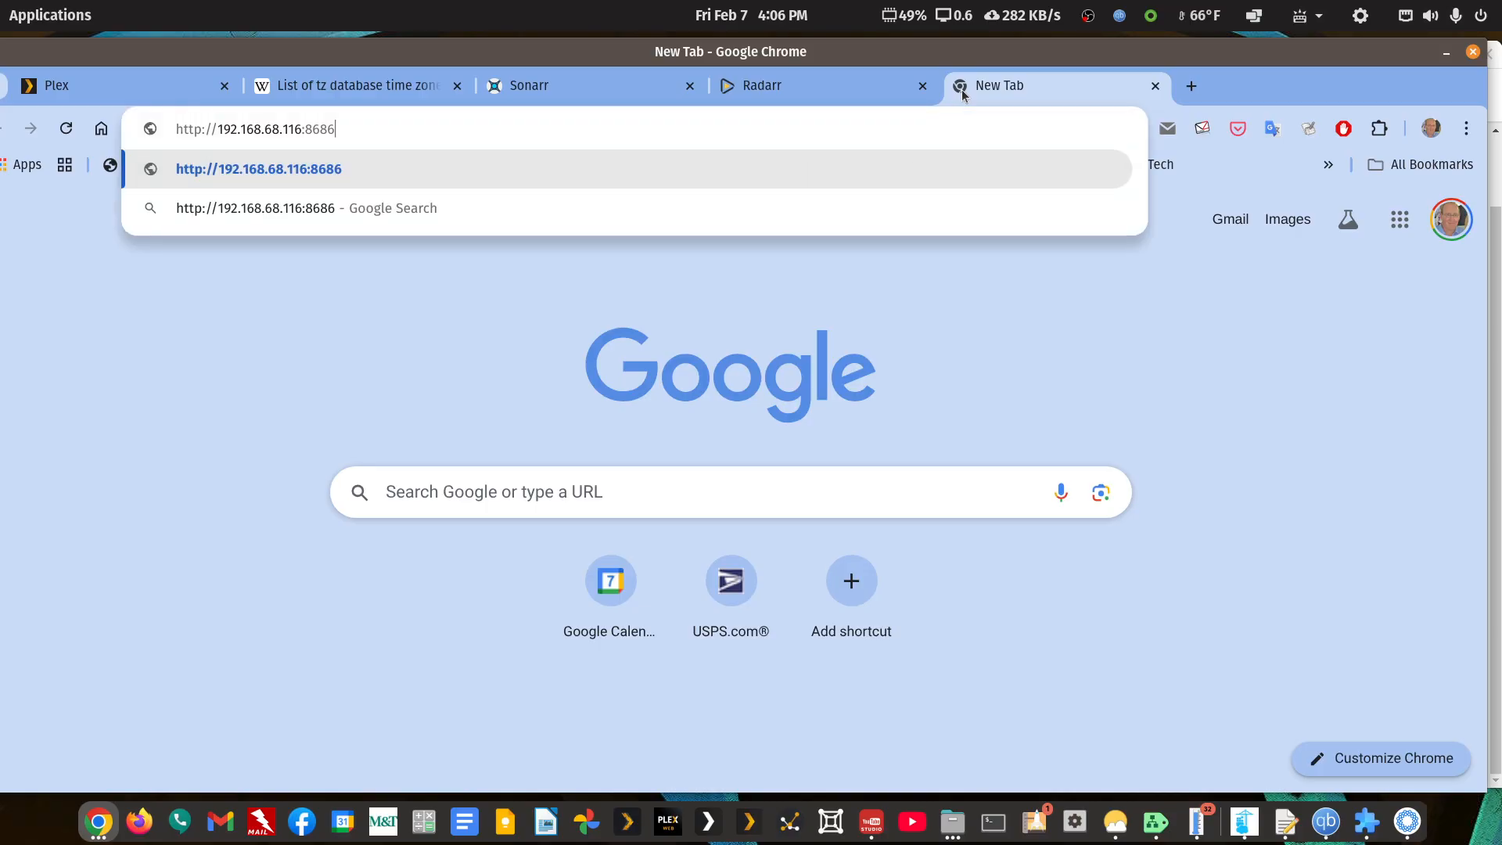
{"action": "key", "text": "Return"}
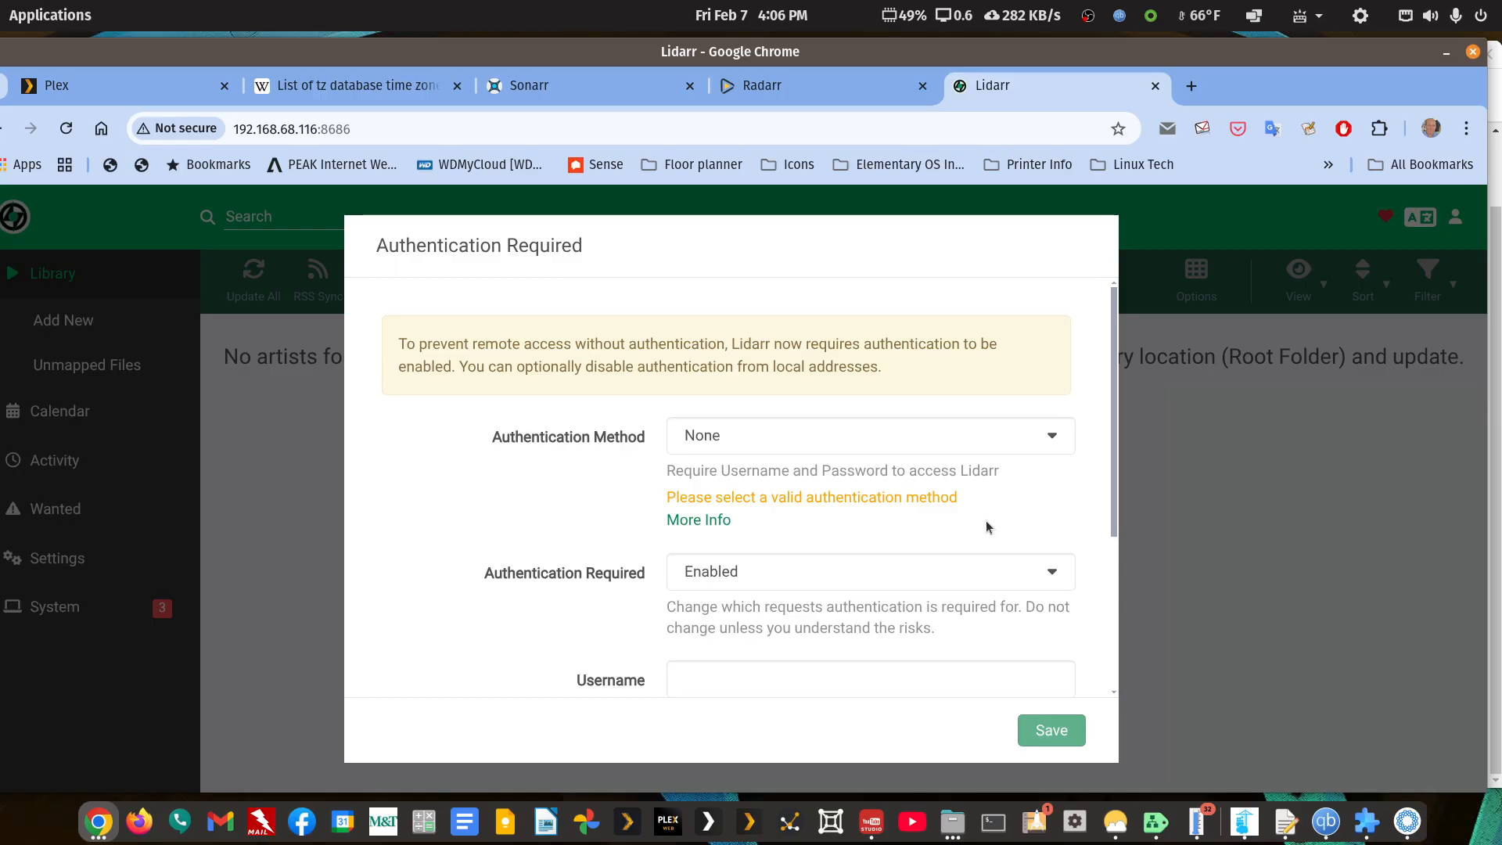
- Open the TRaSH Guides site at trash-guides.info in another new tab
{"action": "left_click", "coordinate": [1191, 85]}
{"action": "left_click", "coordinate": [638, 130]}
{"action": "type", "text": "tras"}
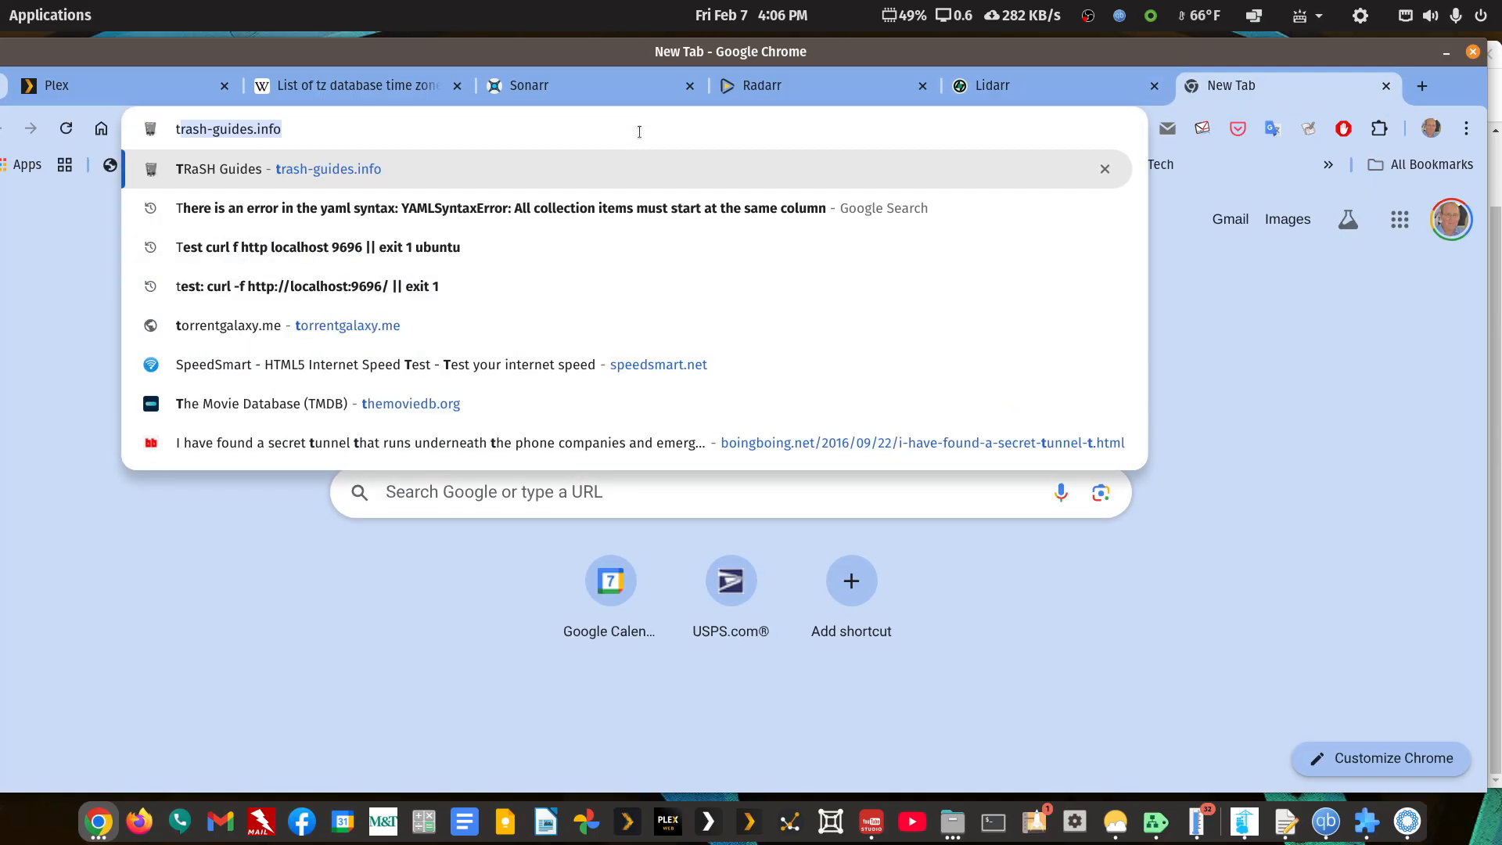
{"action": "type", "text": "h"}
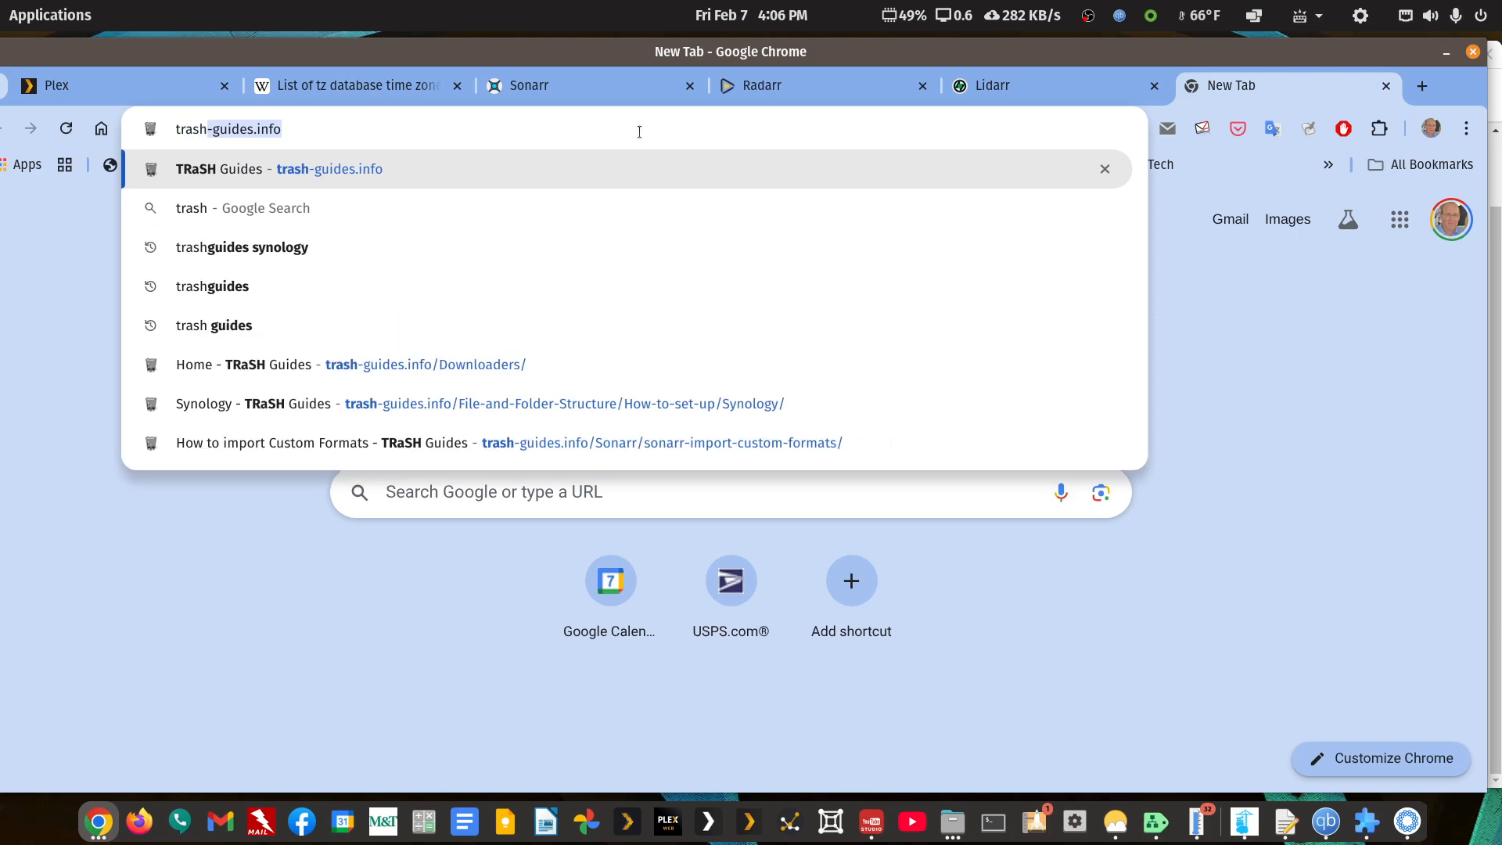
{"action": "key", "text": "Right"}
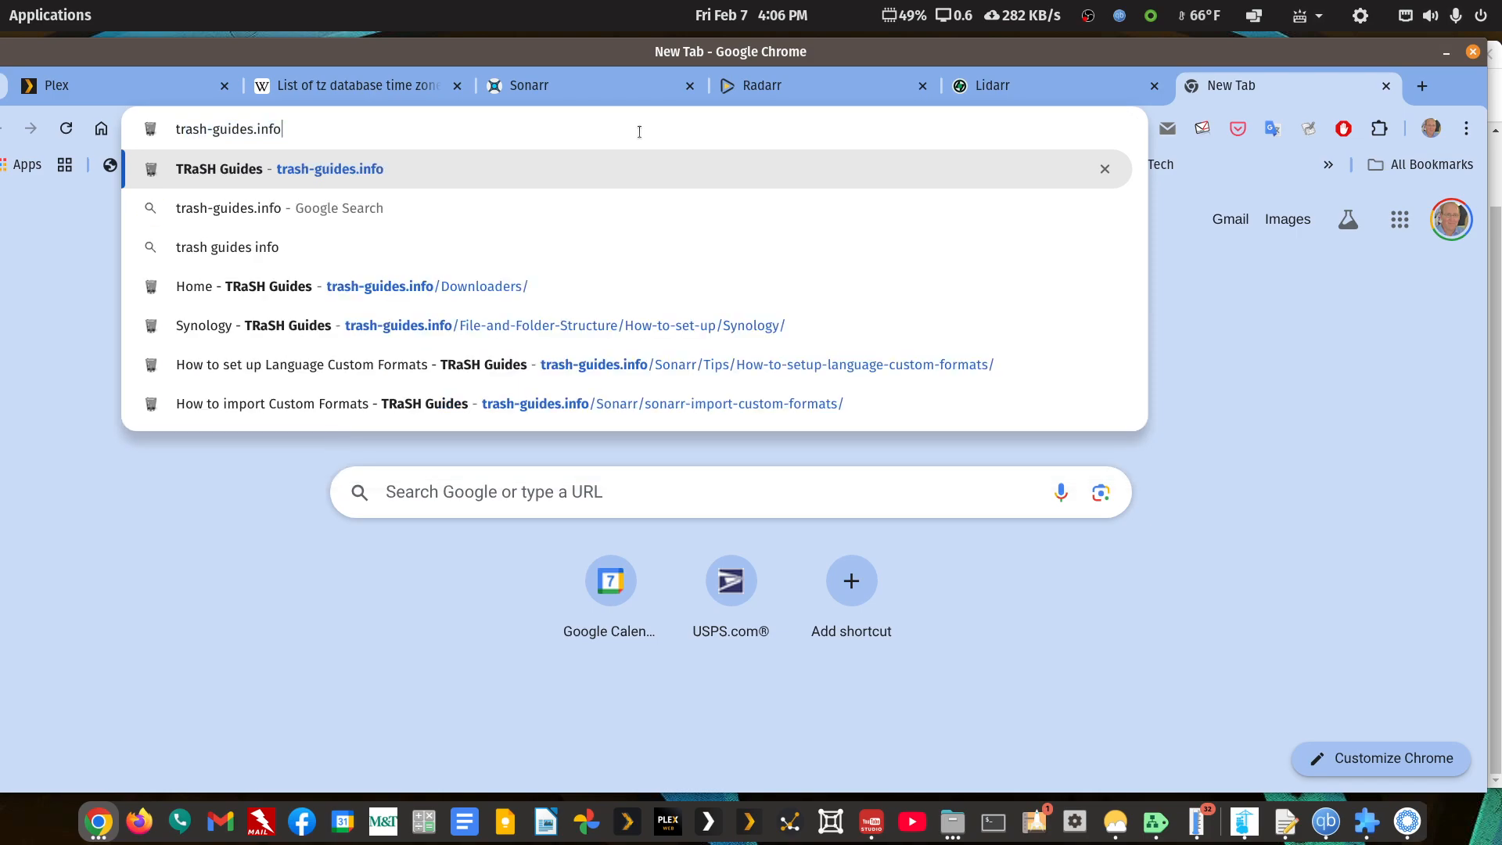
{"action": "key", "text": "Return"}
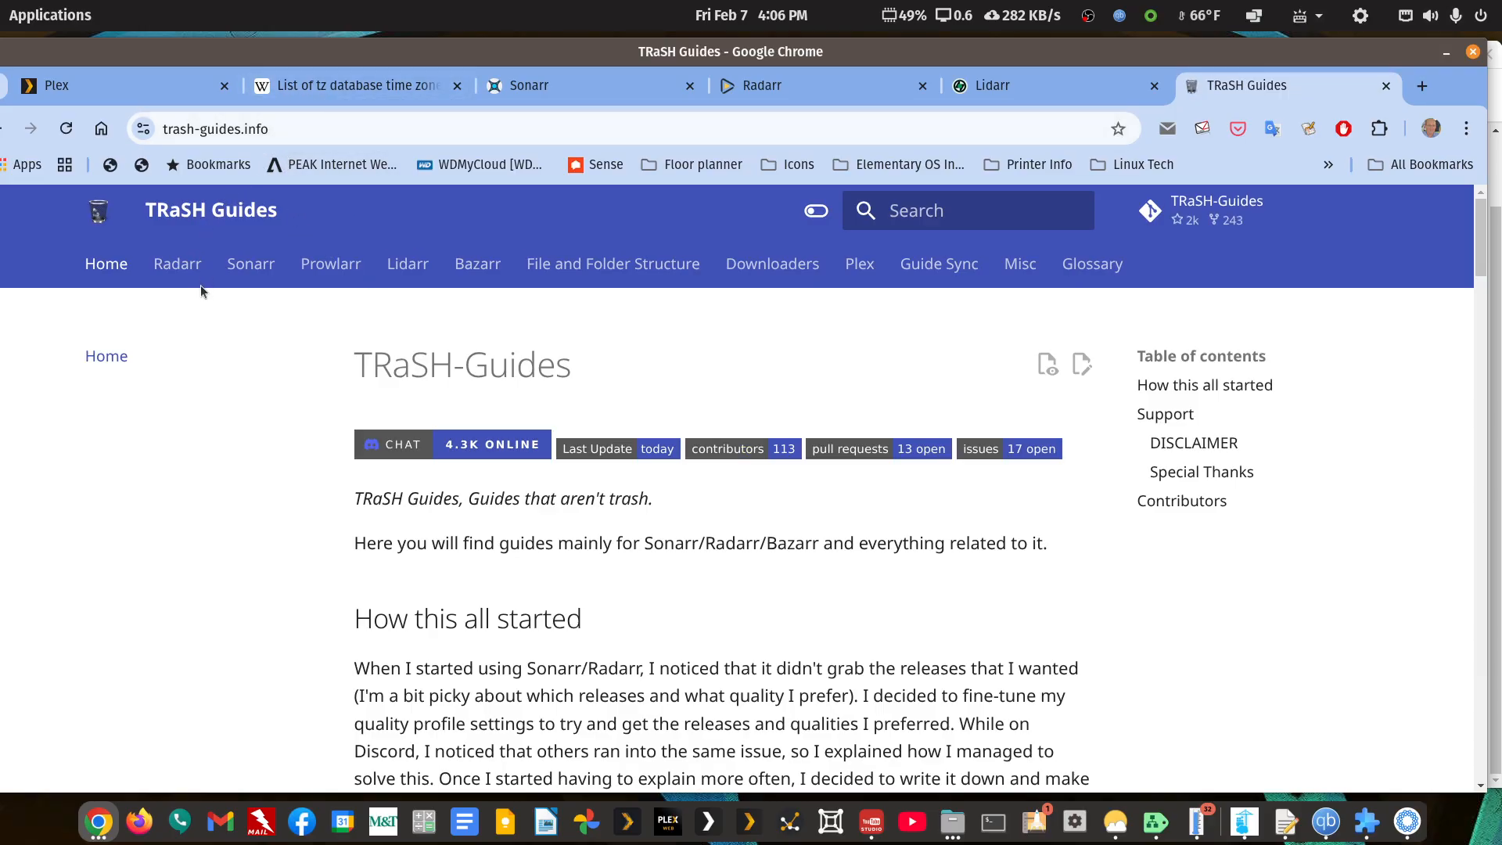
- Open the Sonarr section of TRaSH Guides and skim its available guides and tips
{"action": "left_click", "coordinate": [258, 267]}
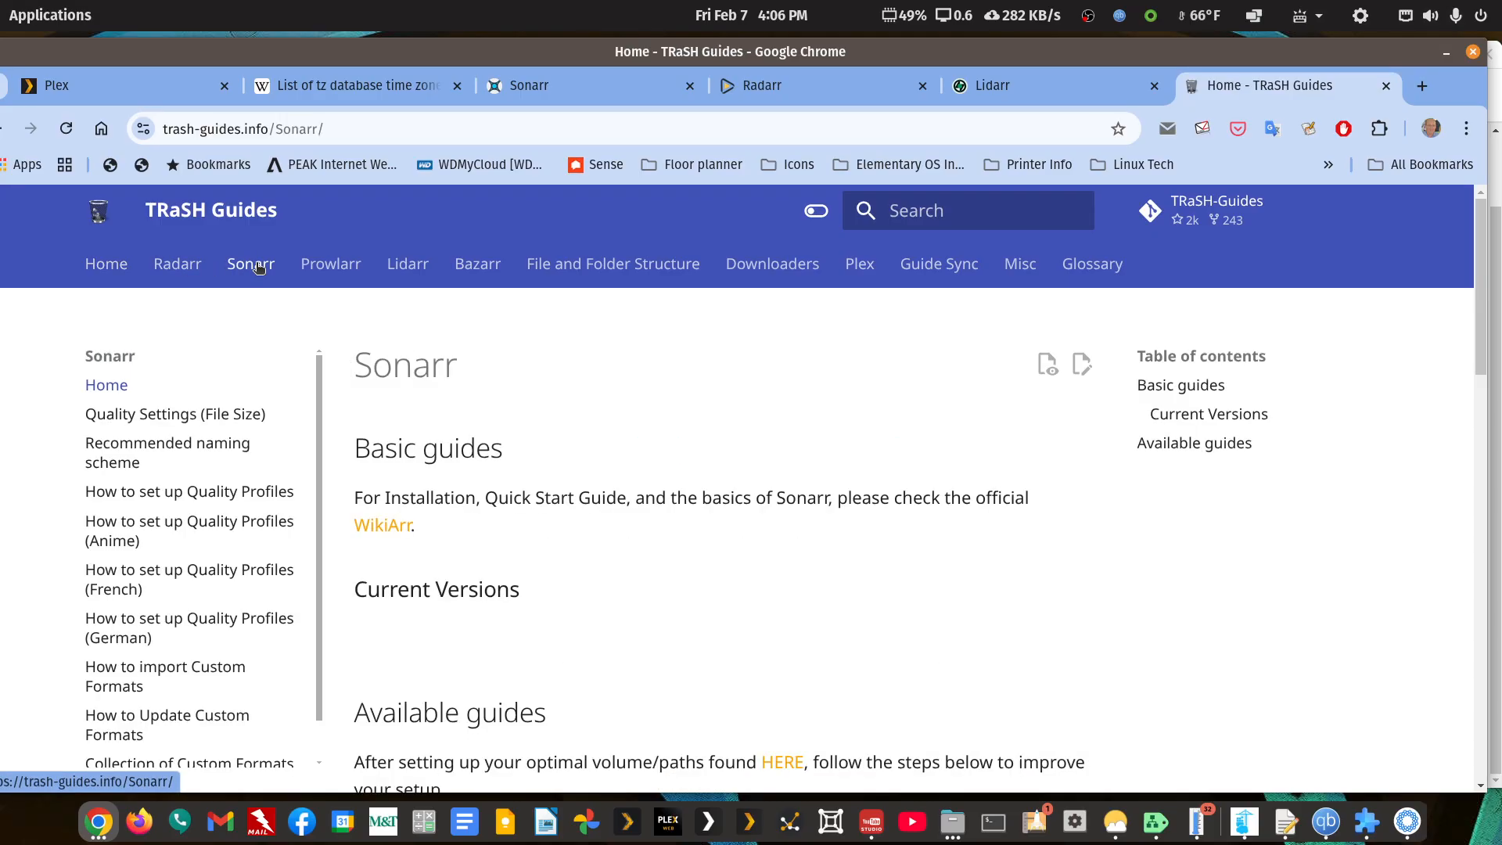
{"action": "scroll", "coordinate": [477, 465], "scroll_direction": "down", "scroll_amount": 20}
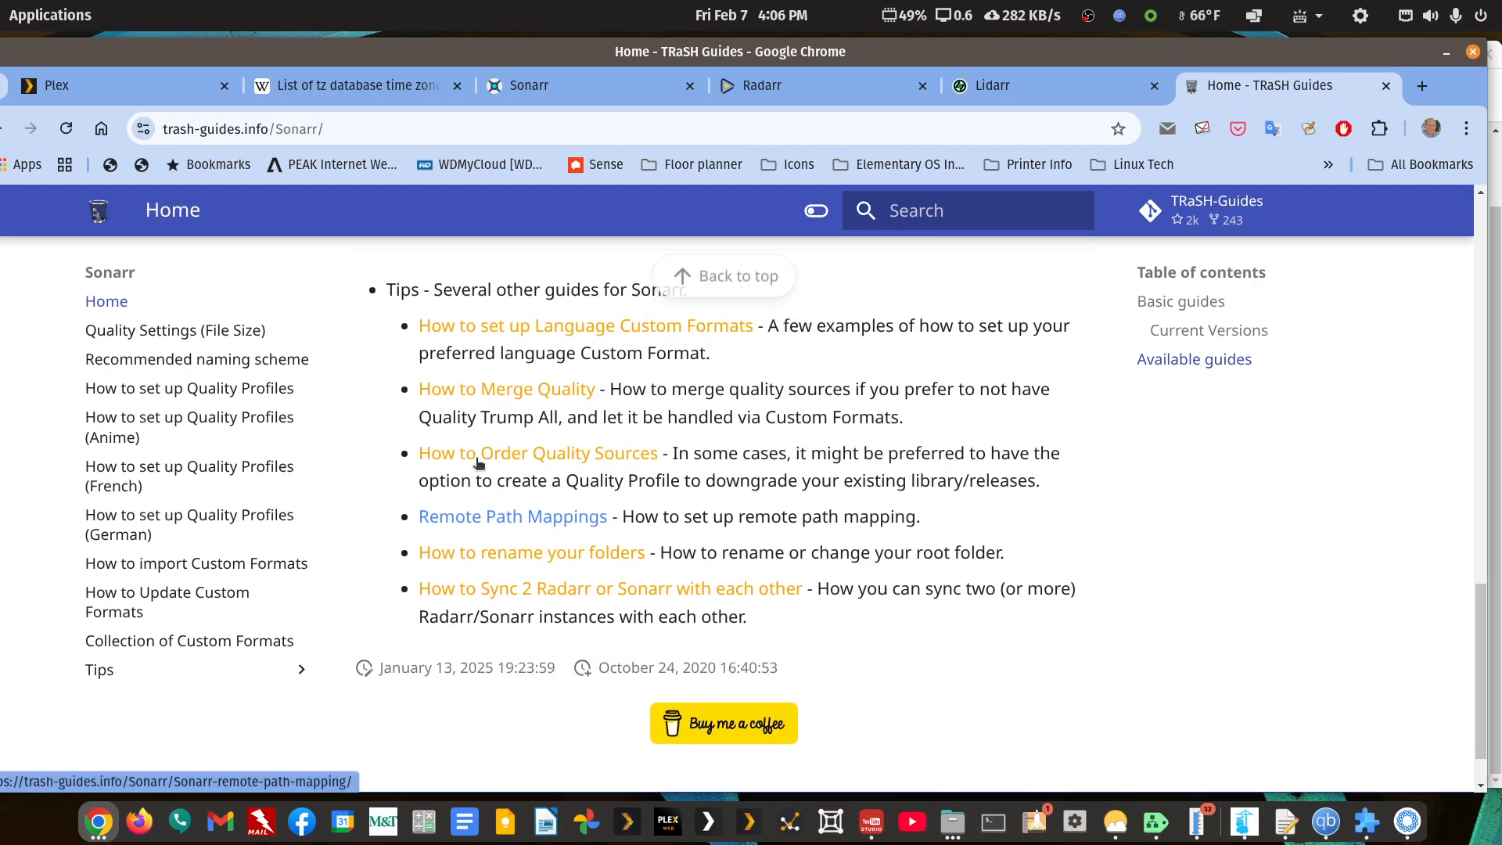
{"action": "scroll", "coordinate": [478, 465], "scroll_direction": "up", "scroll_amount": 20}
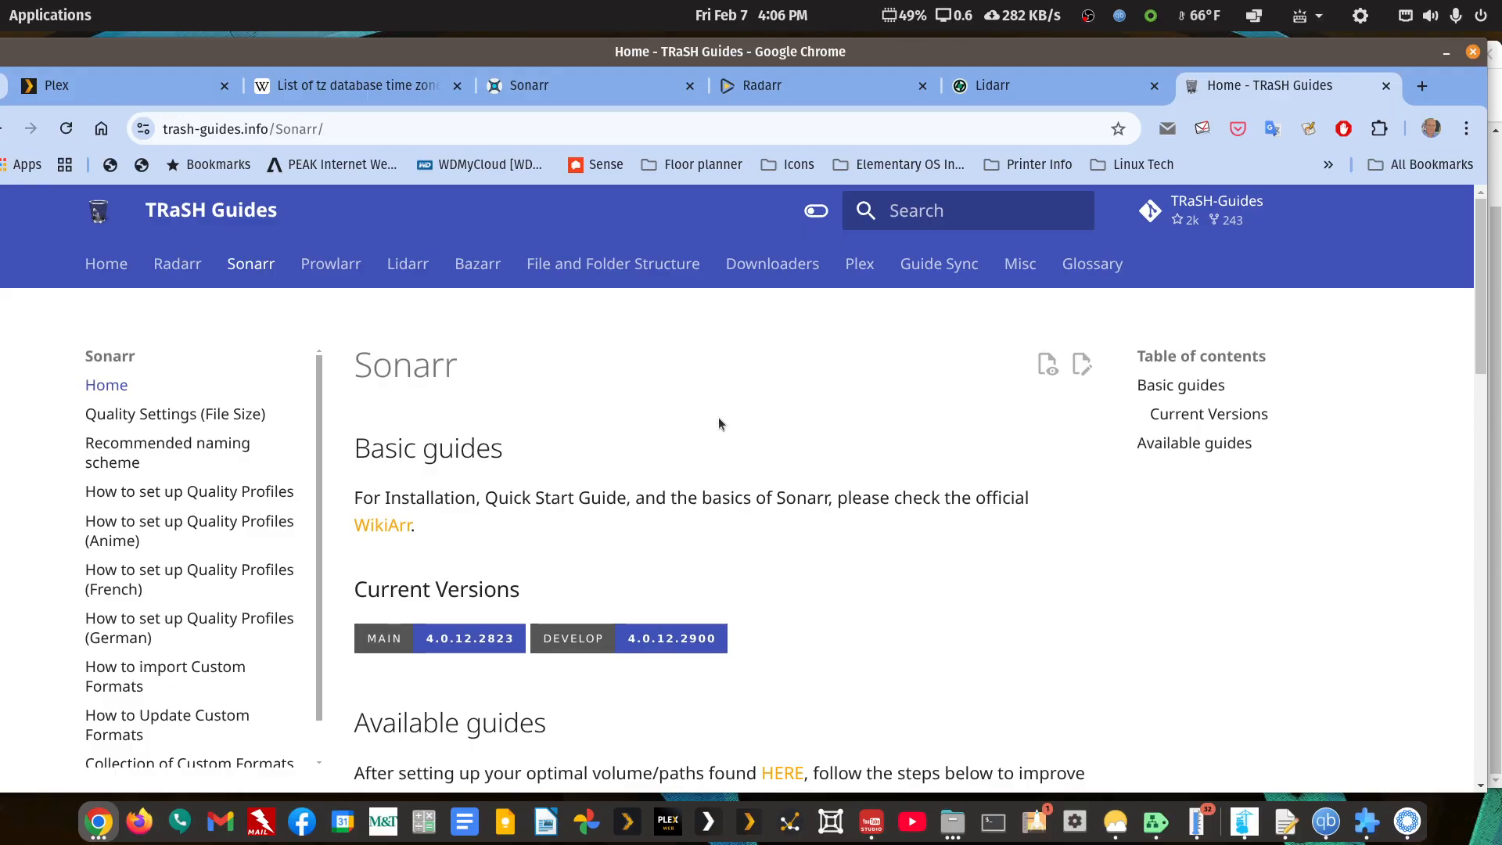
- Search Google for "trash guides" in a new tab
{"action": "scroll", "coordinate": [718, 416], "scroll_direction": "down", "scroll_amount": 4}
{"action": "scroll", "coordinate": [221, 437], "scroll_direction": "up", "scroll_amount": 4}
{"action": "left_click", "coordinate": [1420, 85]}
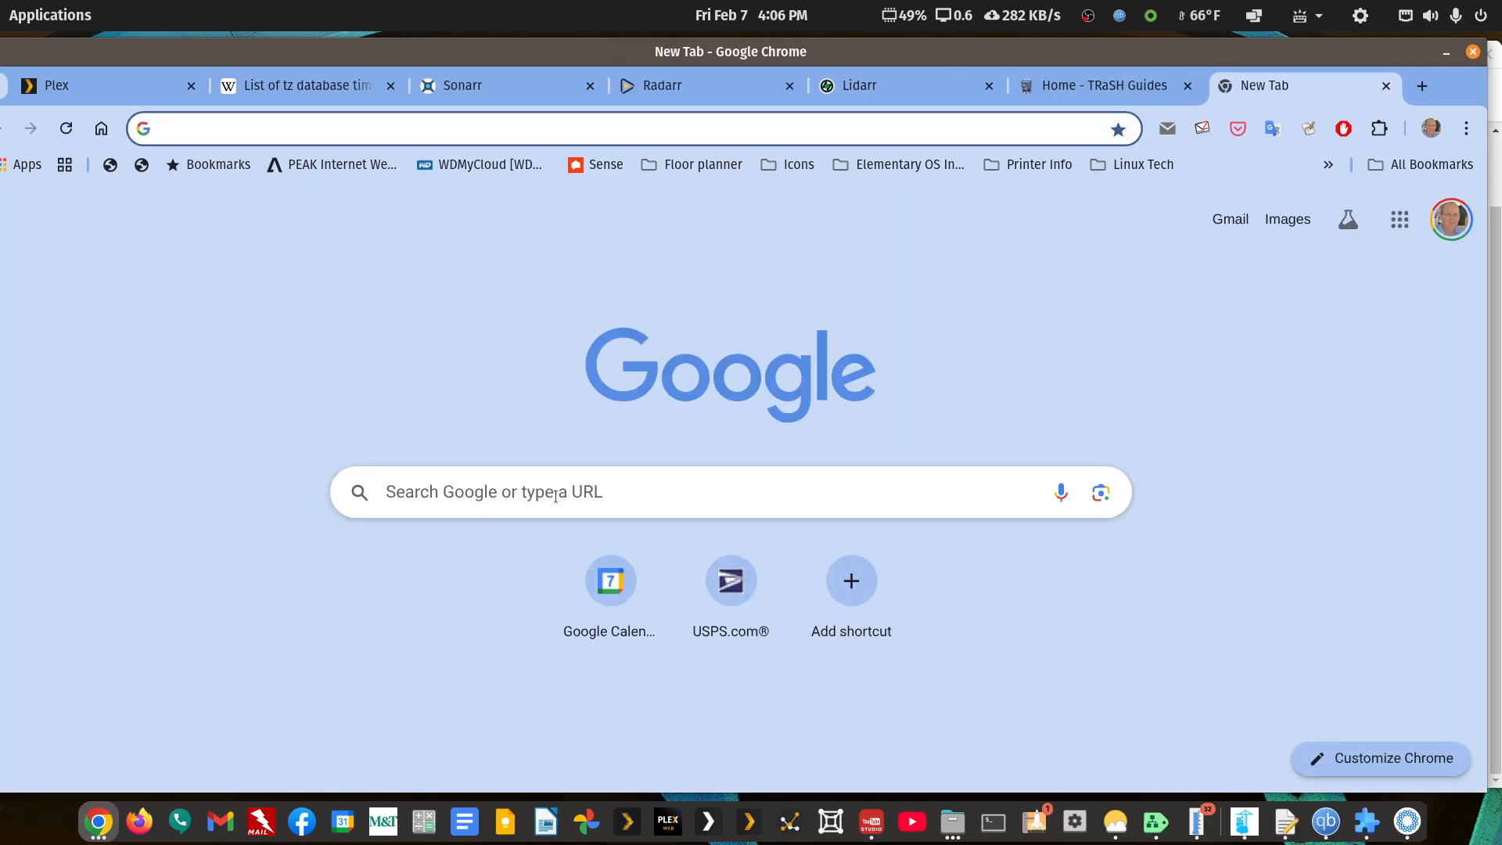
{"action": "left_click", "coordinate": [547, 504]}
{"action": "type", "text": "tras"}
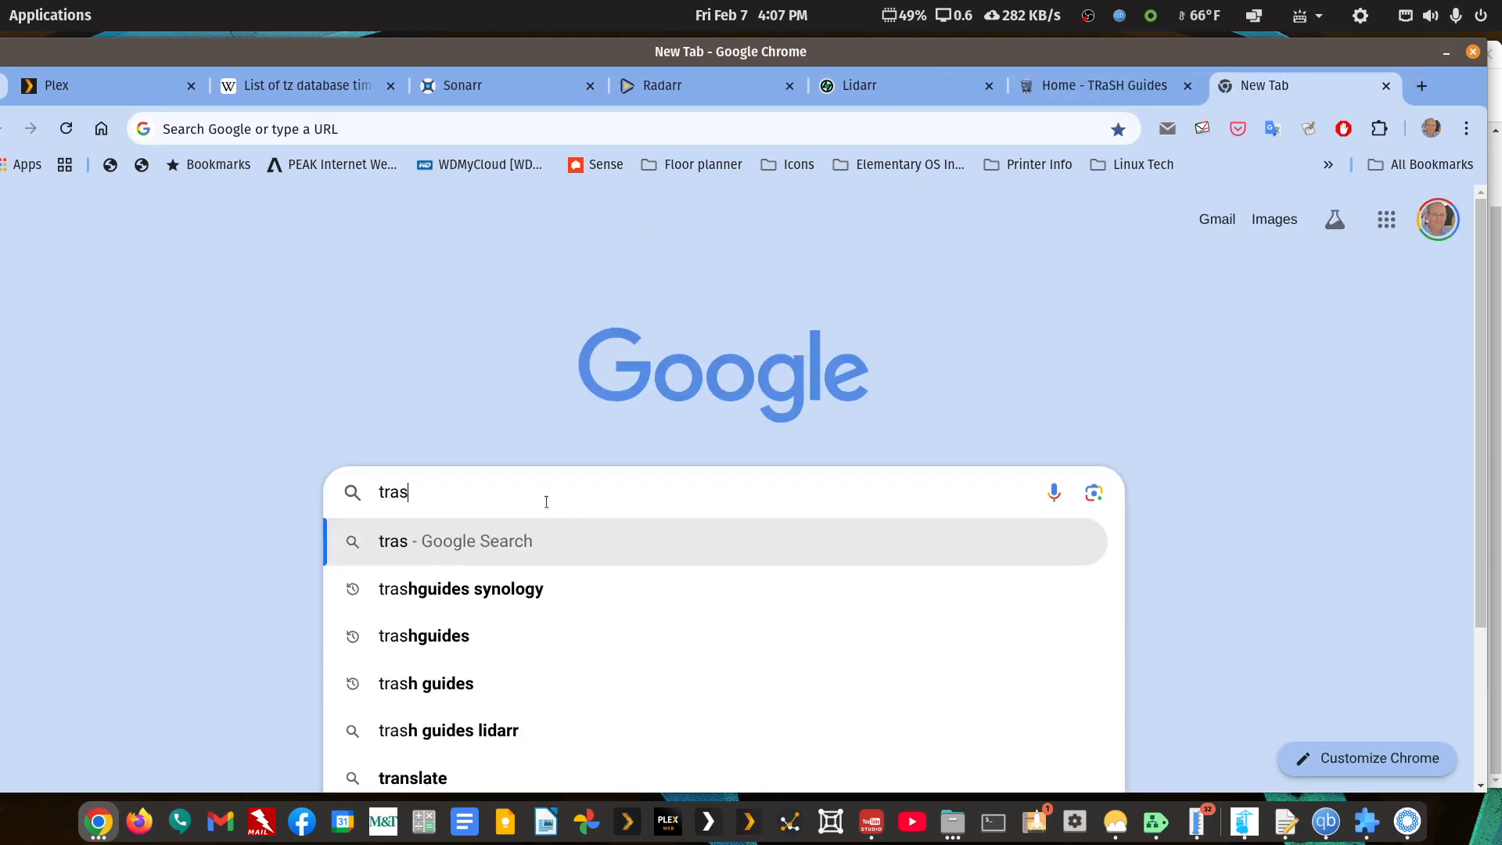
{"action": "type", "text": "h guides"}
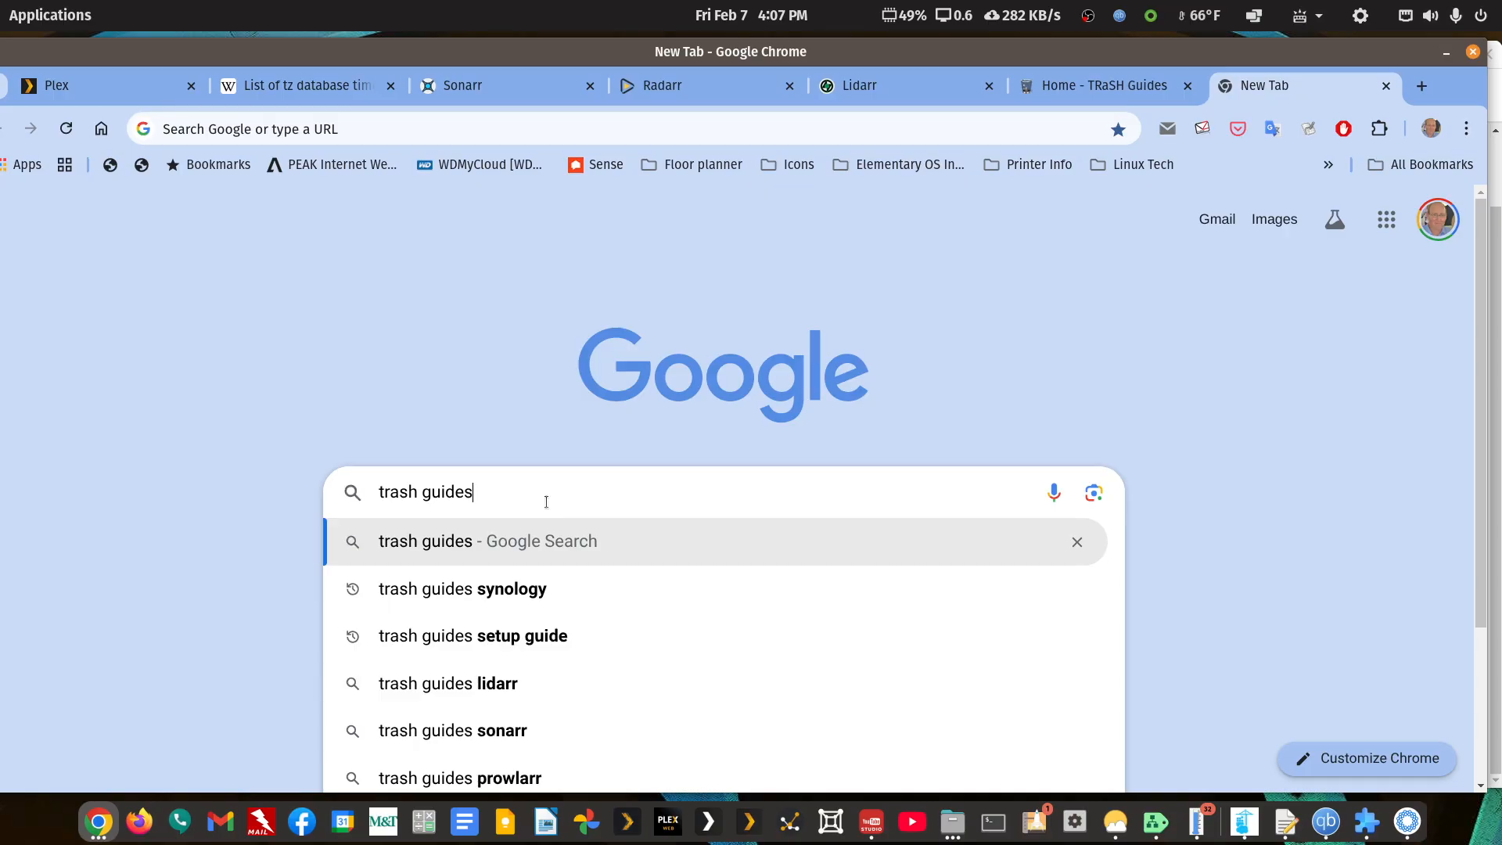
{"action": "key", "text": "Return"}
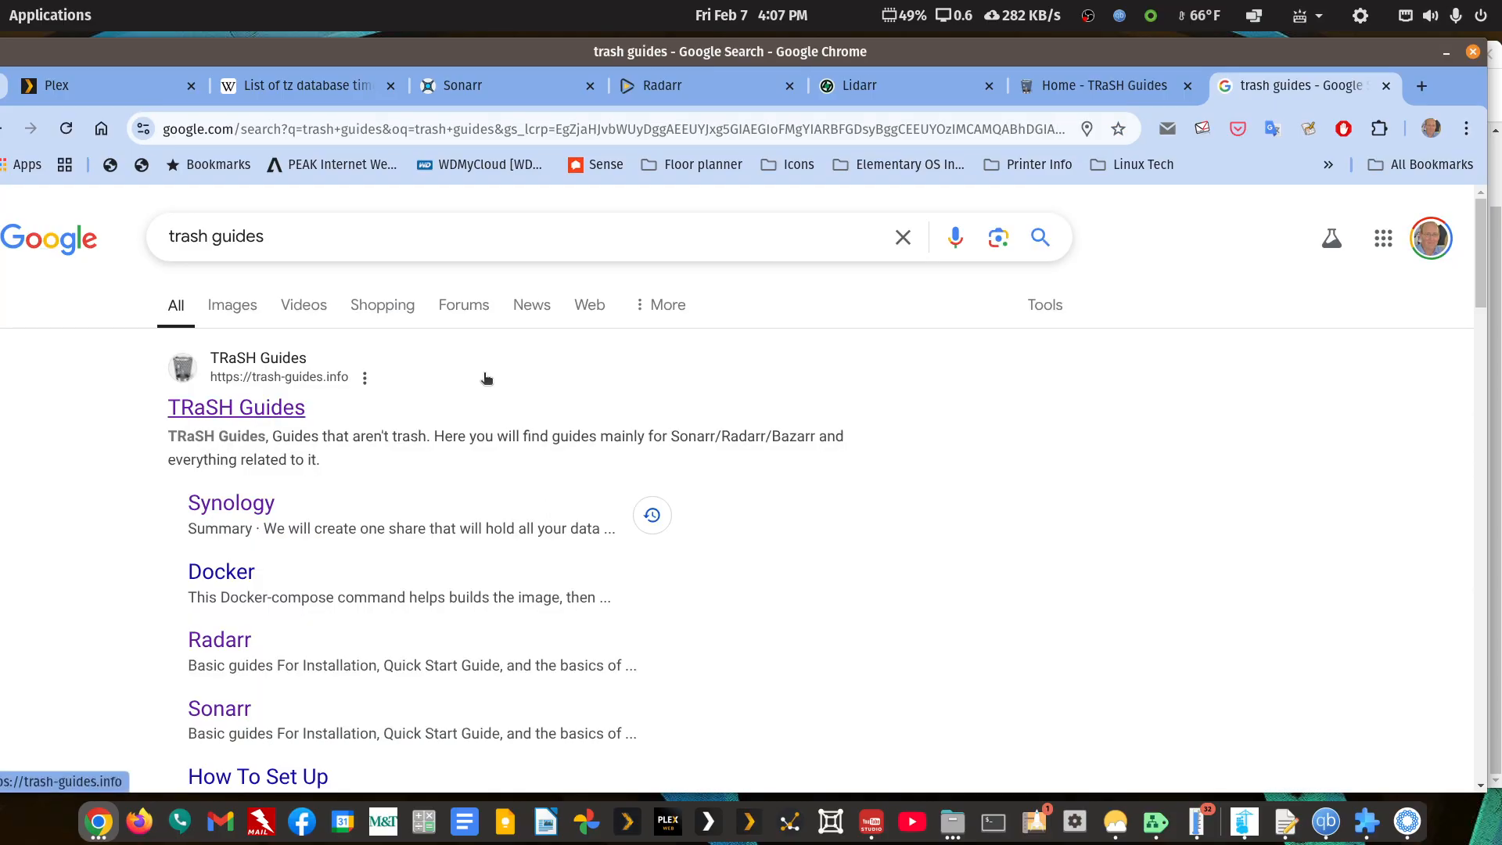
- Open the TRaSH Guides Synology setup guide from the search results and skim its instructions
{"action": "scroll", "coordinate": [485, 378], "scroll_direction": "down", "scroll_amount": 3}
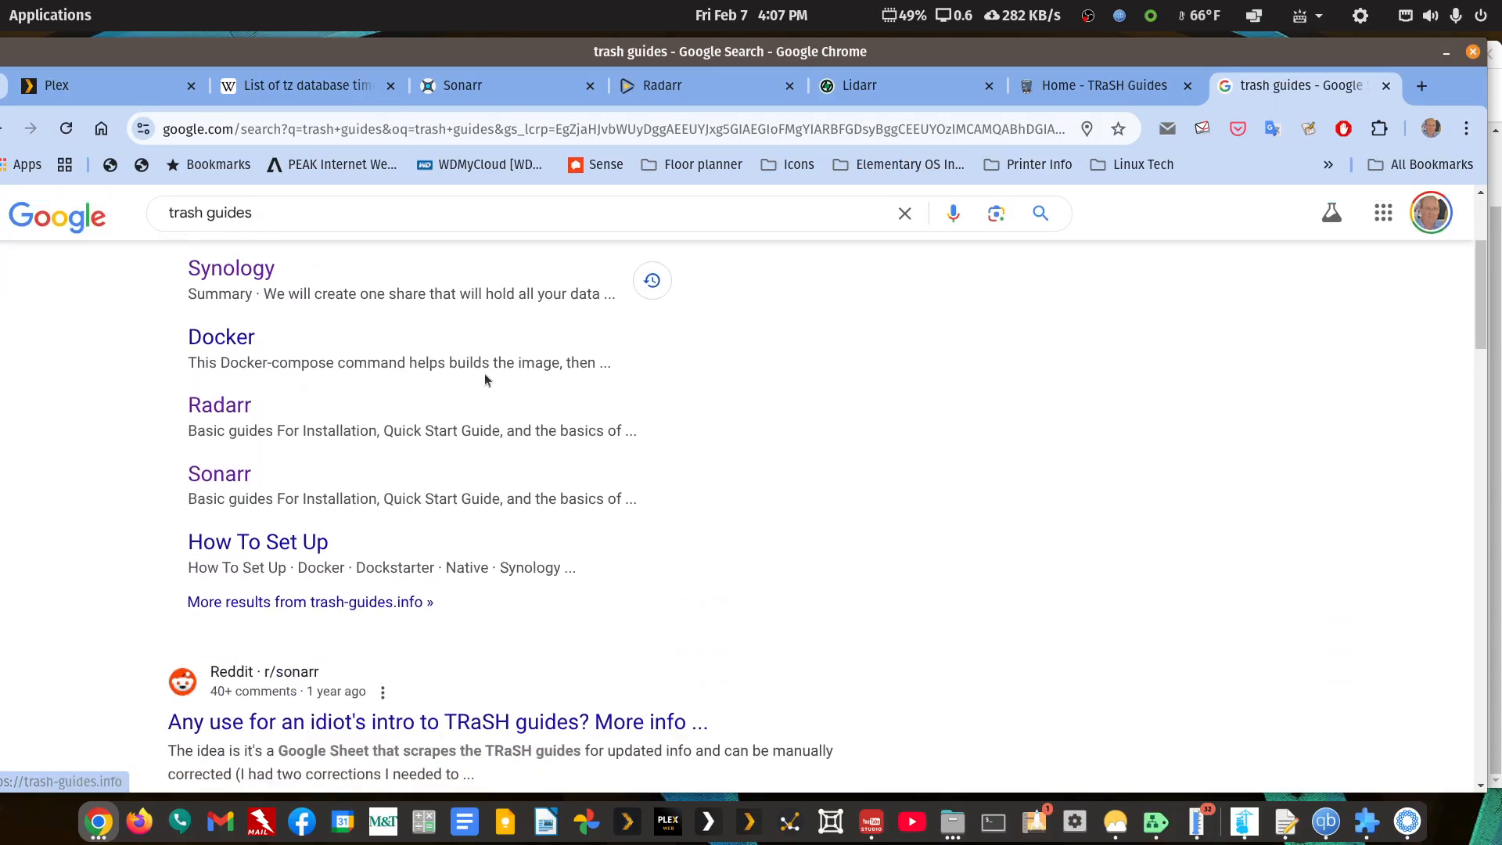
{"action": "left_click", "coordinate": [249, 275]}
{"action": "scroll", "coordinate": [681, 514], "scroll_direction": "down", "scroll_amount": 7}
{"action": "scroll", "coordinate": [681, 515], "scroll_direction": "down", "scroll_amount": 20}
{"action": "scroll", "coordinate": [681, 512], "scroll_direction": "down", "scroll_amount": 9}
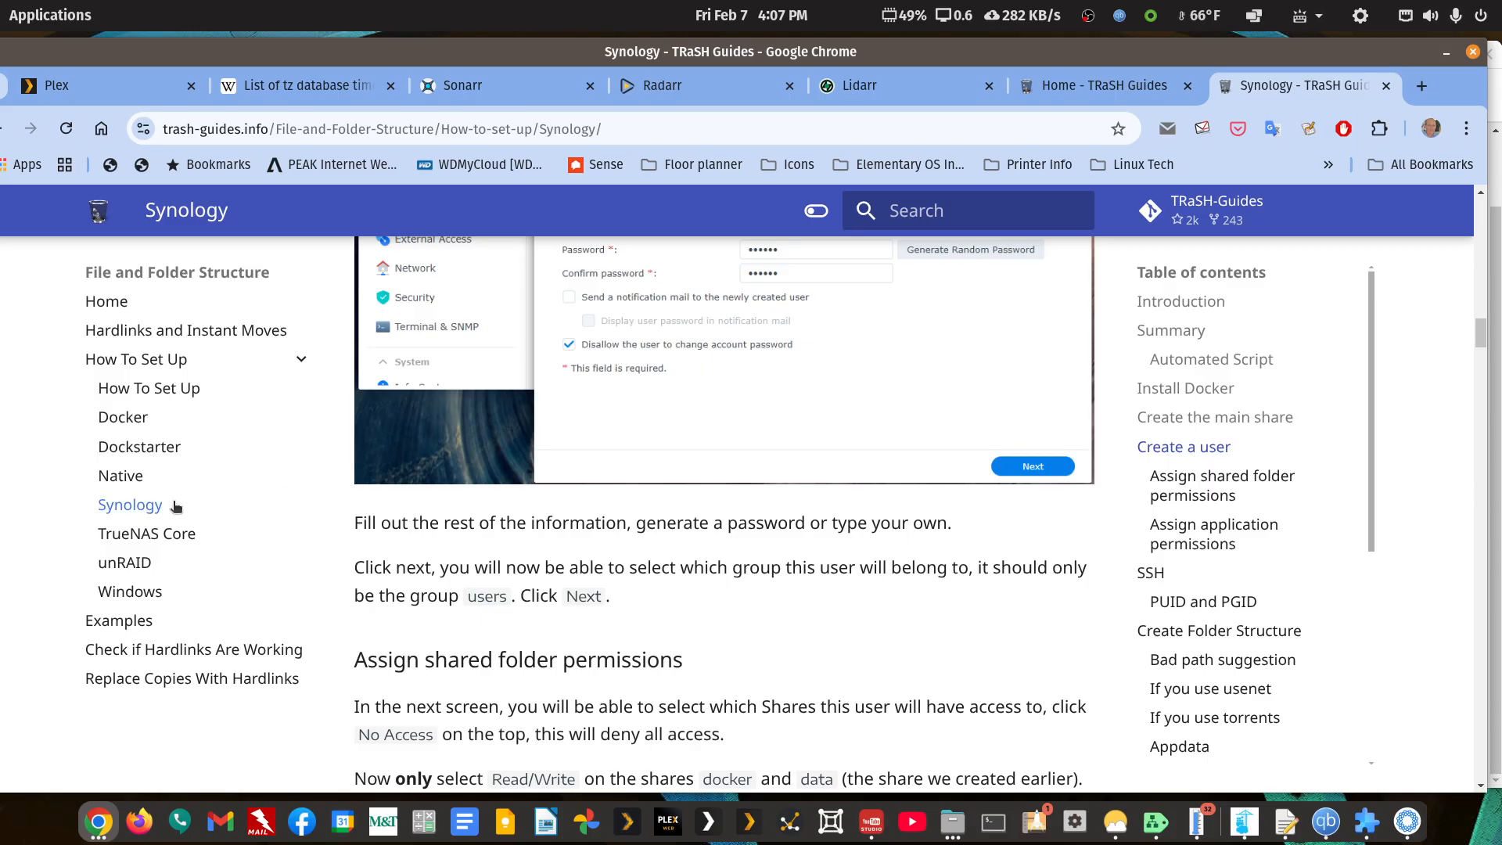
{"action": "scroll", "coordinate": [176, 507], "scroll_direction": "down", "scroll_amount": 5}
- Look through the Native, unRAID, Windows and Docker setup guides, ending on the Docker guide
{"action": "left_click", "coordinate": [124, 476]}
{"action": "scroll", "coordinate": [152, 500], "scroll_direction": "down", "scroll_amount": 1}
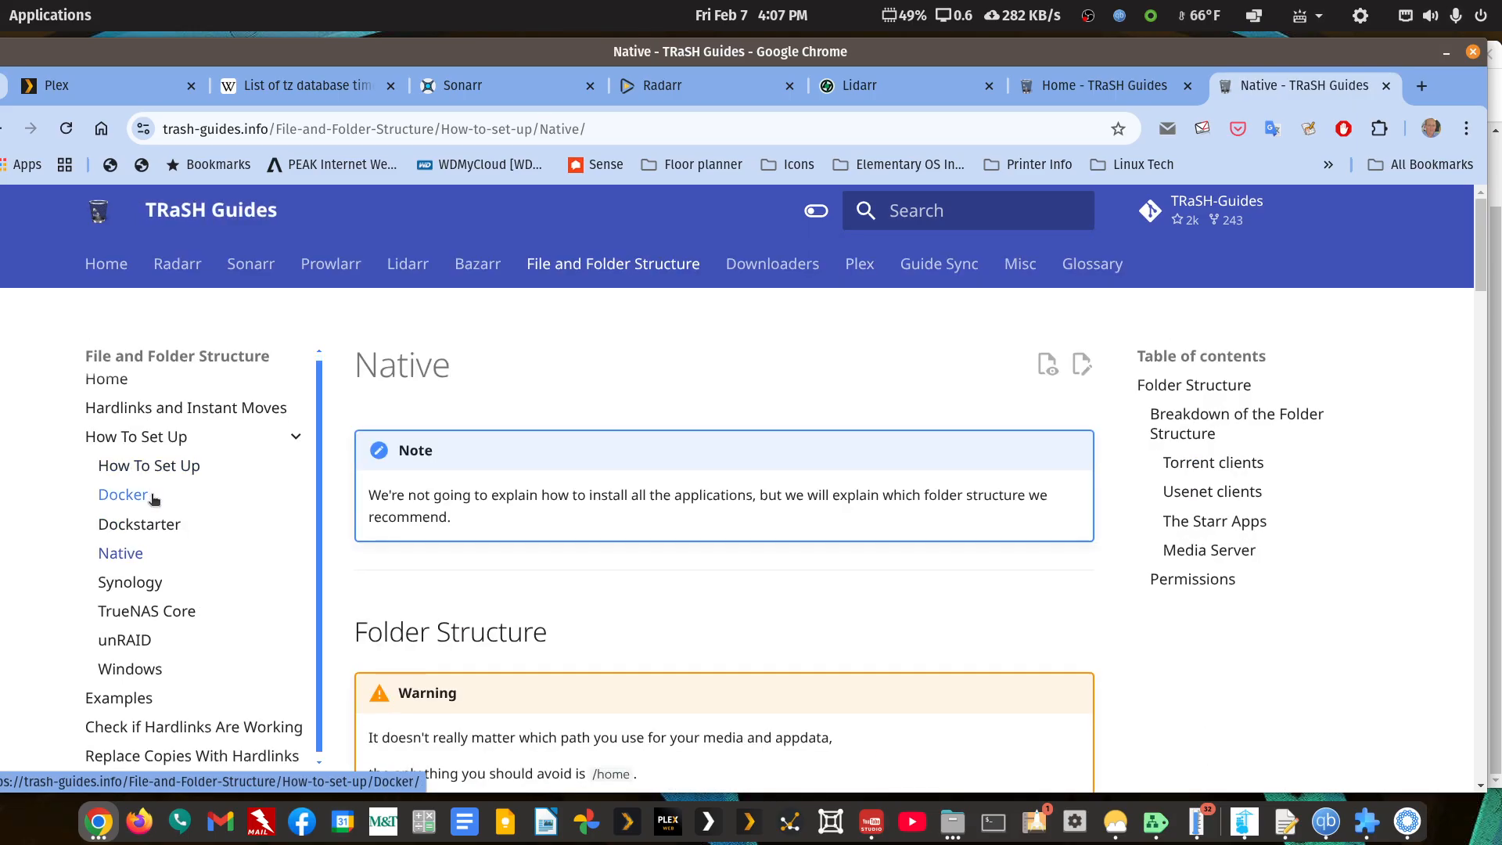
{"action": "left_click", "coordinate": [135, 640]}
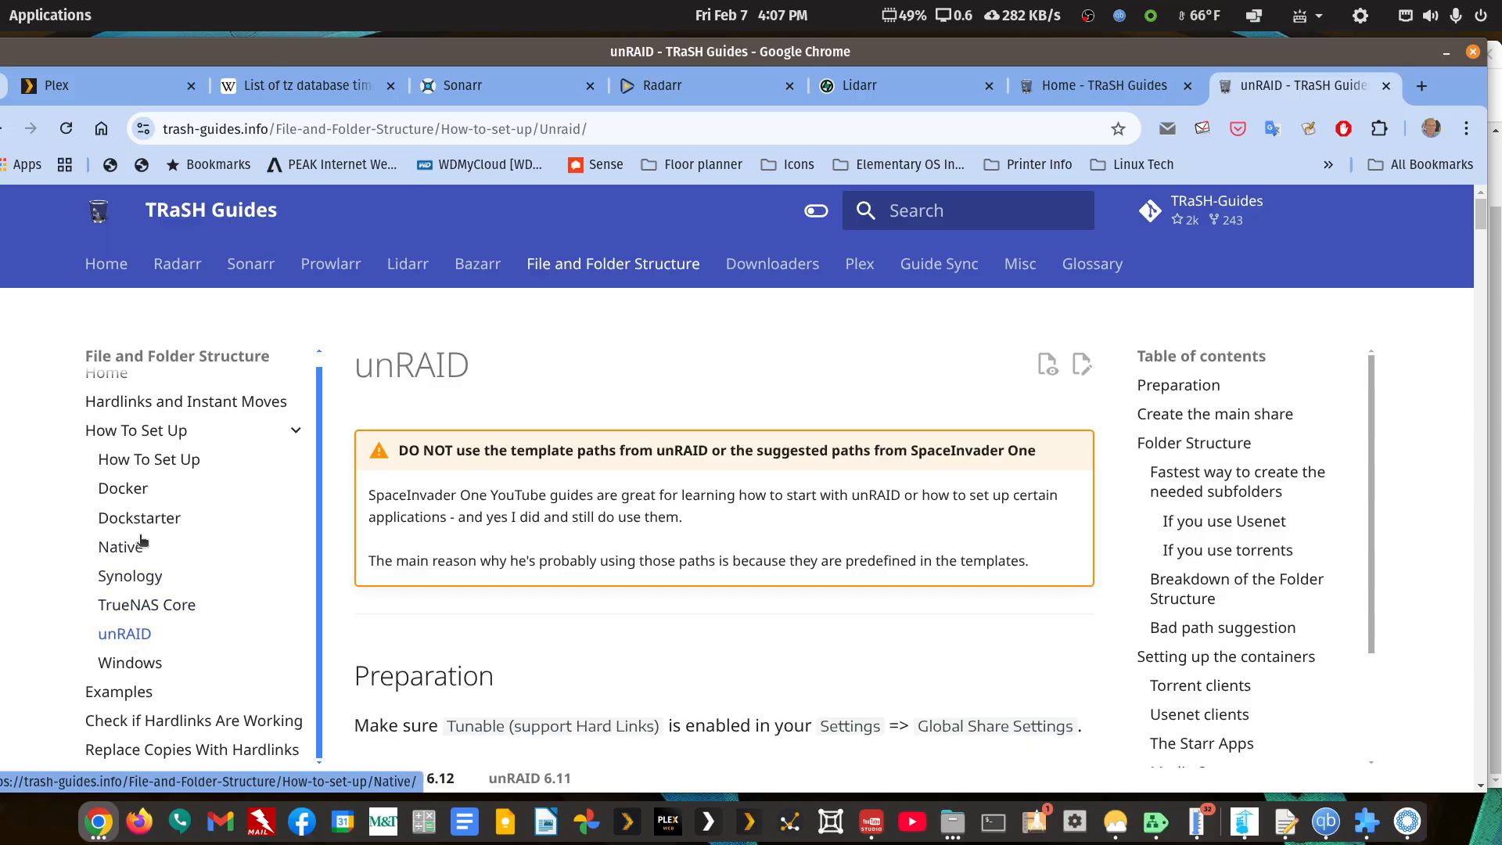
{"action": "left_click", "coordinate": [140, 664]}
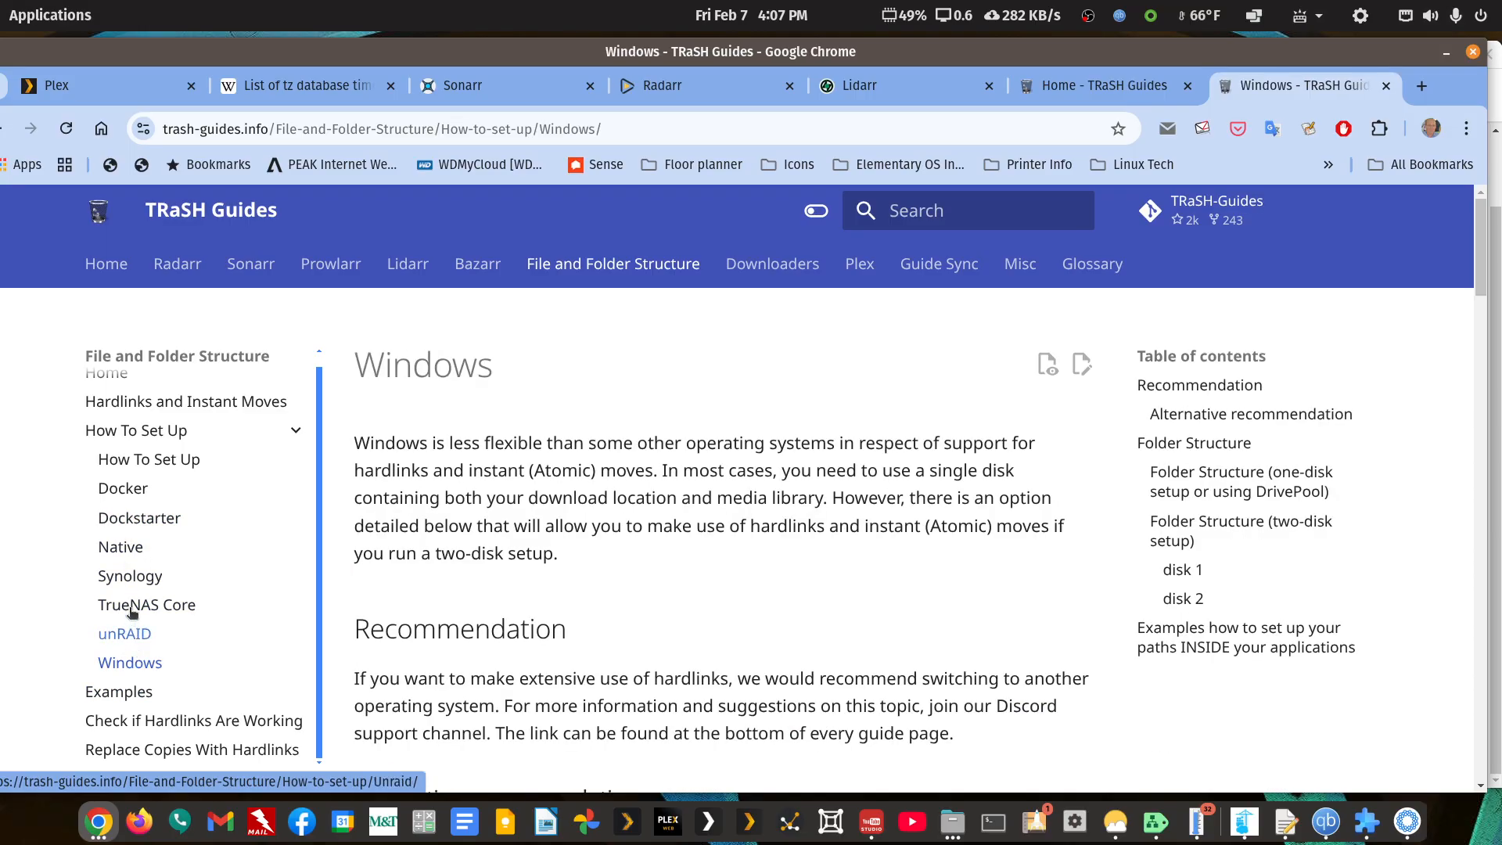
{"action": "left_click", "coordinate": [131, 545]}
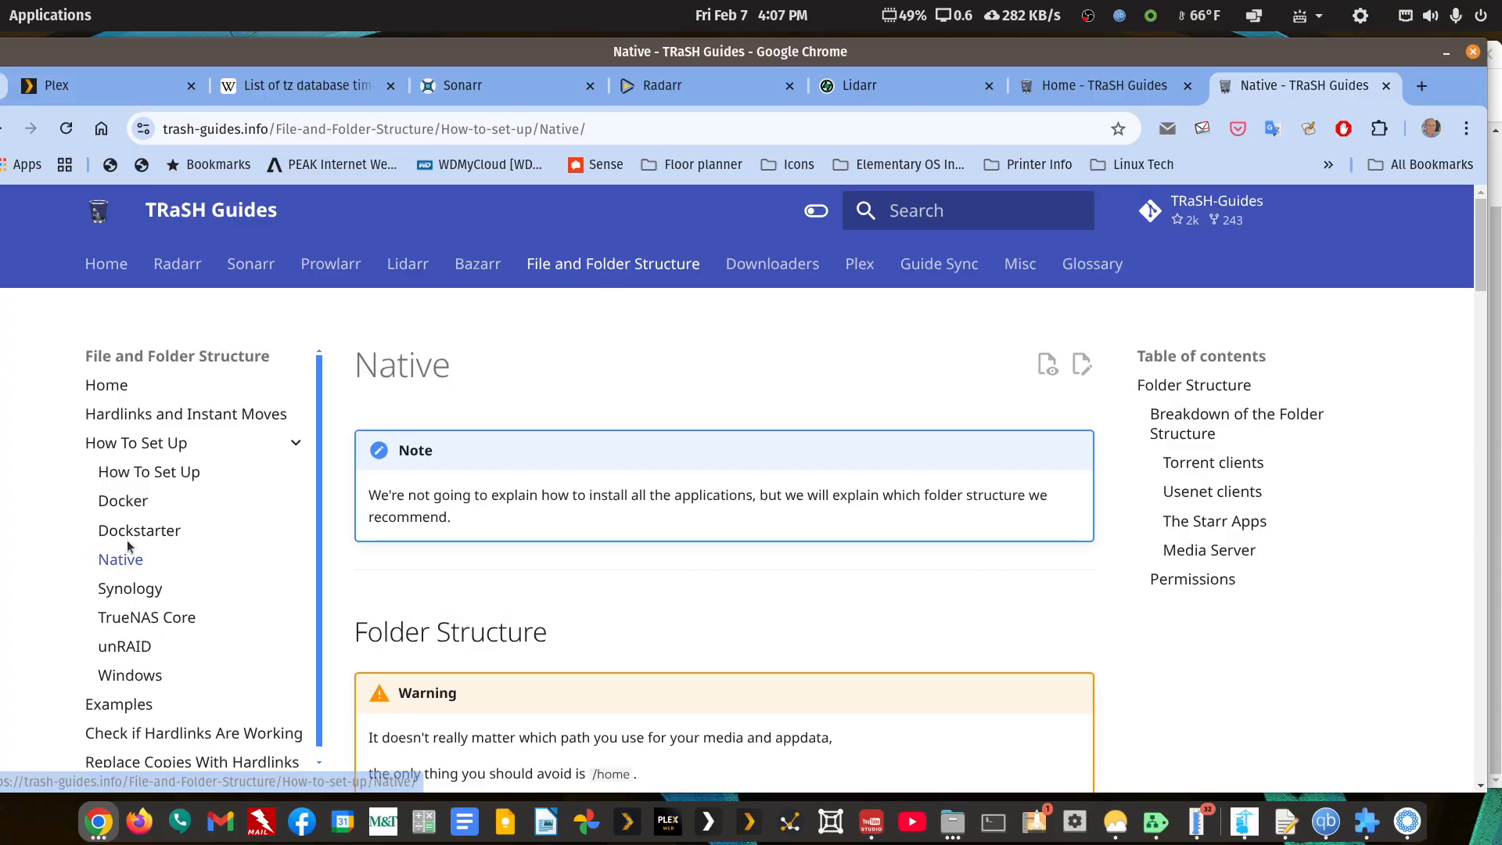
{"action": "left_click", "coordinate": [131, 505]}
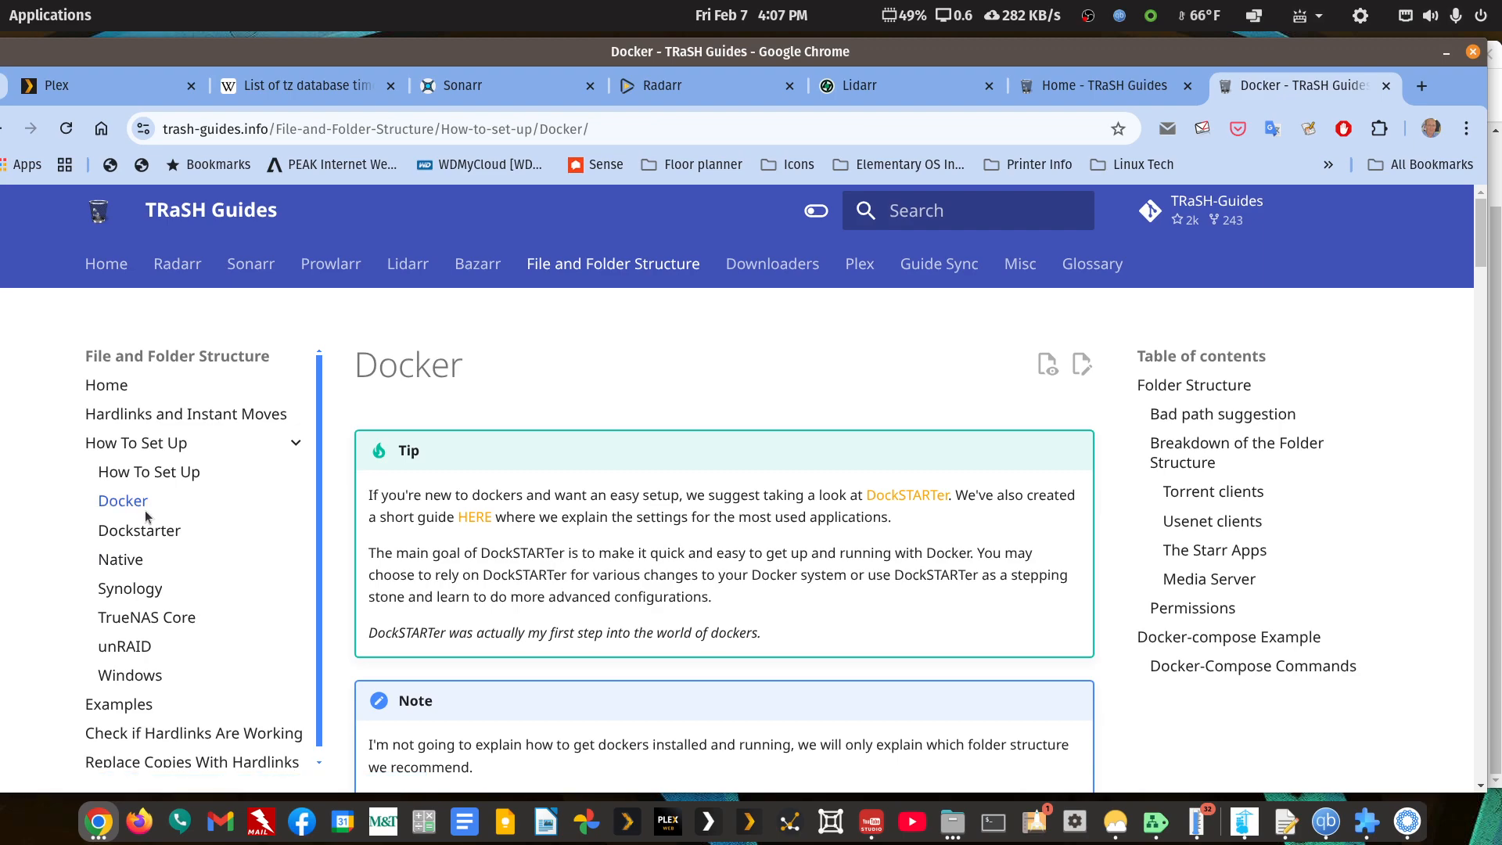
{"action": "scroll", "coordinate": [194, 560], "scroll_direction": "down", "scroll_amount": 1}
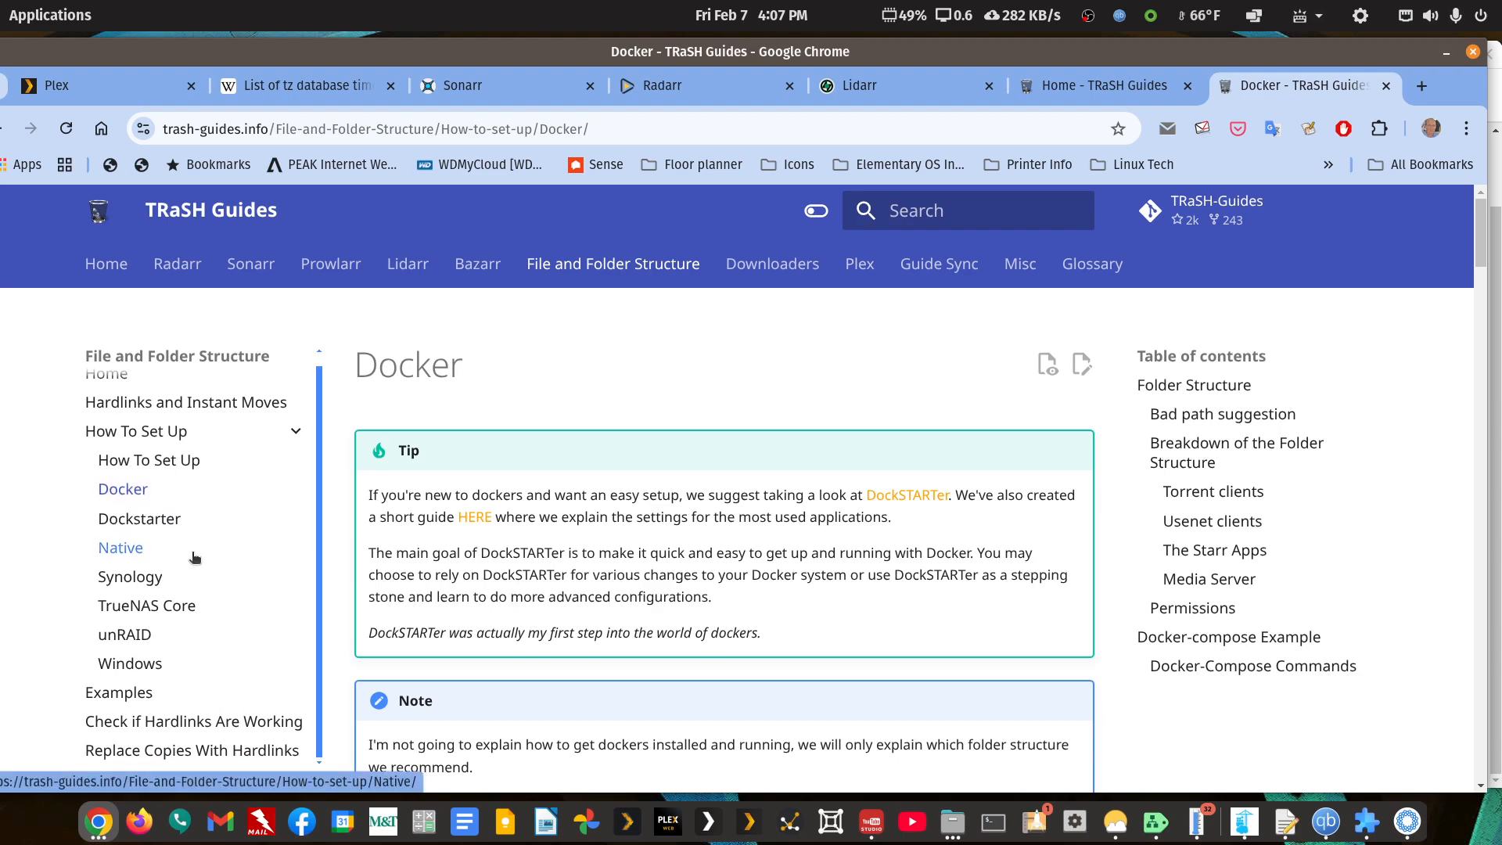
- Open the Check if Hardlinks Are Working guide and skim its Mac and Linux checking methods
{"action": "left_click", "coordinate": [167, 723]}
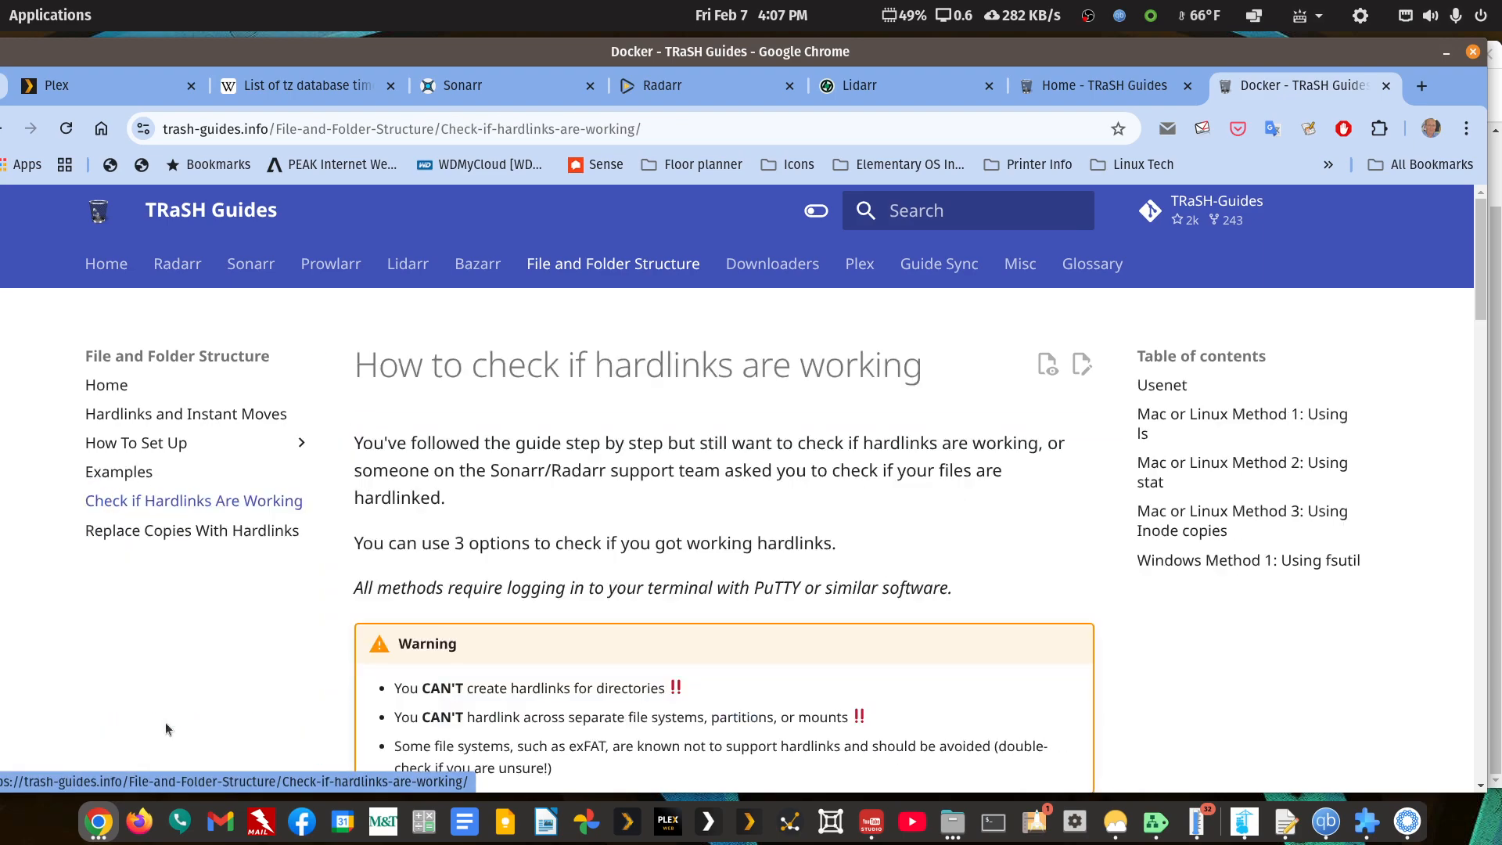
{"action": "scroll", "coordinate": [286, 684], "scroll_direction": "down", "scroll_amount": 4}
{"action": "scroll", "coordinate": [286, 687], "scroll_direction": "down", "scroll_amount": 5}
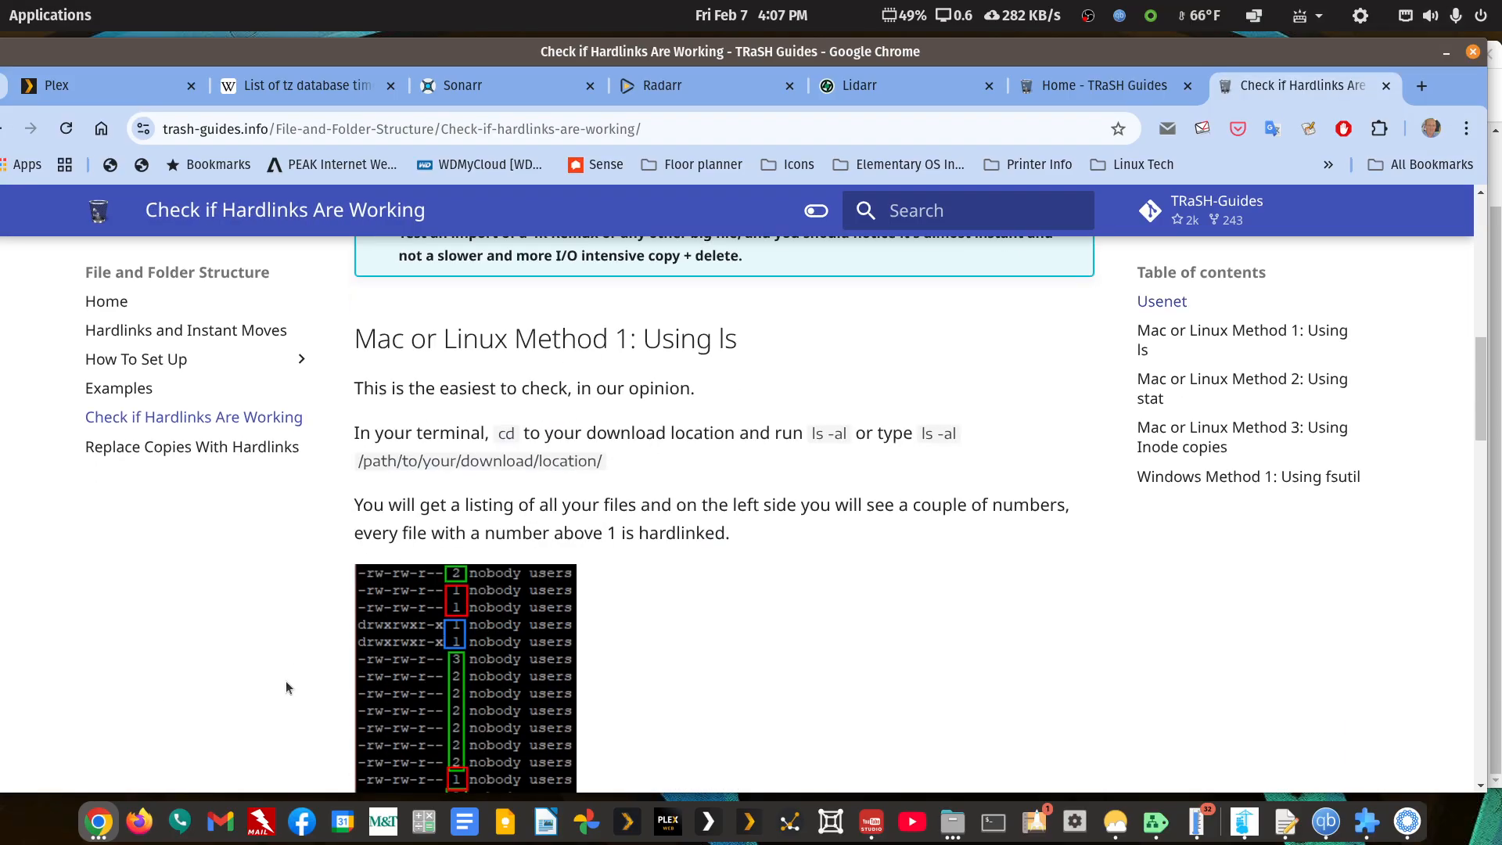
{"action": "scroll", "coordinate": [287, 681], "scroll_direction": "up", "scroll_amount": 10}
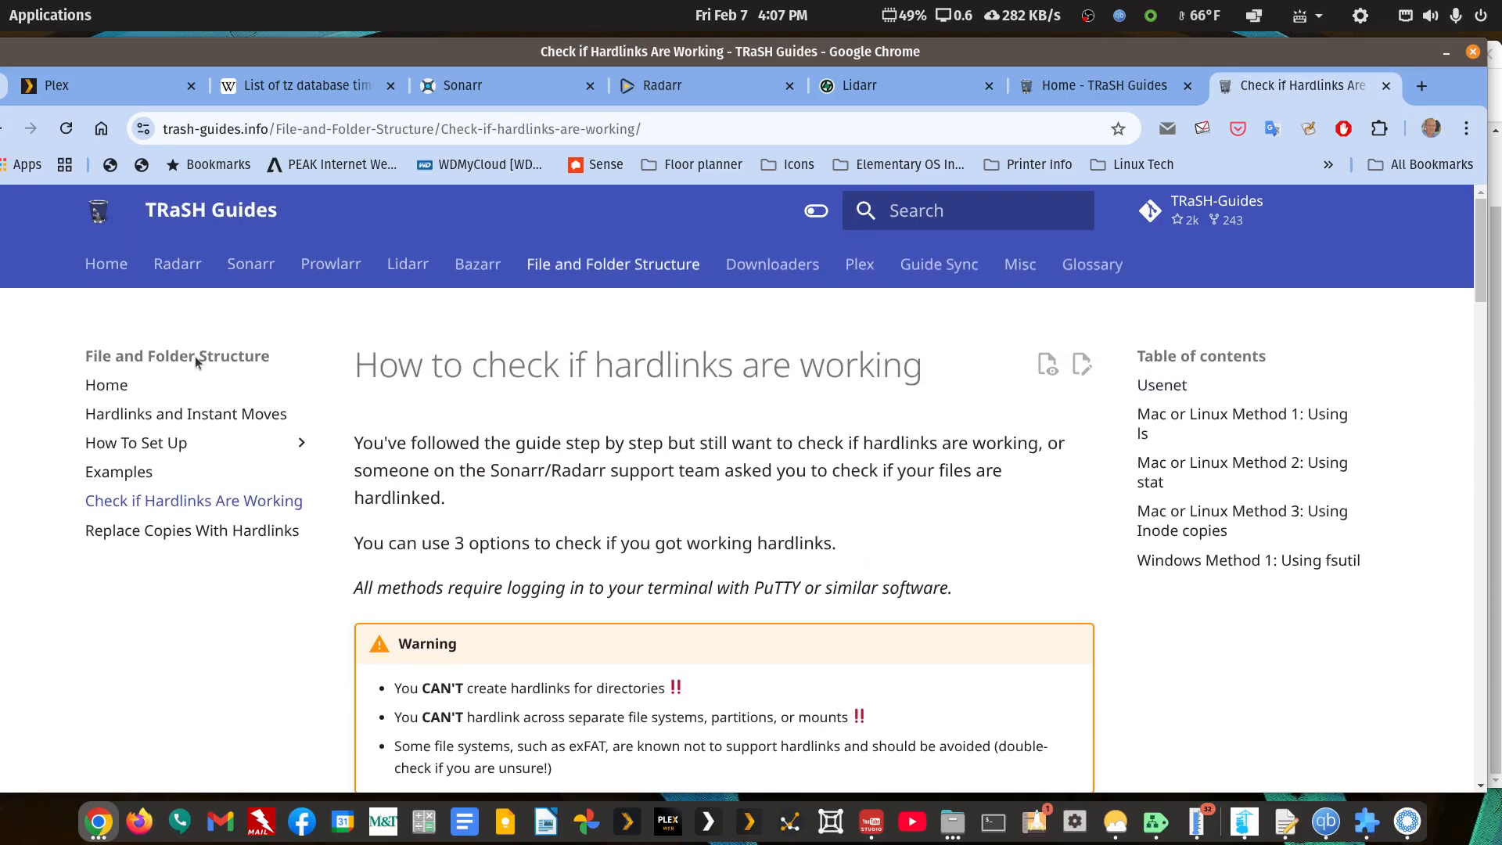
{"action": "scroll", "coordinate": [637, 551], "scroll_direction": "down", "scroll_amount": 10}
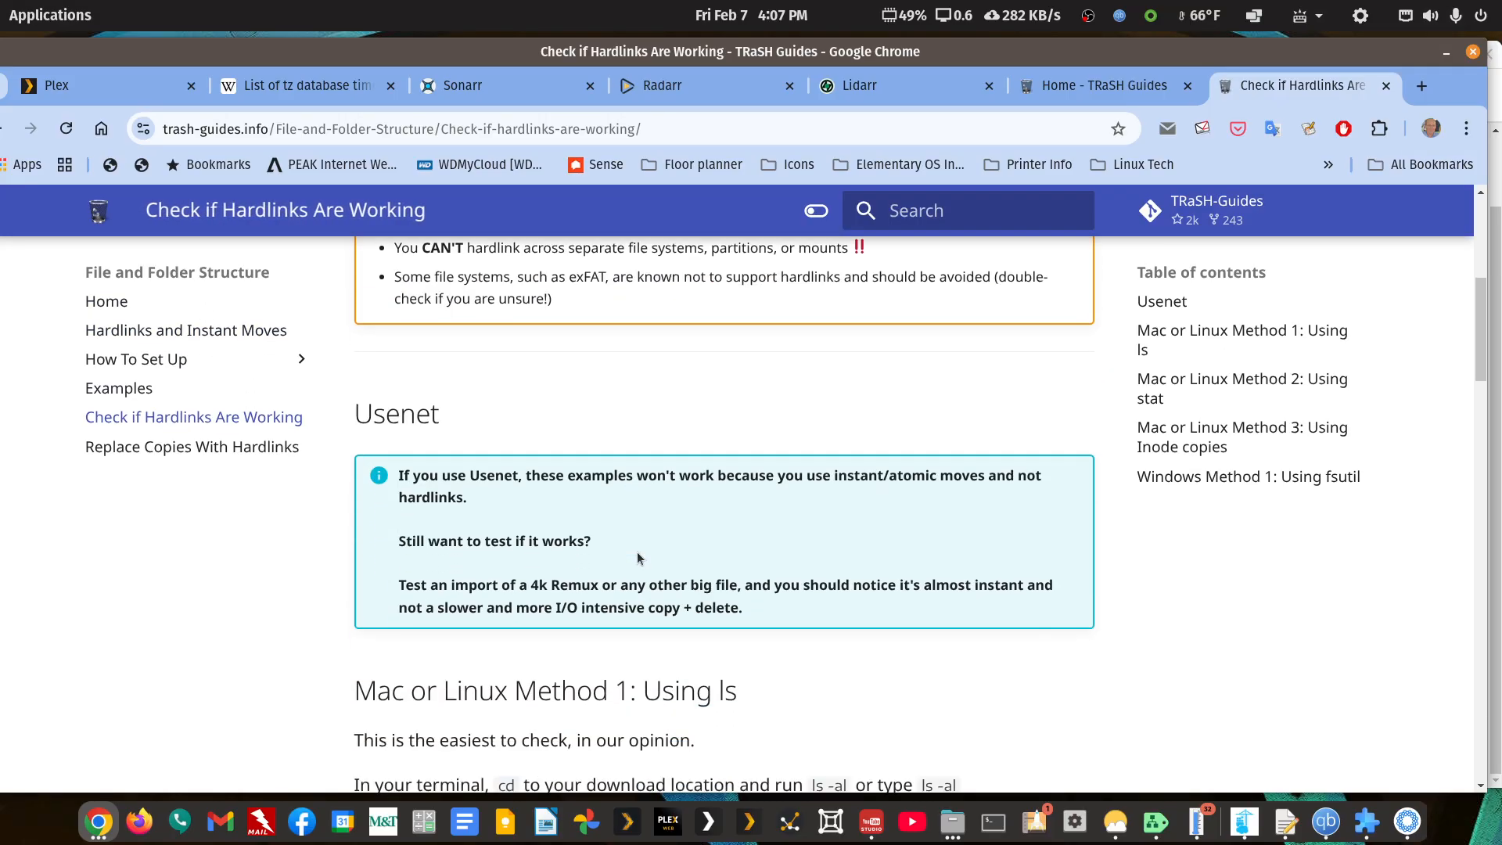
{"action": "scroll", "coordinate": [636, 552], "scroll_direction": "down", "scroll_amount": 13}
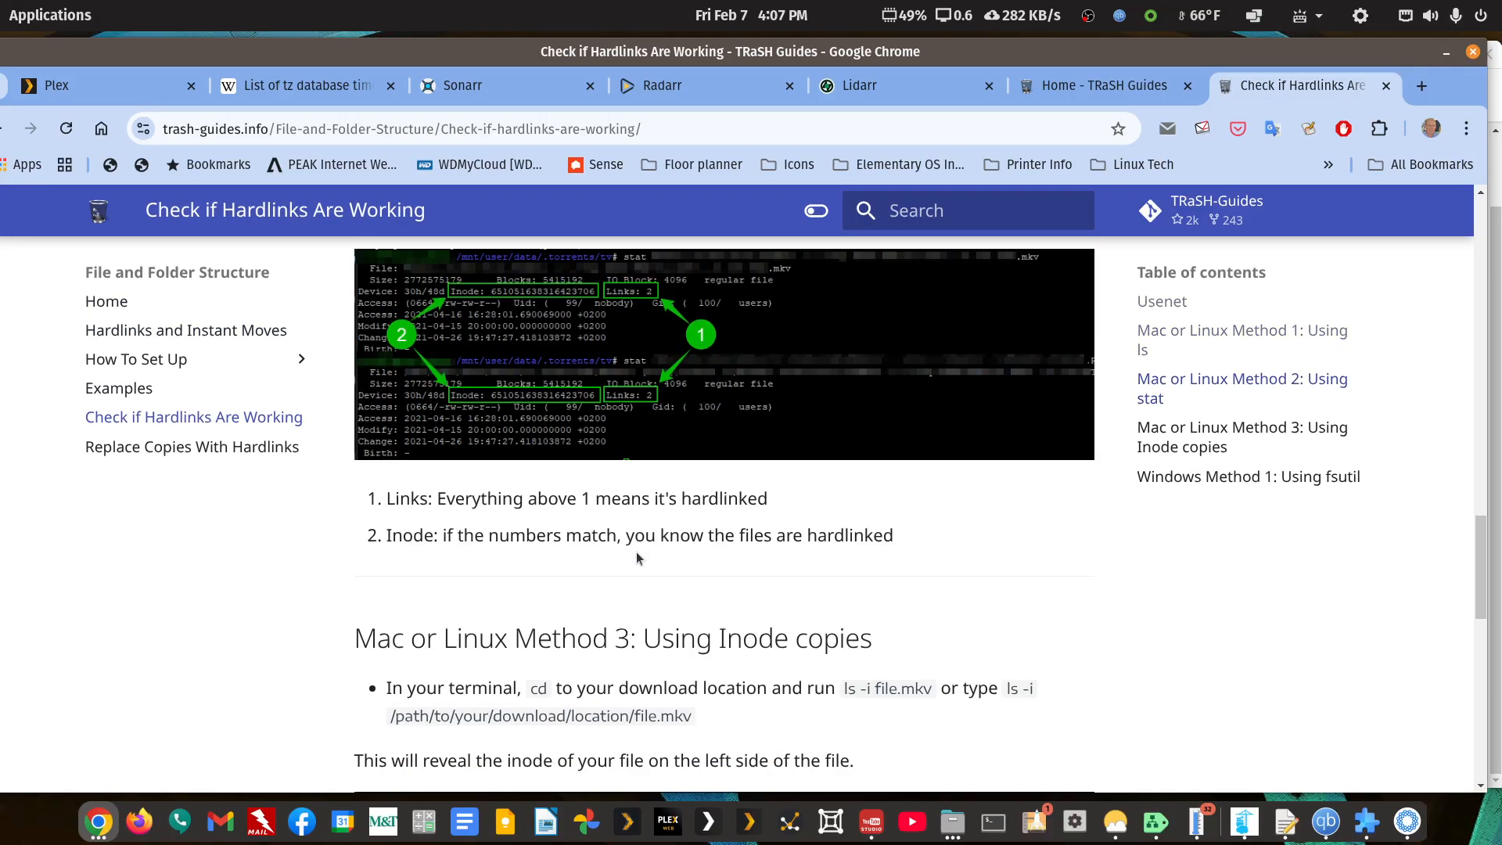
- Open the Hardlinks and Instant Moves guide and skim its description and FAQ
{"action": "scroll", "coordinate": [636, 552], "scroll_direction": "up", "scroll_amount": 8}
{"action": "left_click", "coordinate": [144, 332]}
{"action": "scroll", "coordinate": [721, 547], "scroll_direction": "down", "scroll_amount": 3}
{"action": "scroll", "coordinate": [722, 544], "scroll_direction": "down", "scroll_amount": 8}
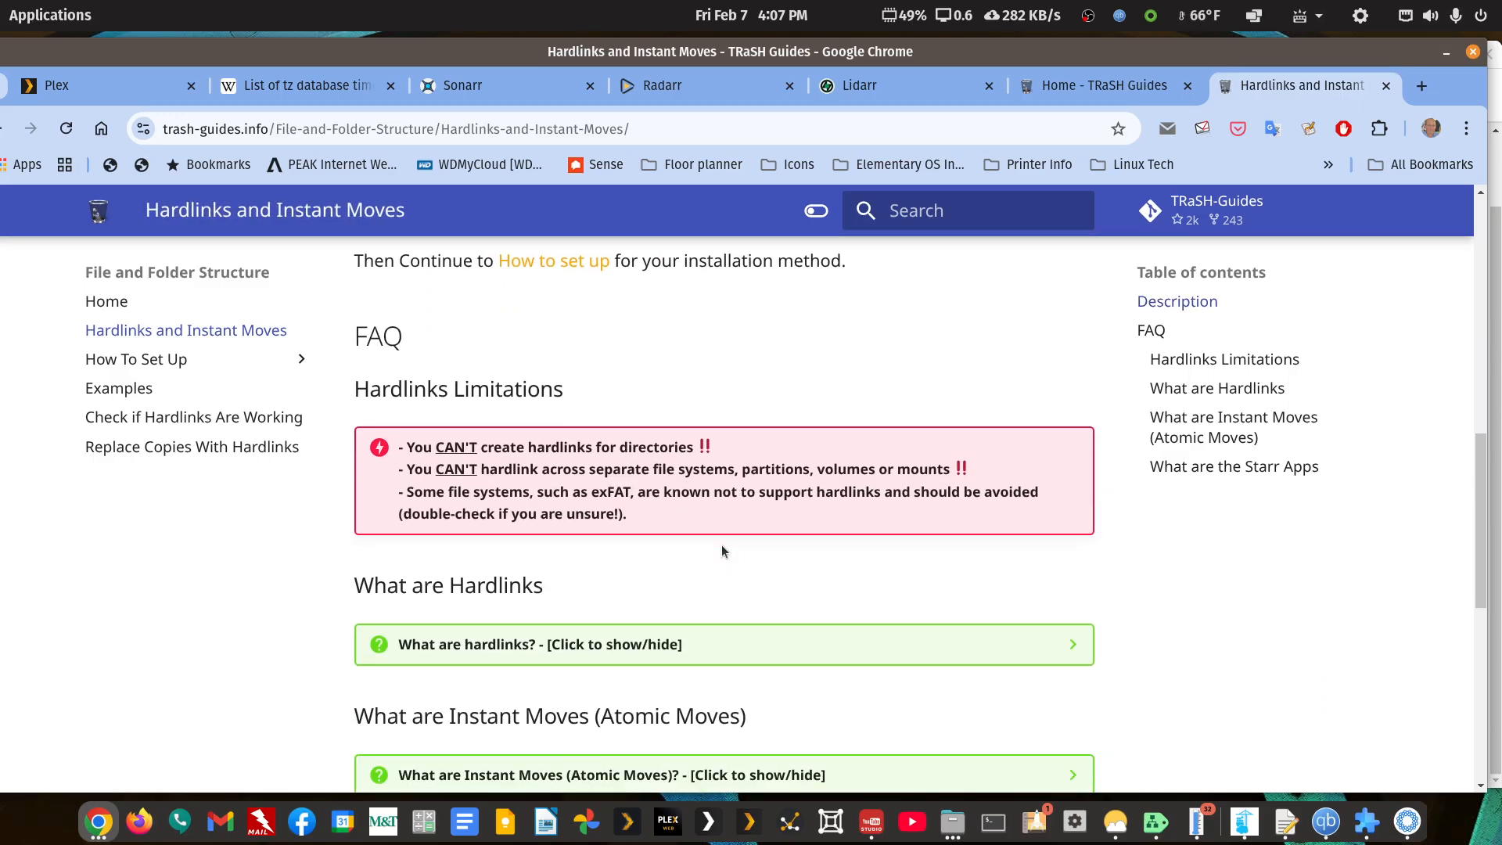
{"action": "scroll", "coordinate": [722, 545], "scroll_direction": "down", "scroll_amount": 5}
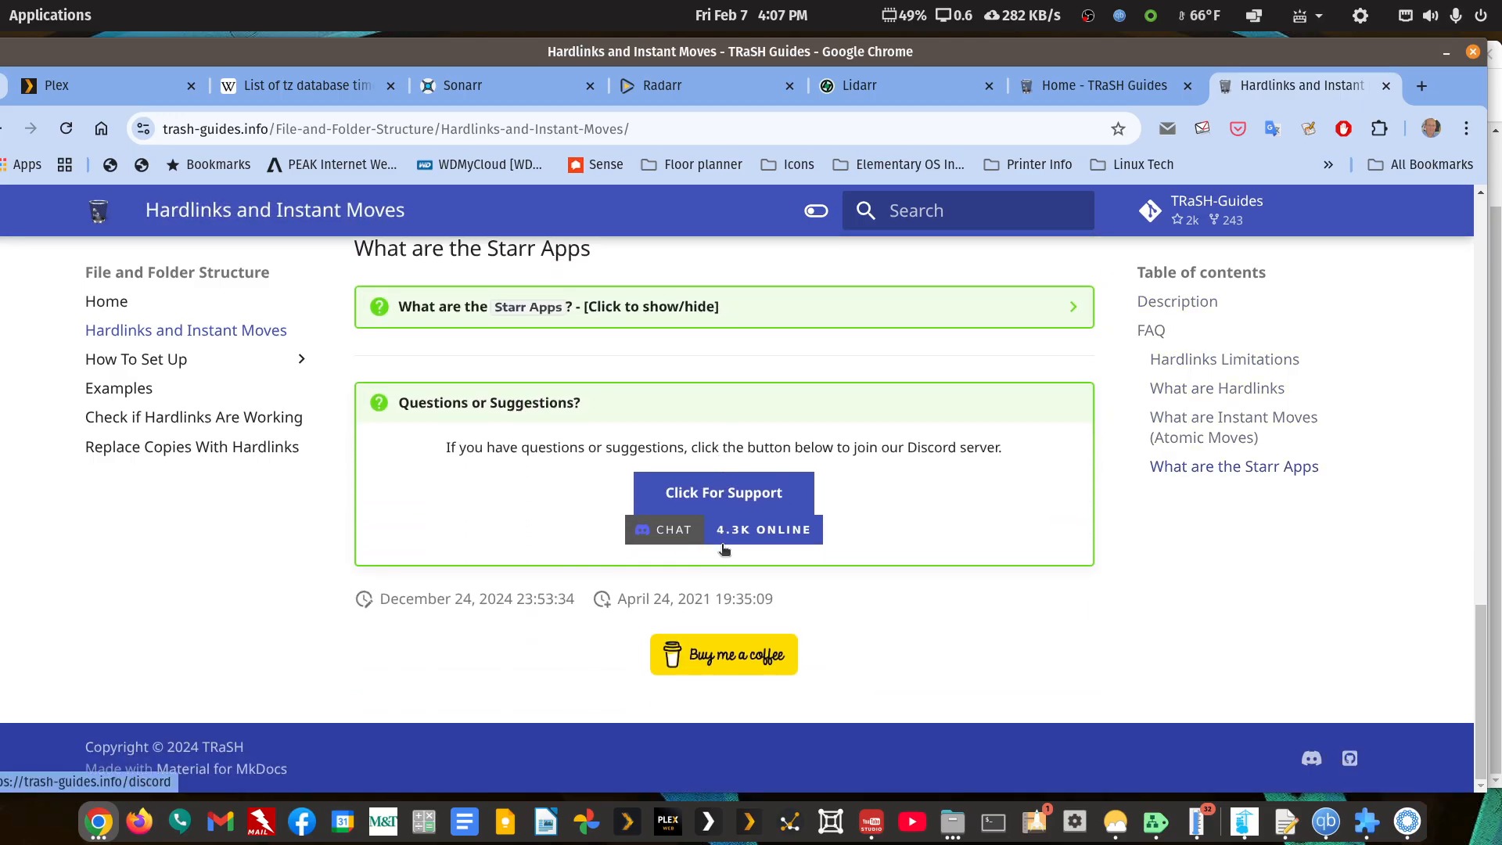
{"action": "scroll", "coordinate": [723, 550], "scroll_direction": "up", "scroll_amount": 15}
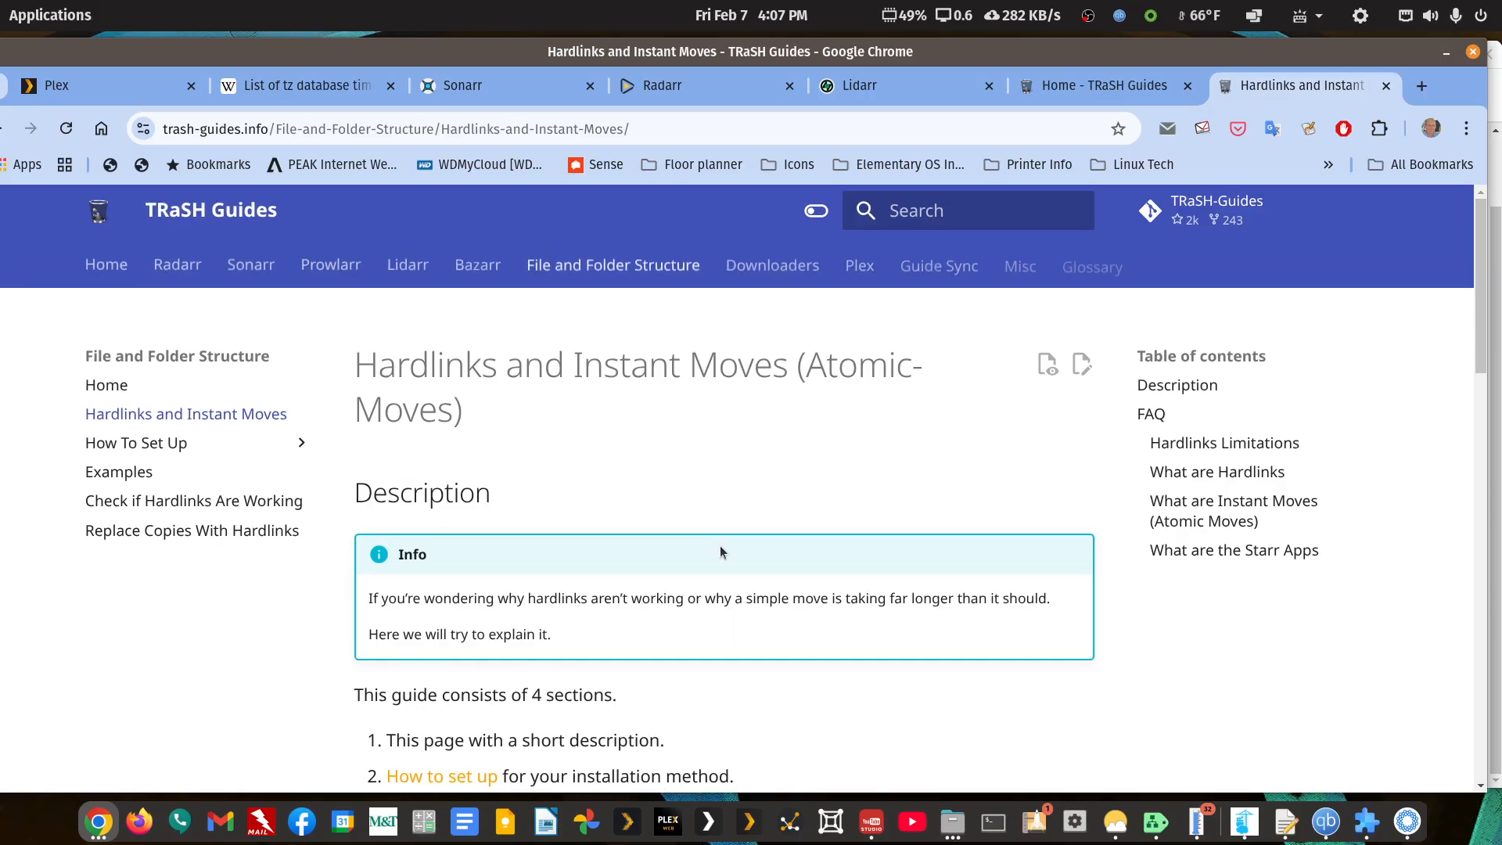
- Open the TRaSH Guides home page and skim it through the contributors list
{"action": "left_click", "coordinate": [105, 264]}
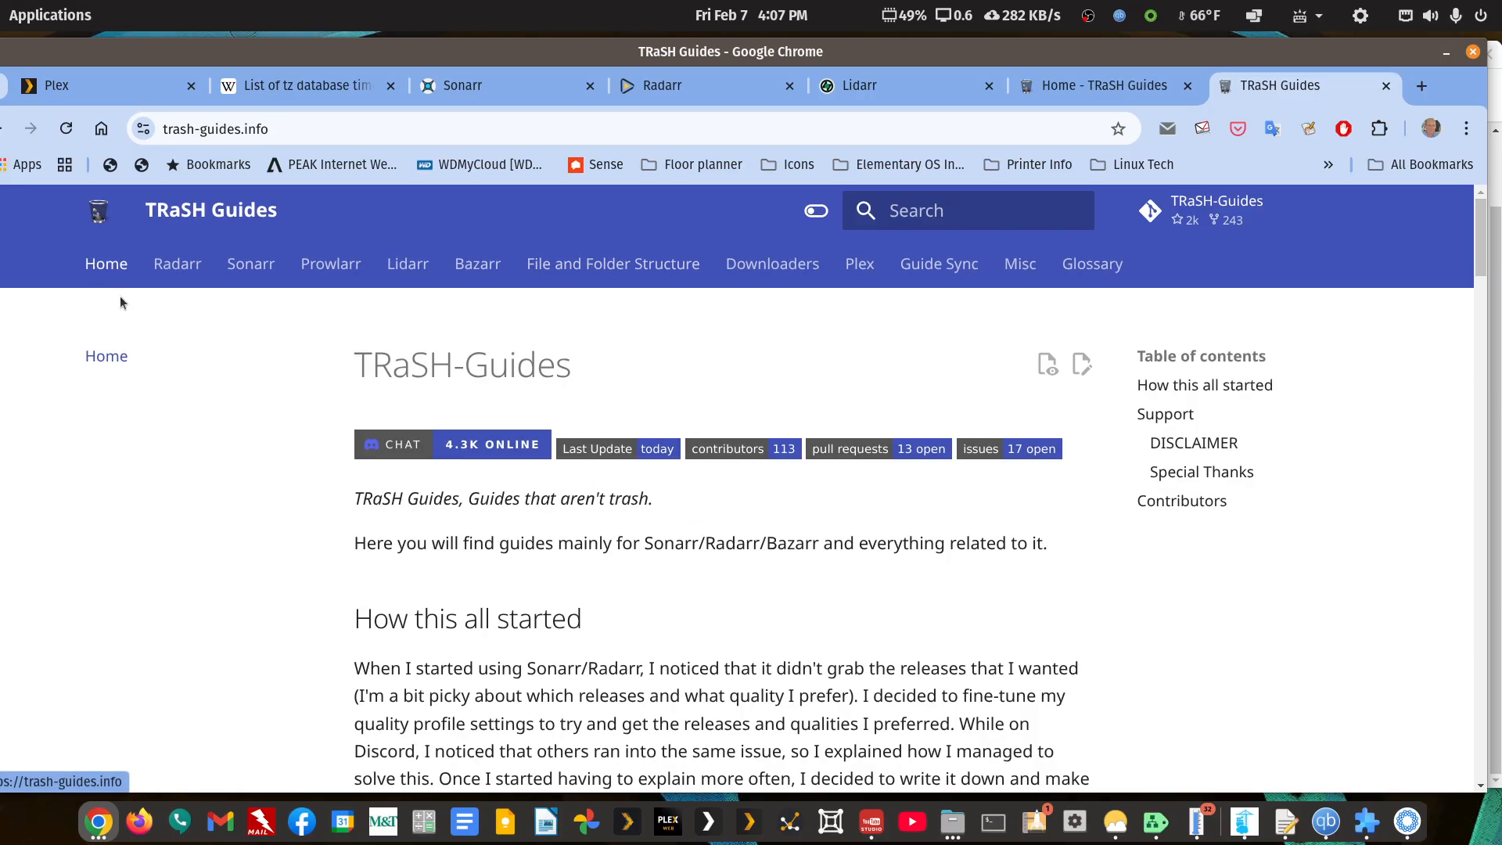
{"action": "scroll", "coordinate": [387, 555], "scroll_direction": "down", "scroll_amount": 6}
{"action": "scroll", "coordinate": [387, 557], "scroll_direction": "down", "scroll_amount": 20}
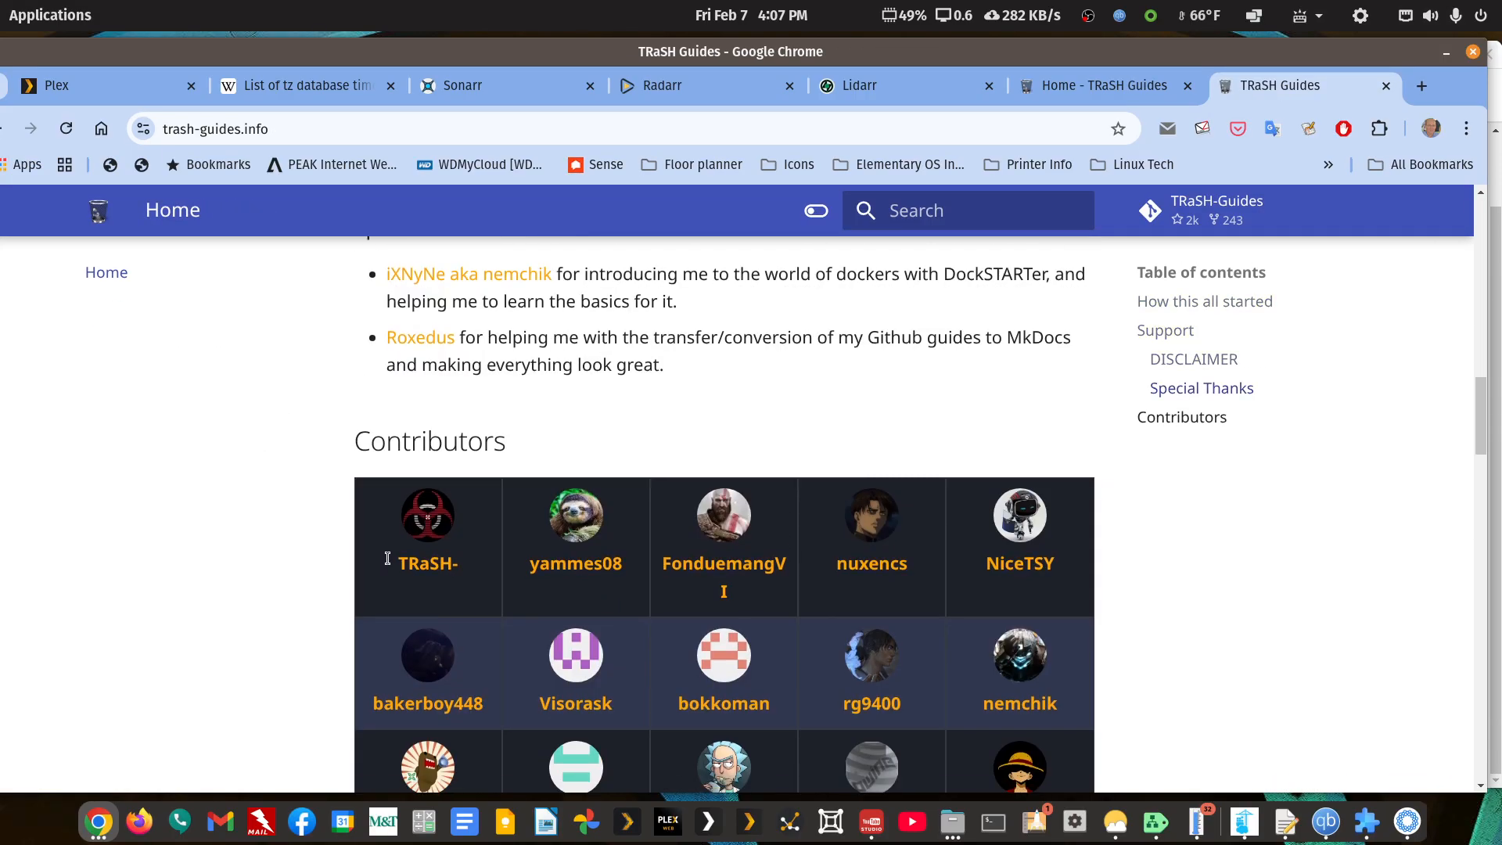
{"action": "scroll", "coordinate": [387, 557], "scroll_direction": "down", "scroll_amount": 13}
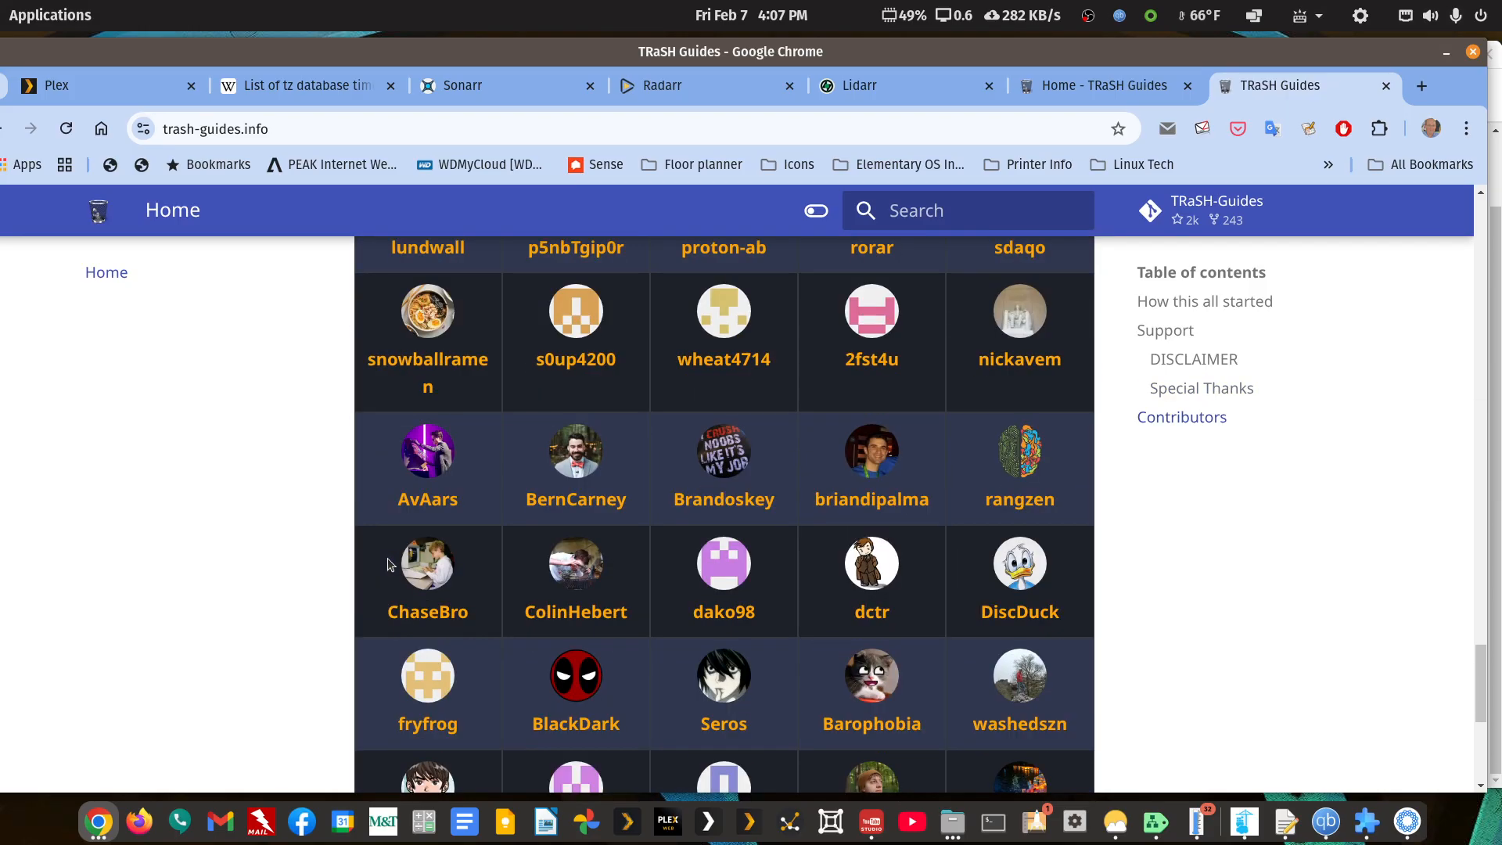
{"action": "scroll", "coordinate": [389, 554], "scroll_direction": "up", "scroll_amount": 19}
{"action": "scroll", "coordinate": [389, 553], "scroll_direction": "up", "scroll_amount": 15}
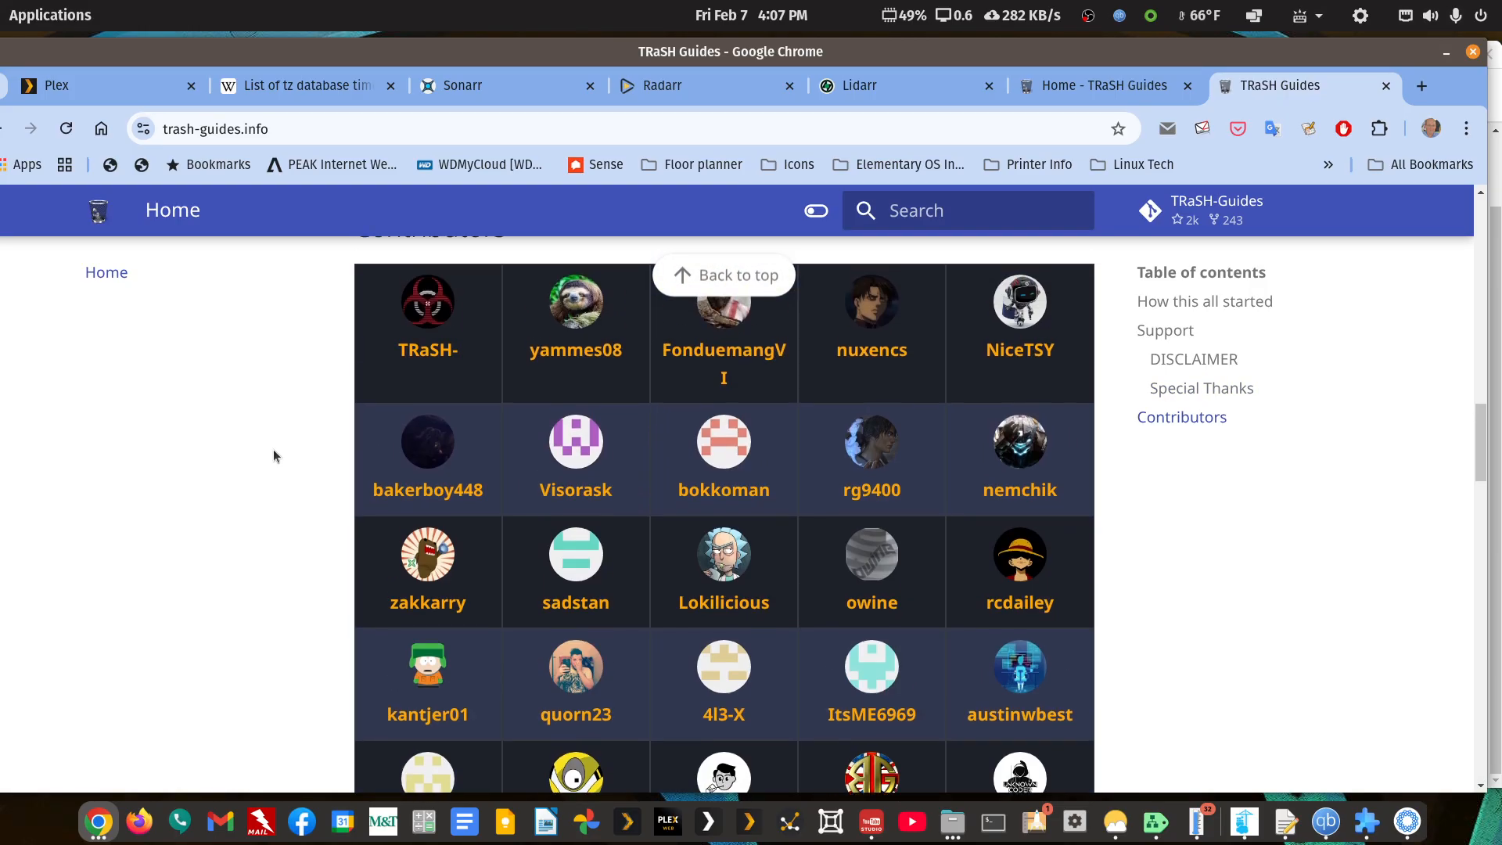
- Return to the tab with the Sonarr guides, open File and Folder Structure, and view the recommended folder tree
{"action": "left_click", "coordinate": [1173, 97]}
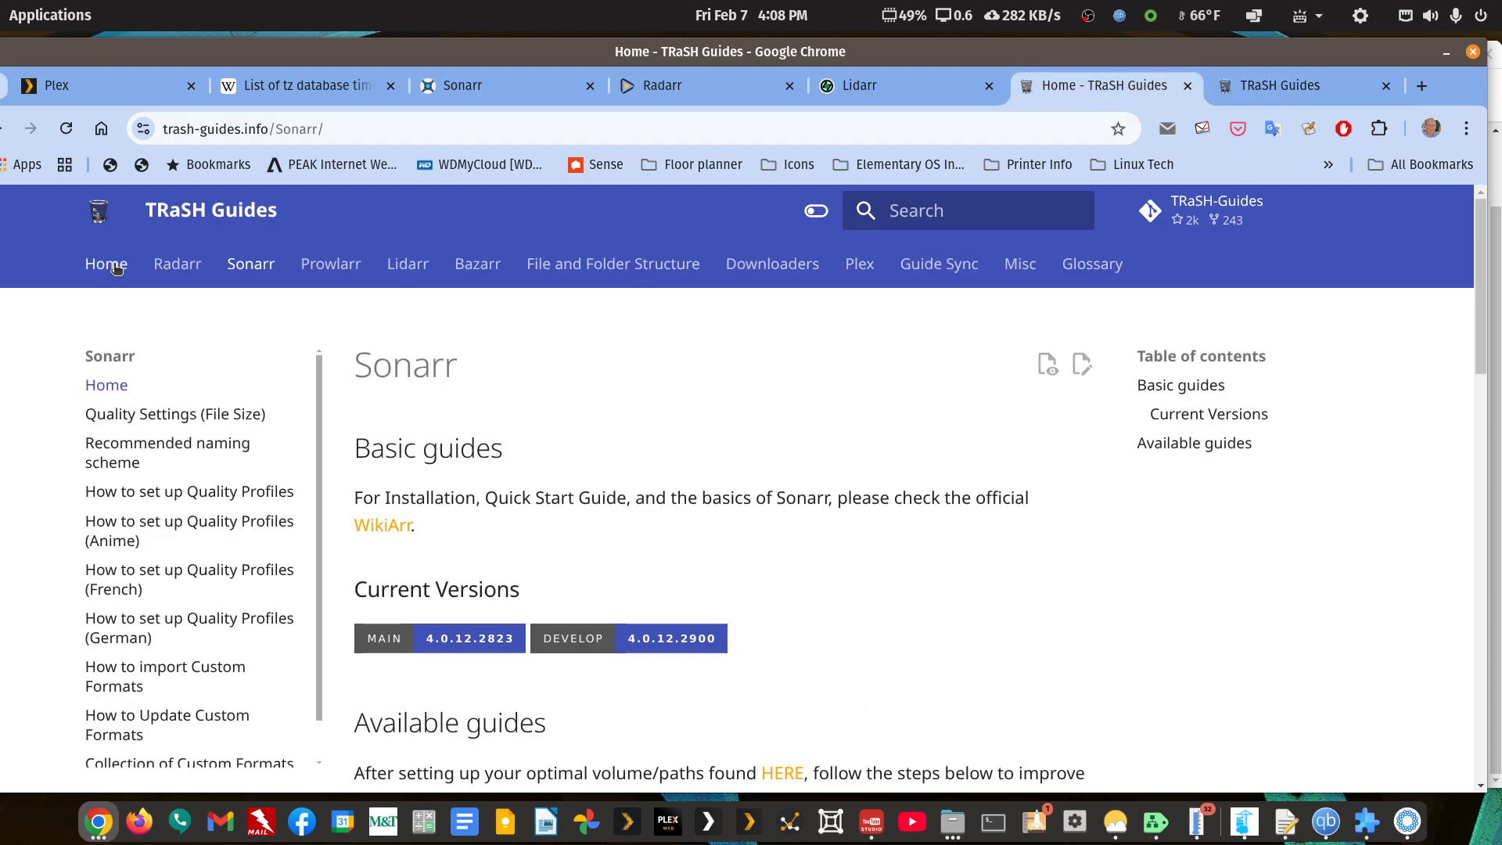
{"action": "left_click", "coordinate": [667, 267]}
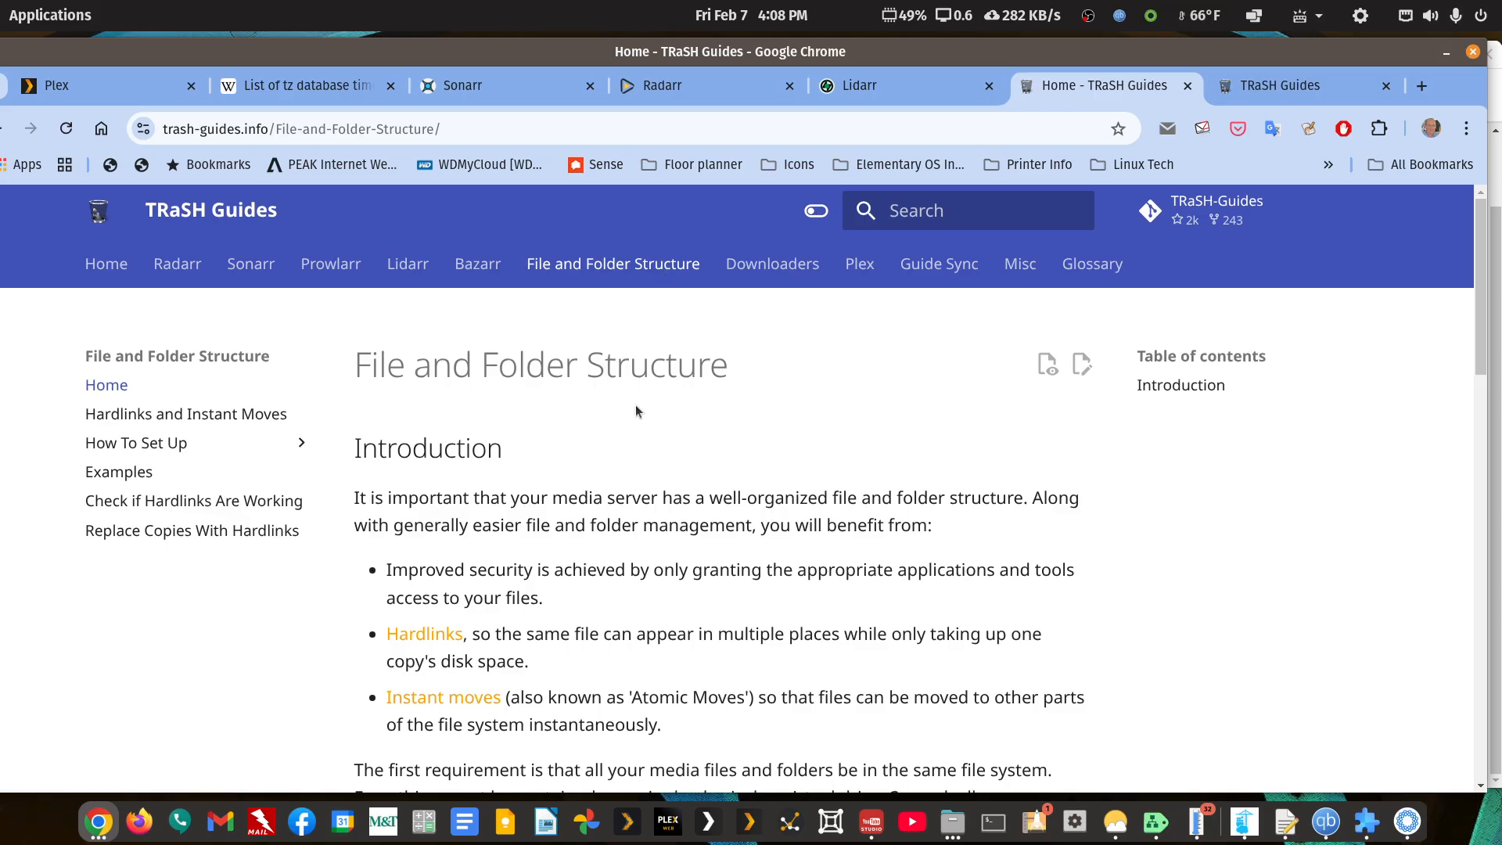
{"action": "scroll", "coordinate": [643, 456], "scroll_direction": "down", "scroll_amount": 3}
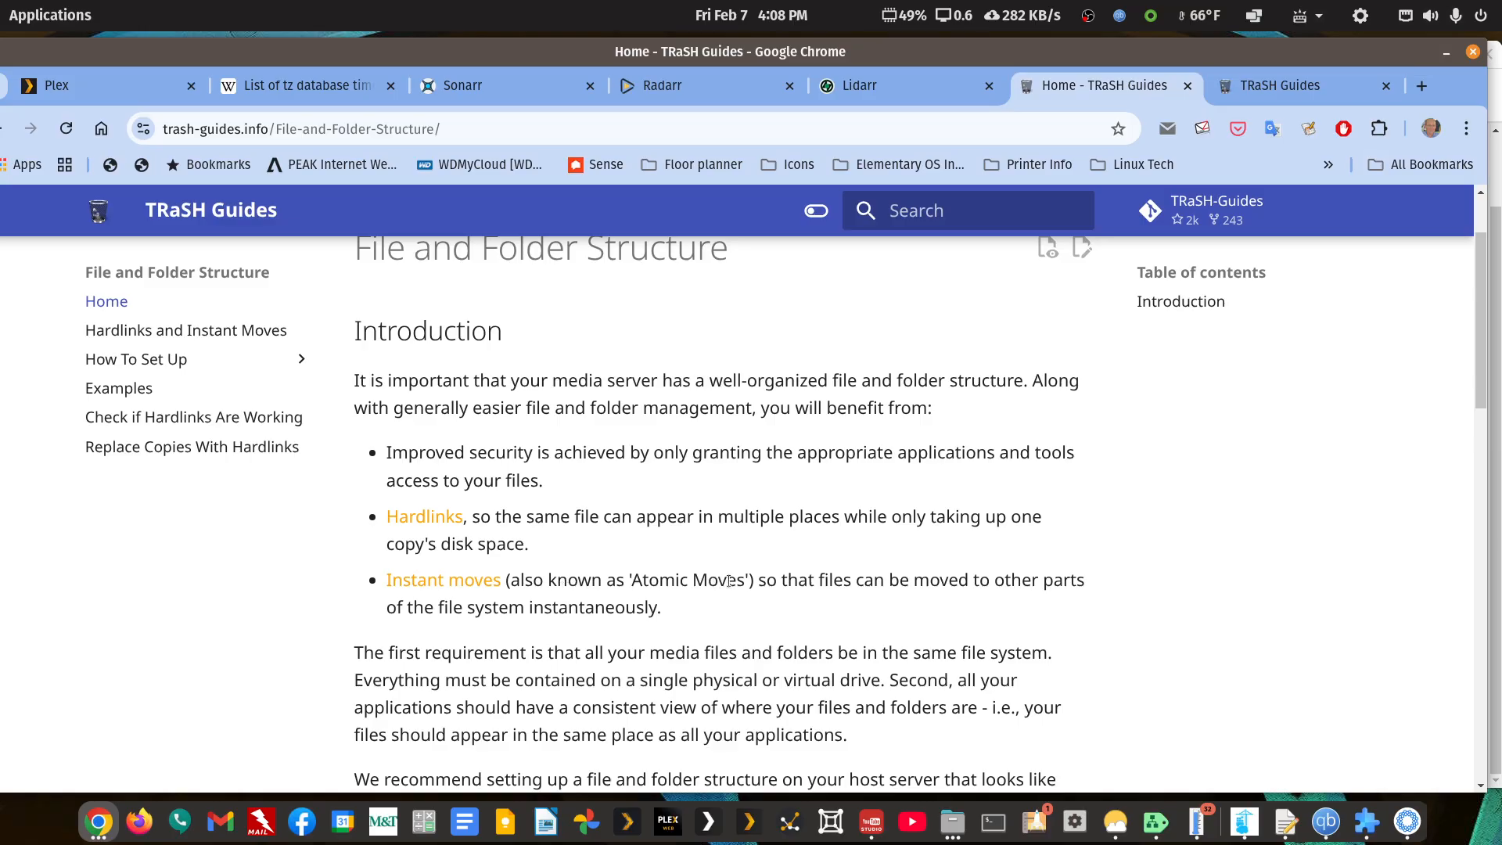
{"action": "scroll", "coordinate": [715, 581], "scroll_direction": "down", "scroll_amount": 12}
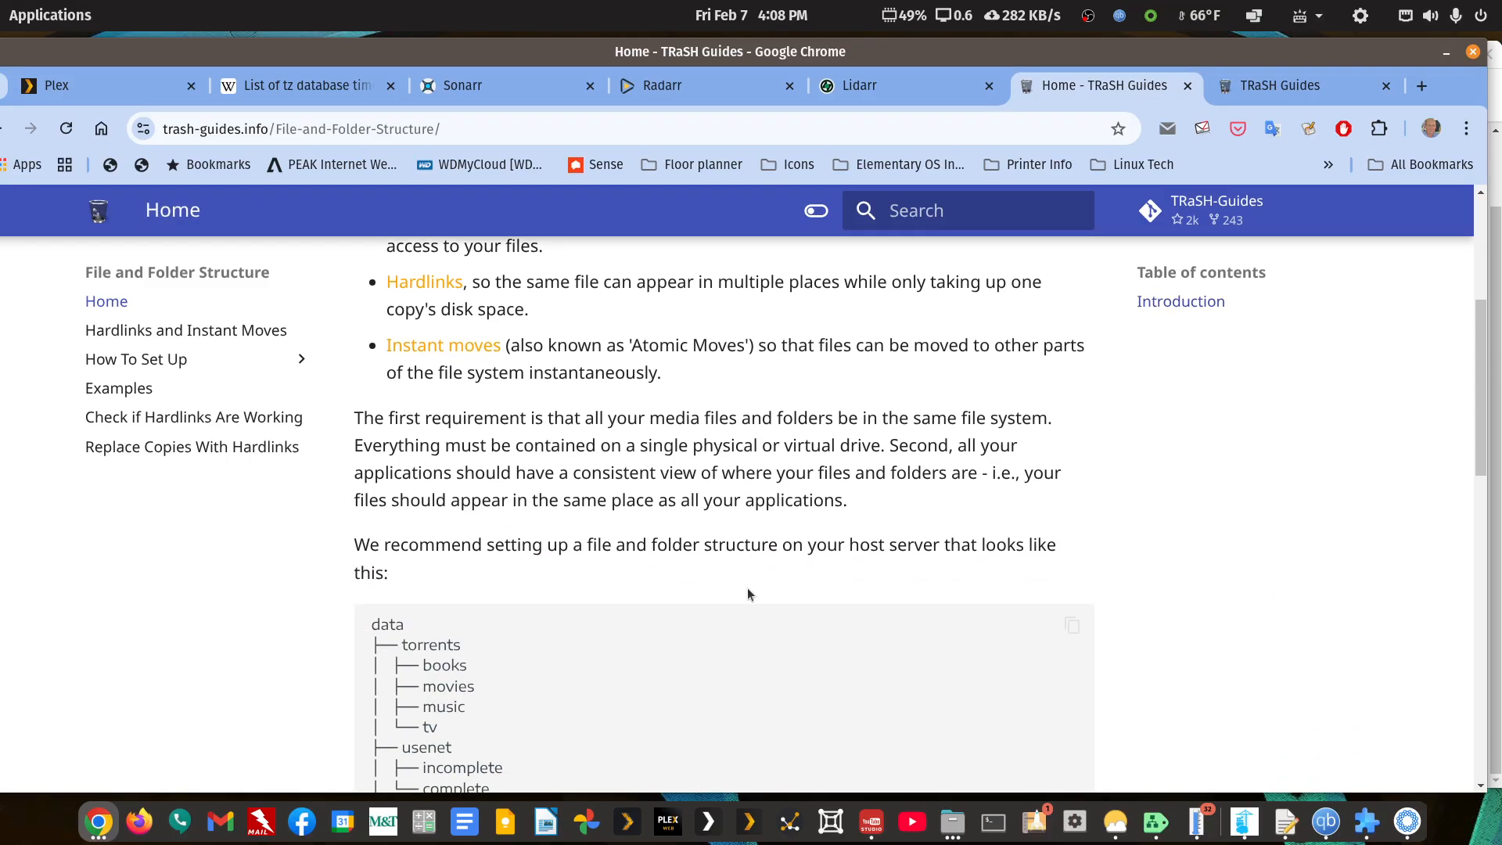
{"action": "scroll", "coordinate": [748, 595], "scroll_direction": "down", "scroll_amount": 2}
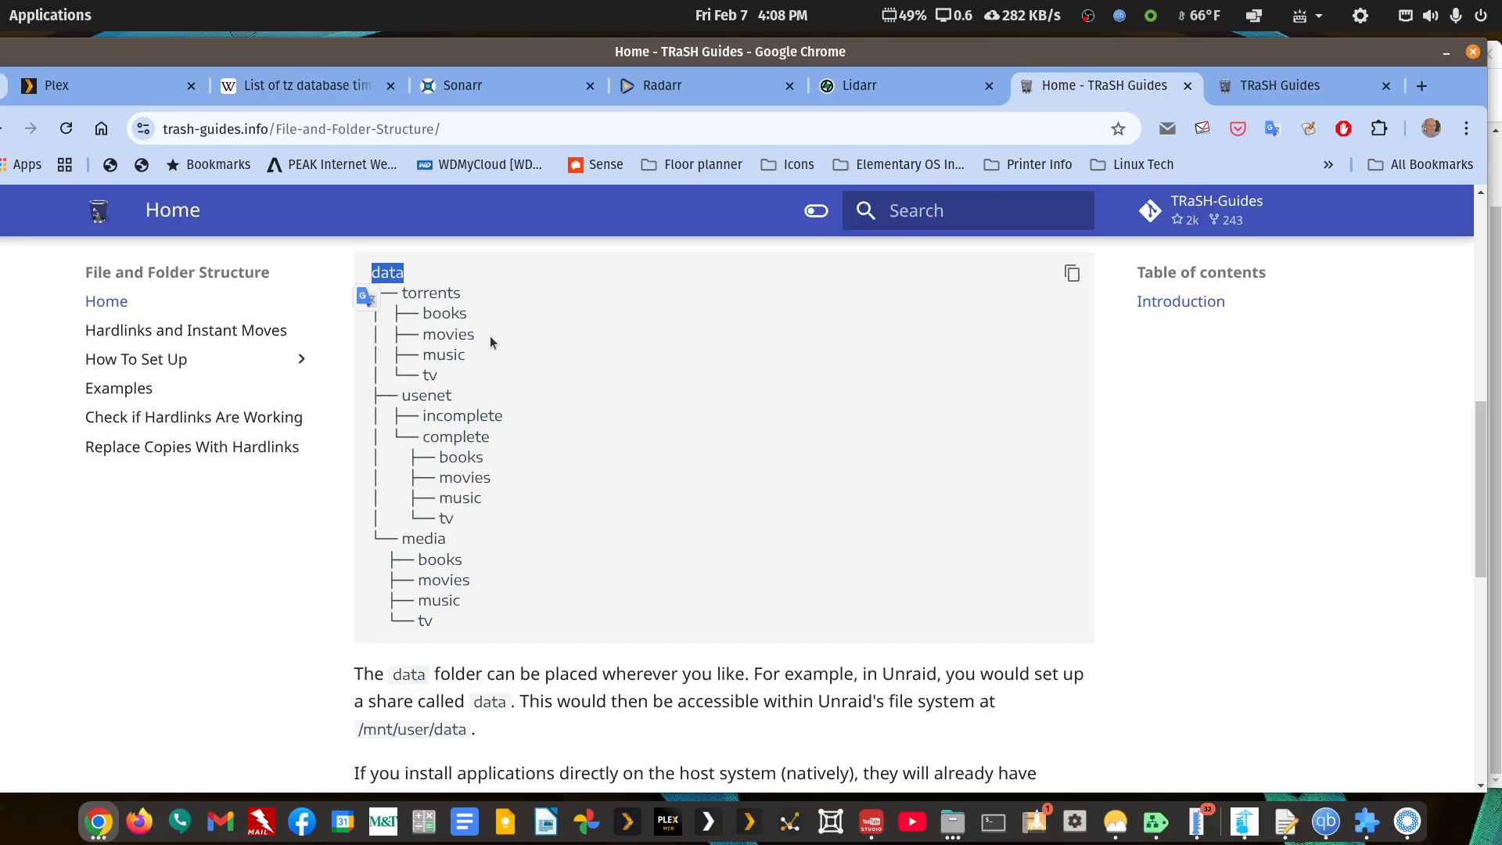
- Examine the recommended folder tree, highlighting the media, torrents and usenet folder names in turn, and clear the selection
{"action": "left_click", "coordinate": [403, 543]}
{"action": "left_click_drag", "start_coordinate": [403, 542], "coordinate": [448, 546]}
{"action": "left_click", "coordinate": [424, 554]}
{"action": "left_click_drag", "start_coordinate": [462, 293], "coordinate": [399, 293]}
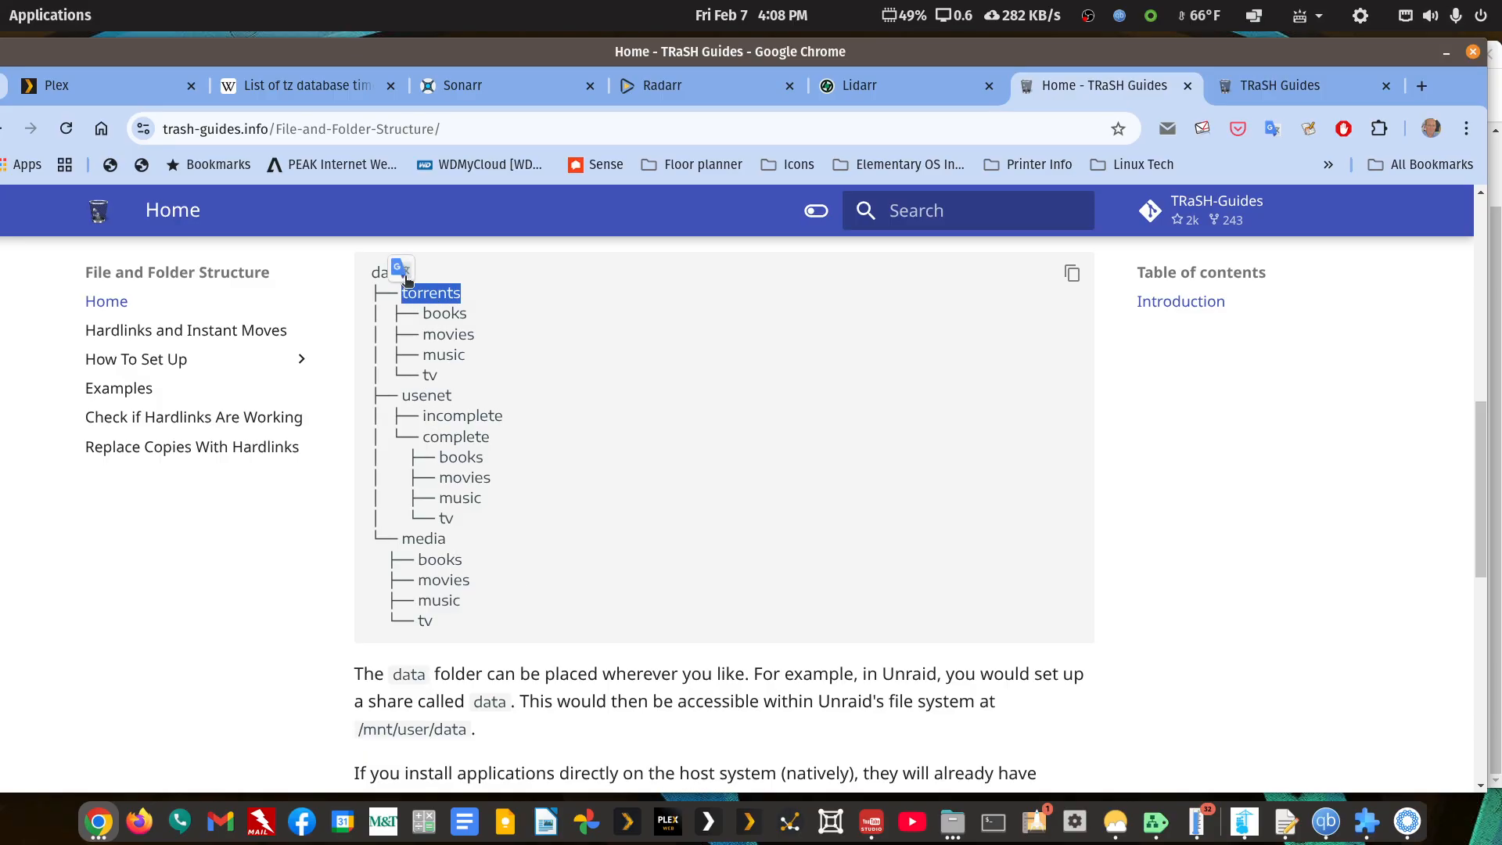
{"action": "left_click", "coordinate": [410, 279]}
{"action": "left_click", "coordinate": [650, 477]}
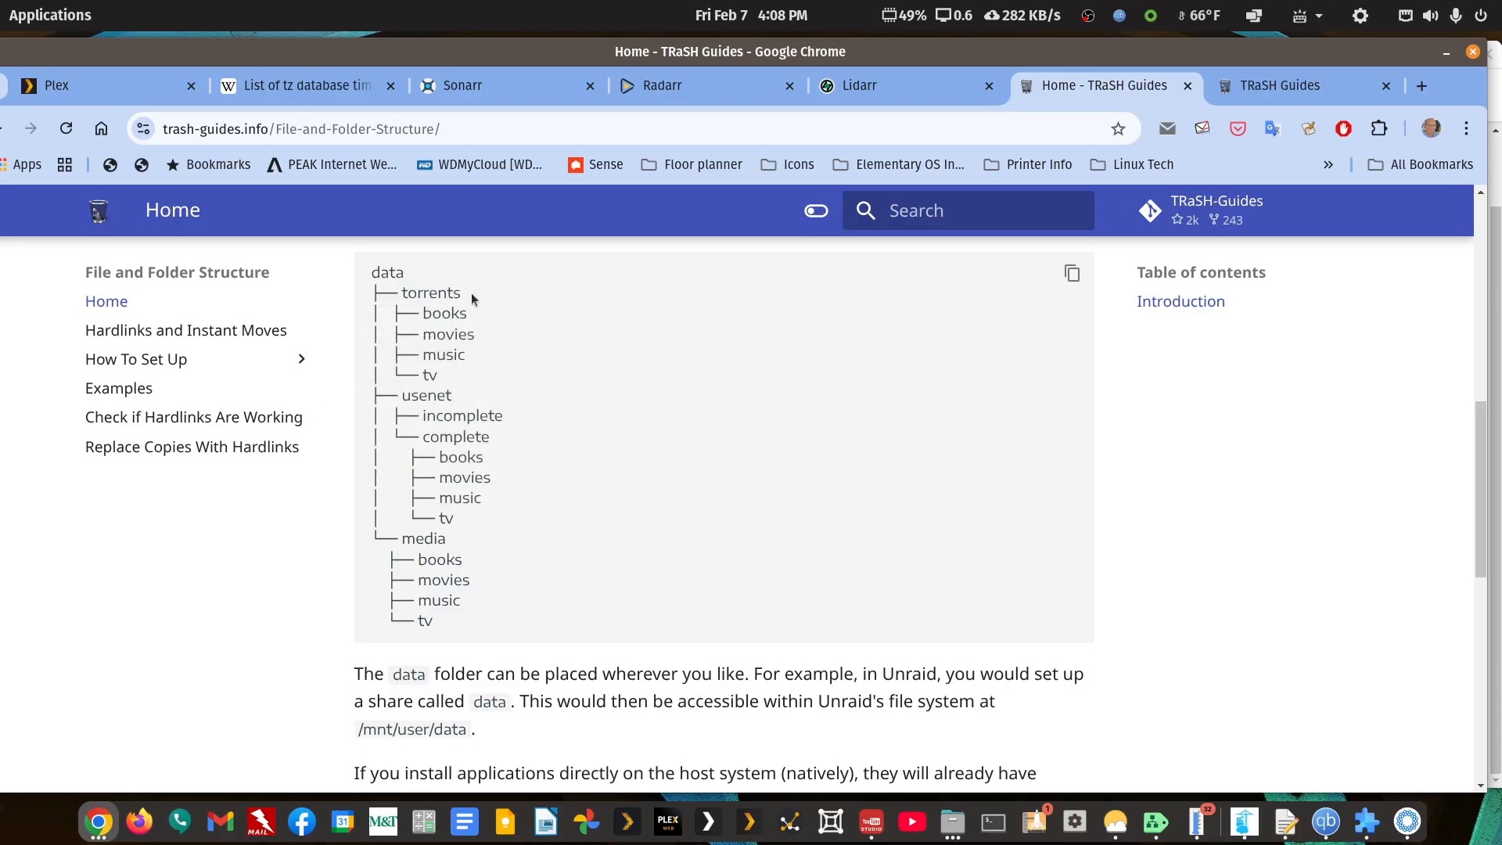
{"action": "left_click_drag", "start_coordinate": [400, 396], "coordinate": [435, 396]}
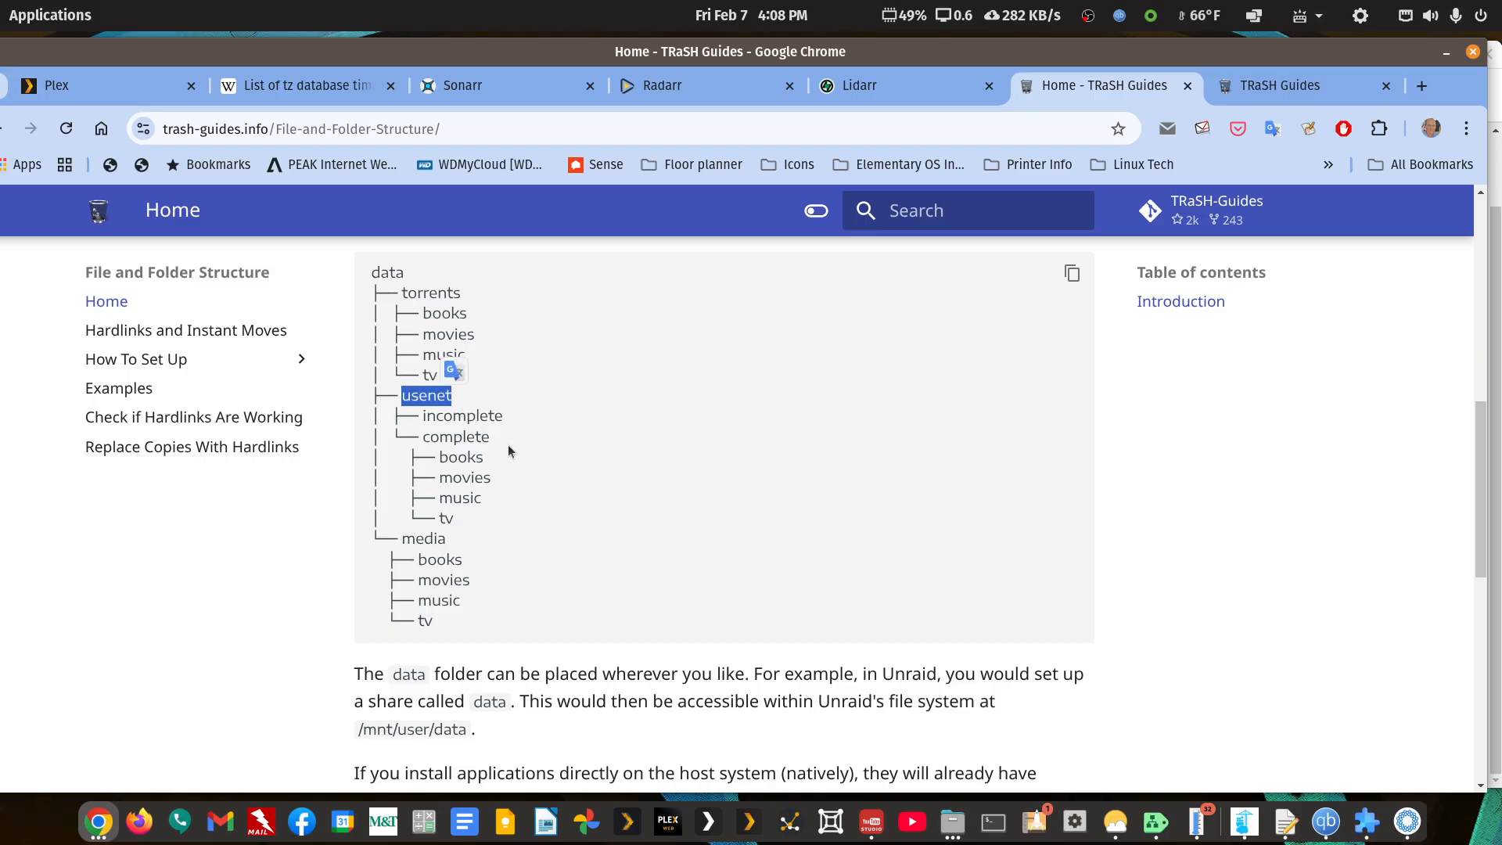
{"action": "left_click", "coordinate": [509, 521]}
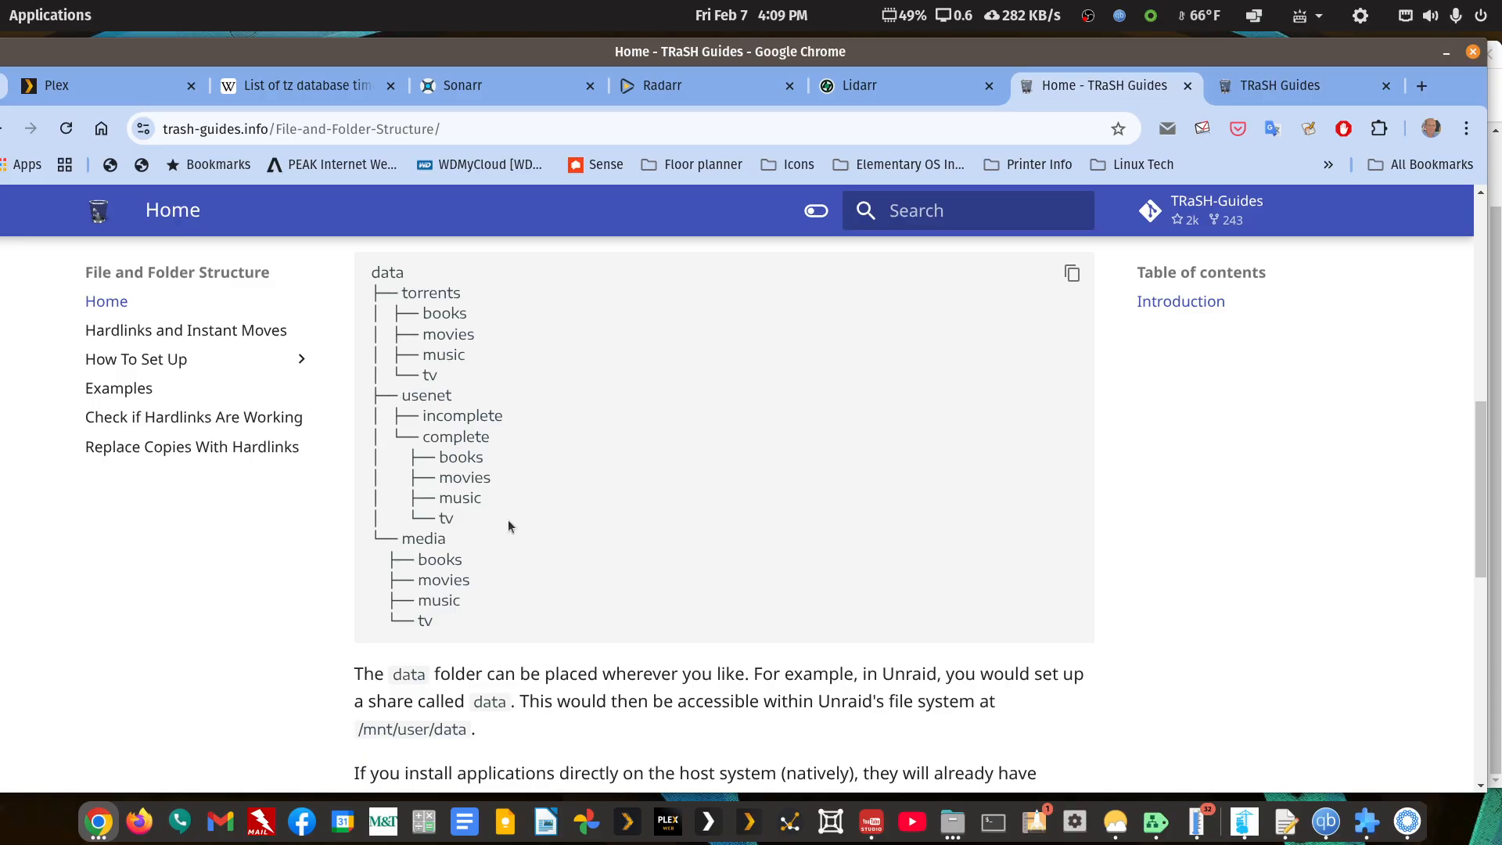